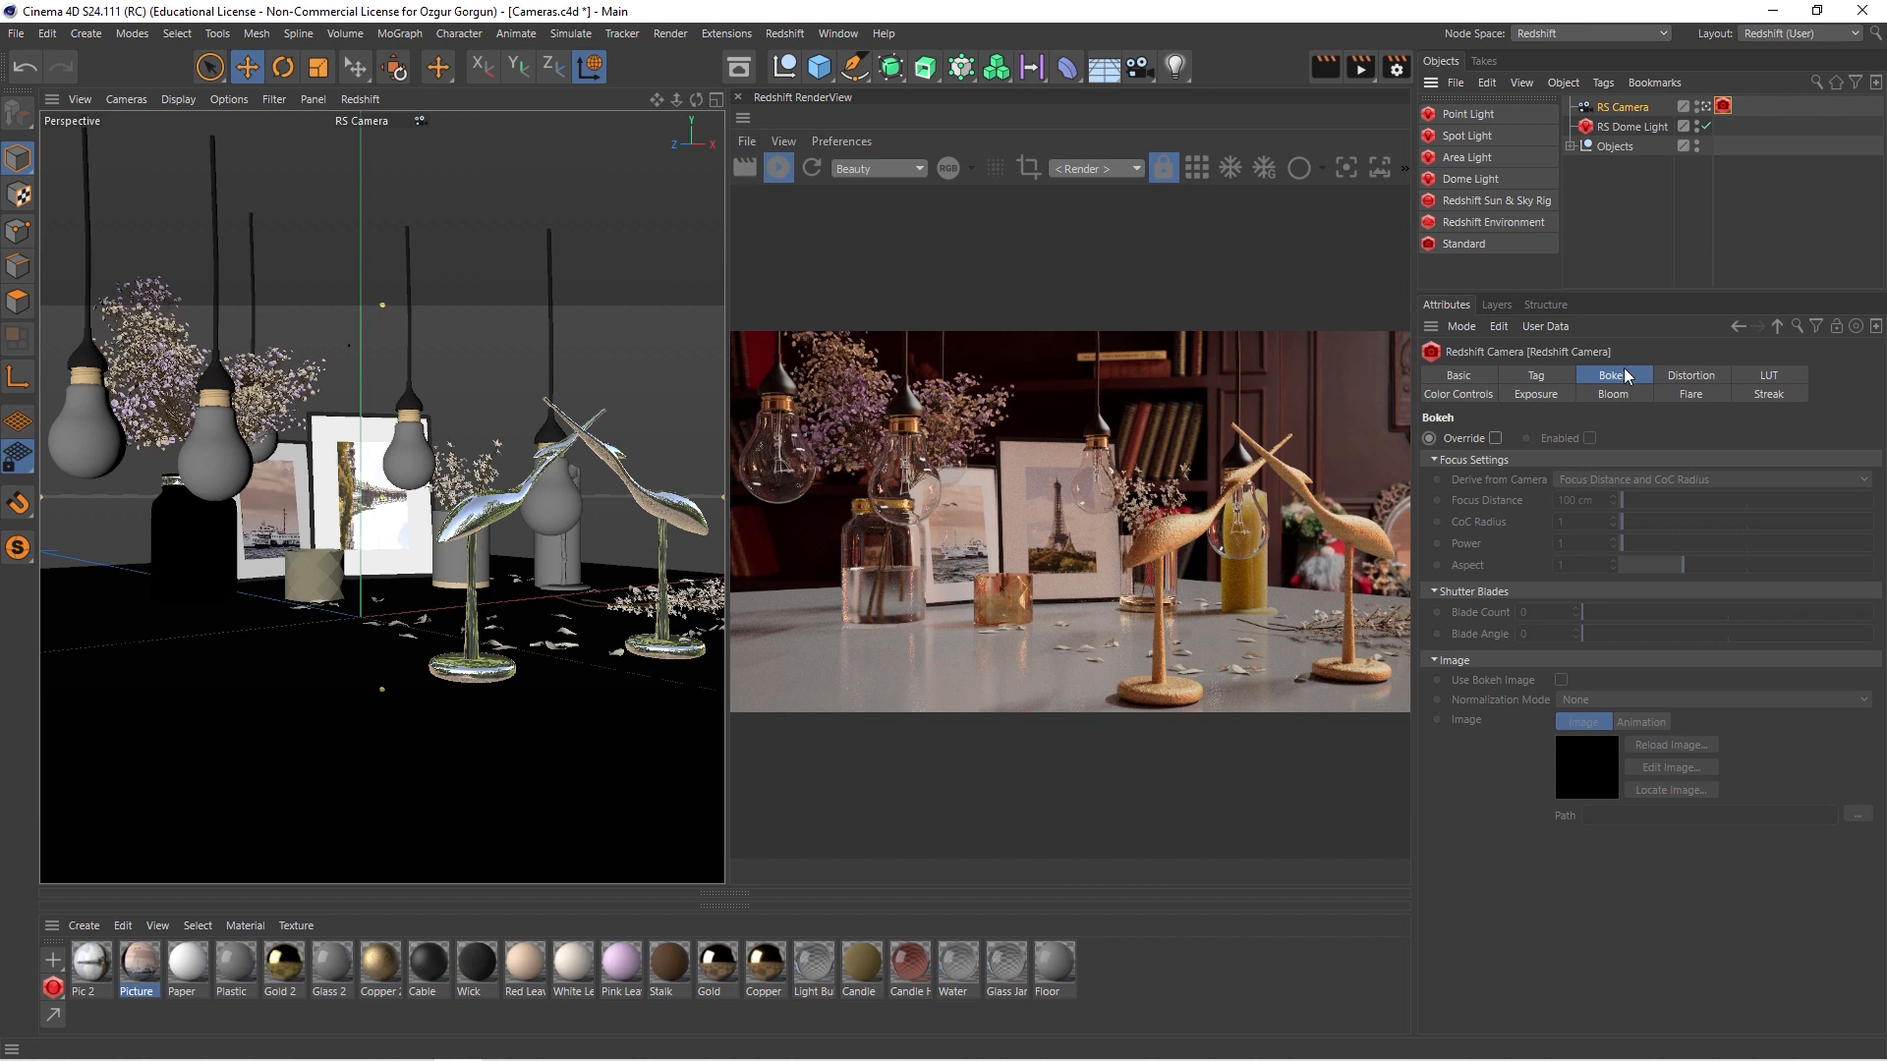
- Override and enable the bokeh effect on the RS Camera's Redshift tag
left_click(1496, 437)
left_click(1588, 437)
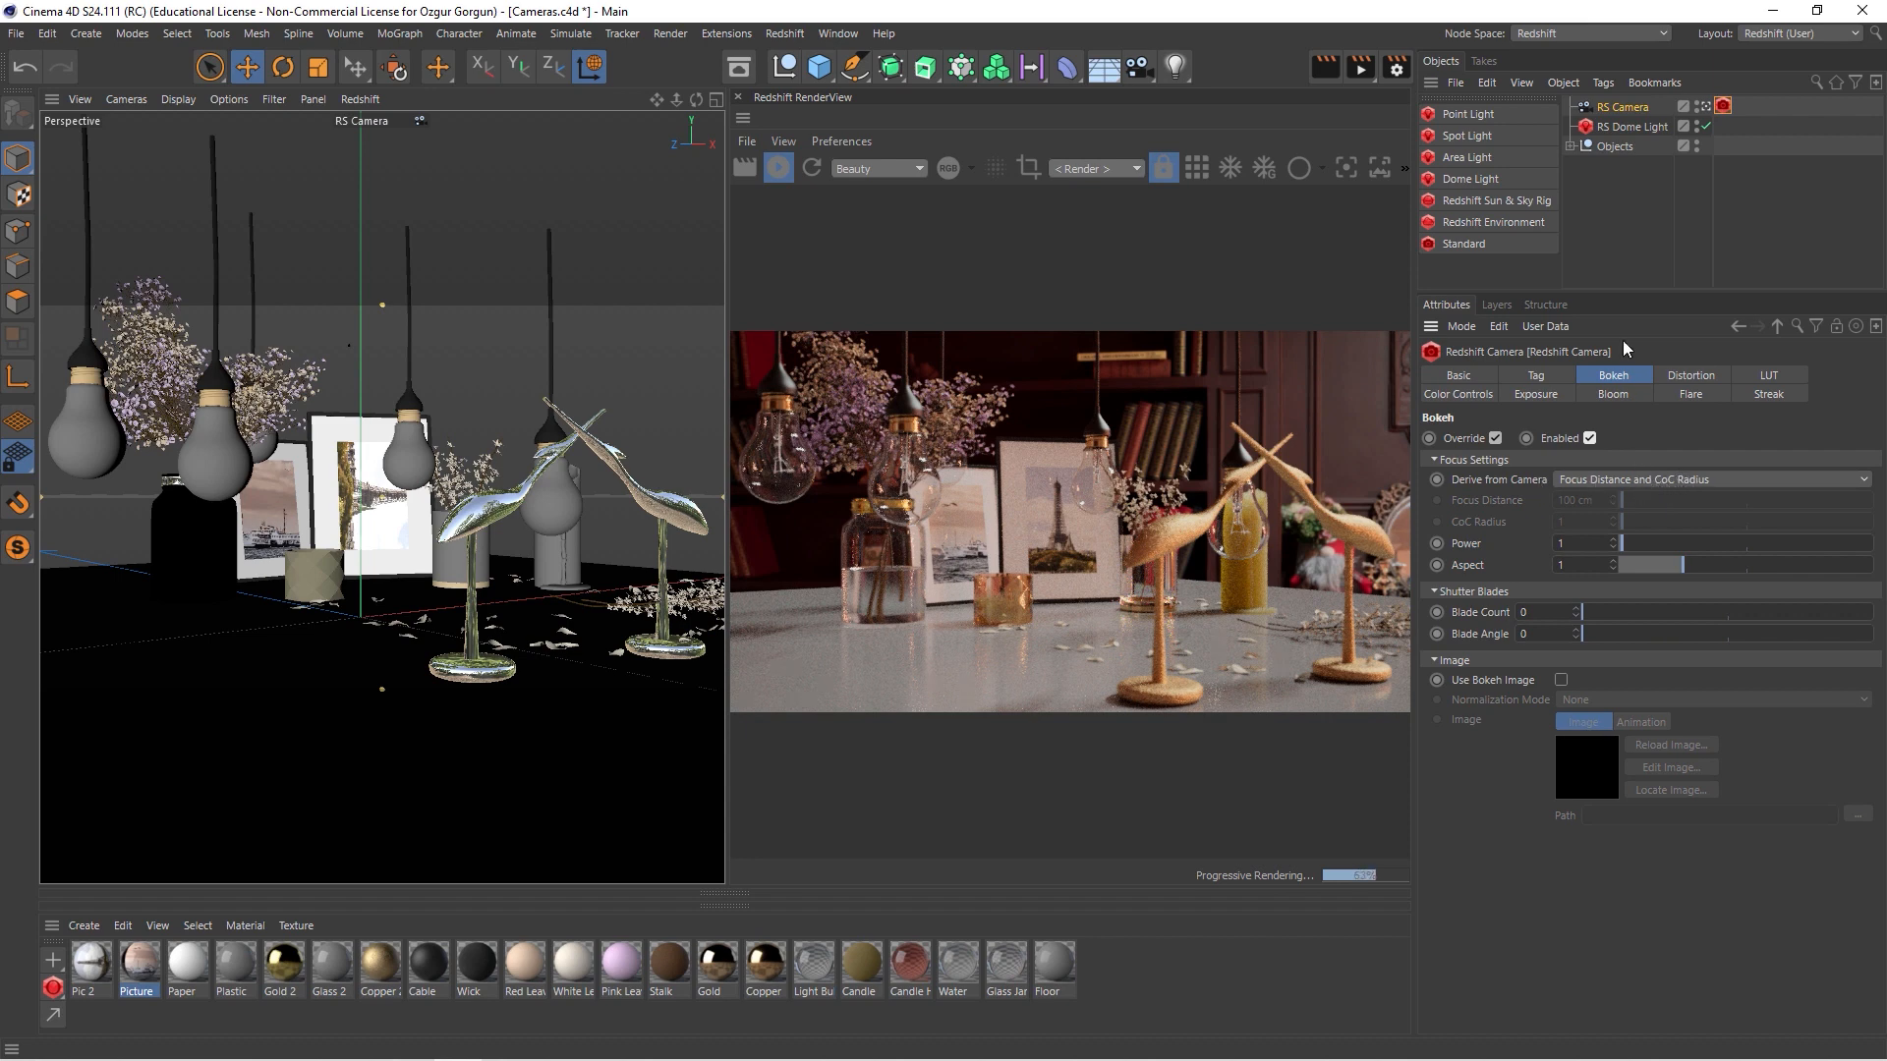
- Pick the RS Camera's focus distance from objects in the viewport, ending on a pick at about 234 cm
left_click(1618, 110)
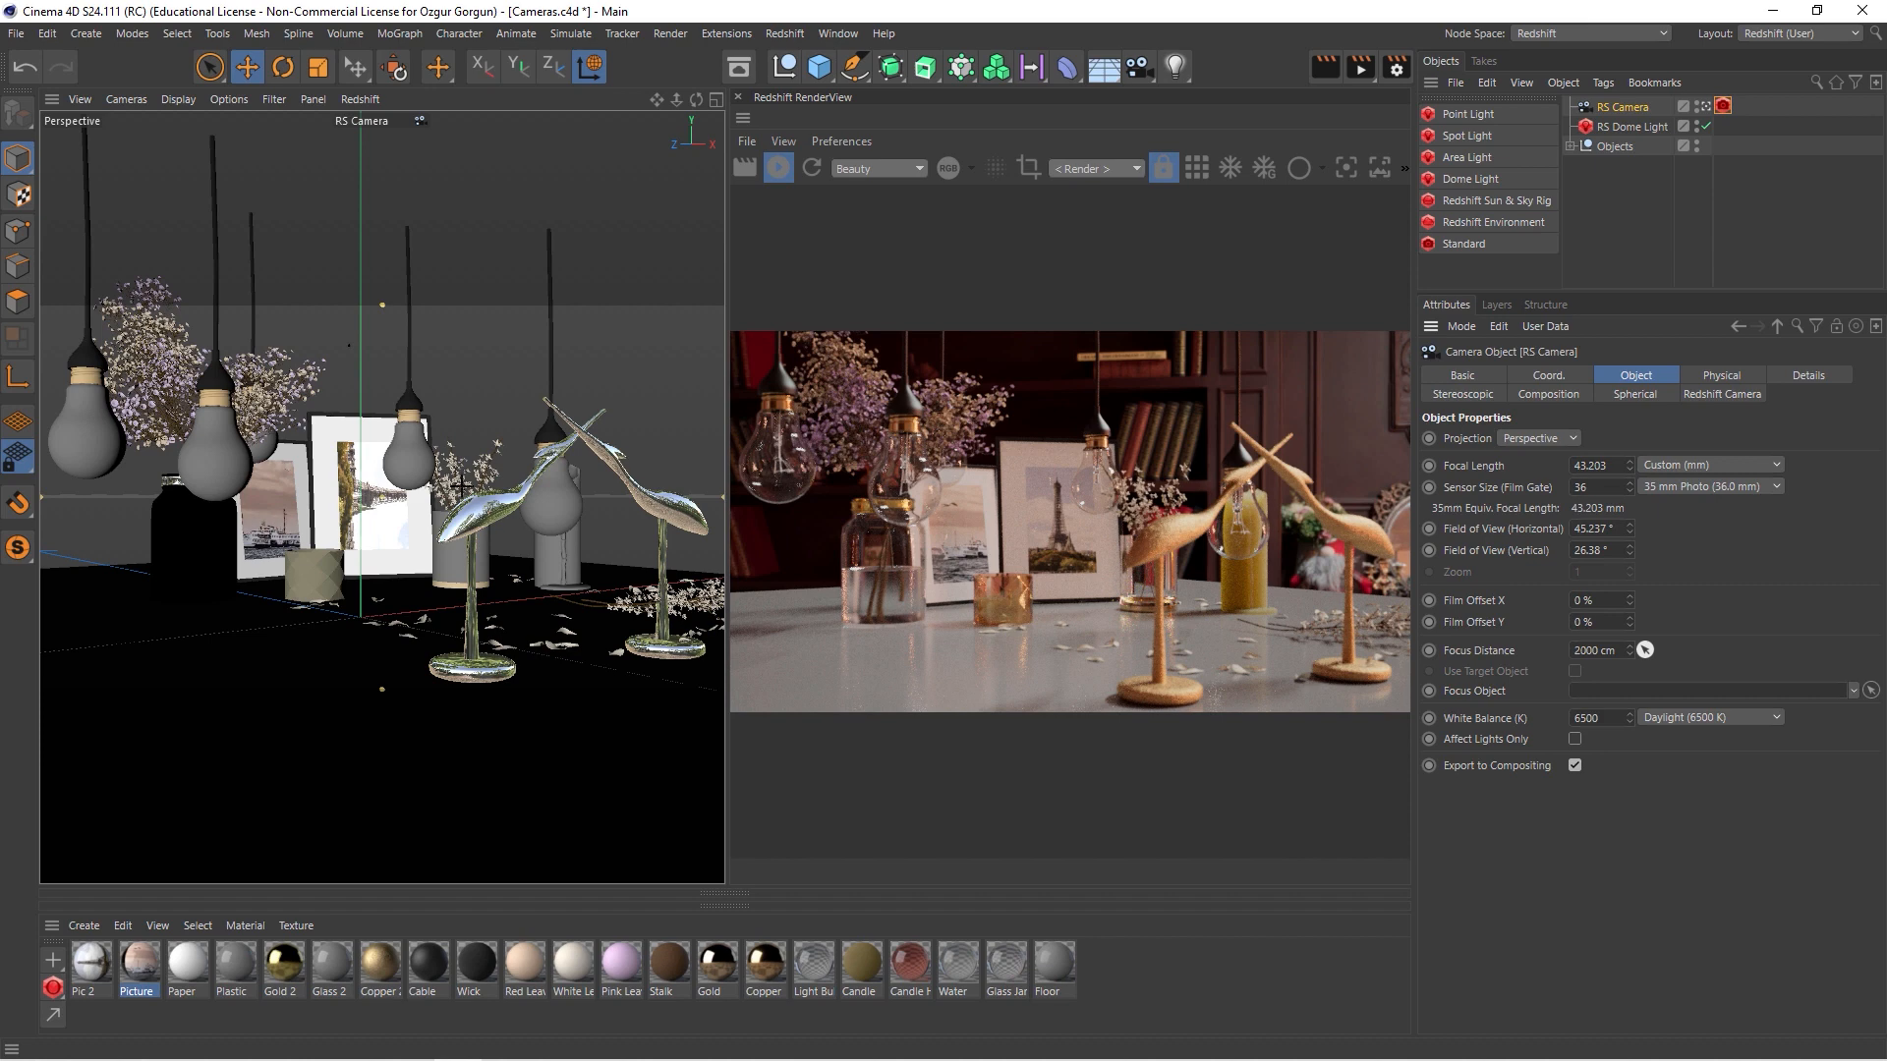
left_click(405, 463)
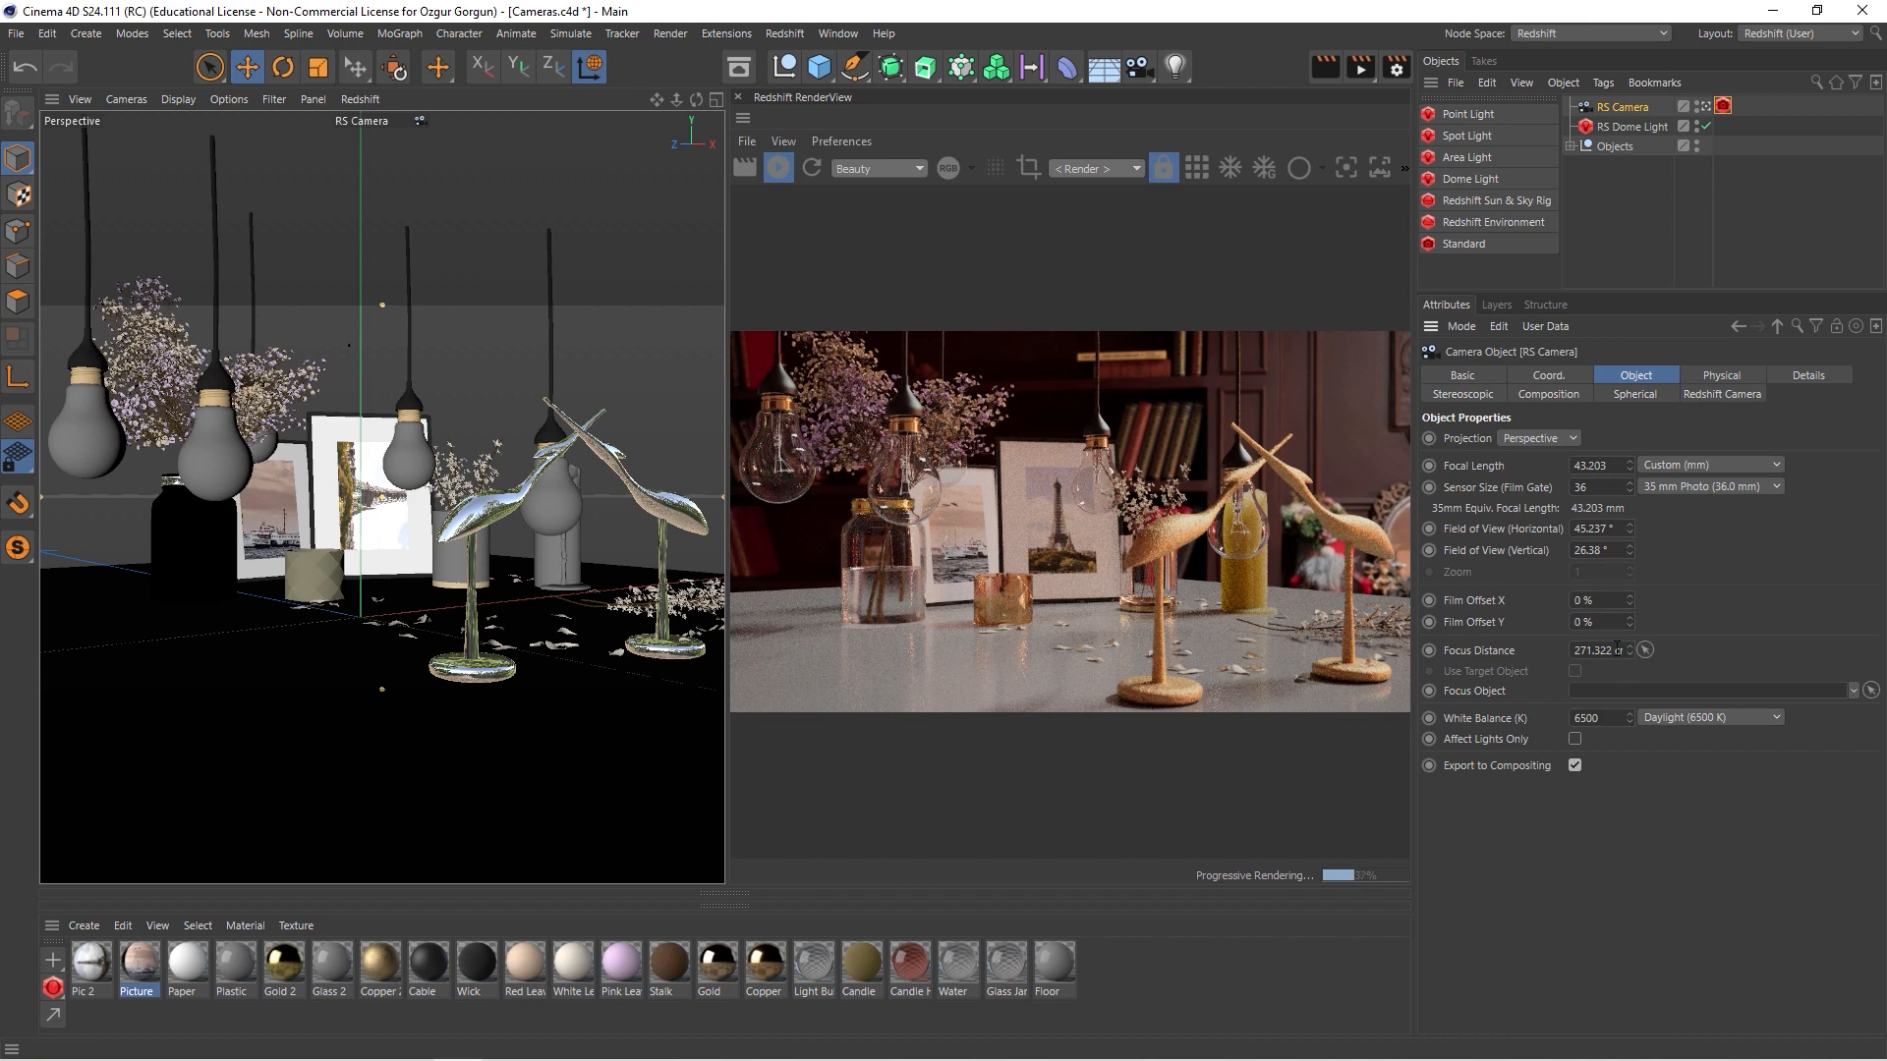
left_click(1646, 651)
left_click(484, 517)
- Set Derive from Camera to None in the Redshift camera tag's bokeh focus settings
left_click(1723, 106)
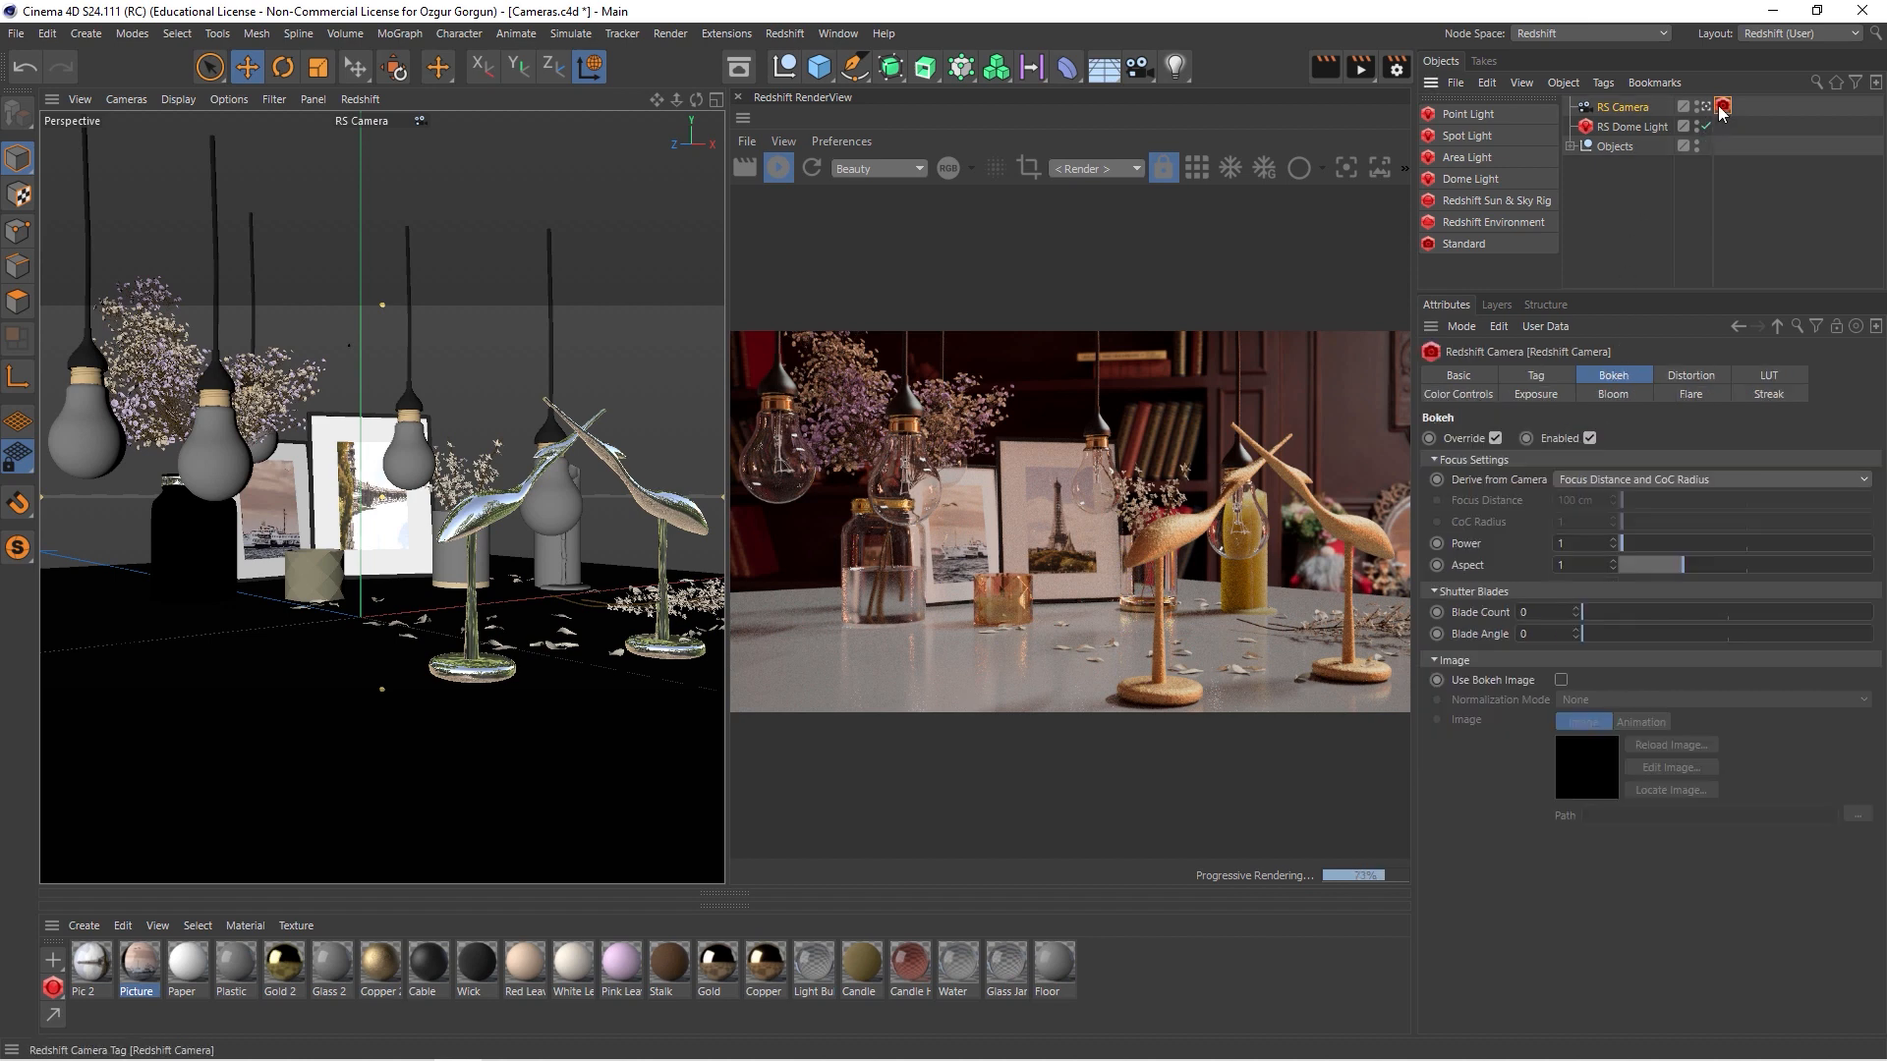
left_click(1690, 475)
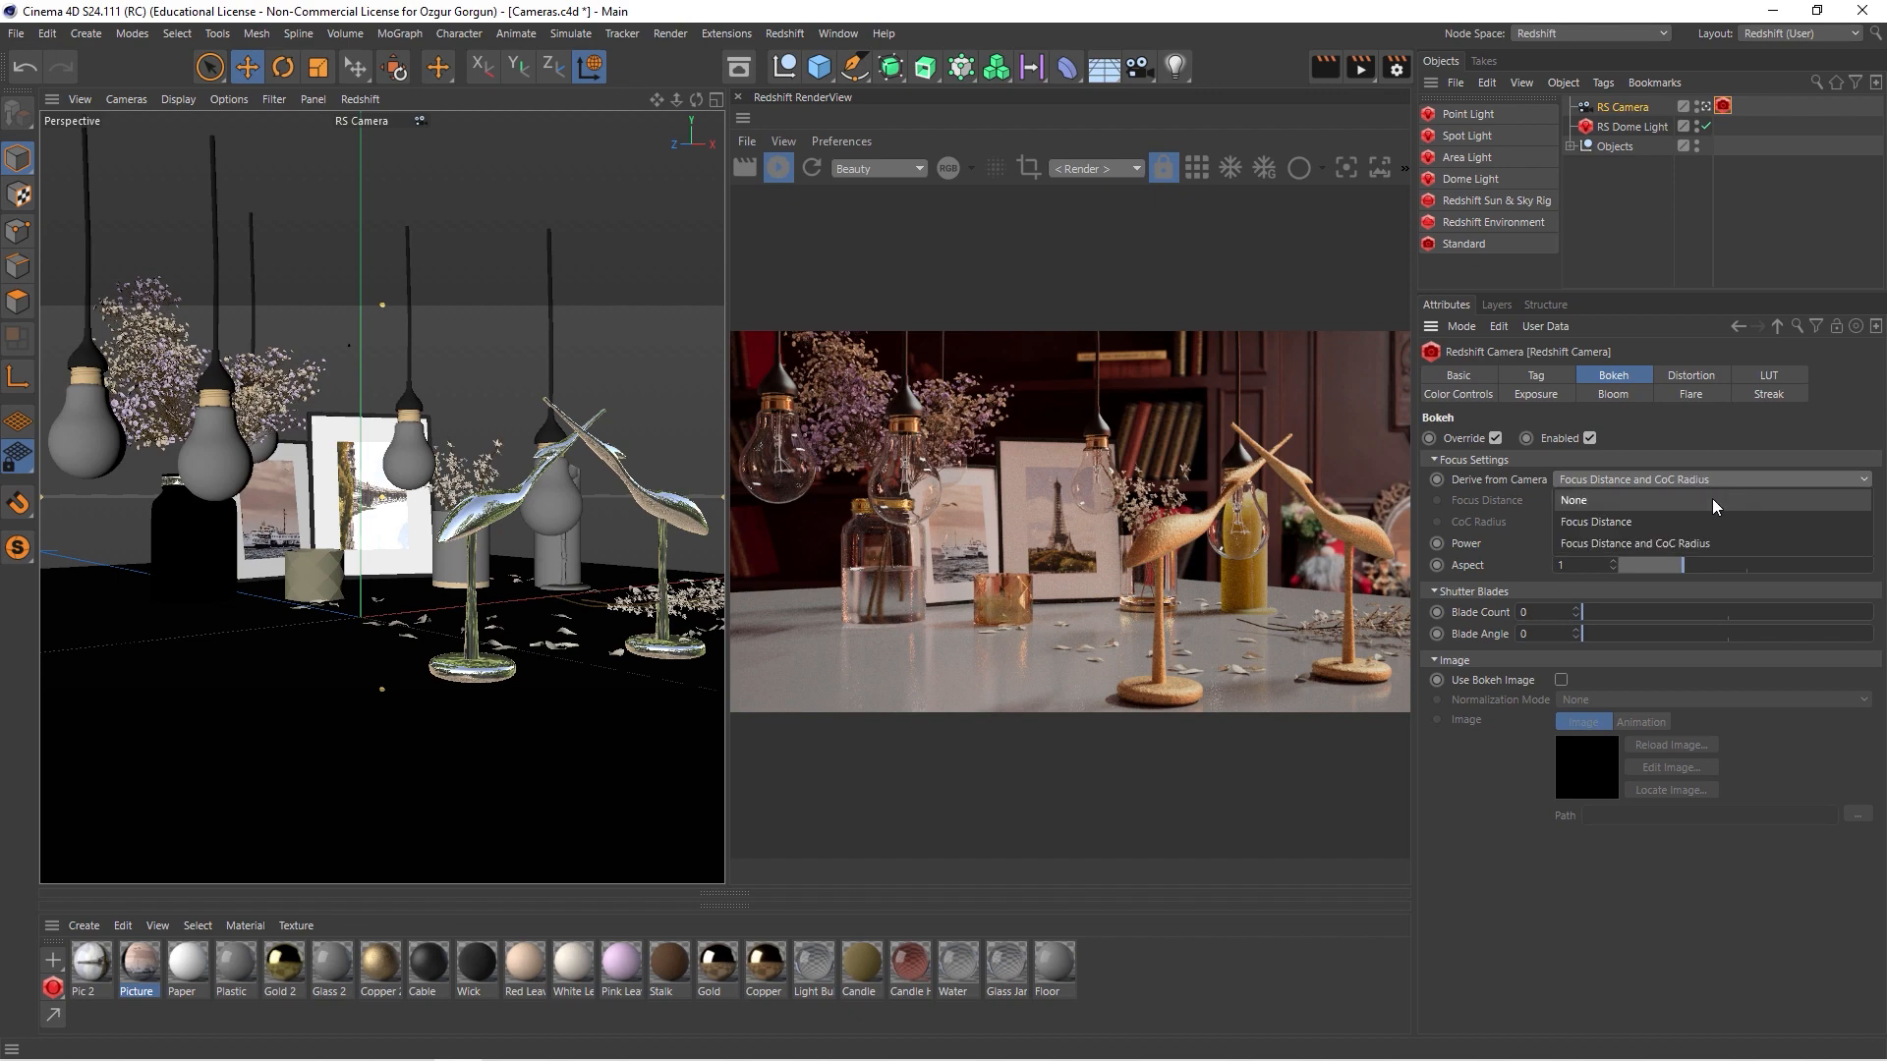
left_click(1714, 499)
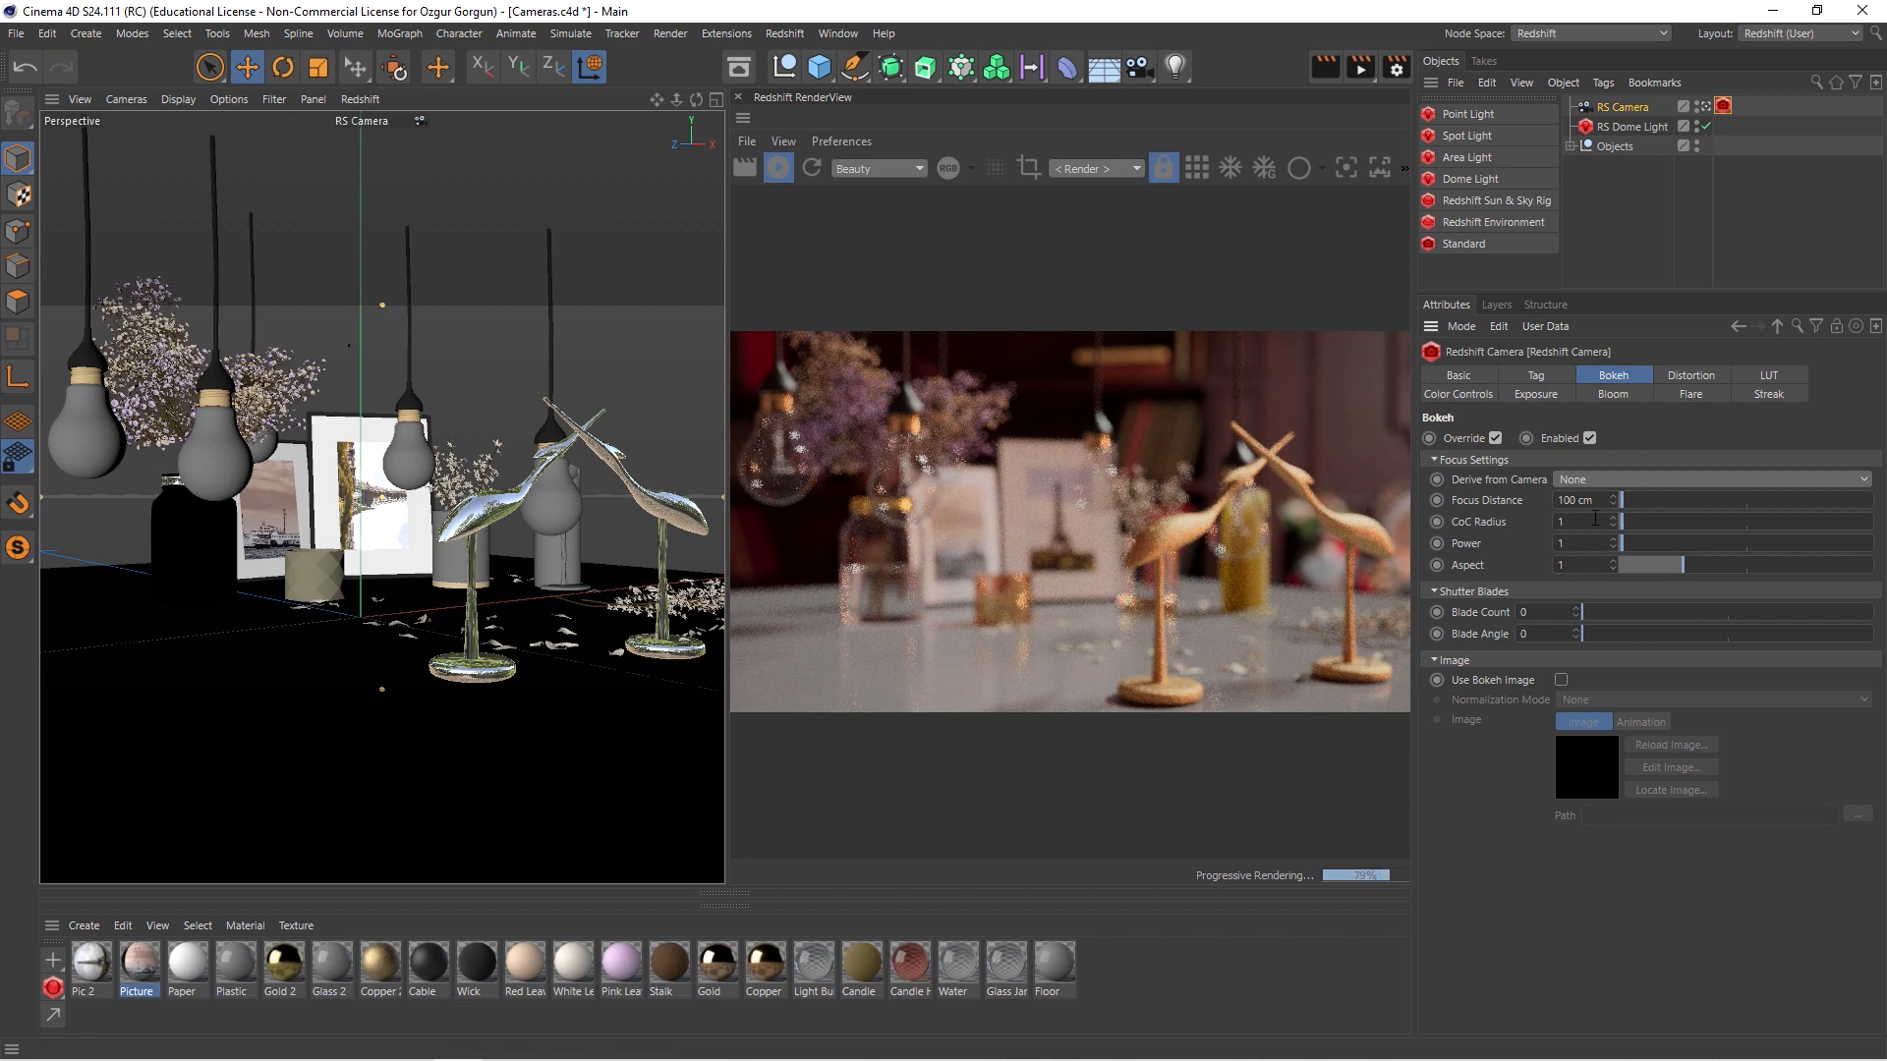
- Leave the RS Camera in the viewport, lock the render view to RS Camera, and show the camera and its focus plane from the side
left_click(1701, 107)
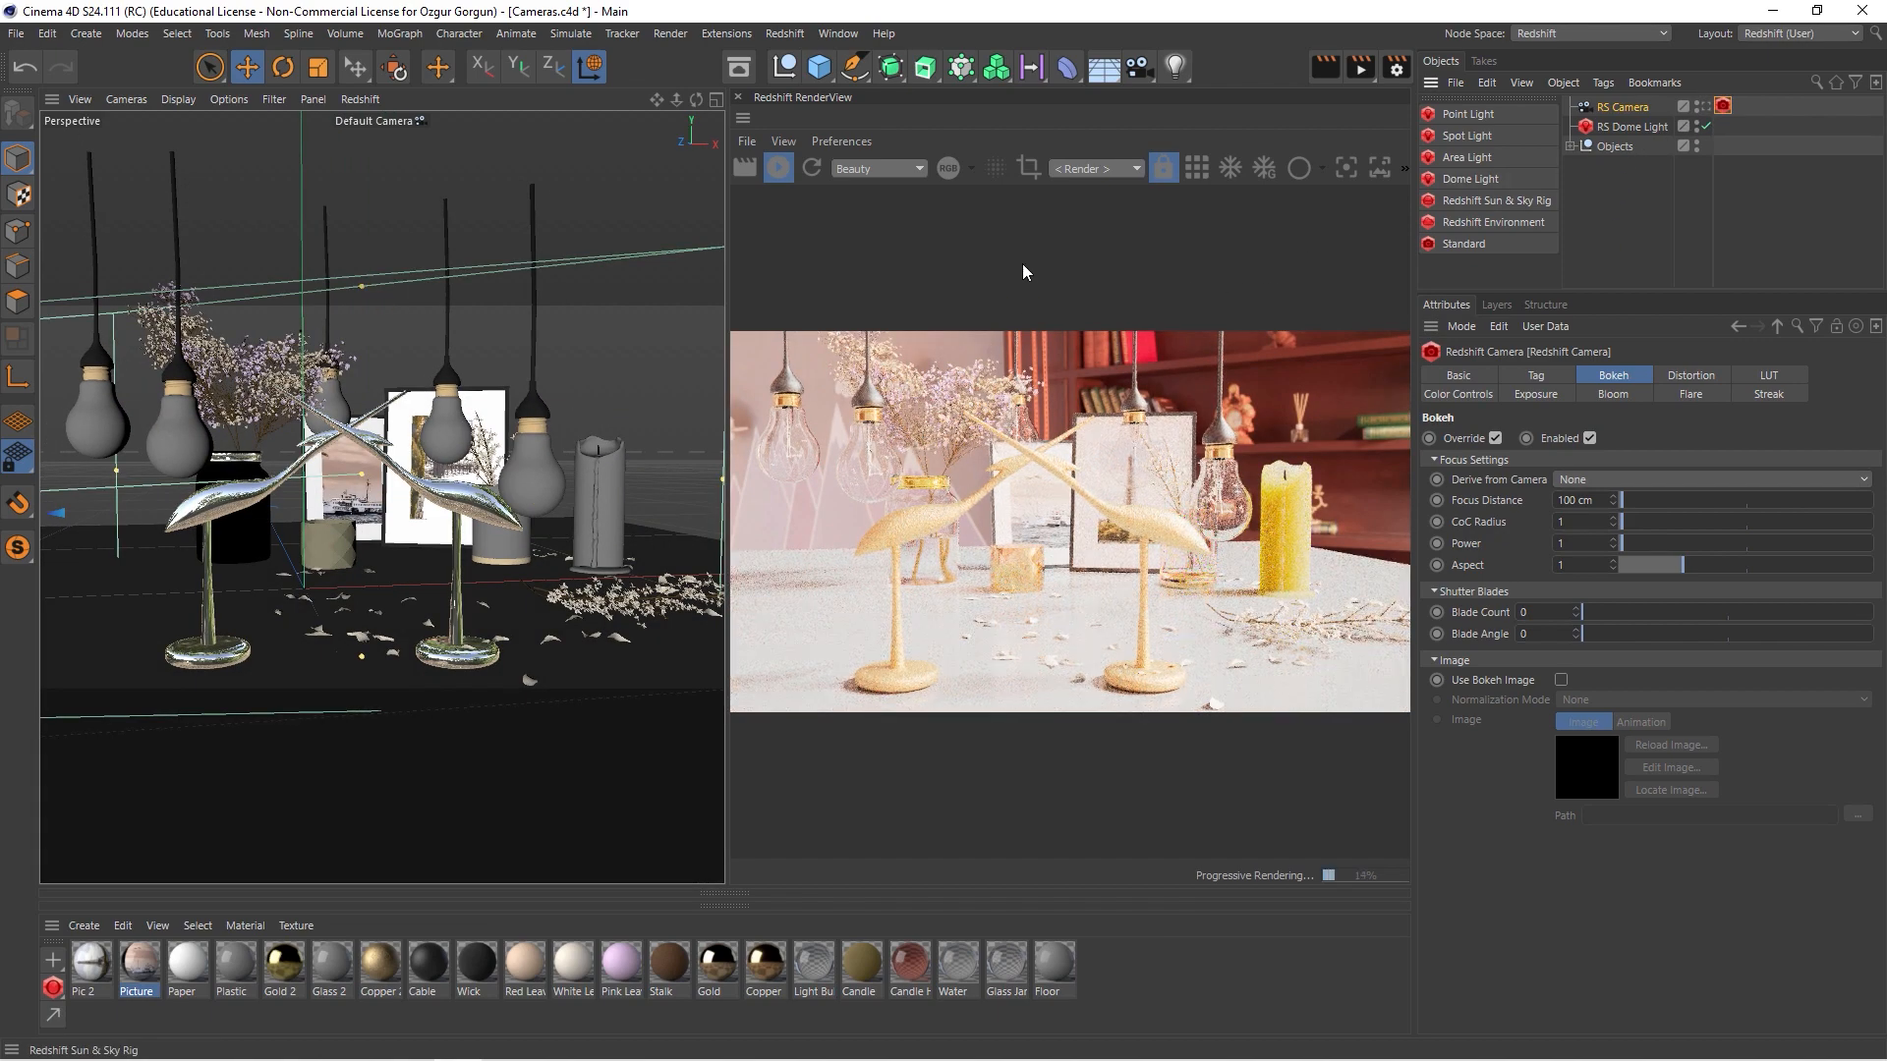
left_click(1075, 169)
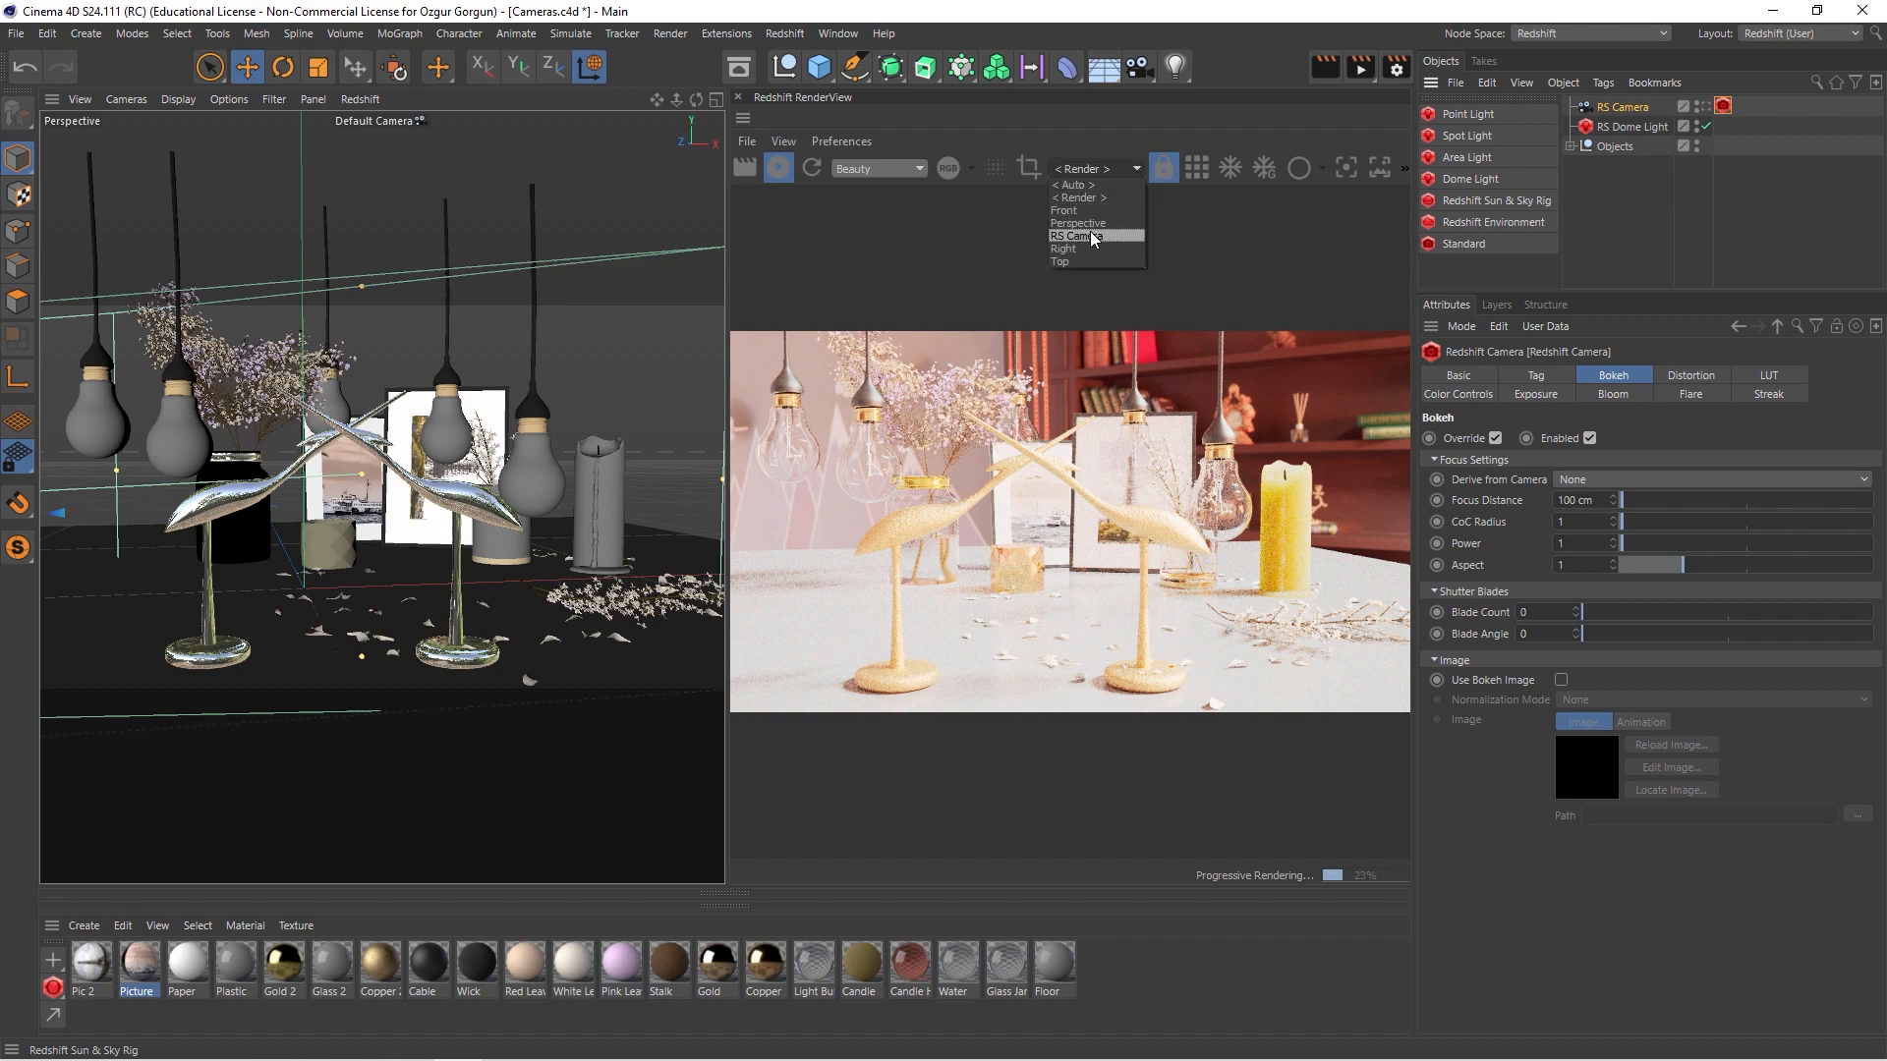
left_click(1091, 232)
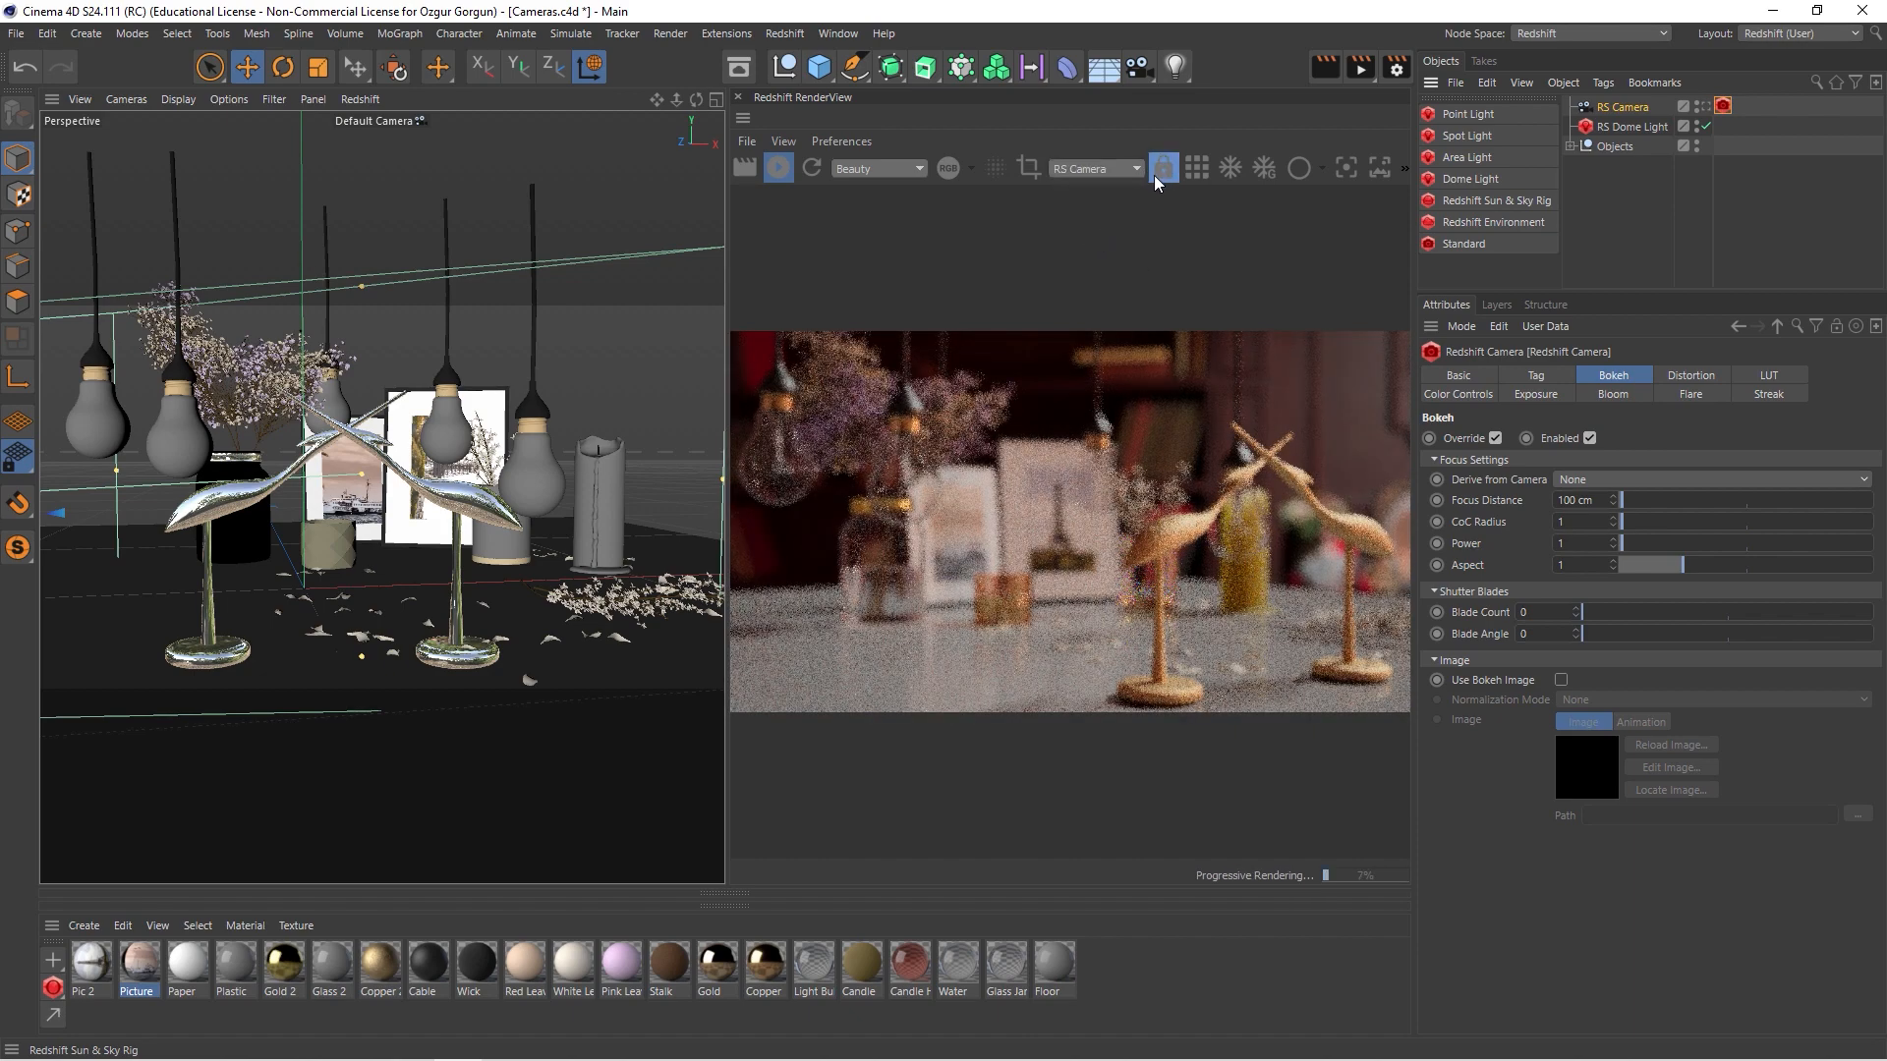
scroll(462, 481, "down", 5)
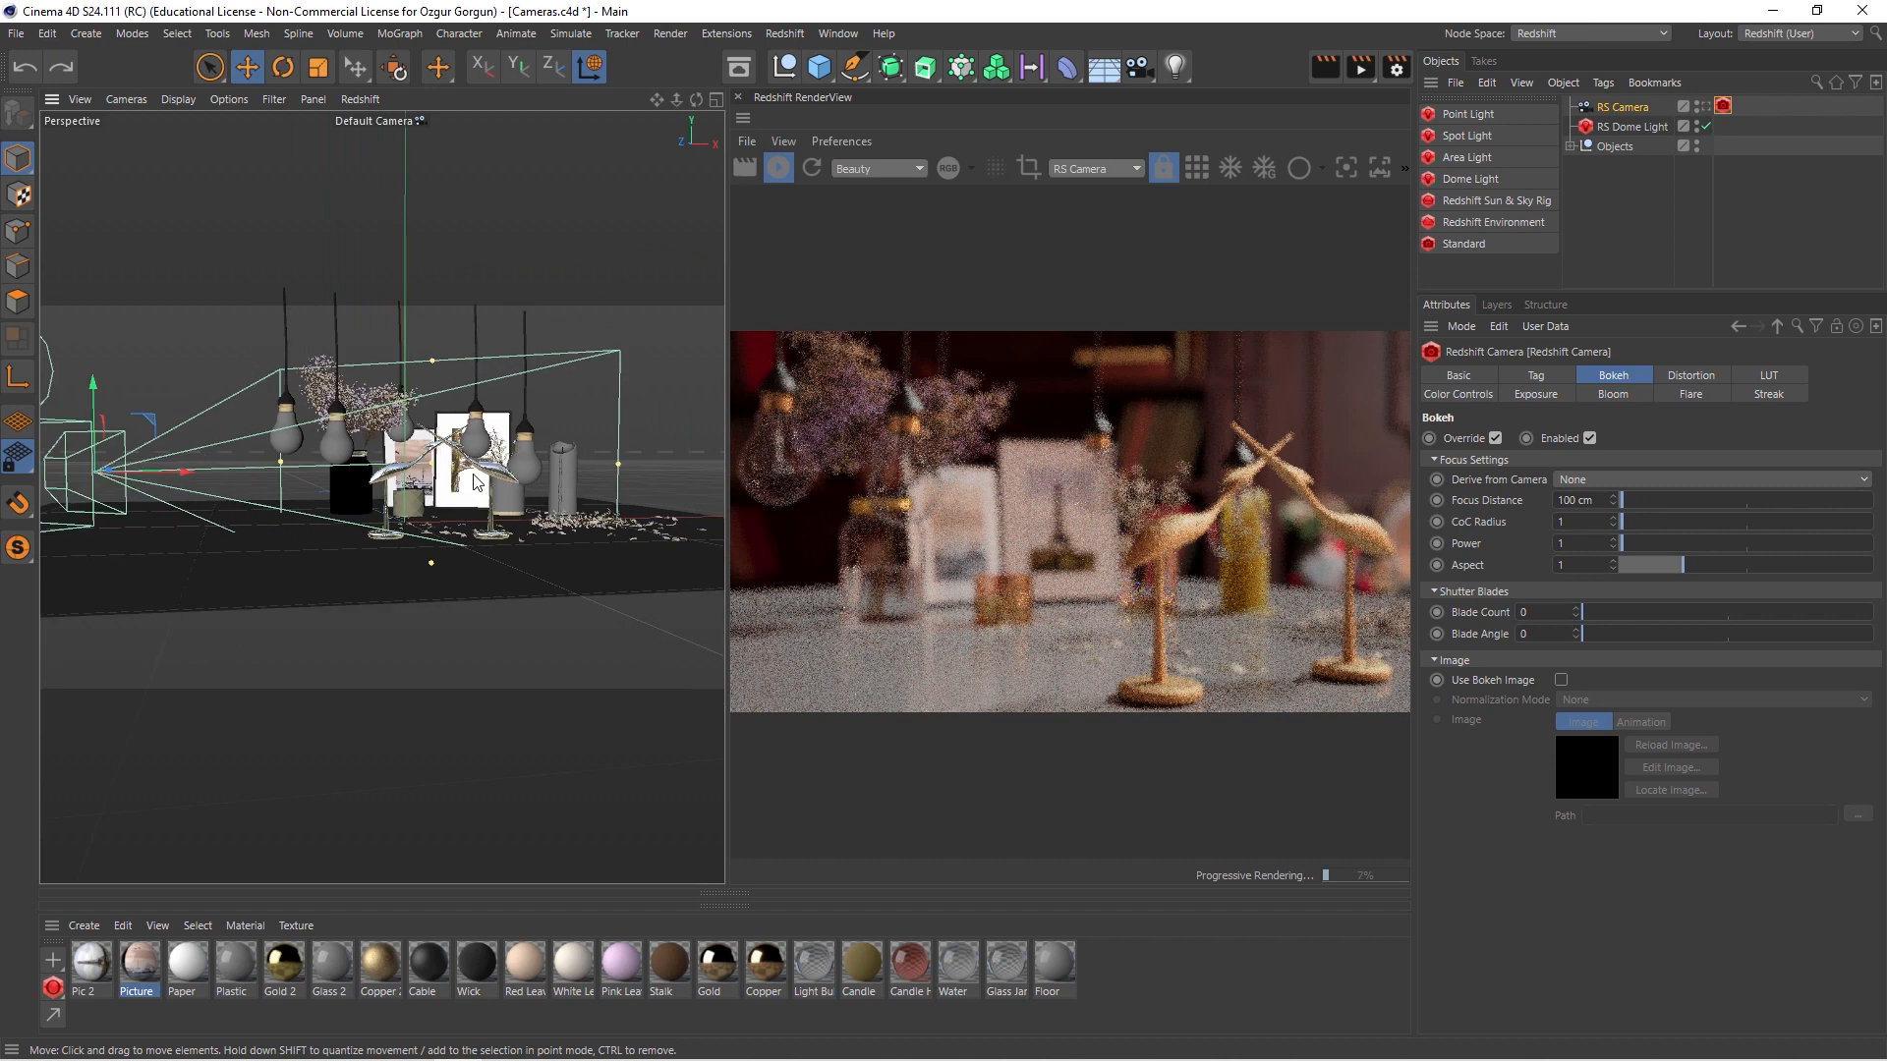
left_click_drag(462, 481, 295, 401, "alt")
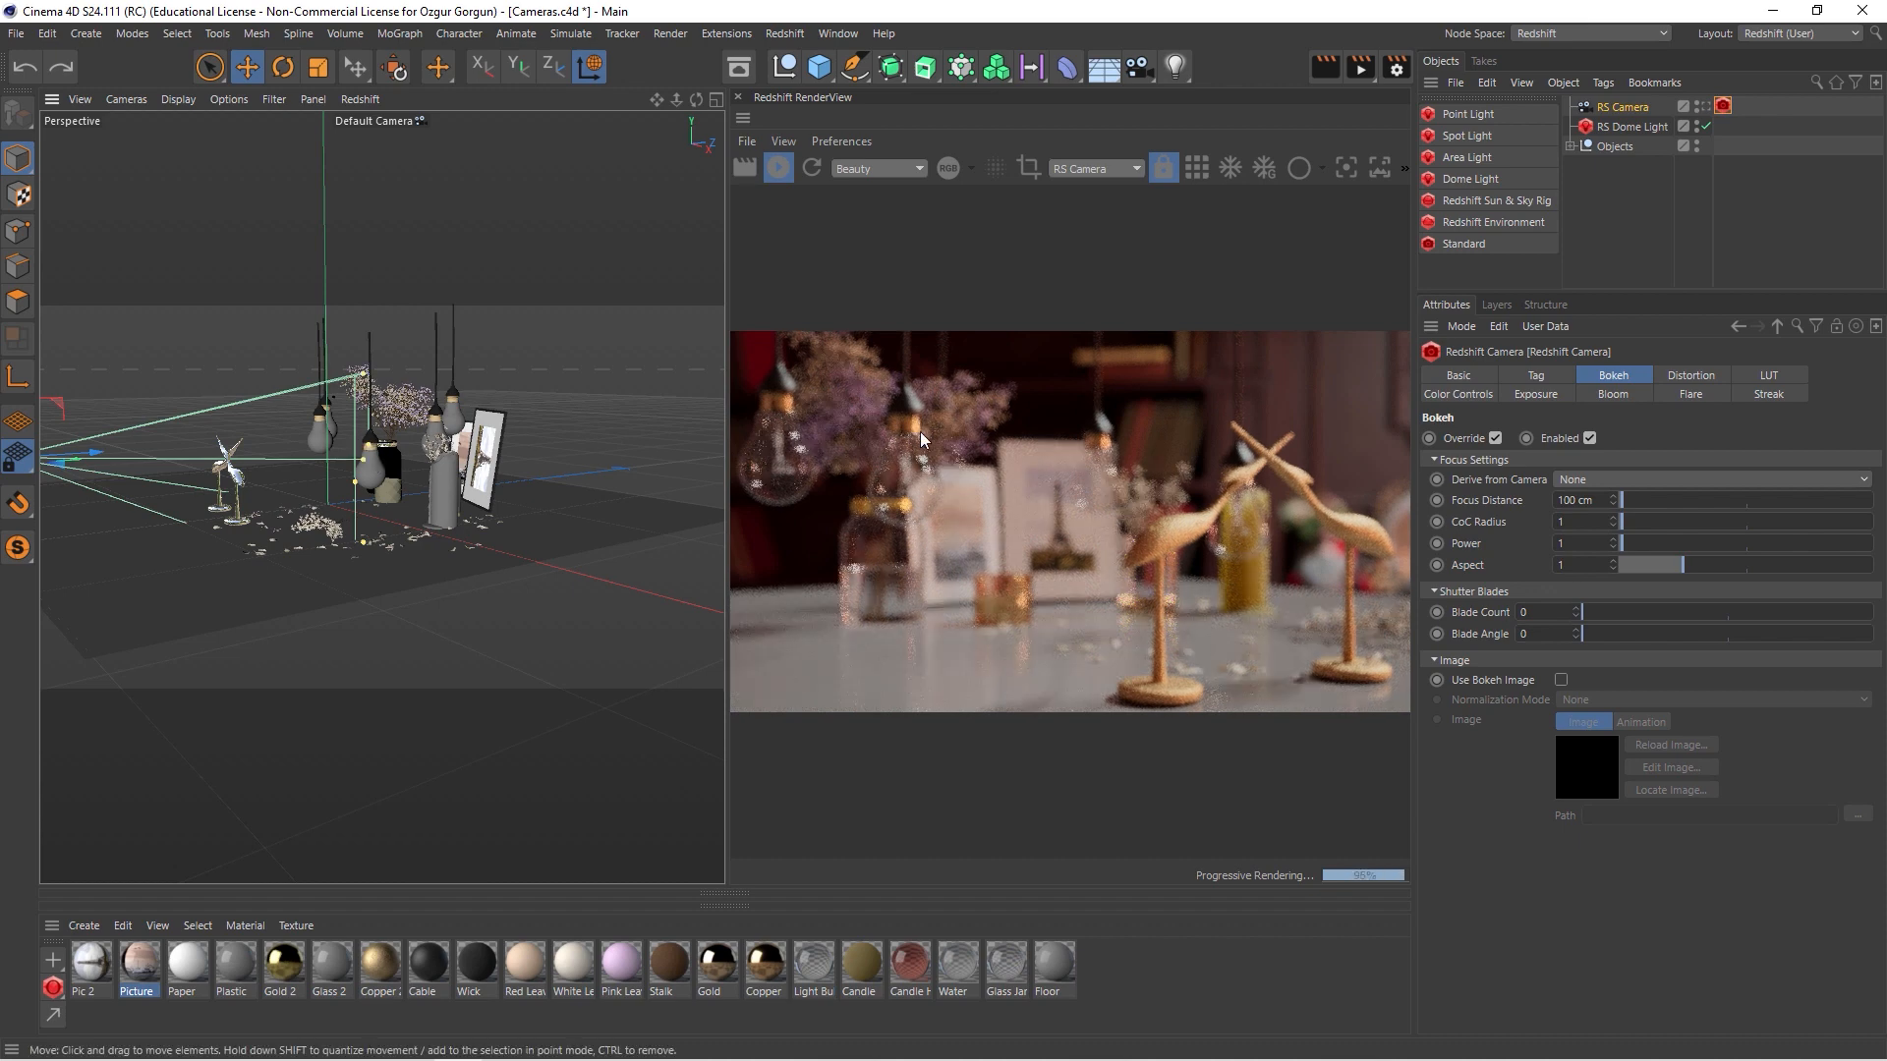
- Derive only Focus Distance from the camera in the bokeh settings, and set the RS Camera's focus distance to about 303 cm
left_click(1589, 479)
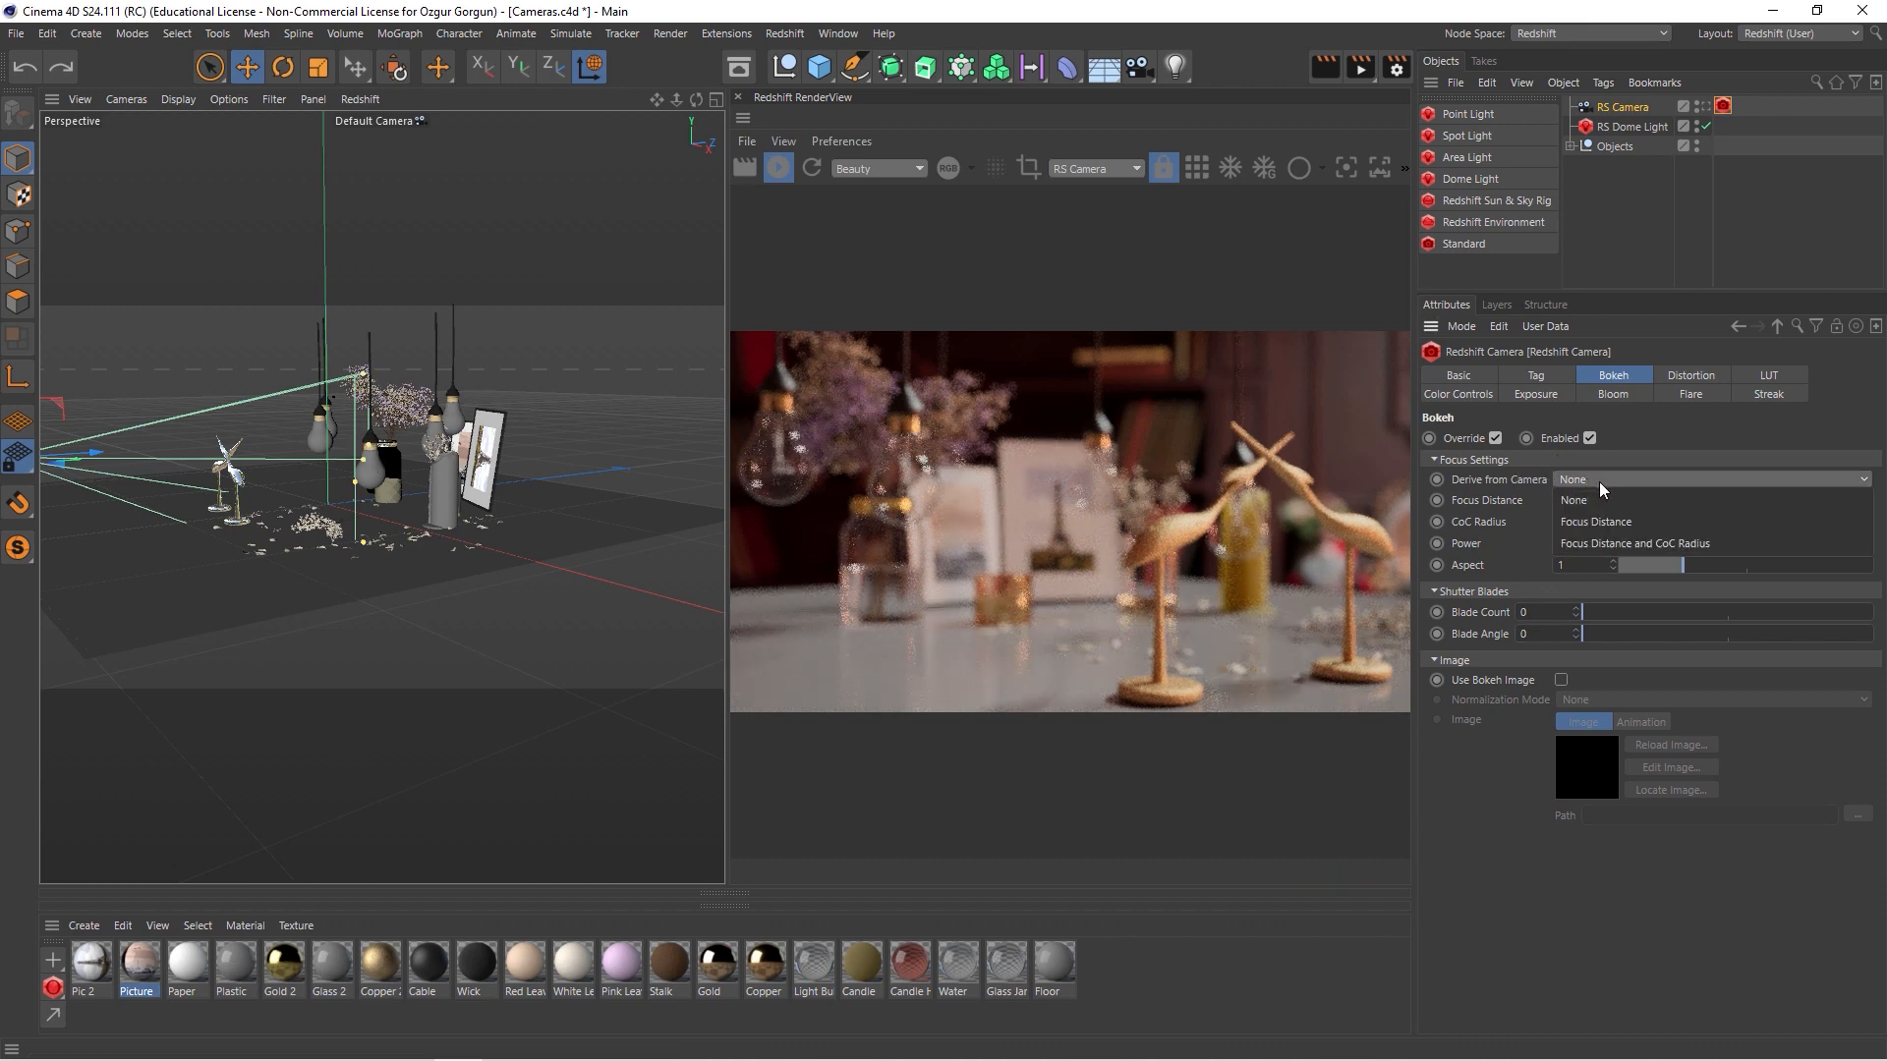
left_click(1678, 521)
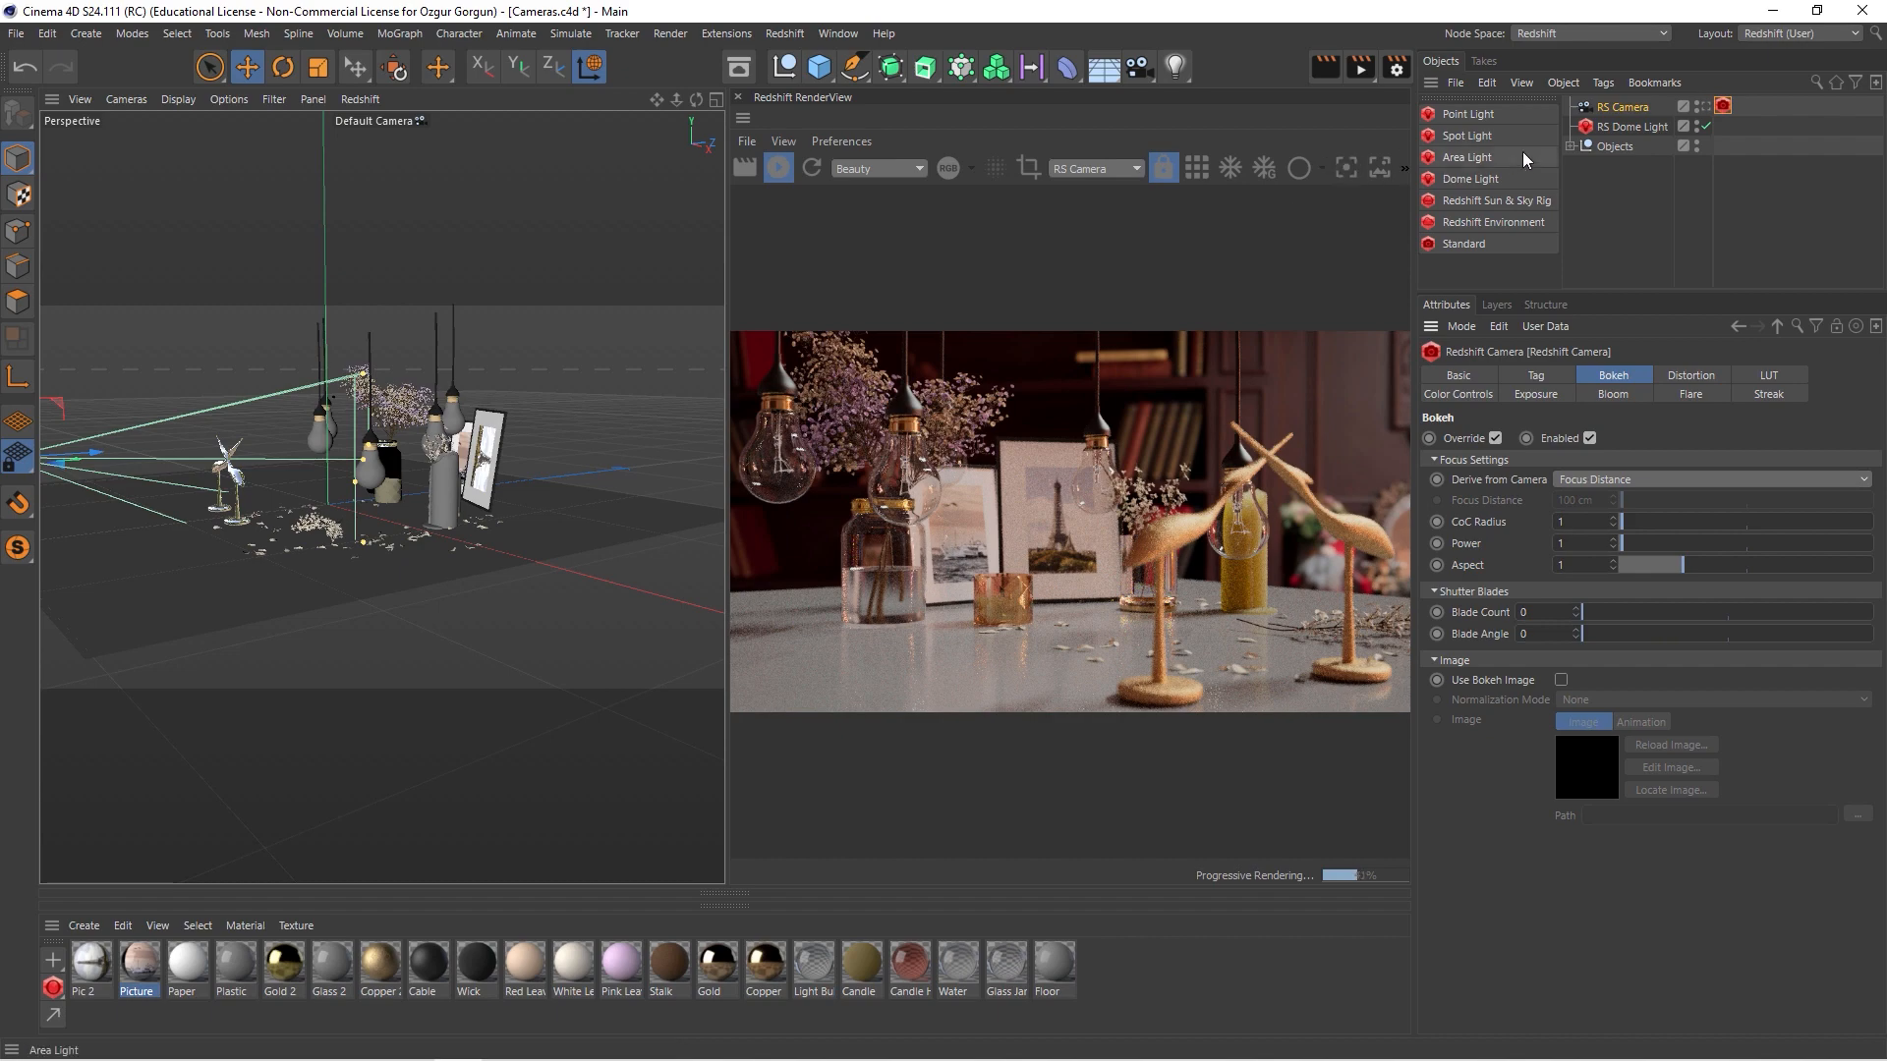
left_click(1622, 107)
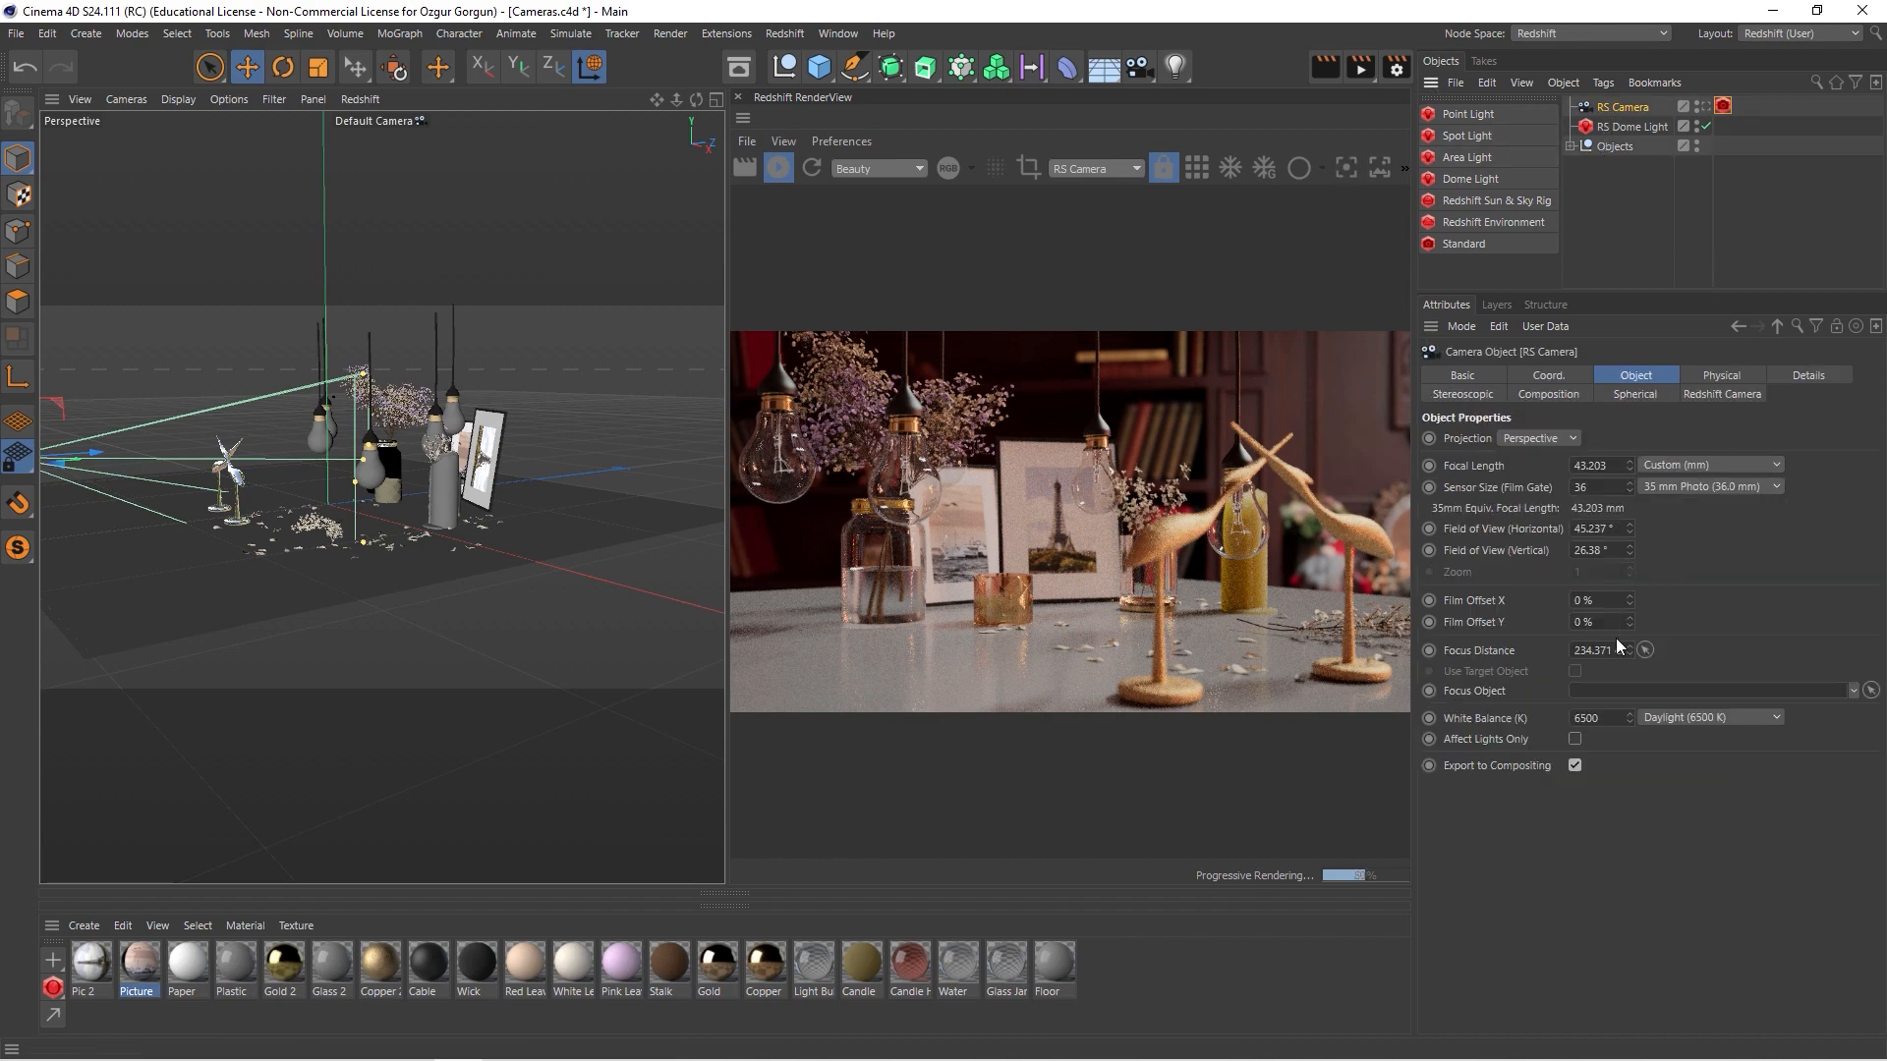
left_click_drag(1625, 651, 1629, 649)
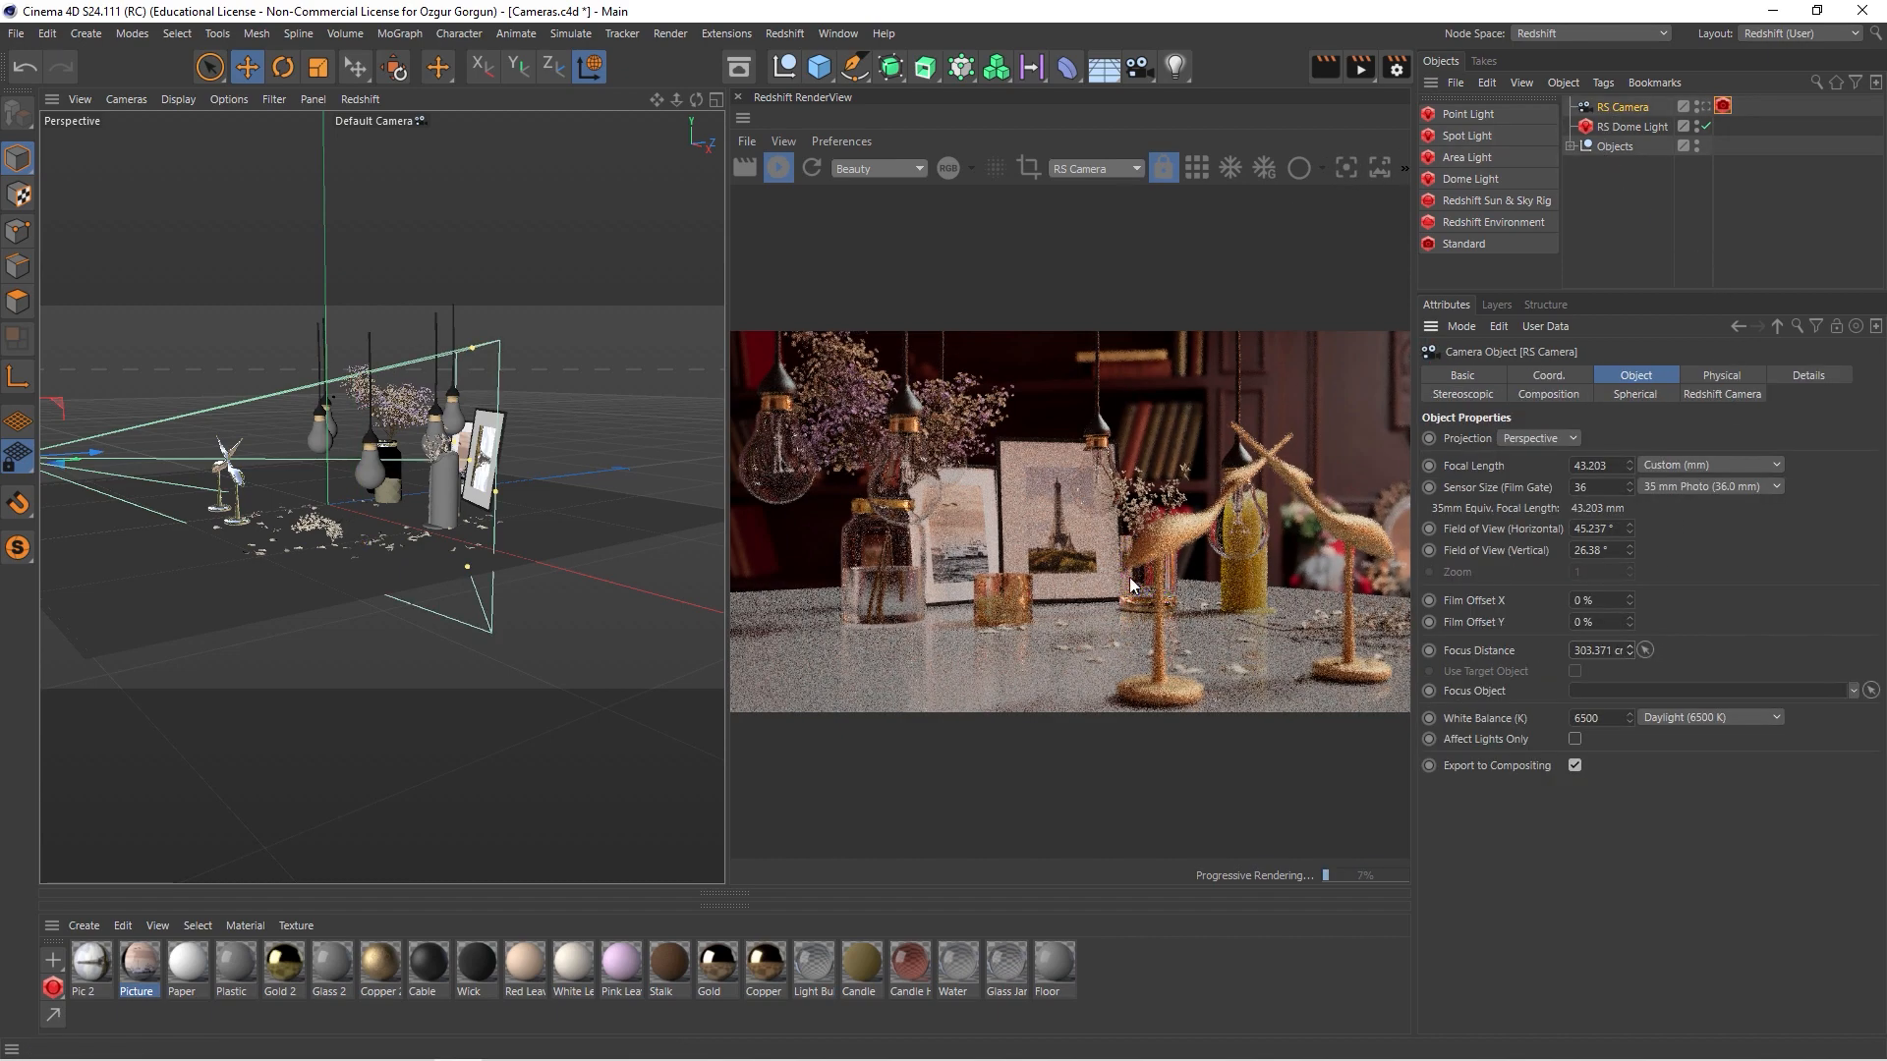
left_click_drag(444, 443, 486, 479, "alt")
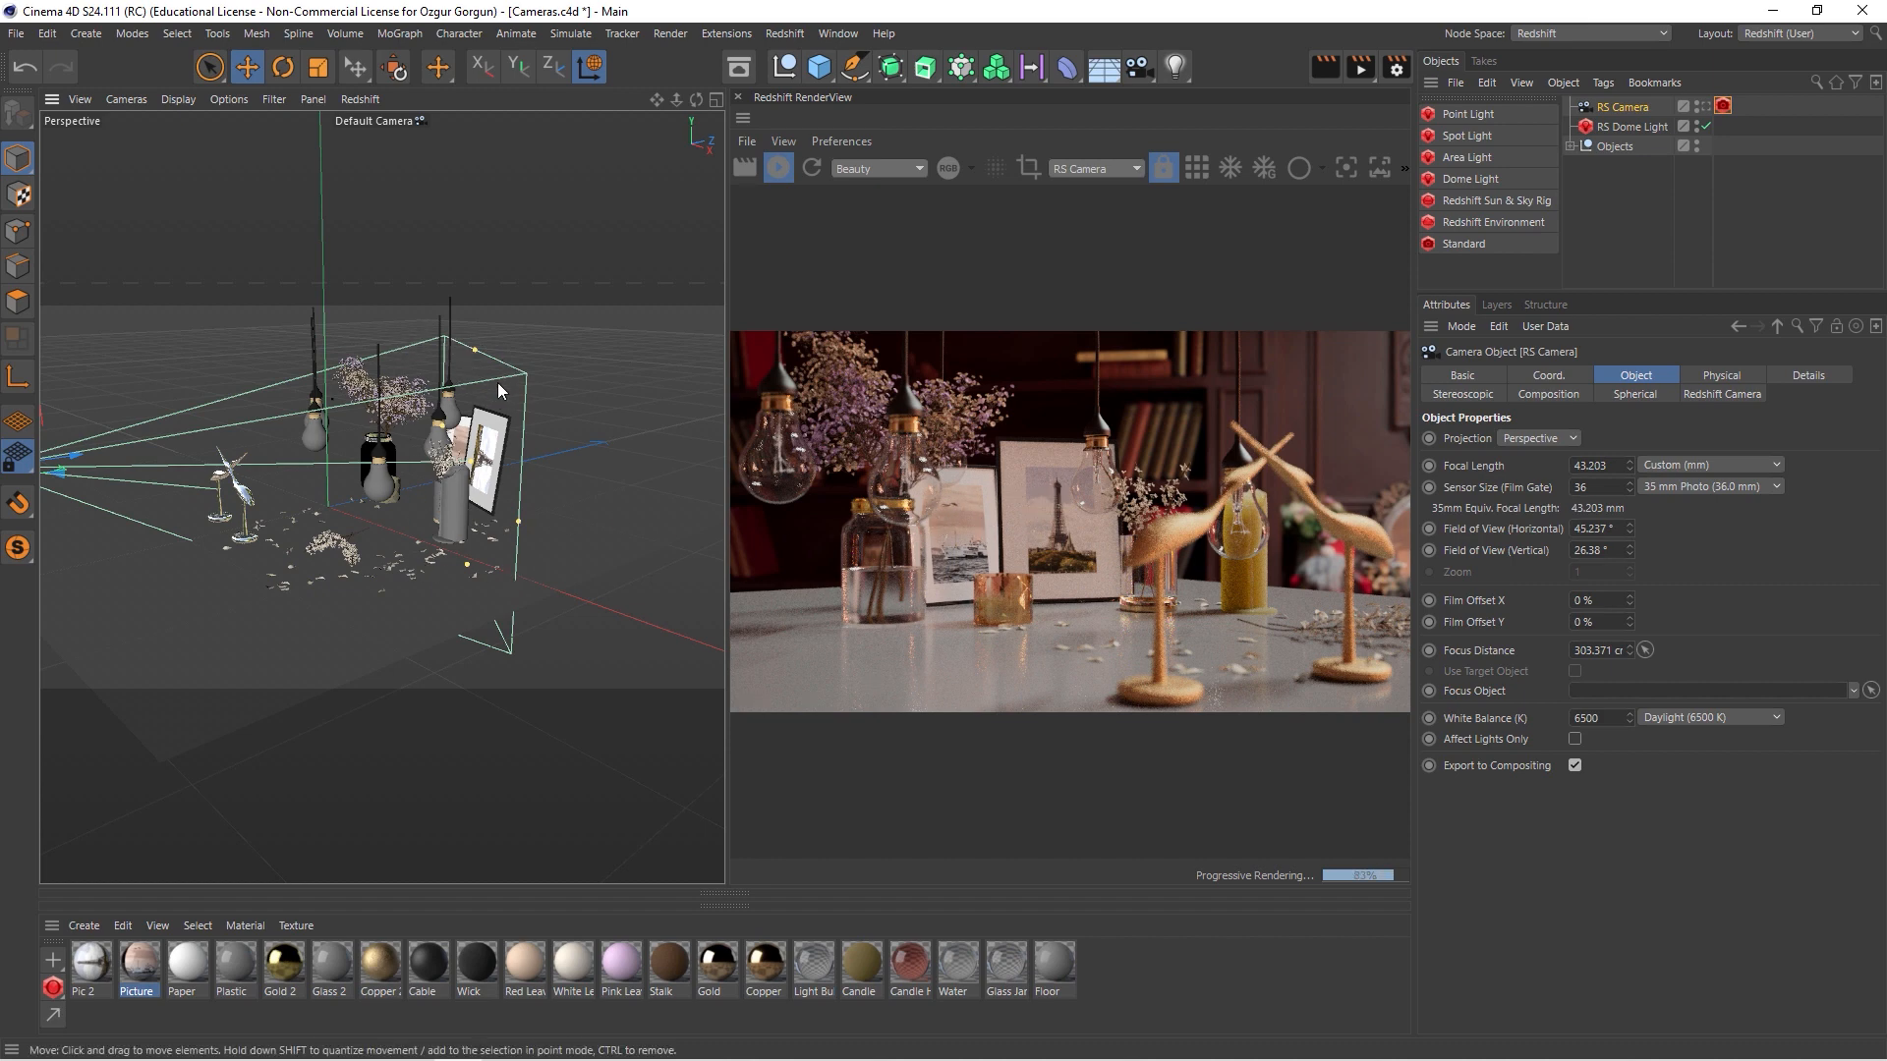
- Raise the bokeh CoC Radius to 5.98 and bring the RS Camera's focus distance to about 151 cm, at the bird figures
left_click(1722, 105)
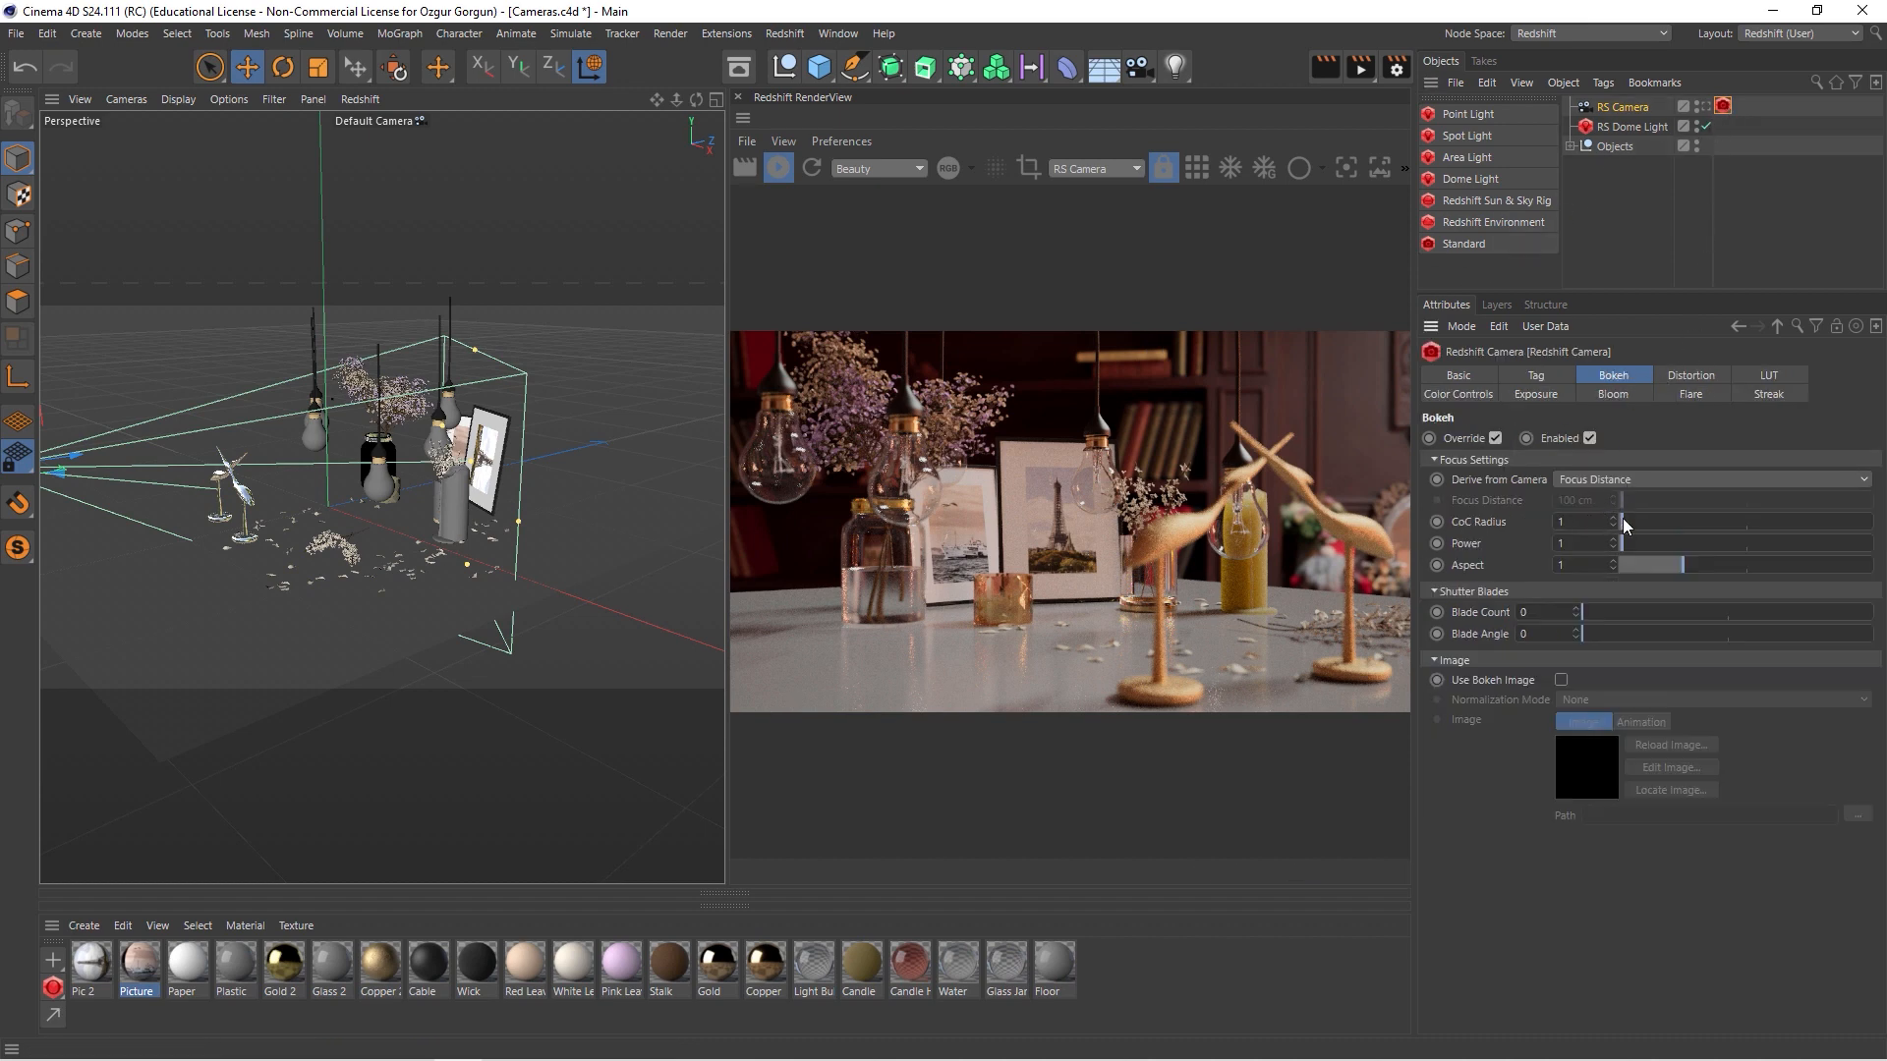
left_click_drag(1616, 523, 1639, 533)
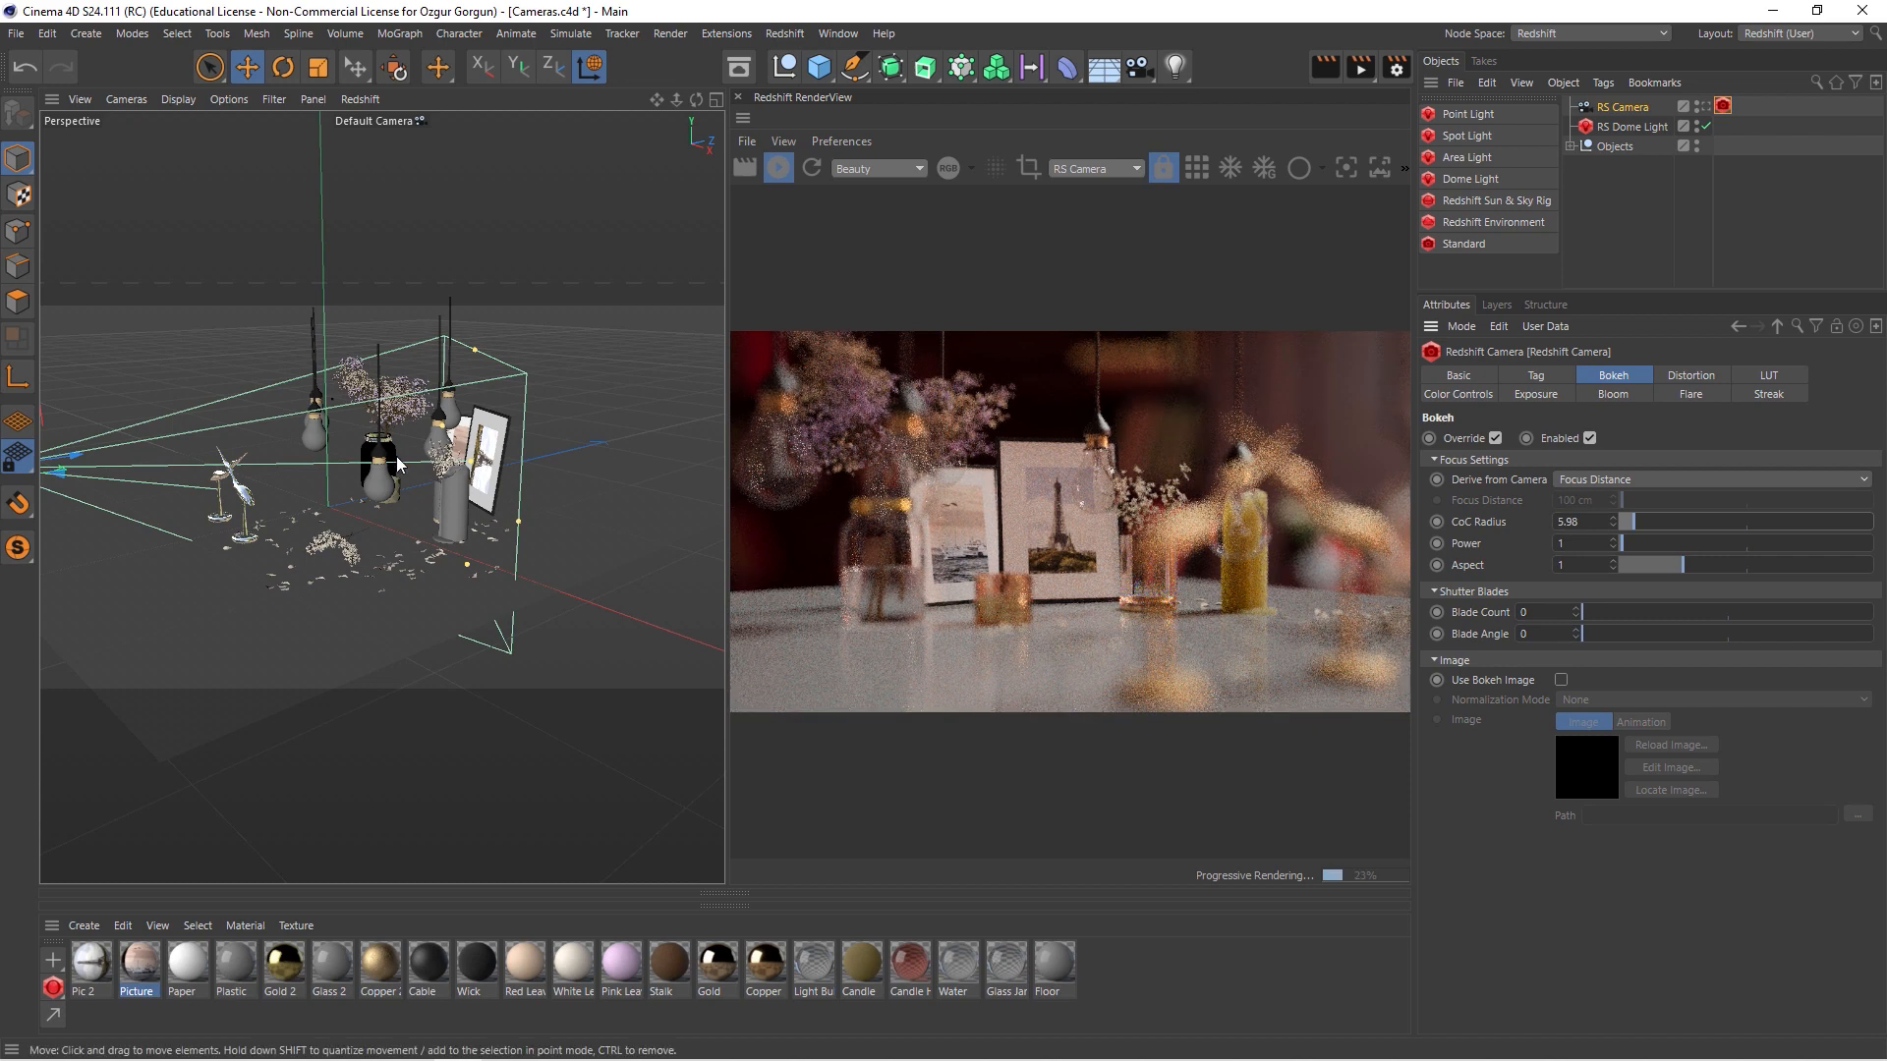
left_click(1620, 107)
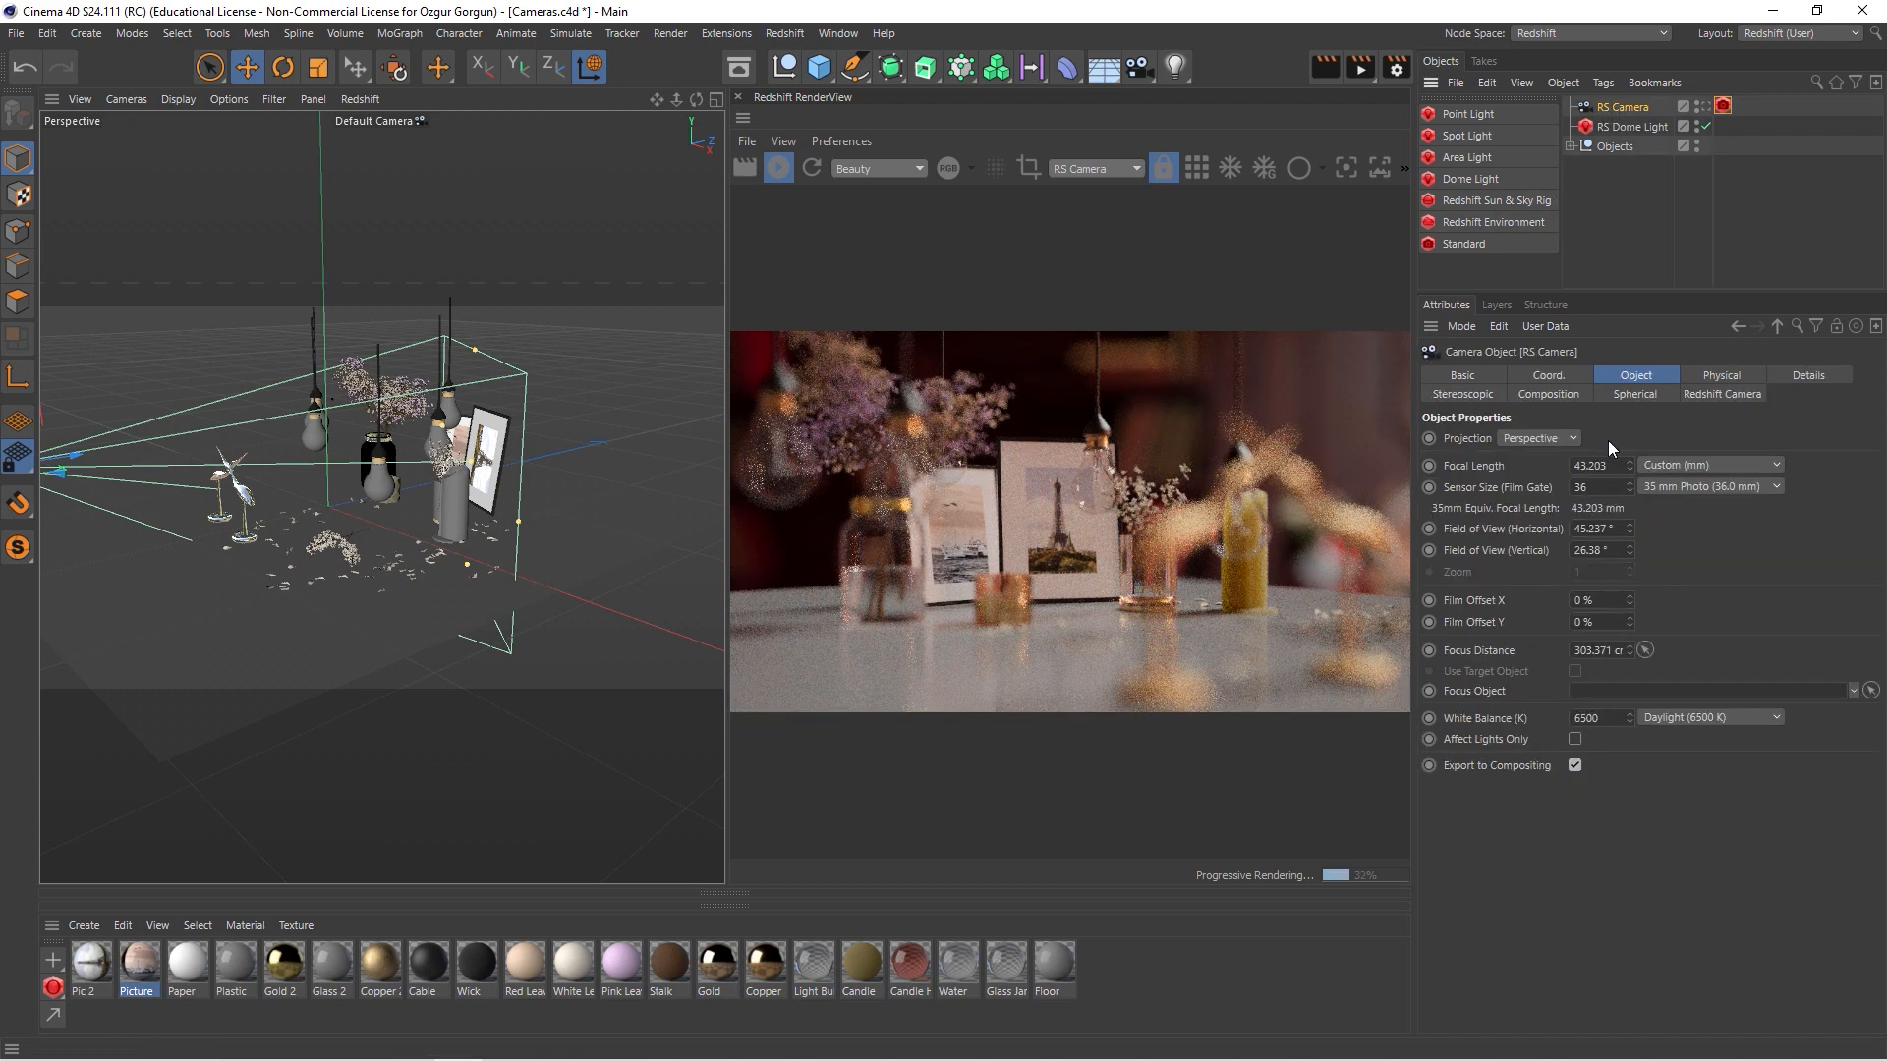
mouse_move(1629, 651)
left_mouse_down()
mouse_move(1630, 709)
mouse_move(1628, 658)
left_mouse_up()
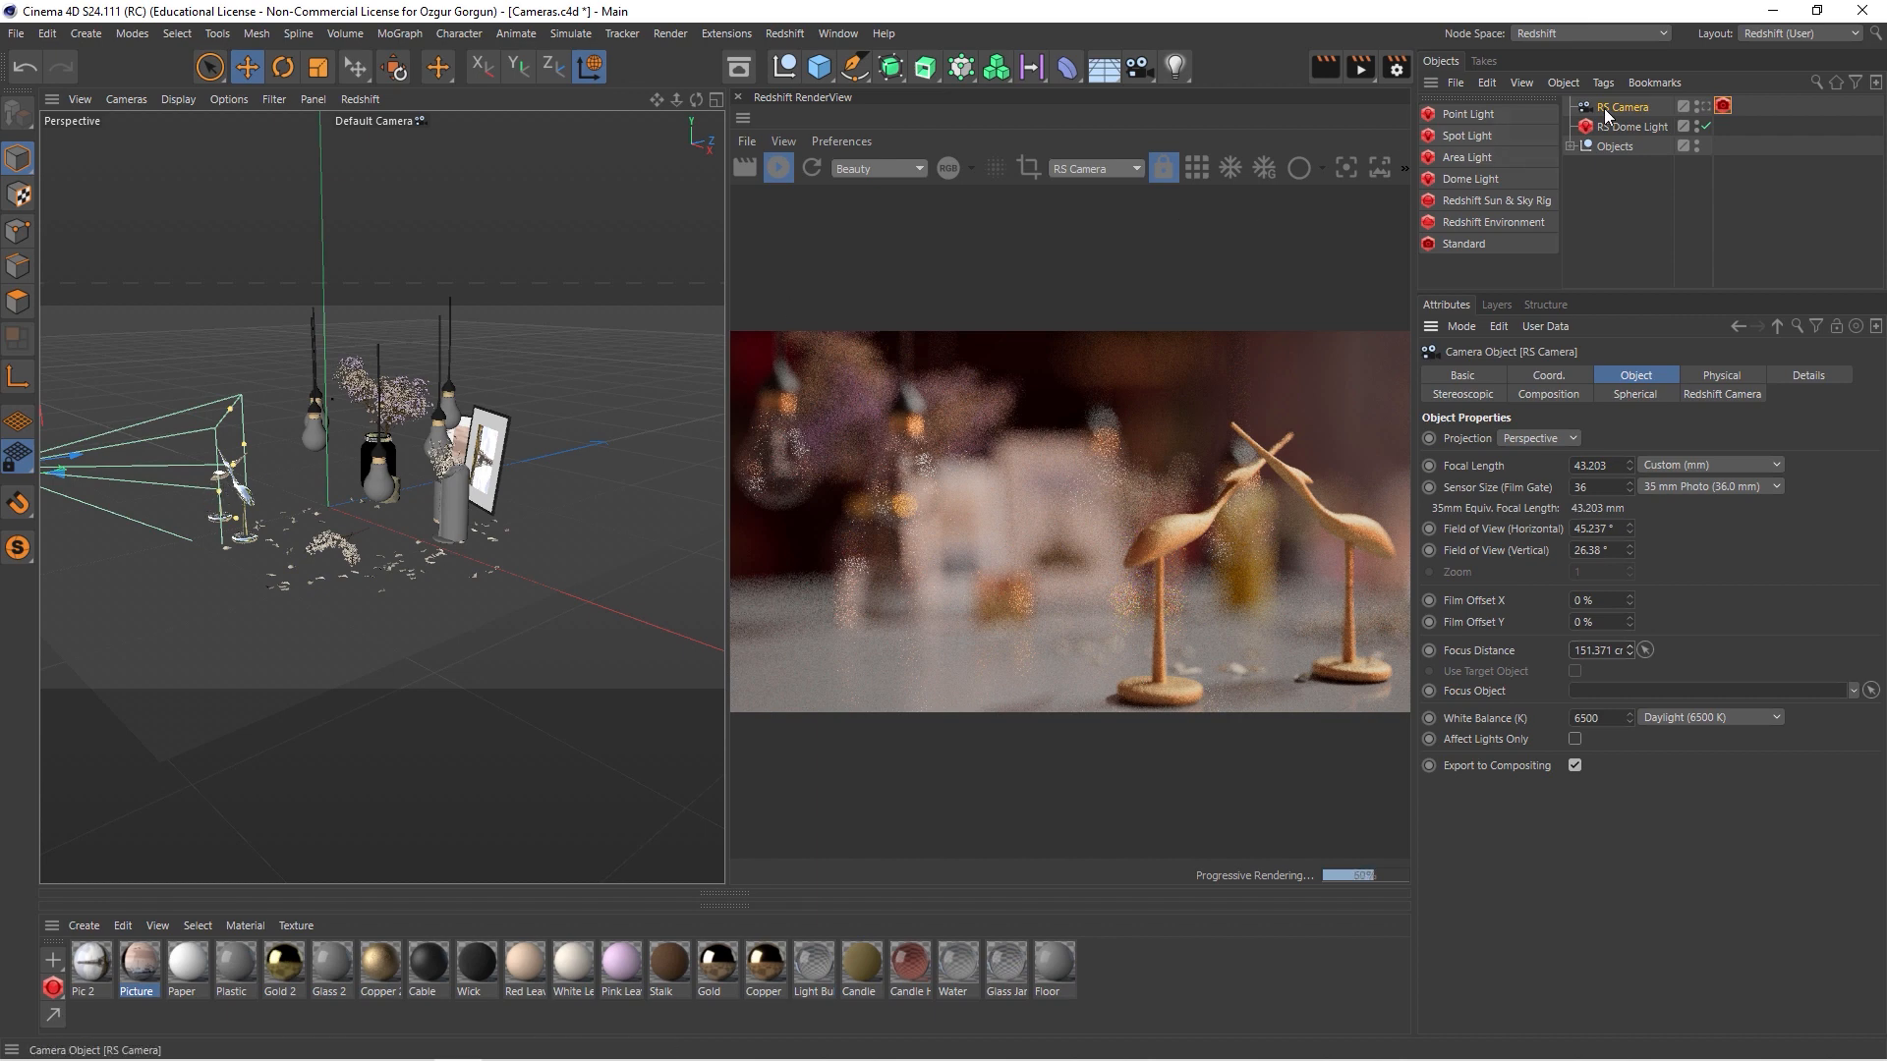
- Detach the bokeh focus from the camera by setting Derive from Camera to None on the Redshift tag
left_click(1720, 106)
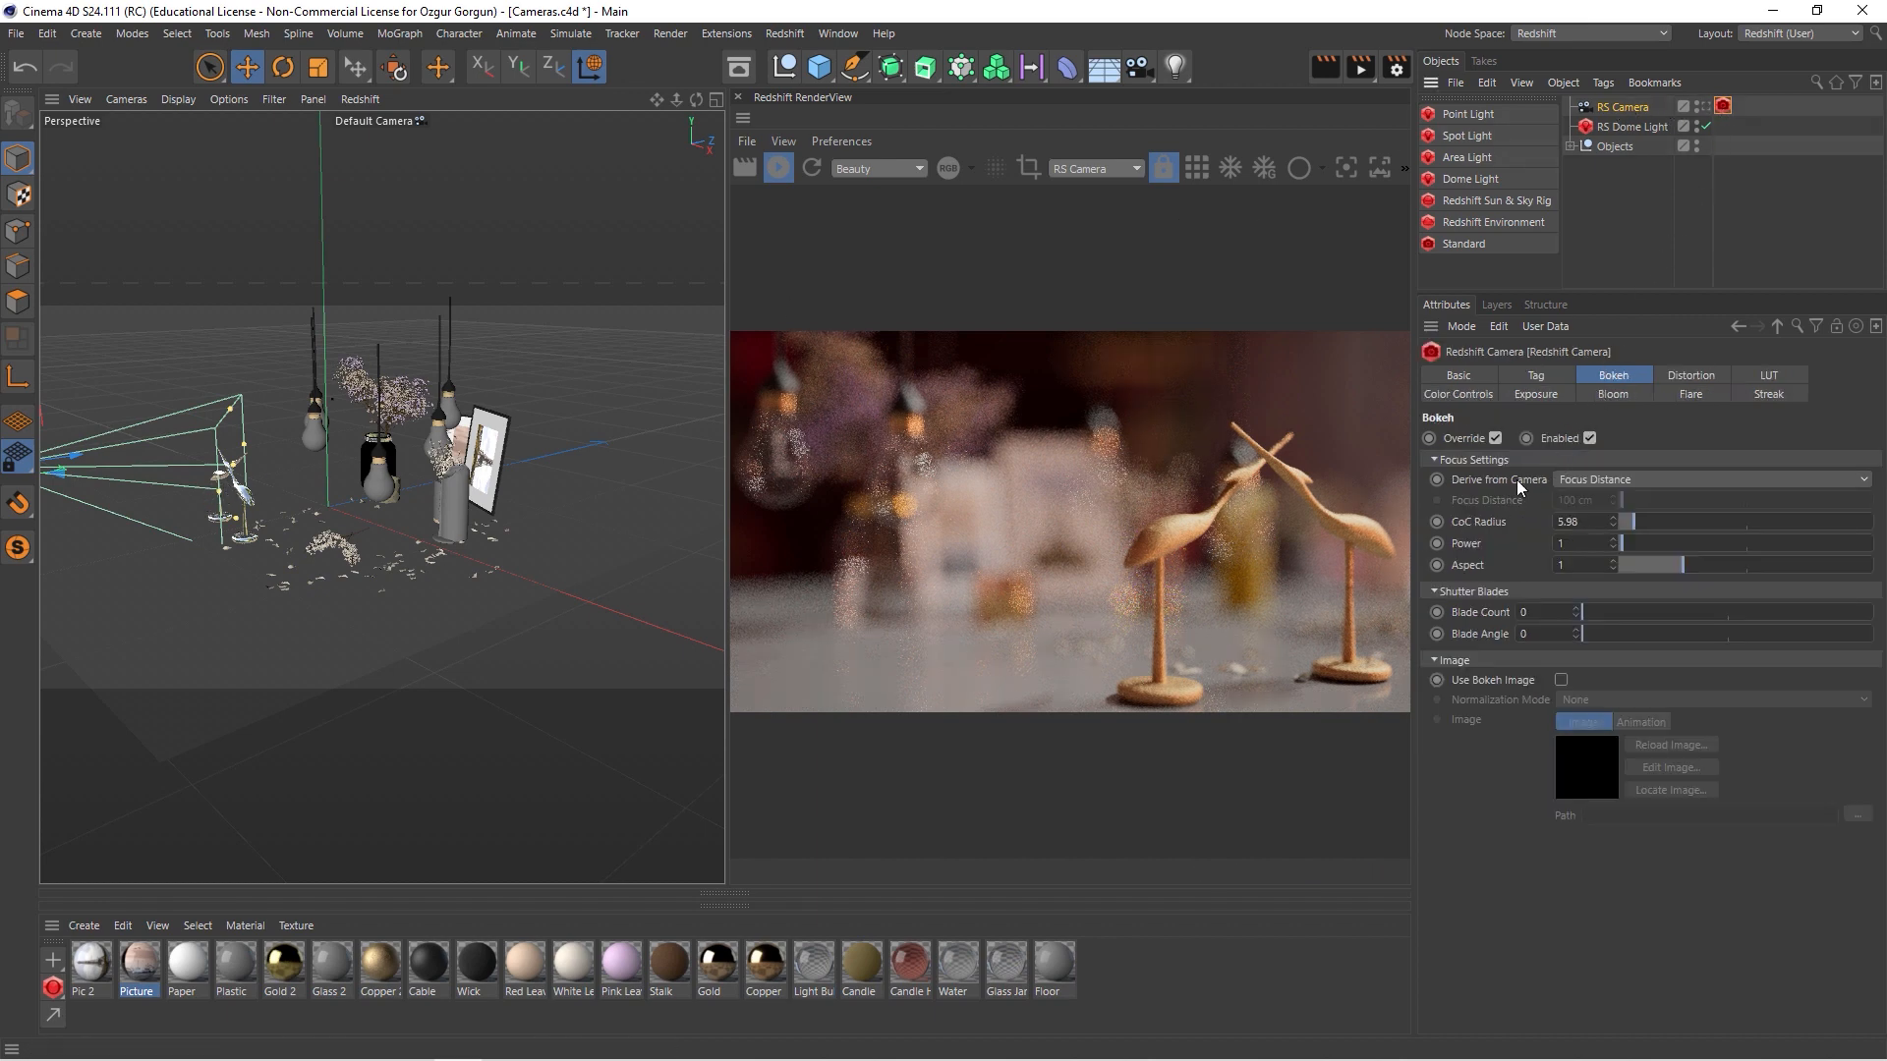
left_click(1636, 477)
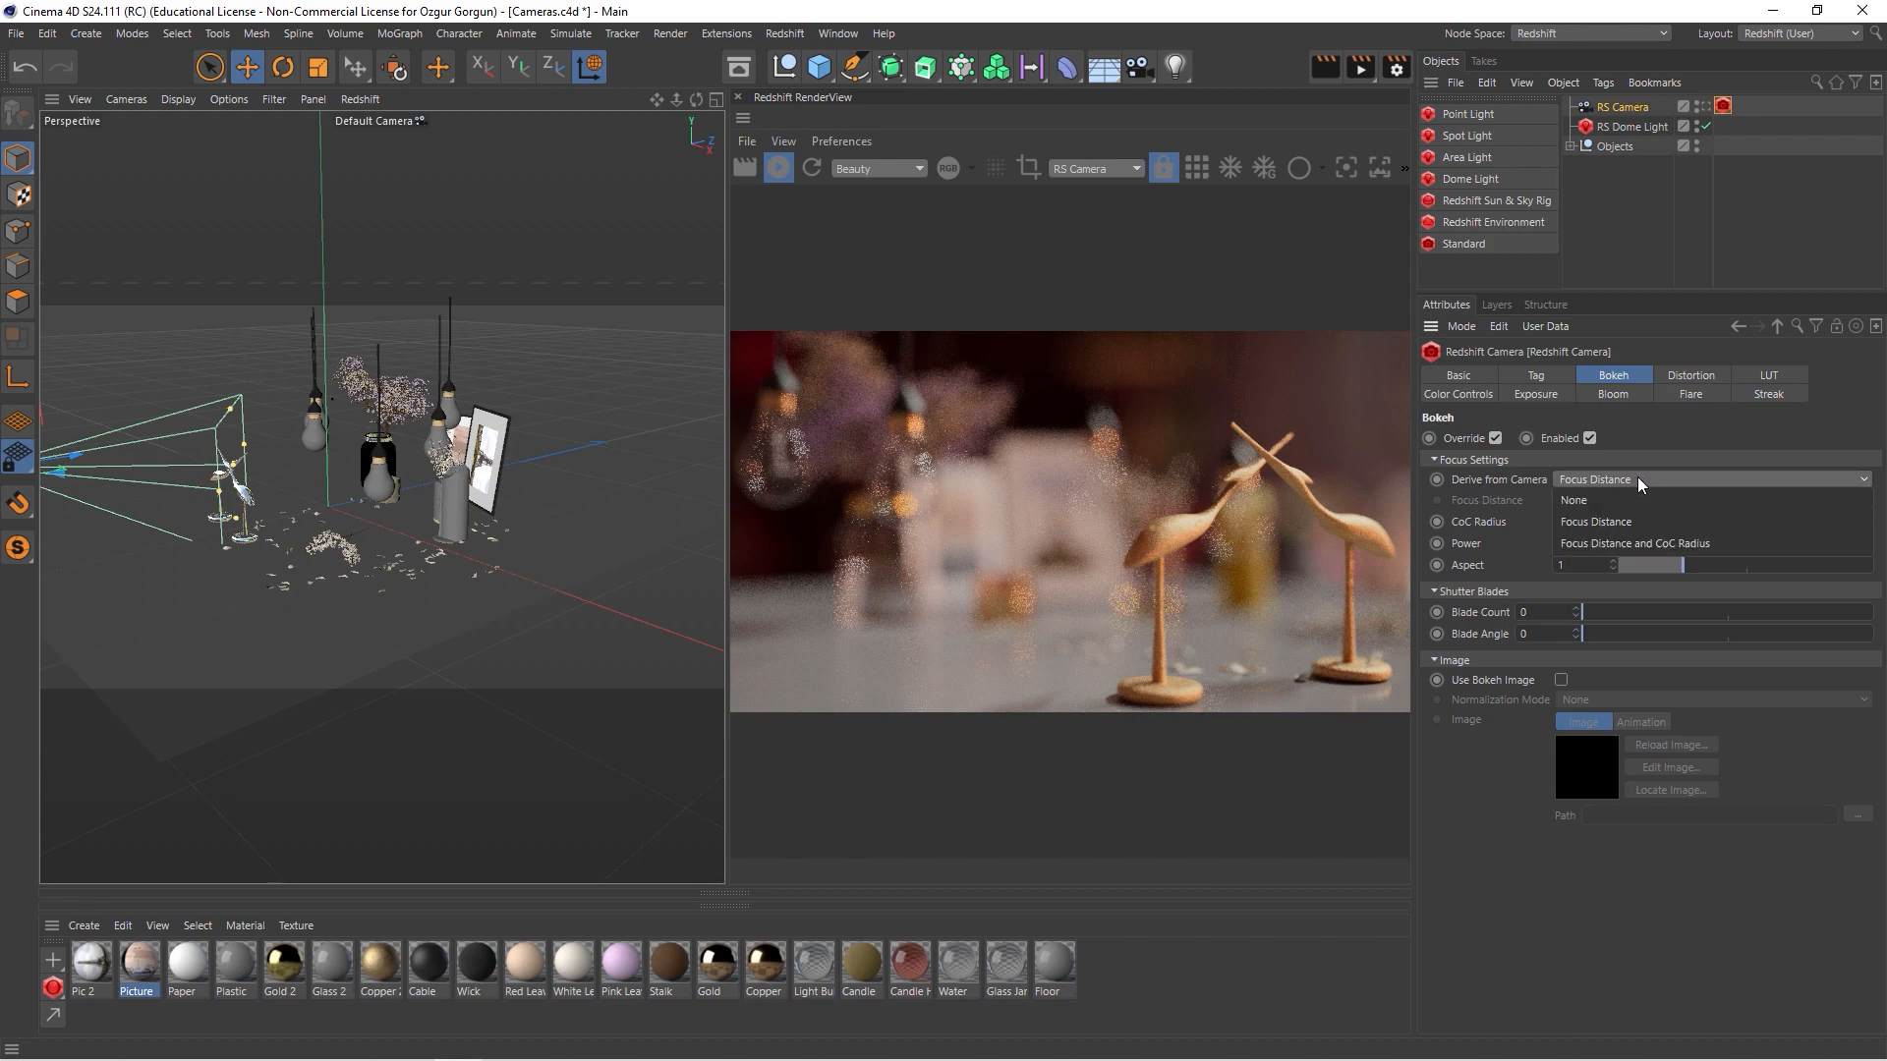
left_click(1651, 500)
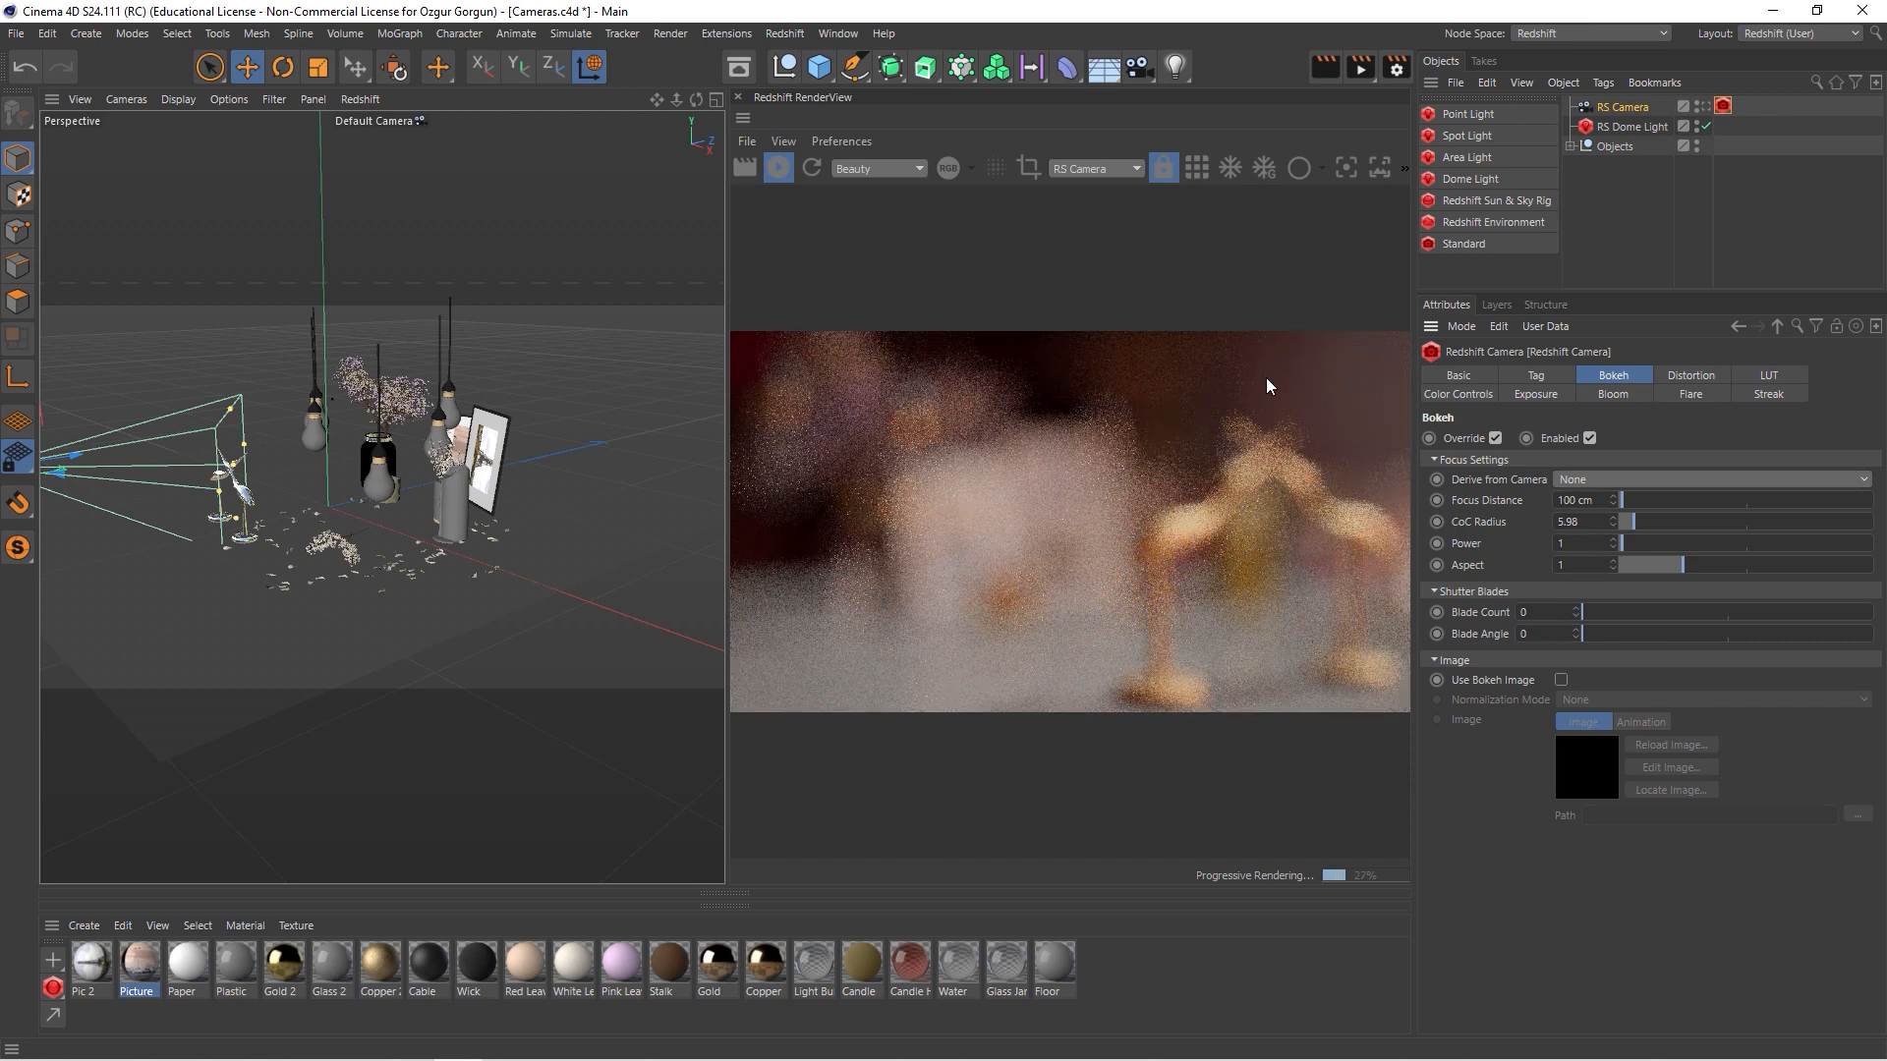
- Pick focus in the render on the bird, the jar and the flowers, ending at about 243 cm, and reduce the CoC Radius to 2.9
left_click(1344, 168)
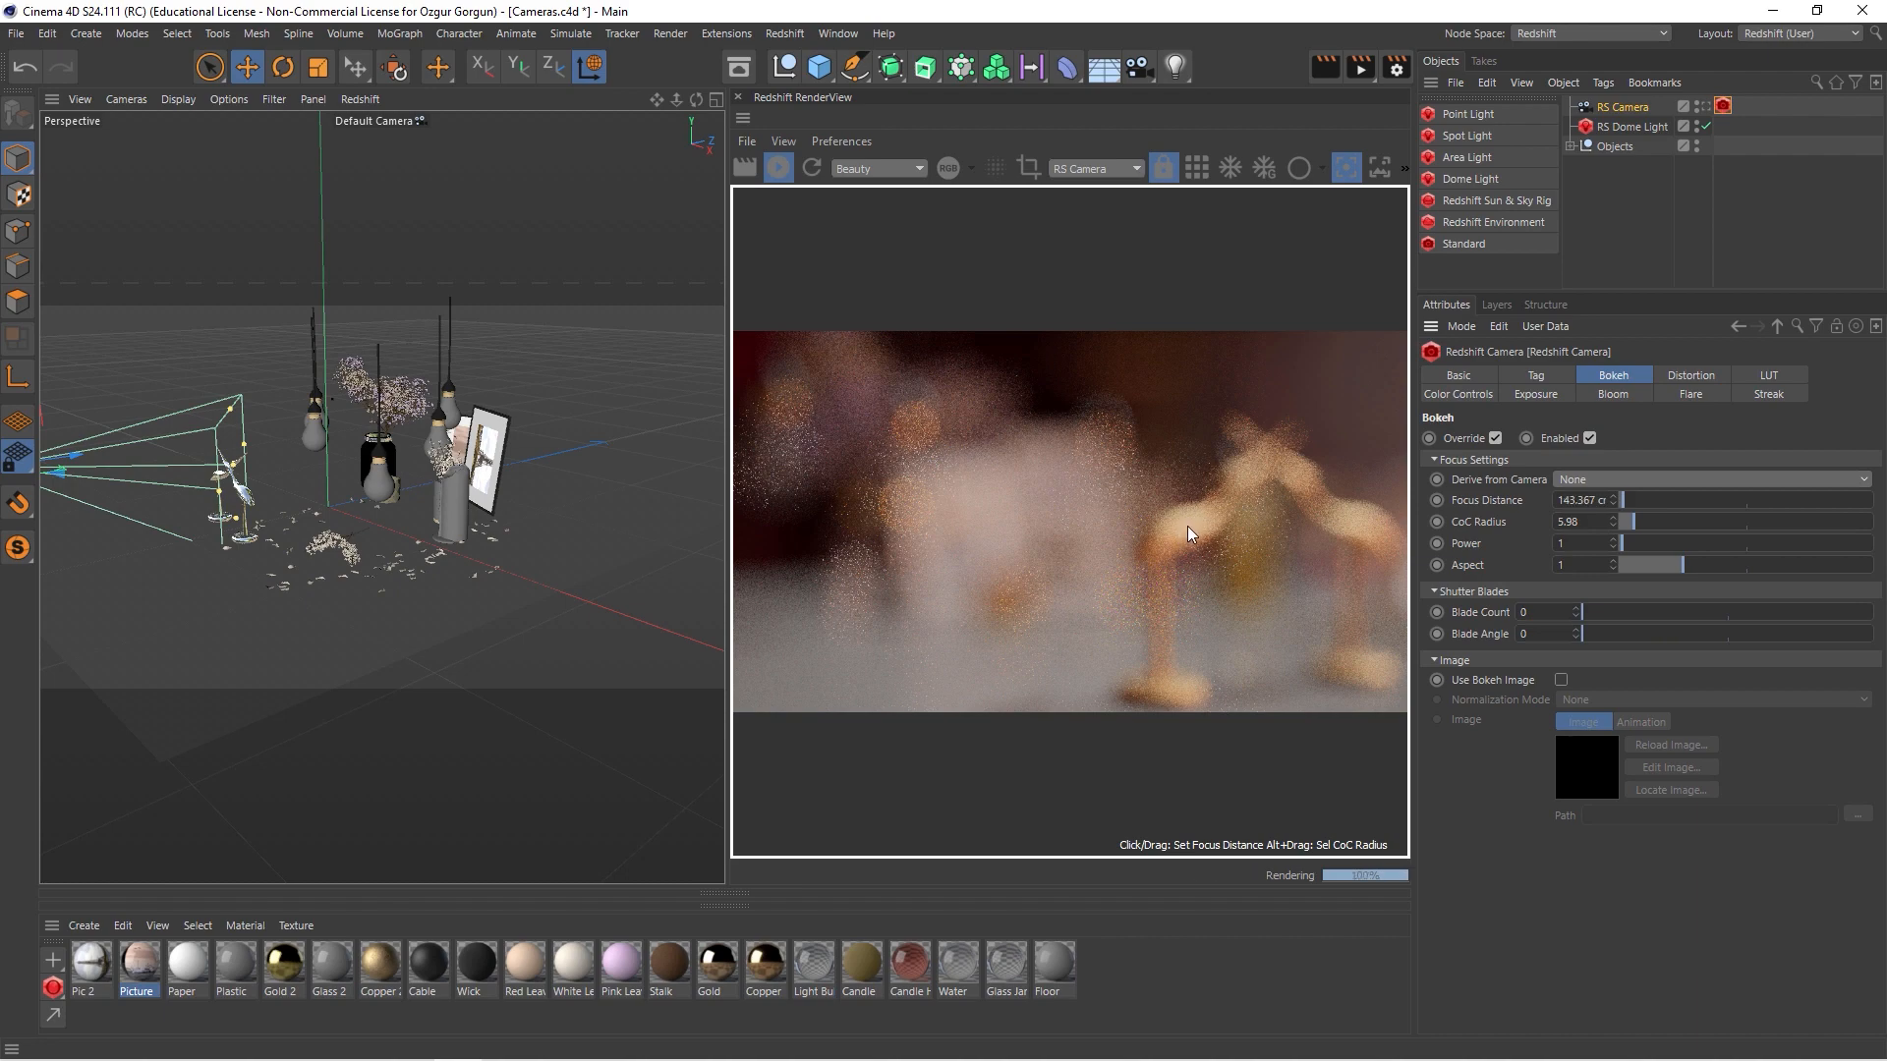
left_click(1187, 526)
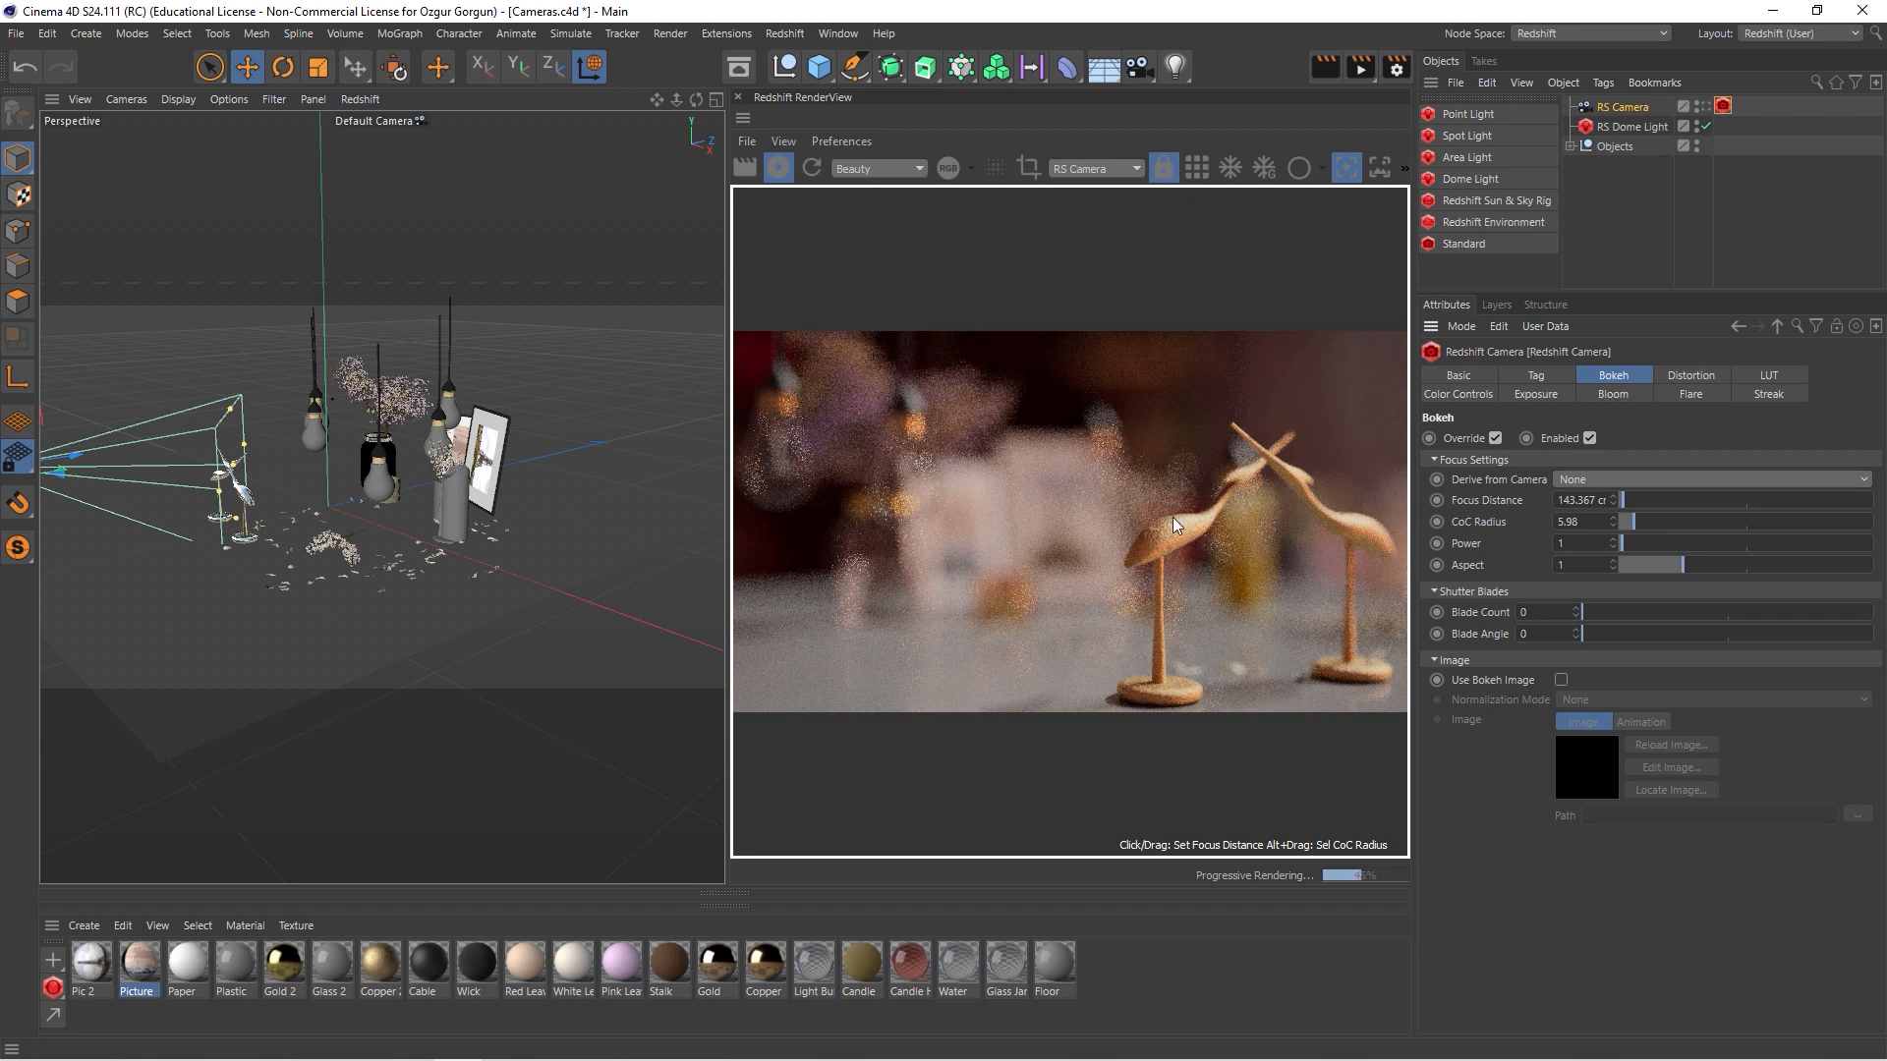
left_click(863, 576)
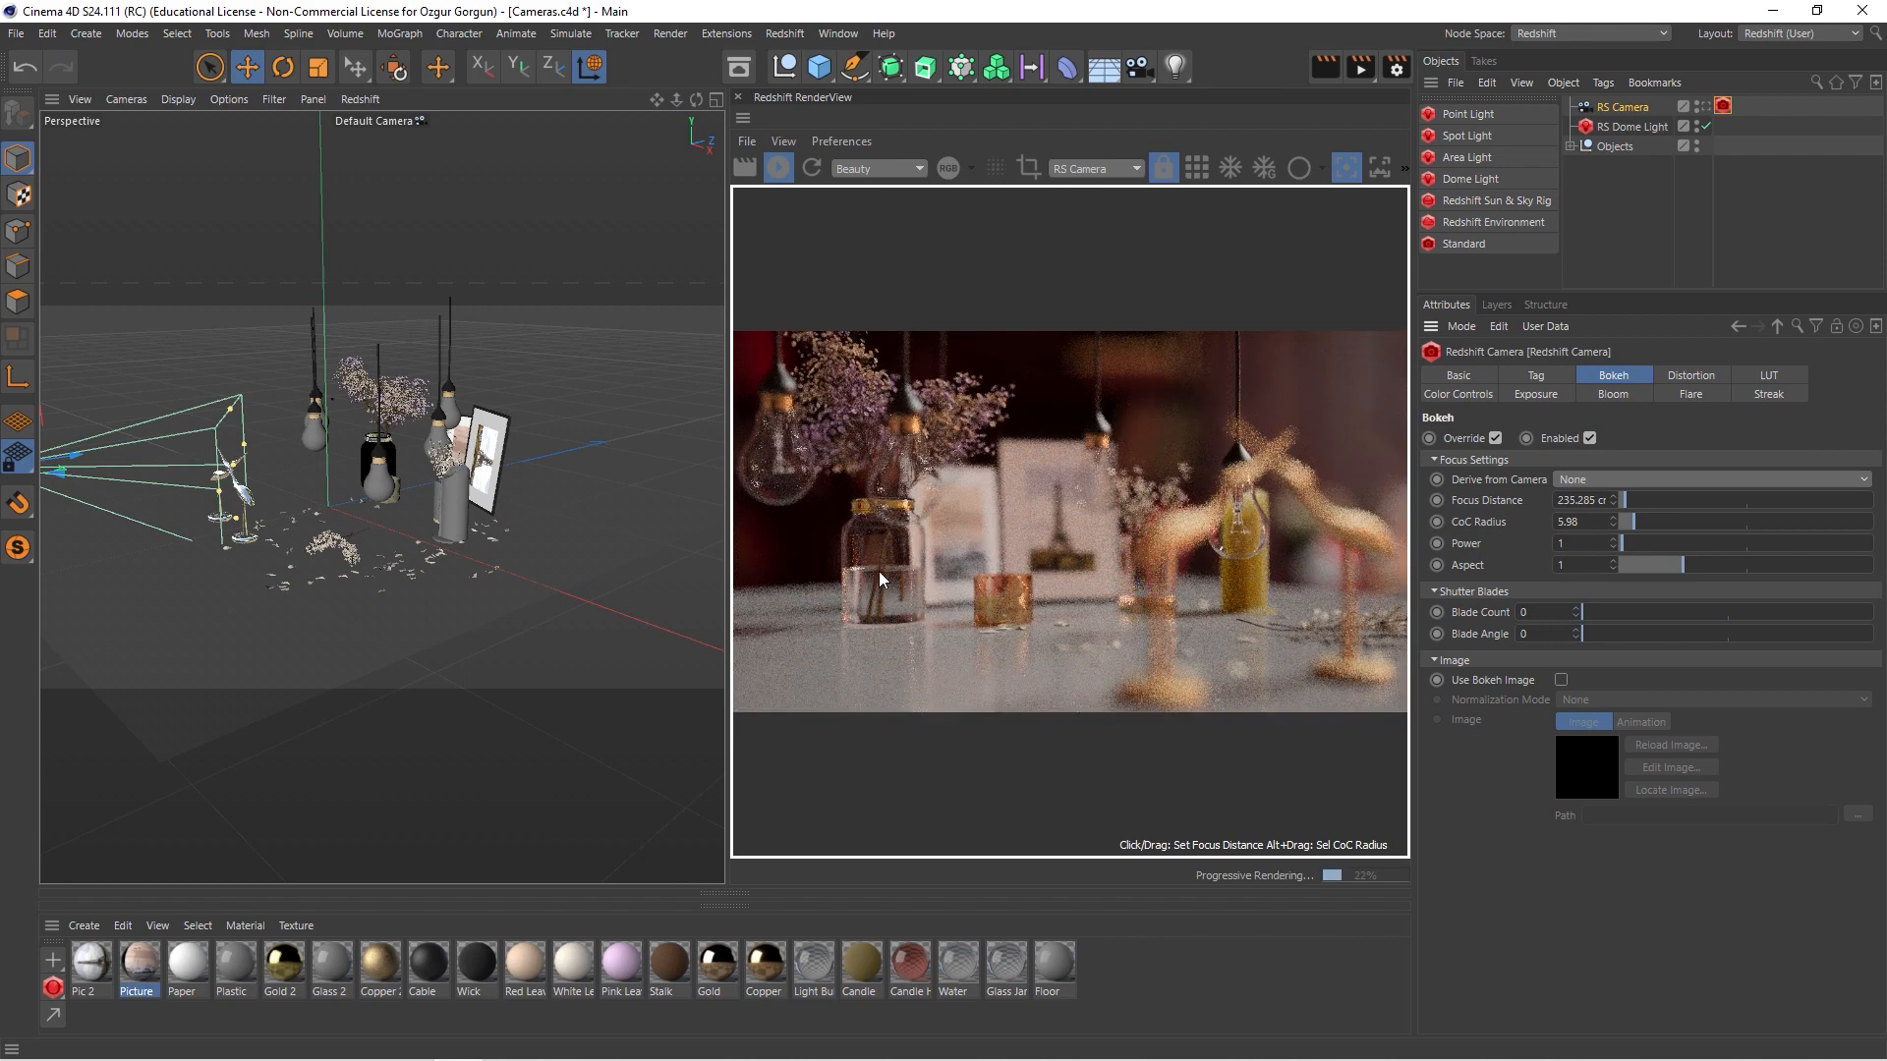
left_click(857, 412)
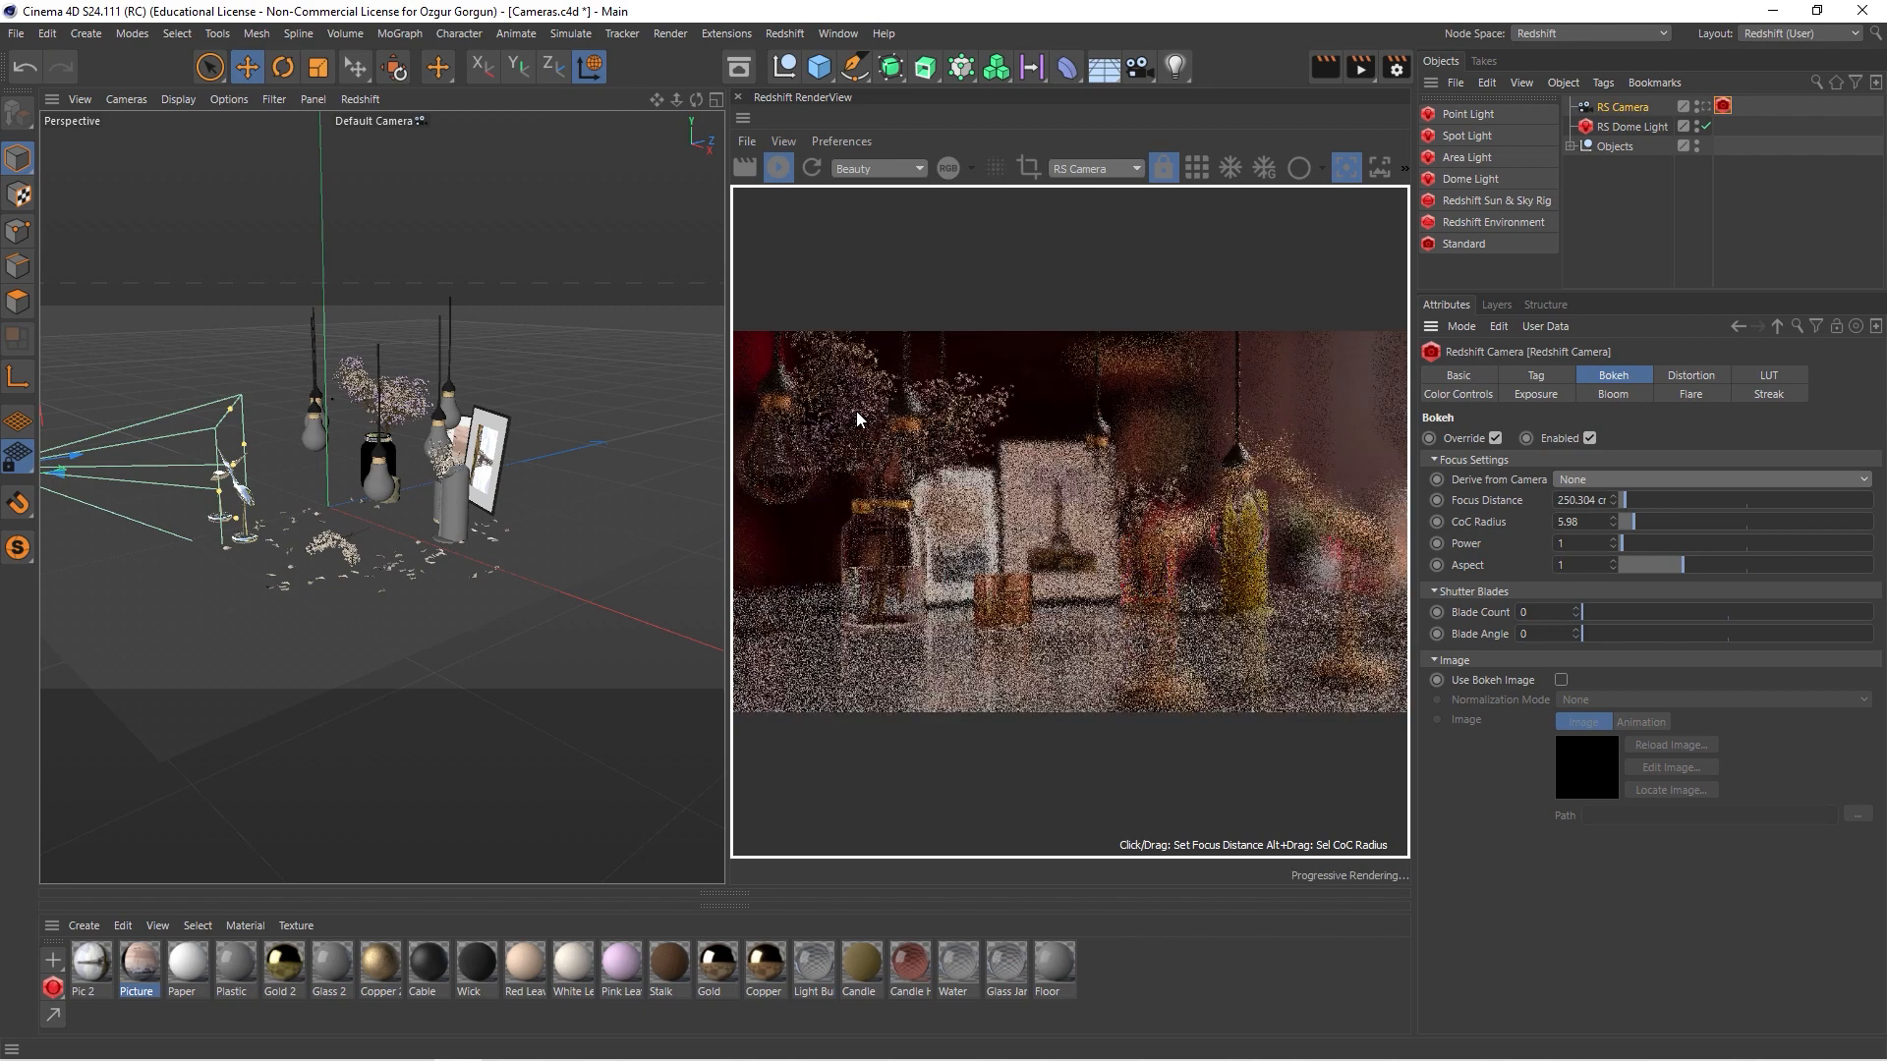
left_click(840, 420)
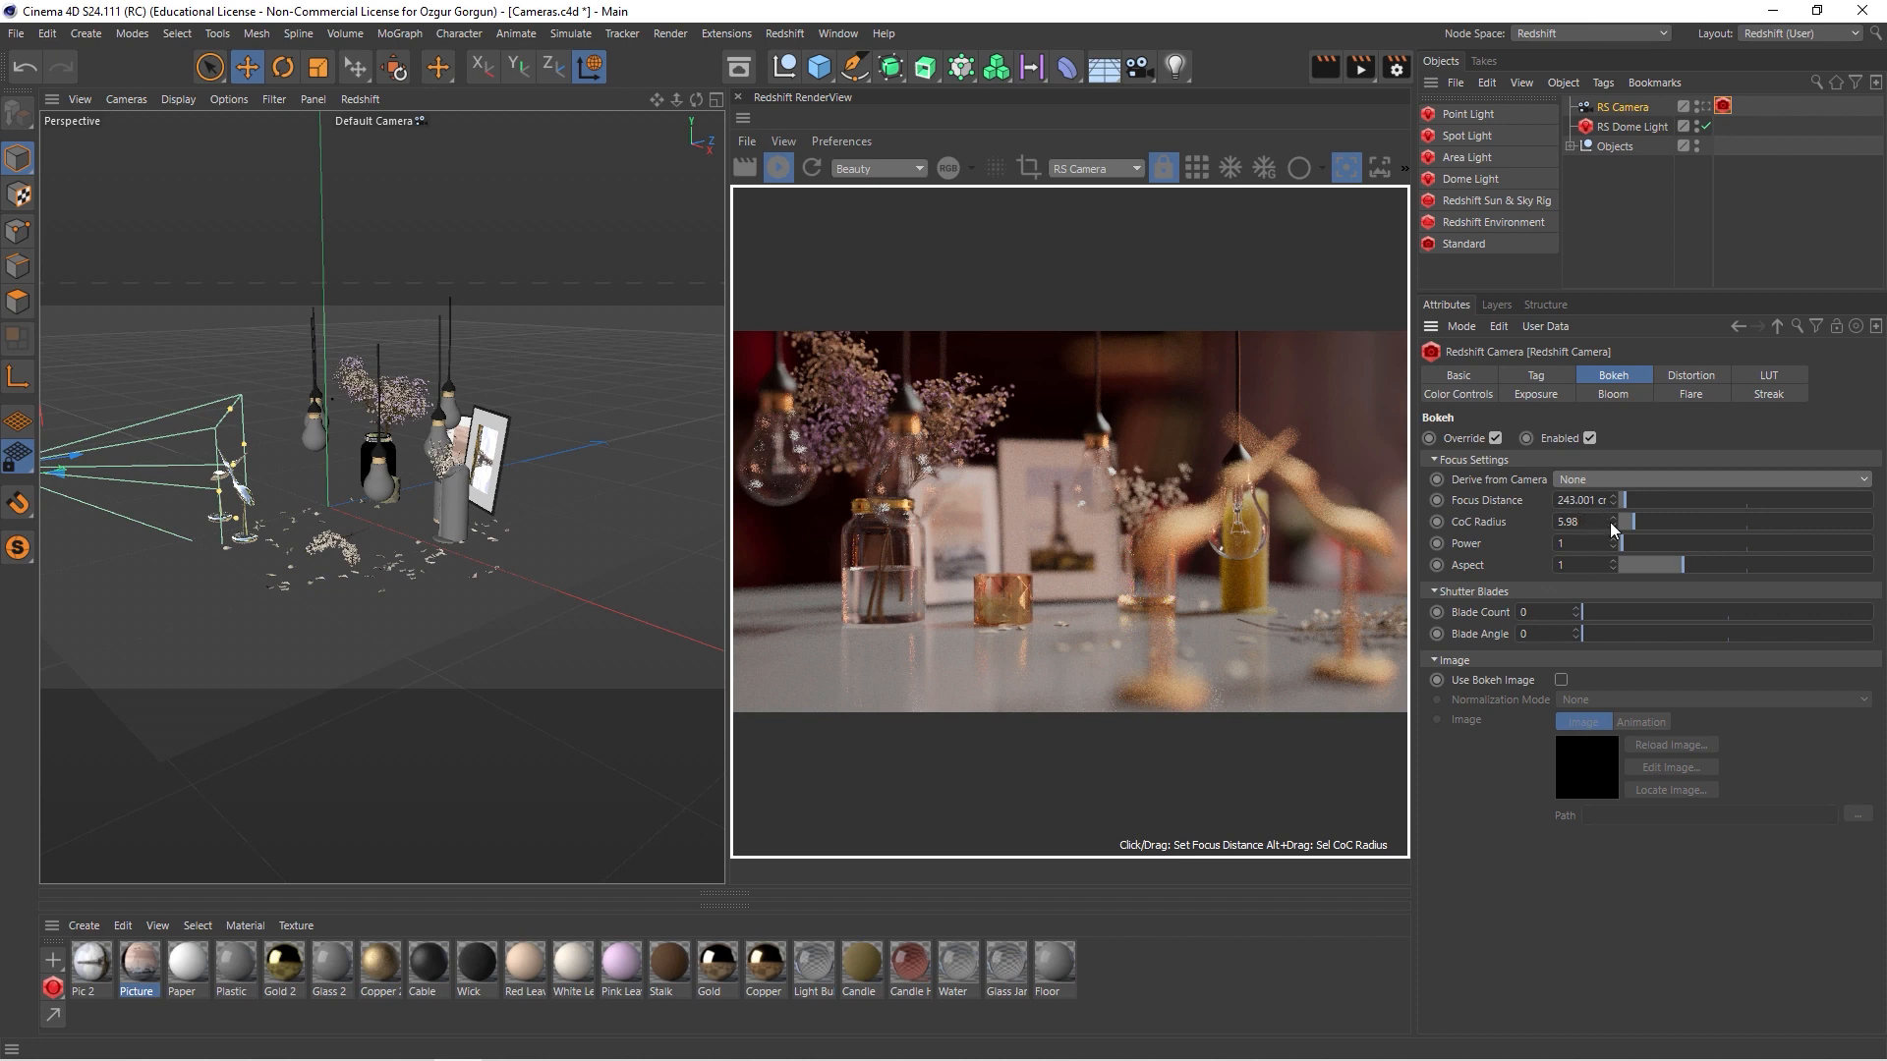
mouse_move(1635, 521)
left_mouse_down()
mouse_move(1649, 537)
mouse_move(1627, 539)
left_mouse_up()
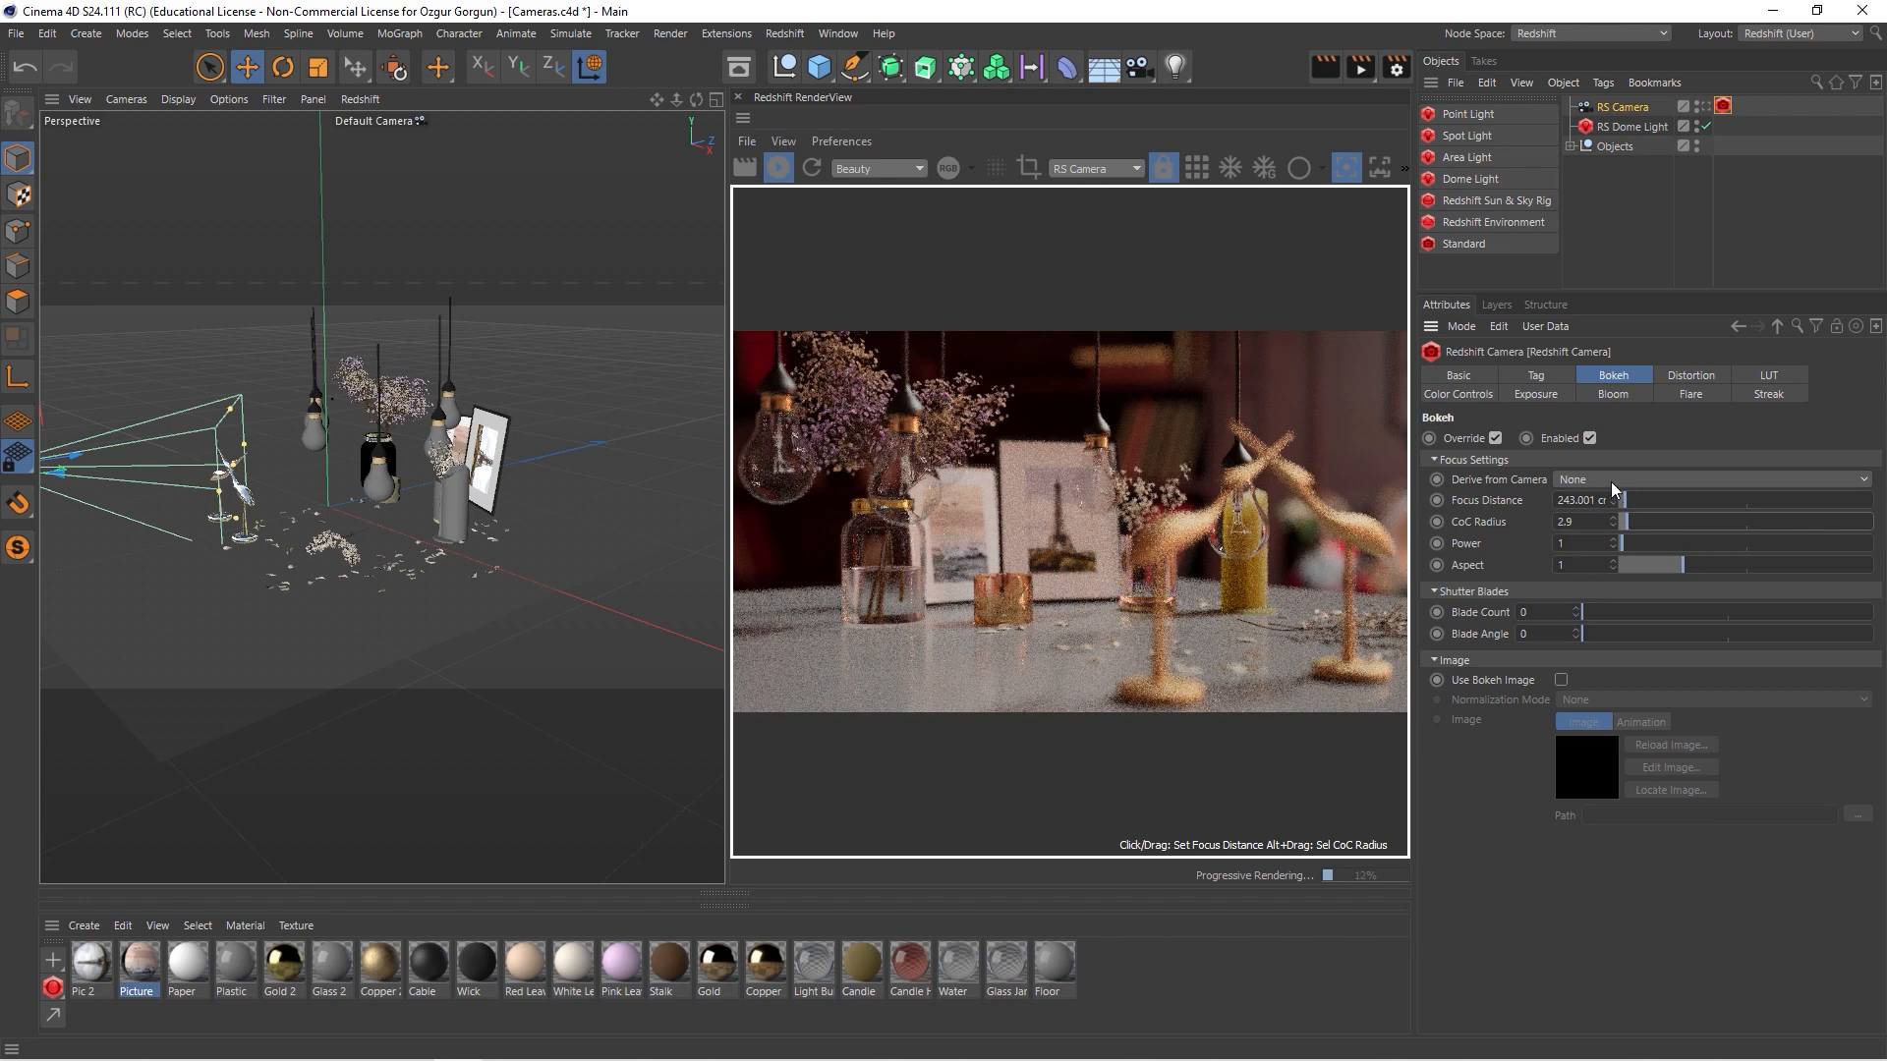
- Look through the RS Camera, reframe it low and close to the table, and focus the render at about 90 cm near the fallen blossoms
left_click(1701, 108)
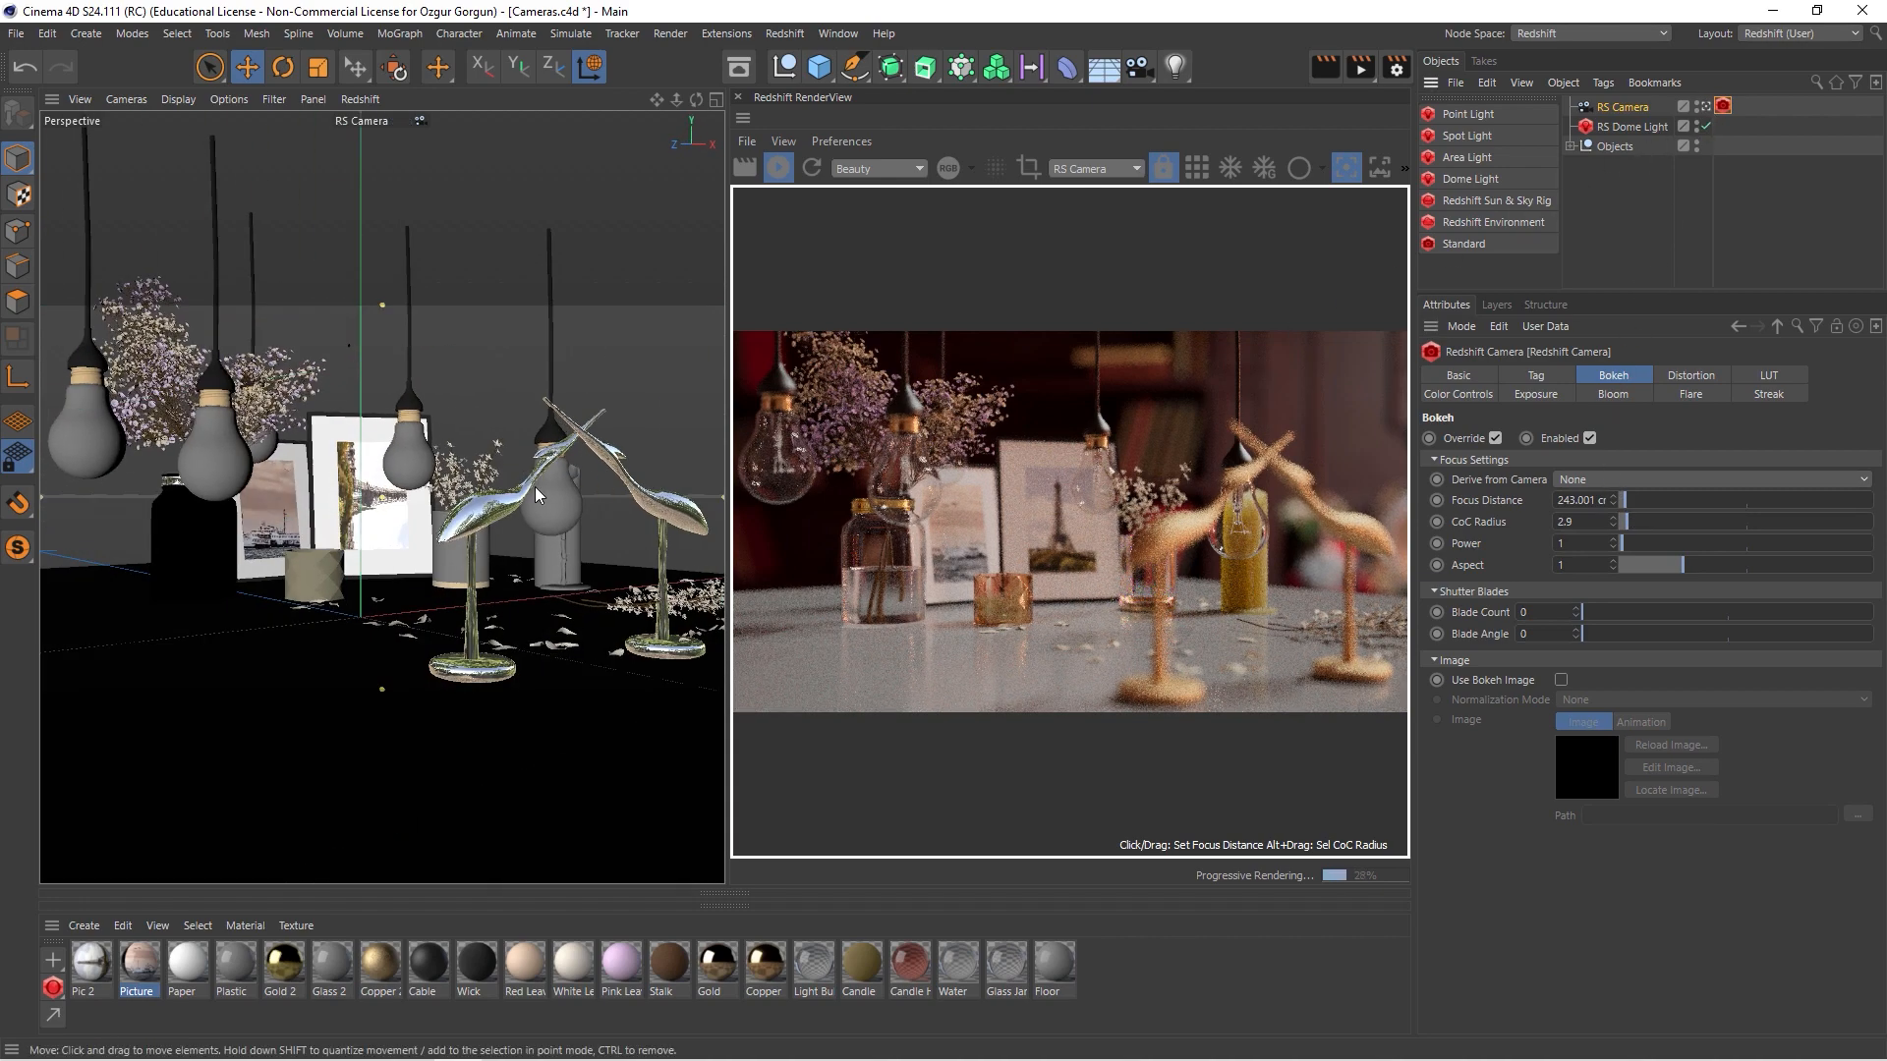
left_click_drag(521, 580, 563, 586, "alt")
scroll(563, 586, "up", 5)
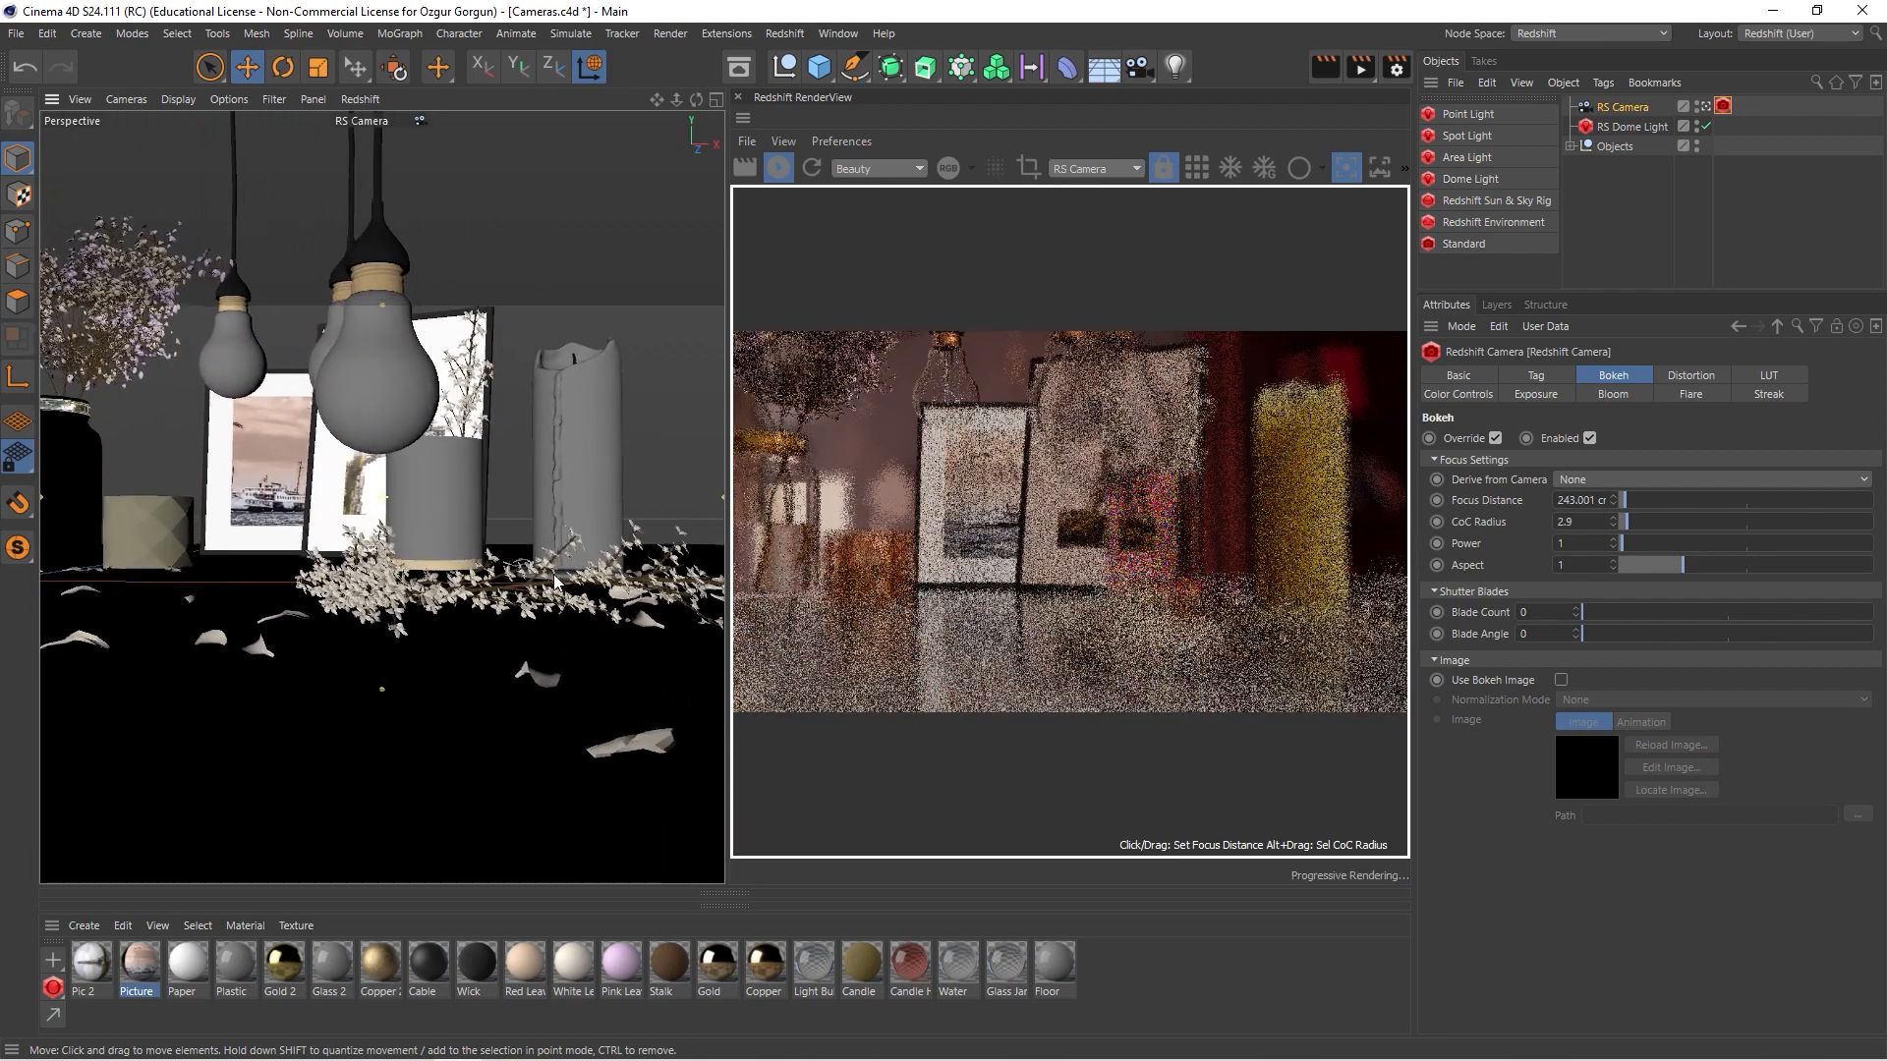
middle_click_drag(558, 575, 527, 568, "alt")
left_click_drag(527, 569, 400, 591, "alt")
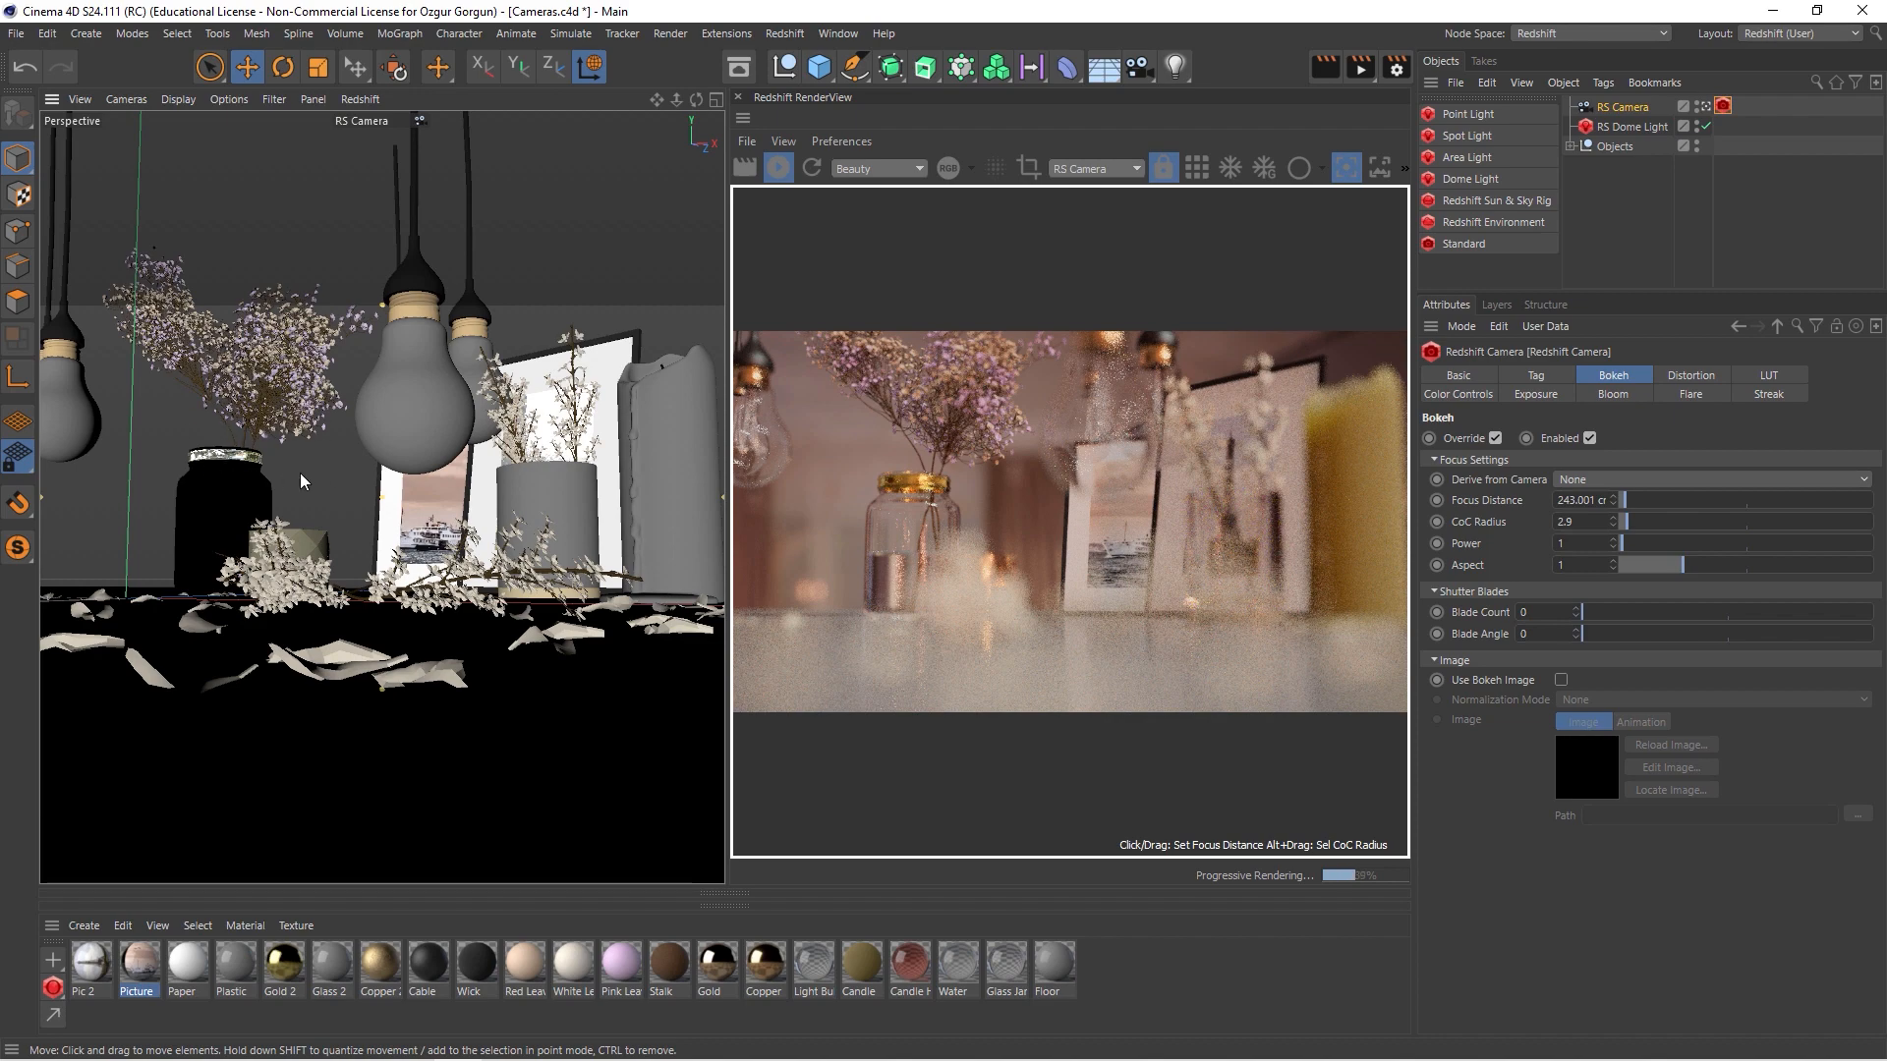
left_click(1028, 649)
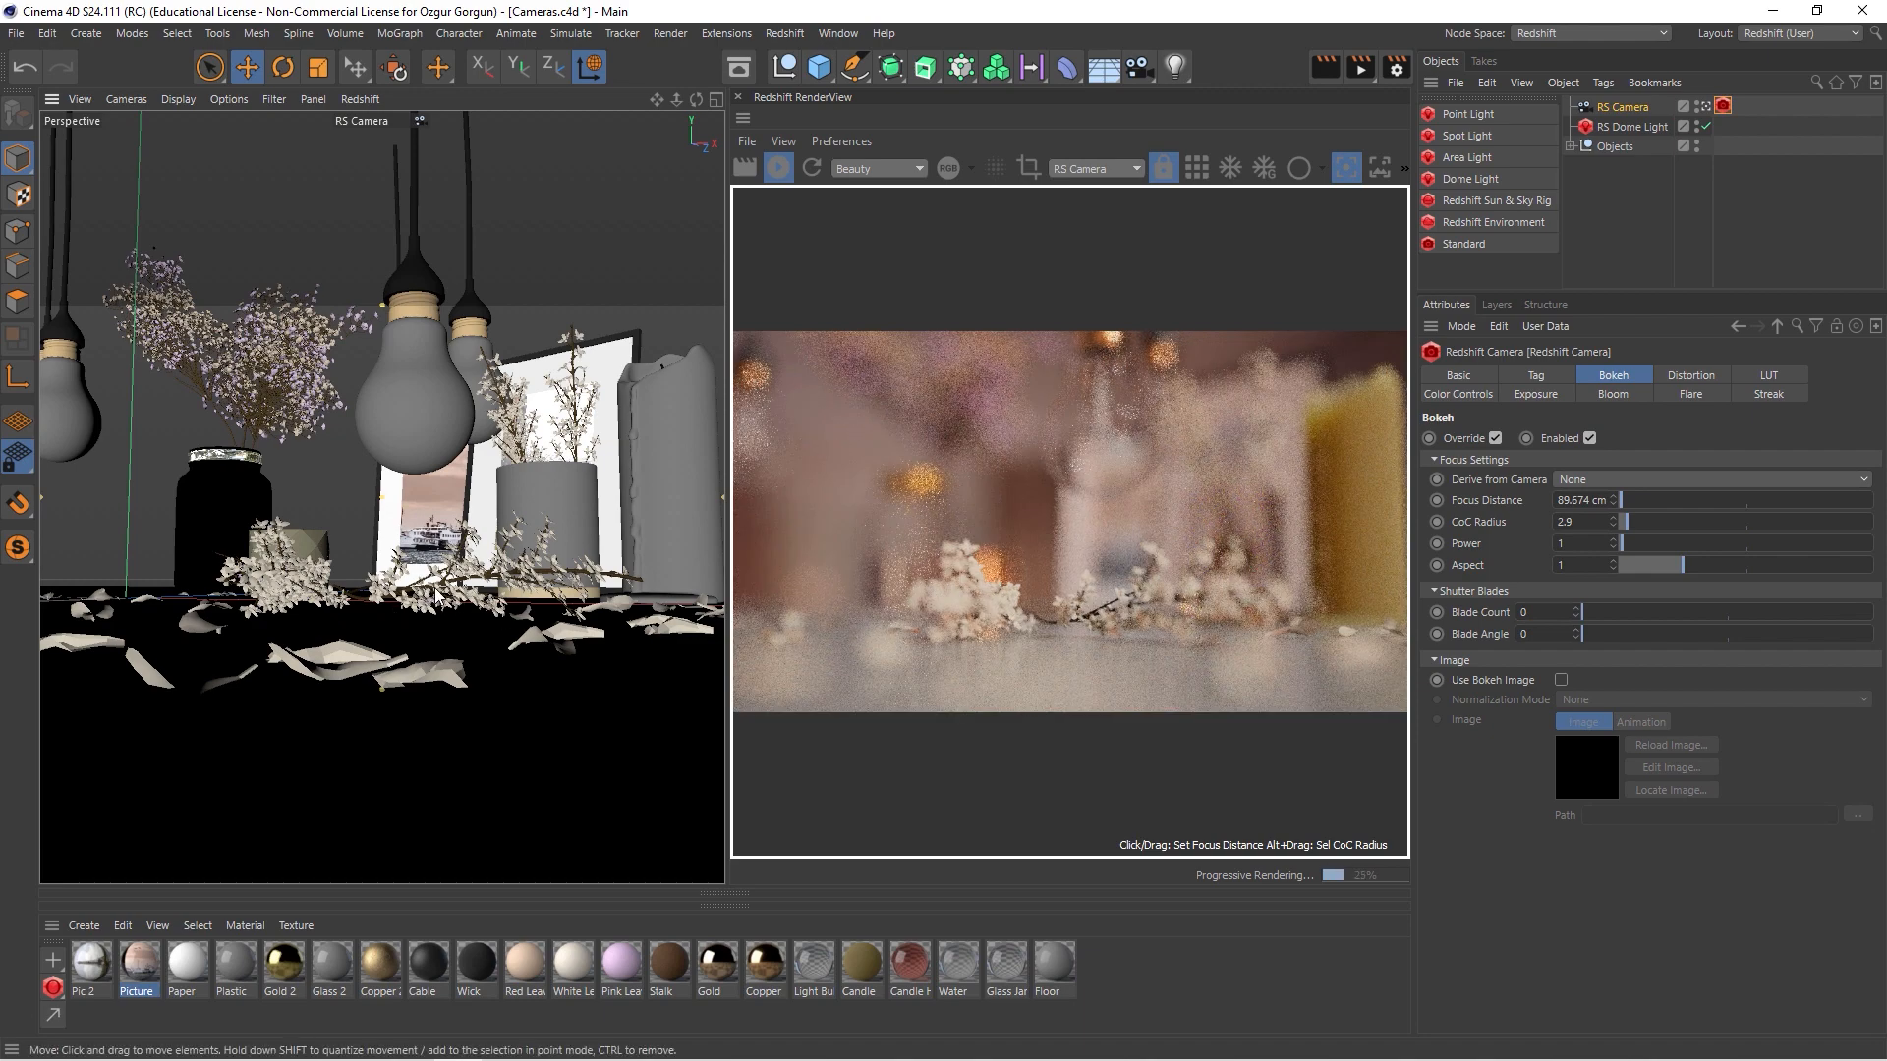
- Move the RS Camera close to the fallen blossoms, focus the render on them at about 33 cm and reduce the CoC Radius to 0.66
scroll(540, 576, "up", 8)
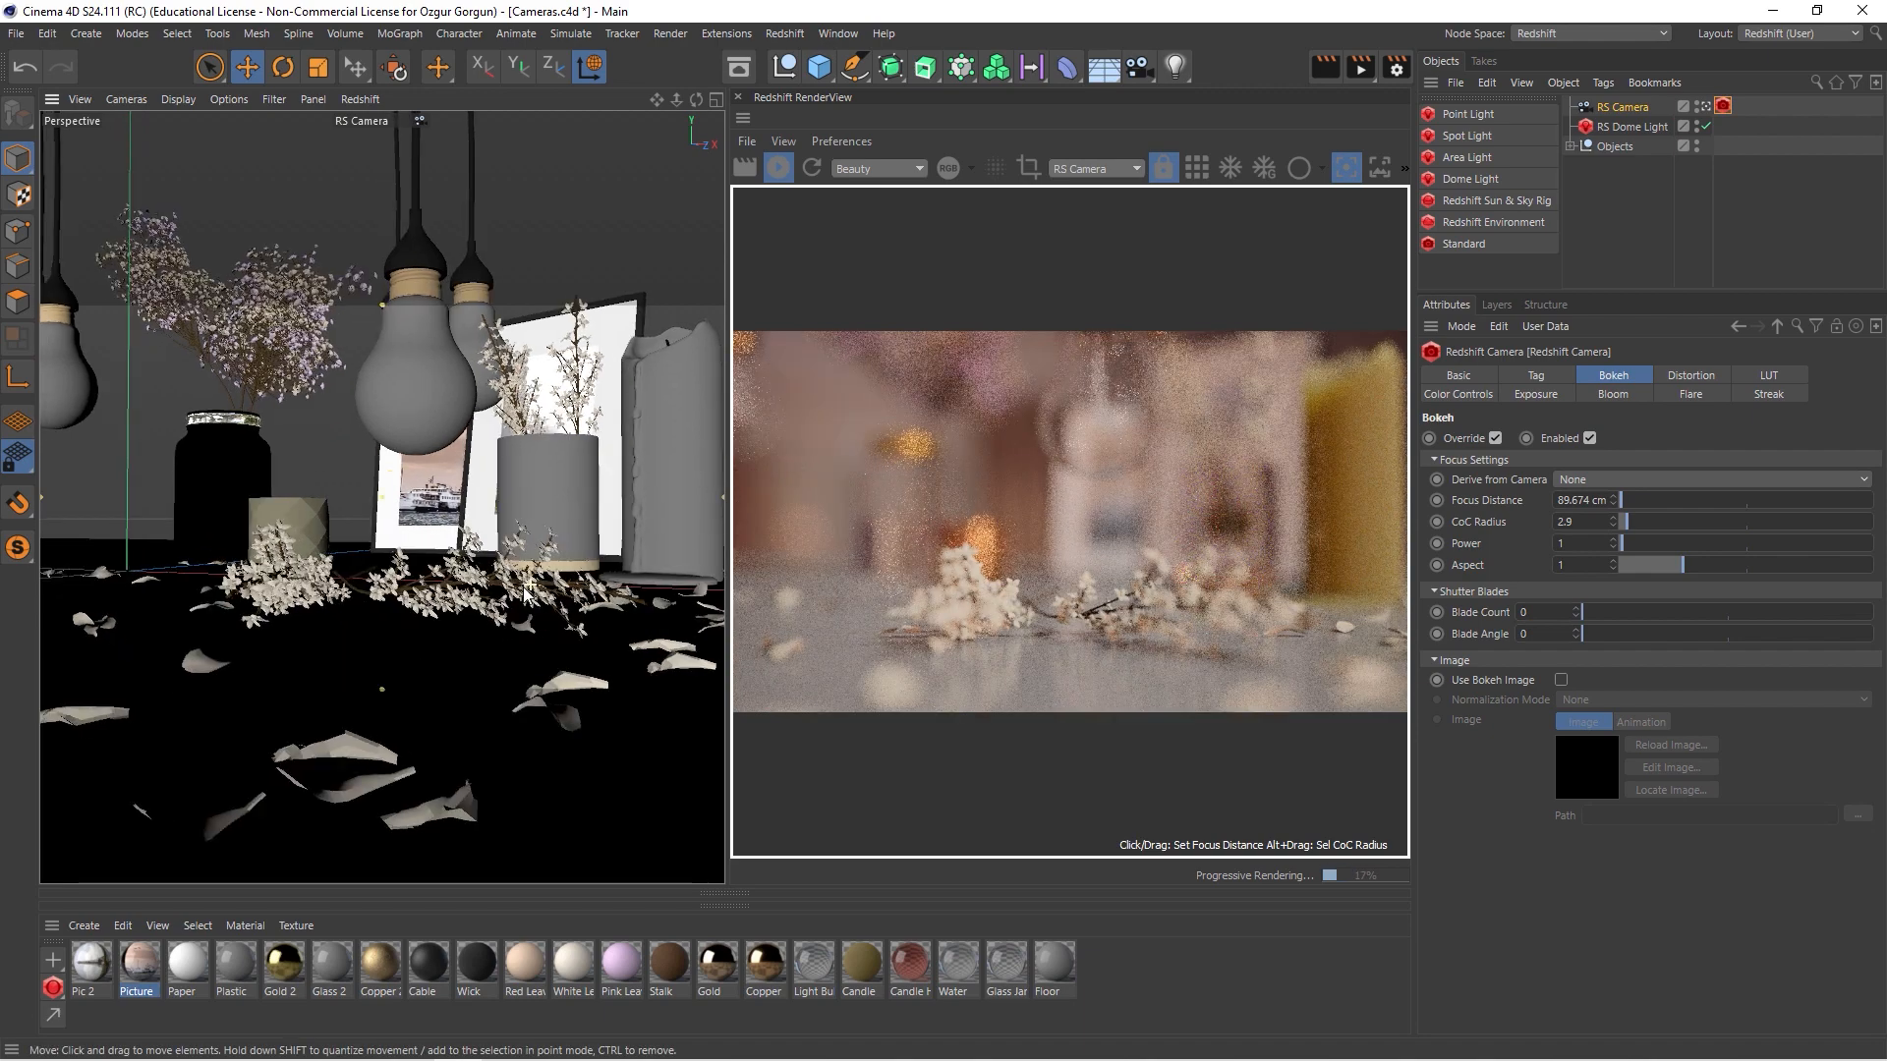
mouse_move(572, 571)
left_mouse_down("alt")
mouse_move(491, 587)
mouse_move(546, 558)
left_mouse_up("alt")
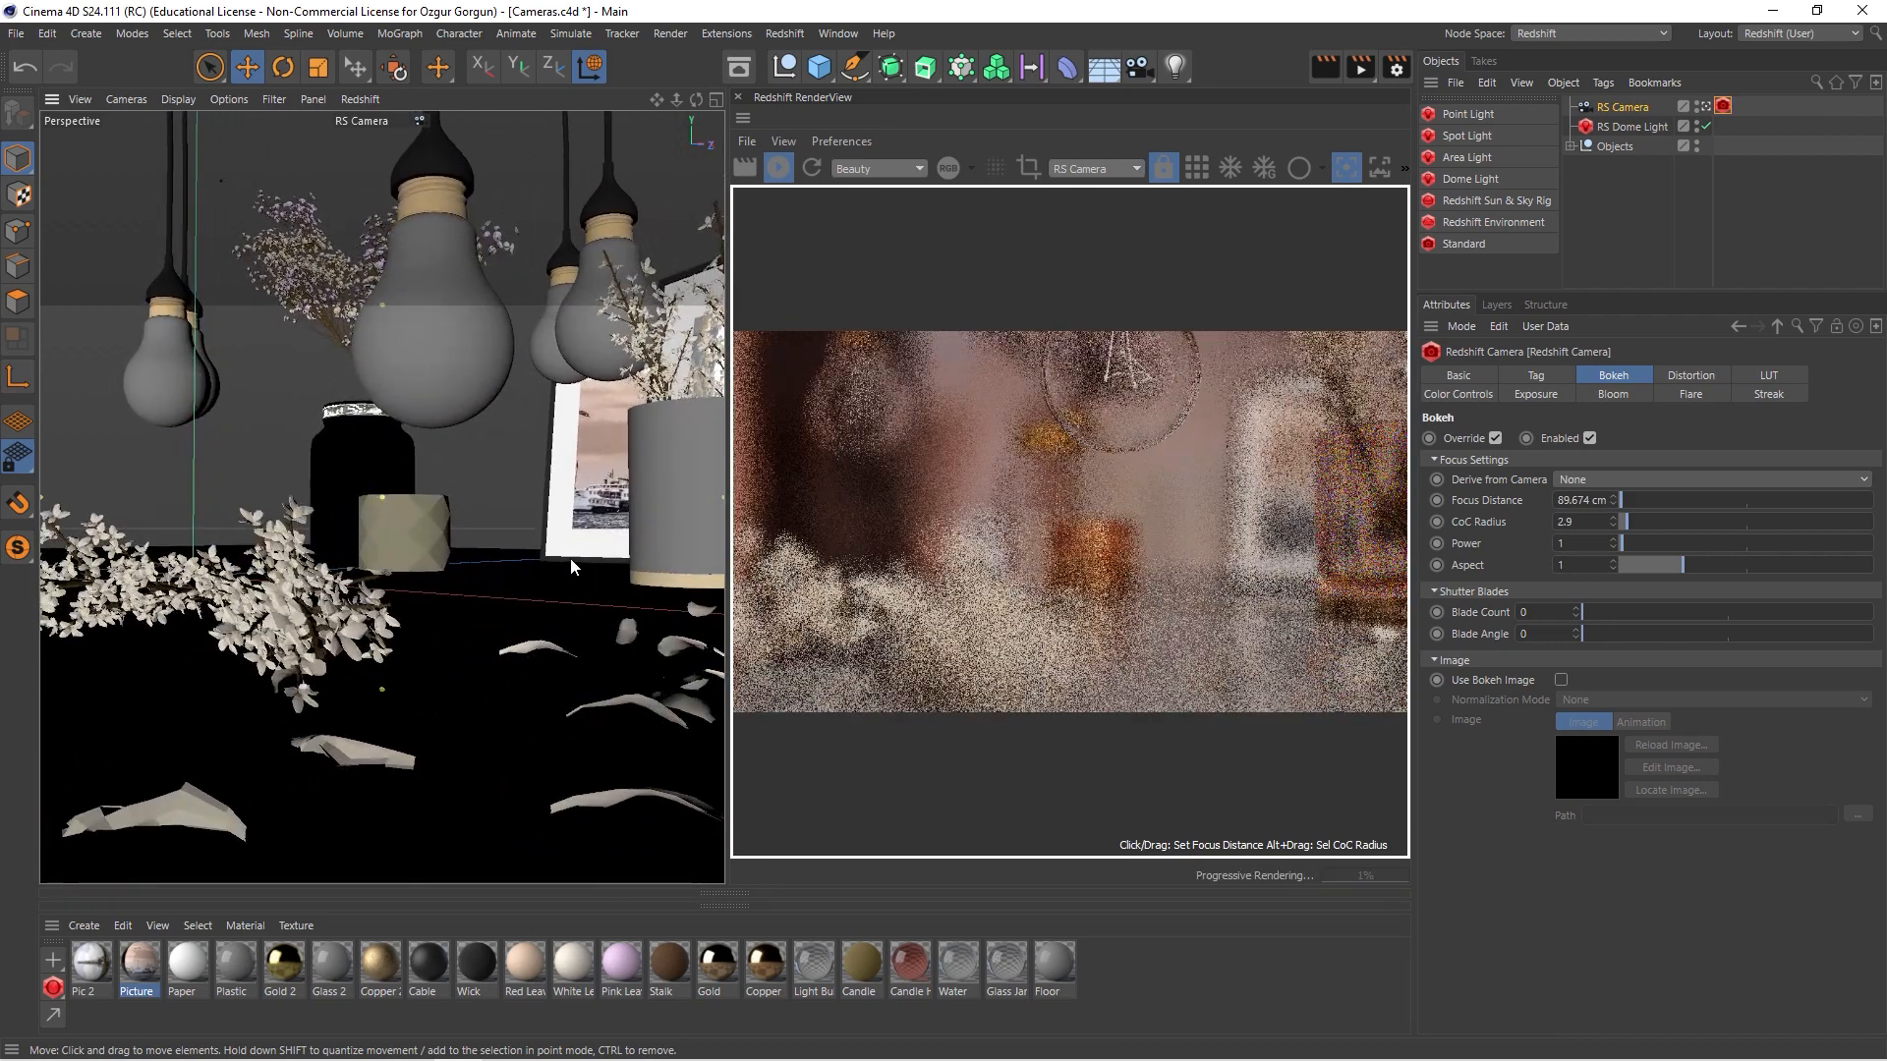
left_click(969, 651)
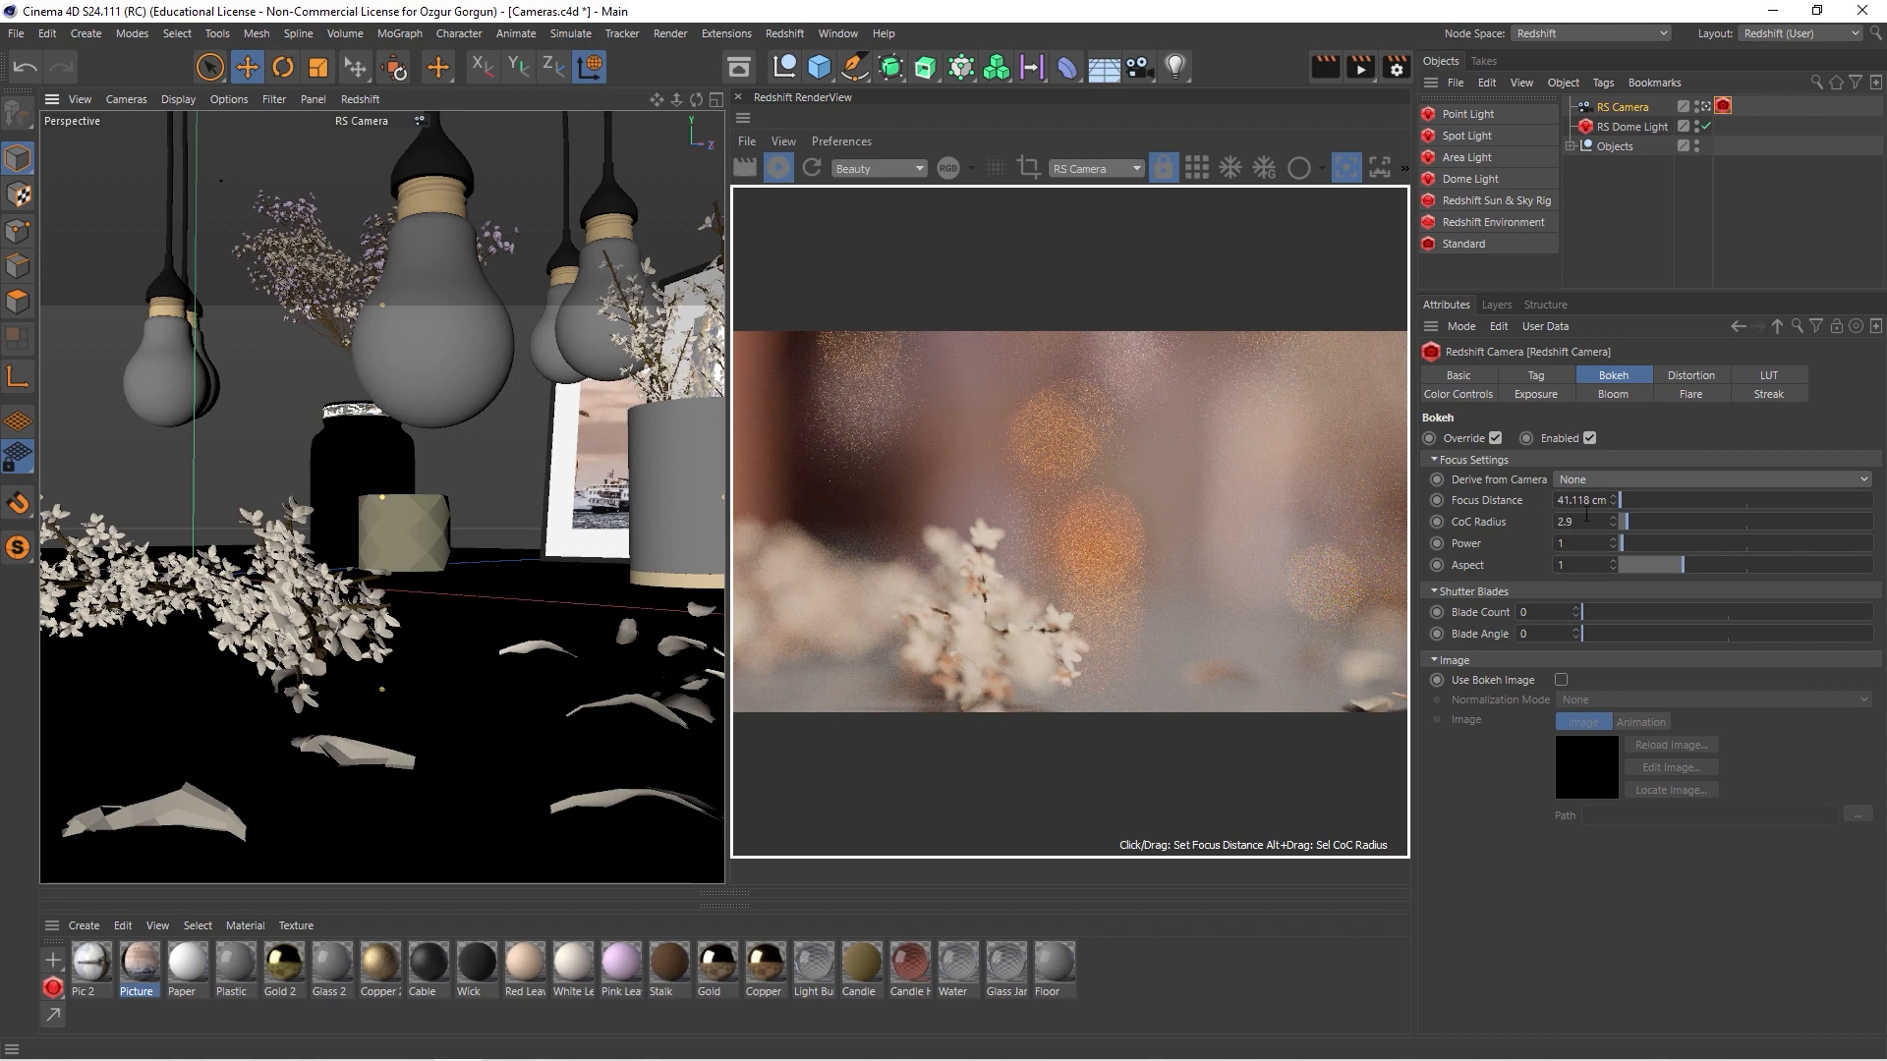
left_click_drag(1626, 528, 1619, 525)
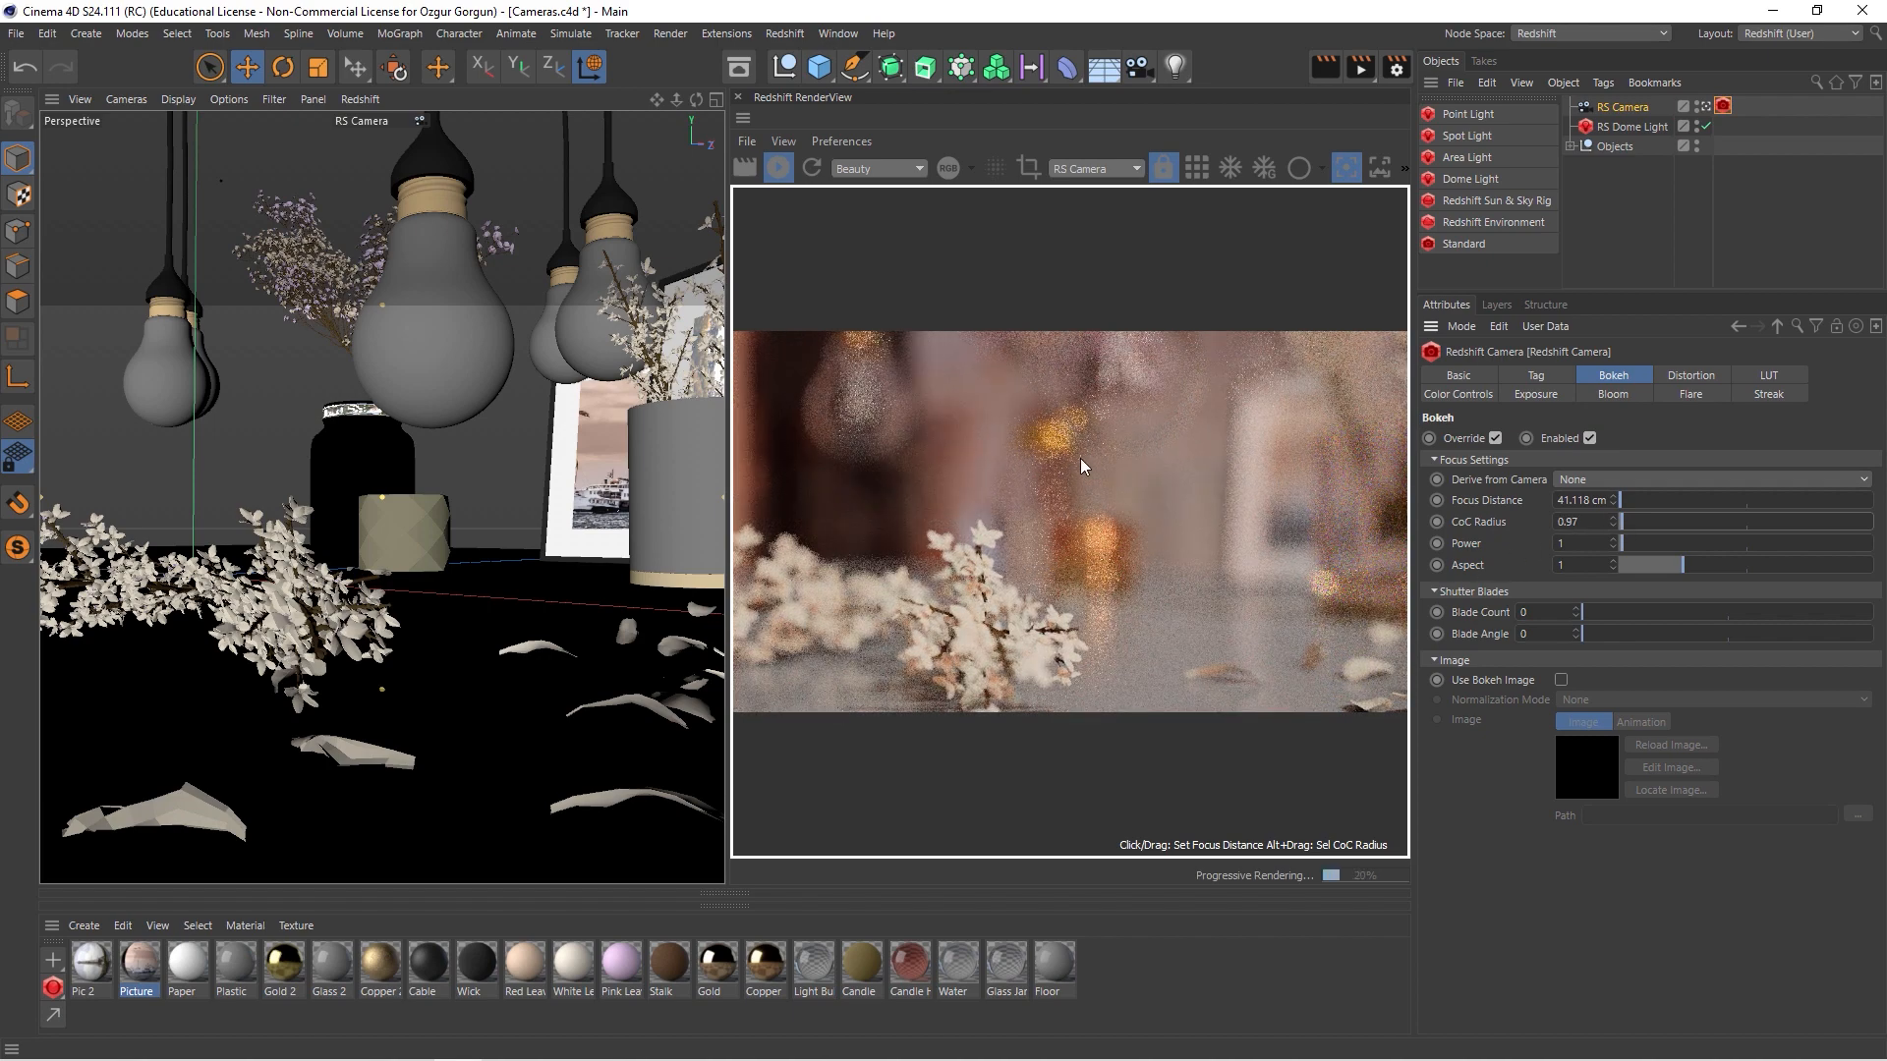
left_click(1036, 653)
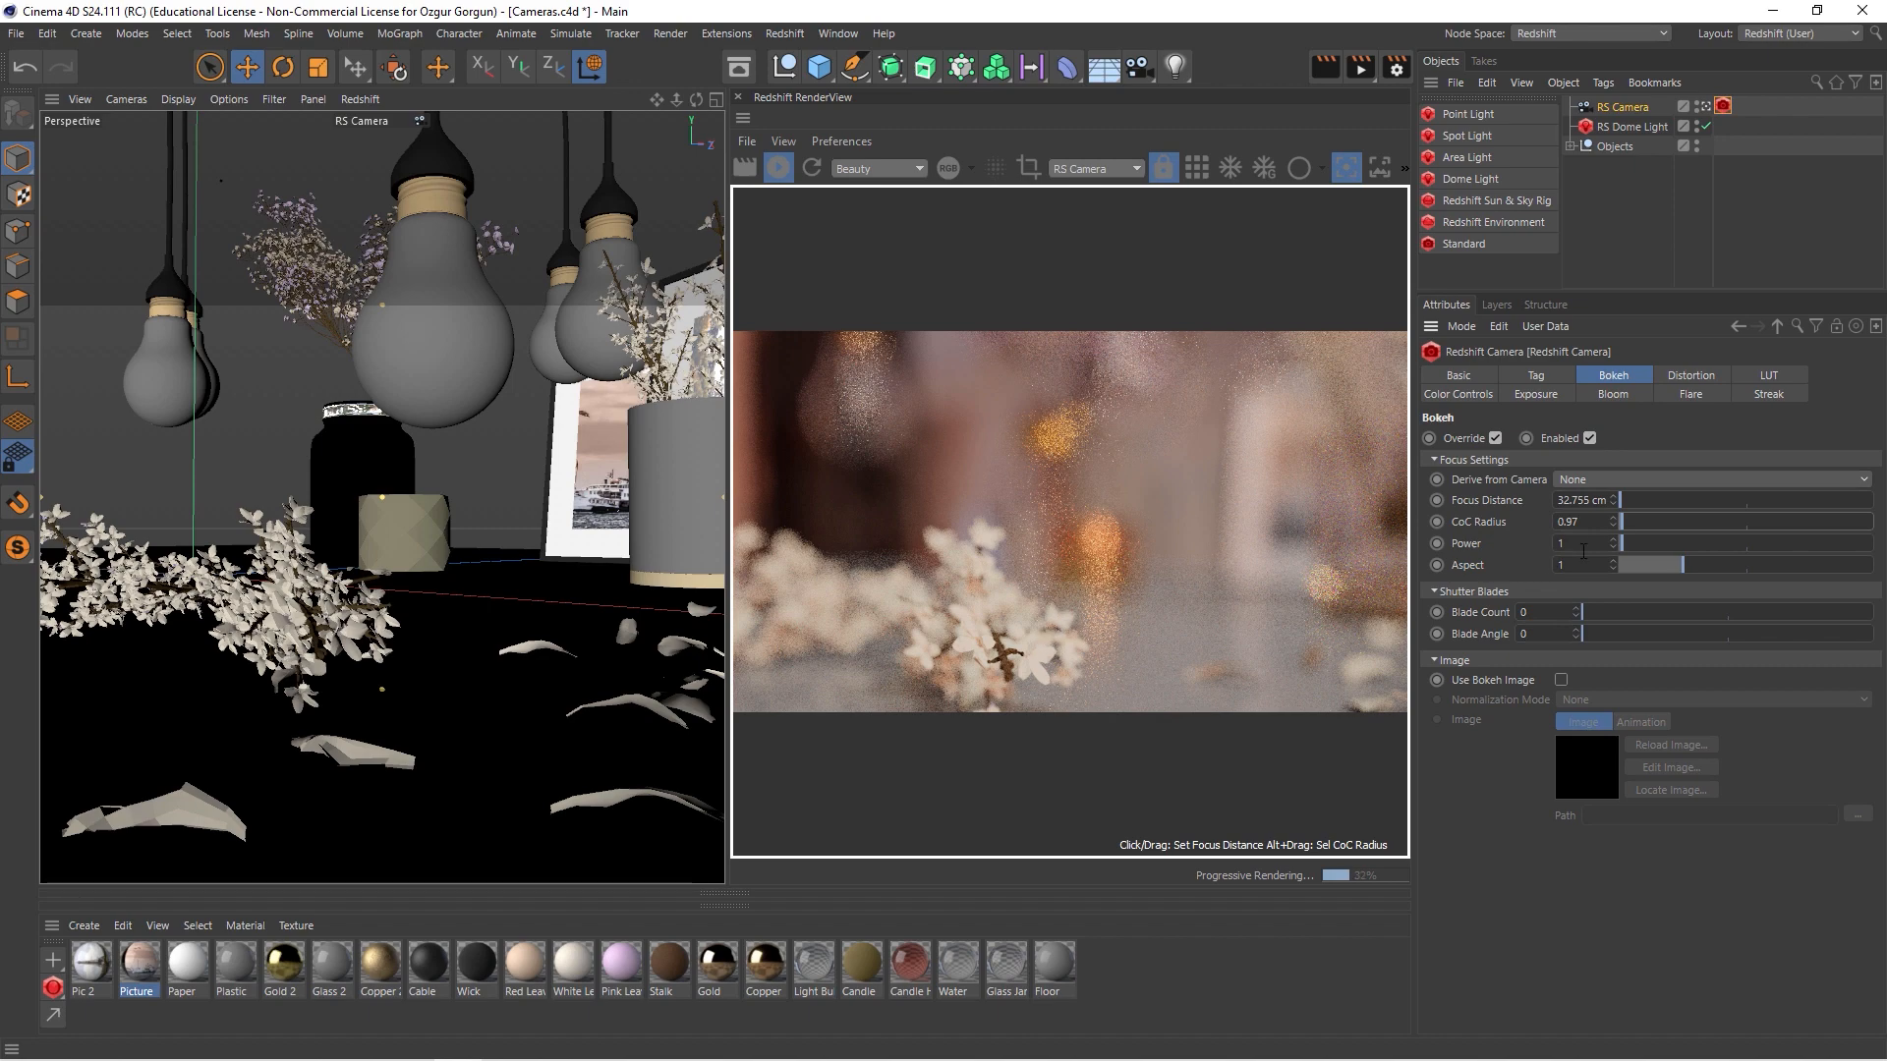
left_click_drag(1611, 528, 1611, 528)
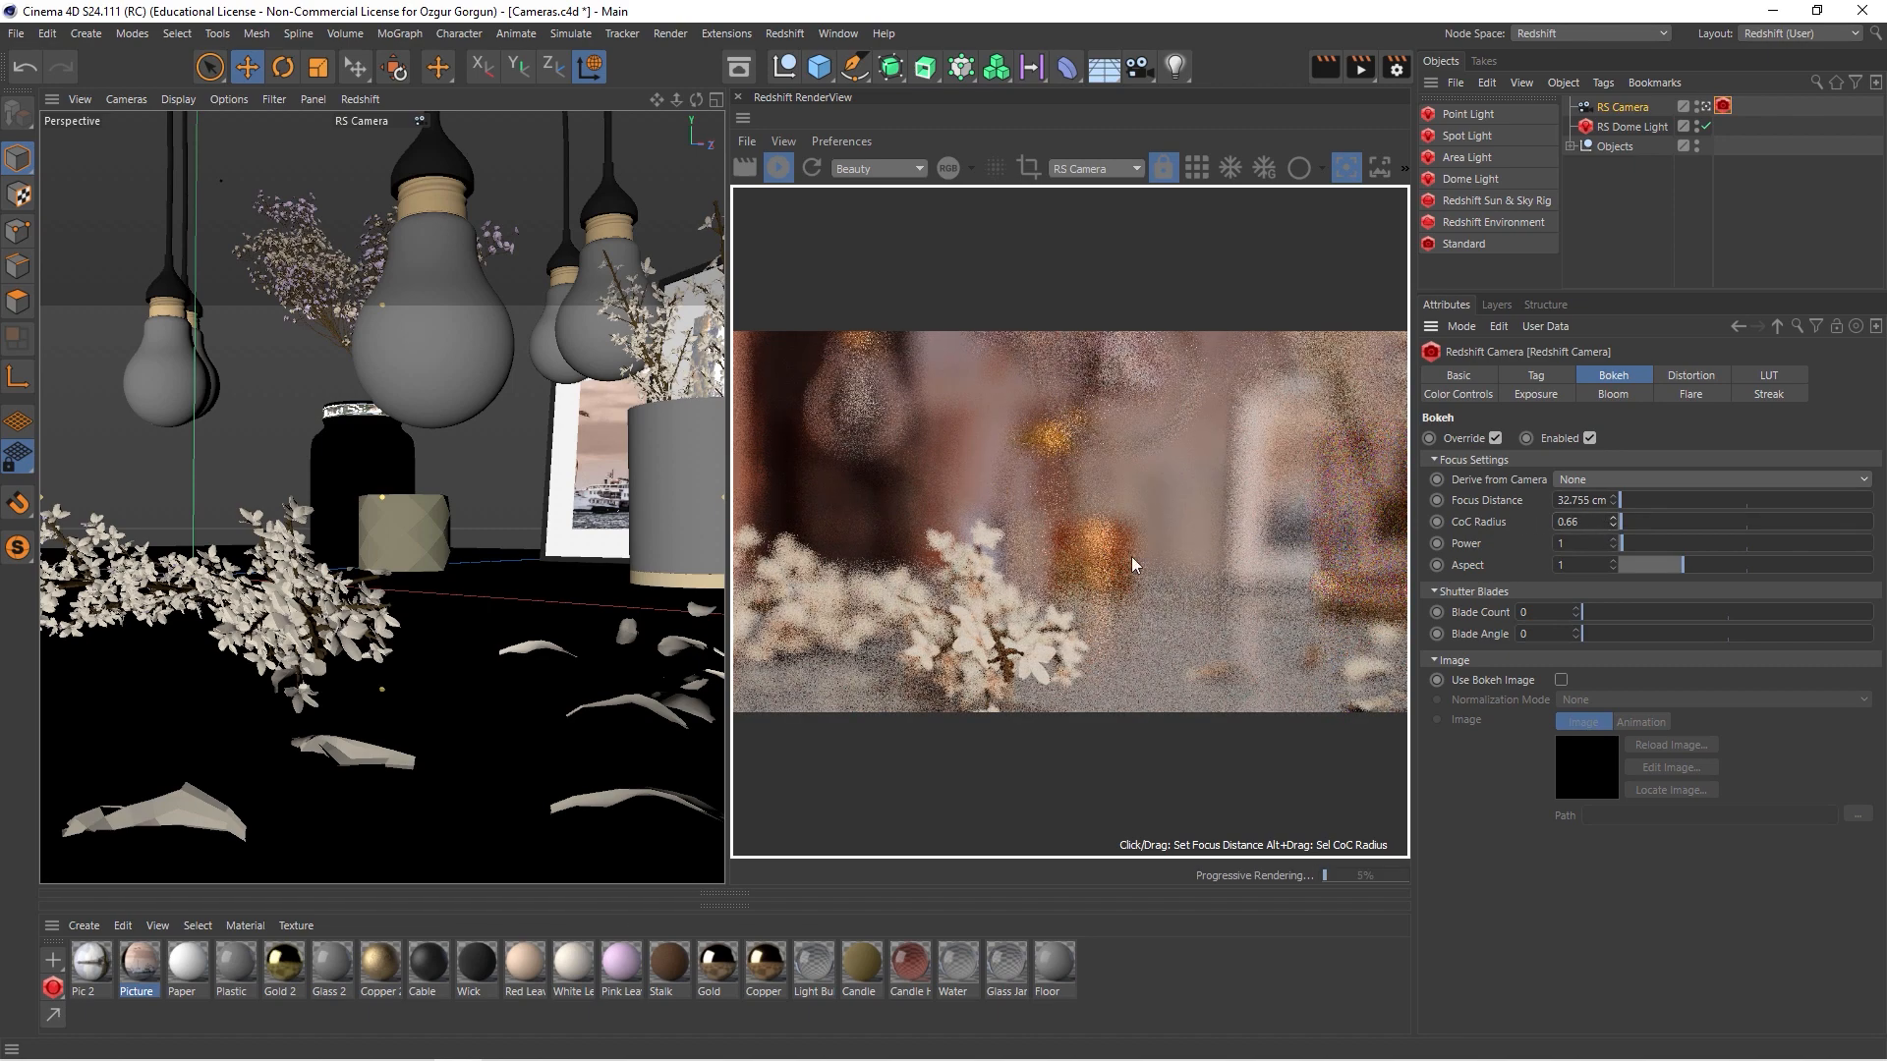
- Orbit the camera to face the picture frames and pick focus on the blossom branch, the framed picture and the jar, ending at about 182 cm
left_click_drag(312, 627, 524, 592, "alt")
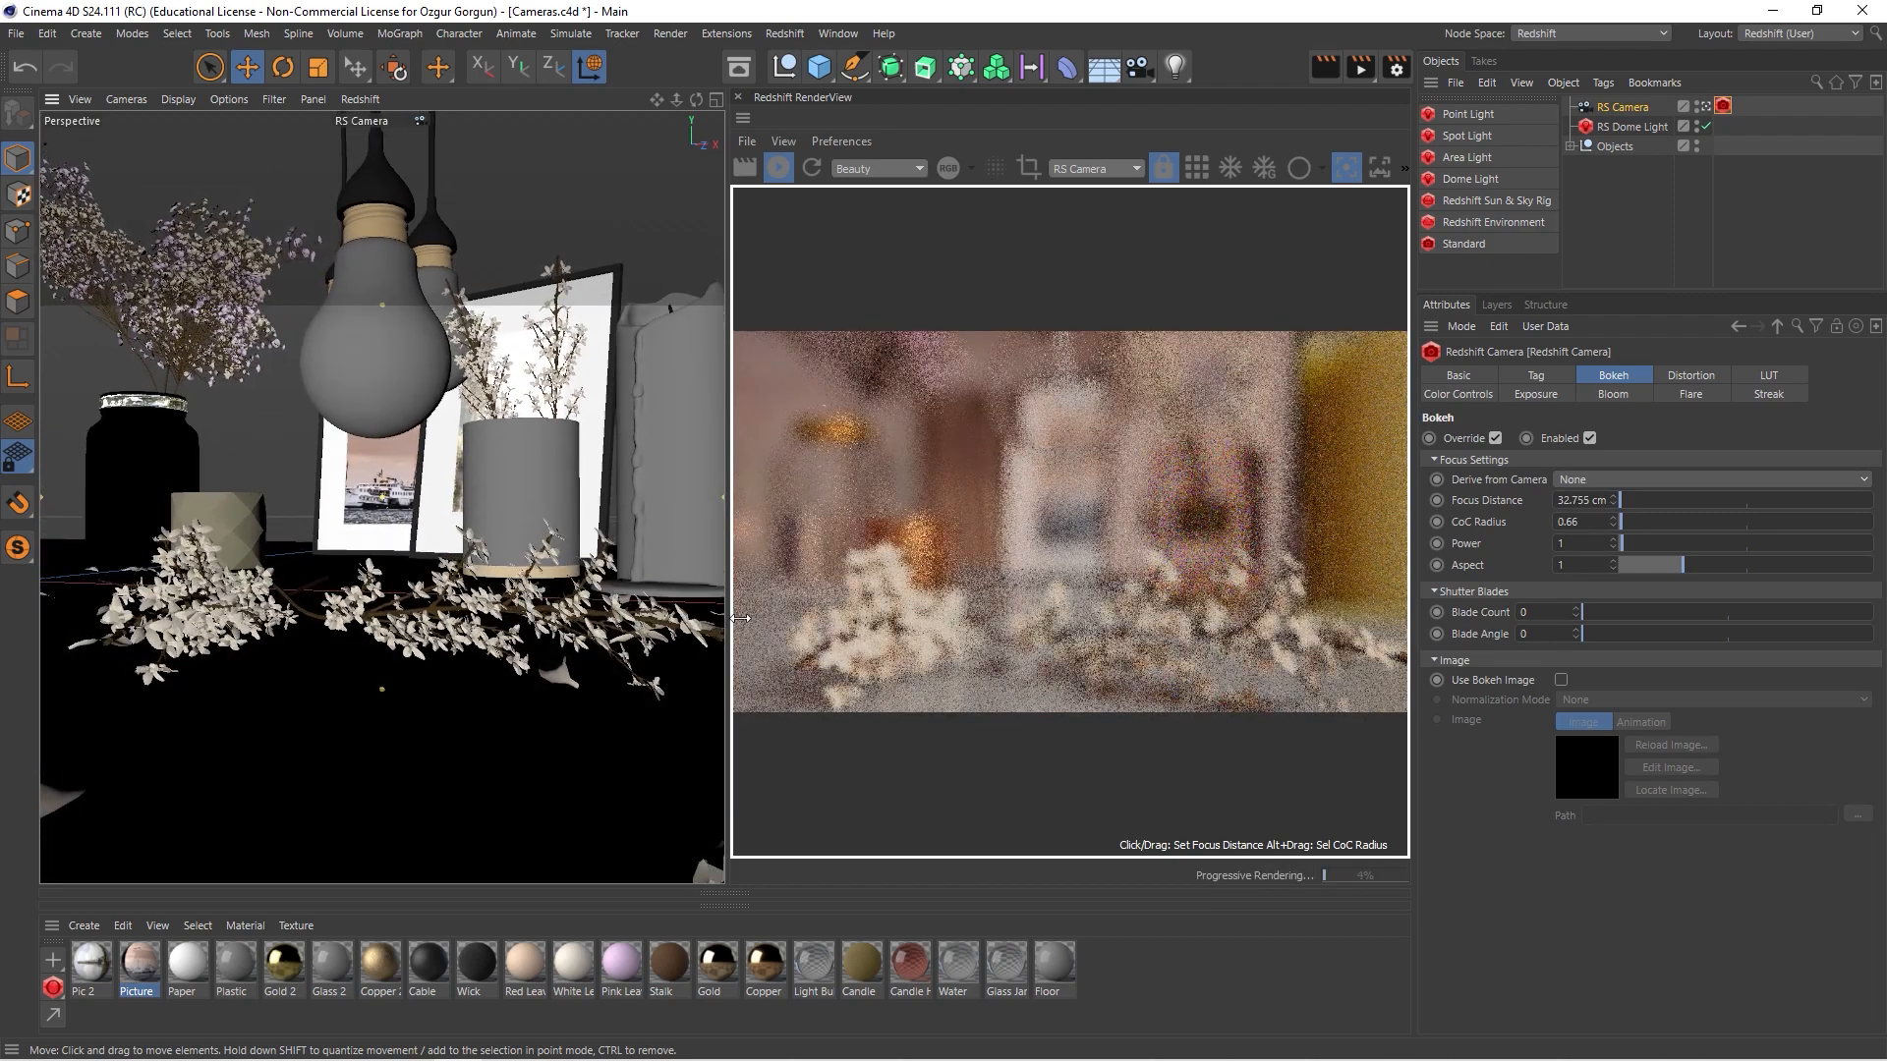
left_click(1191, 621)
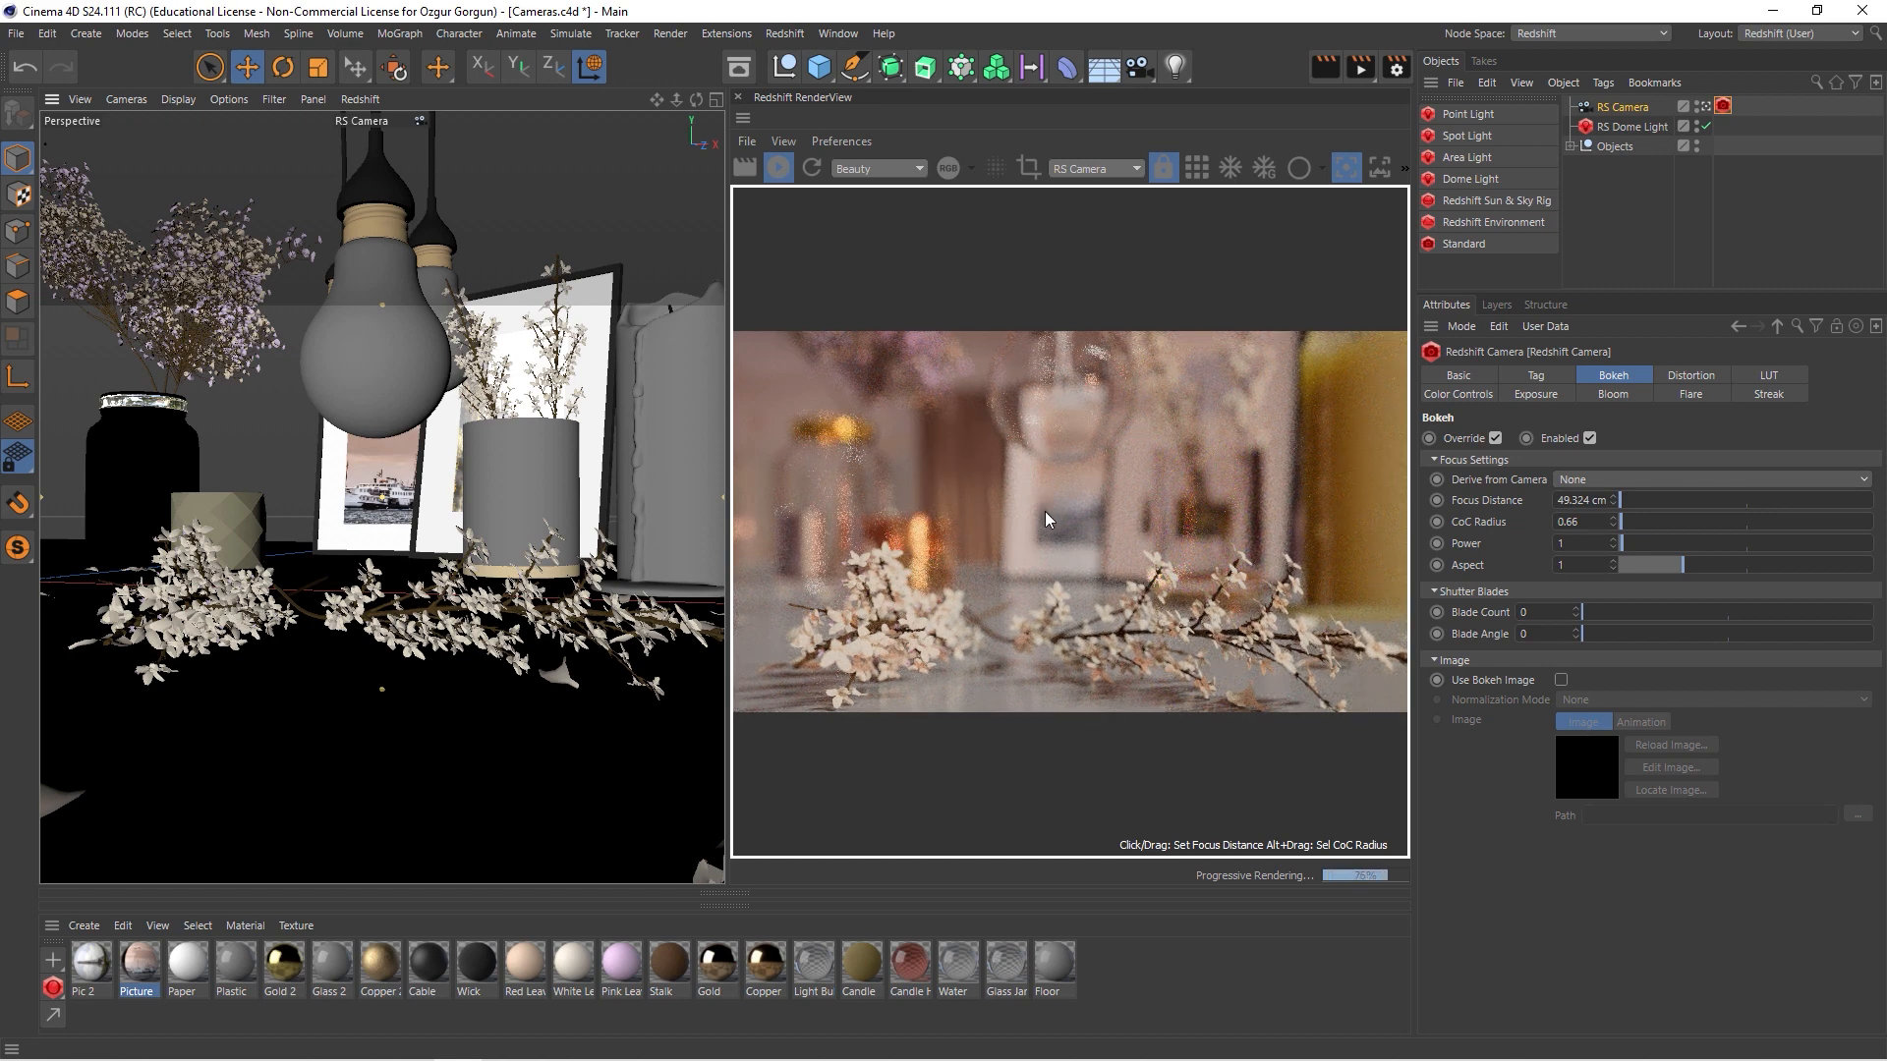
left_click(1070, 495)
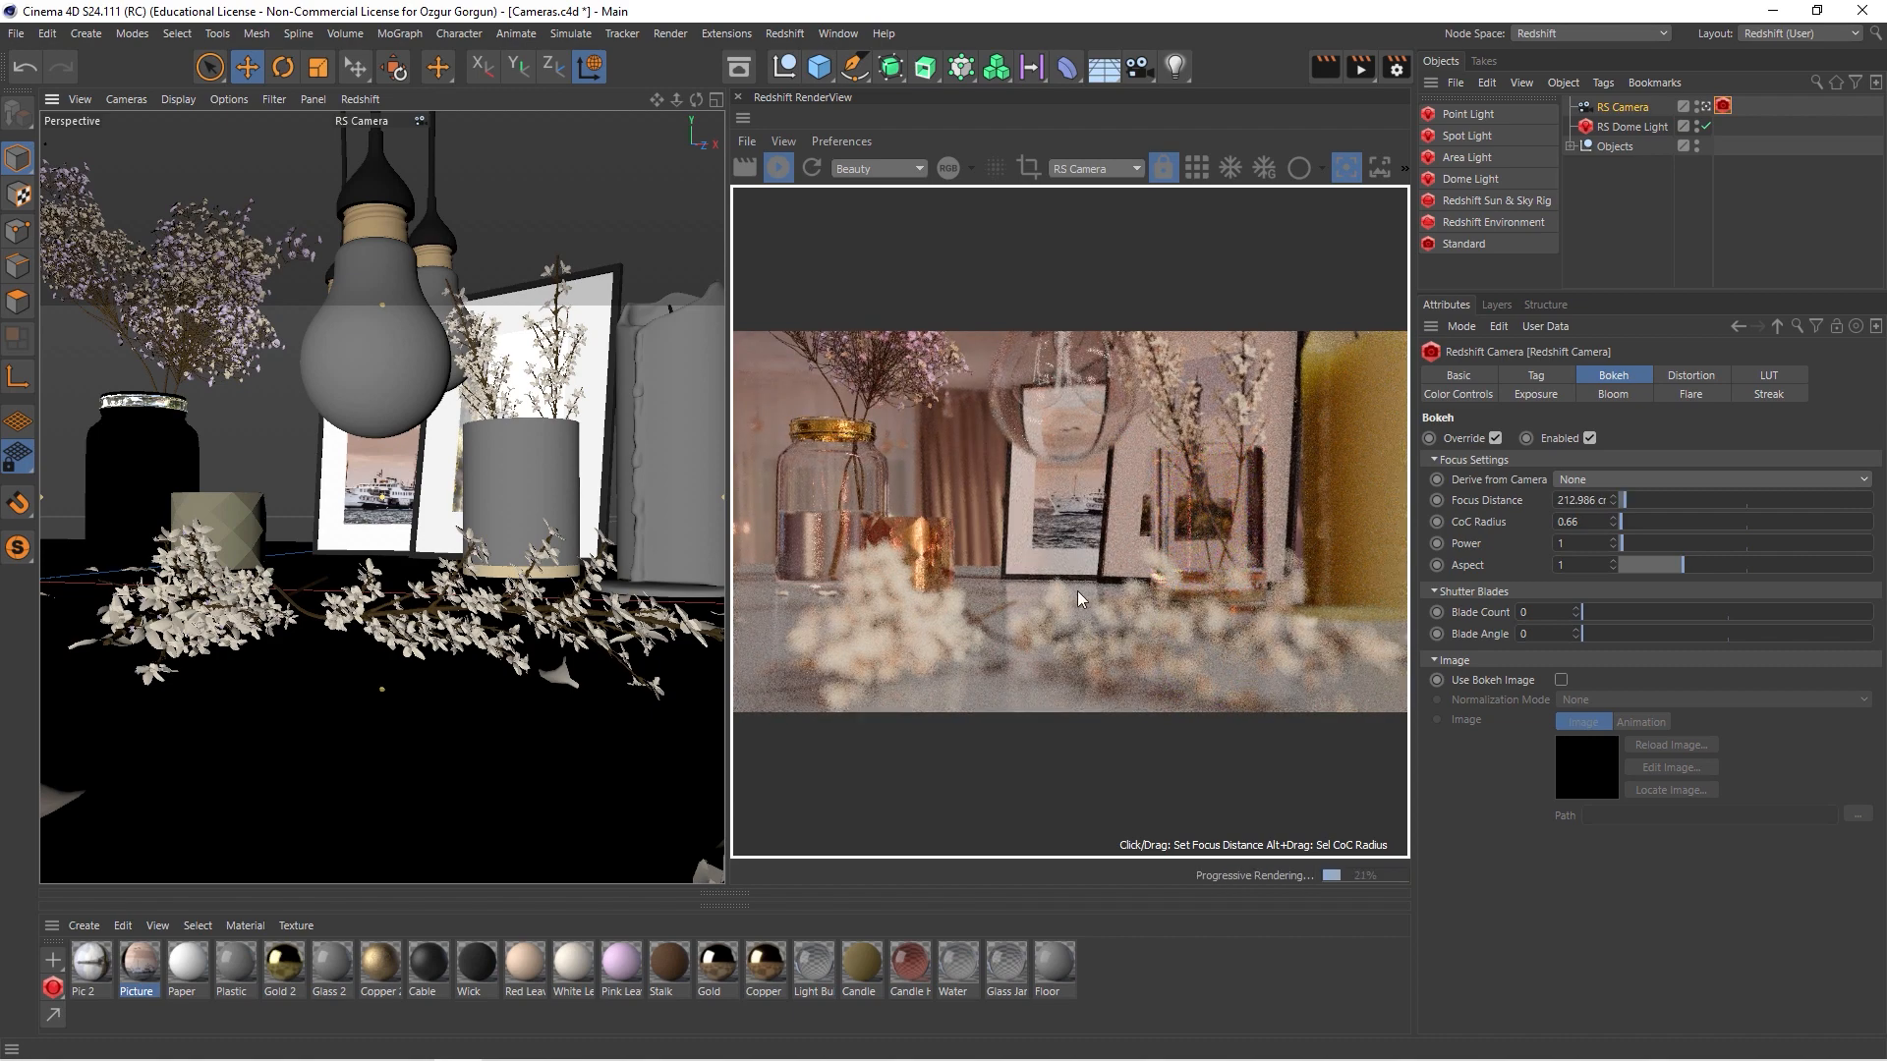
left_click_drag(863, 436, 850, 433)
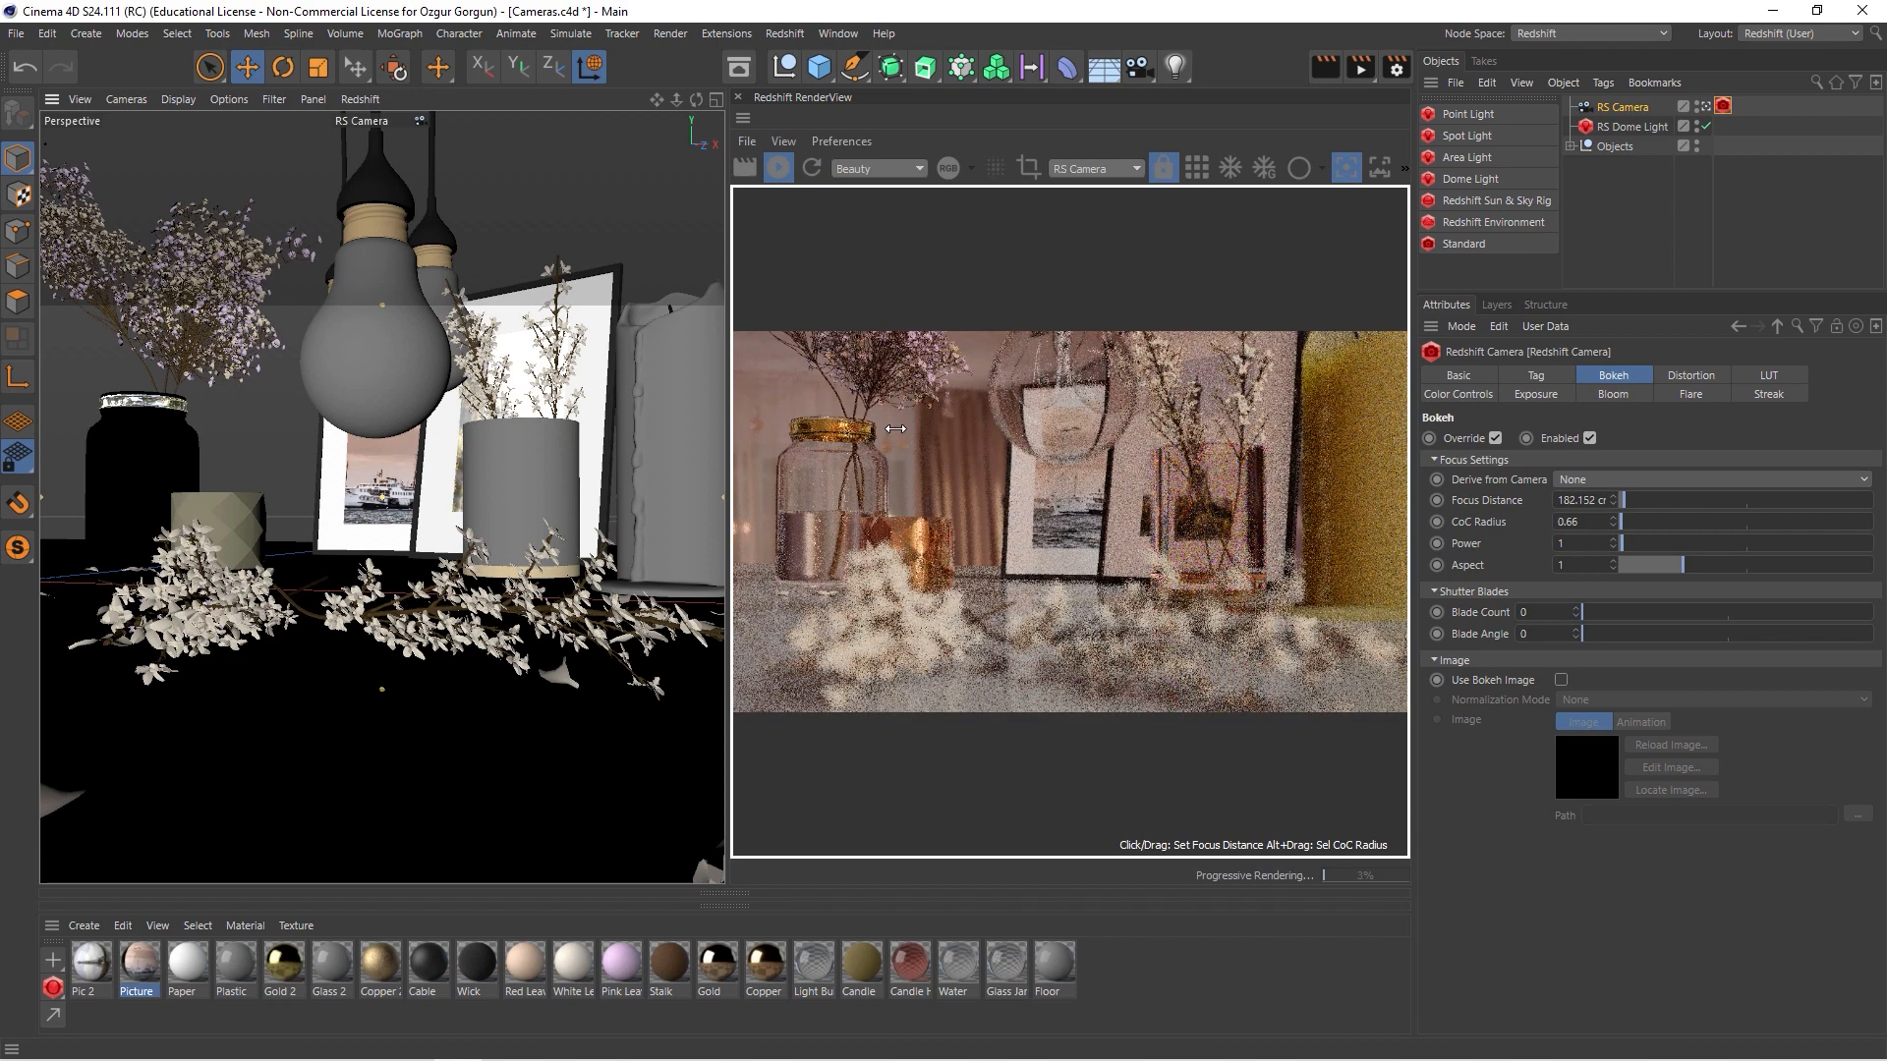
- Reframe the view slightly and set the RS Camera's focal length to Wide Angle (25 mm)
left_click_drag(411, 407, 405, 415, "alt")
right_click_drag(405, 413, 400, 412, "alt")
middle_click_drag(400, 413, 404, 426, "alt")
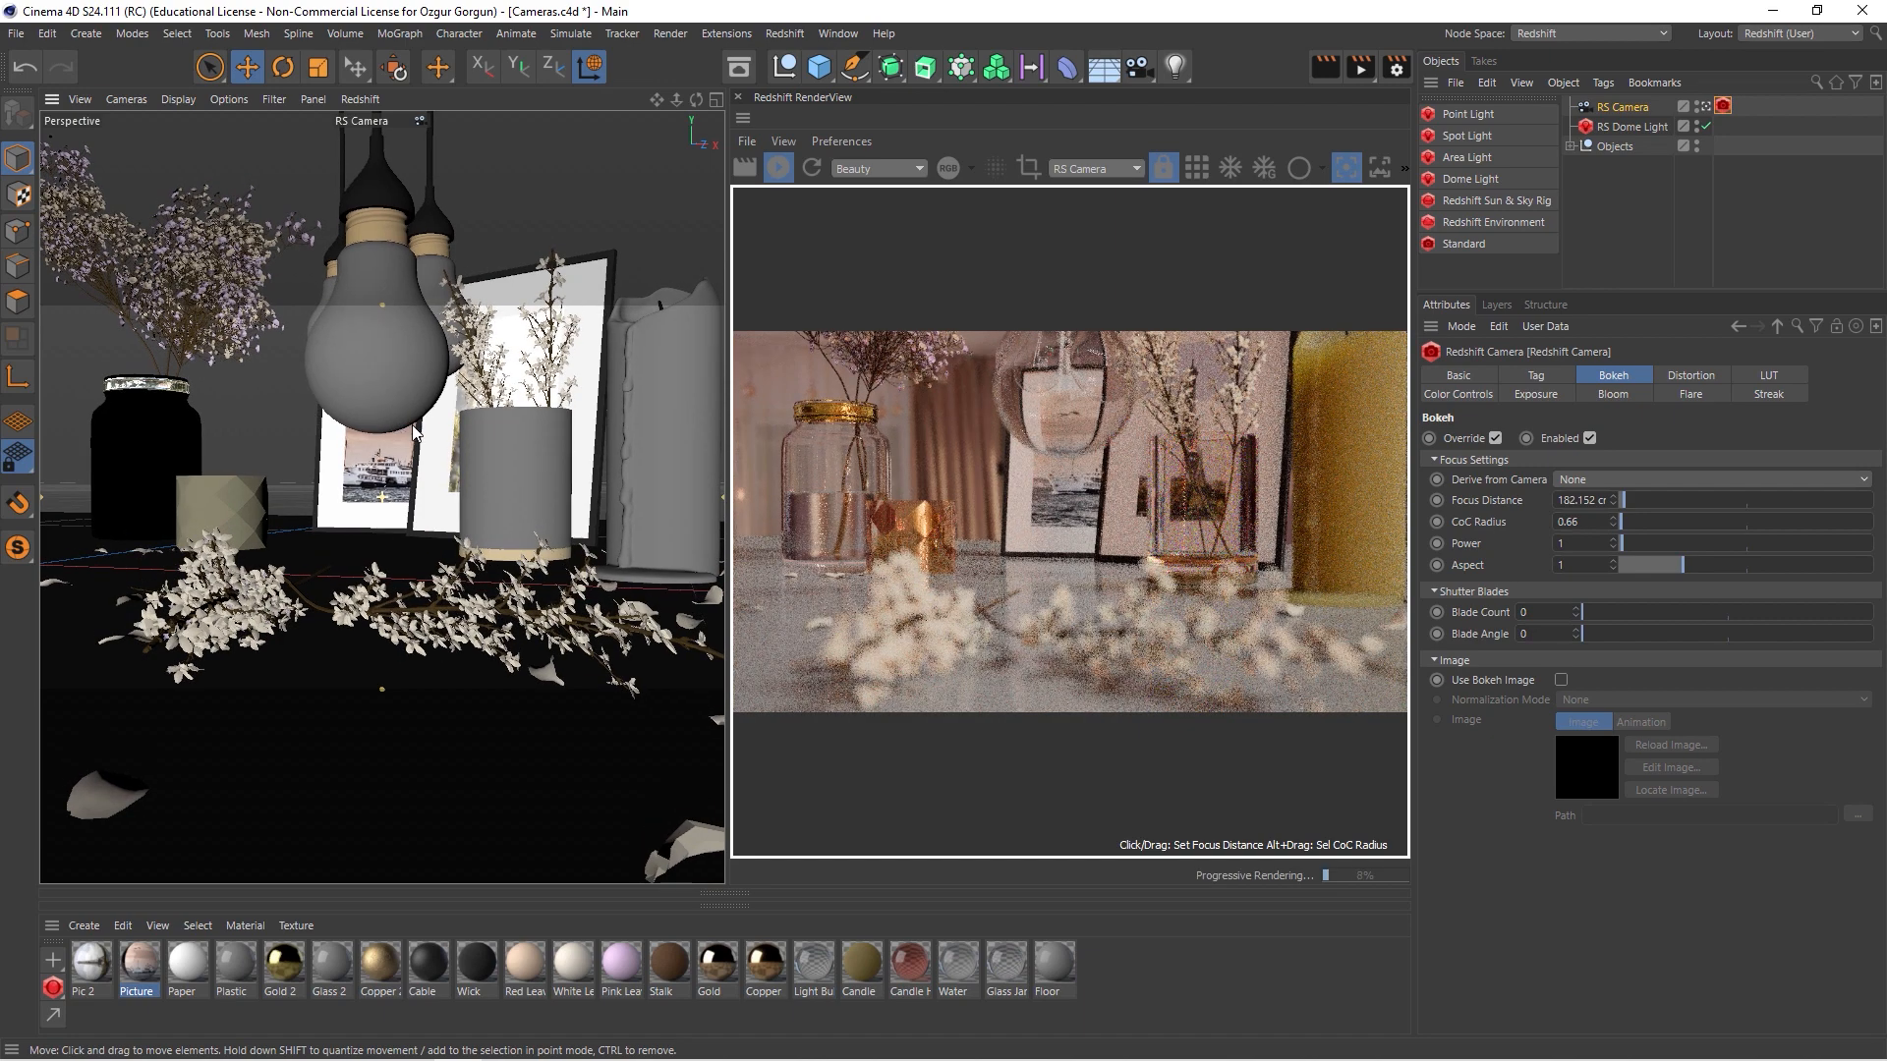
left_click(1620, 106)
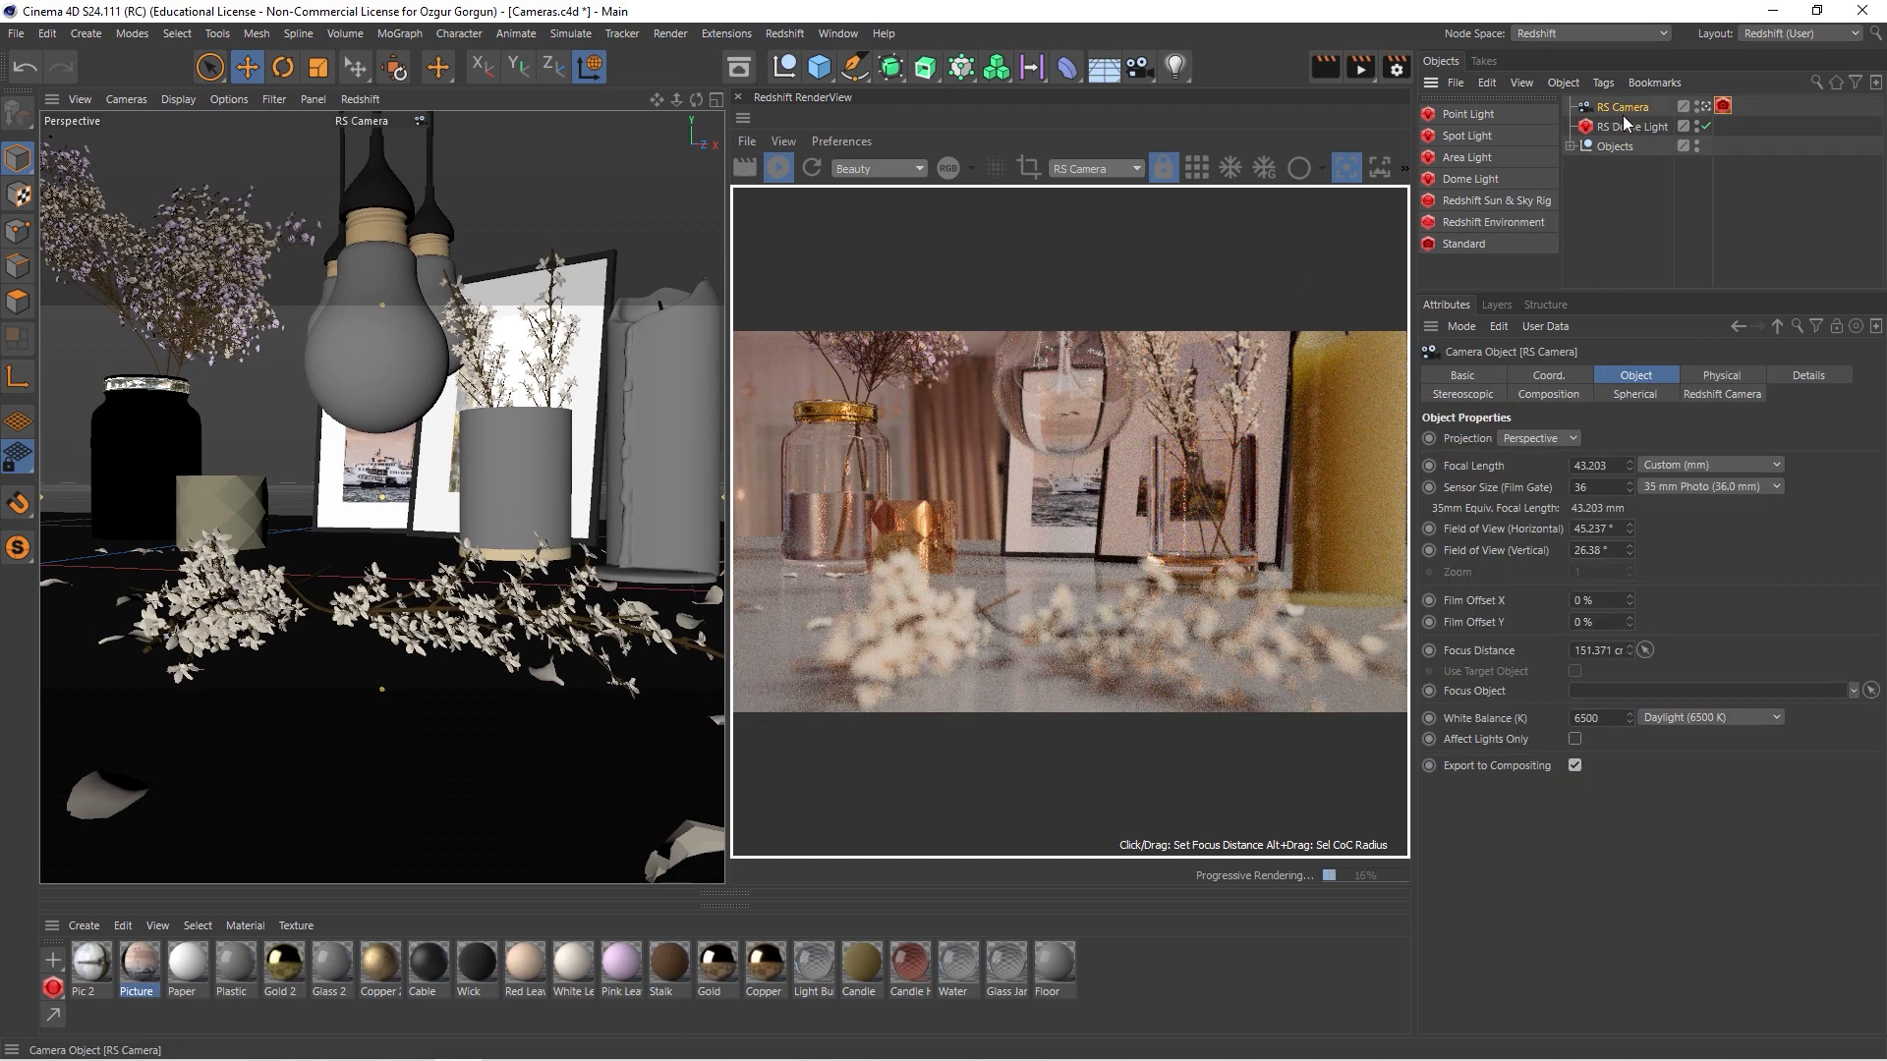
left_click(1684, 463)
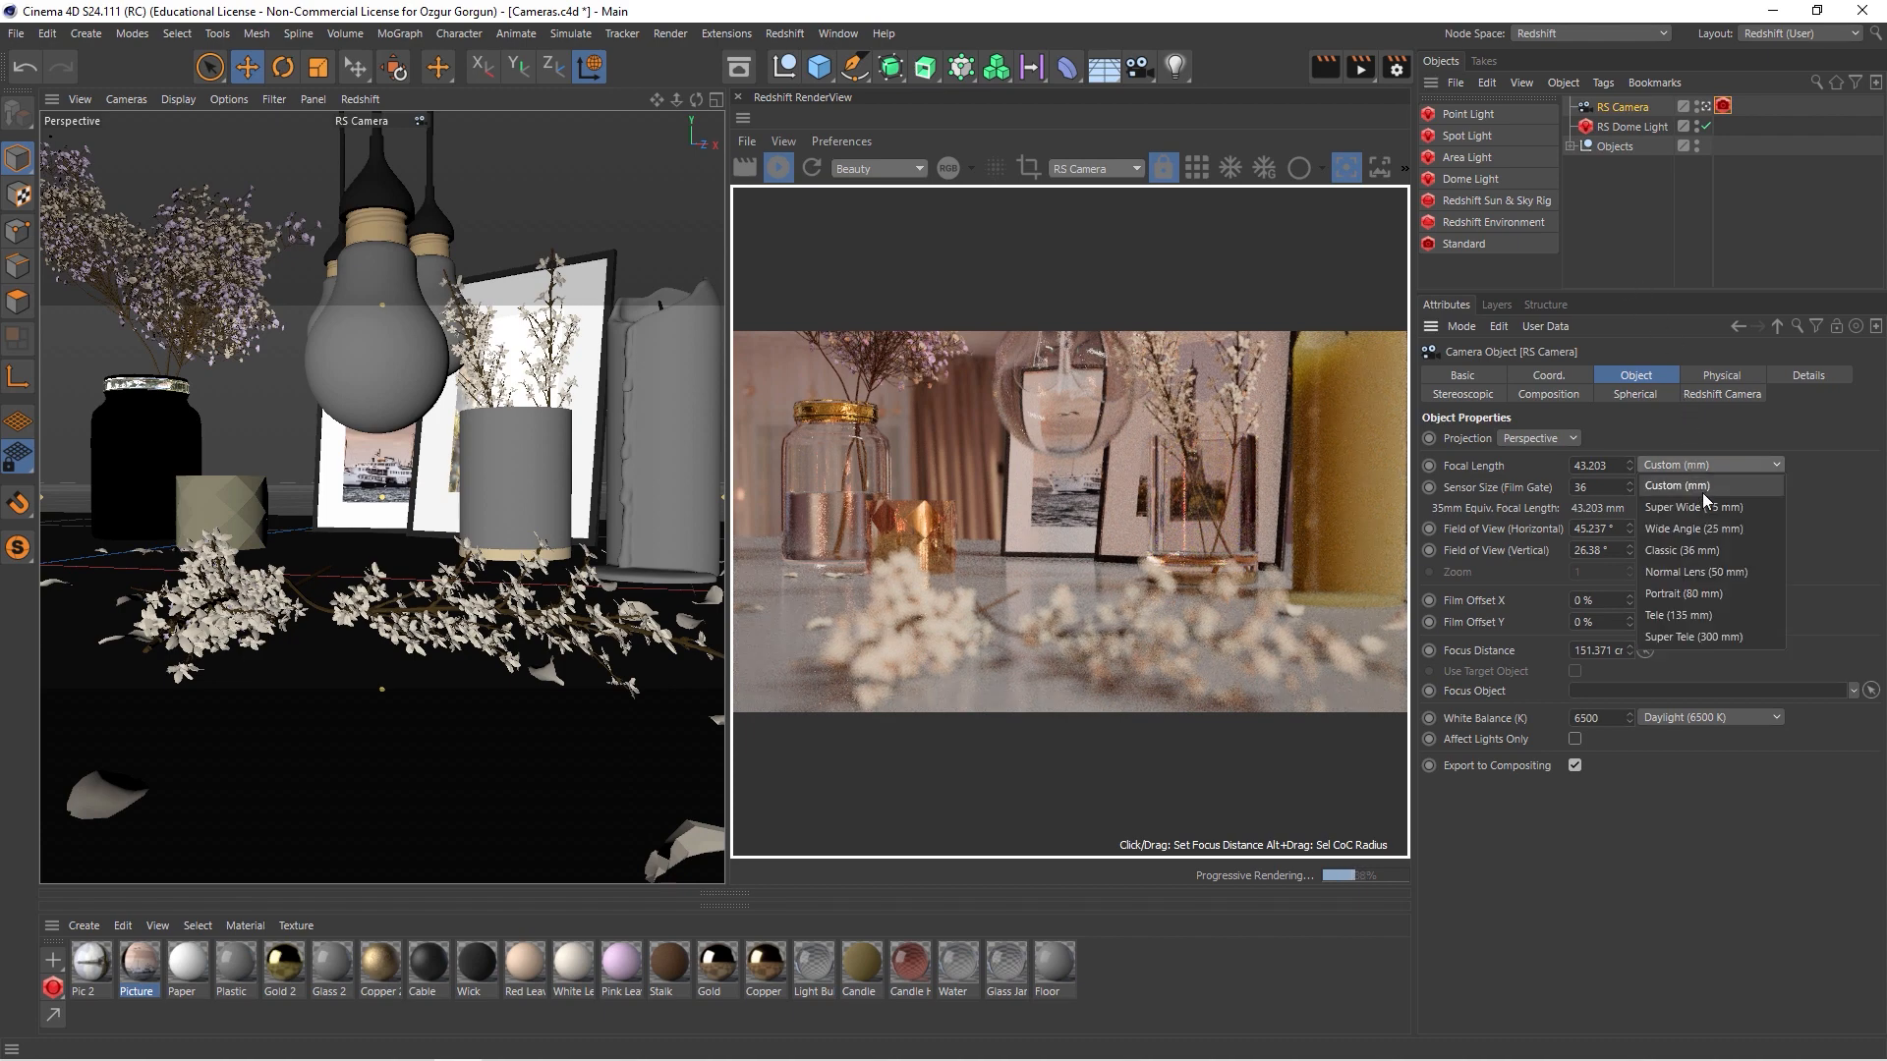
left_click(1706, 527)
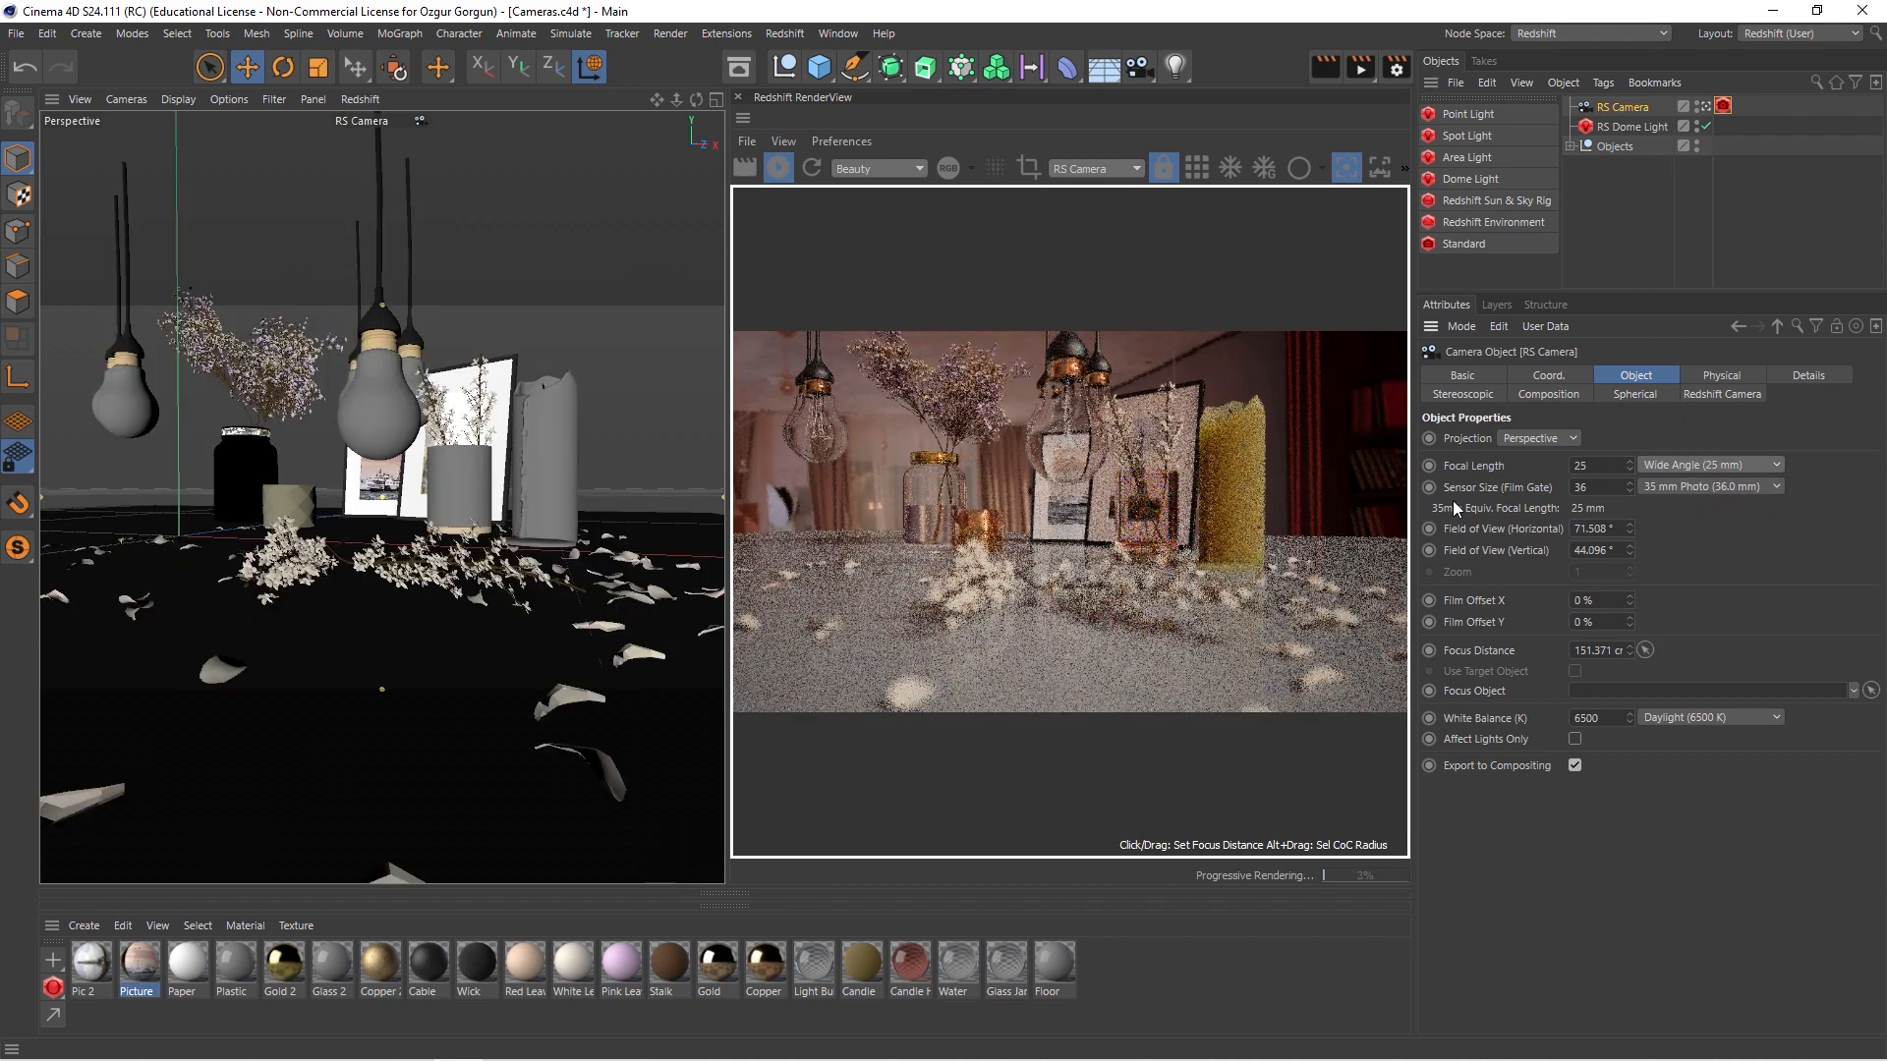
- Bring the camera in low behind the blossoms and pick focus on the jar, then on the foreground branches at about 36 cm
scroll(353, 560, "up", 5)
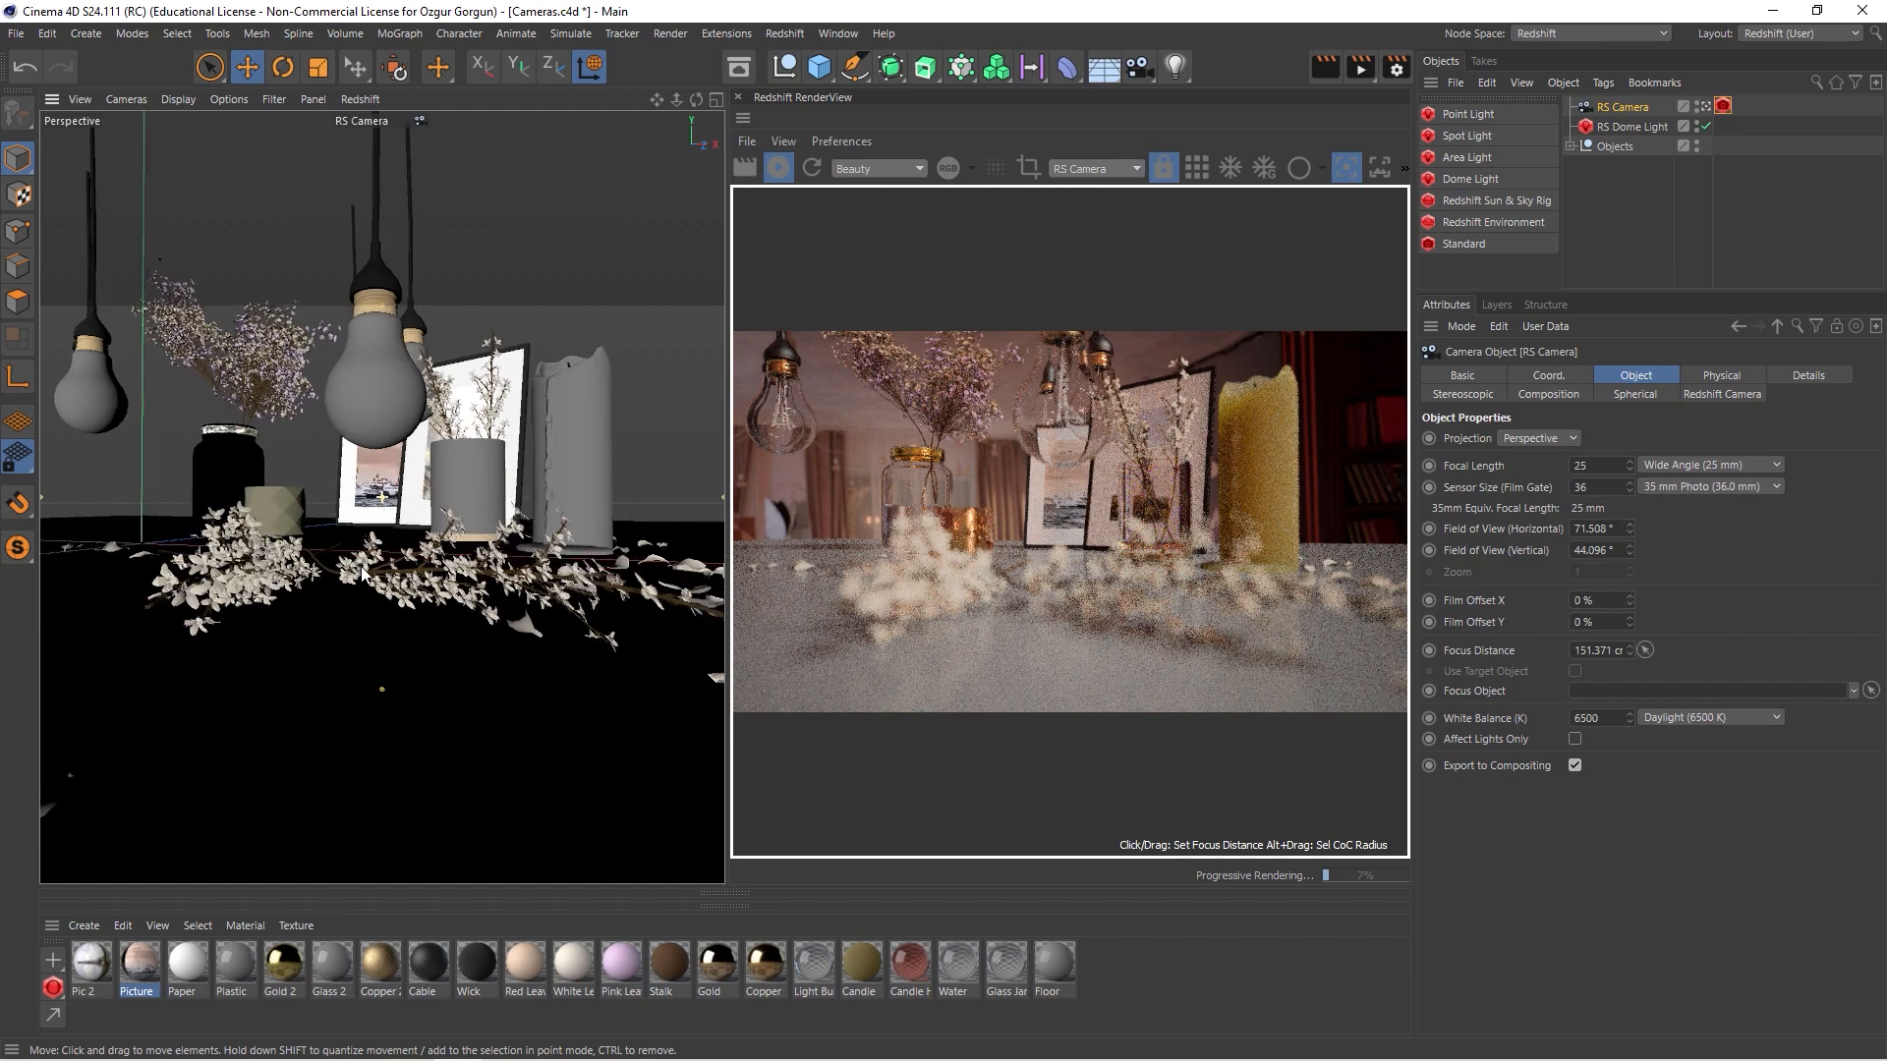
scroll(373, 561, "up", 3)
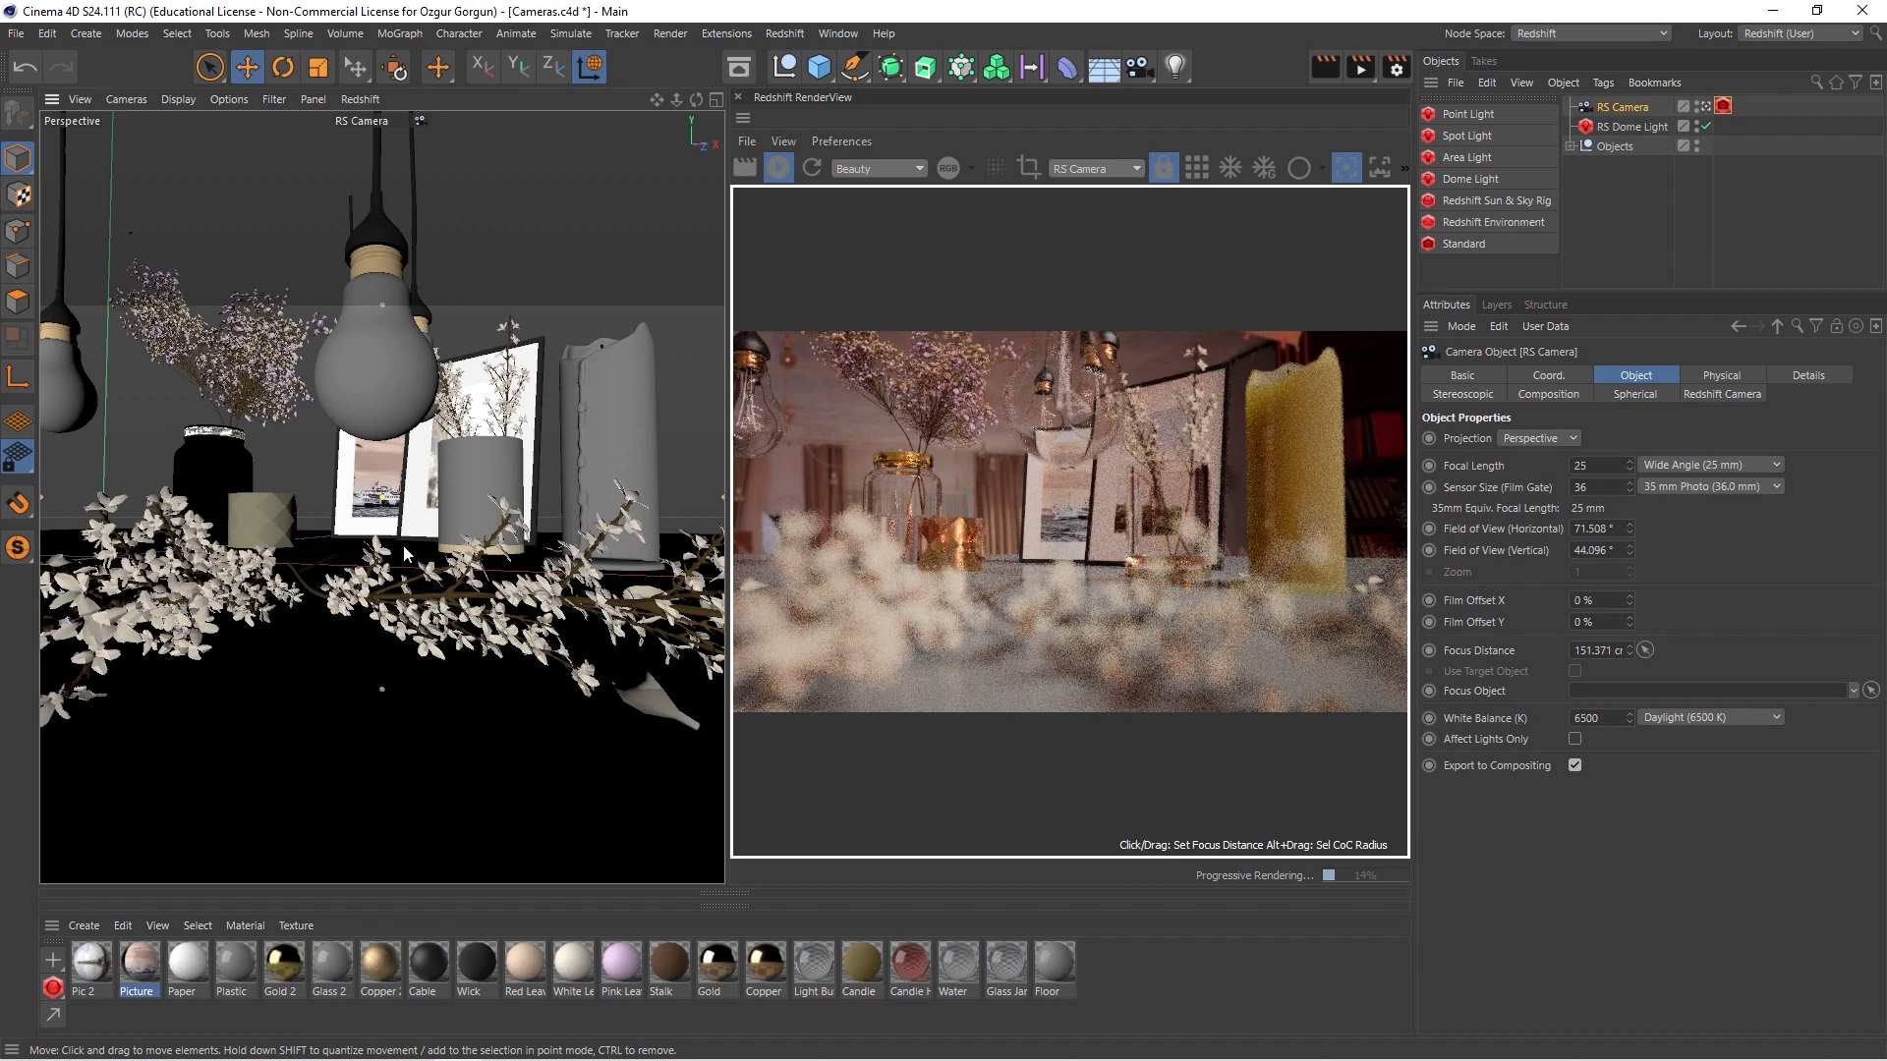
scroll(378, 592, "up", 1)
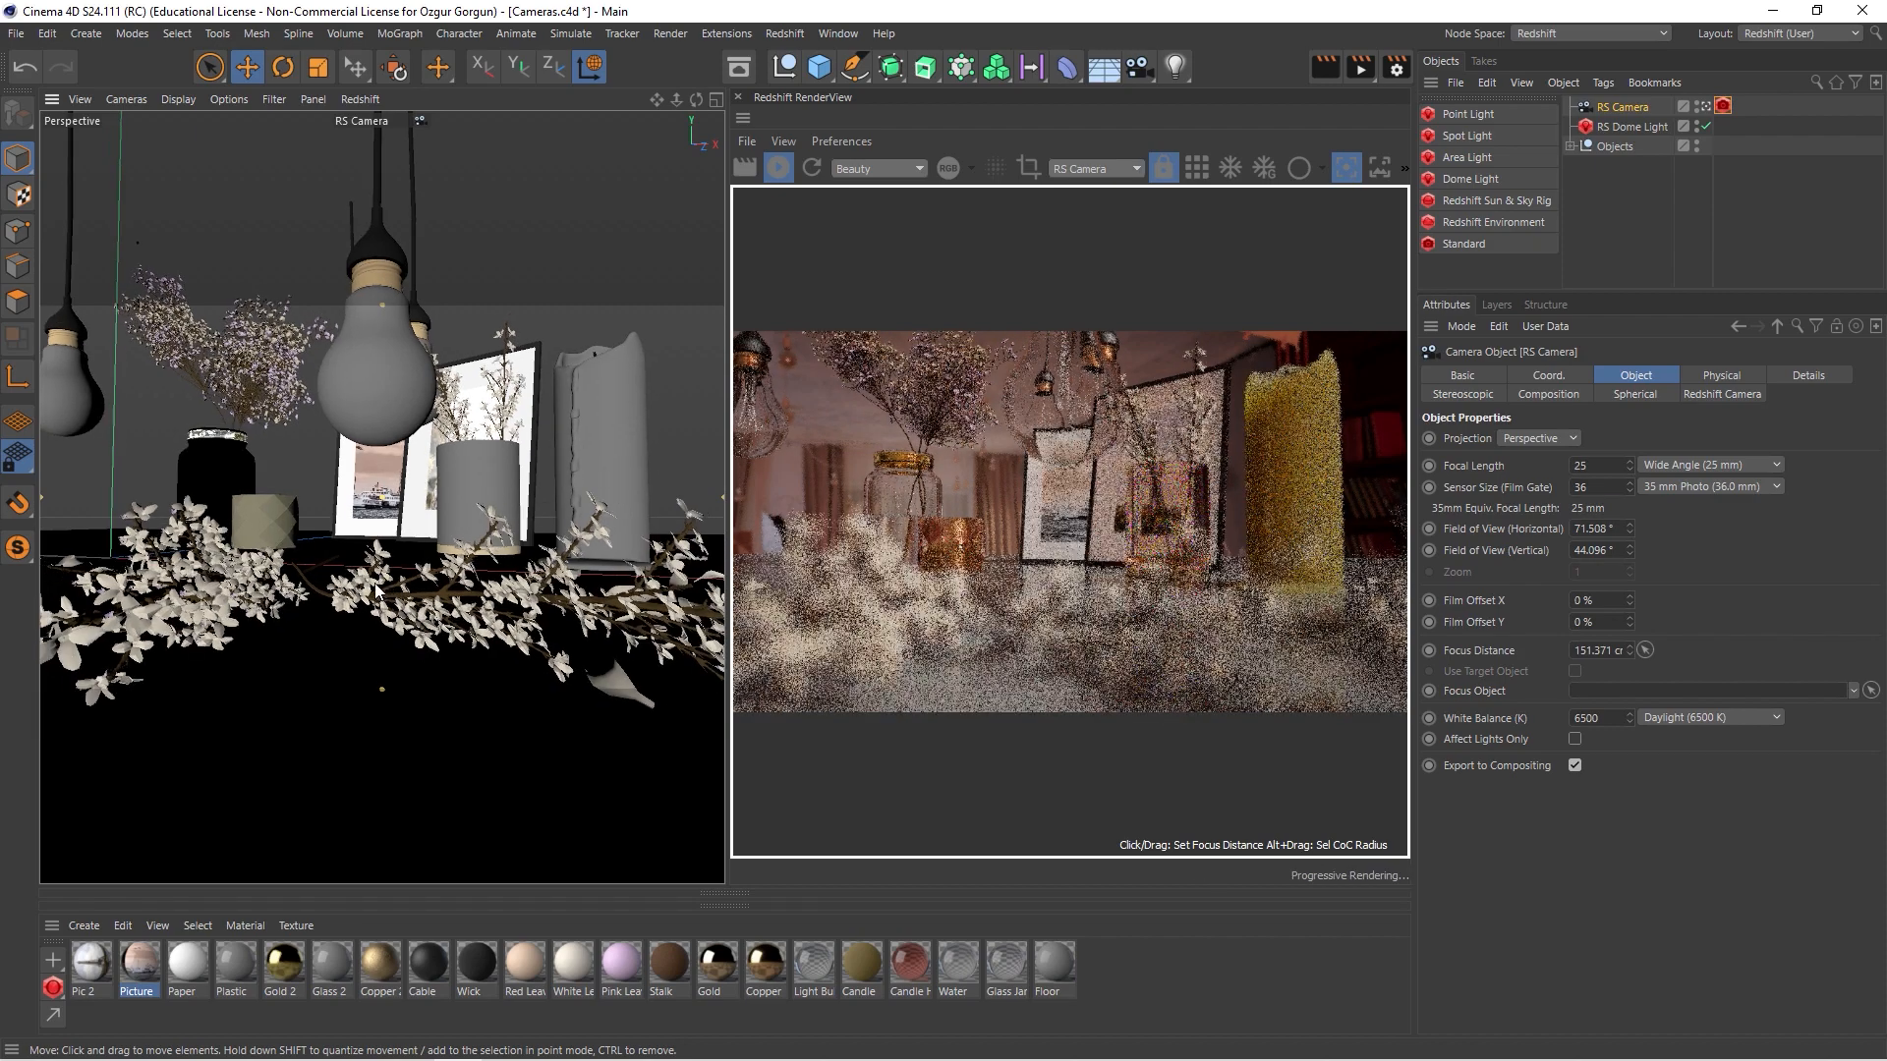
scroll(379, 593, "up", 4)
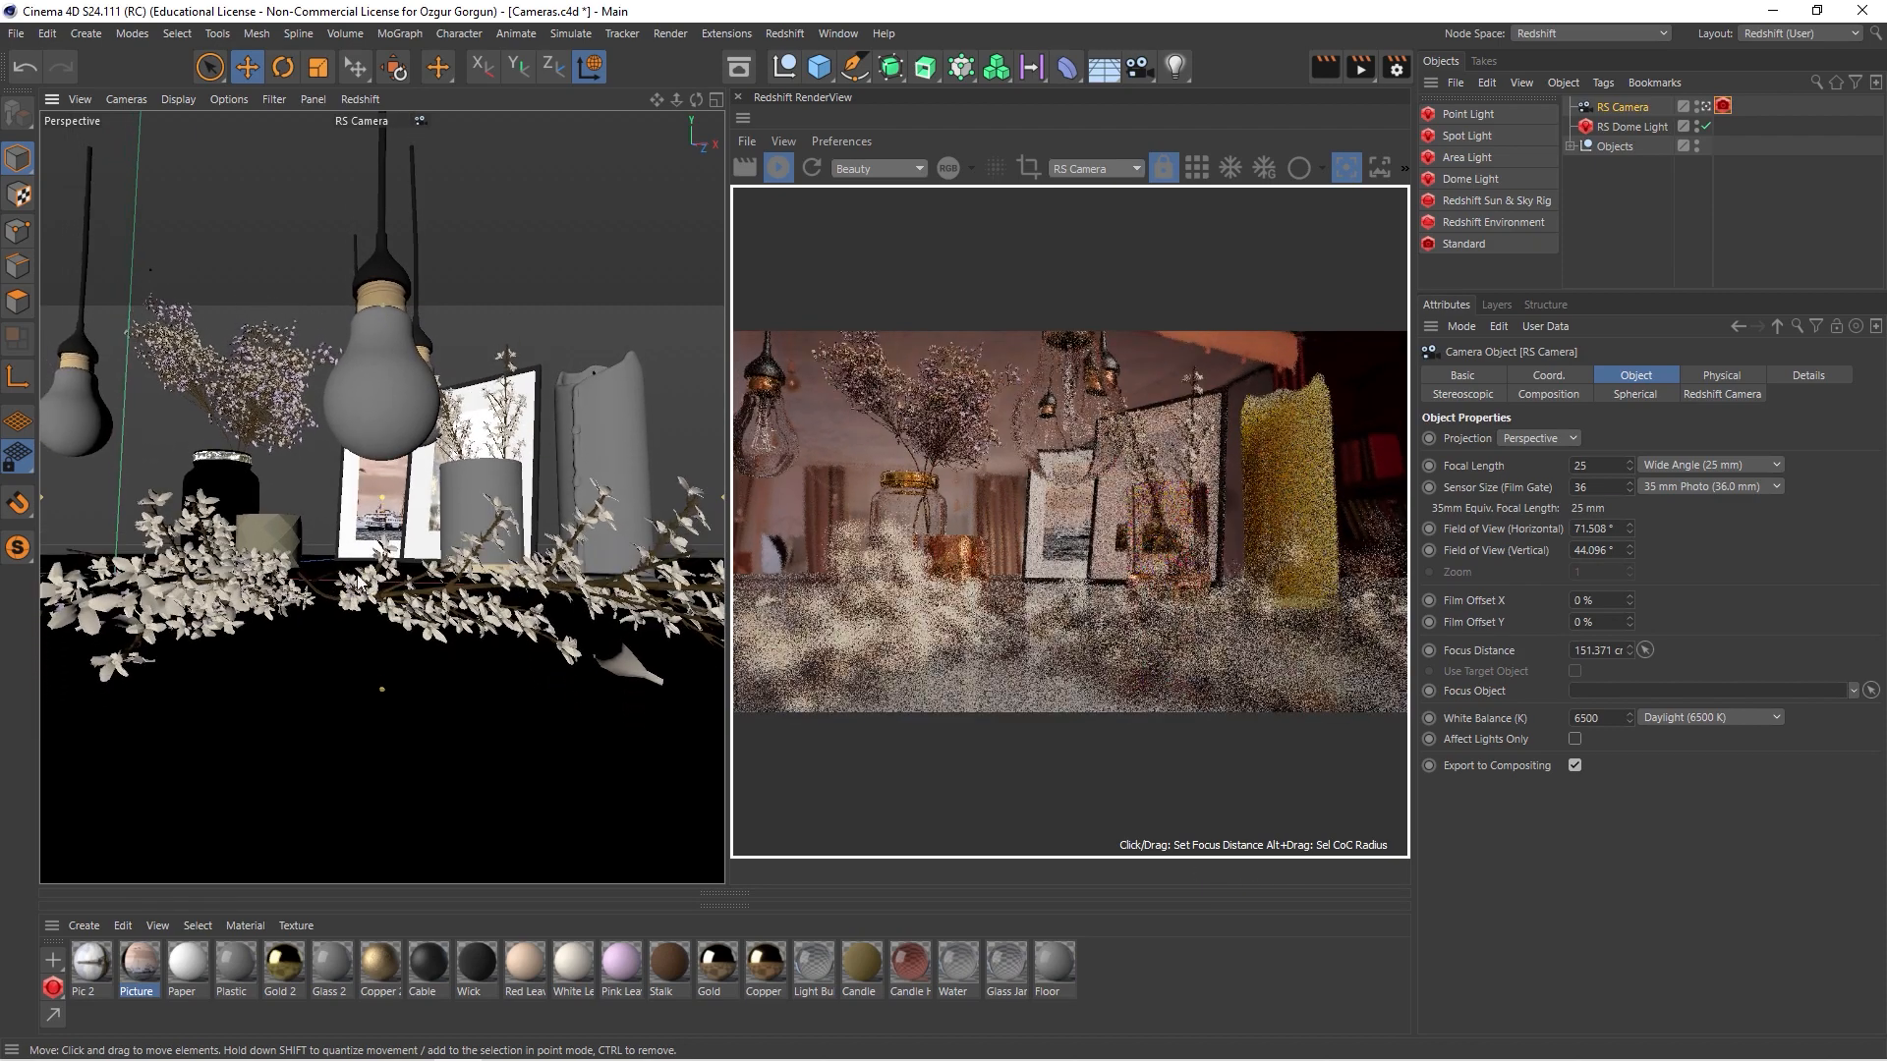
scroll(364, 587, "up", 4)
scroll(379, 640, "up", 3)
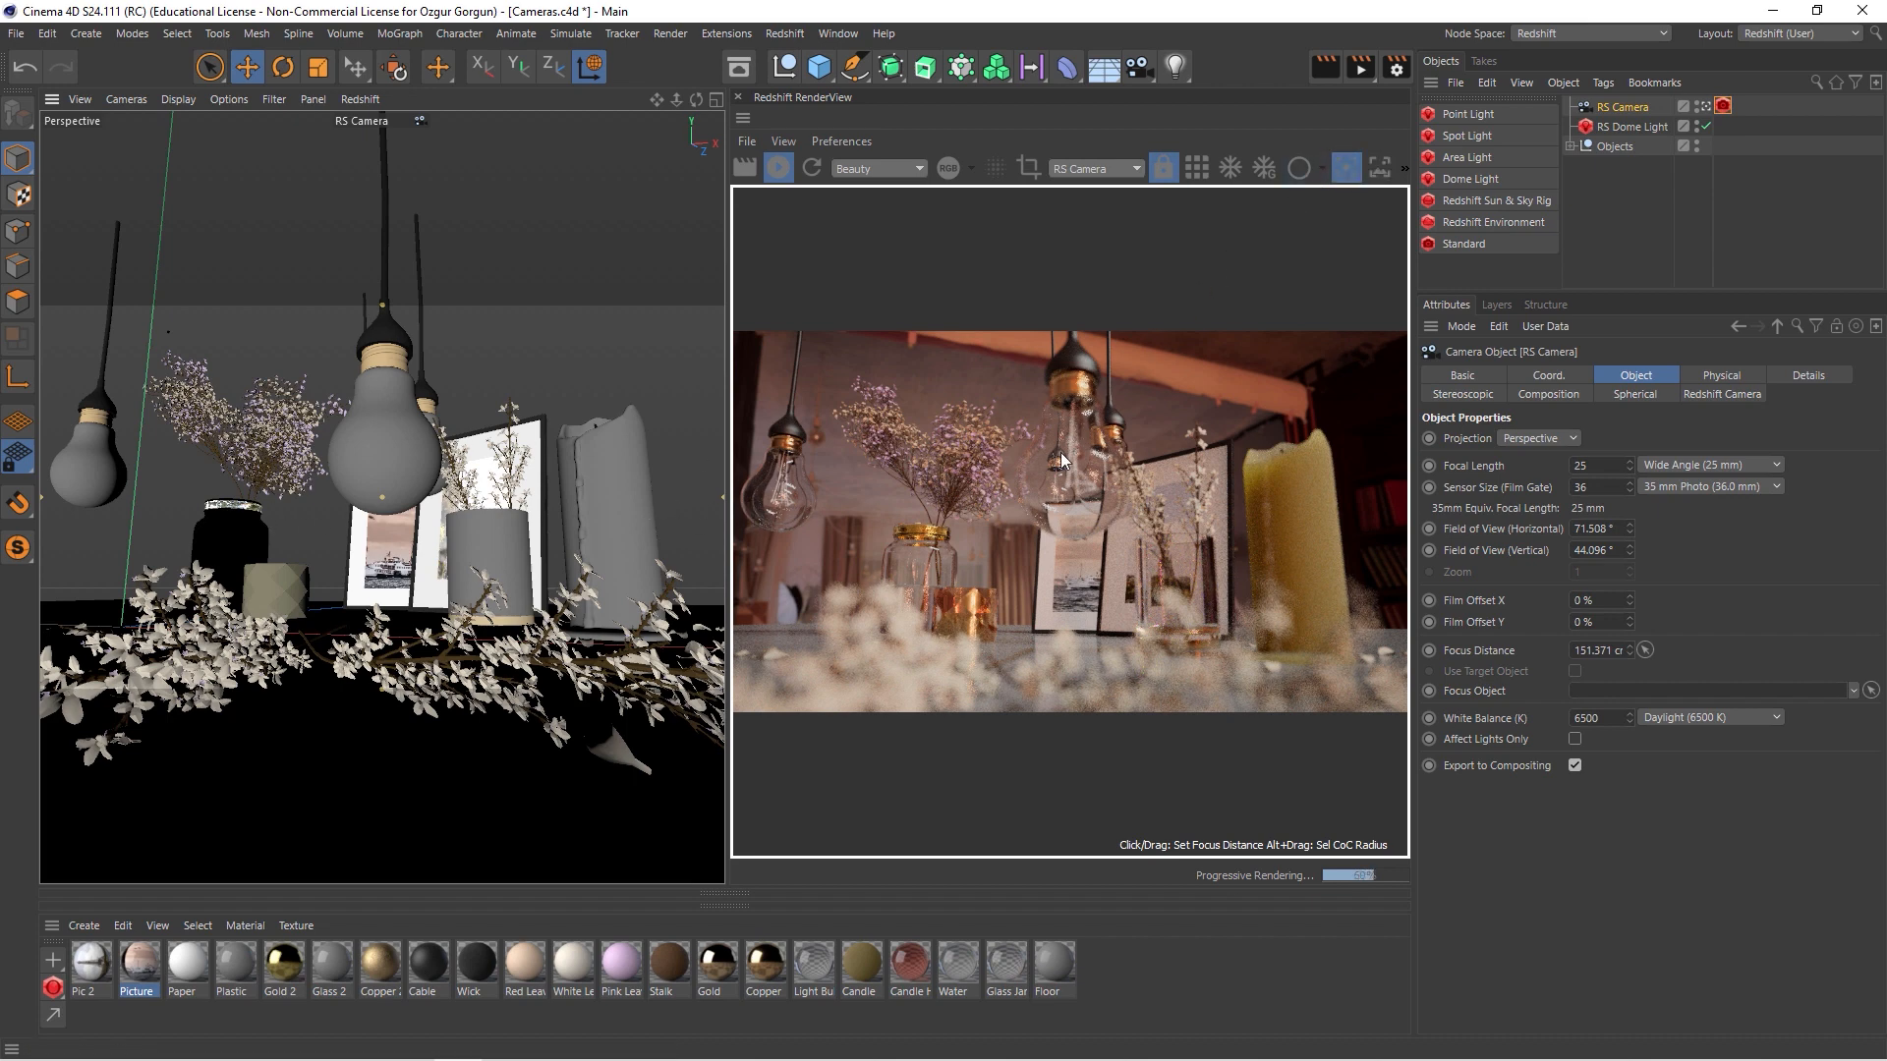
left_click(943, 539)
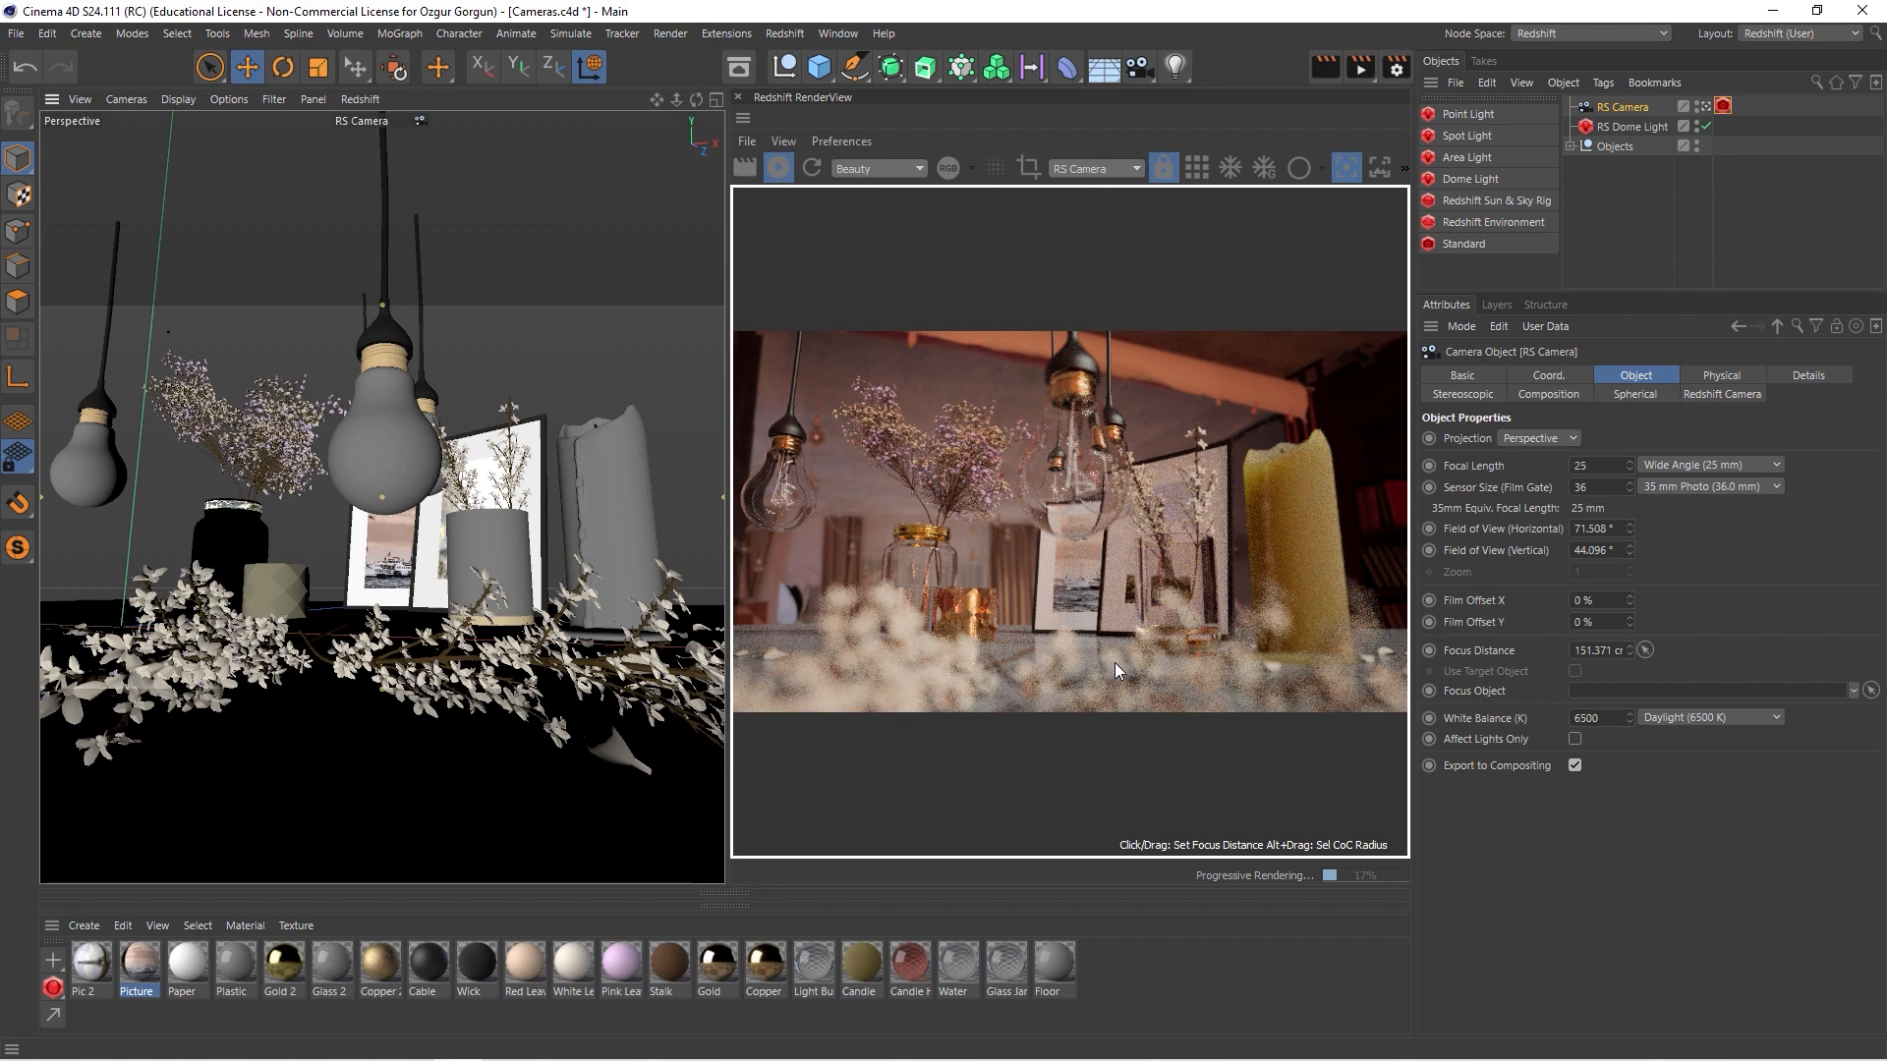
left_click(1135, 676)
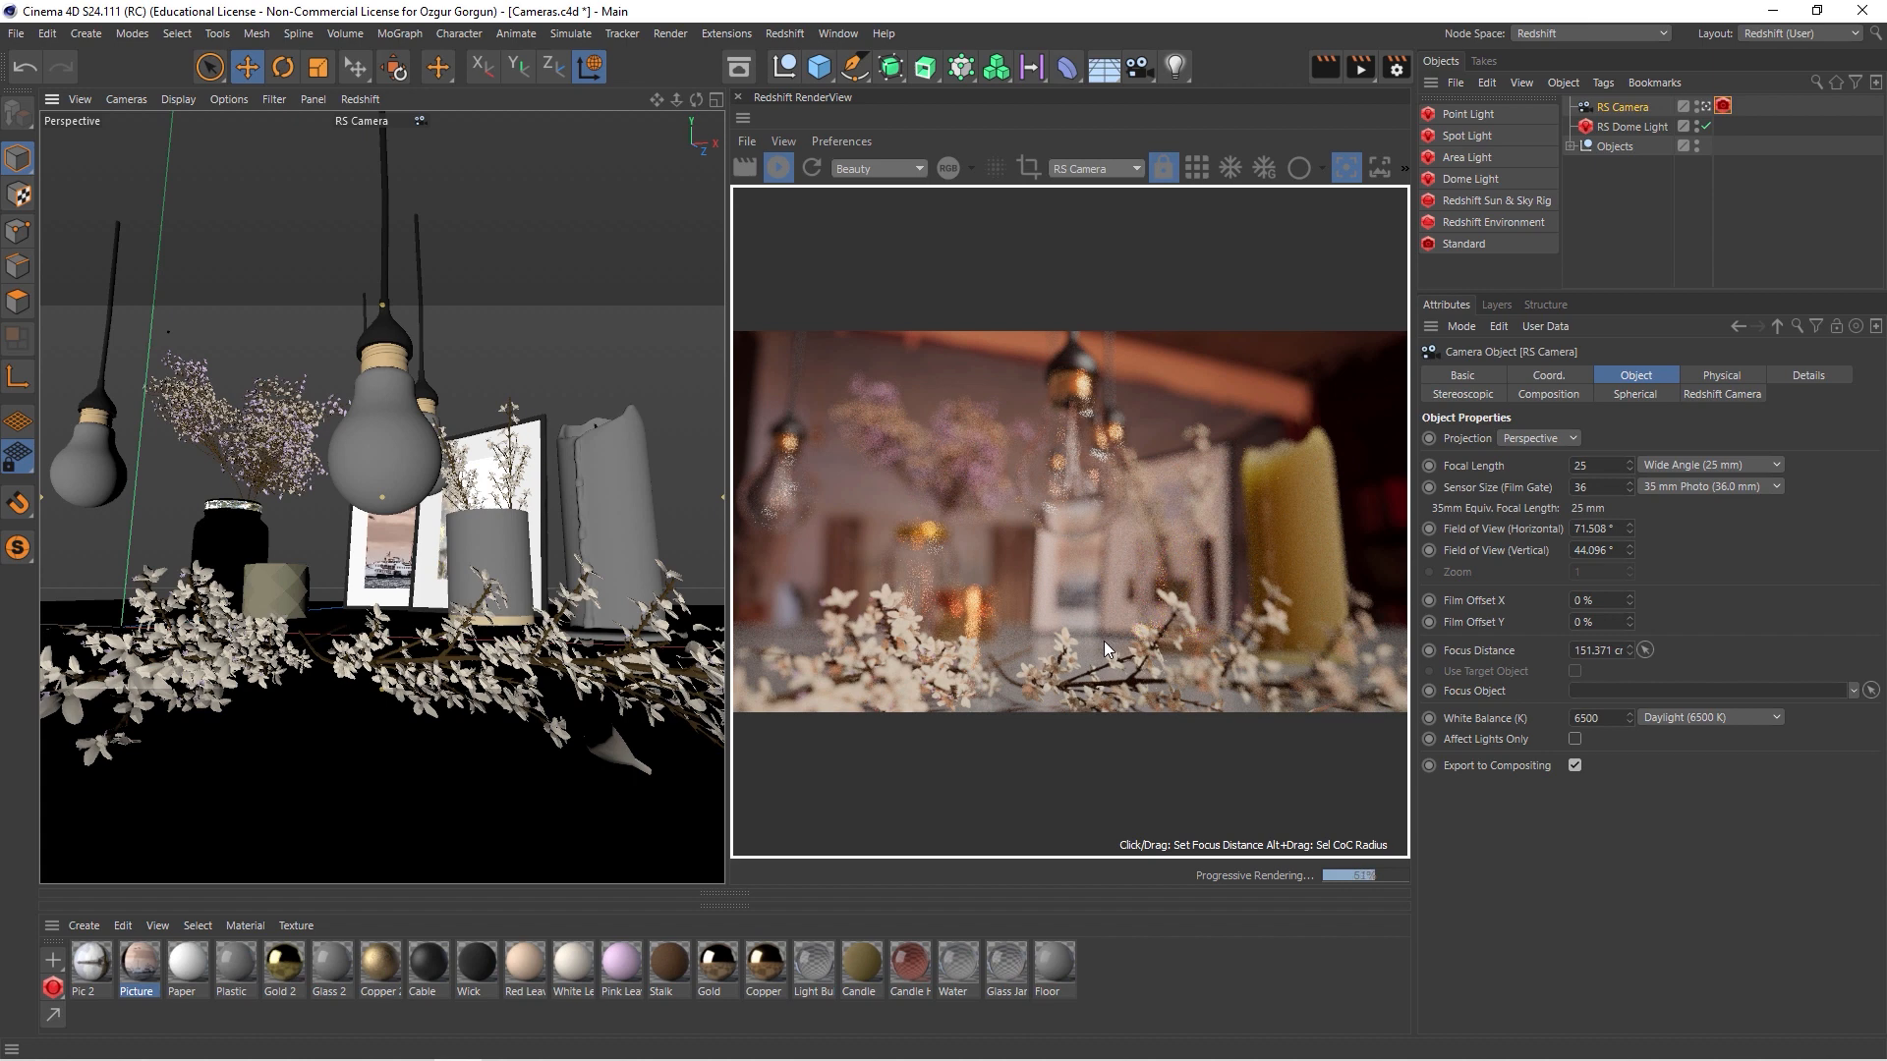
- Raise the Redshift camera tag's bokeh CoC Radius to 0.97 and its Power to 11.39
left_click(1723, 105)
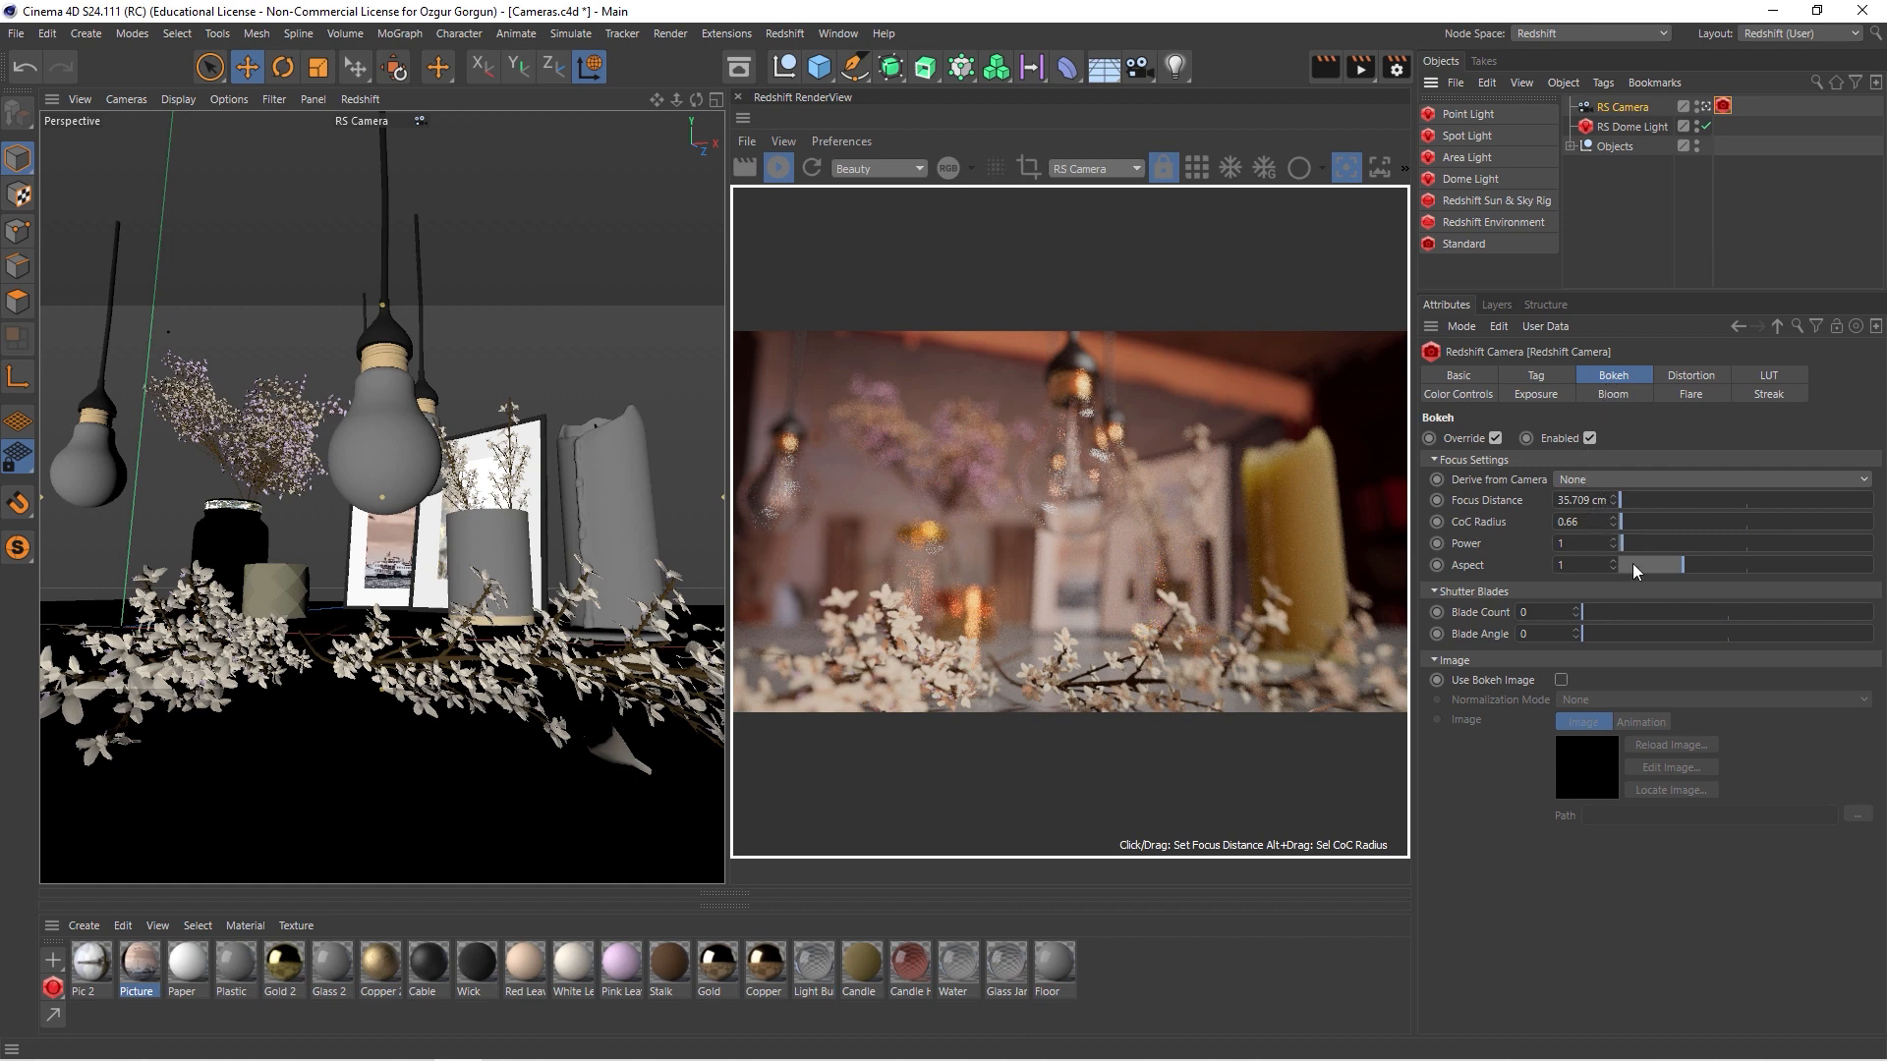
left_click_drag(1620, 521, 1617, 521)
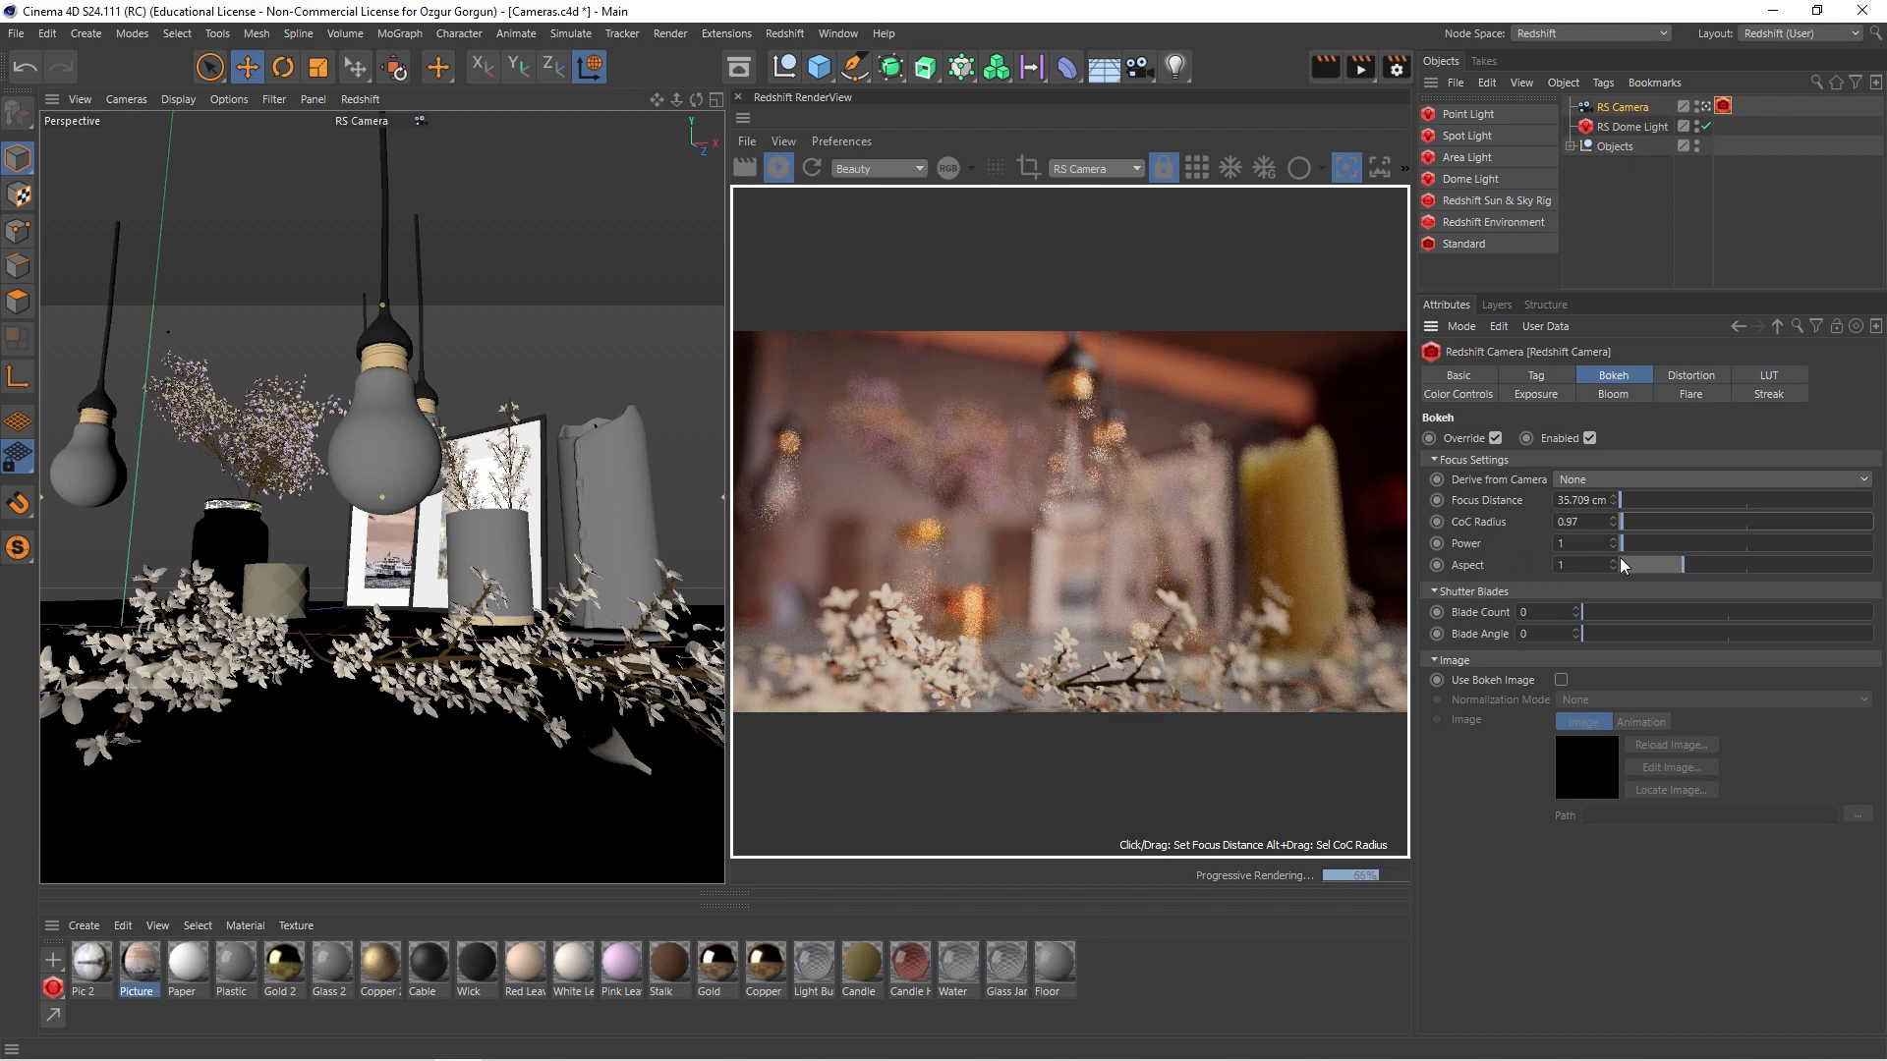
left_click_drag(1630, 542, 1648, 544)
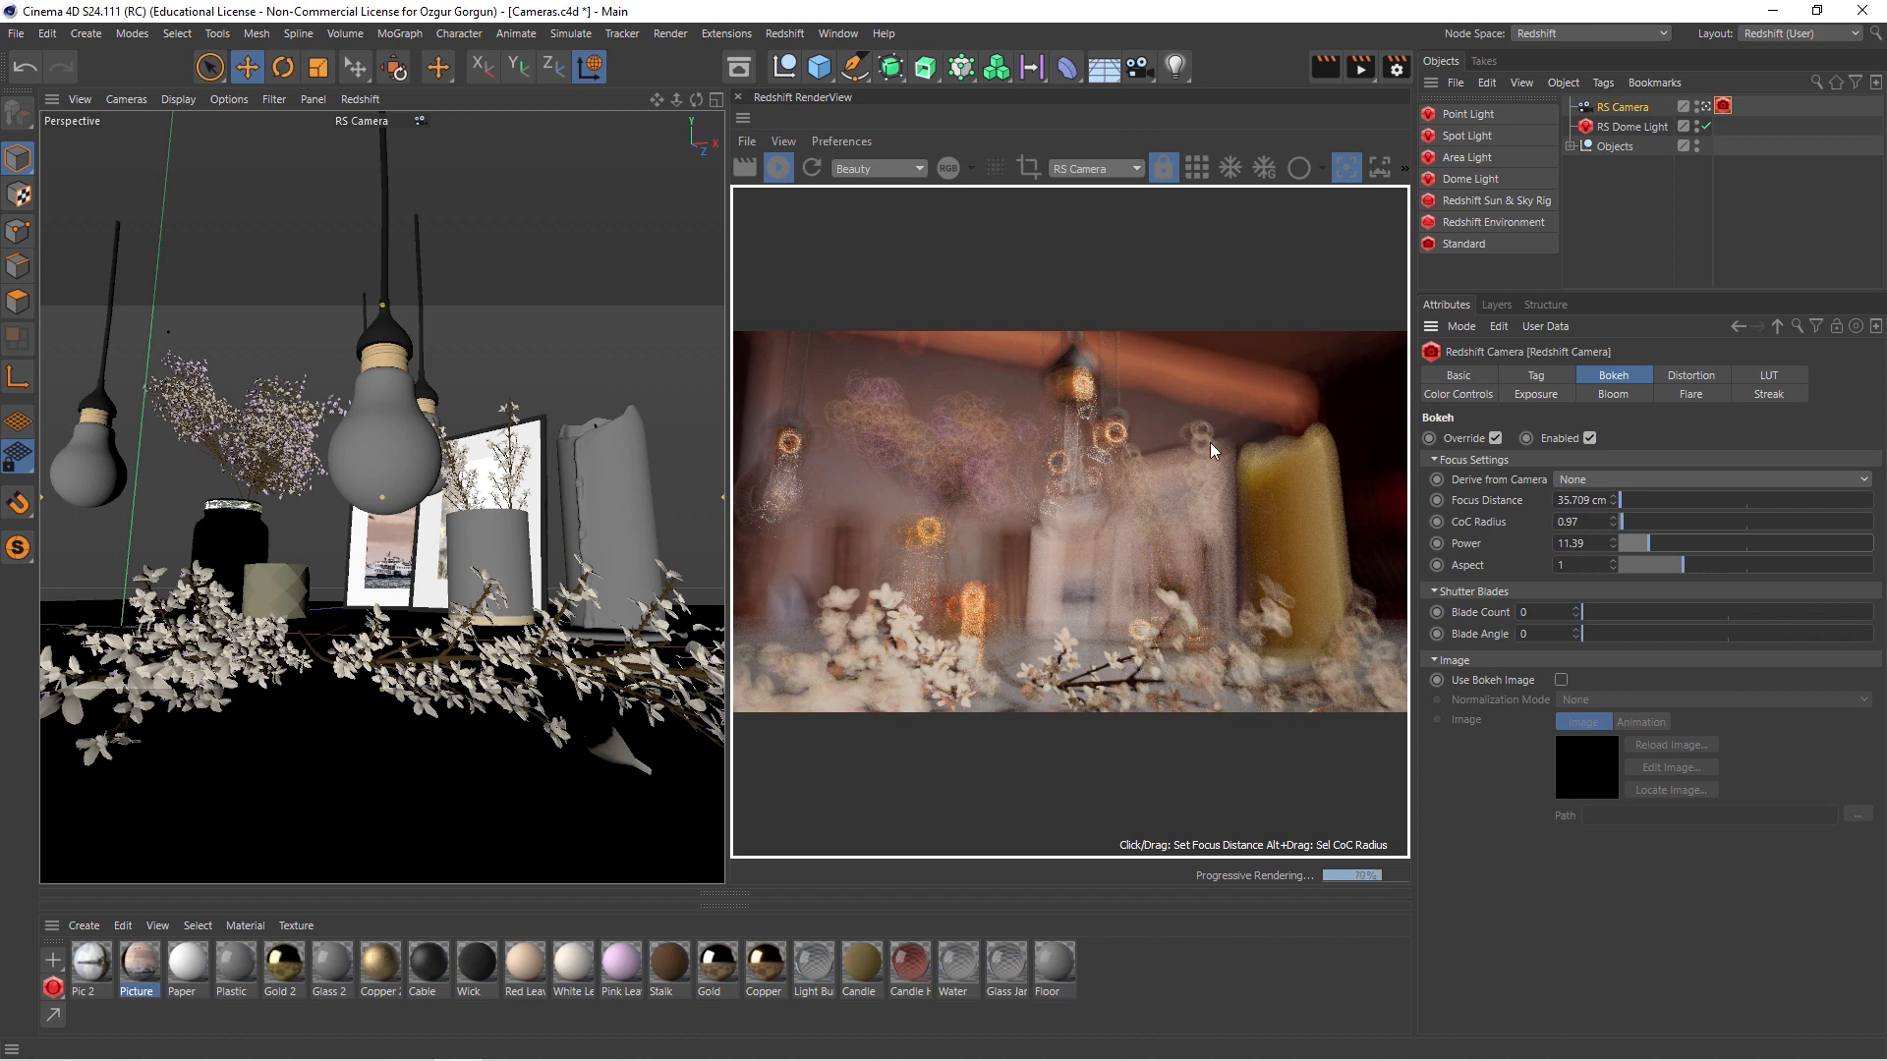
- Enable a render region and fit it around the hanging bulb and the white flowers in front of the frames
left_click(1028, 168)
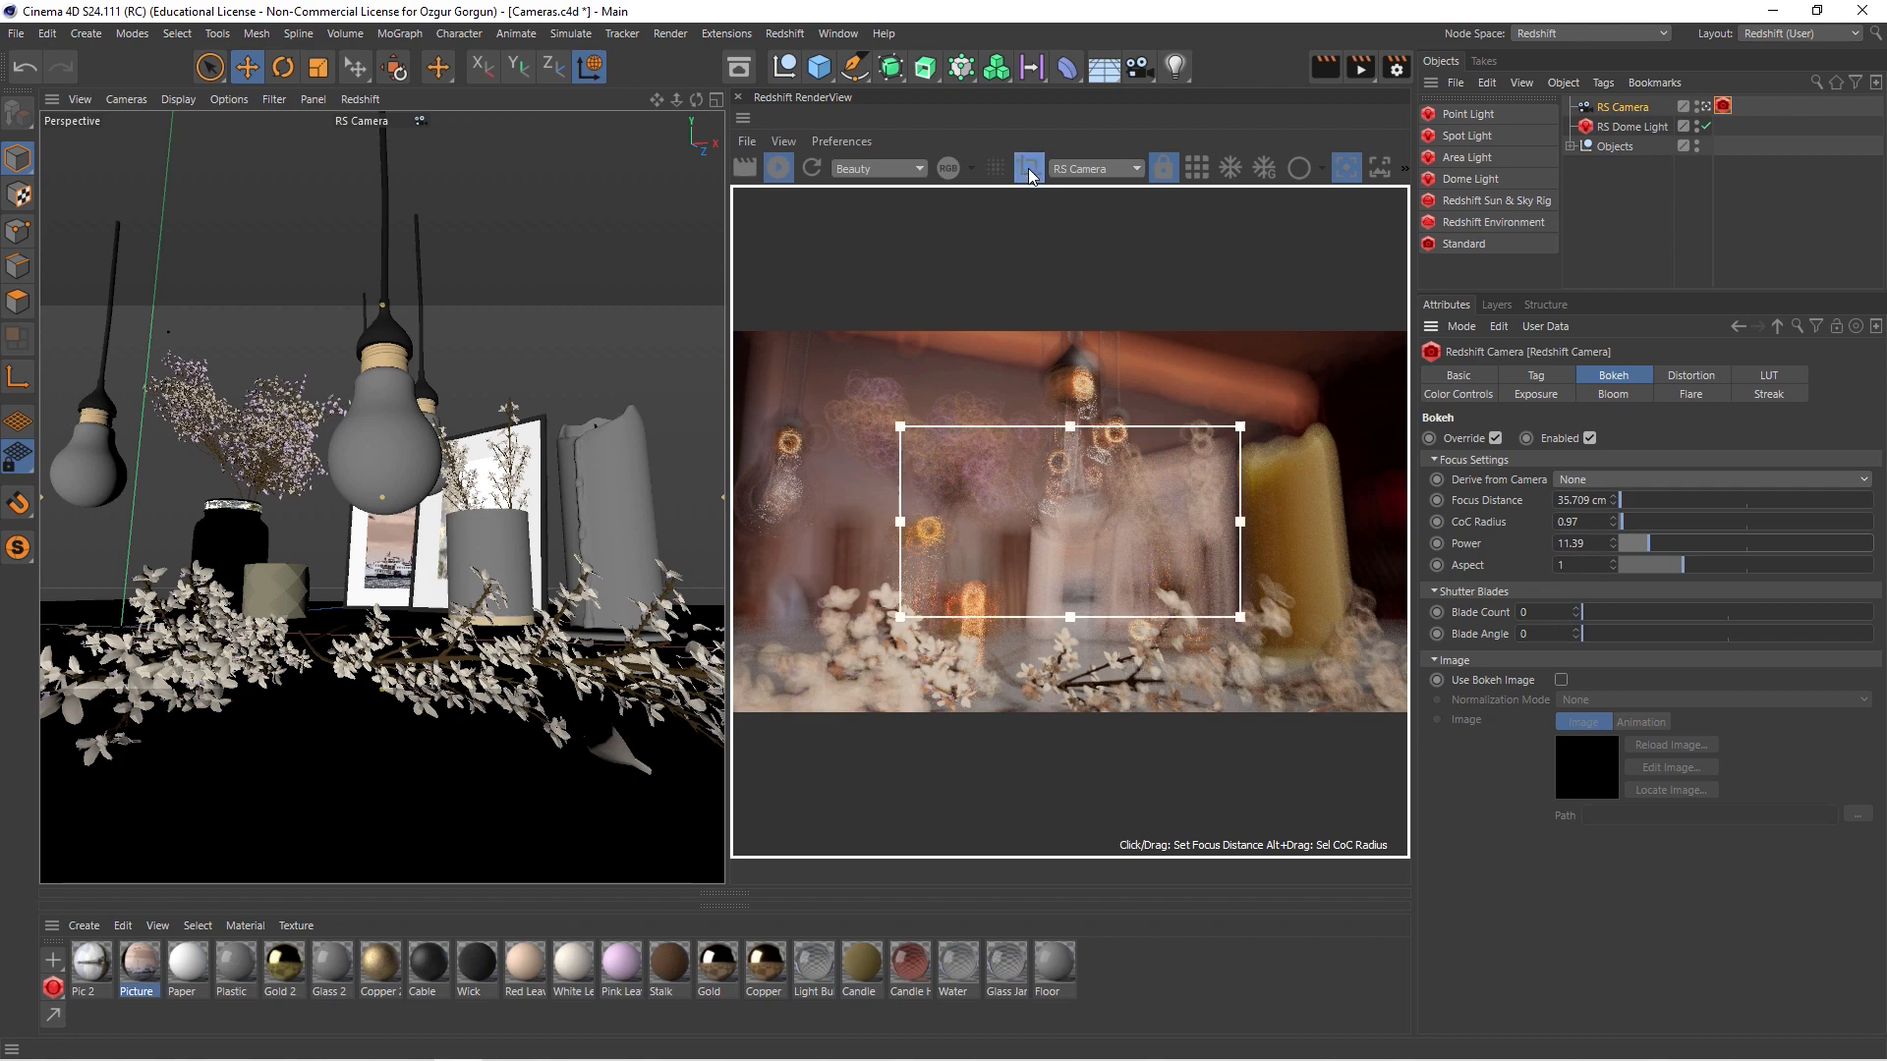
left_click_drag(1094, 465, 1205, 422)
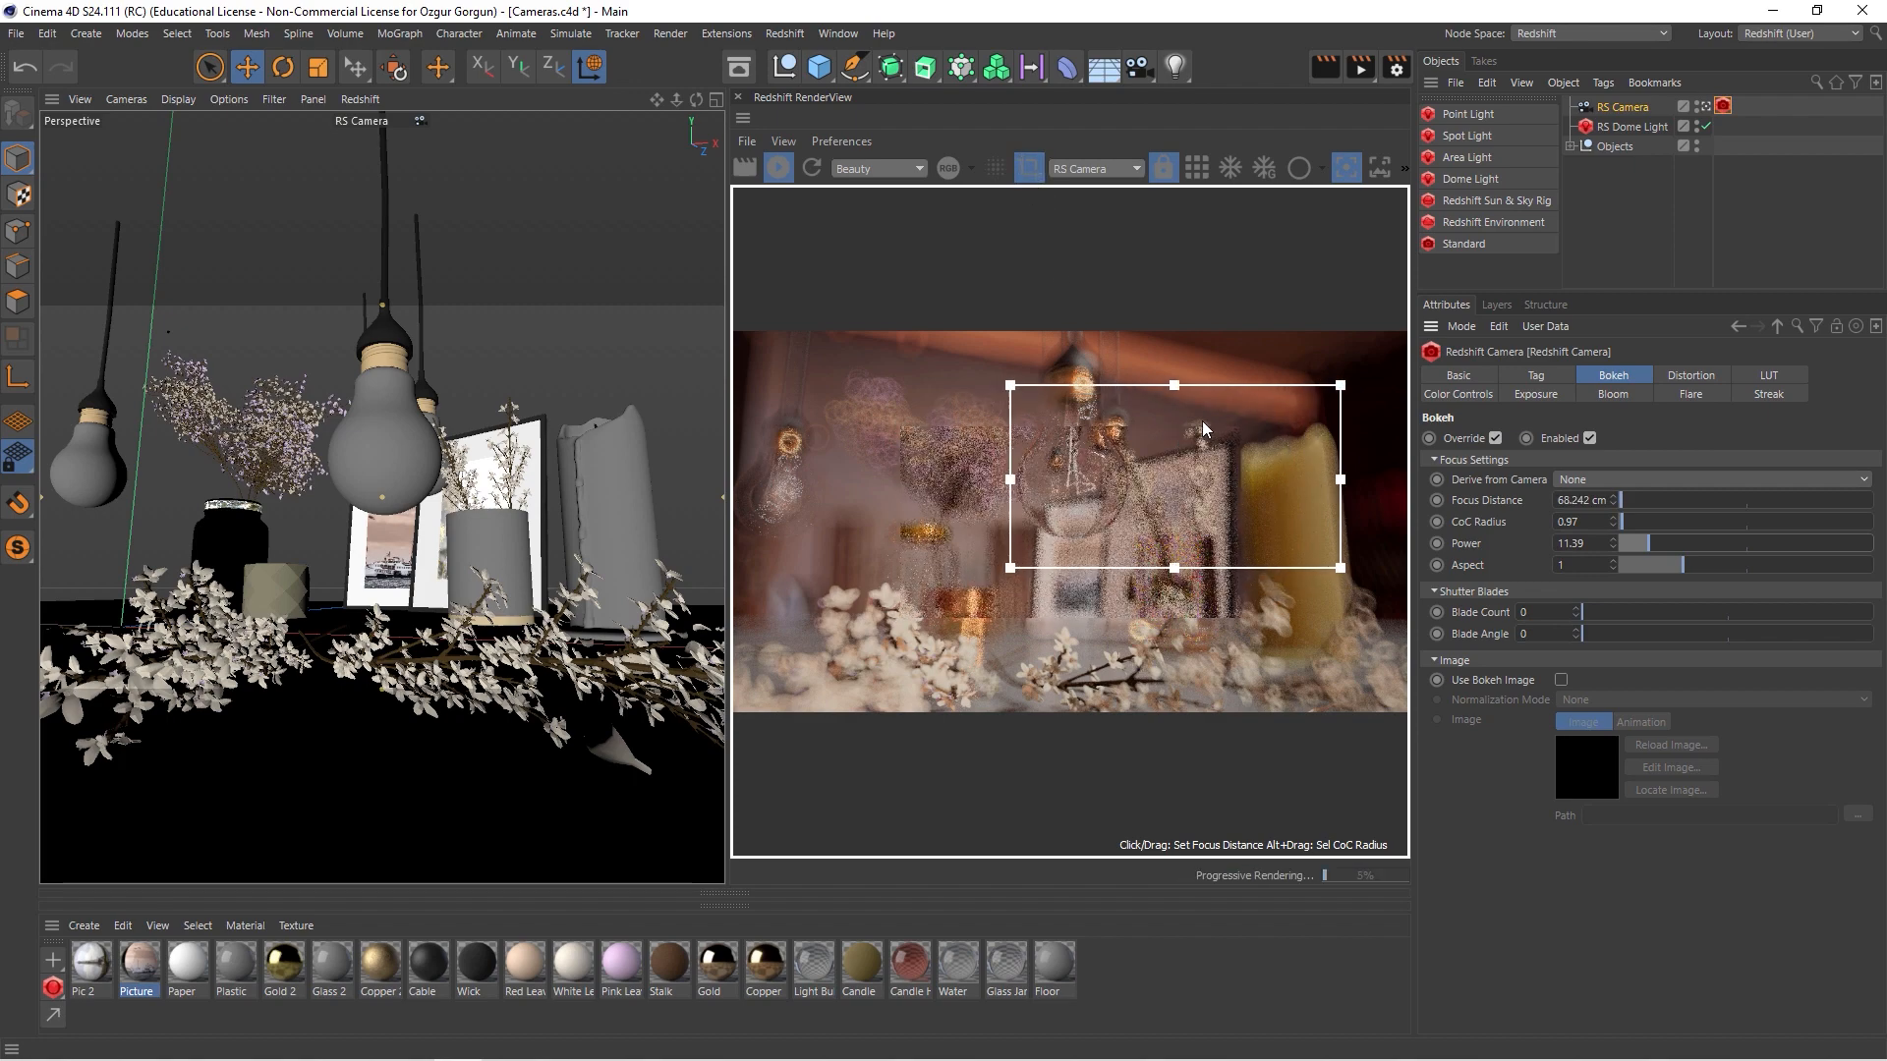
left_click_drag(1018, 384, 1164, 372)
left_click_drag(1168, 409, 1072, 401)
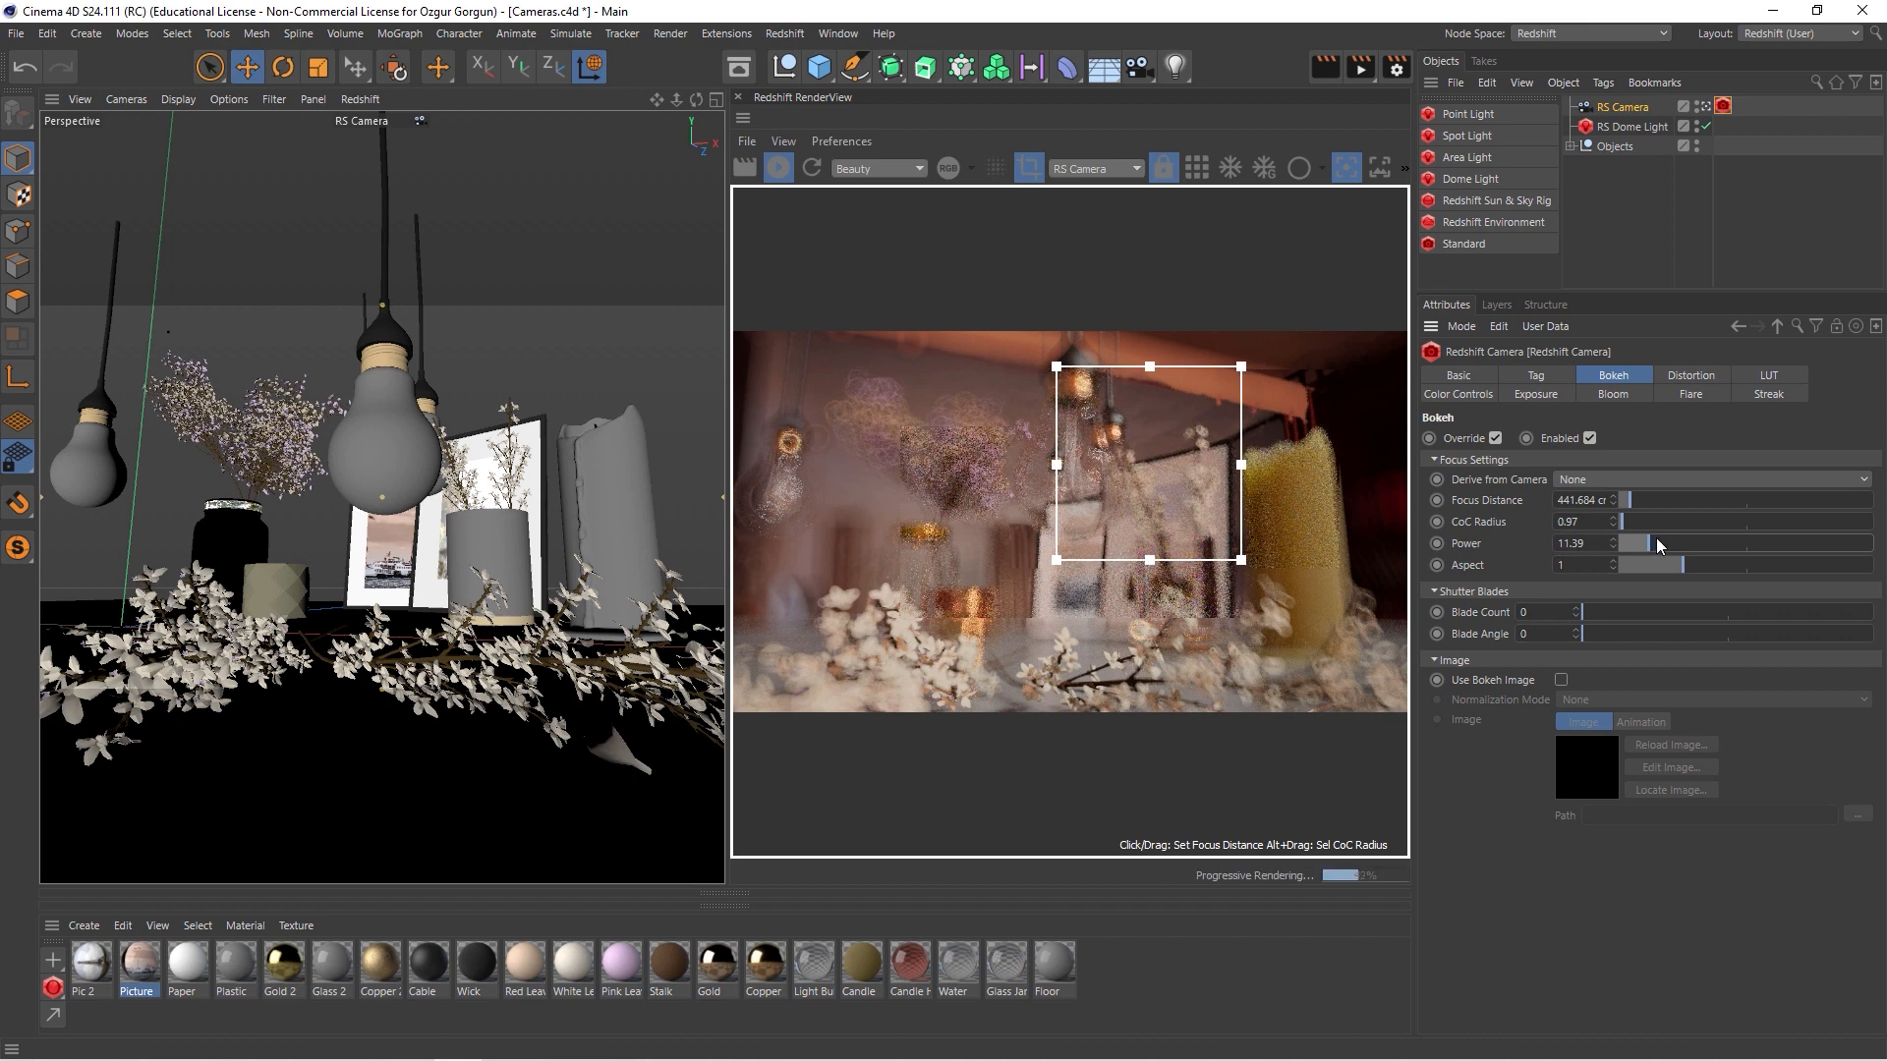
- Raise the CoC Radius to 3.67 and compare bokeh Power values of 19.5 and 0, settling on 2.51
left_click_drag(1647, 540, 1666, 540)
left_click_drag(1623, 519, 1628, 522)
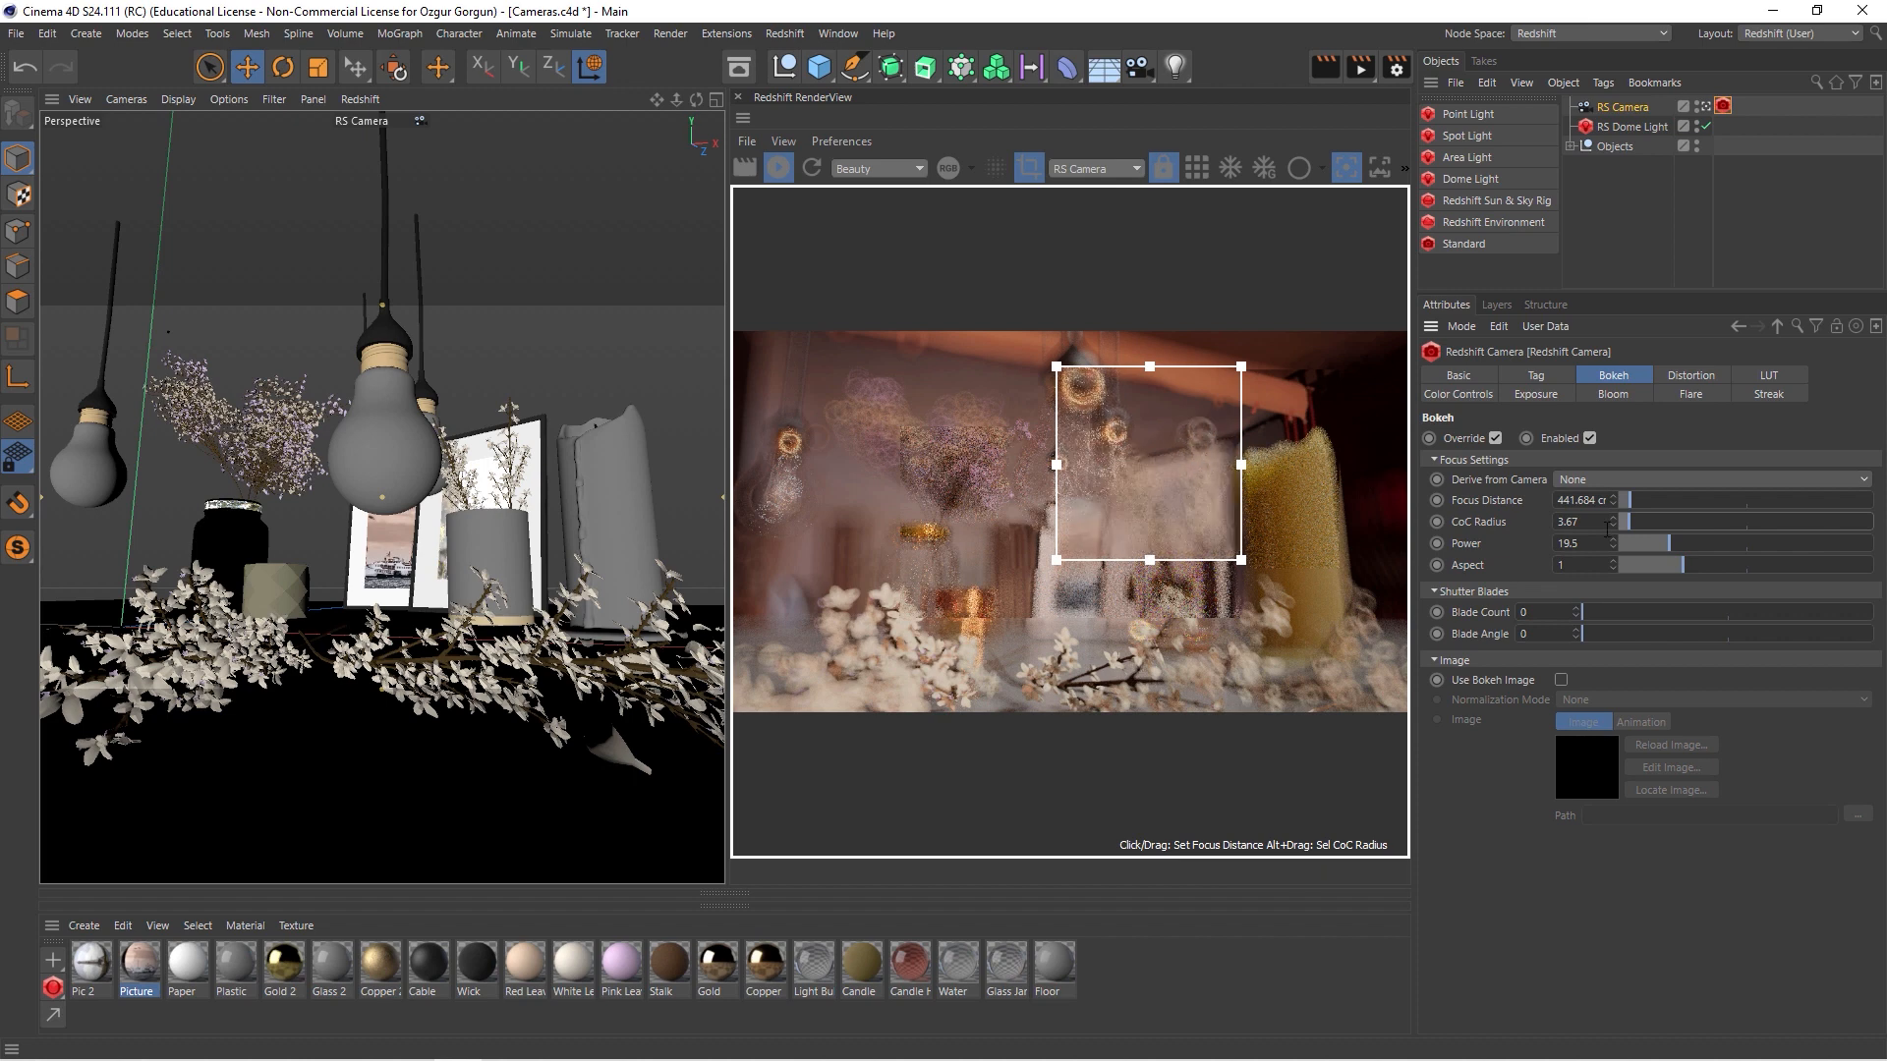
left_click_drag(1662, 549, 1625, 543)
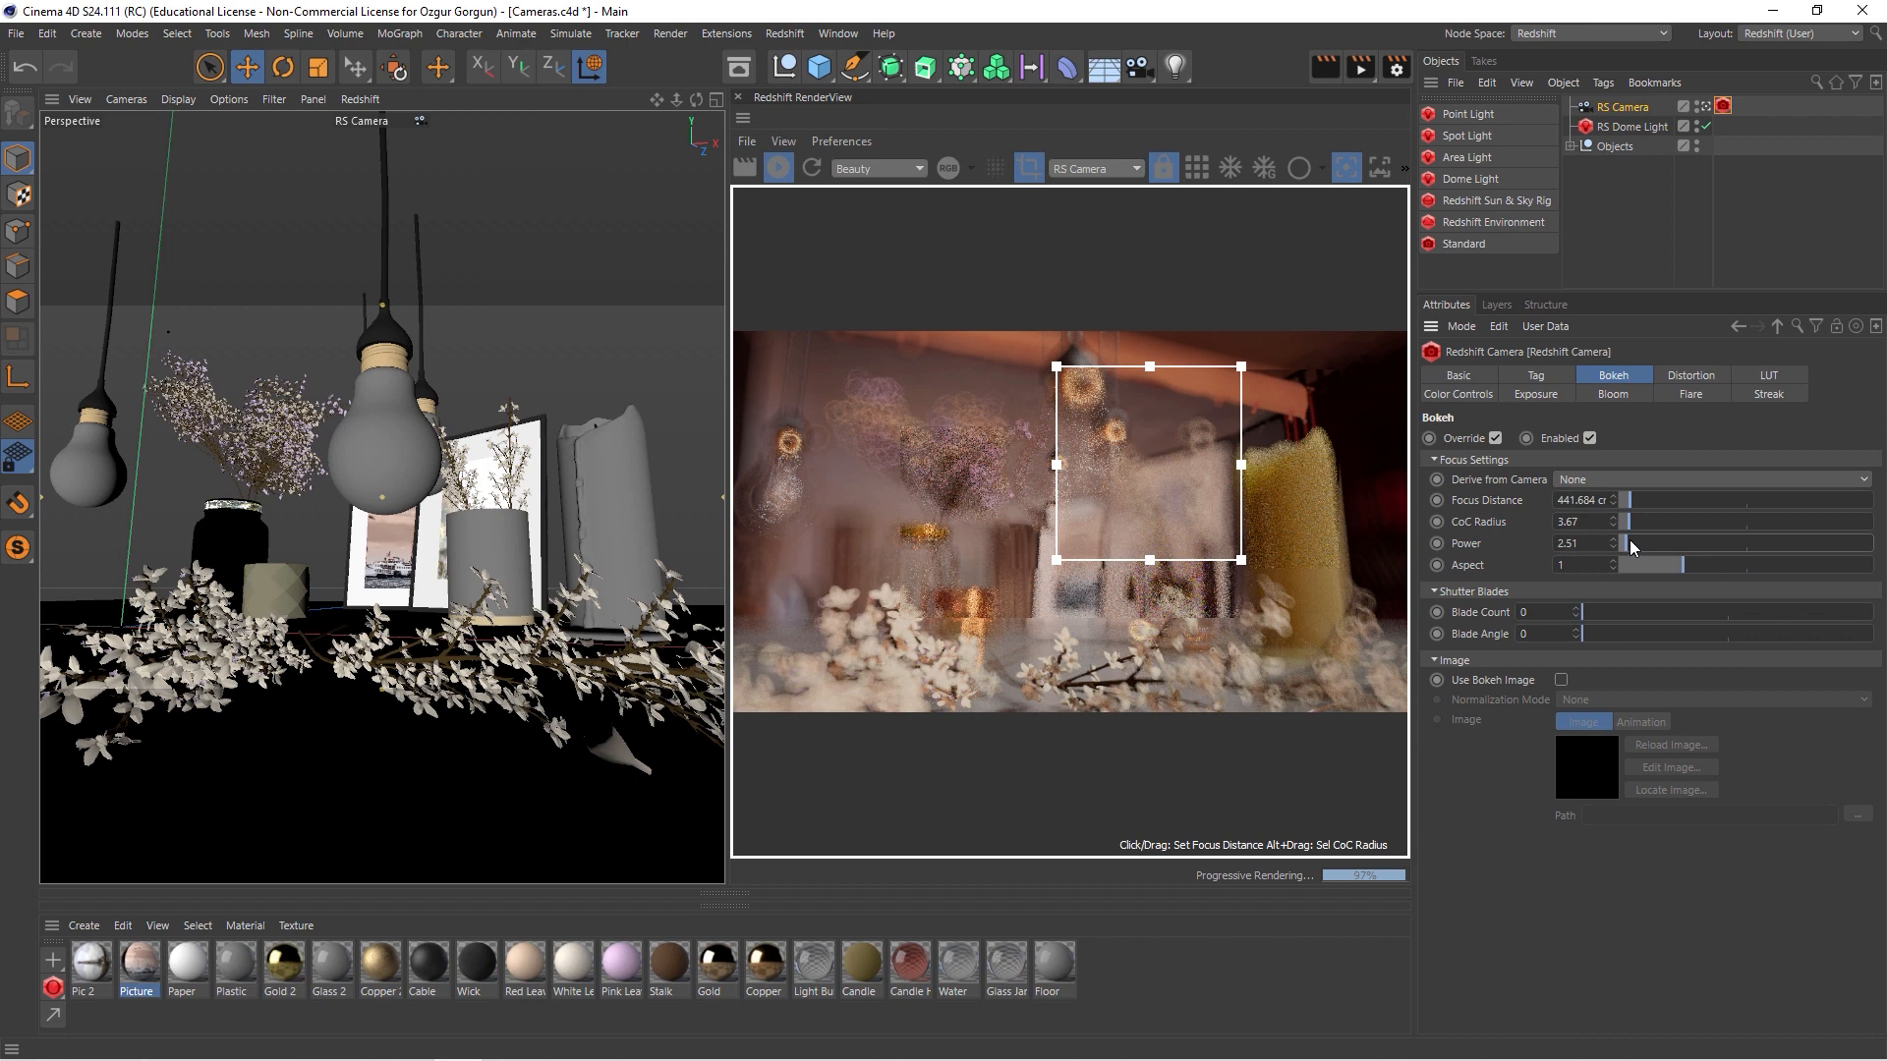
left_click_drag(1630, 540, 1606, 544)
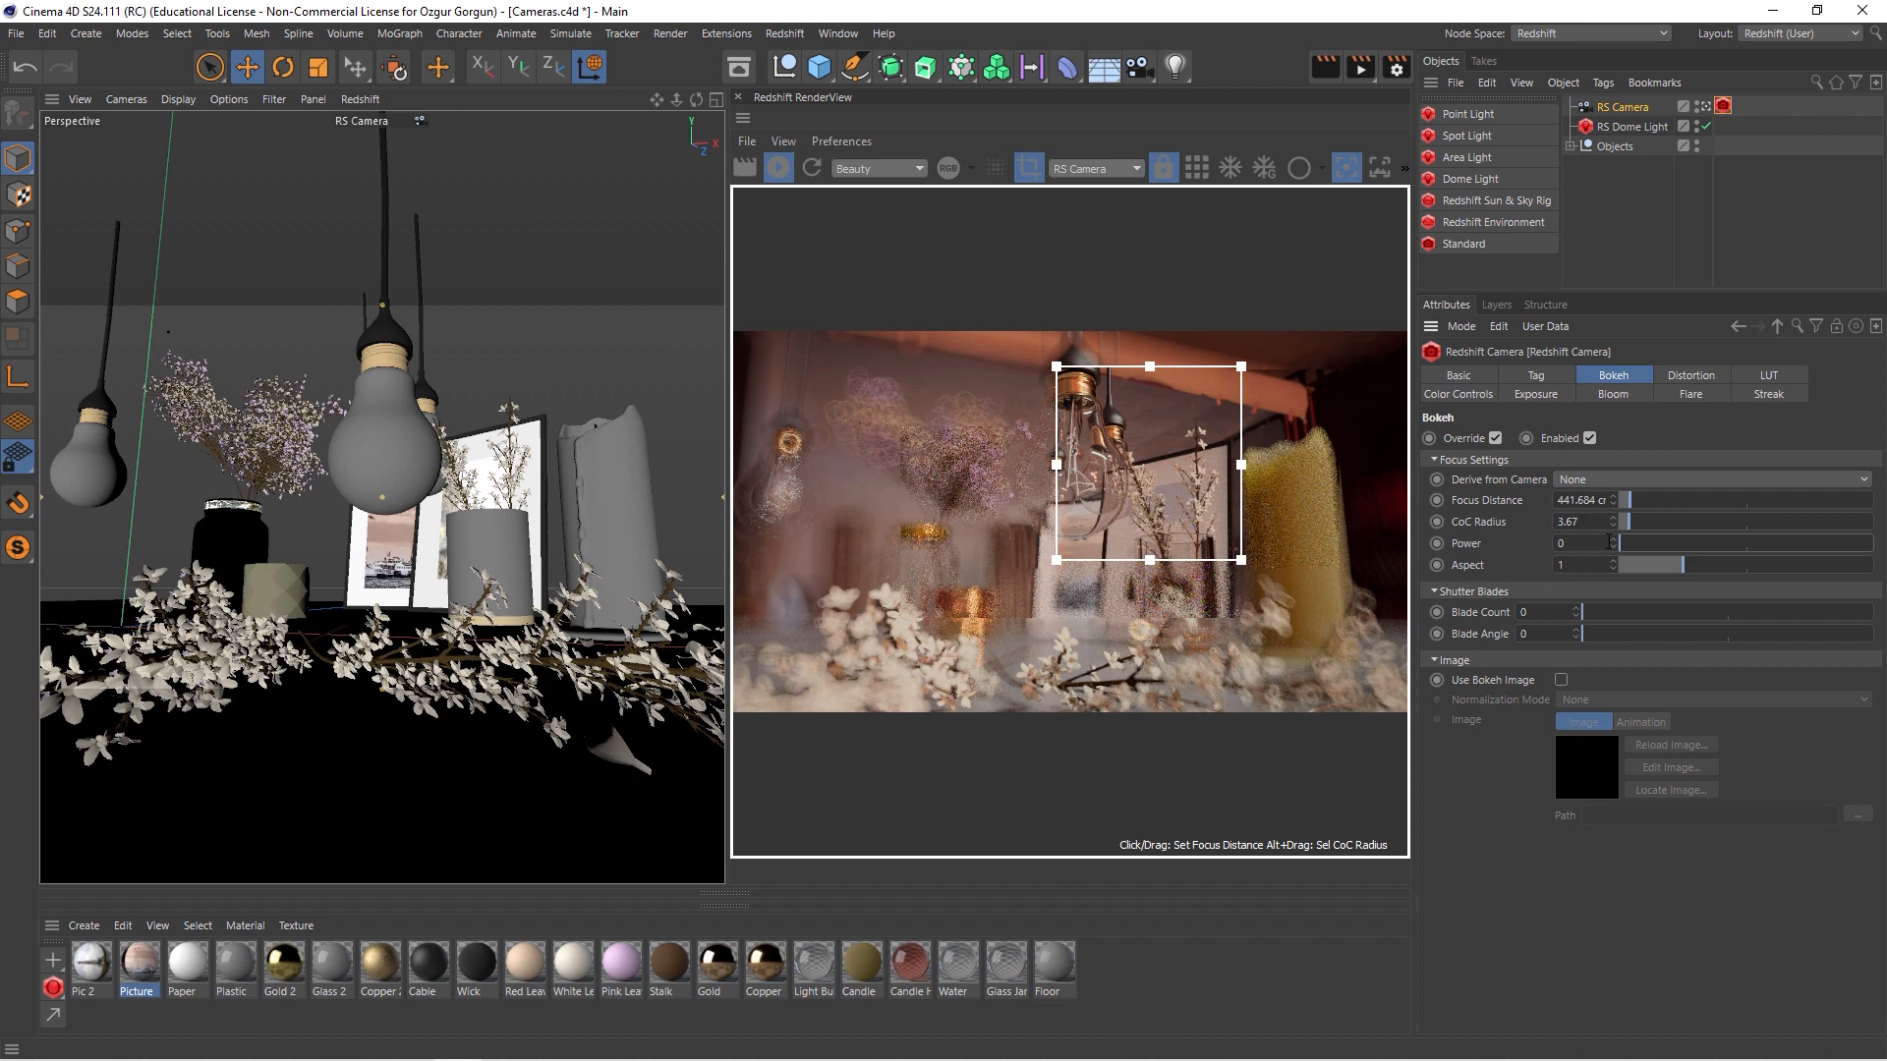
left_click_drag(1619, 540, 1629, 552)
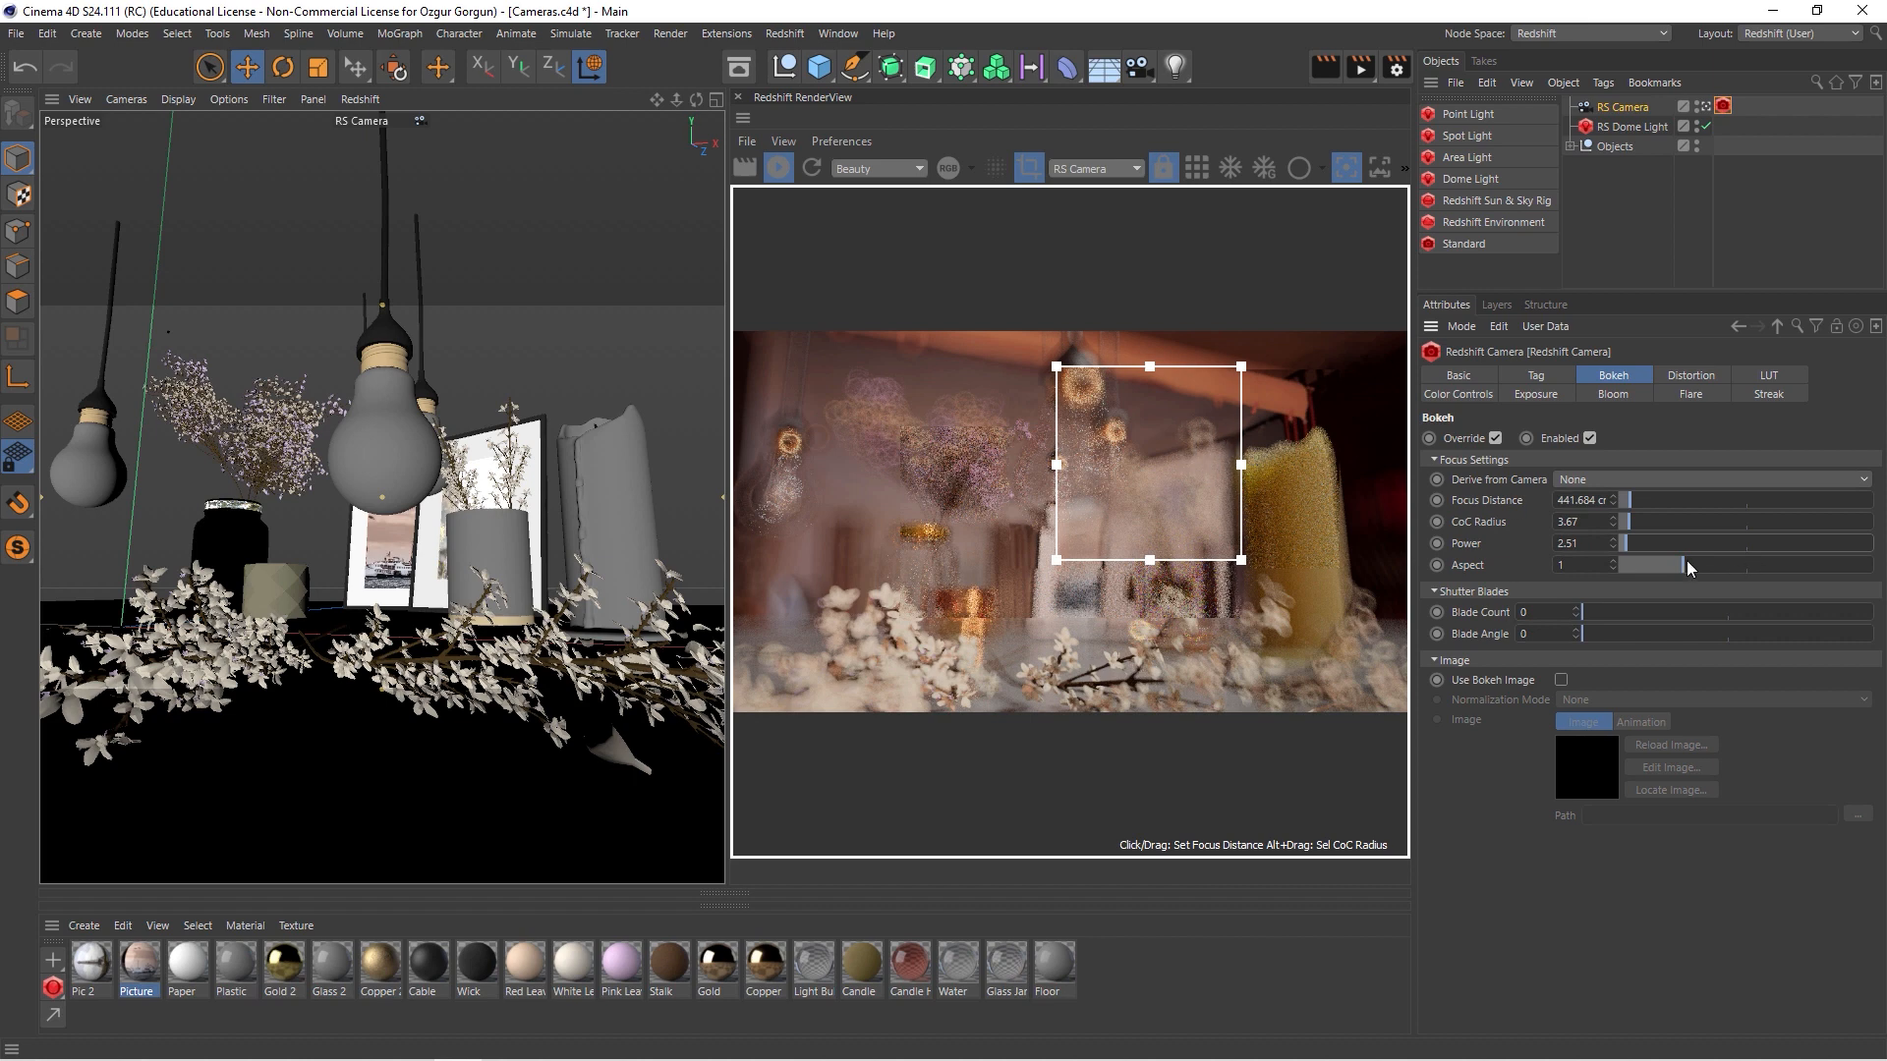
- Compare bokeh Aspect values of 1.81 and 0.42, turn off the render region and set the Aspect to 1.72
left_click_drag(1688, 564, 1733, 551)
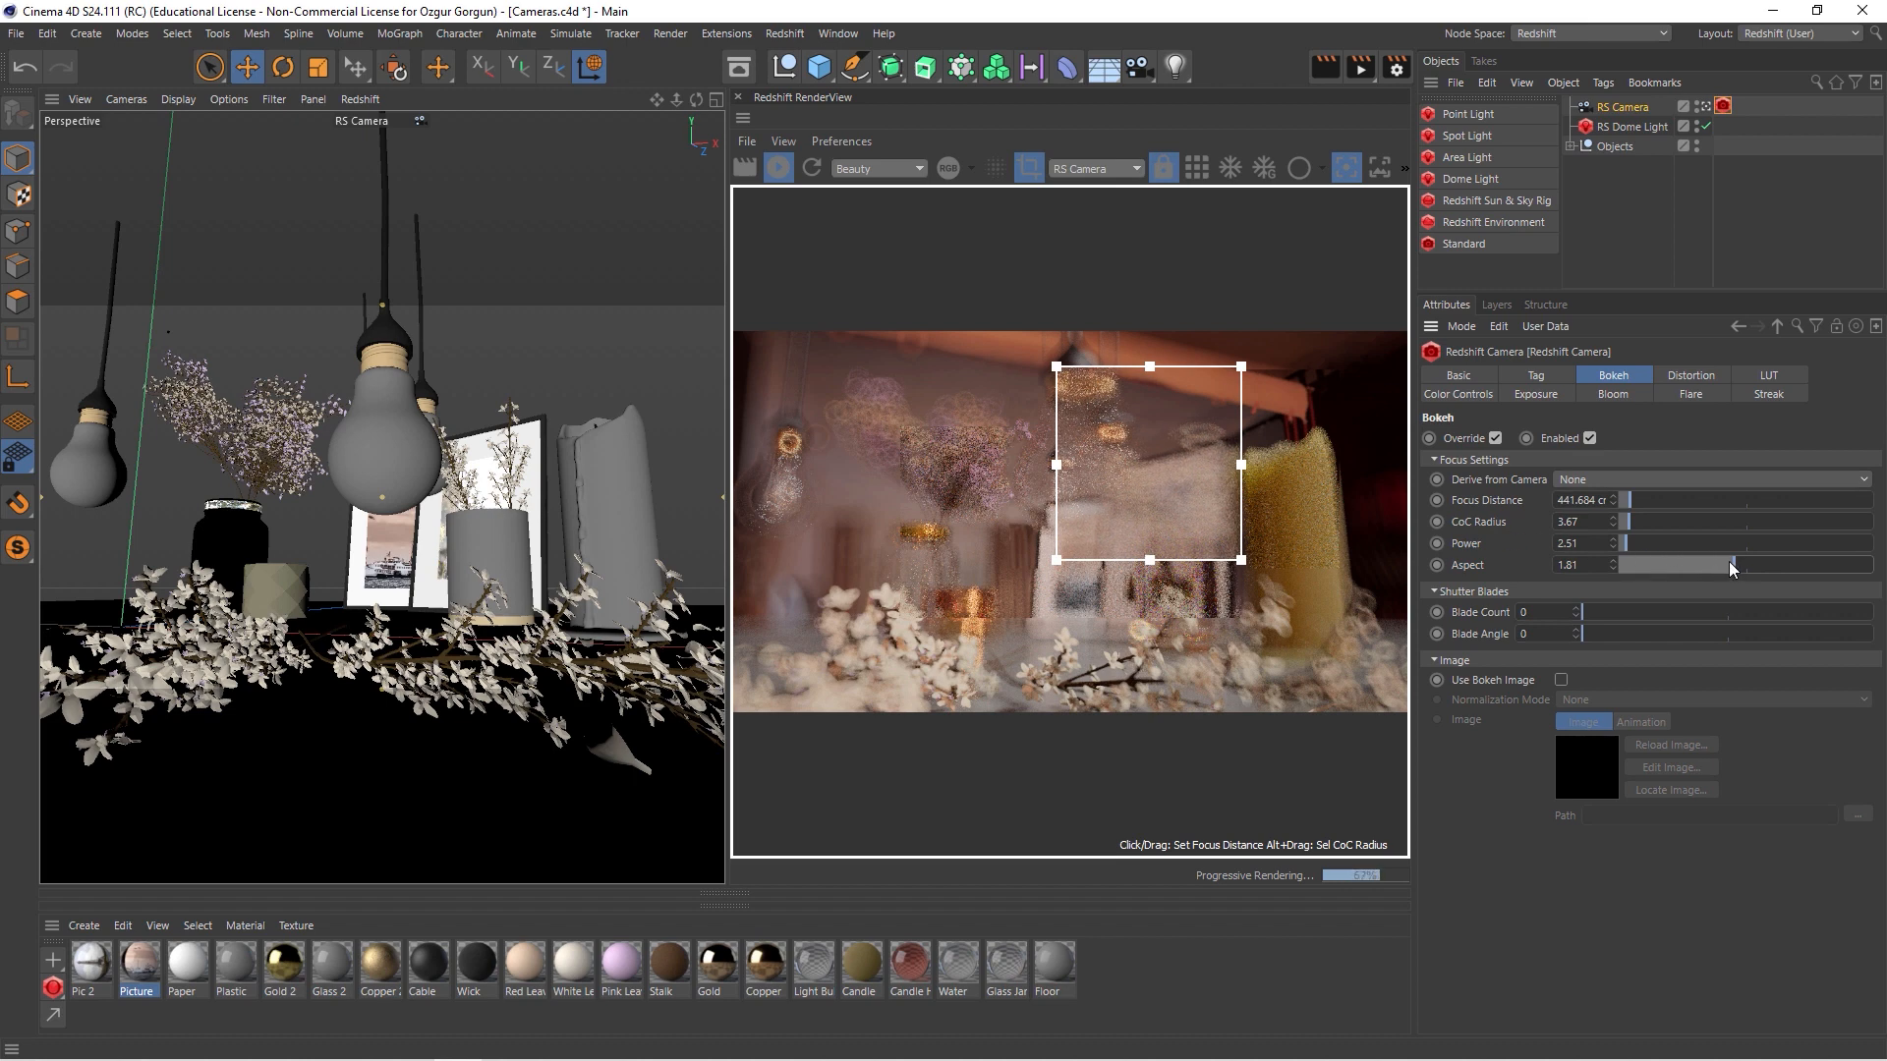
left_click_drag(1726, 562, 1630, 576)
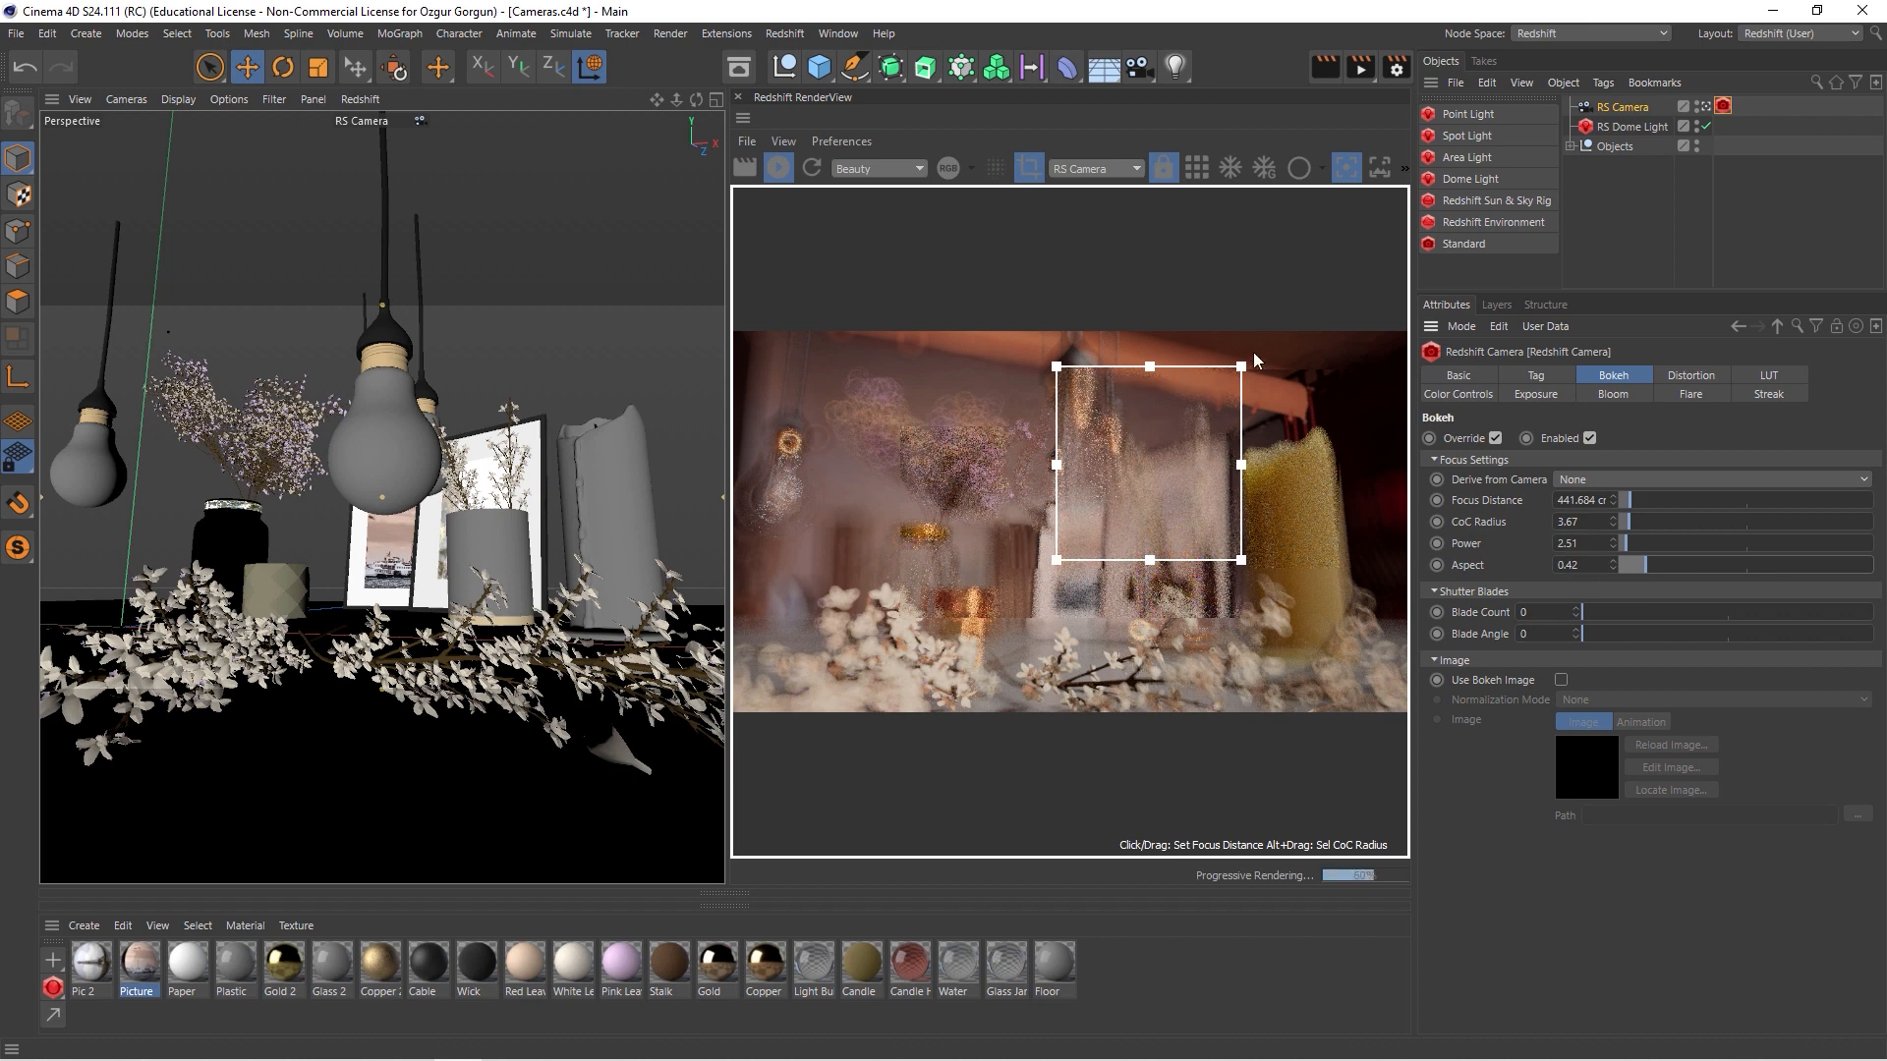
left_click(1032, 171)
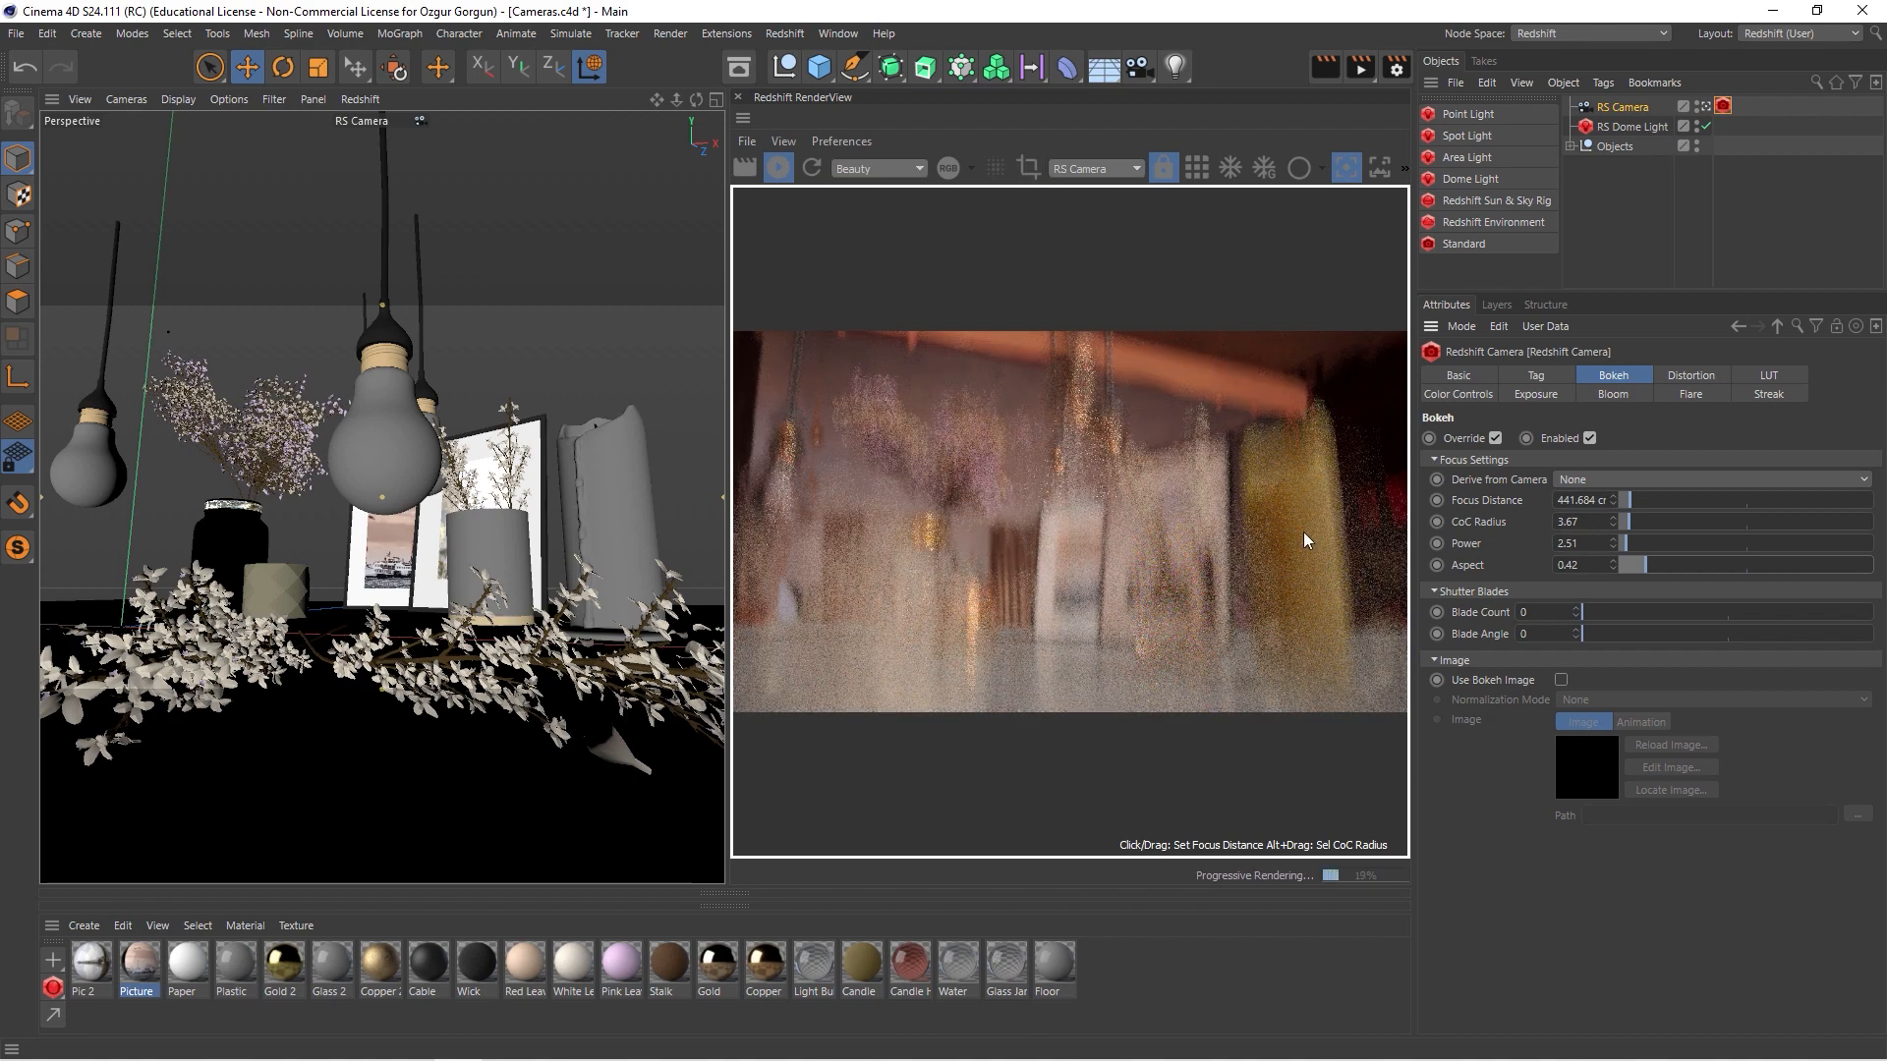
left_click_drag(1644, 565, 1730, 566)
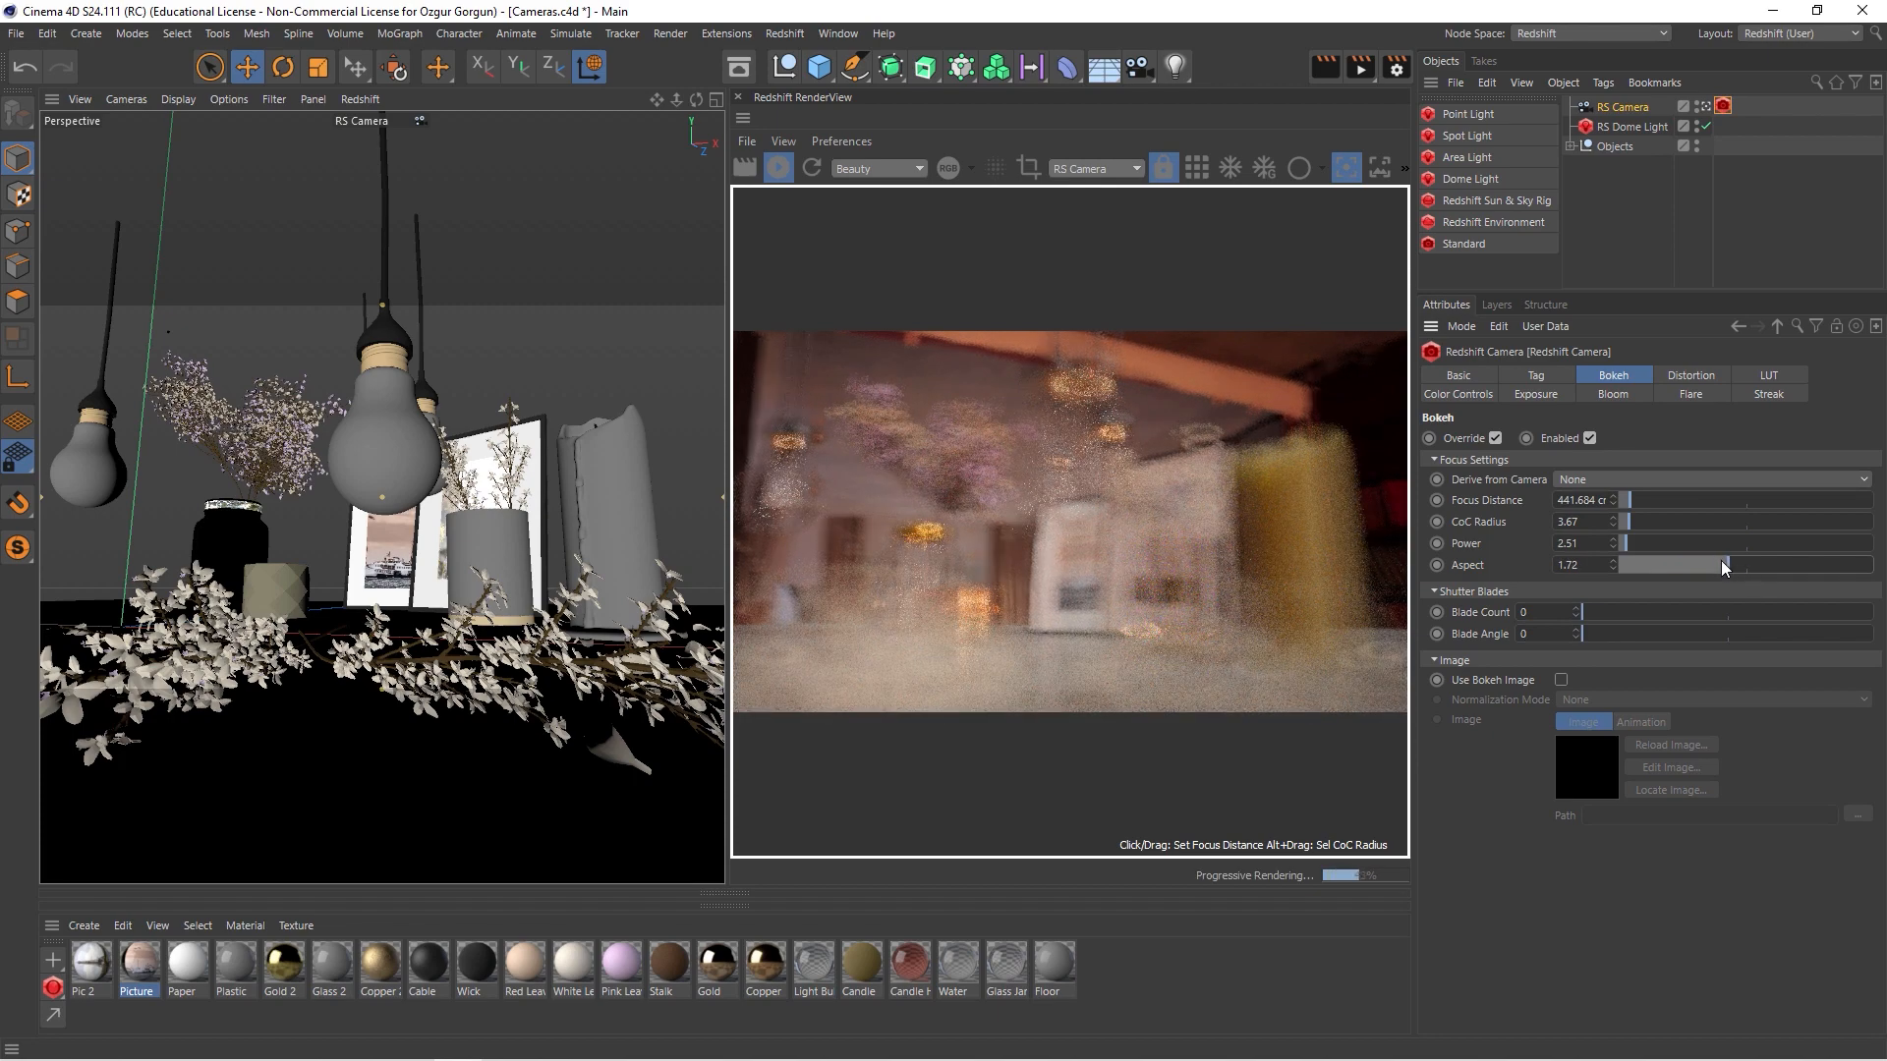
- Reset the camera tag's bokeh Aspect to 1
left_click(1568, 562)
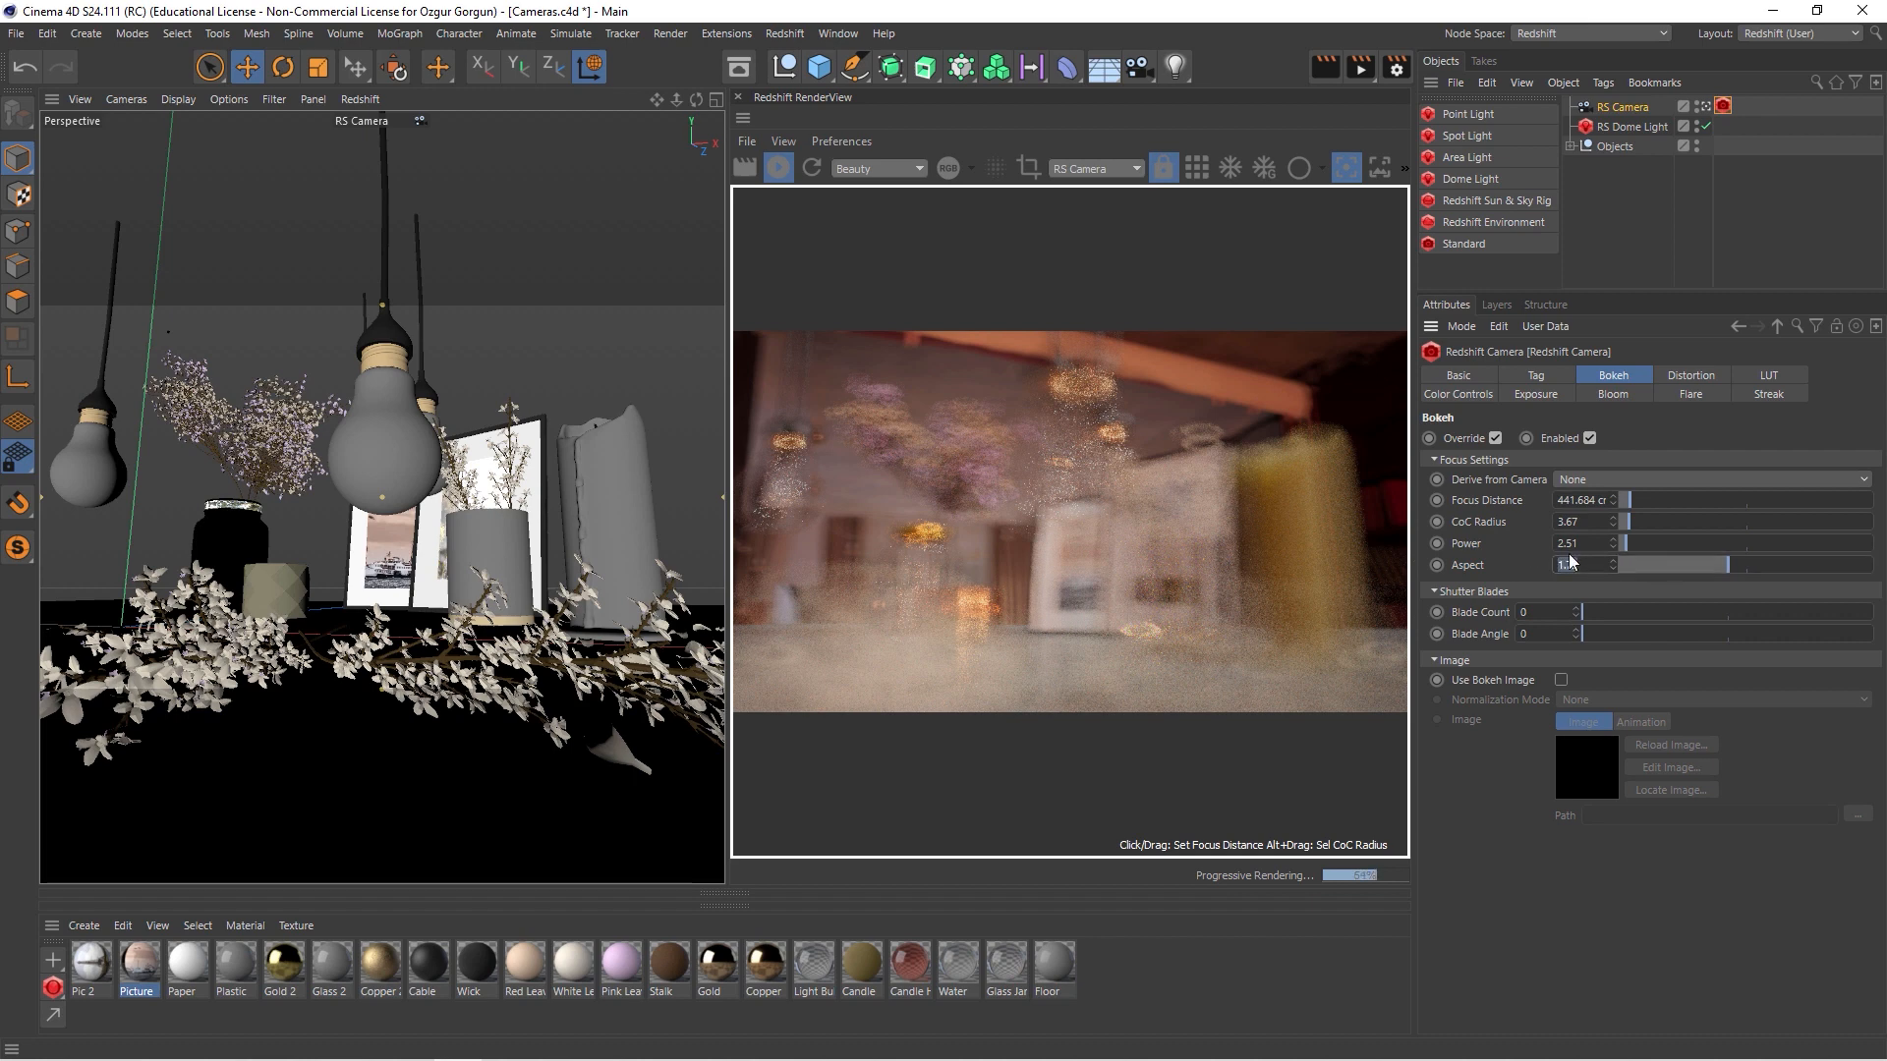
key("Return")
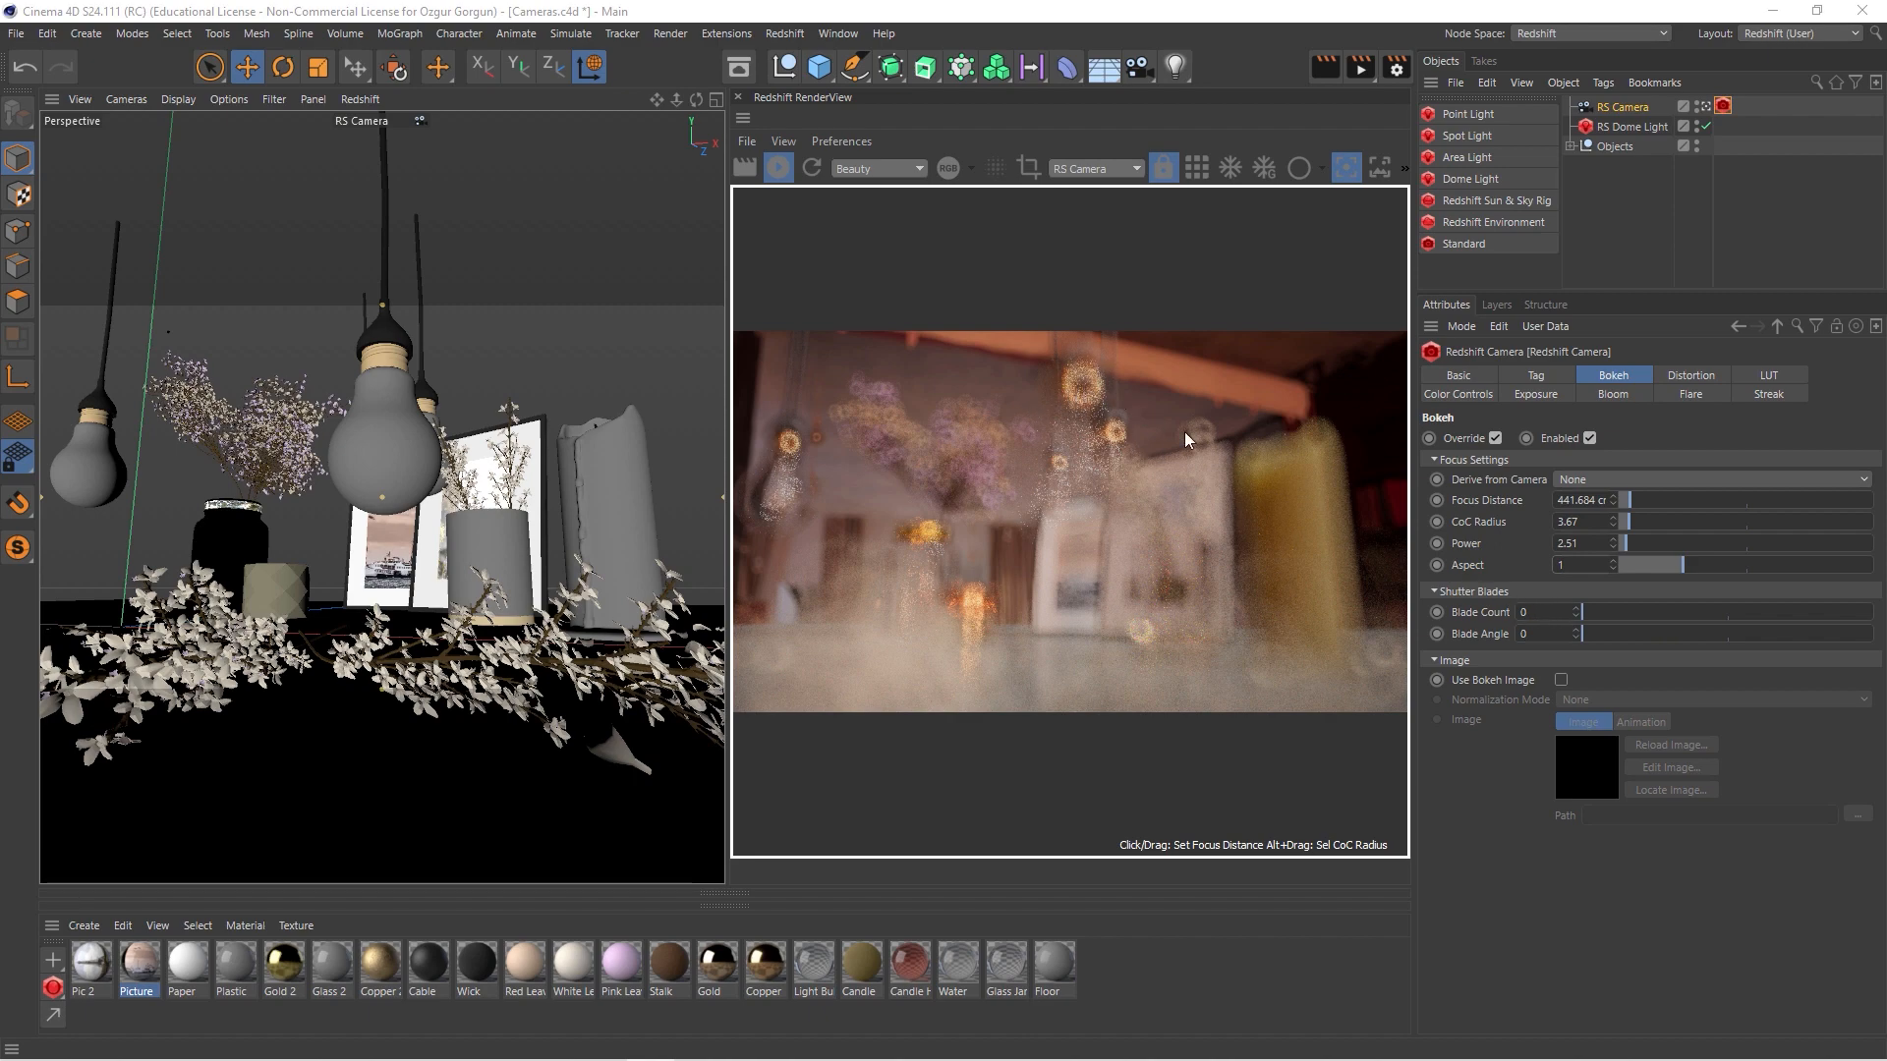
- Compare shutter Blade Count values of 3, 4 and 5, settle on 6, and set the Blade Angle to 0.03
left_click(1576, 606)
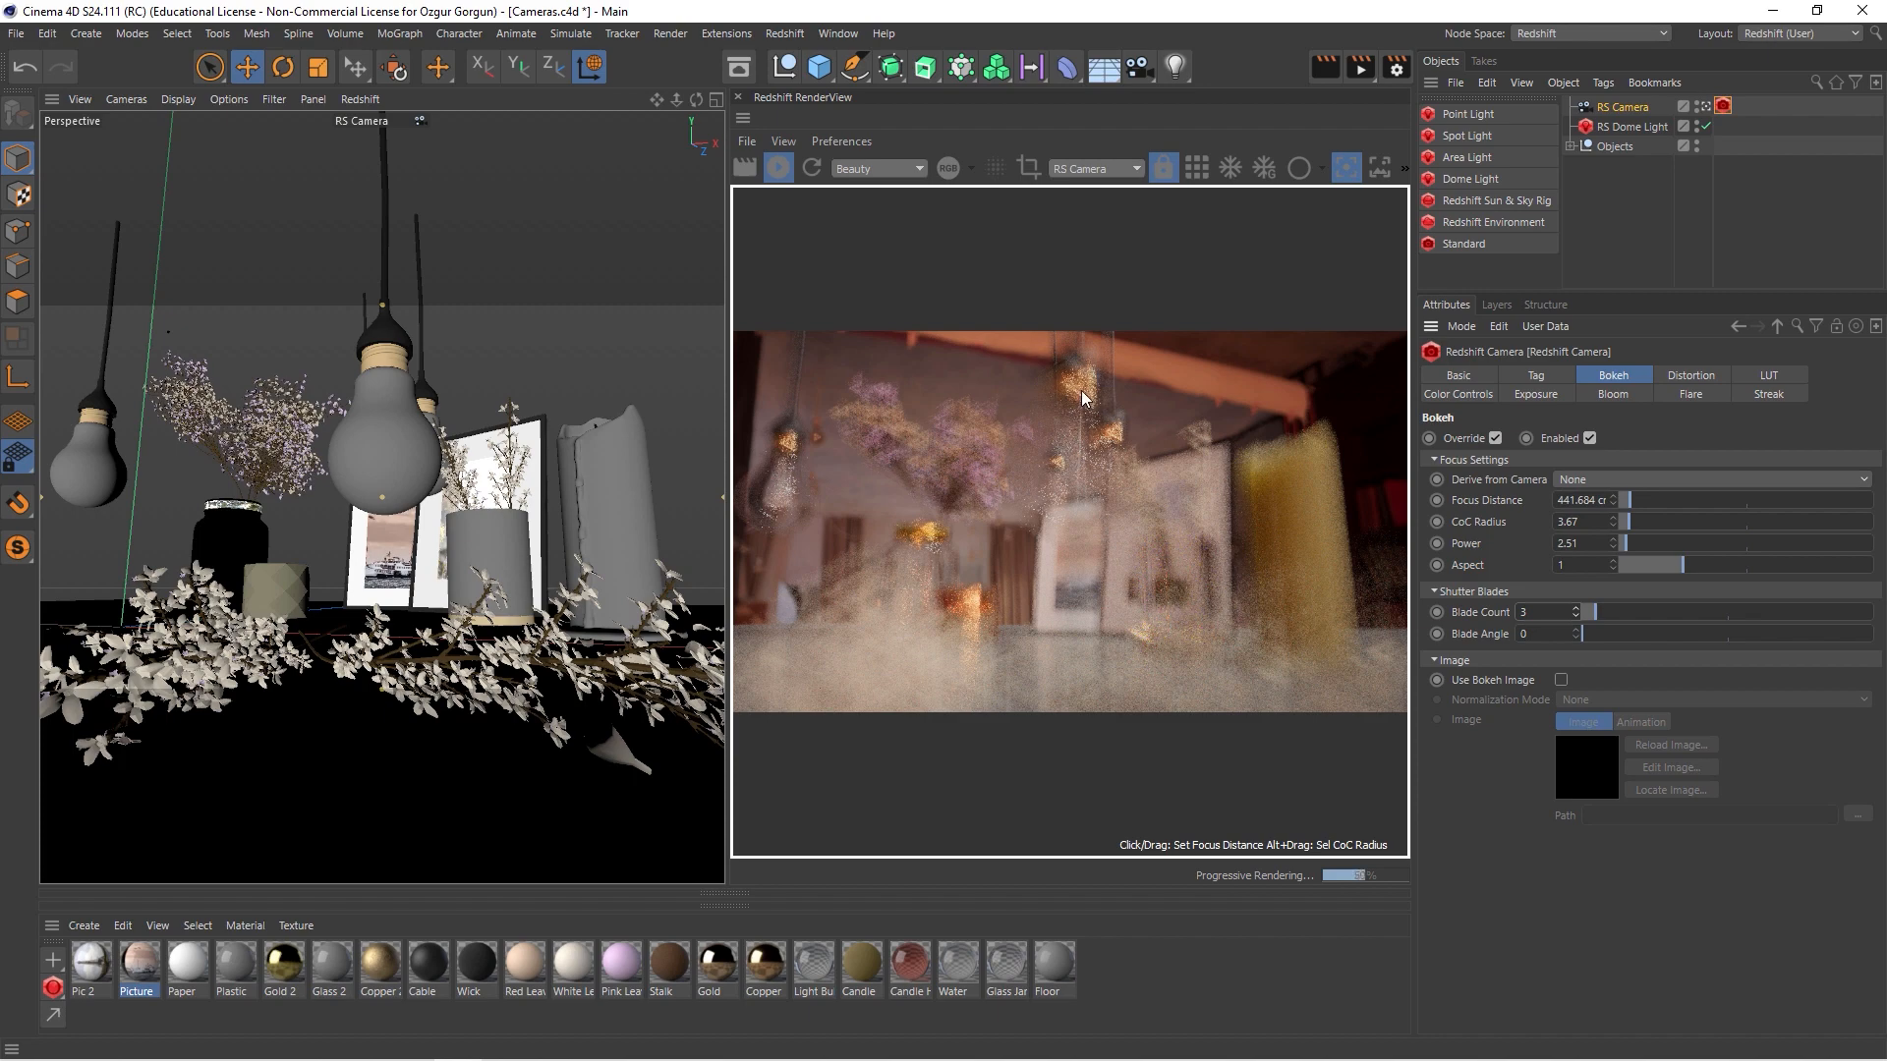
left_click(1576, 608)
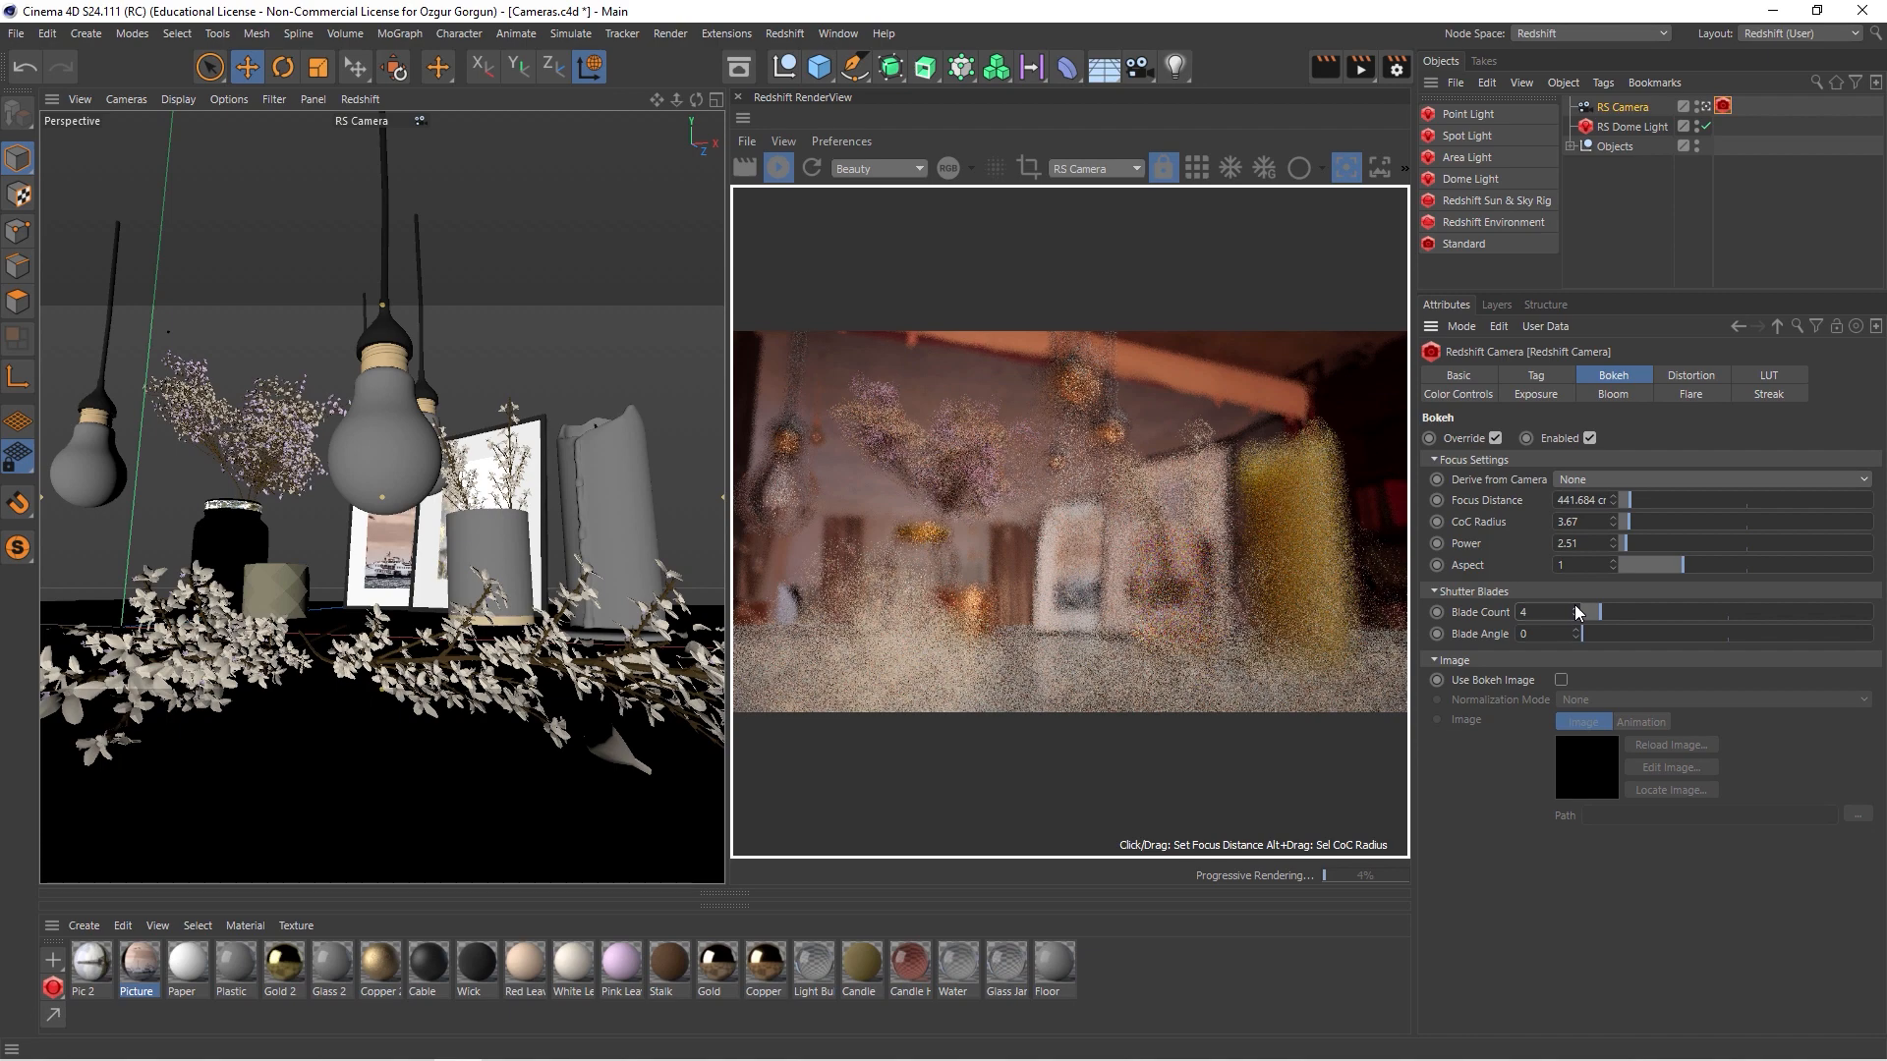
left_click(1575, 607)
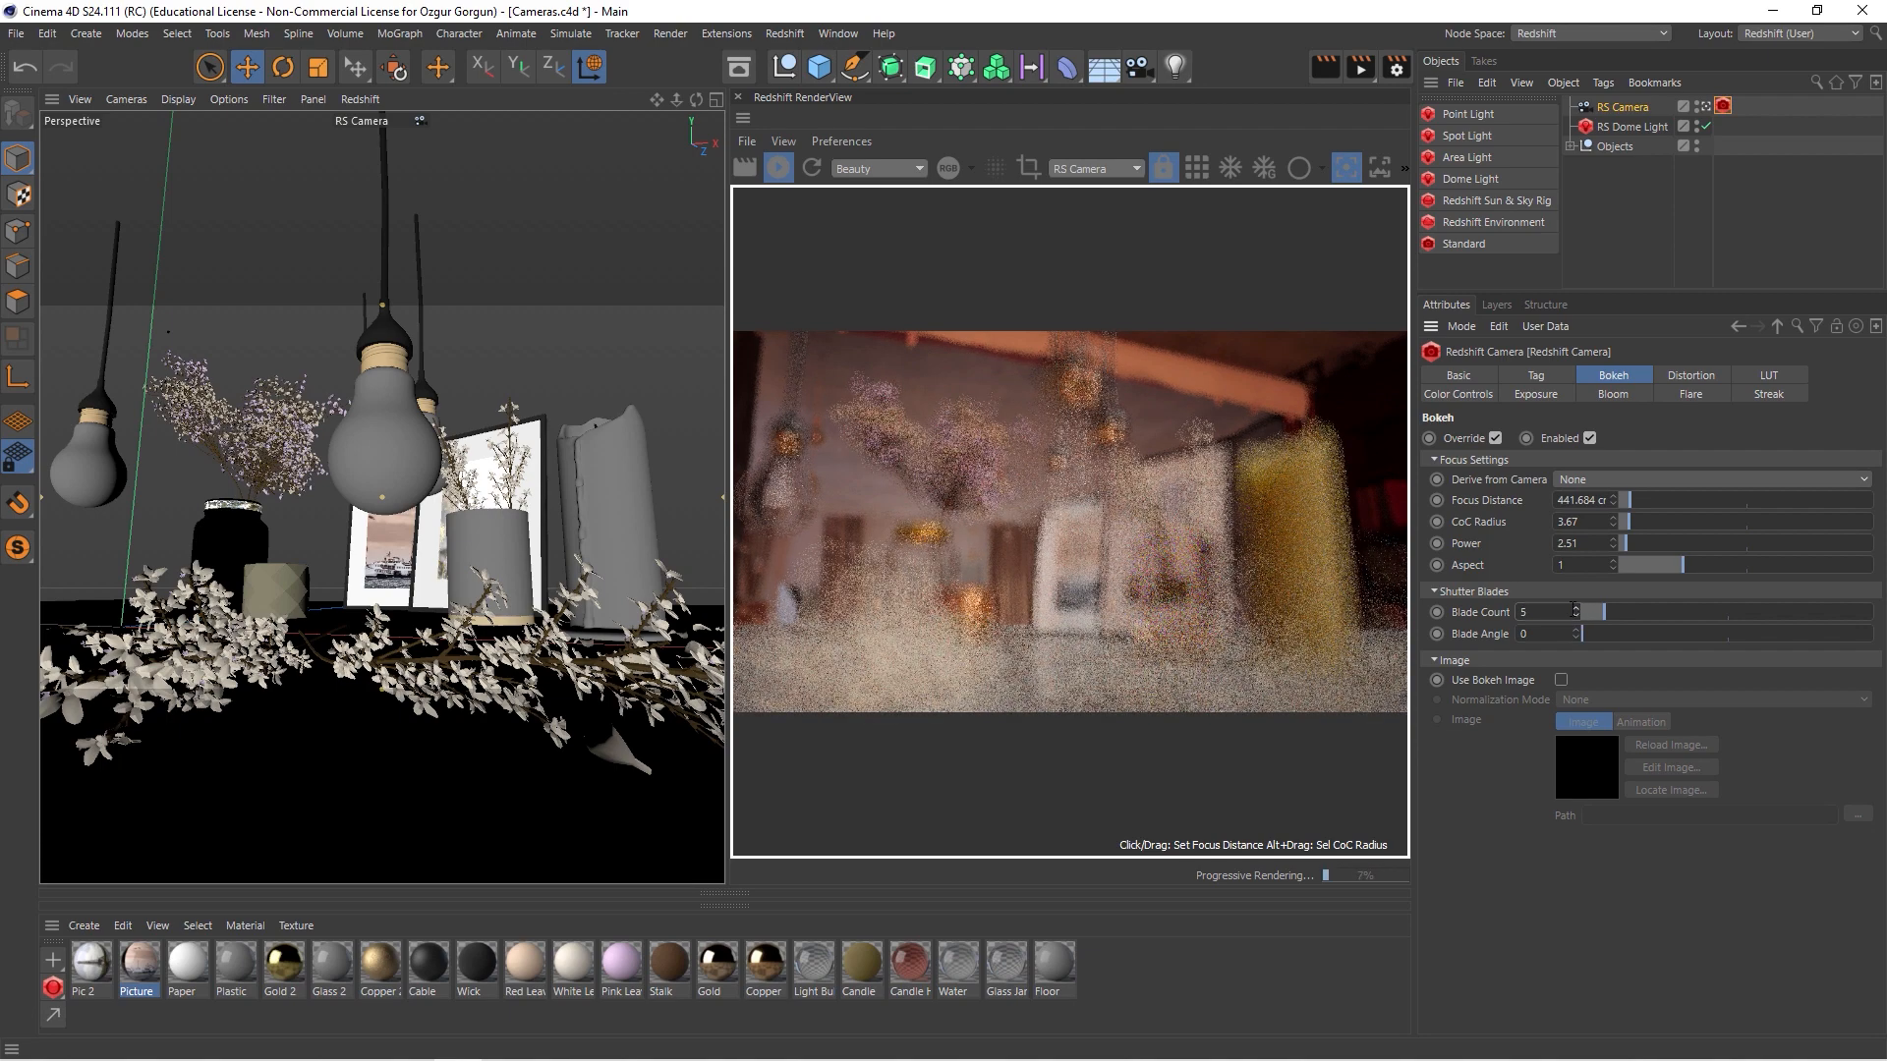
left_click(1575, 607)
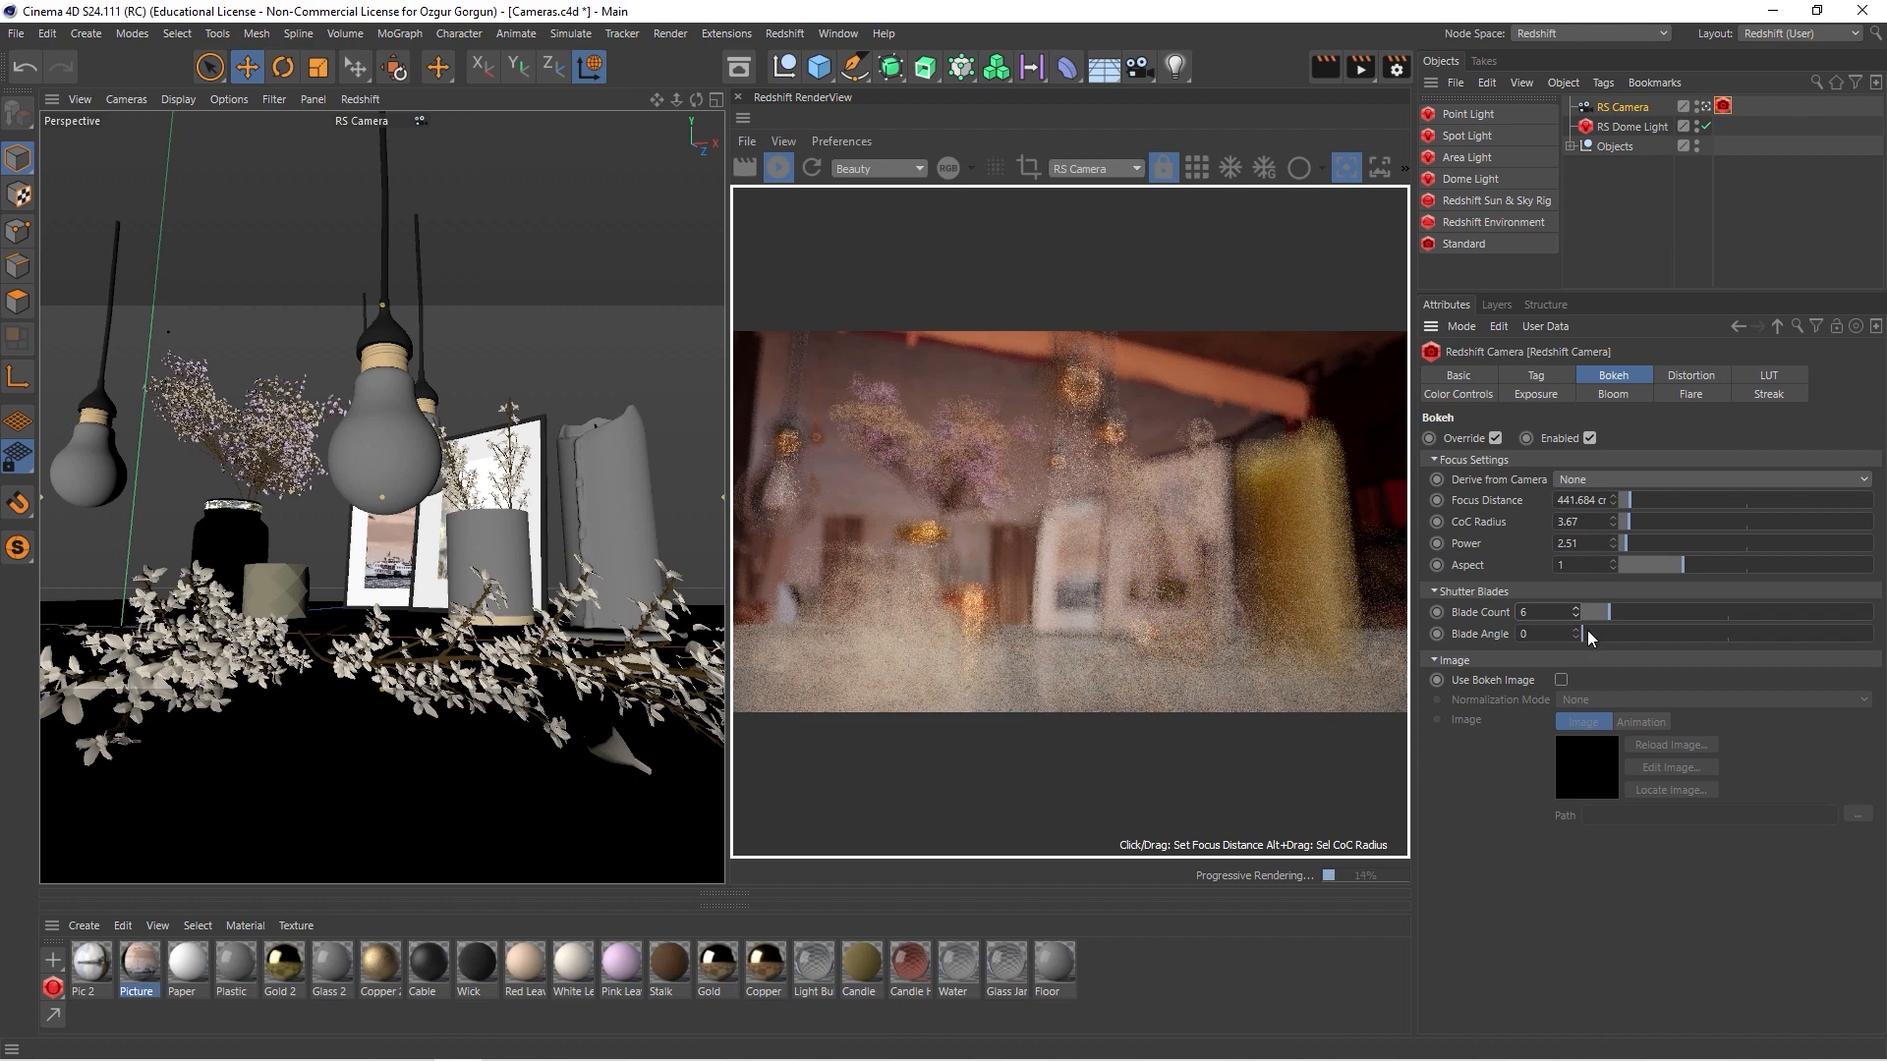
left_click_drag(1584, 632, 1589, 633)
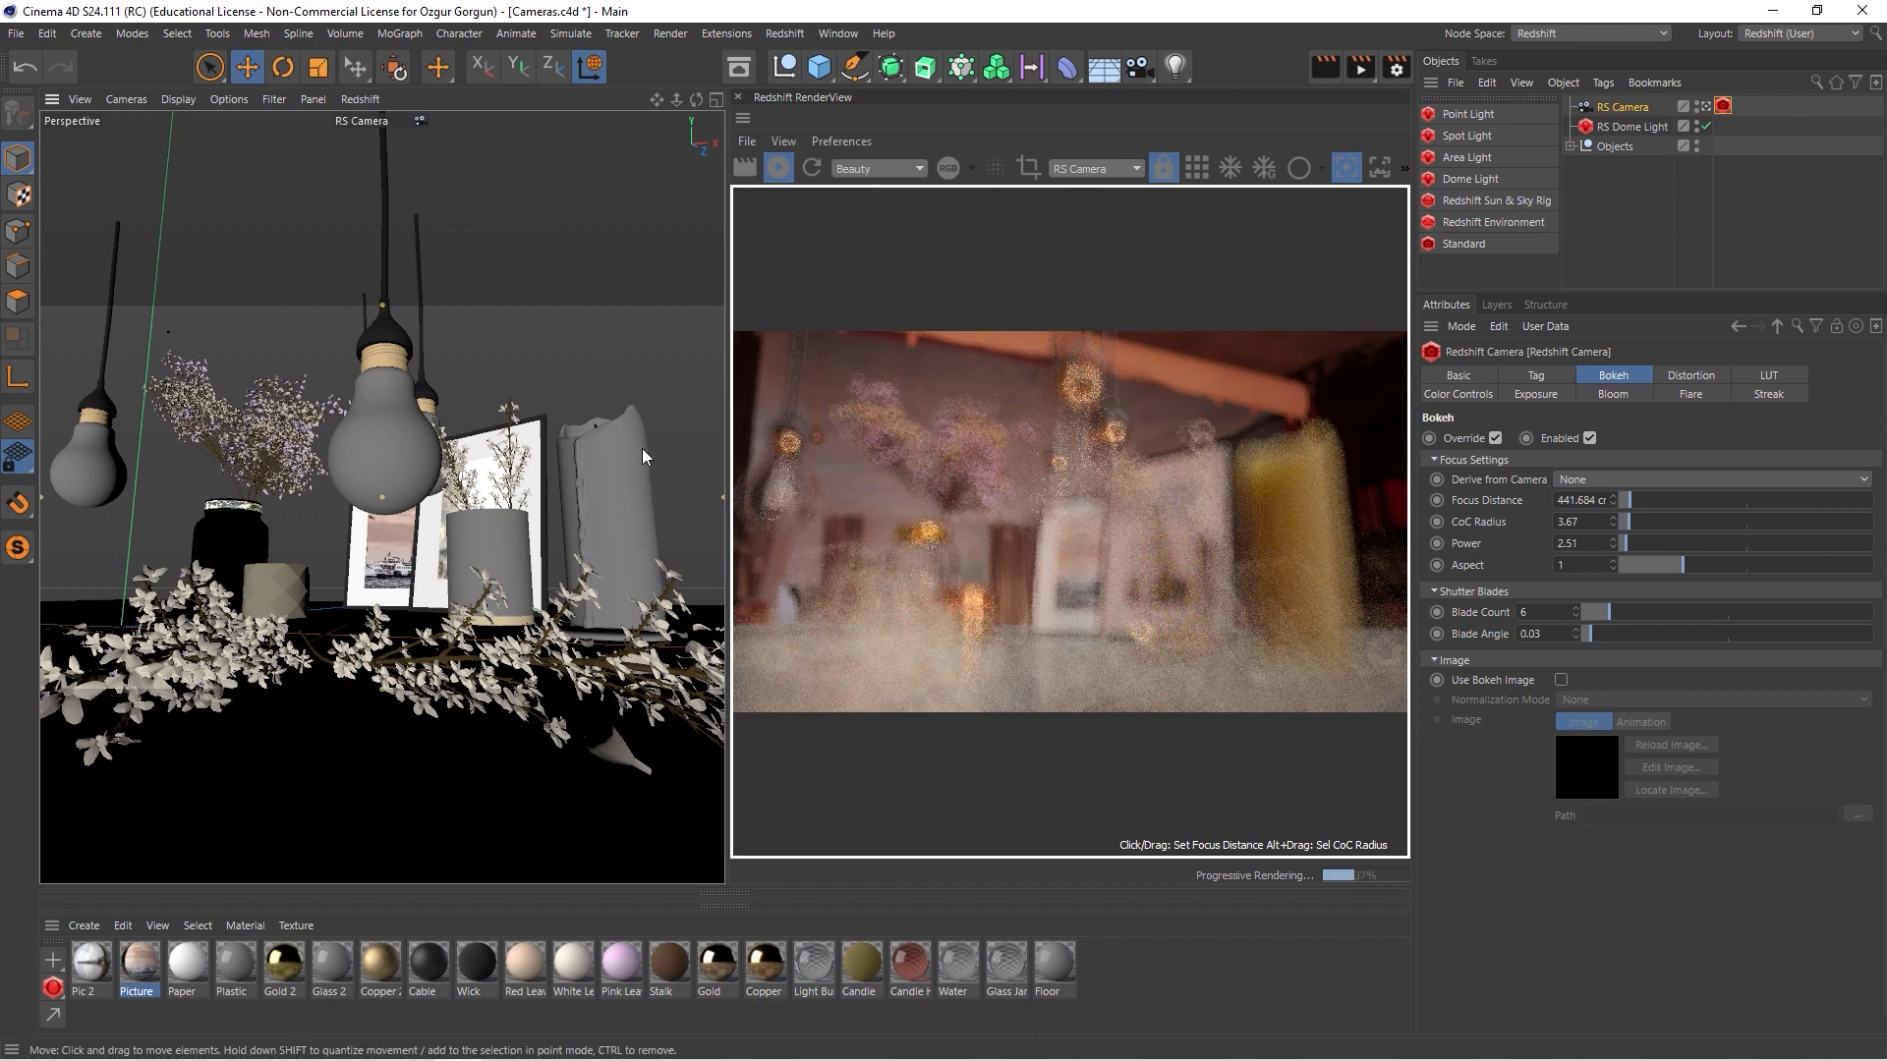
- Point the camera towards the room's bright background lights, lower the bokeh Power to 1.35 and raise the CoC Radius to 12.55
mouse_move(639, 526)
left_mouse_down("alt")
mouse_move(604, 546)
mouse_move(581, 528)
mouse_move(617, 706)
mouse_move(540, 633)
mouse_move(650, 532)
left_mouse_up("alt")
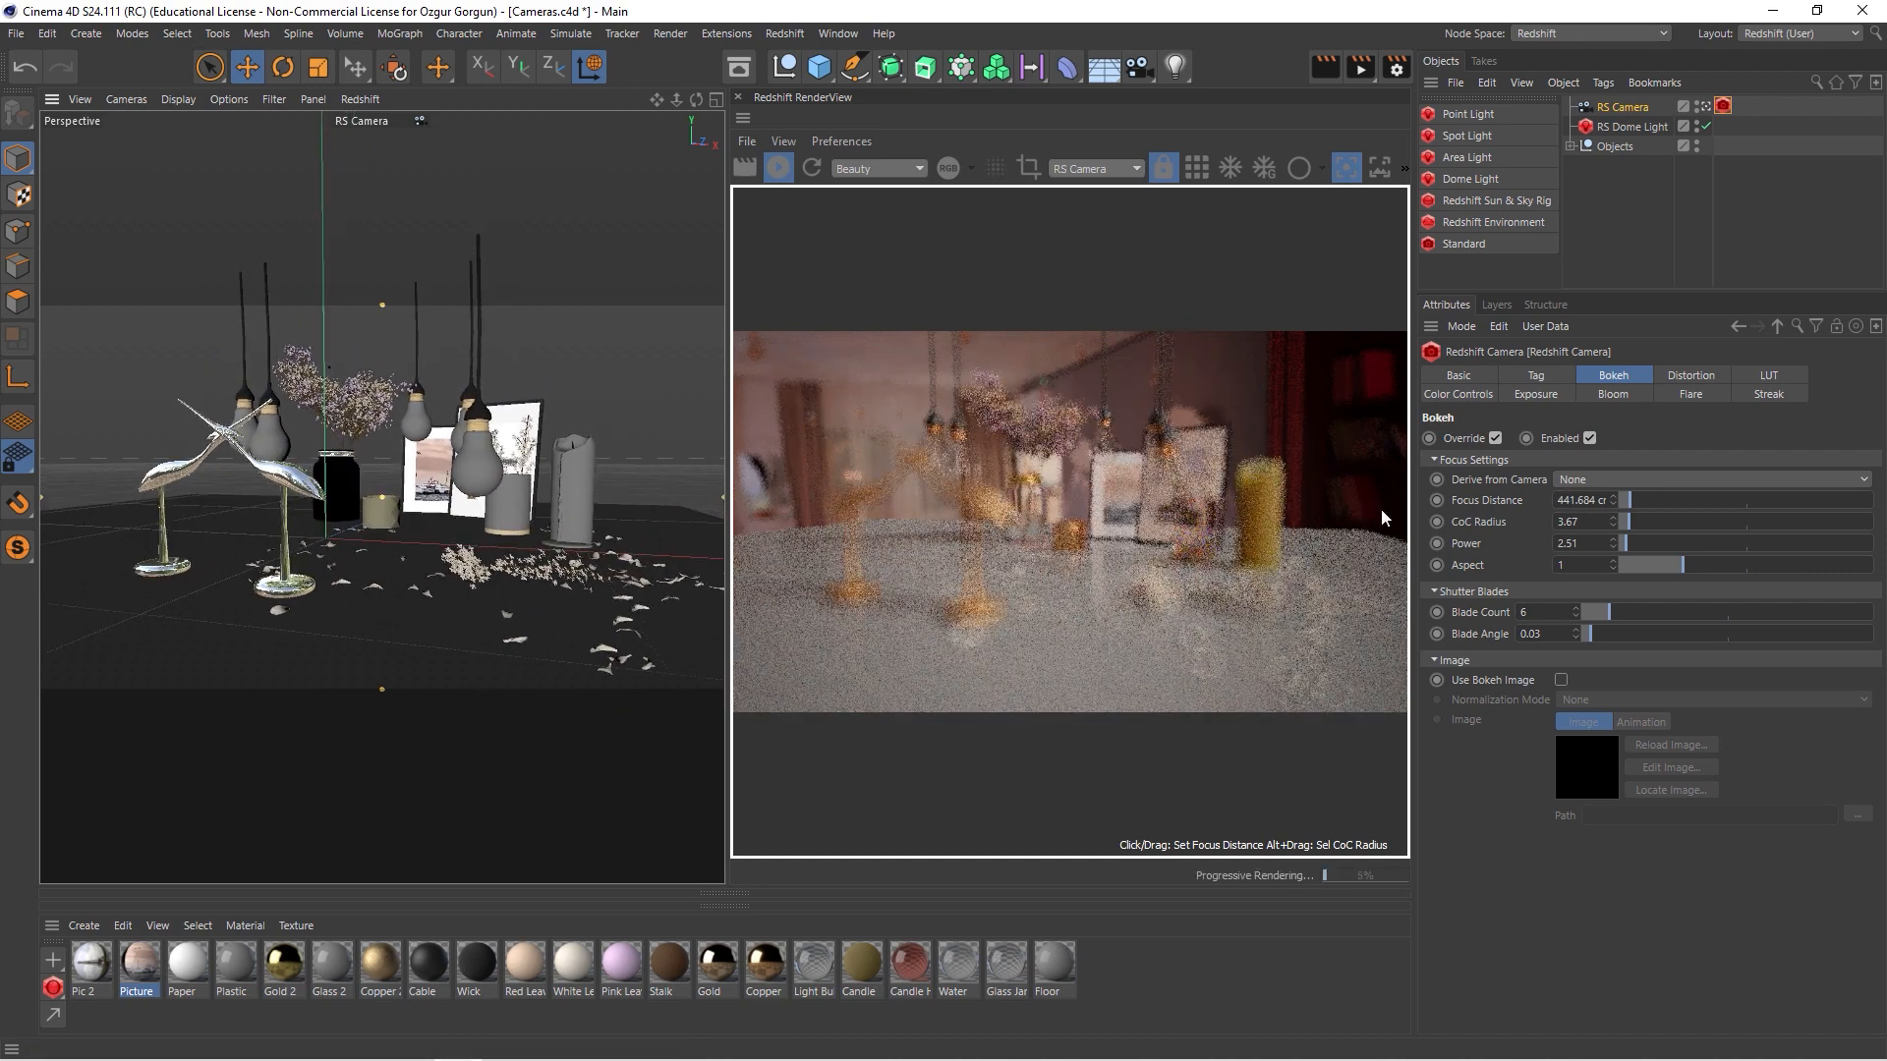
left_click_drag(1629, 517, 1636, 519)
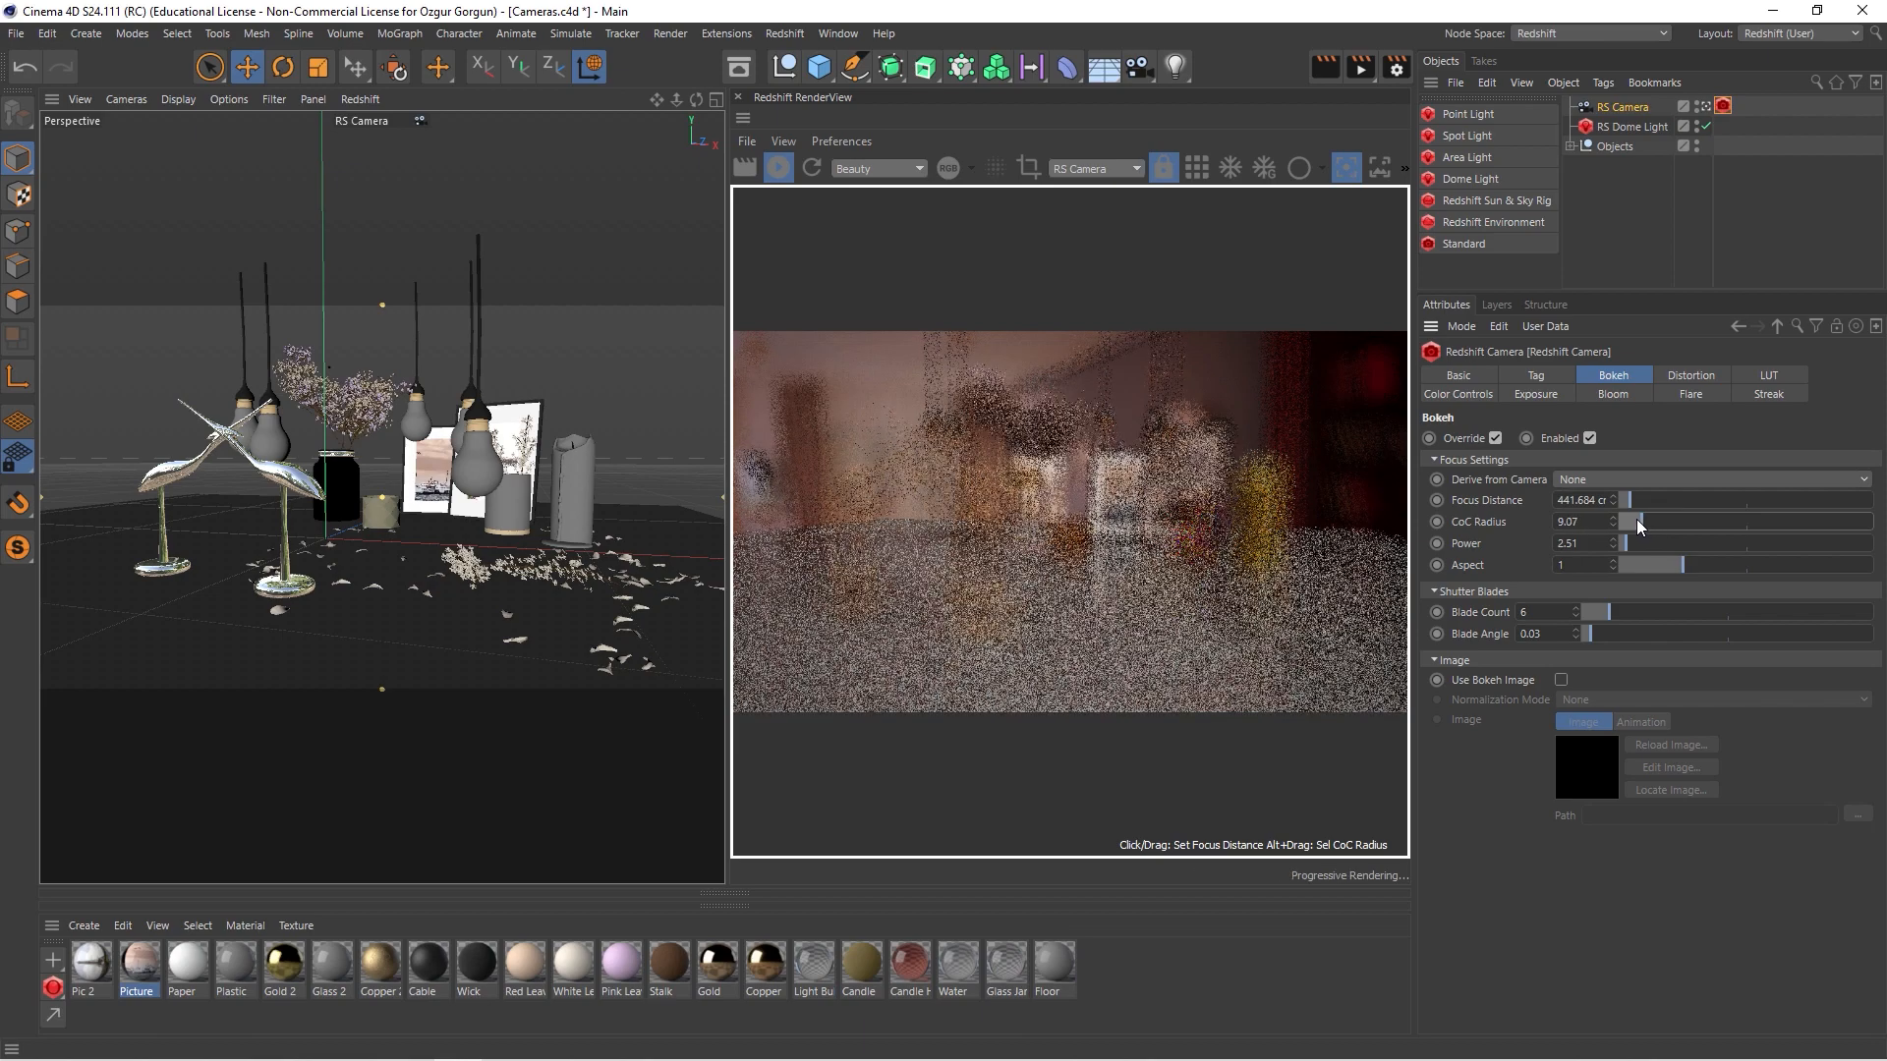
mouse_move(510, 441)
left_mouse_down("alt")
mouse_move(565, 434)
mouse_move(447, 504)
mouse_move(582, 482)
mouse_move(398, 546)
mouse_move(591, 518)
left_mouse_up("alt")
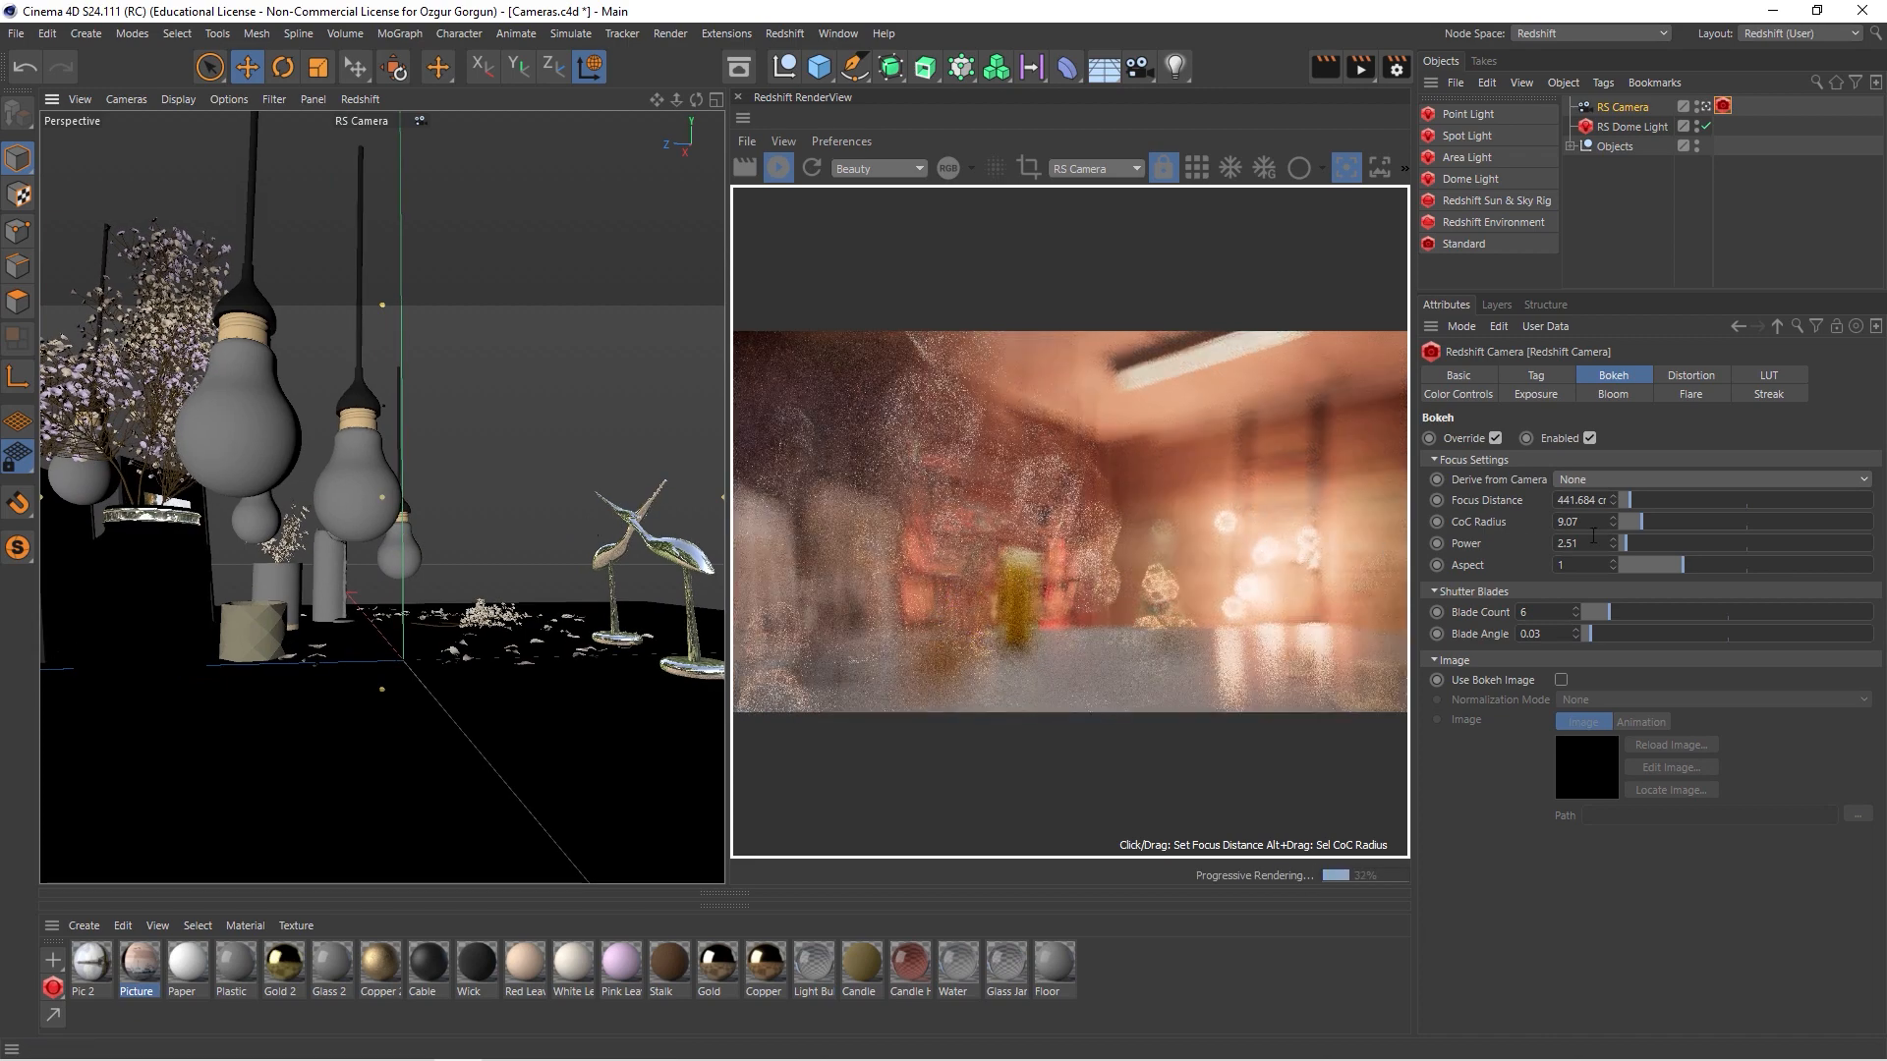
left_click_drag(1641, 543, 1624, 545)
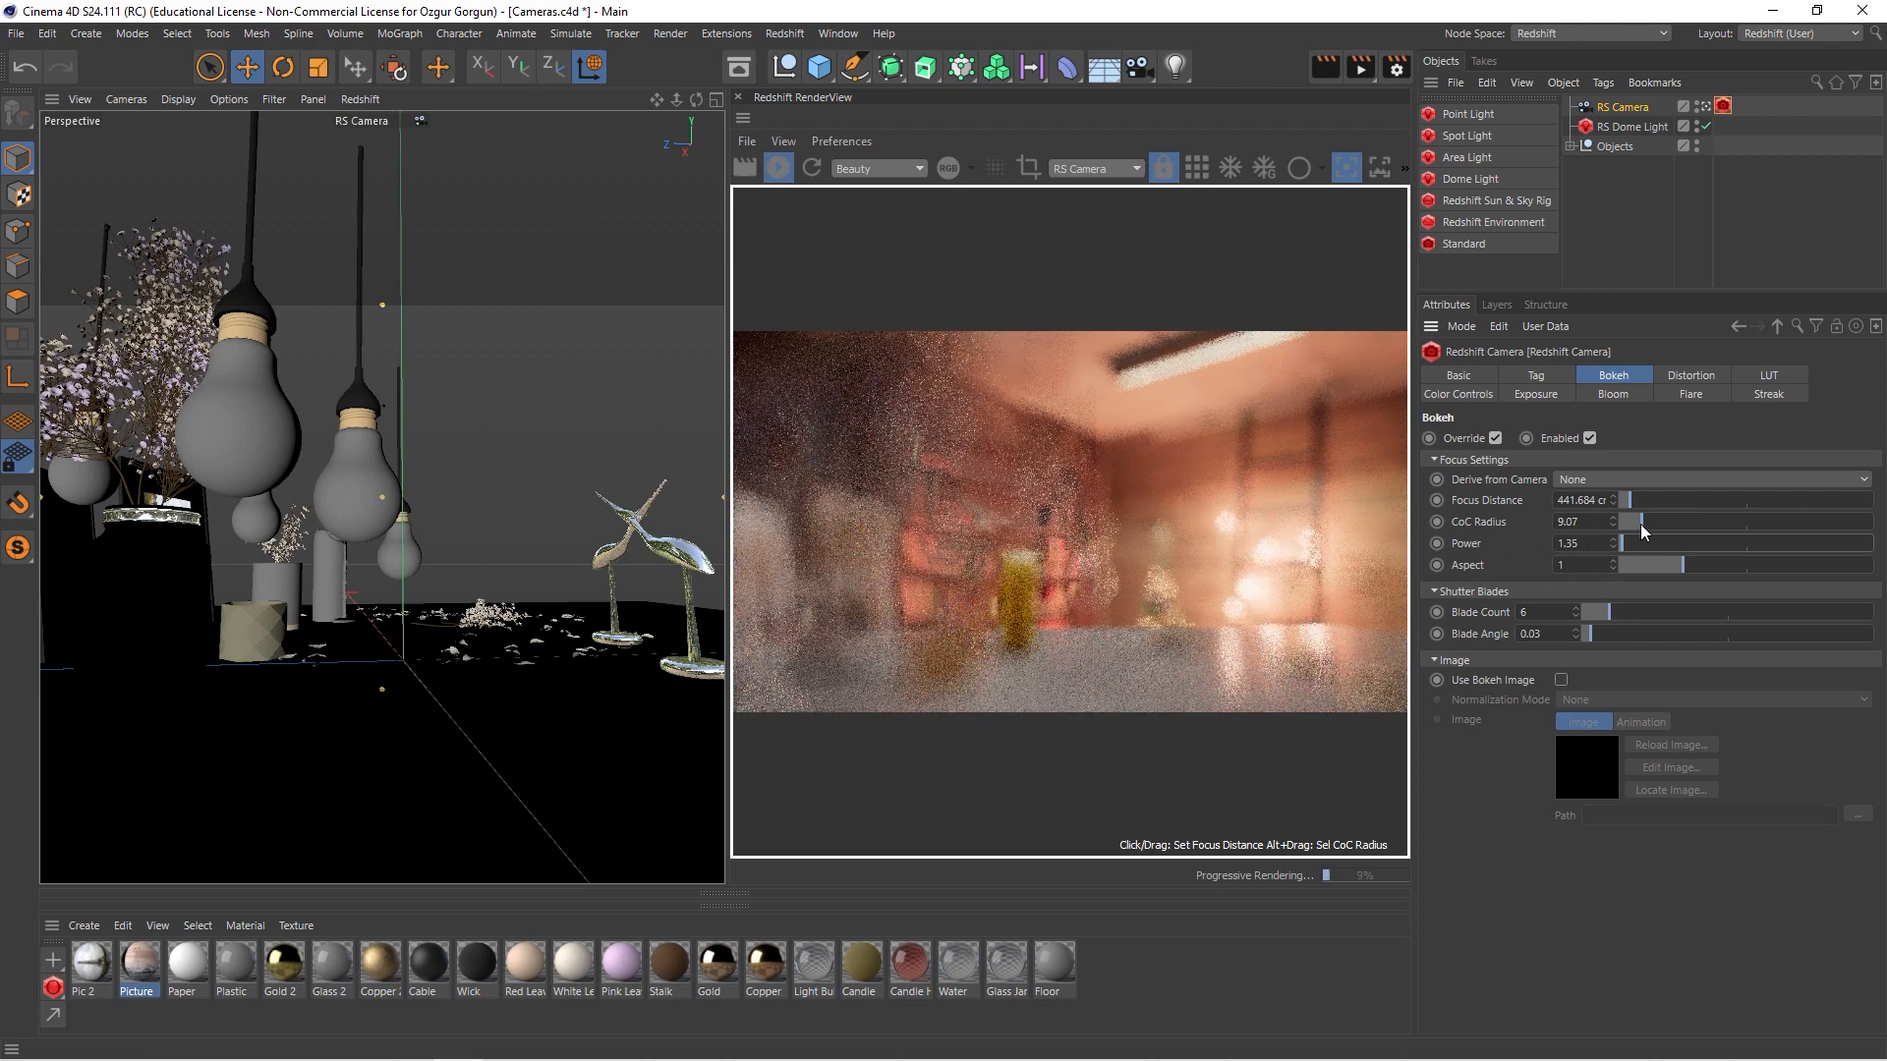
left_click_drag(1643, 520, 1651, 522)
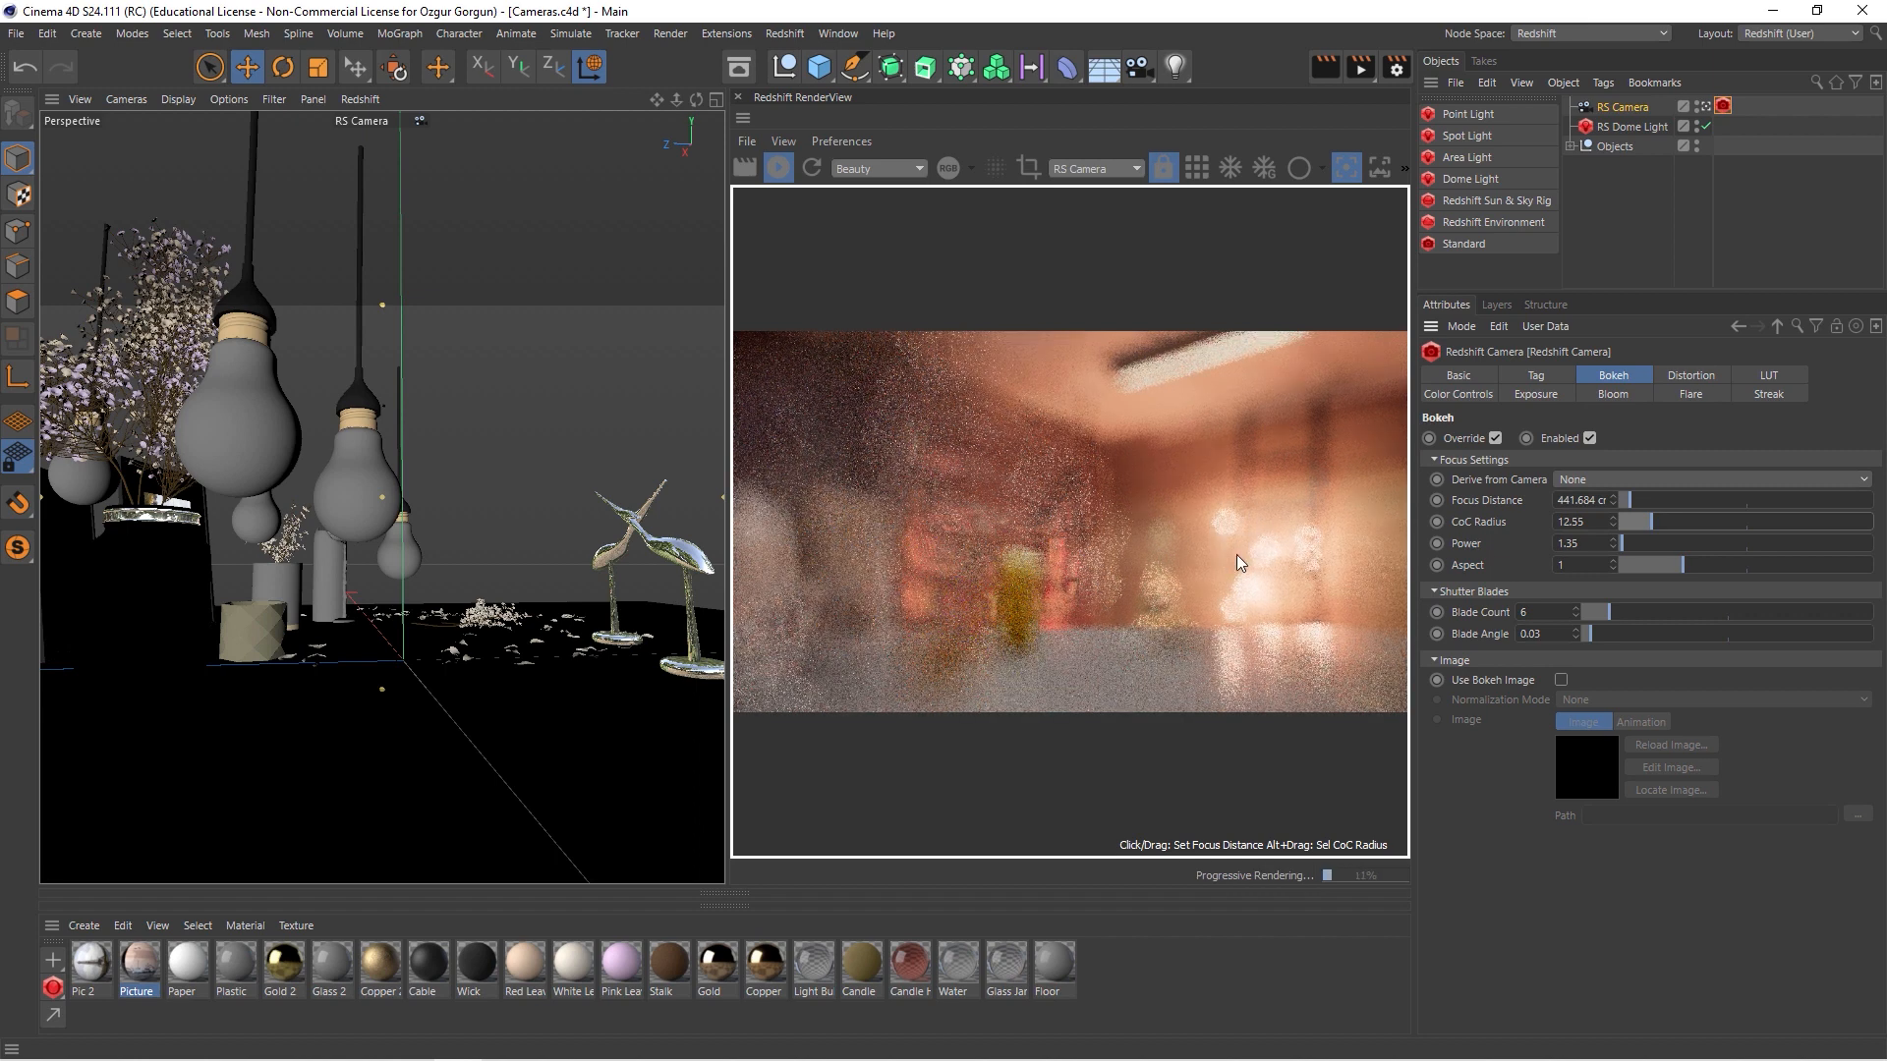
- Enable a render region and place it over the bright bokeh highlights in the background
key("r")
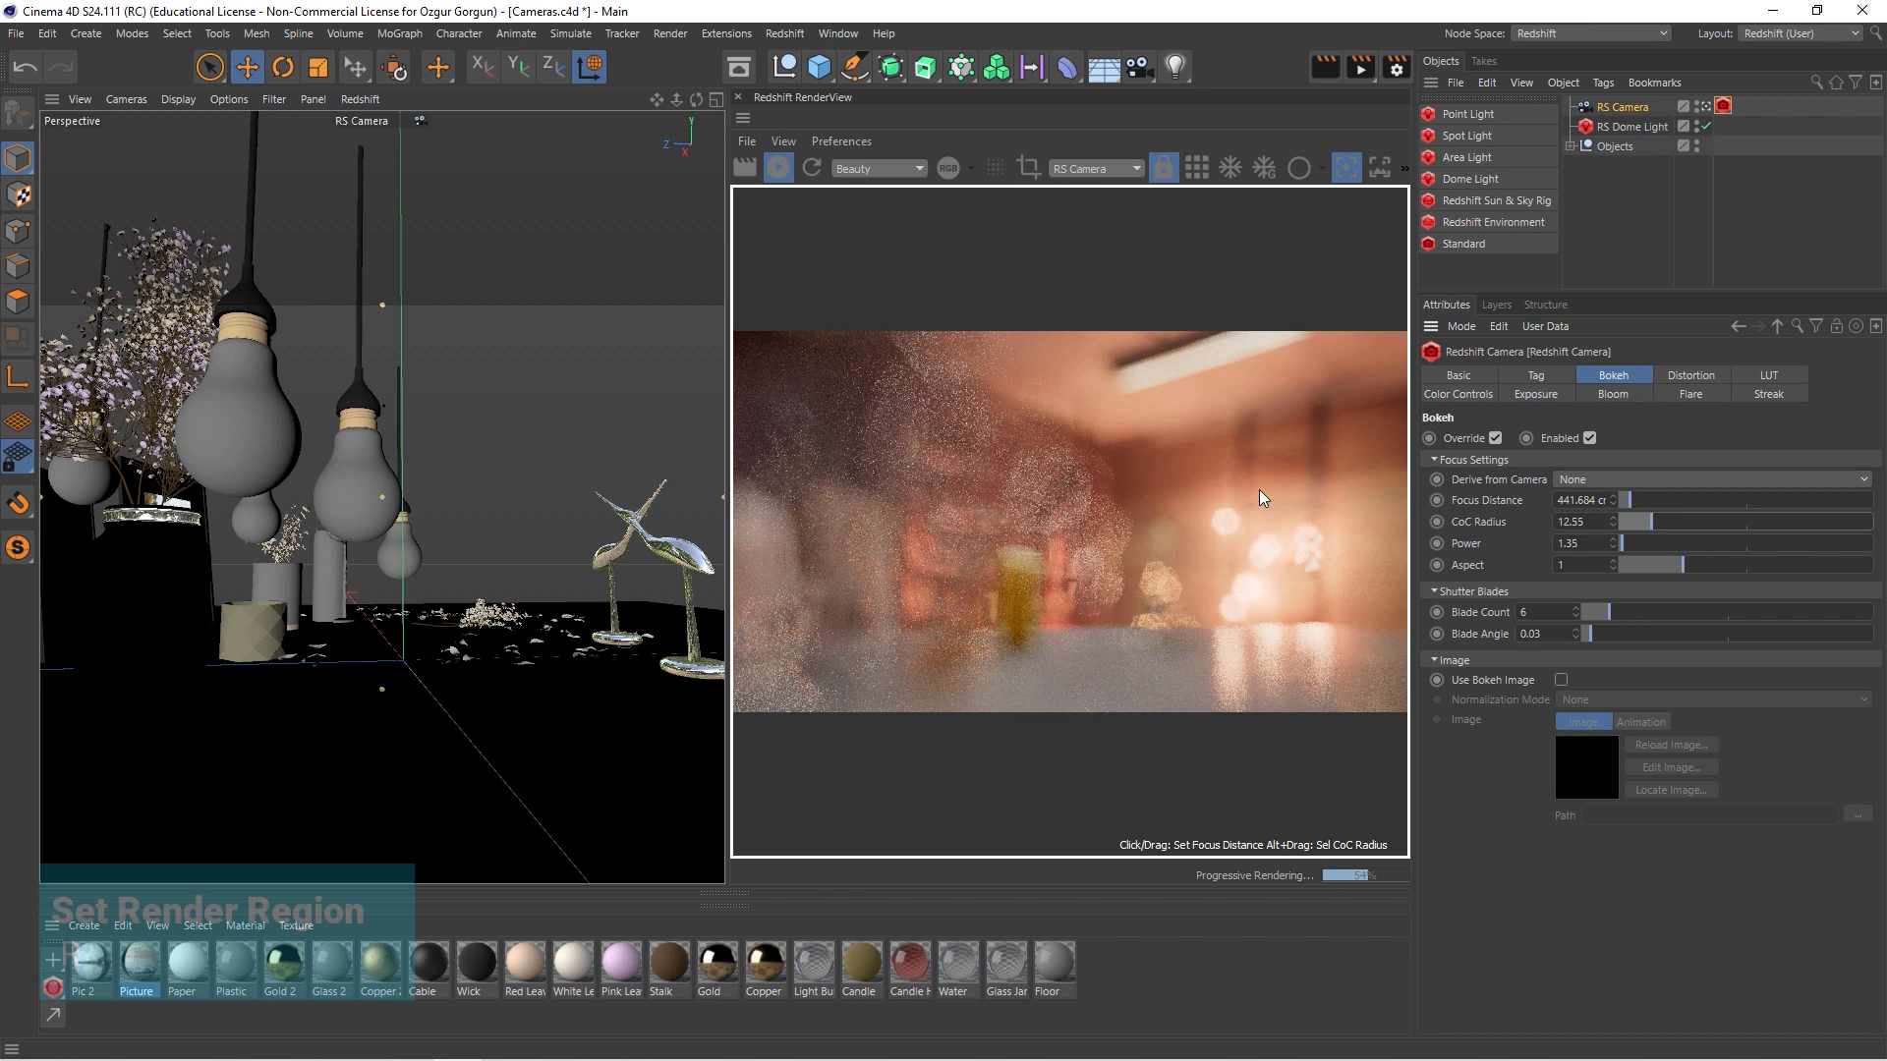
left_click(1257, 499)
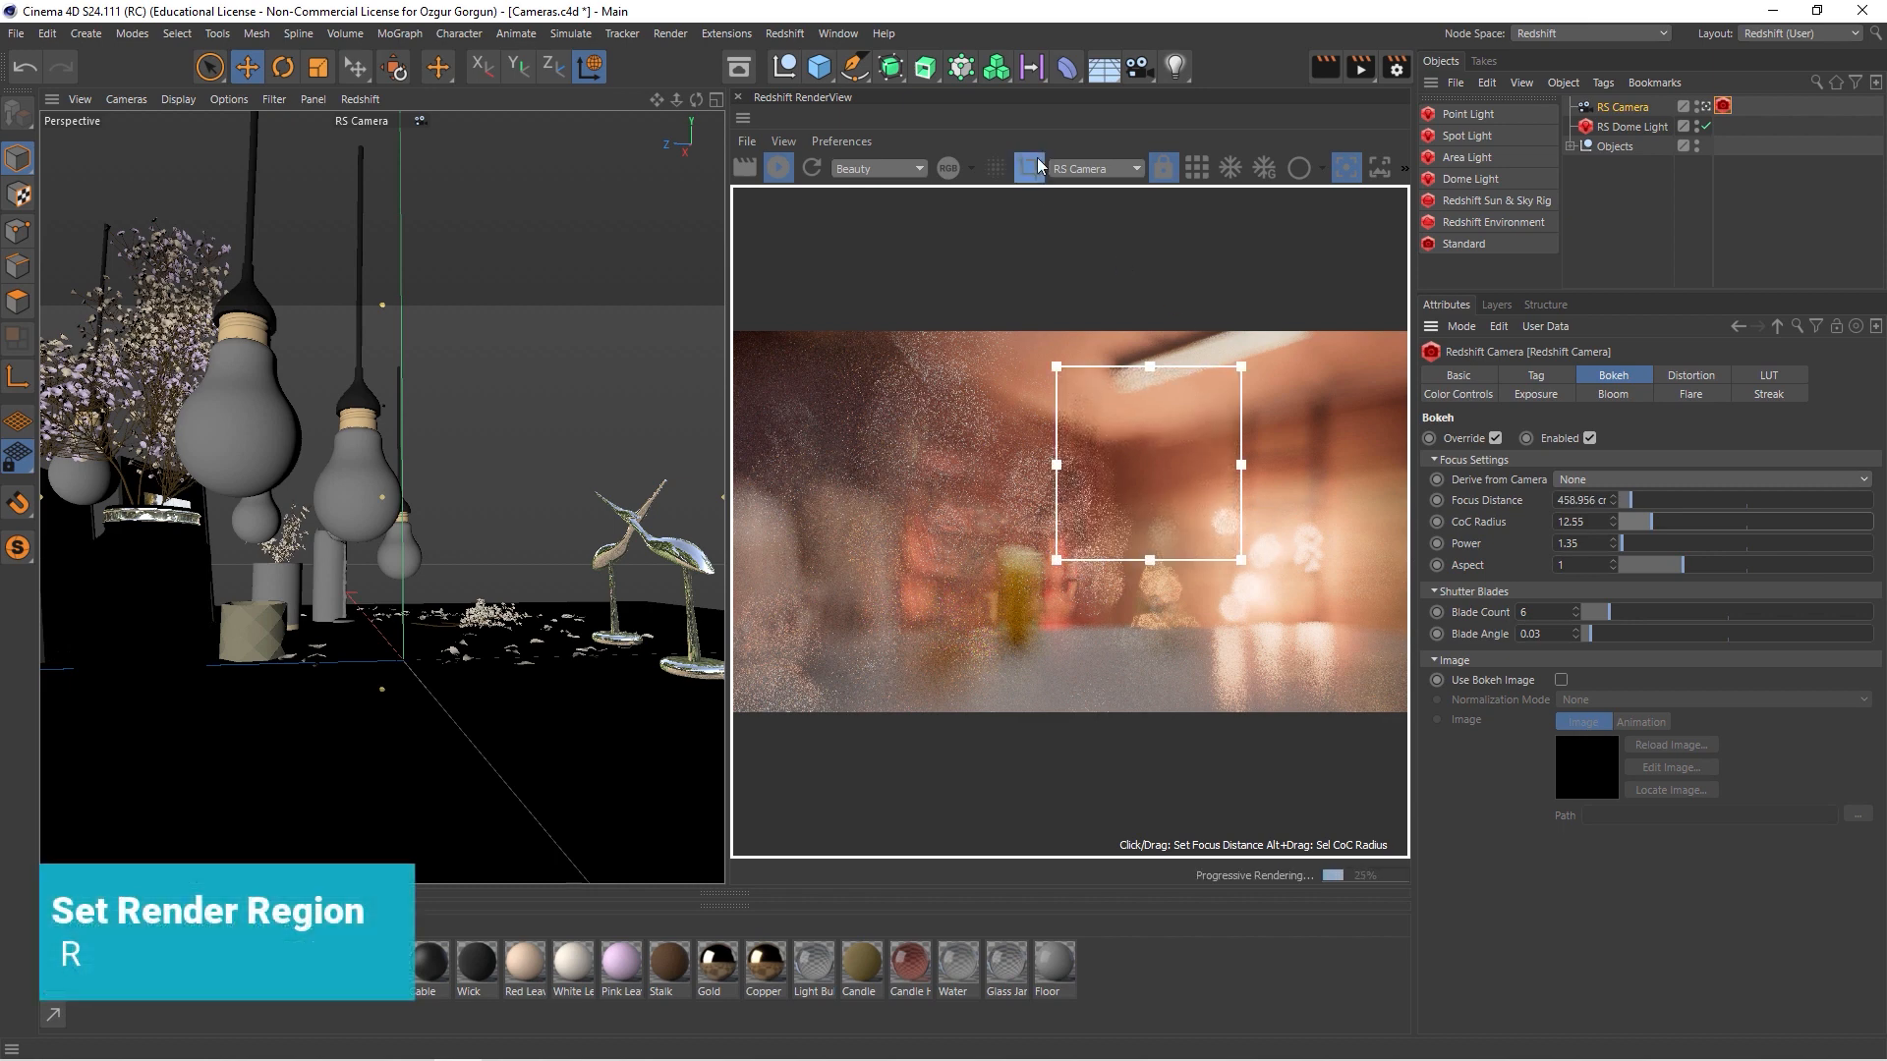
left_click_drag(1157, 436, 1270, 515)
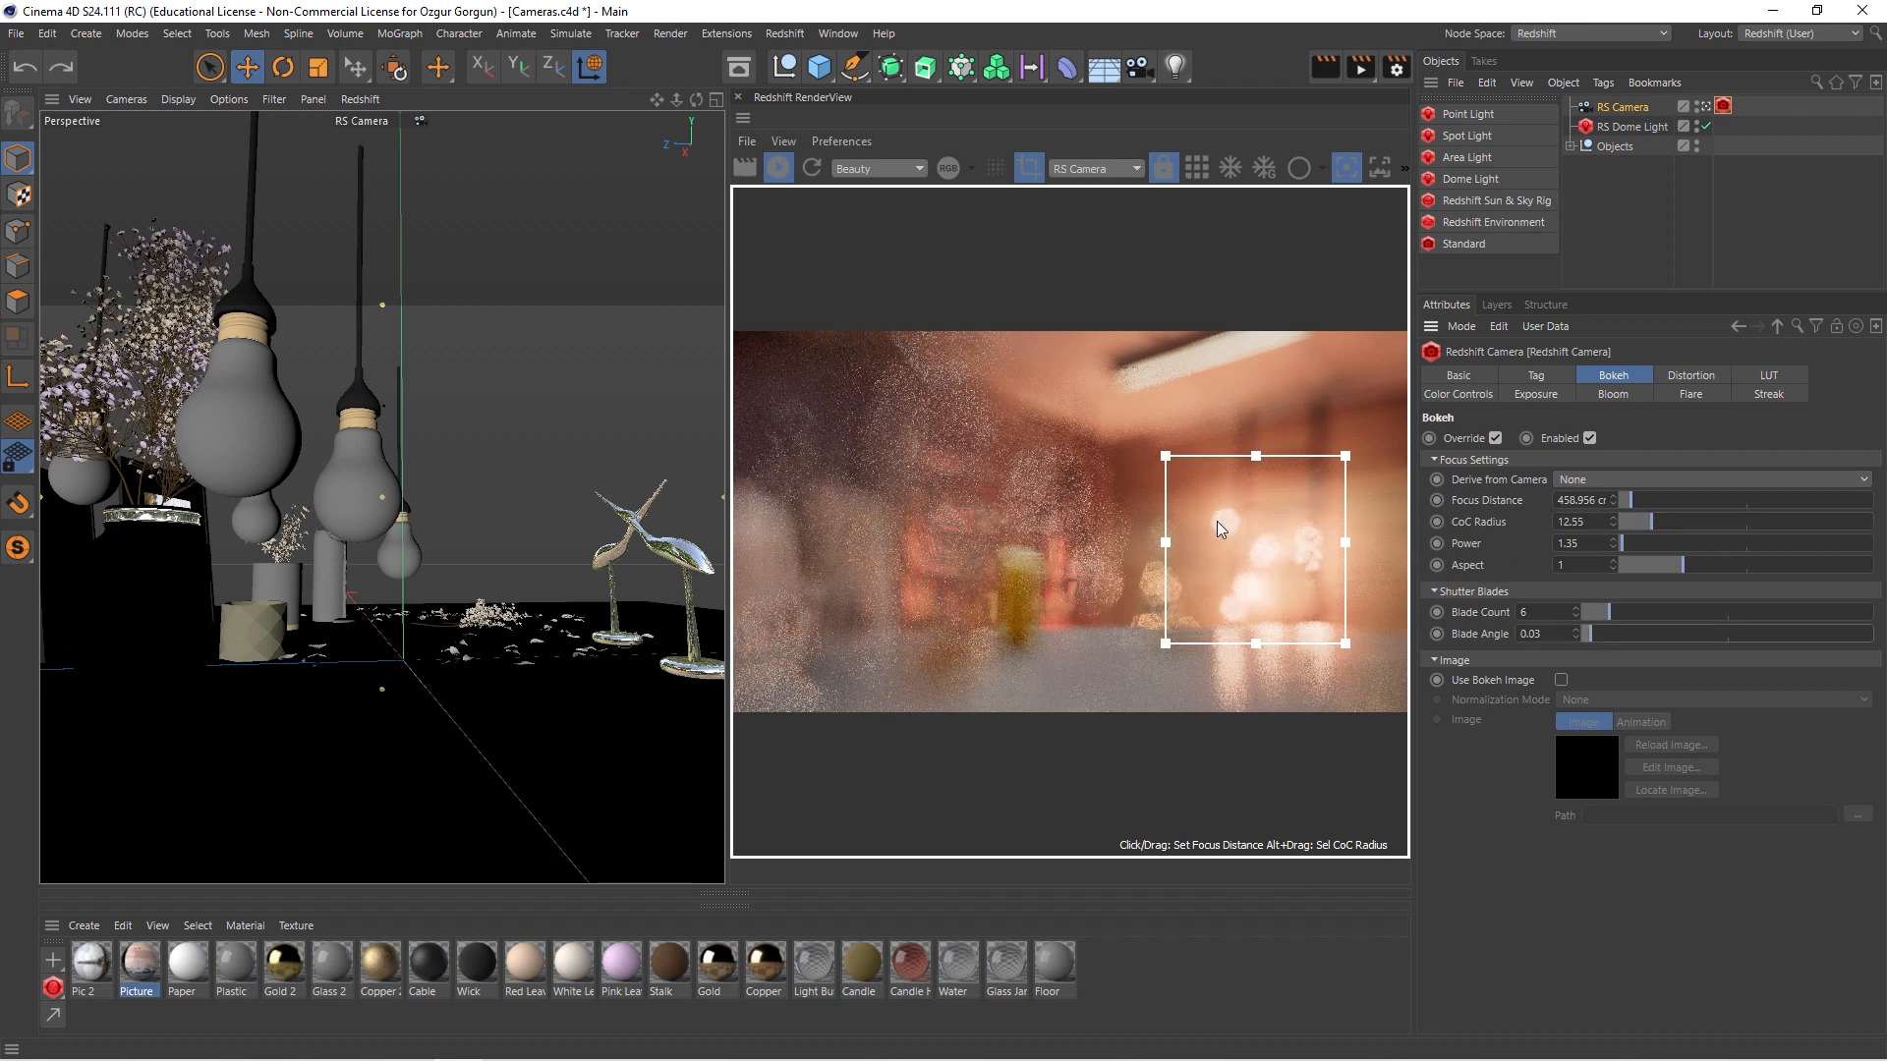
- Set the shutter Blade Count to 3 and the Blade Angle to 0.22
left_click(1554, 611)
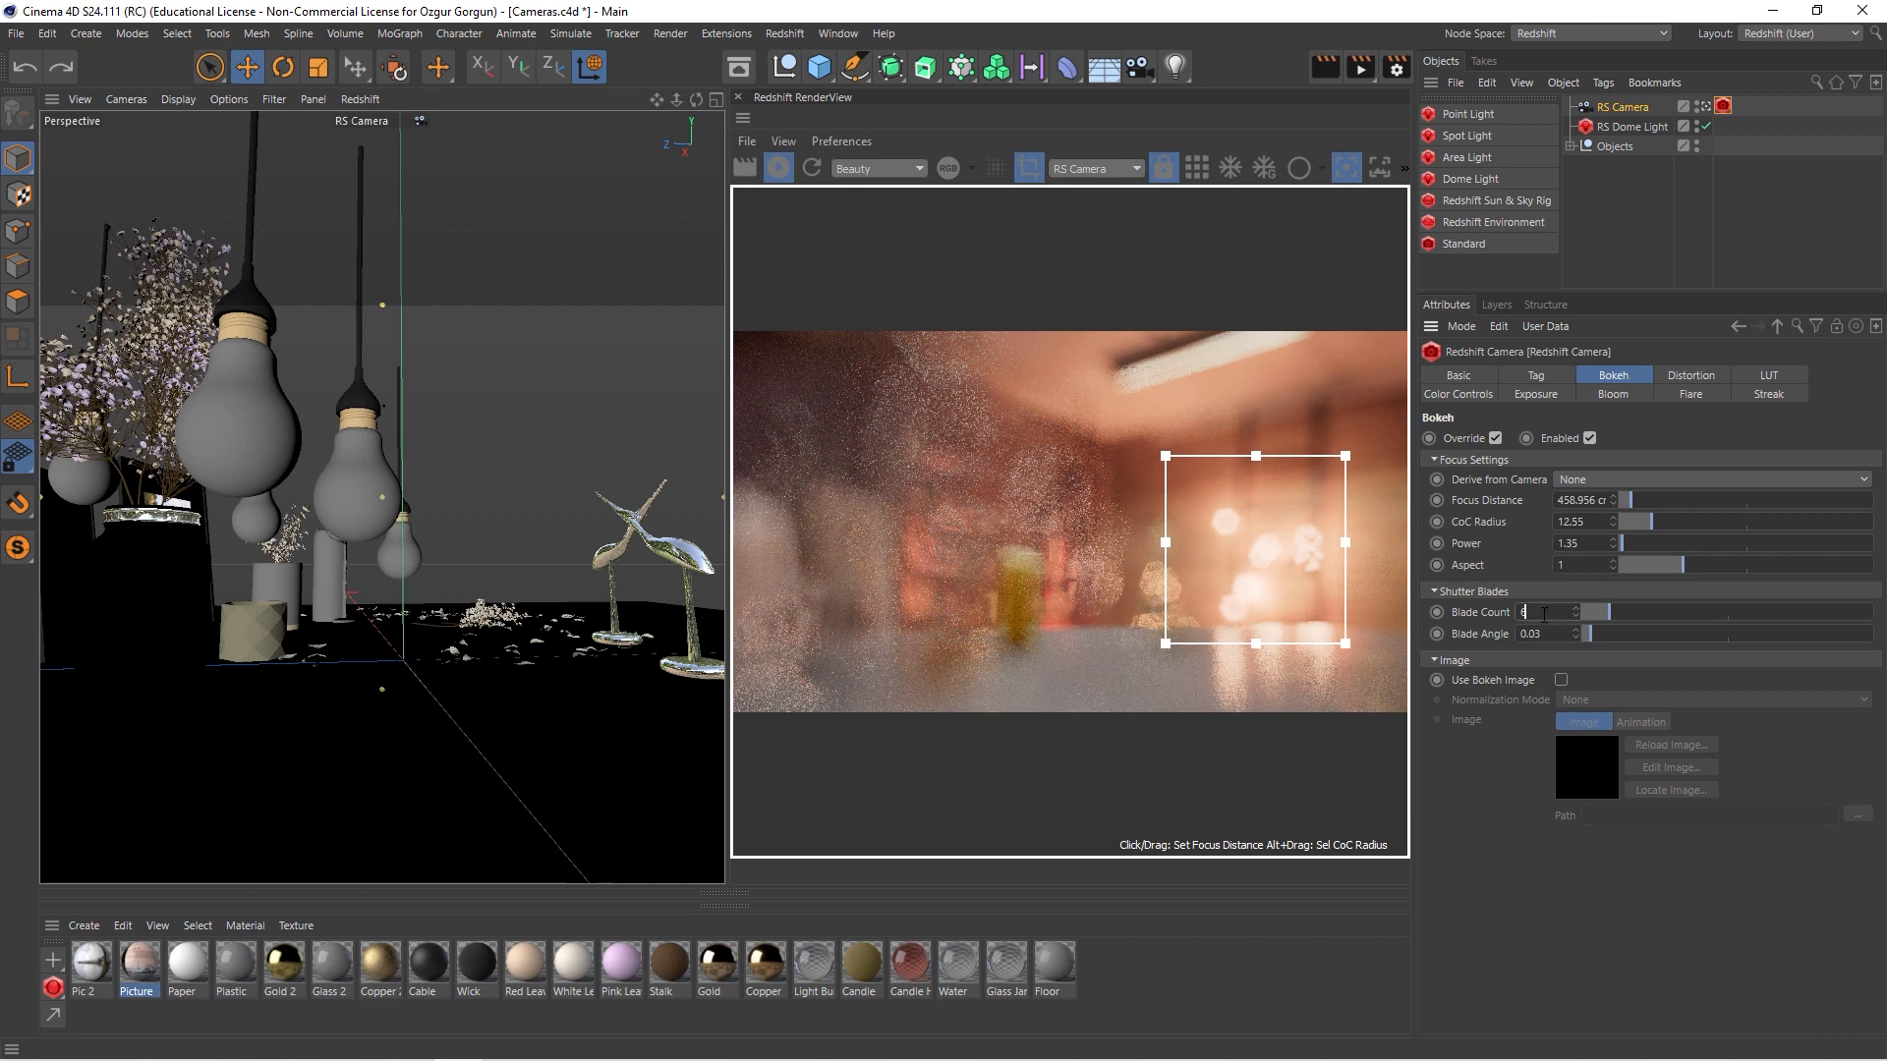
type("3")
key("Return")
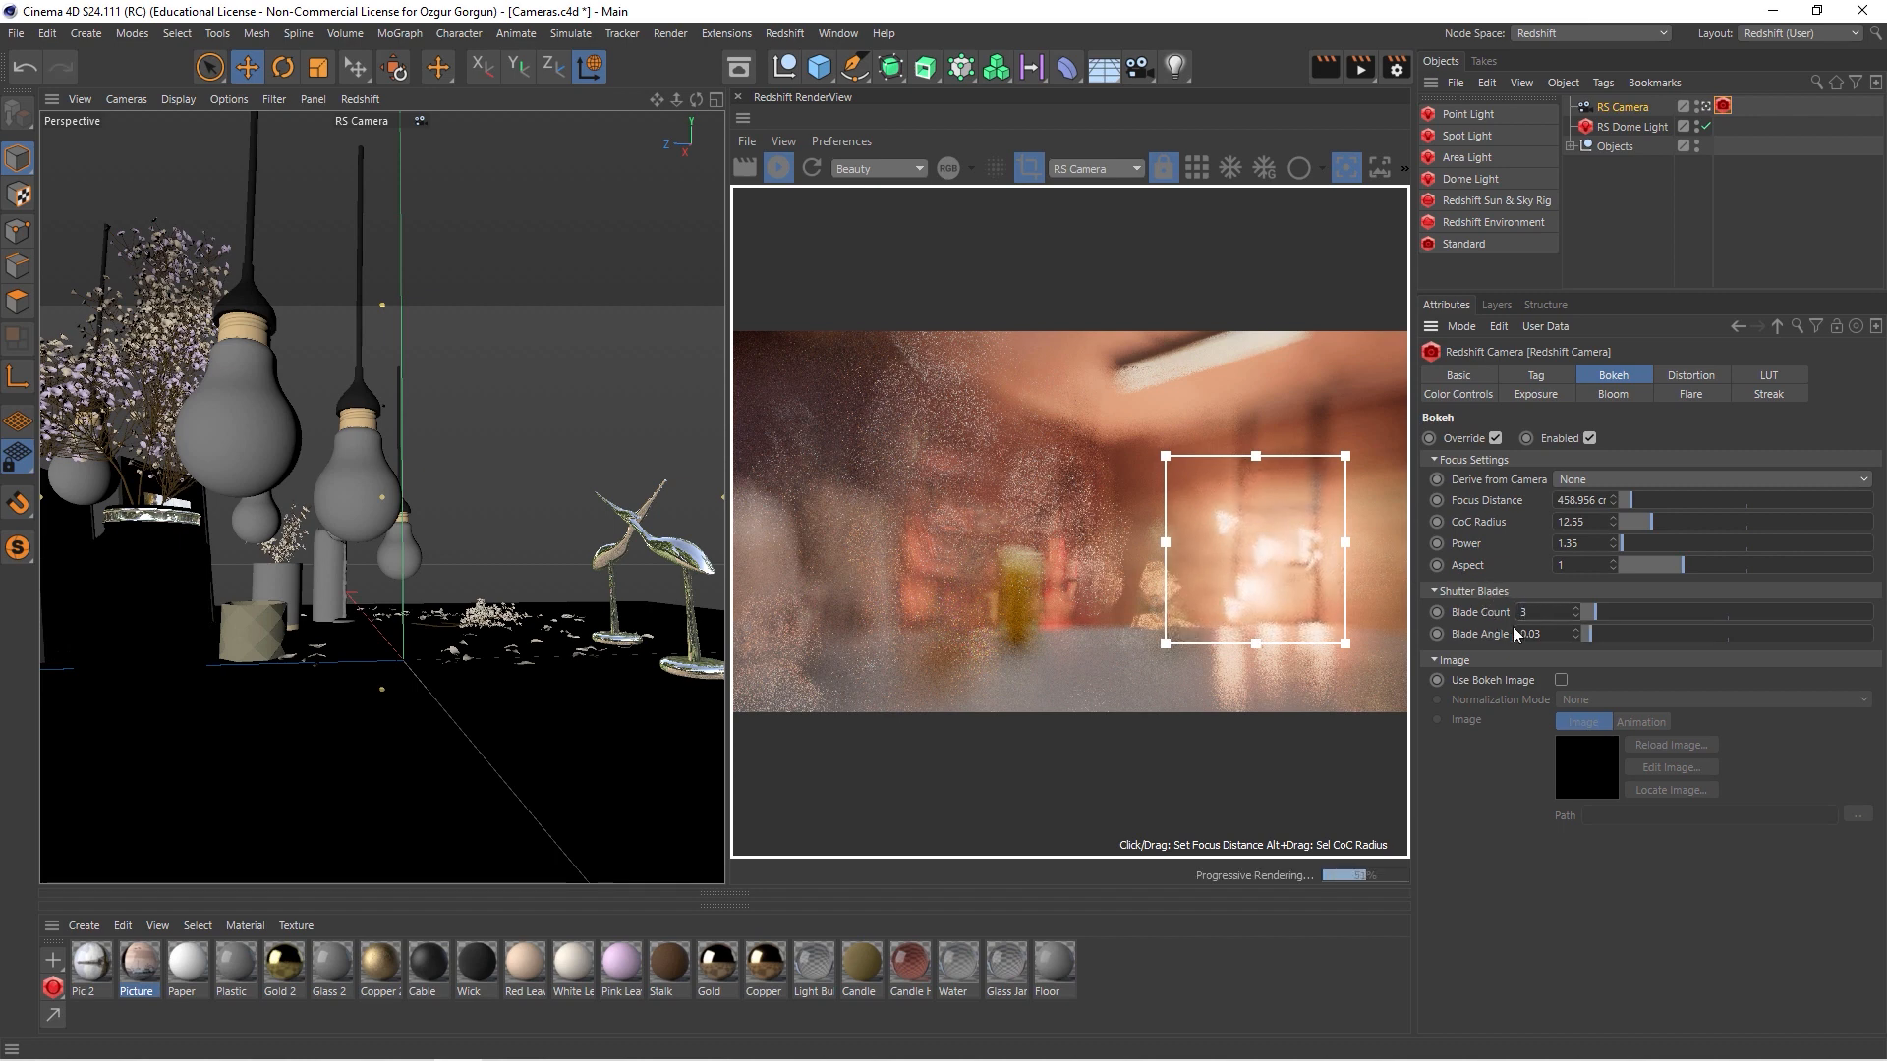
left_click_drag(1590, 633, 1642, 640)
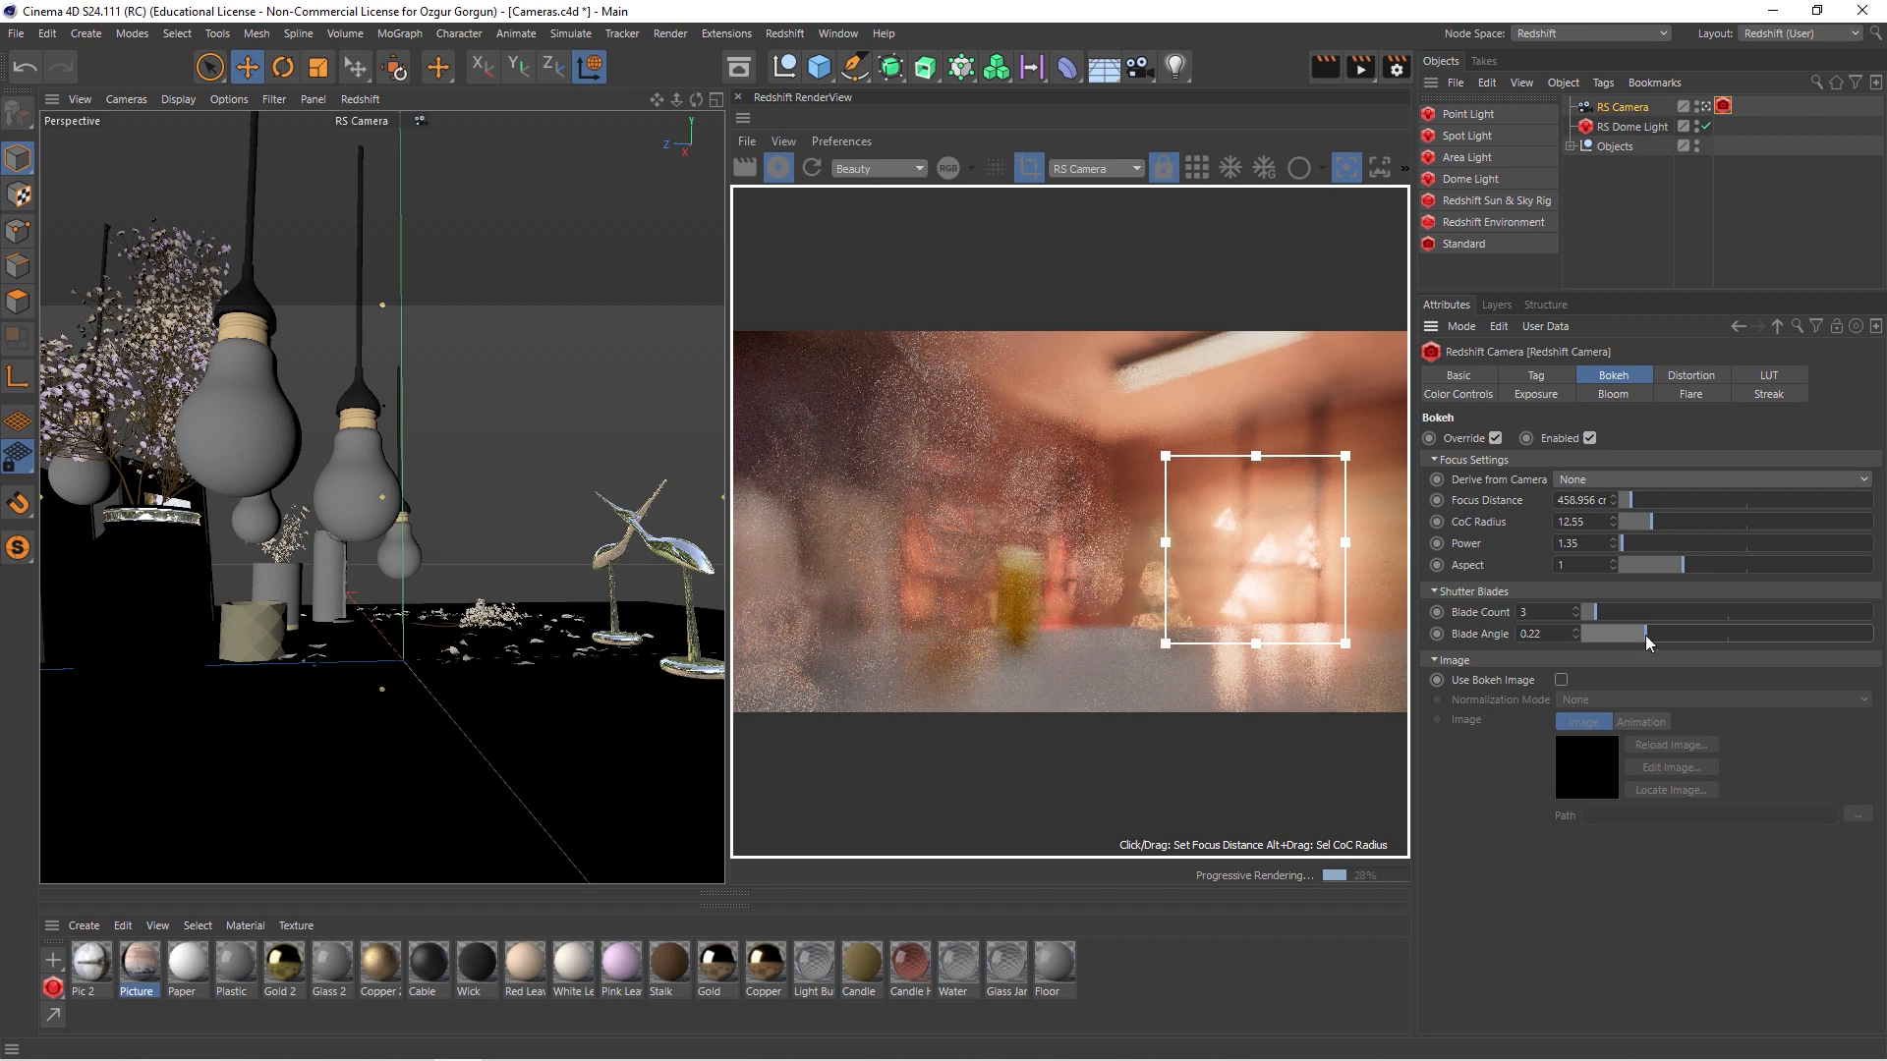
- Raise the CoC Radius to 30.31 and set the shutter blades to Blade Angle 0.53 and Blade Count 6
left_click_drag(1647, 522, 1696, 521)
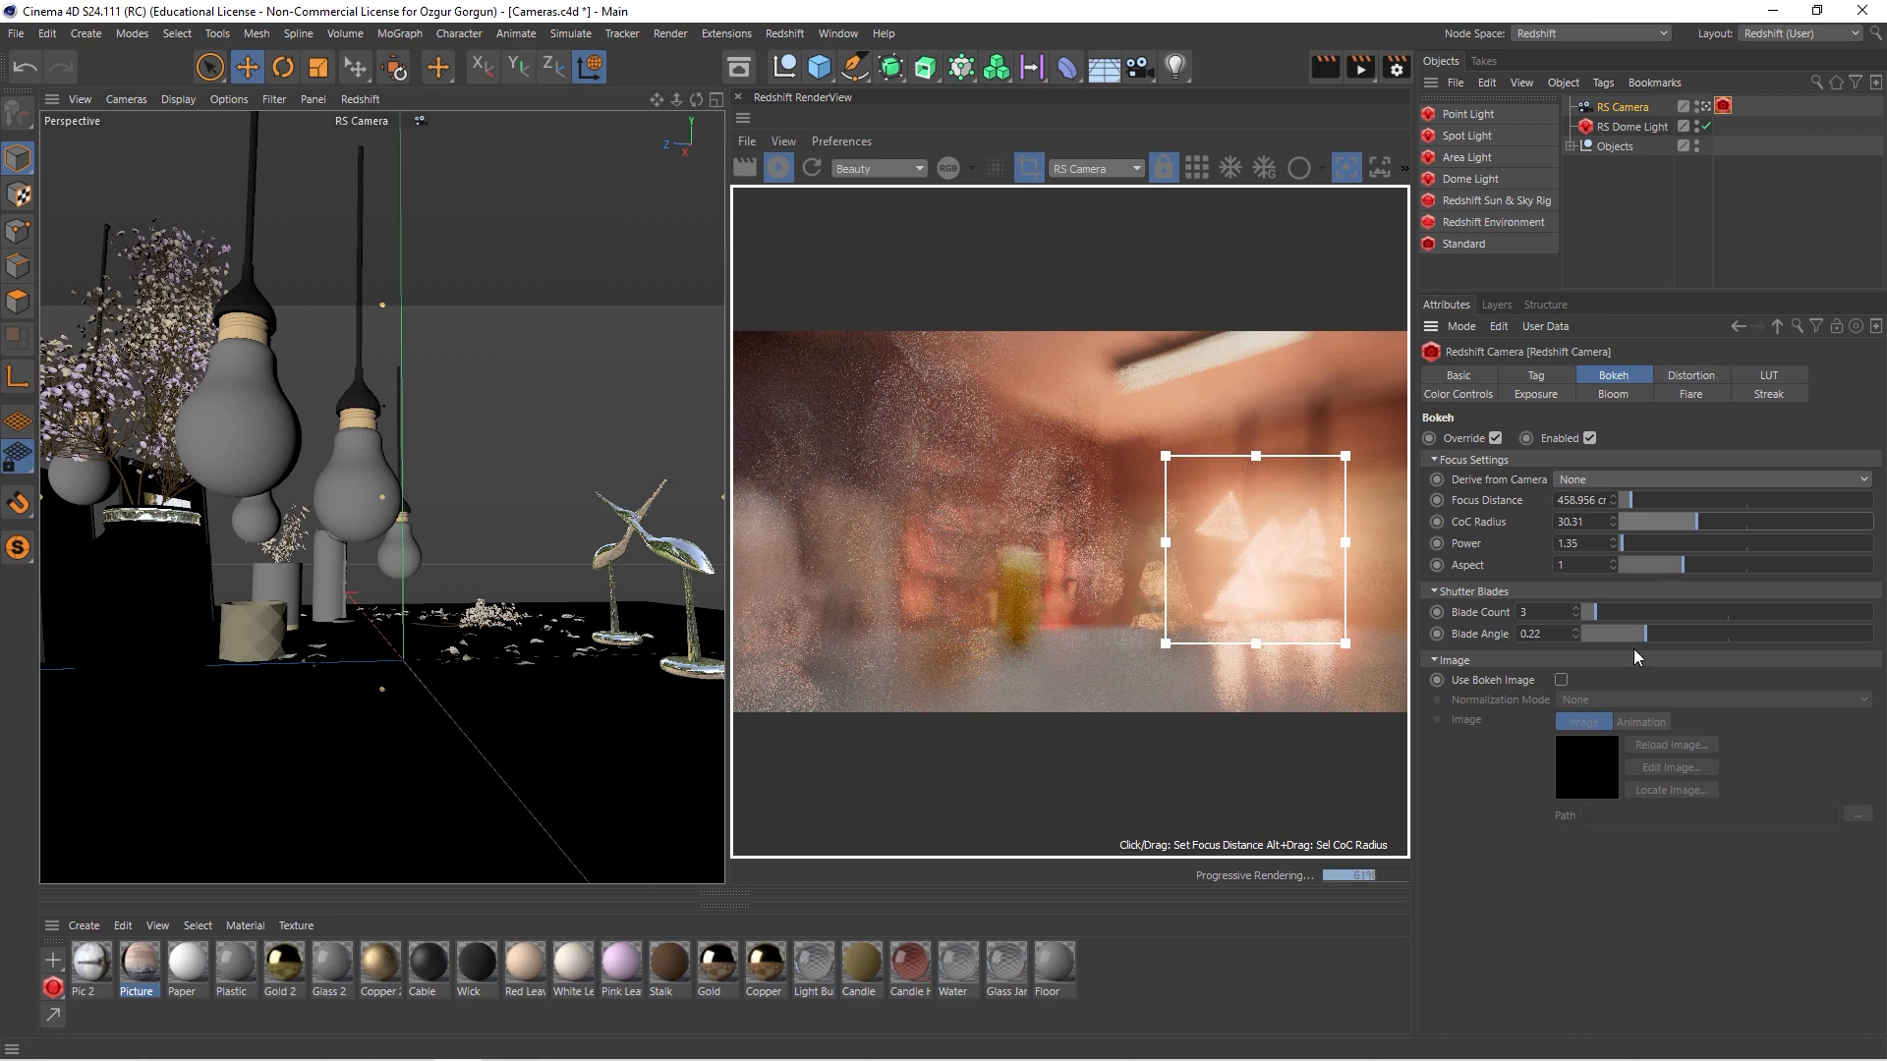
left_click_drag(1650, 636, 1742, 636)
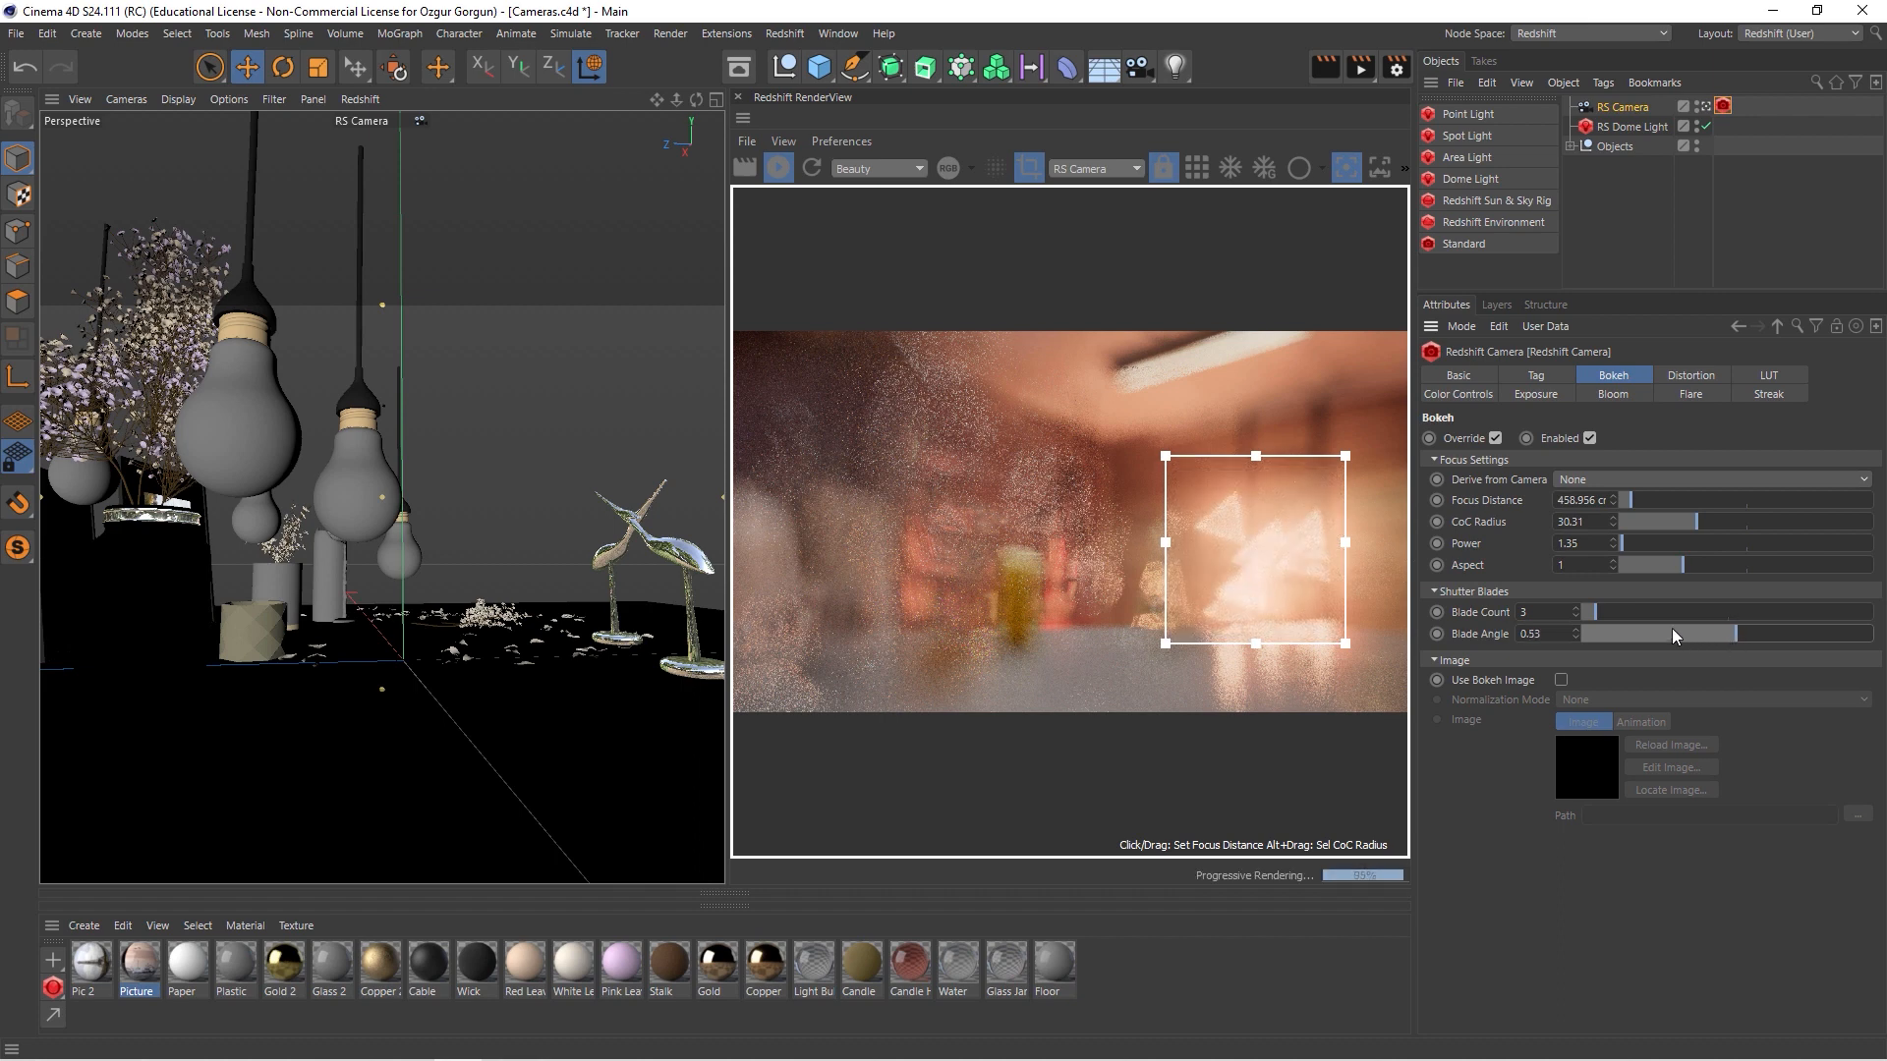
double_click(1543, 612)
type("6")
key("Return")
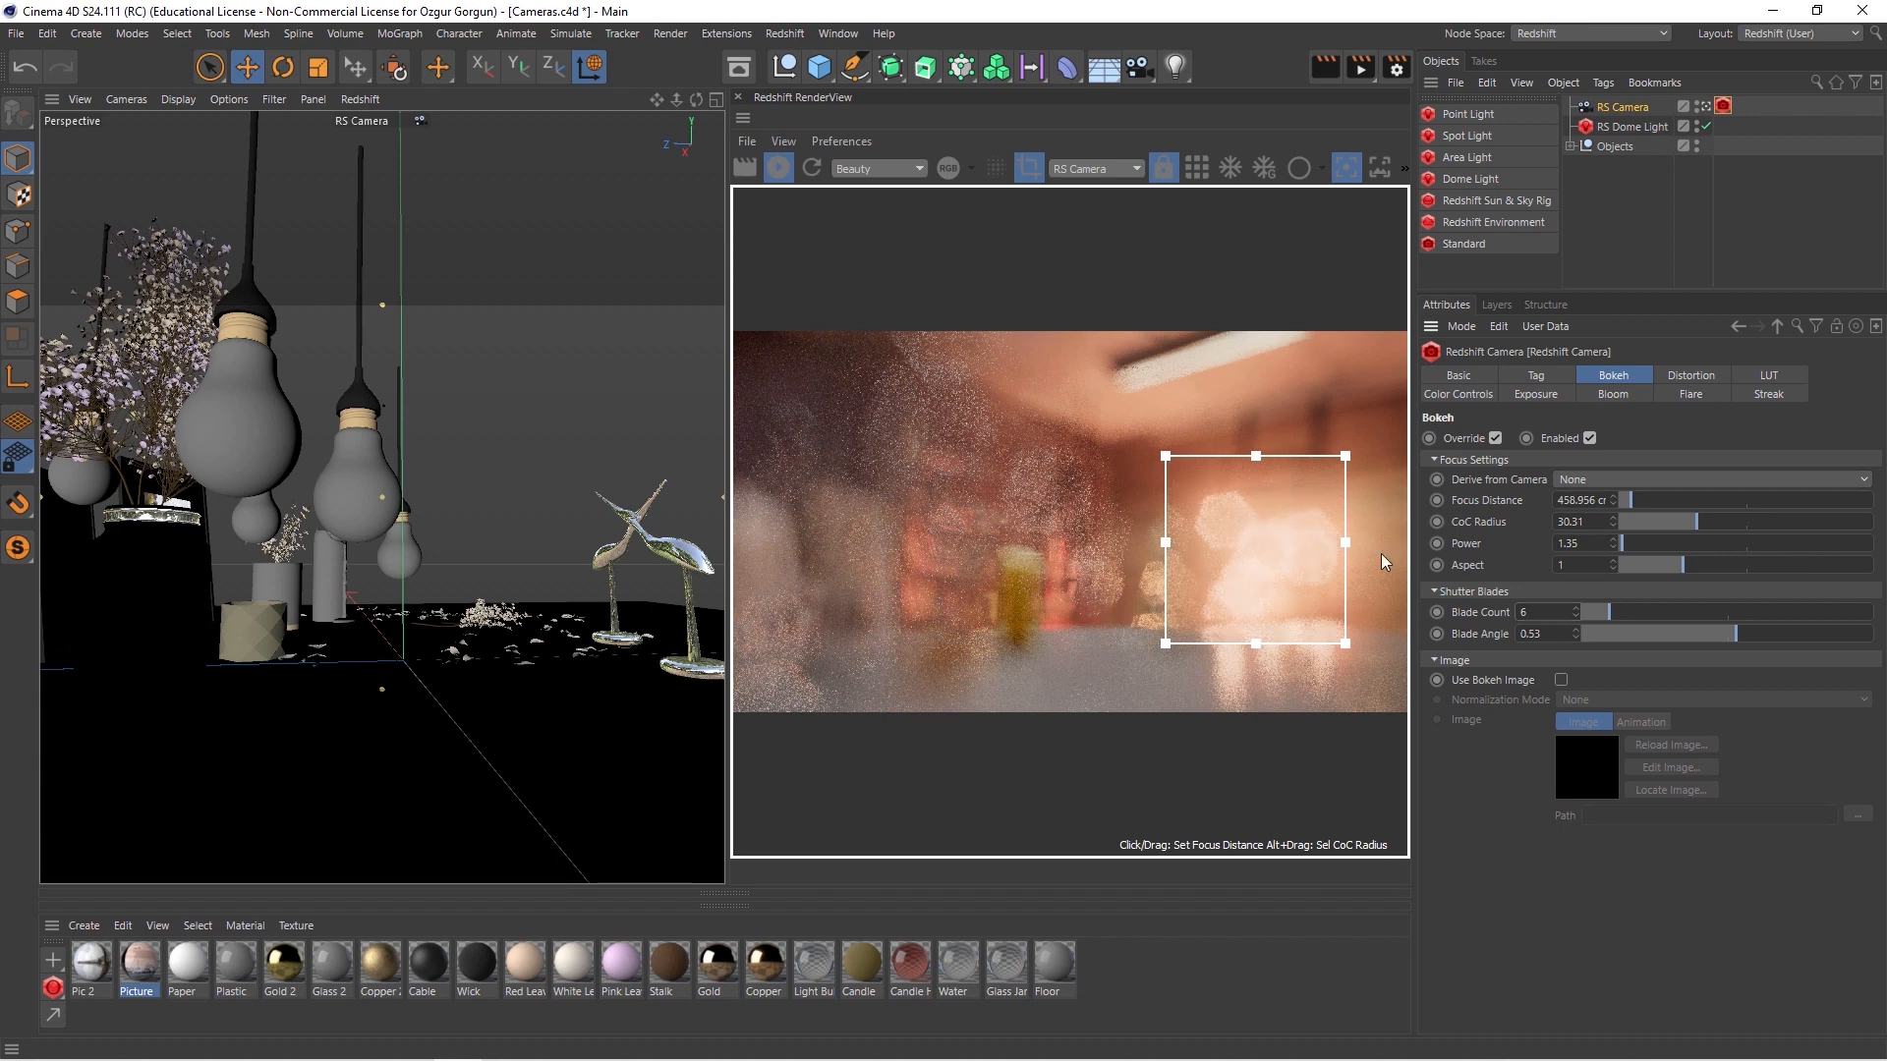
- Enable Use Bokeh Image and load the Heart Bokeh PSD from the Light Textures folder without copying it to the project location
left_click(1561, 680)
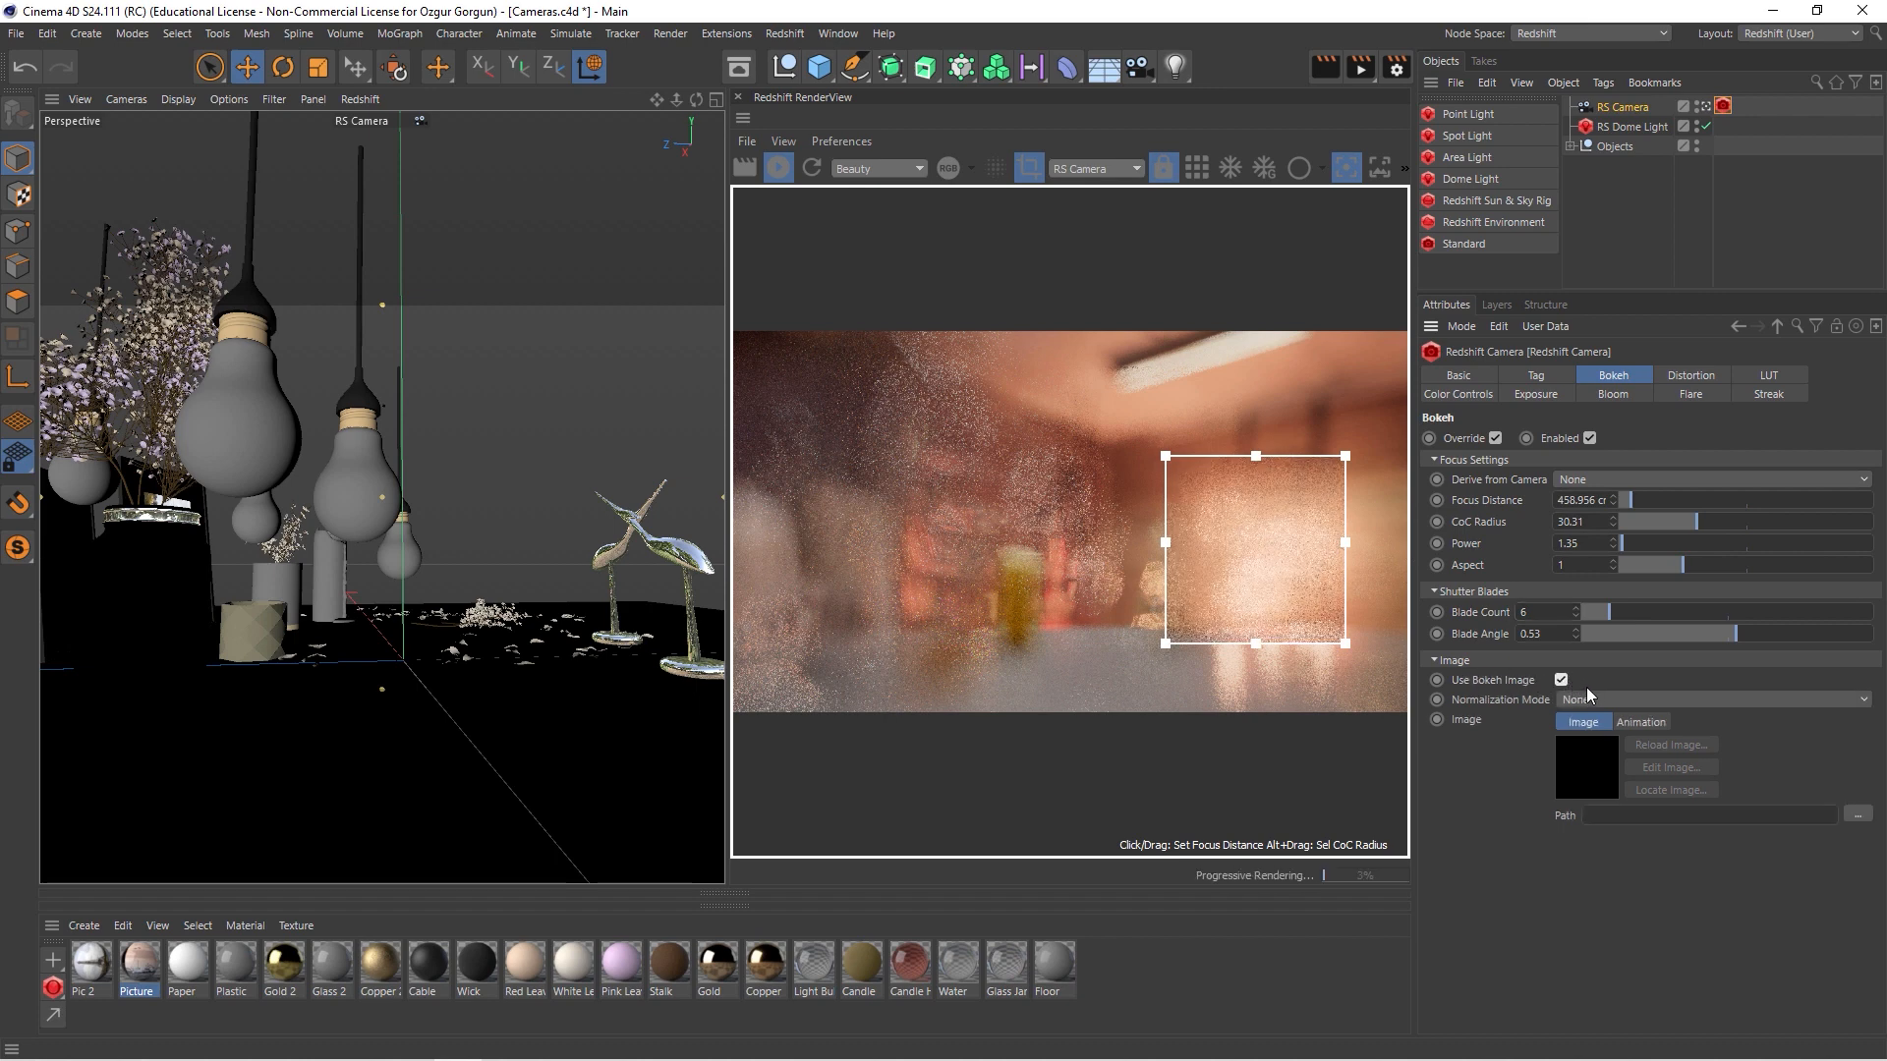
left_click(1857, 814)
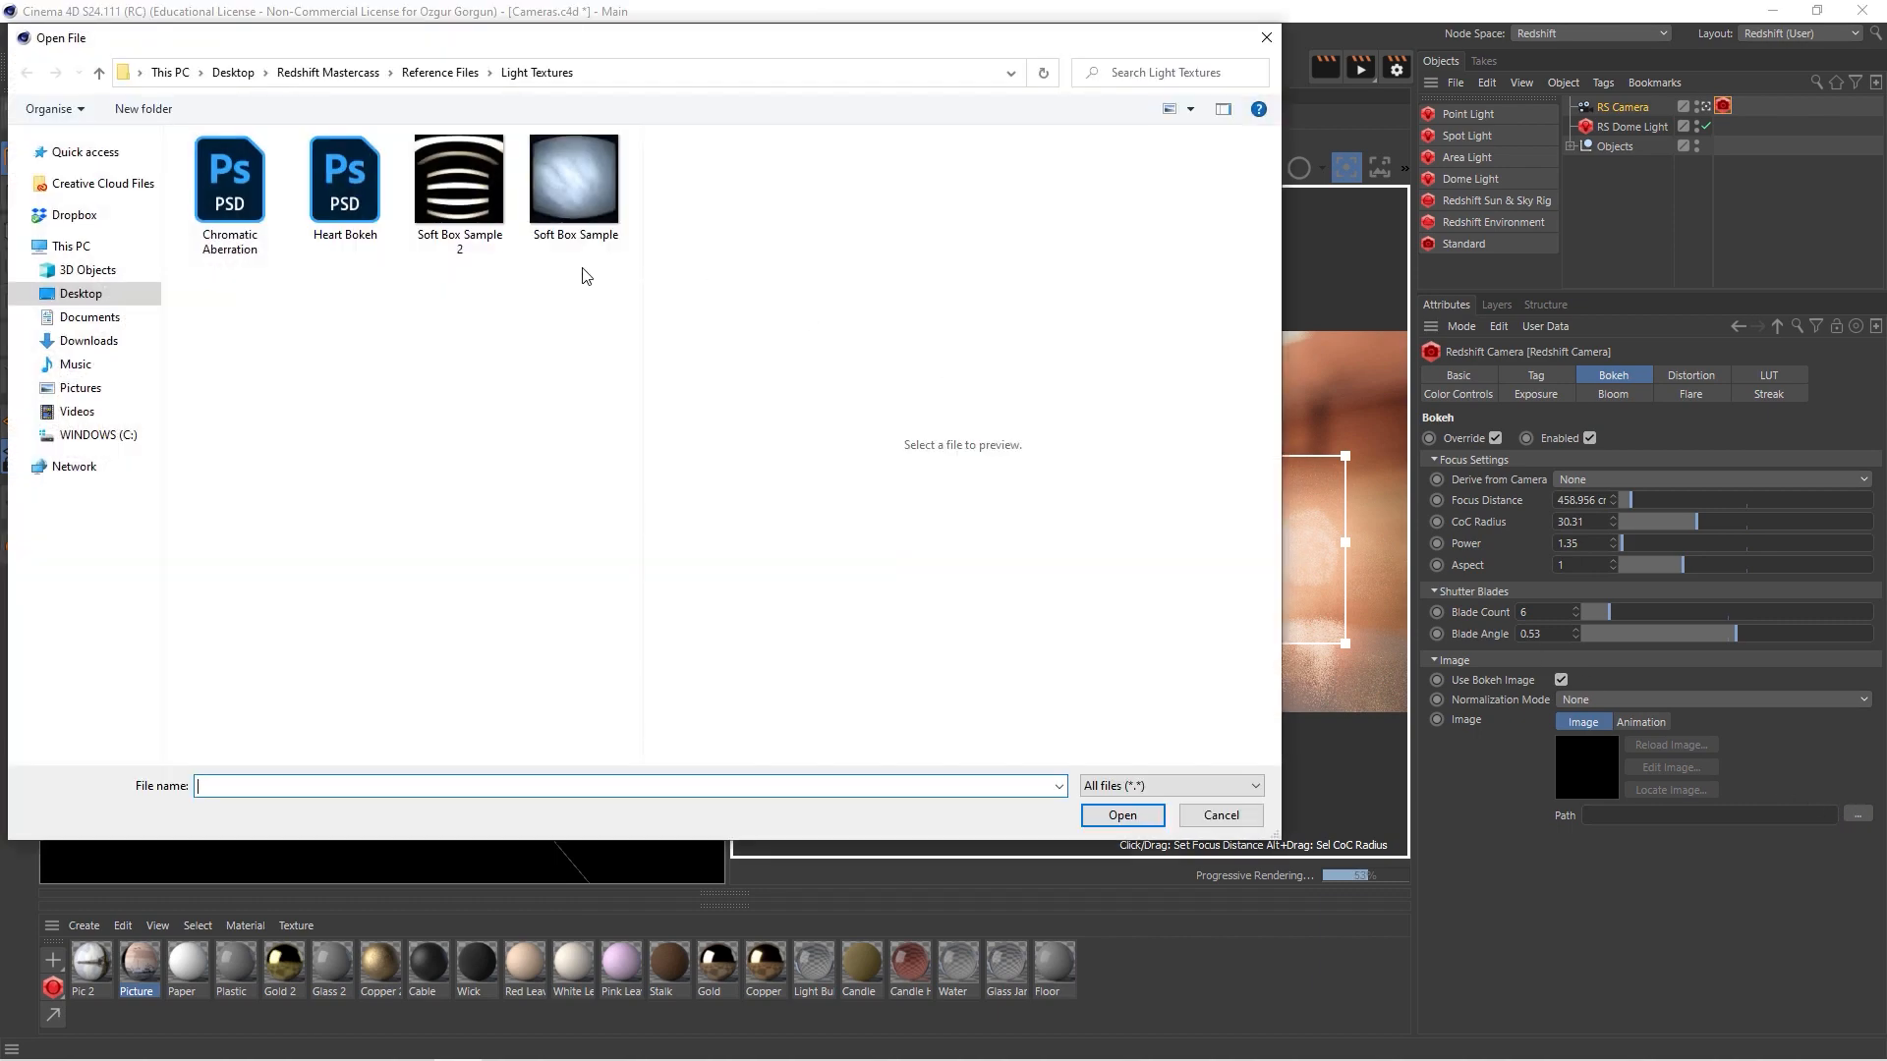
left_click(345, 204)
right_click(348, 196)
left_click(320, 238)
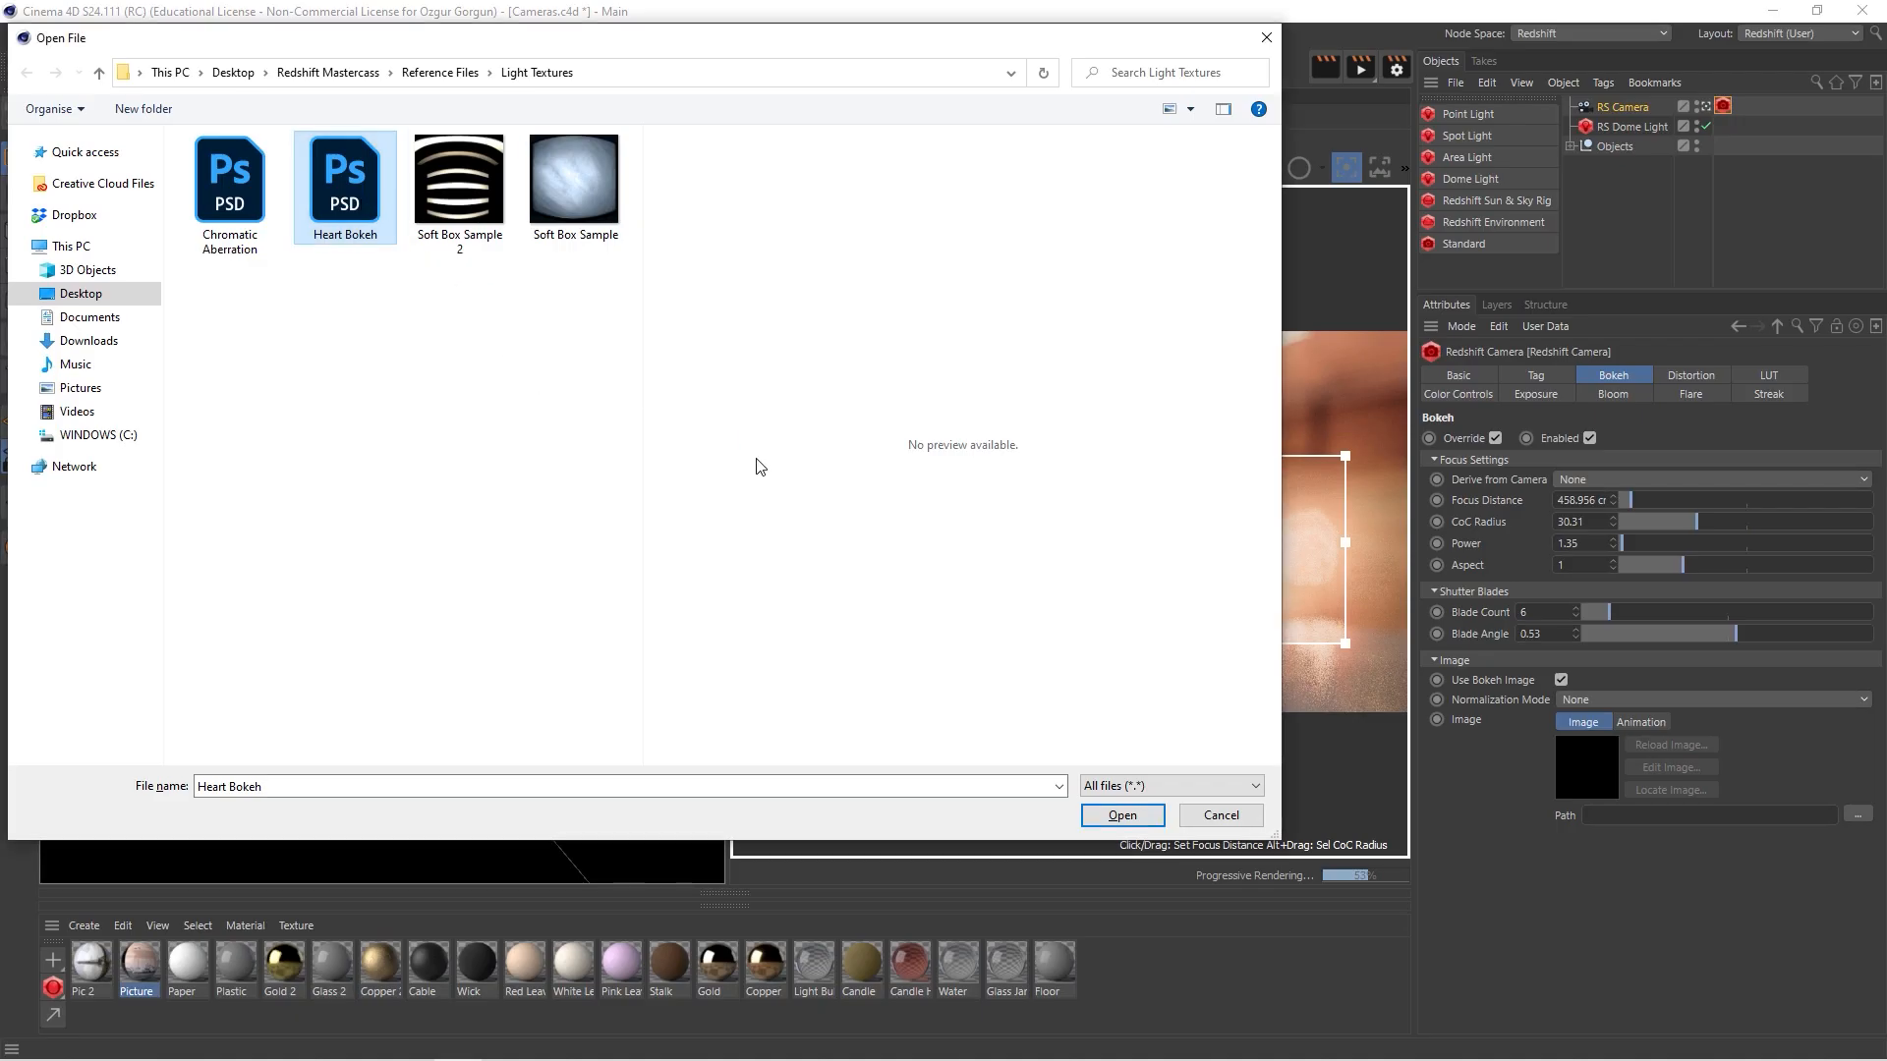
left_click(1121, 816)
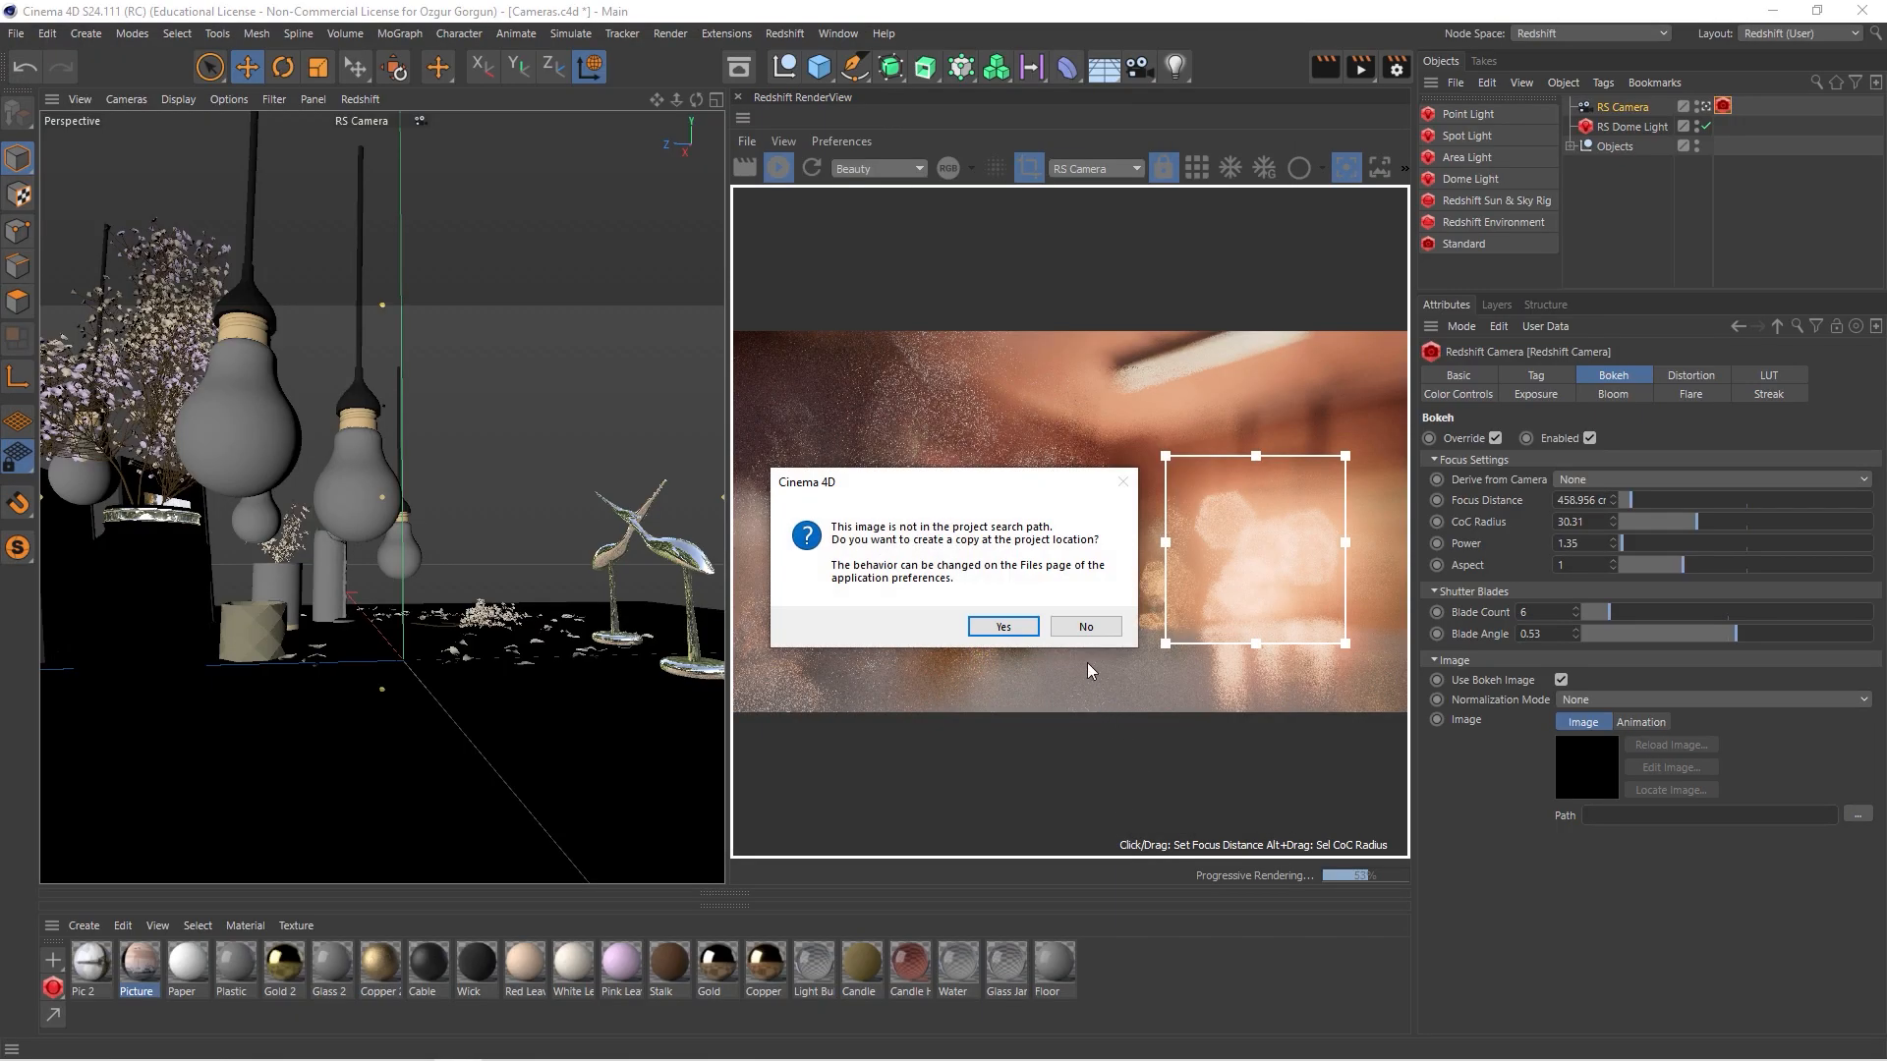
left_click(1091, 626)
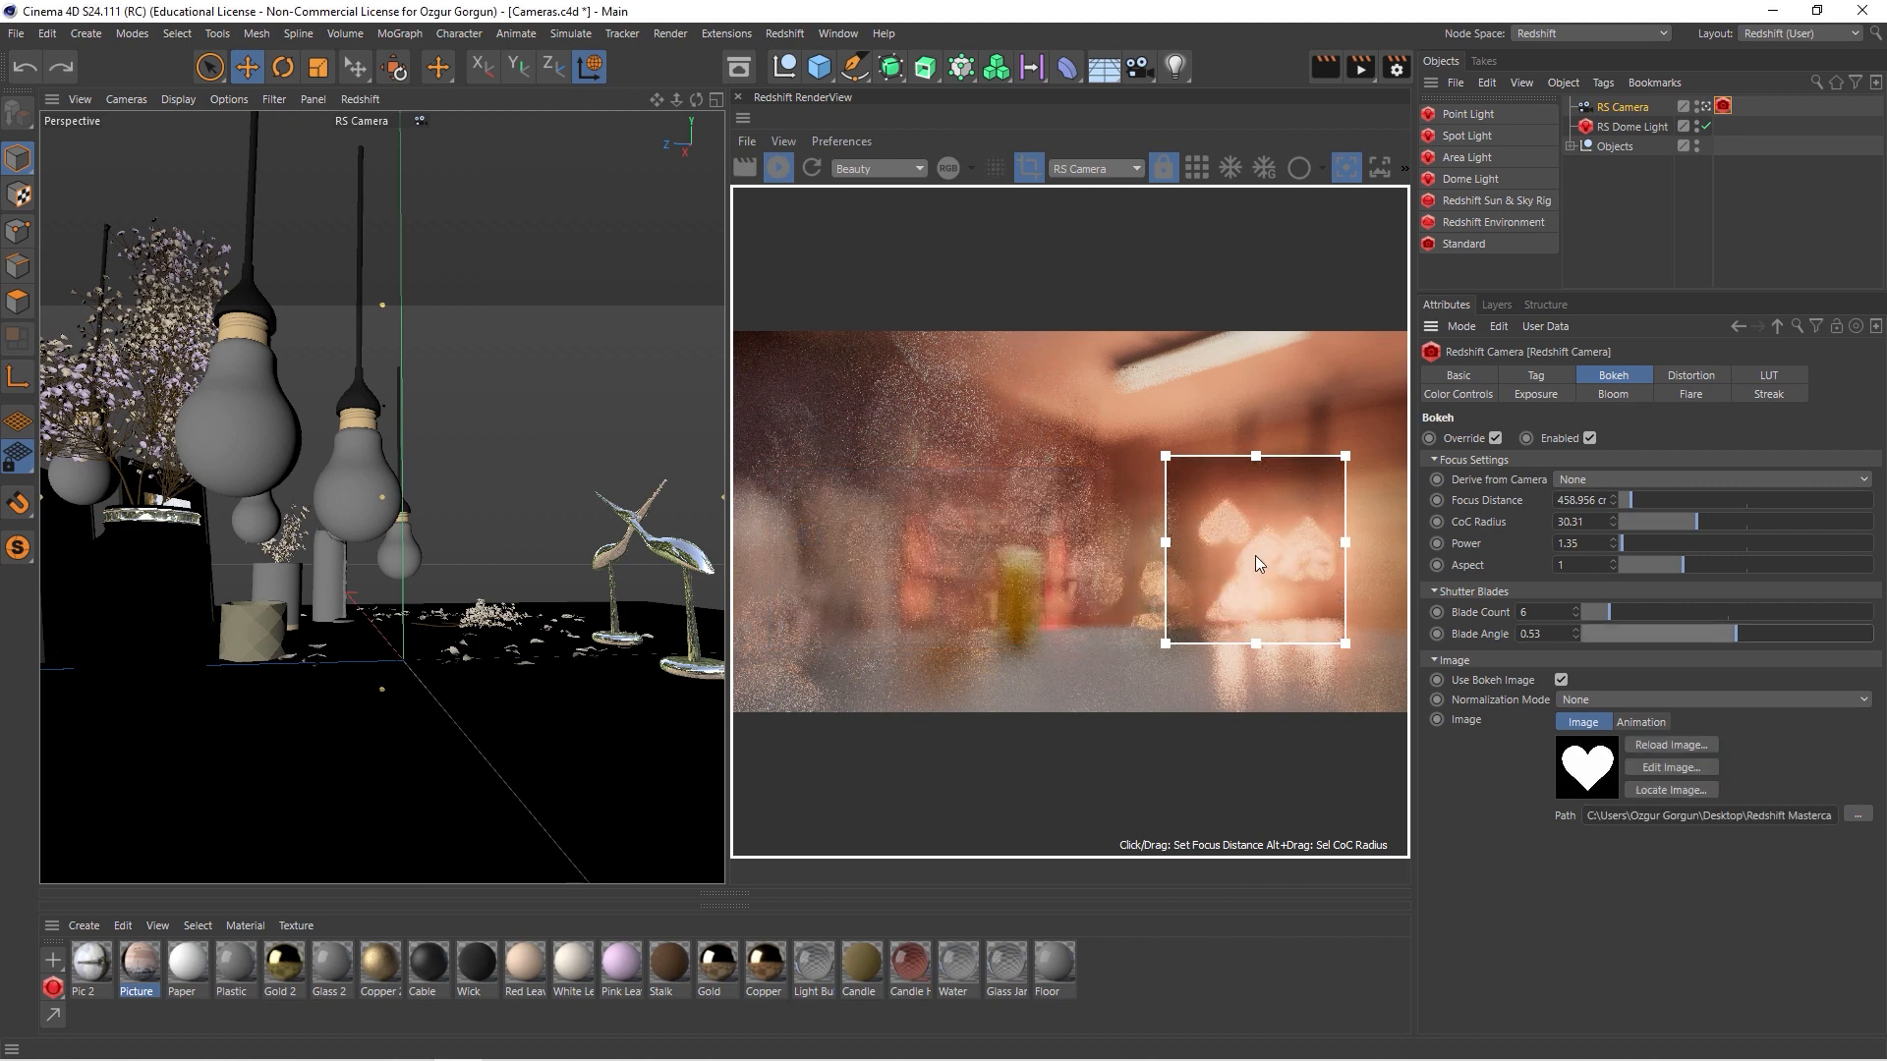
- Turn off the render region, reframe the camera on the tabletop objects and pick the focus on the picture frames
left_click(1030, 172)
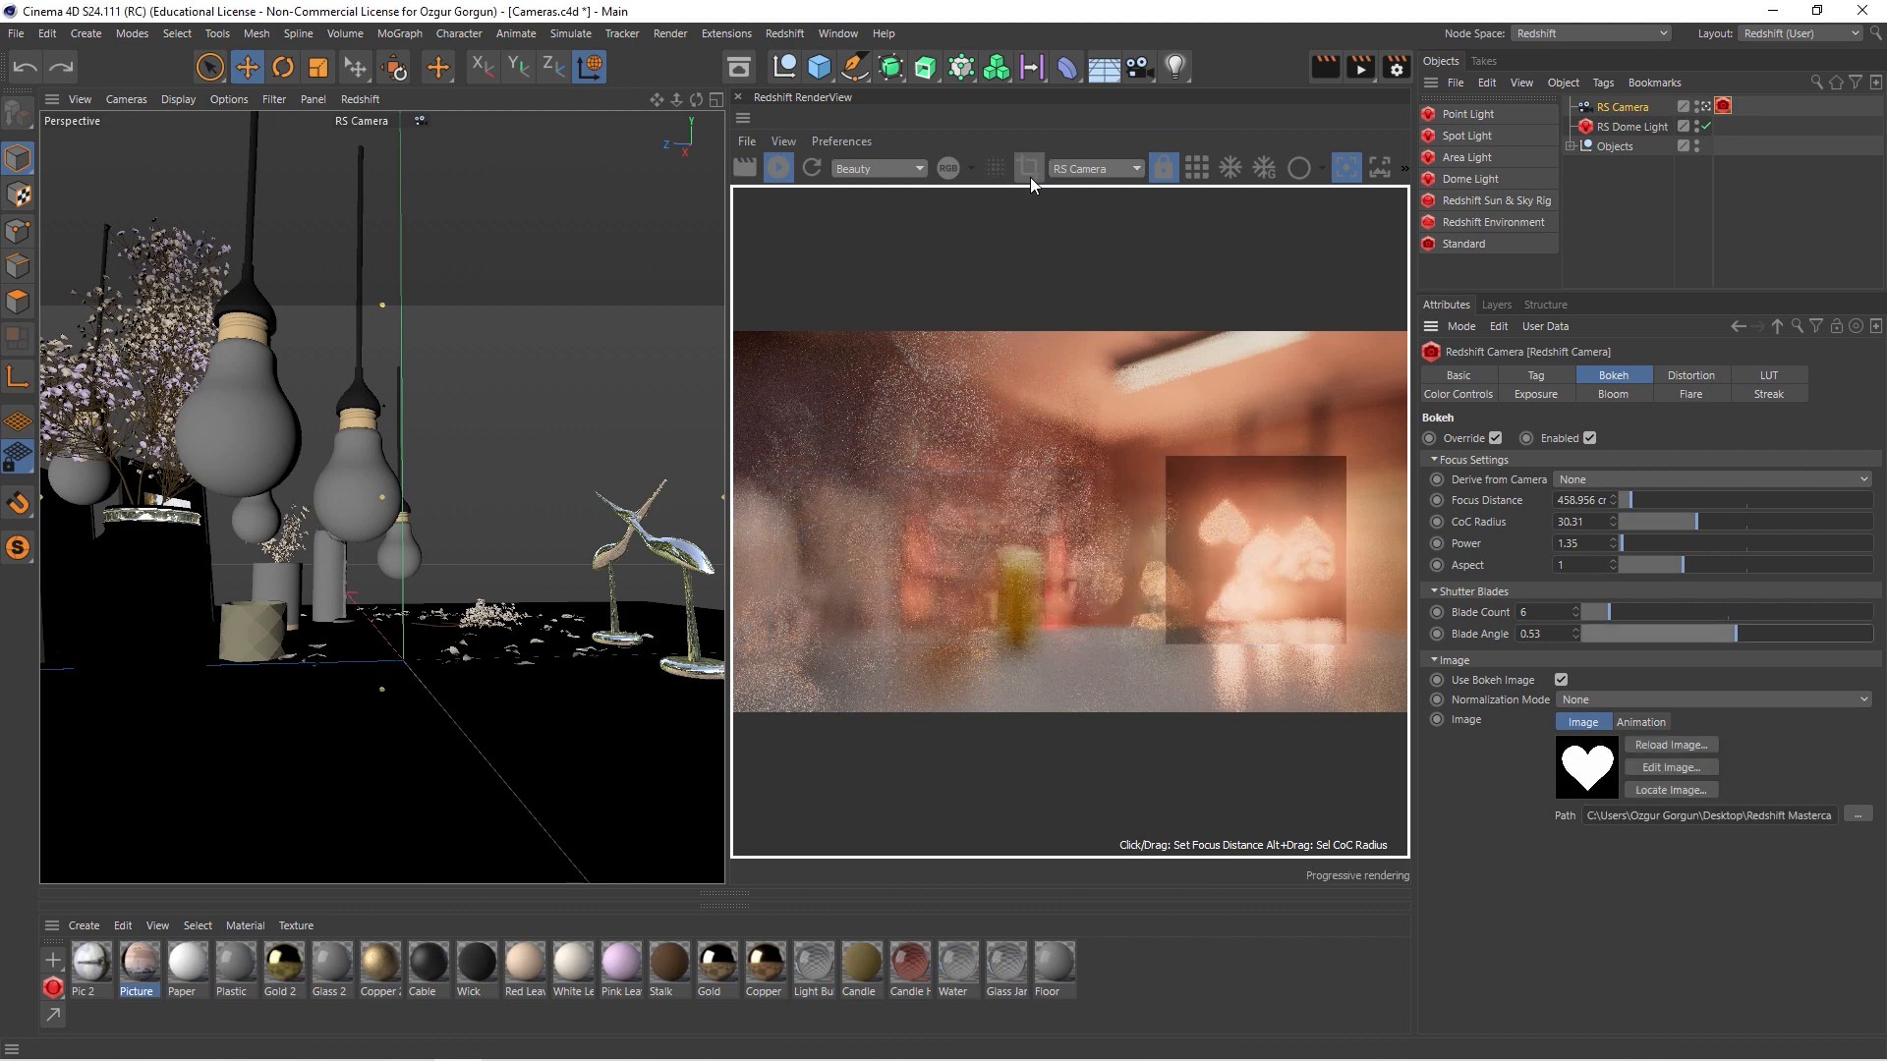
mouse_move(392, 468)
left_mouse_down("alt")
mouse_move(265, 485)
mouse_move(285, 503)
mouse_move(304, 489)
mouse_move(275, 478)
mouse_move(351, 457)
left_mouse_up("alt")
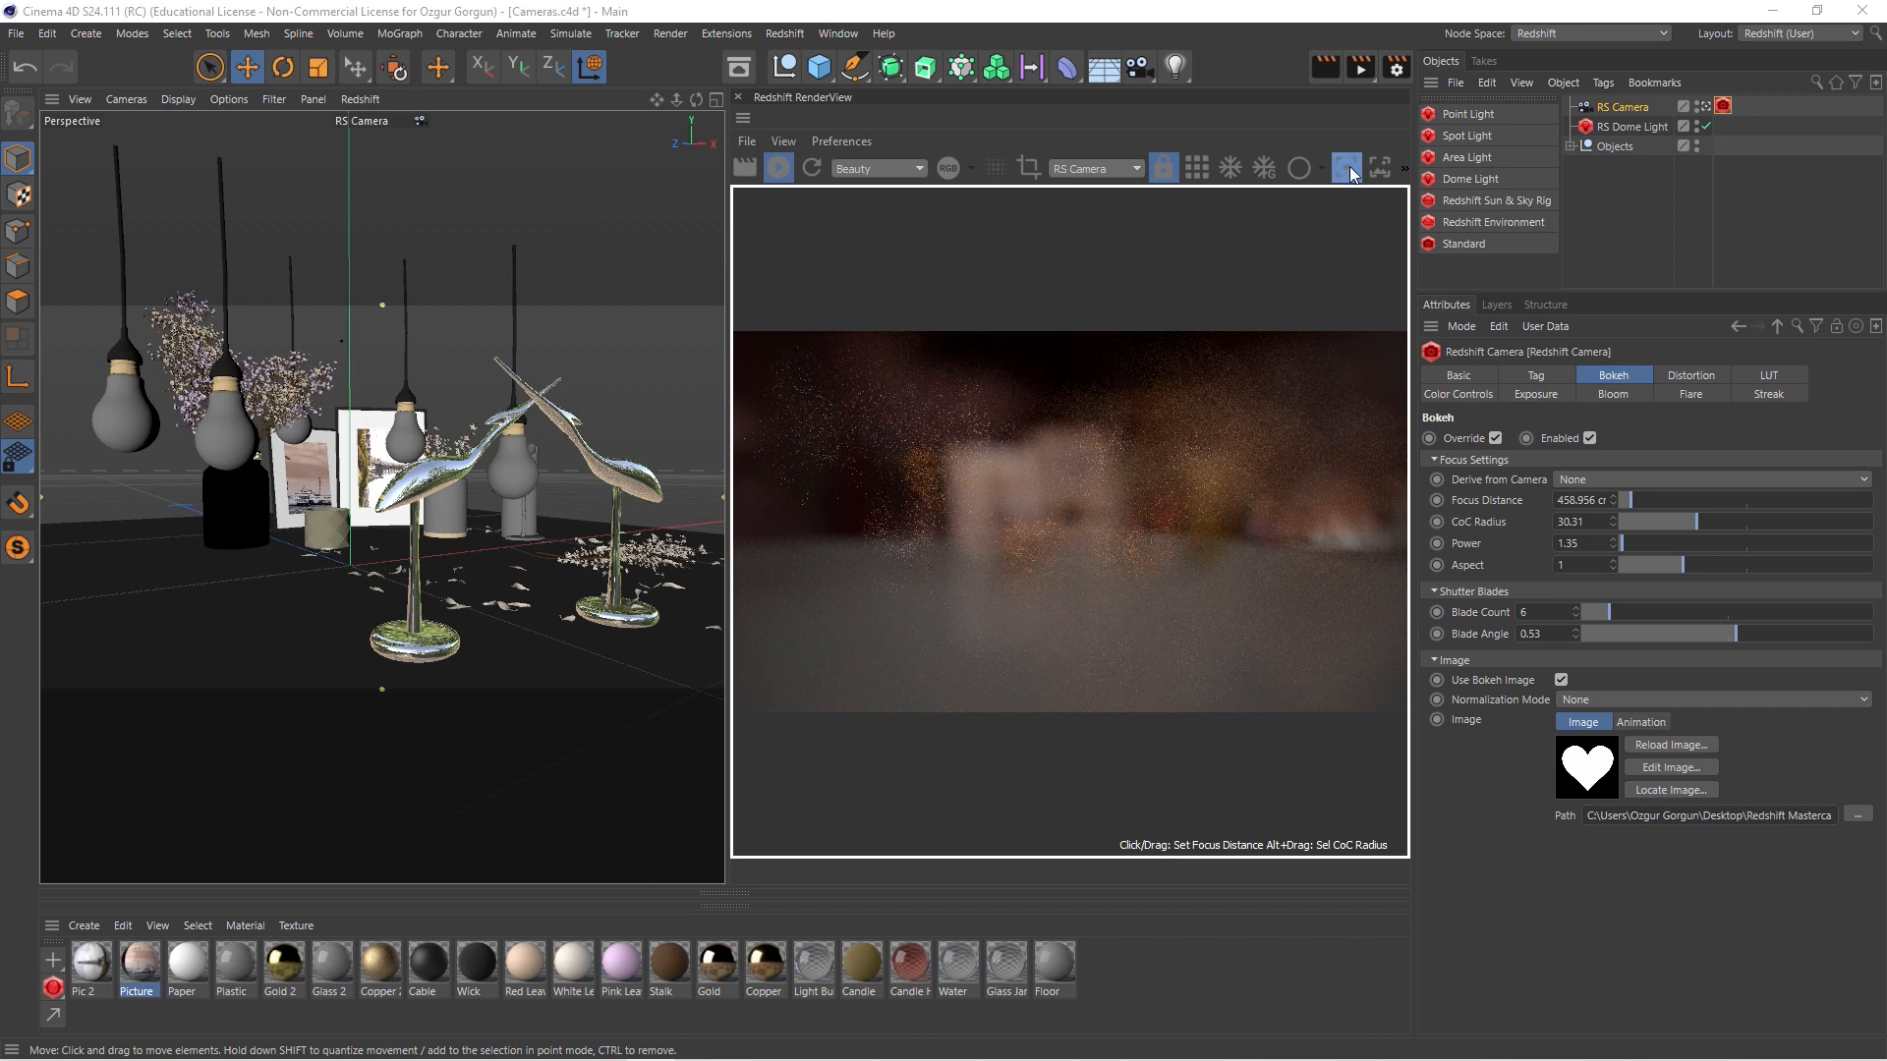
left_click(1002, 485)
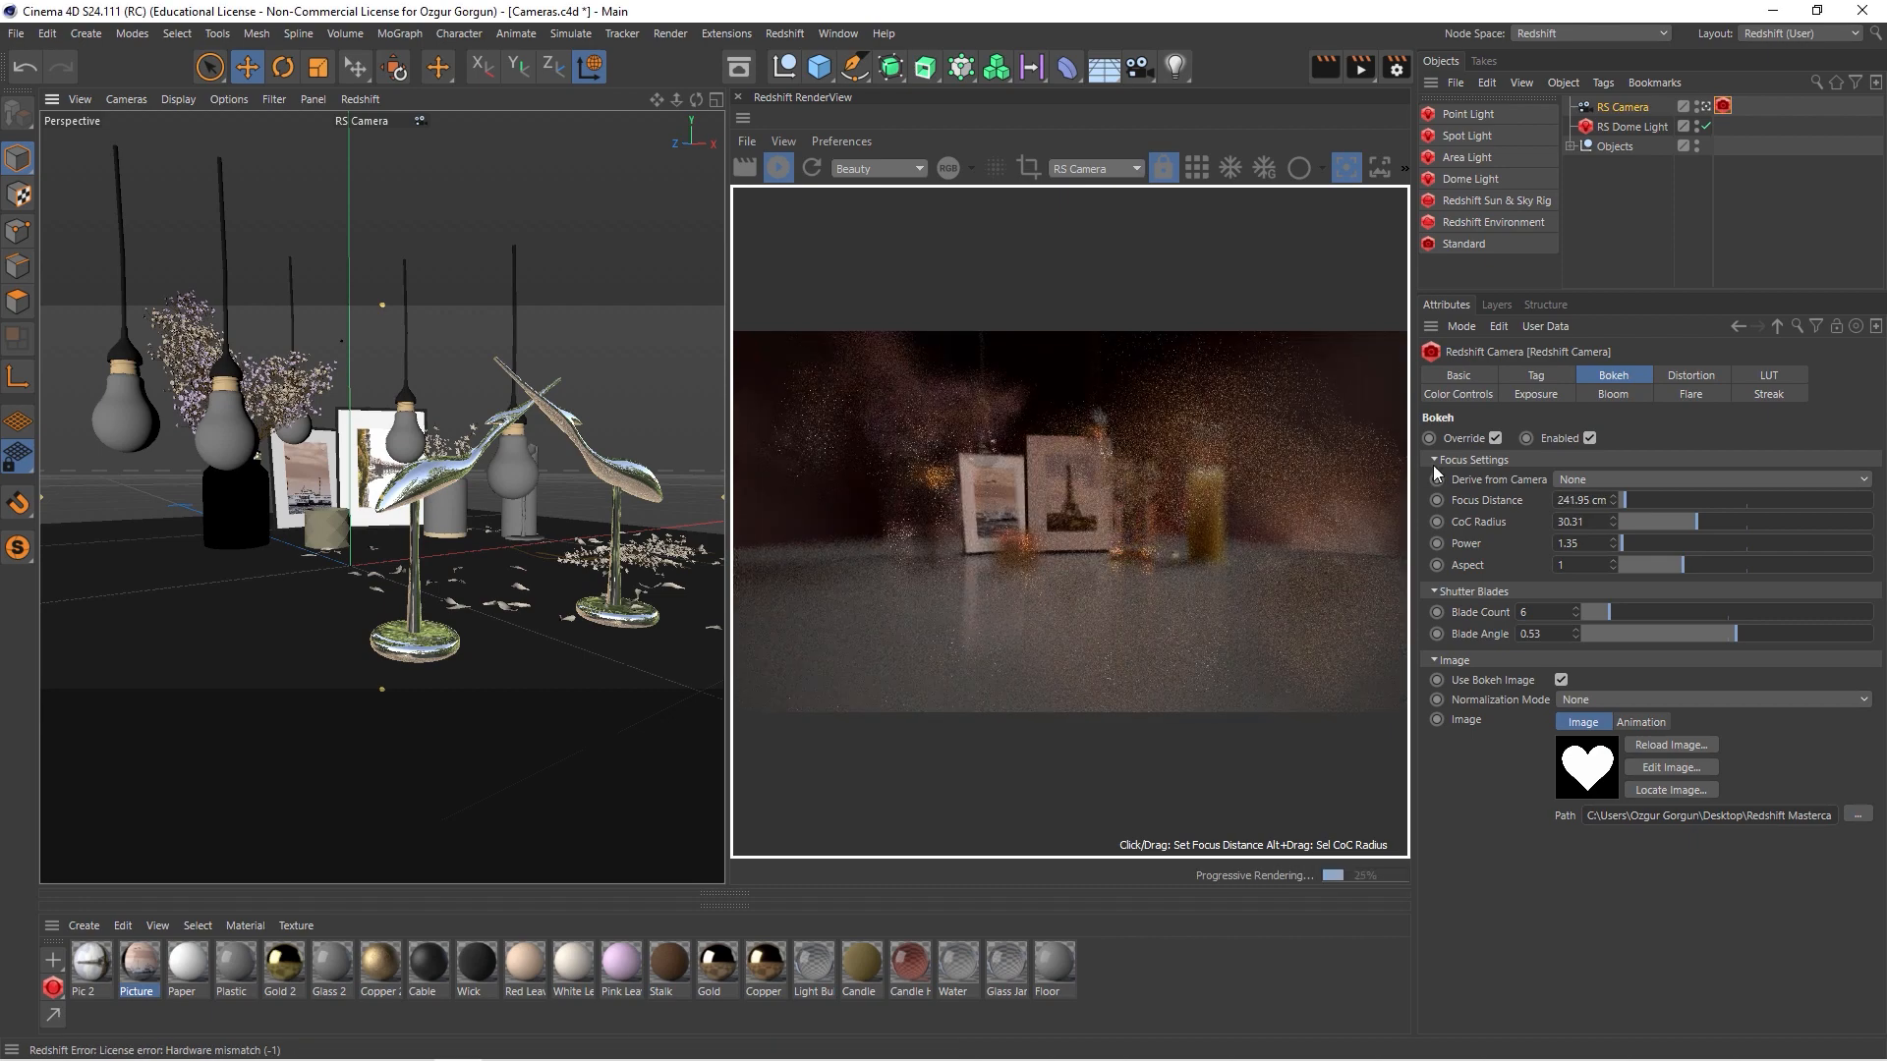
- Lower the CoC Radius to 9.85 and pick the focus on the bird figurine in the foreground
left_click_drag(1696, 520, 1661, 527)
left_click_drag(1653, 529, 1643, 529)
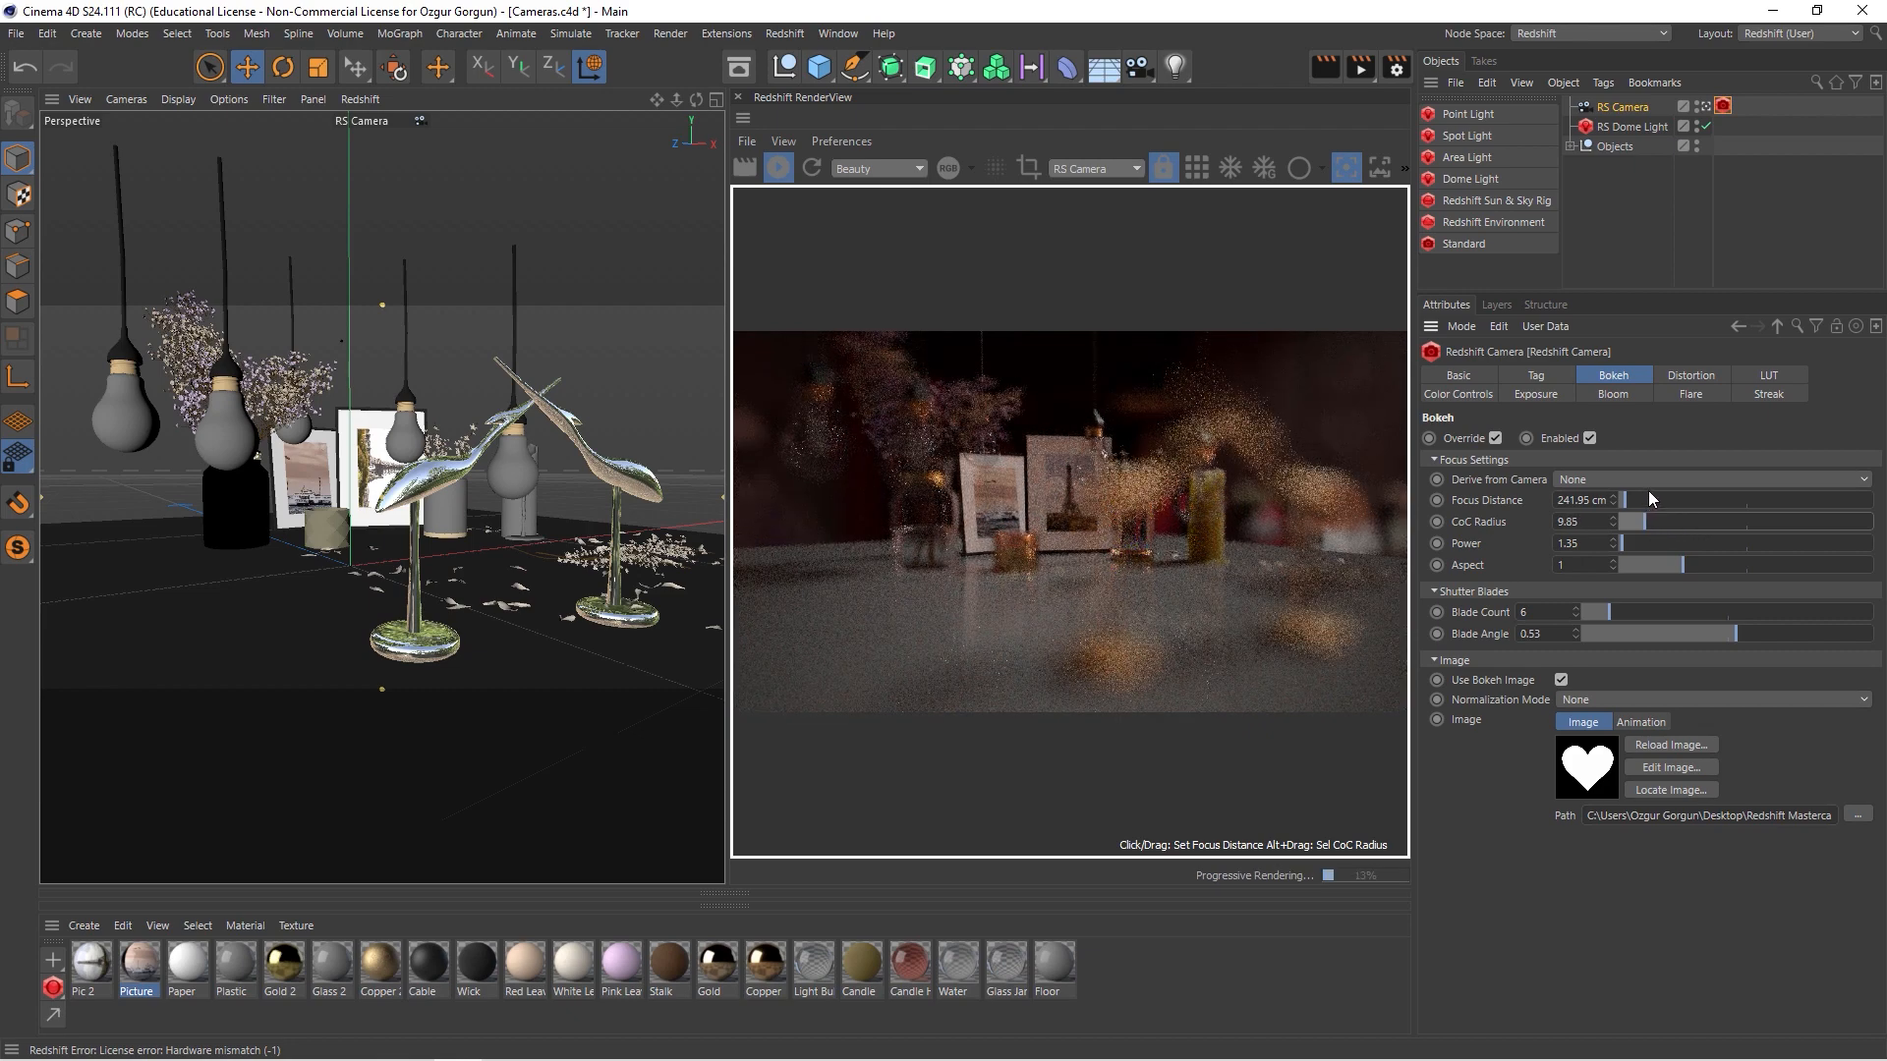
left_click(1148, 490)
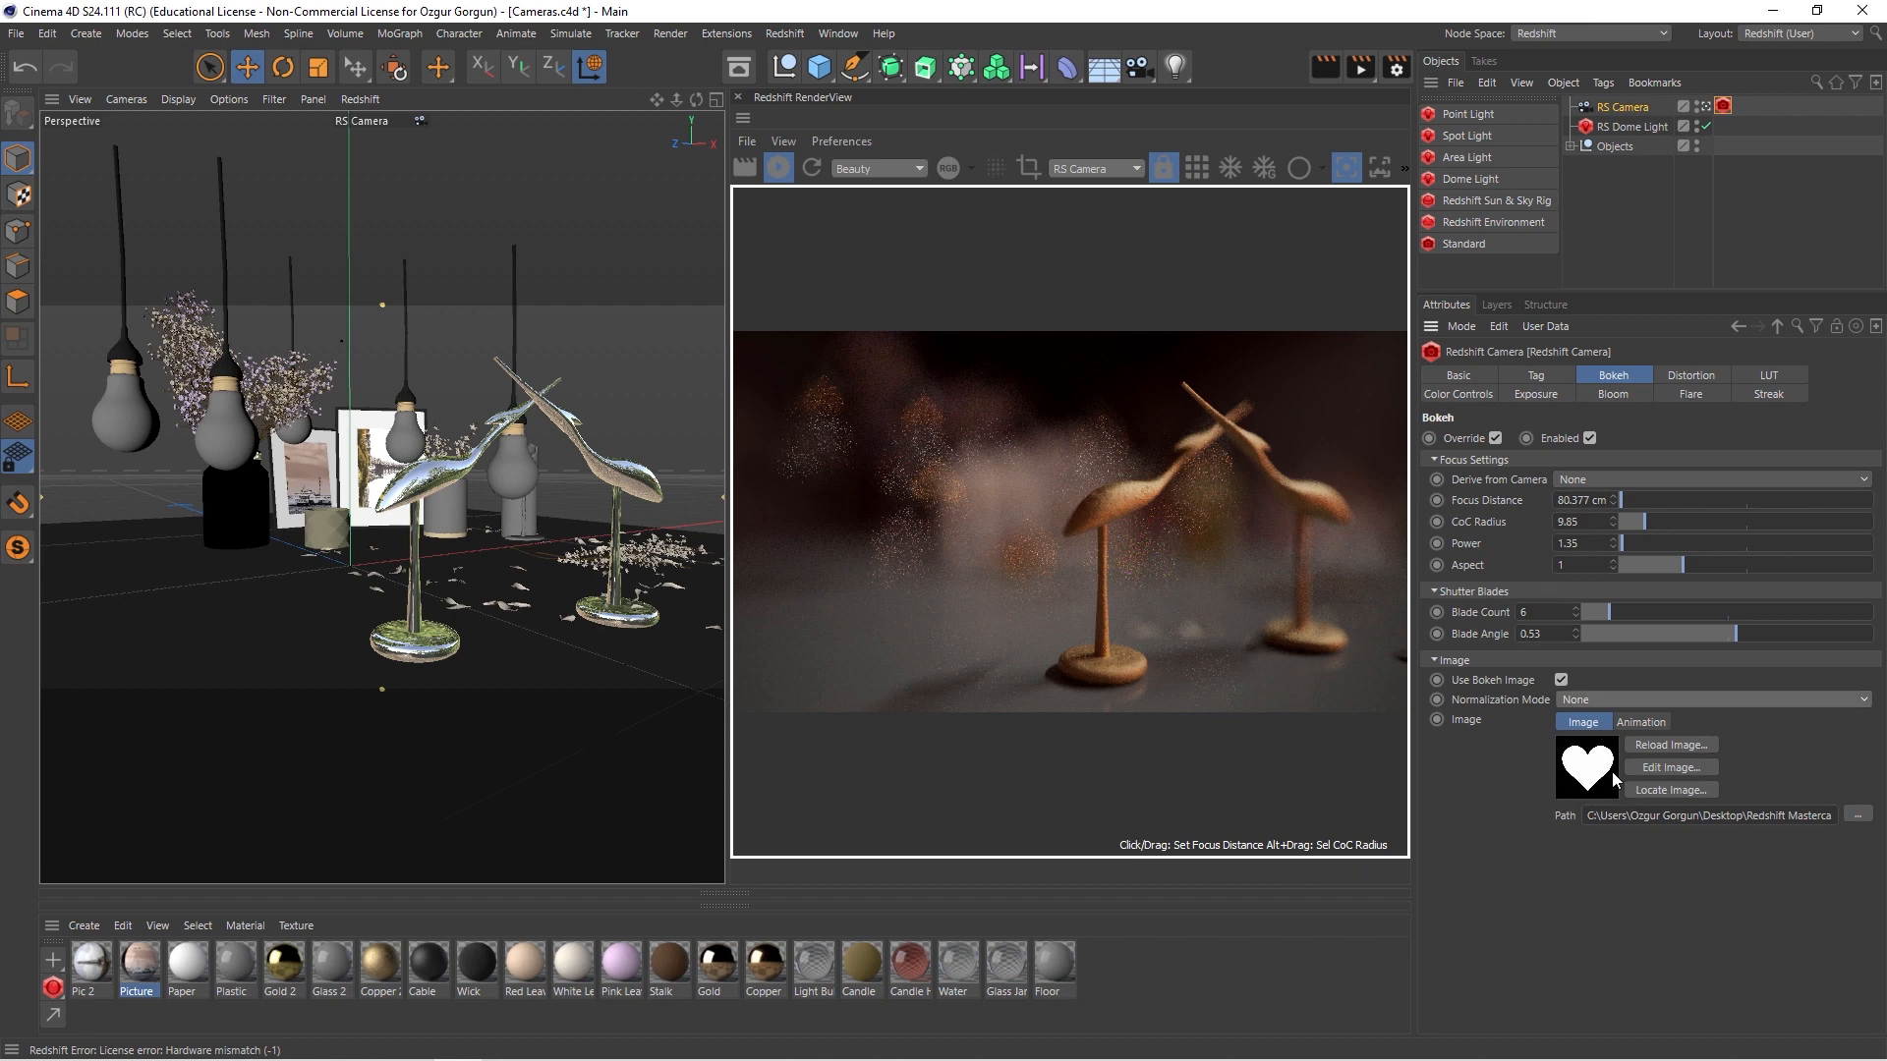
- Set the bokeh image's Normalization Mode to Unit Intensity and lower the CoC Radius to 5.21
left_click(1580, 704)
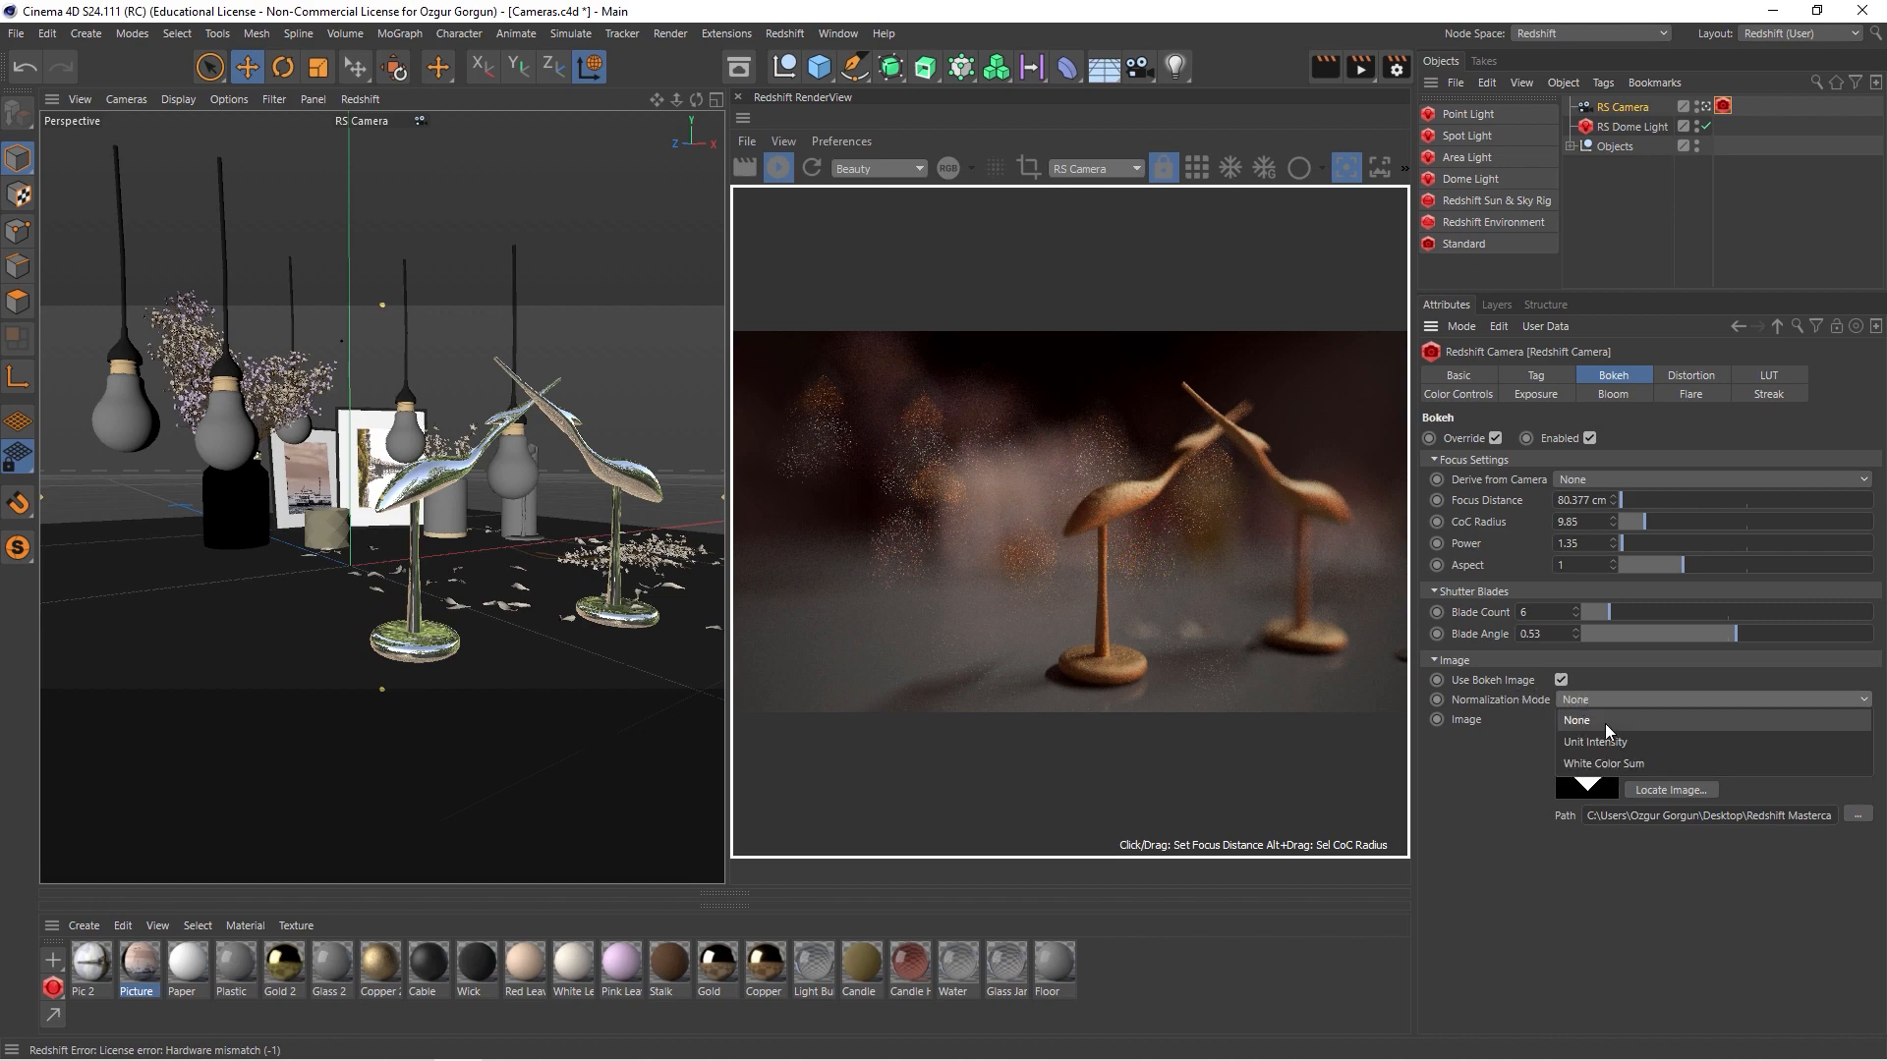
left_click(1618, 744)
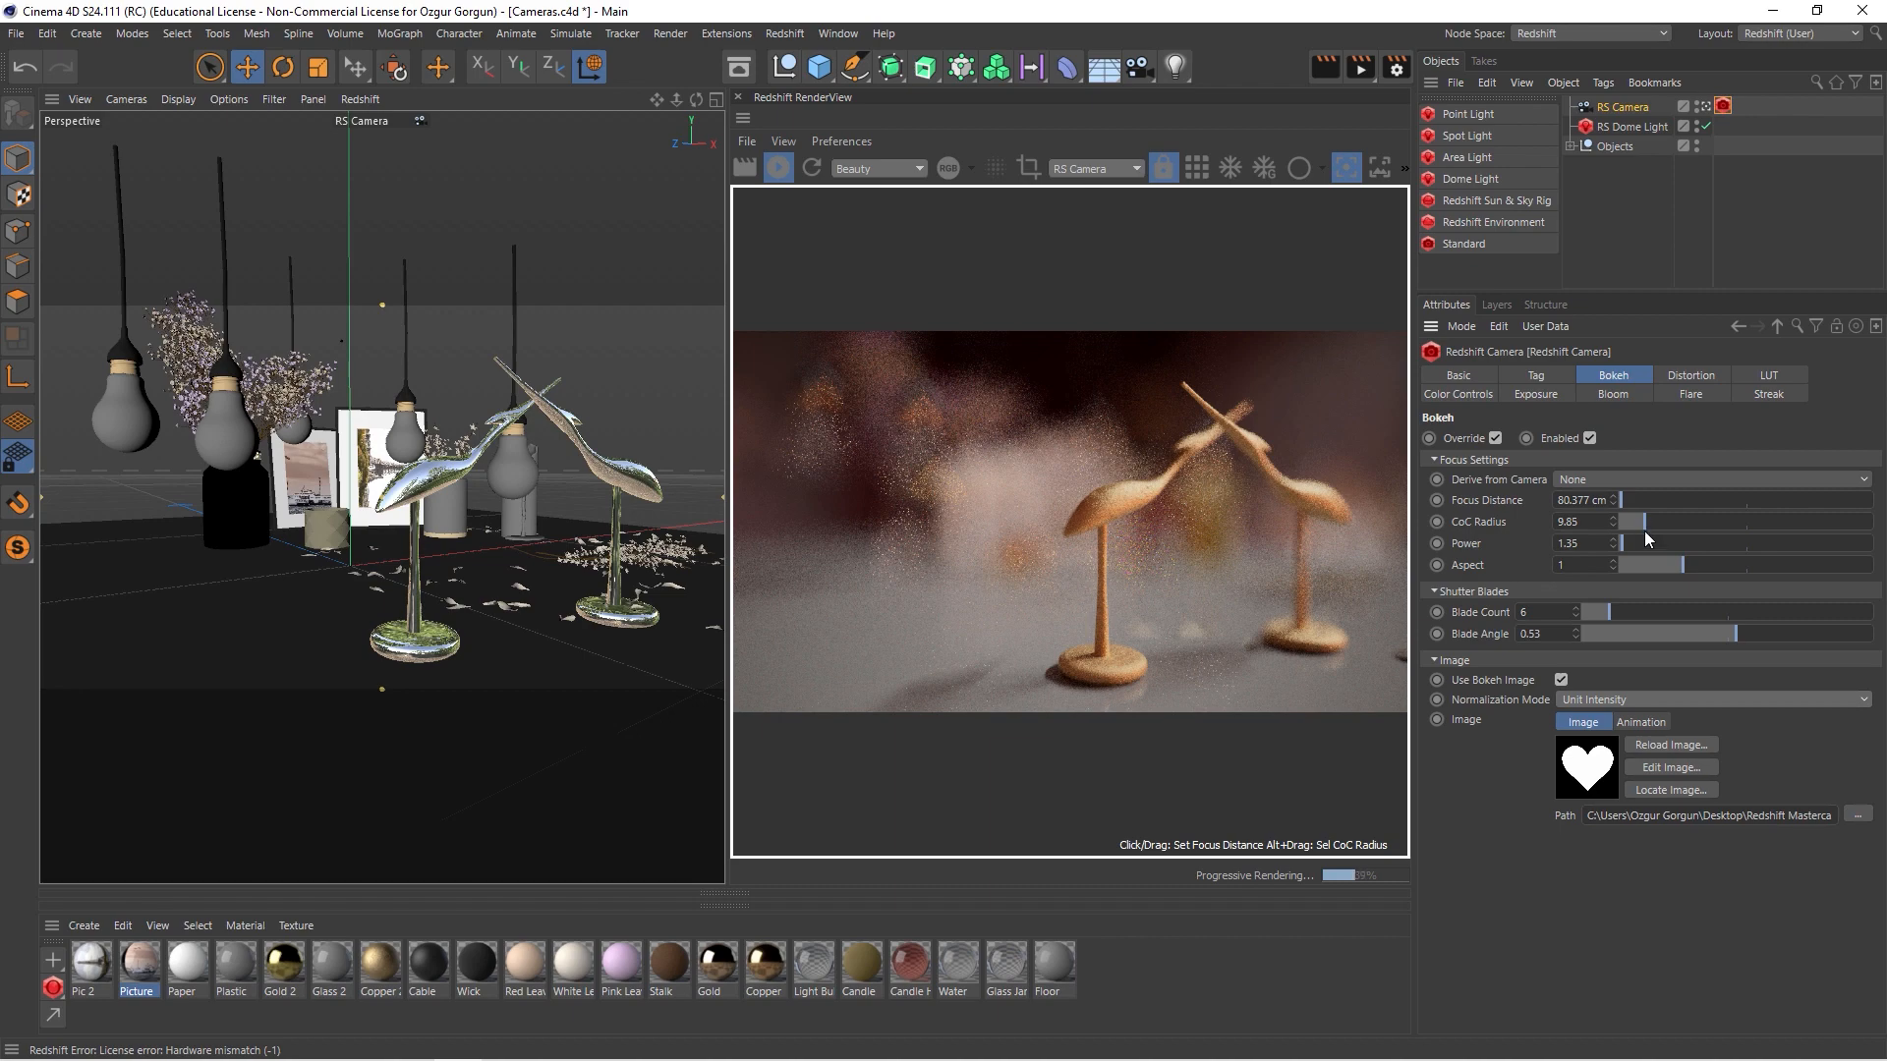
left_click_drag(1643, 522, 1632, 533)
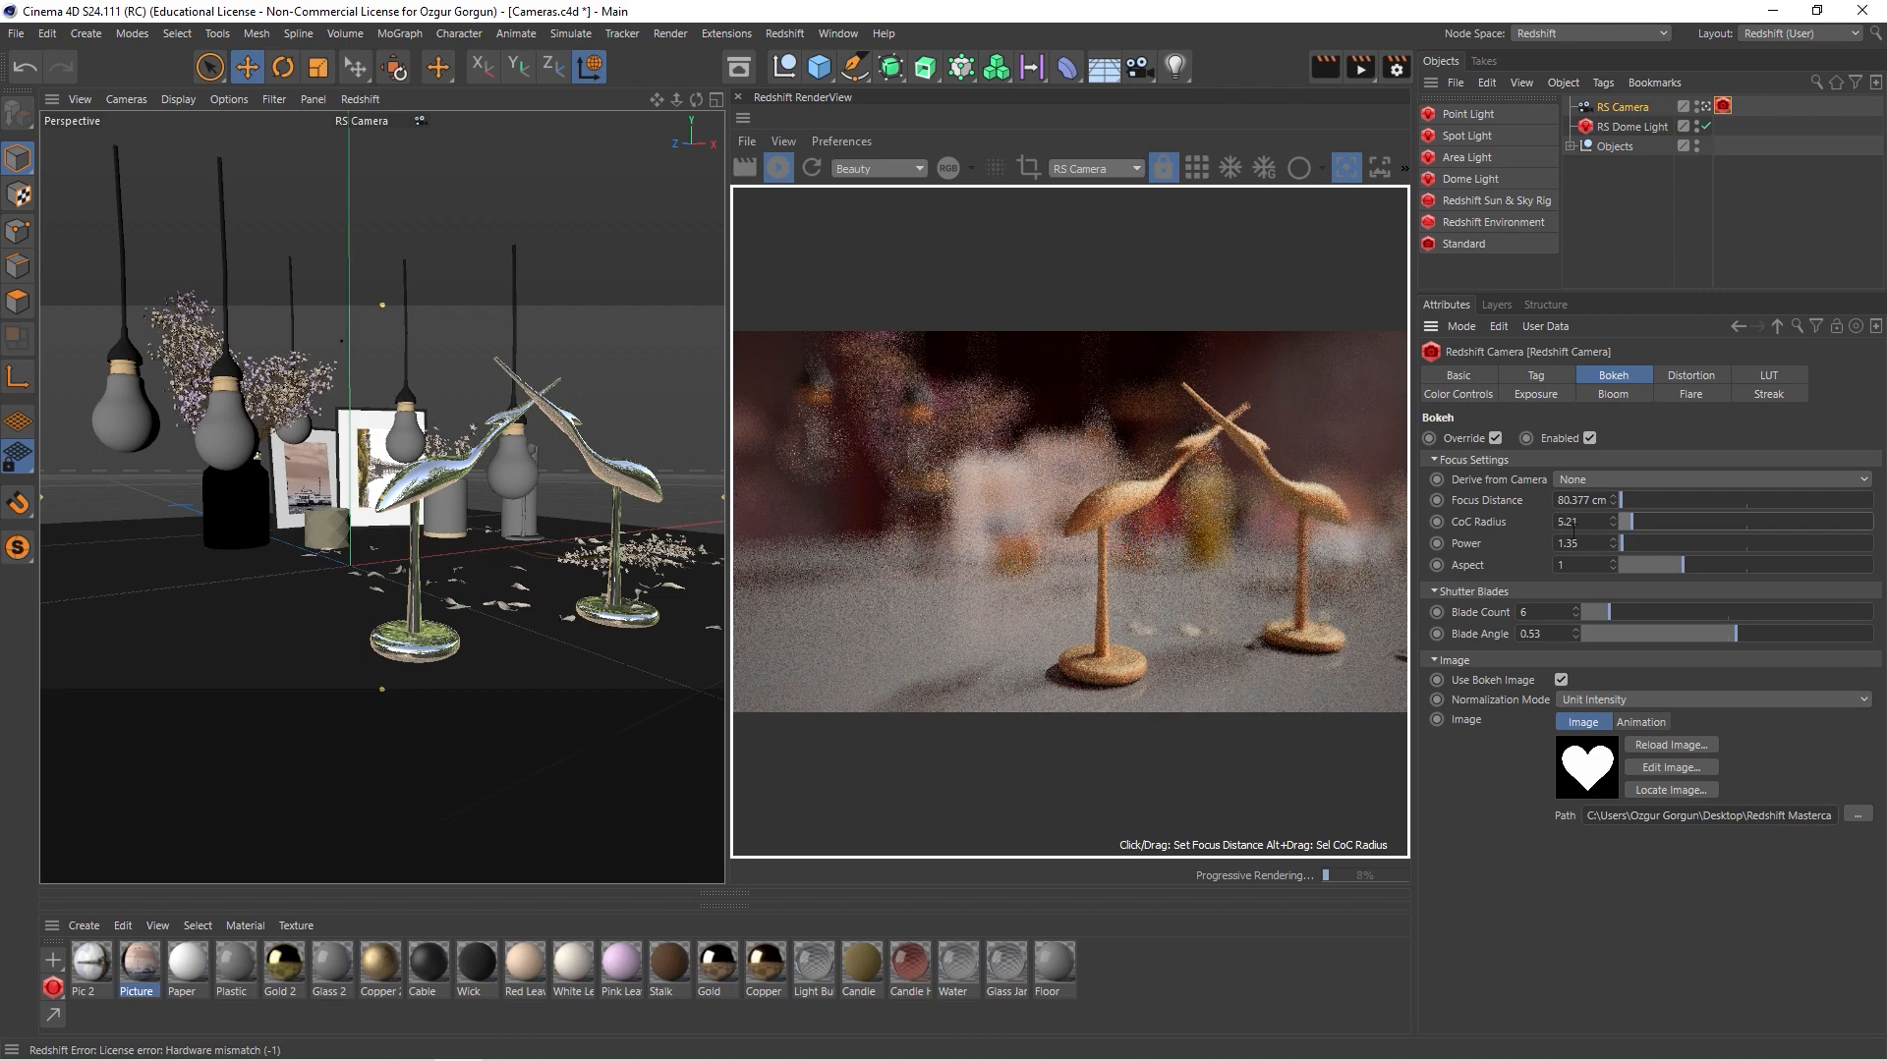
- Bring the camera close to the white blossoms, pick the focus on them and lower the CoC Radius to 1.35
left_click_drag(629, 575, 460, 550, "alt")
scroll(460, 550, "up", 2)
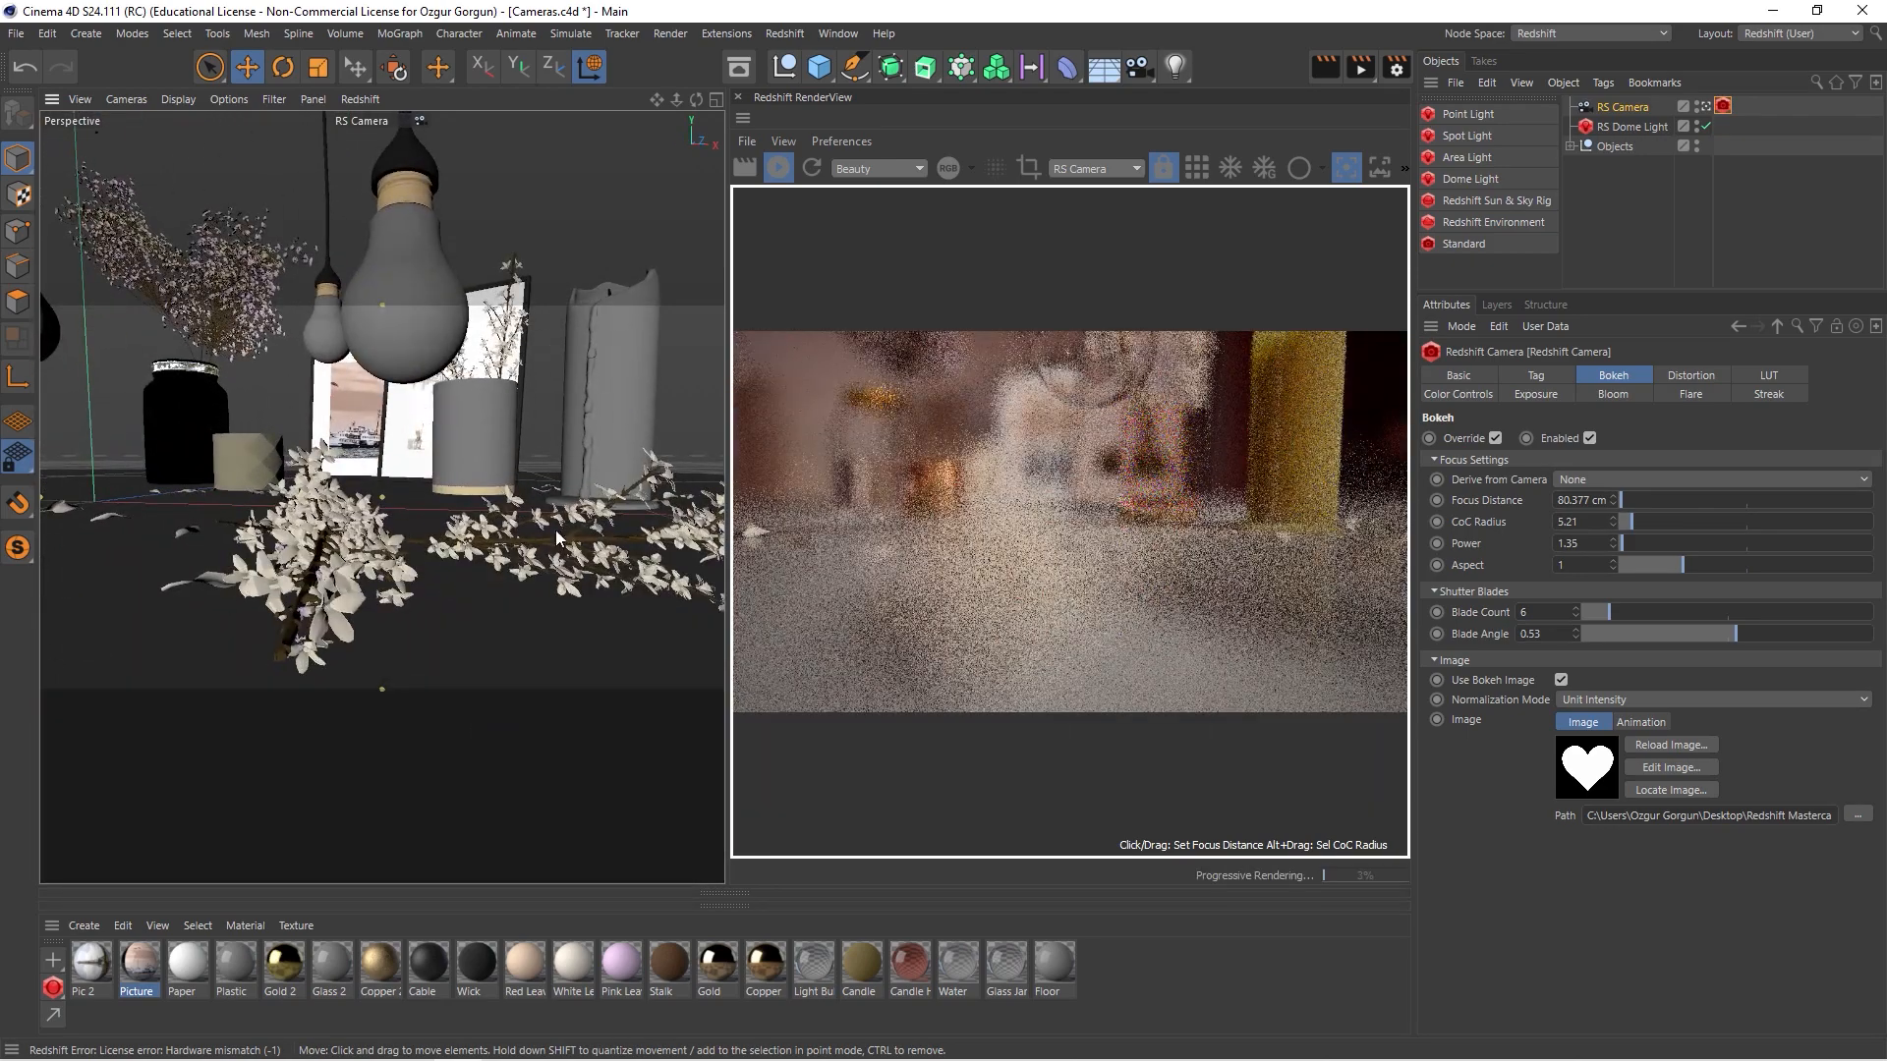
left_click(1004, 593)
left_click(1022, 603)
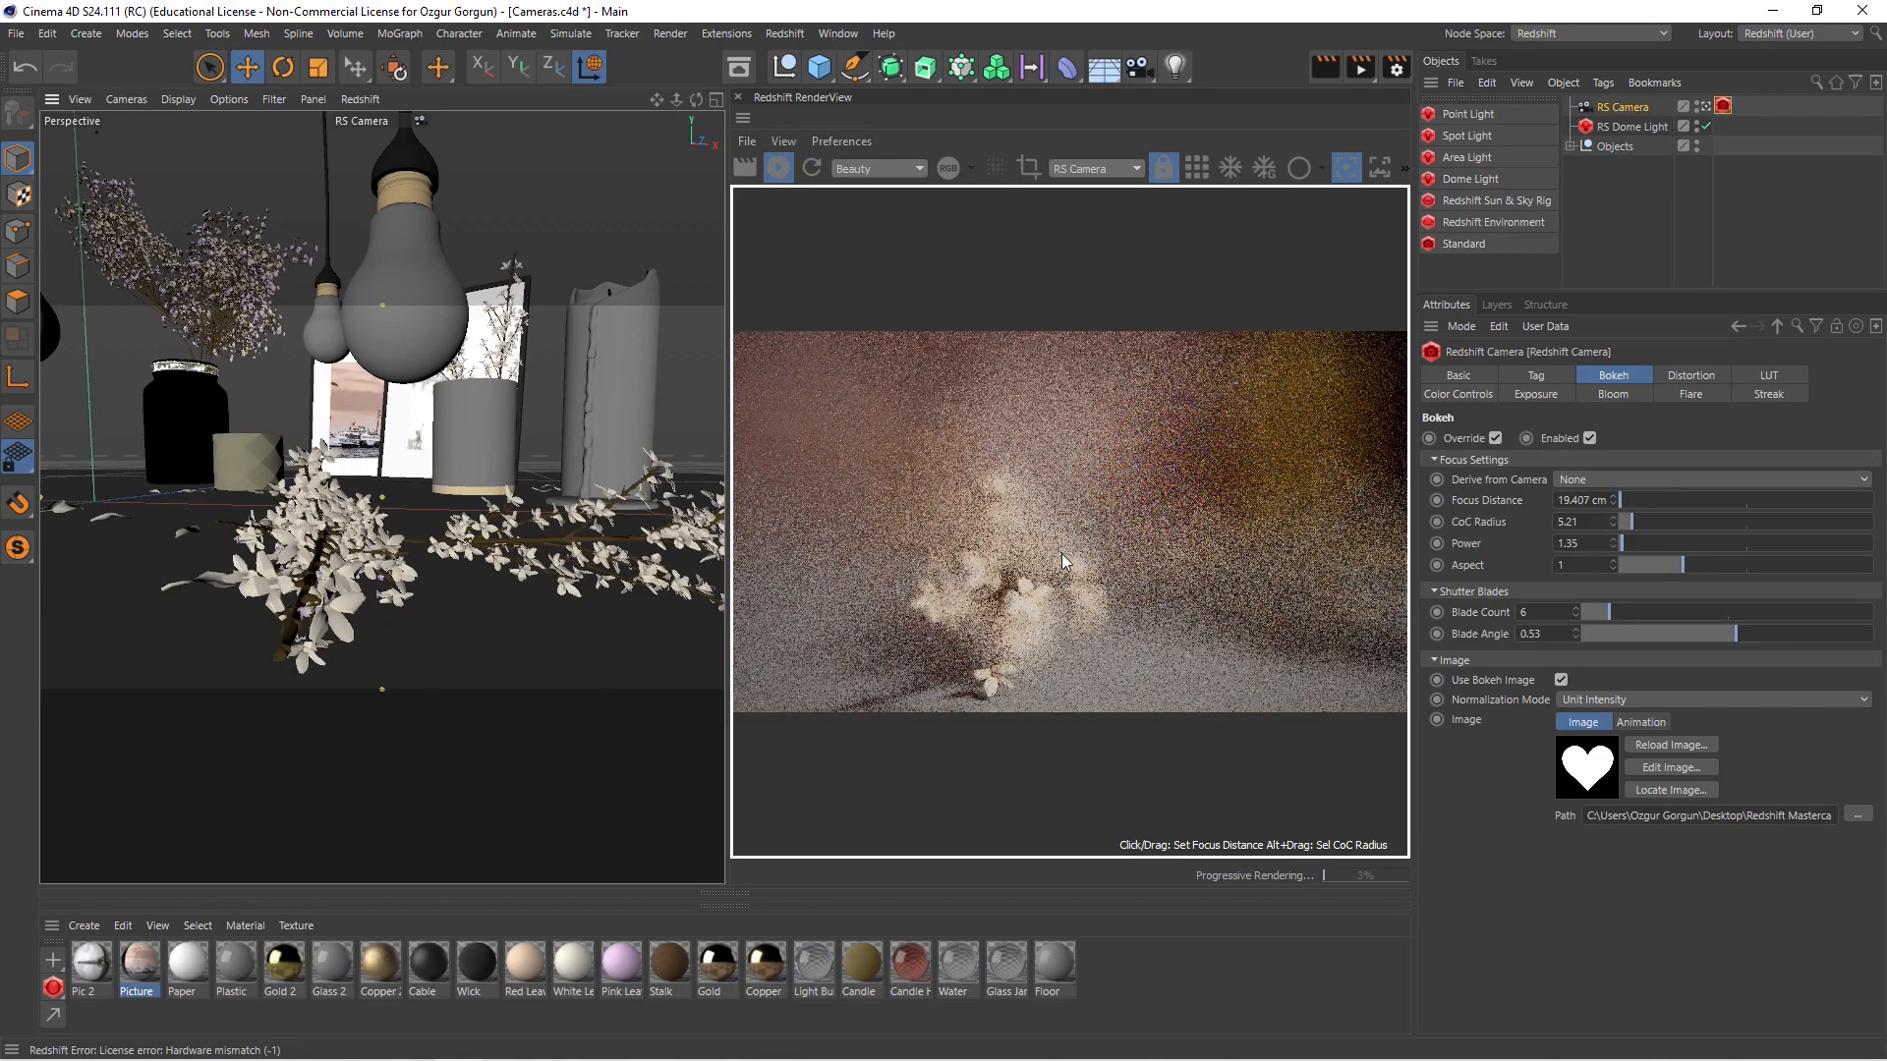
left_click_drag(1631, 521, 1620, 525)
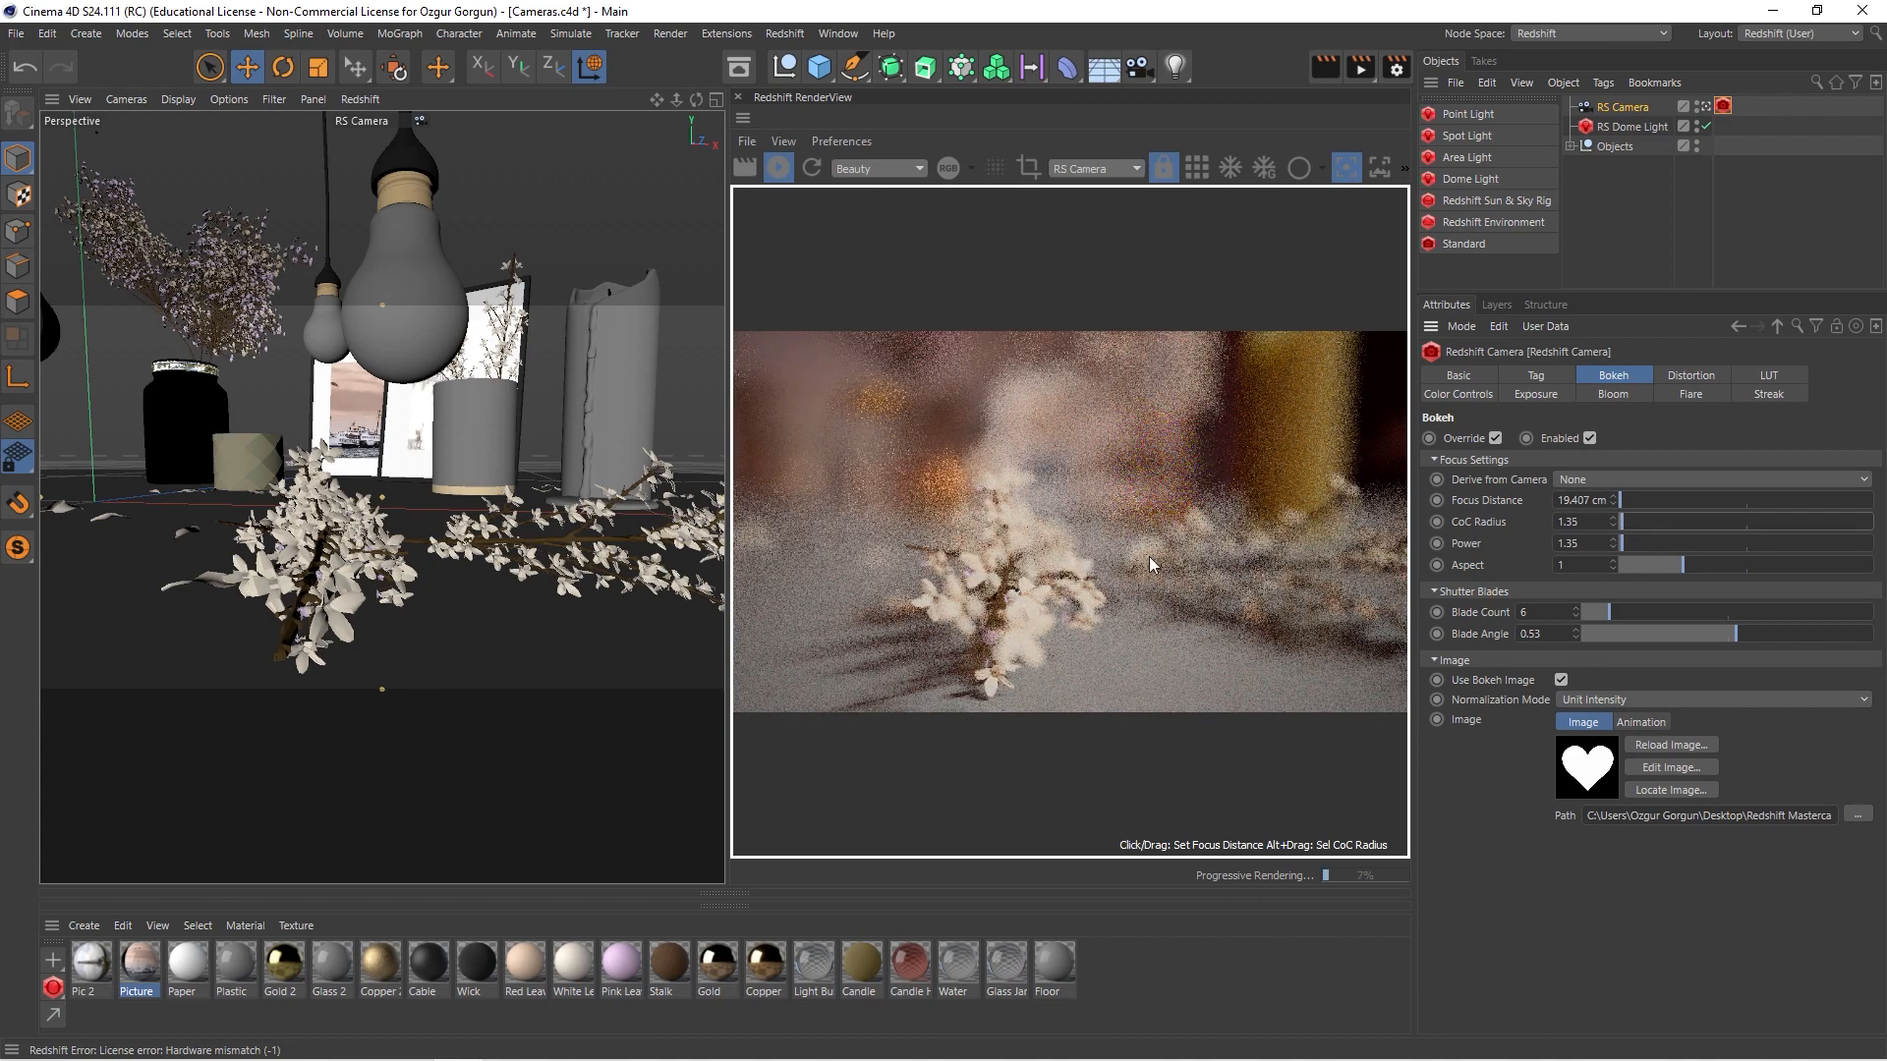
- Reframe the shot lower on the white blossoms, refocus on their front flowers and reduce the CoC Radius to 0.92
scroll(473, 519, "up", 3)
scroll(476, 501, "up", 1)
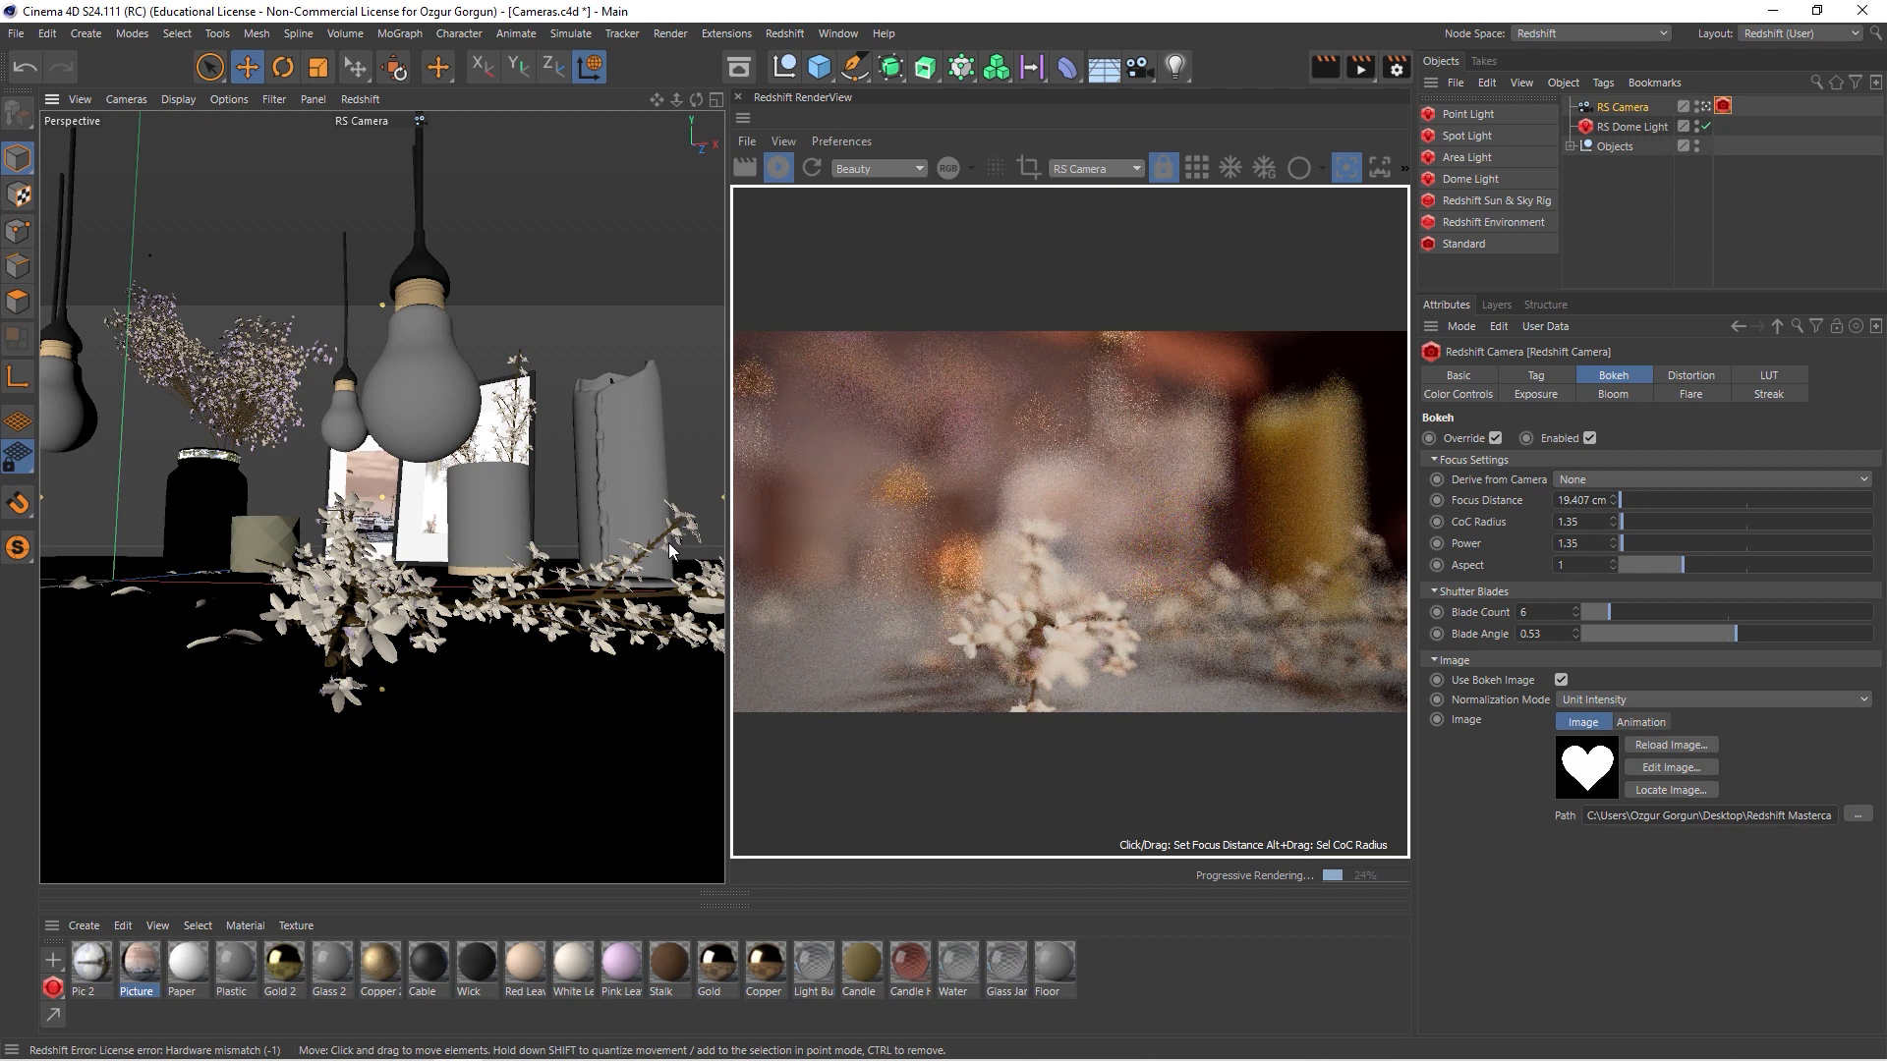
key("ctrl+z")
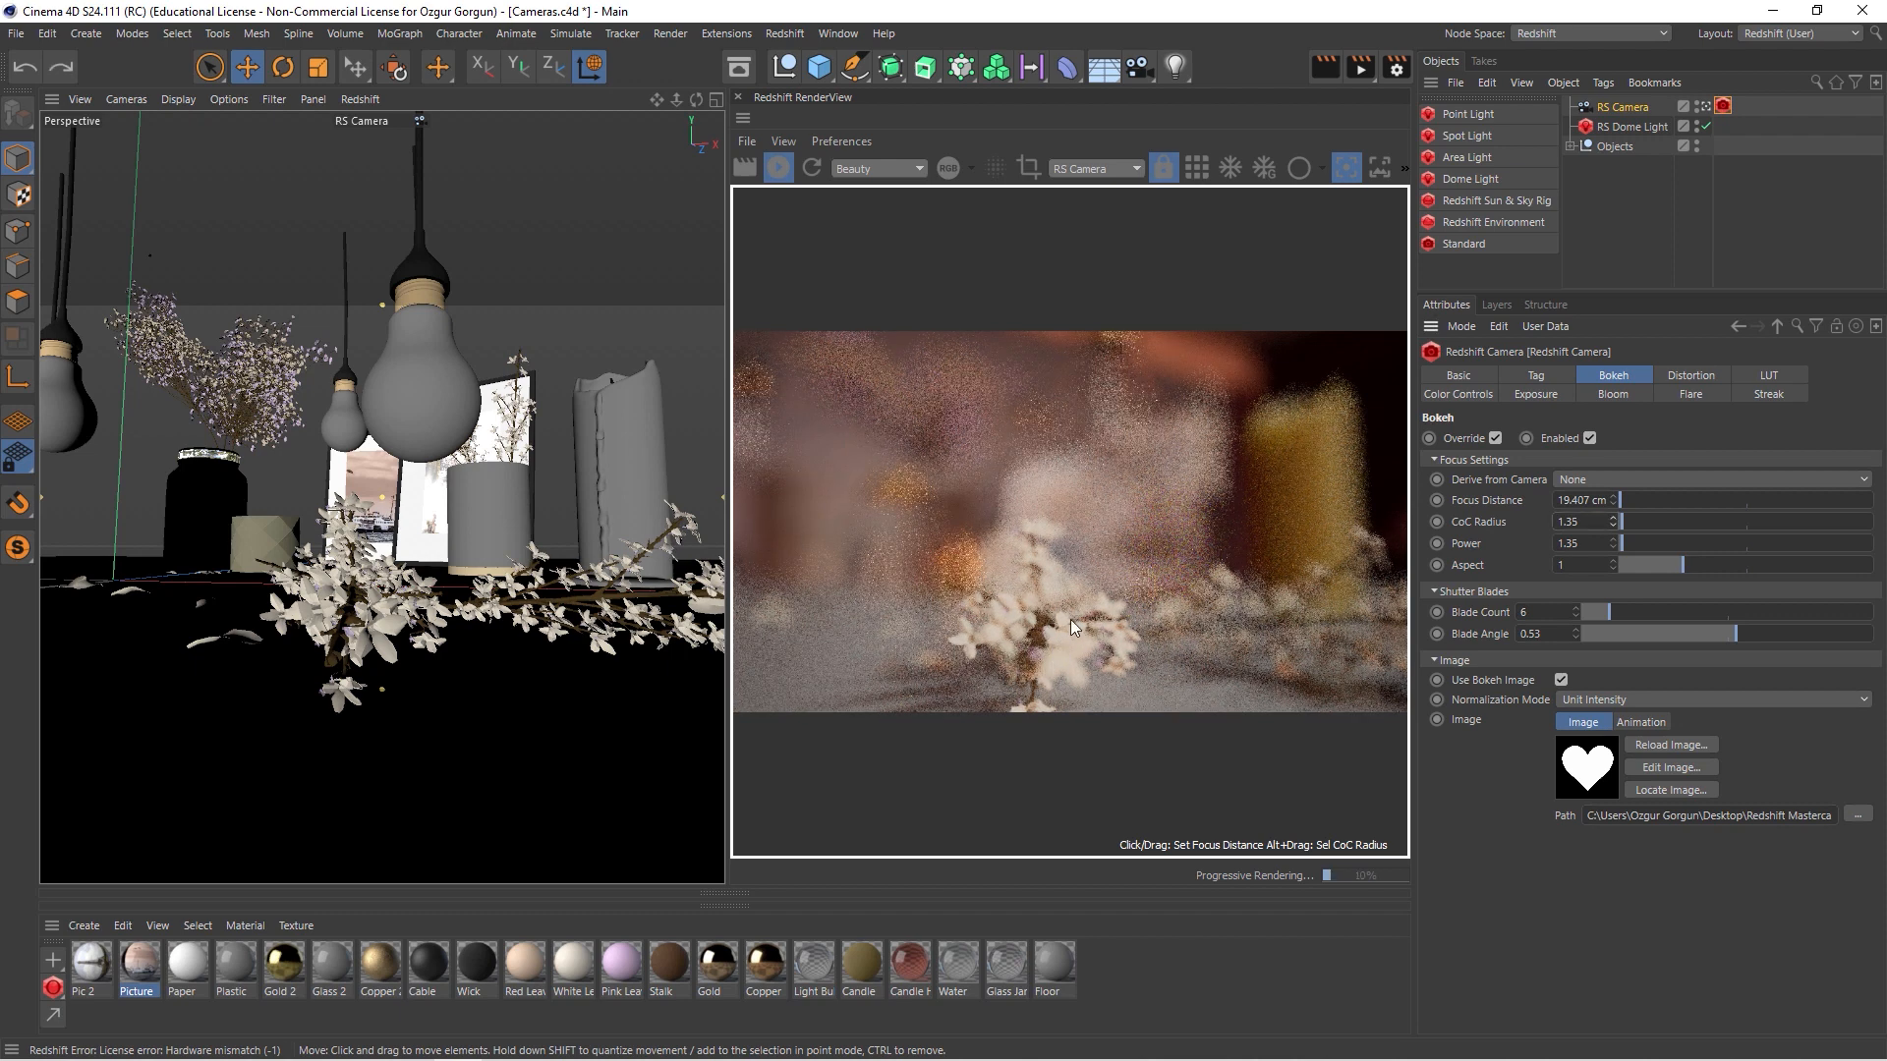
left_click(1063, 645)
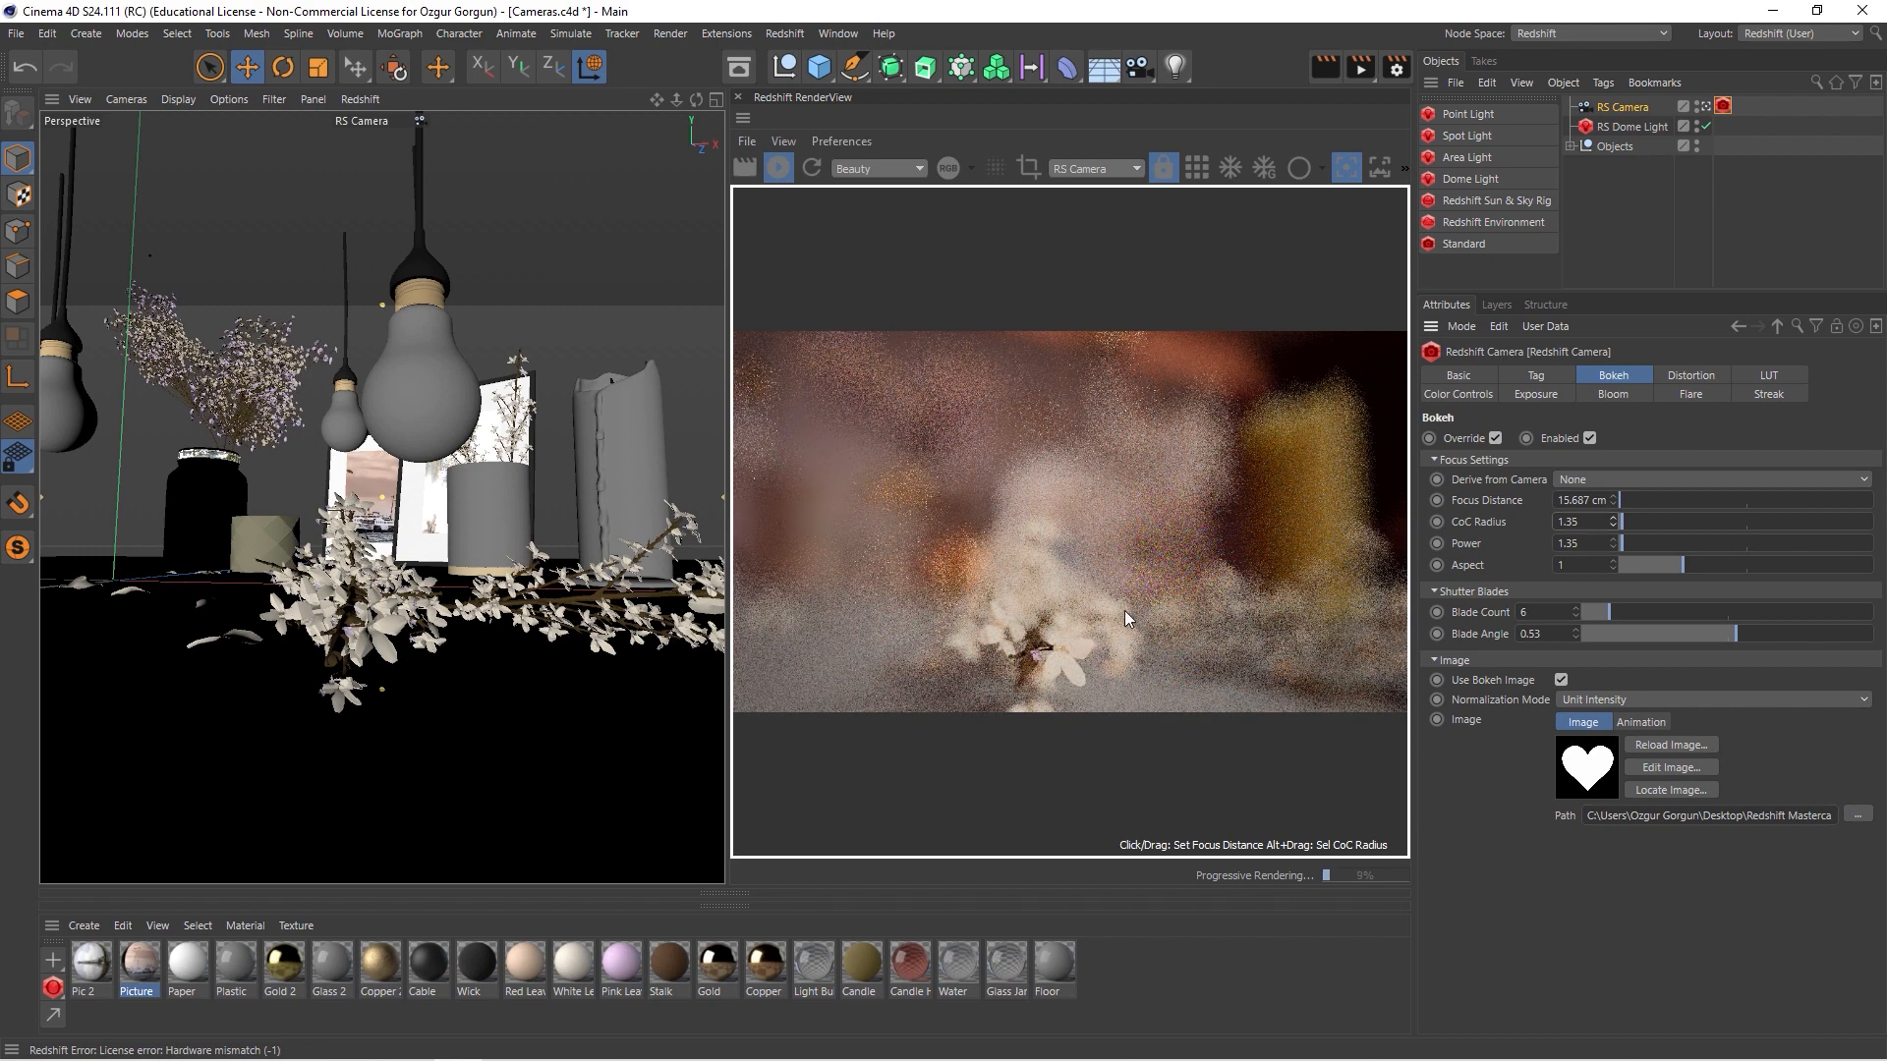
left_click_drag(1614, 526, 1615, 531)
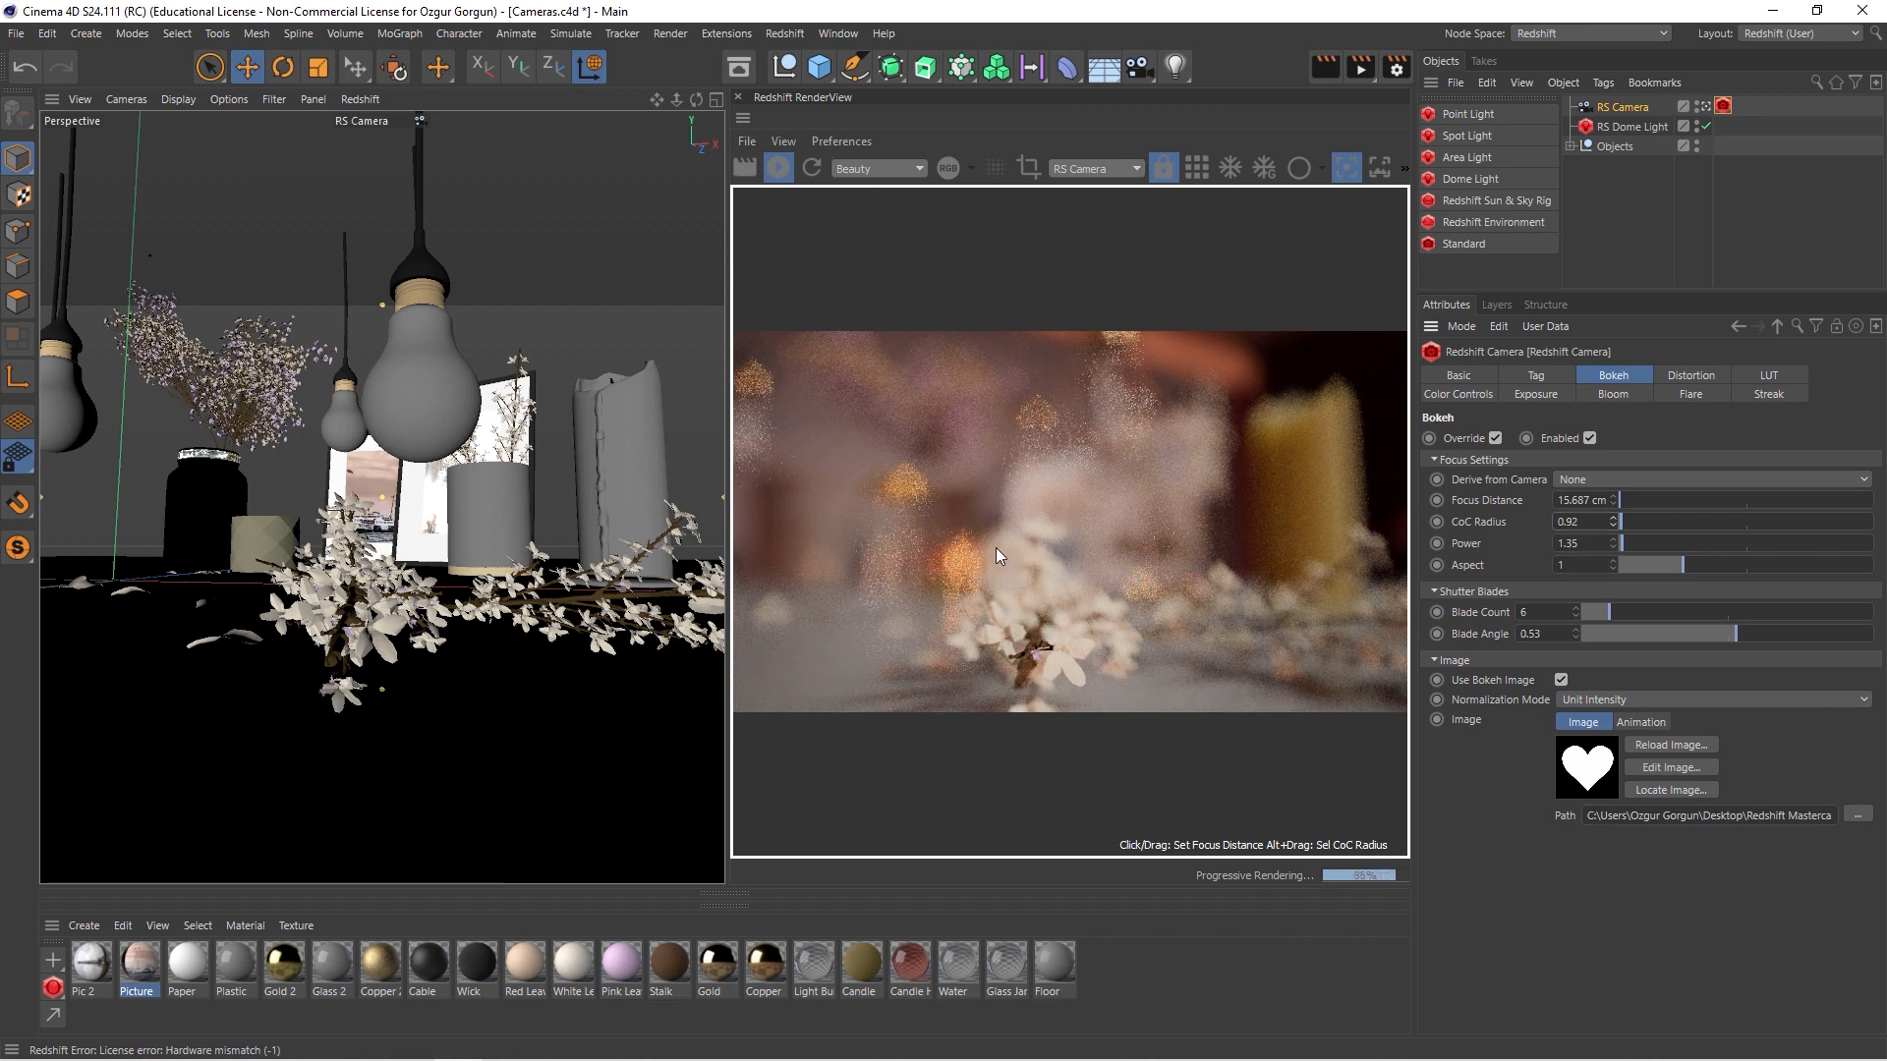
- Open the Chromatic Aberration PSD for editing in Photoshop and load it as the bokeh image without copying it to the project location
left_click(1856, 813)
left_click(238, 206)
right_click(263, 202)
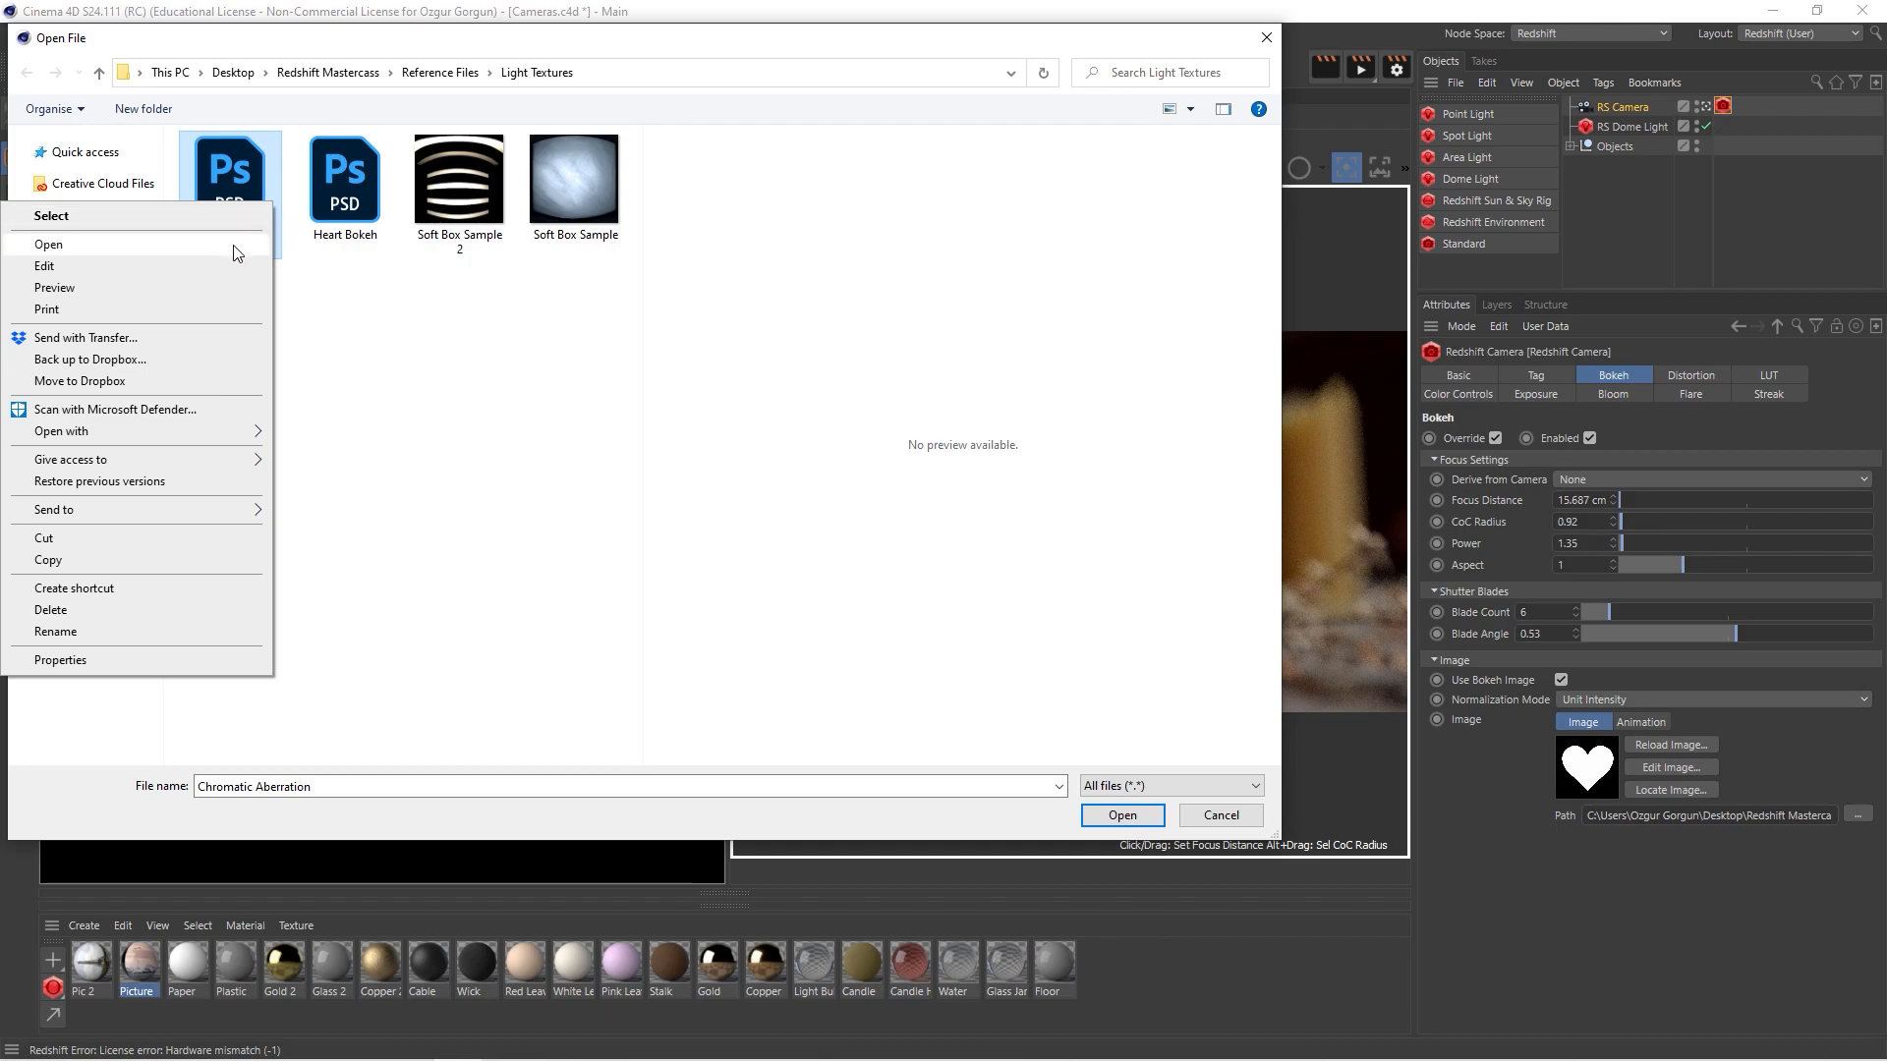
left_click(235, 246)
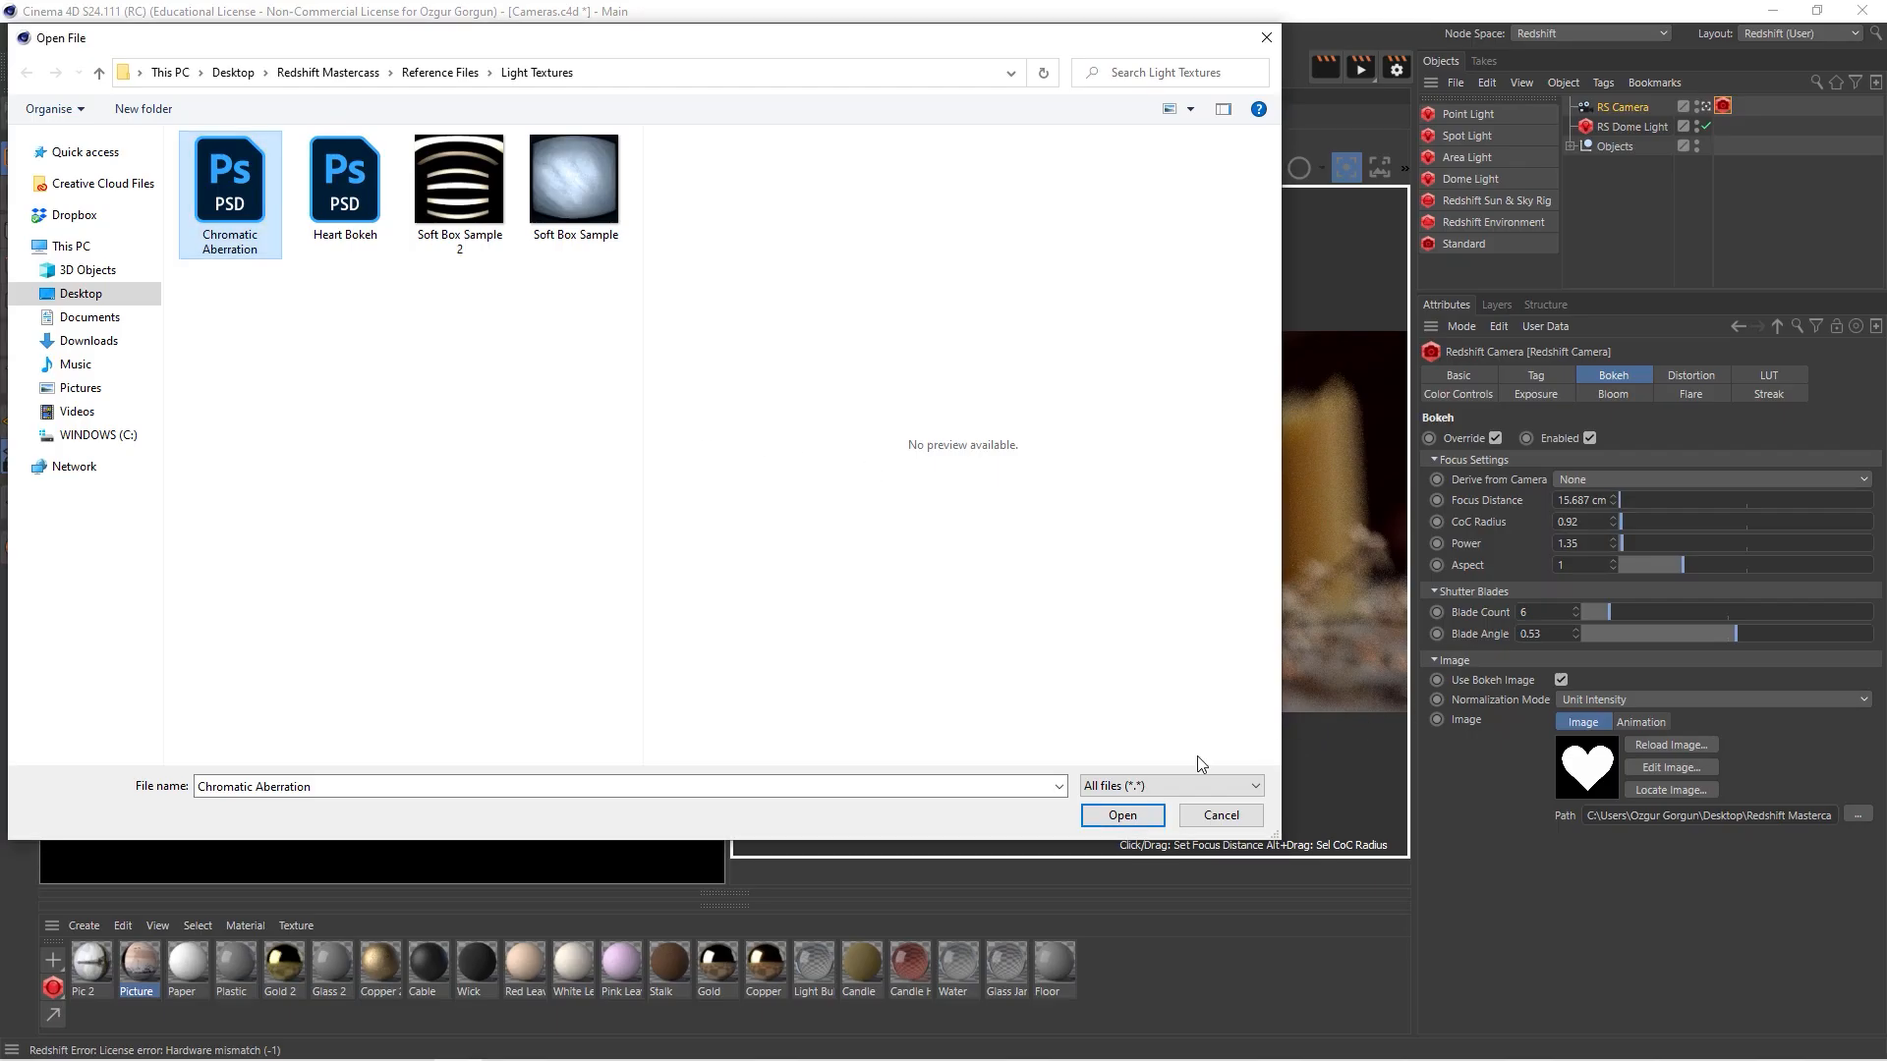
left_click(1120, 815)
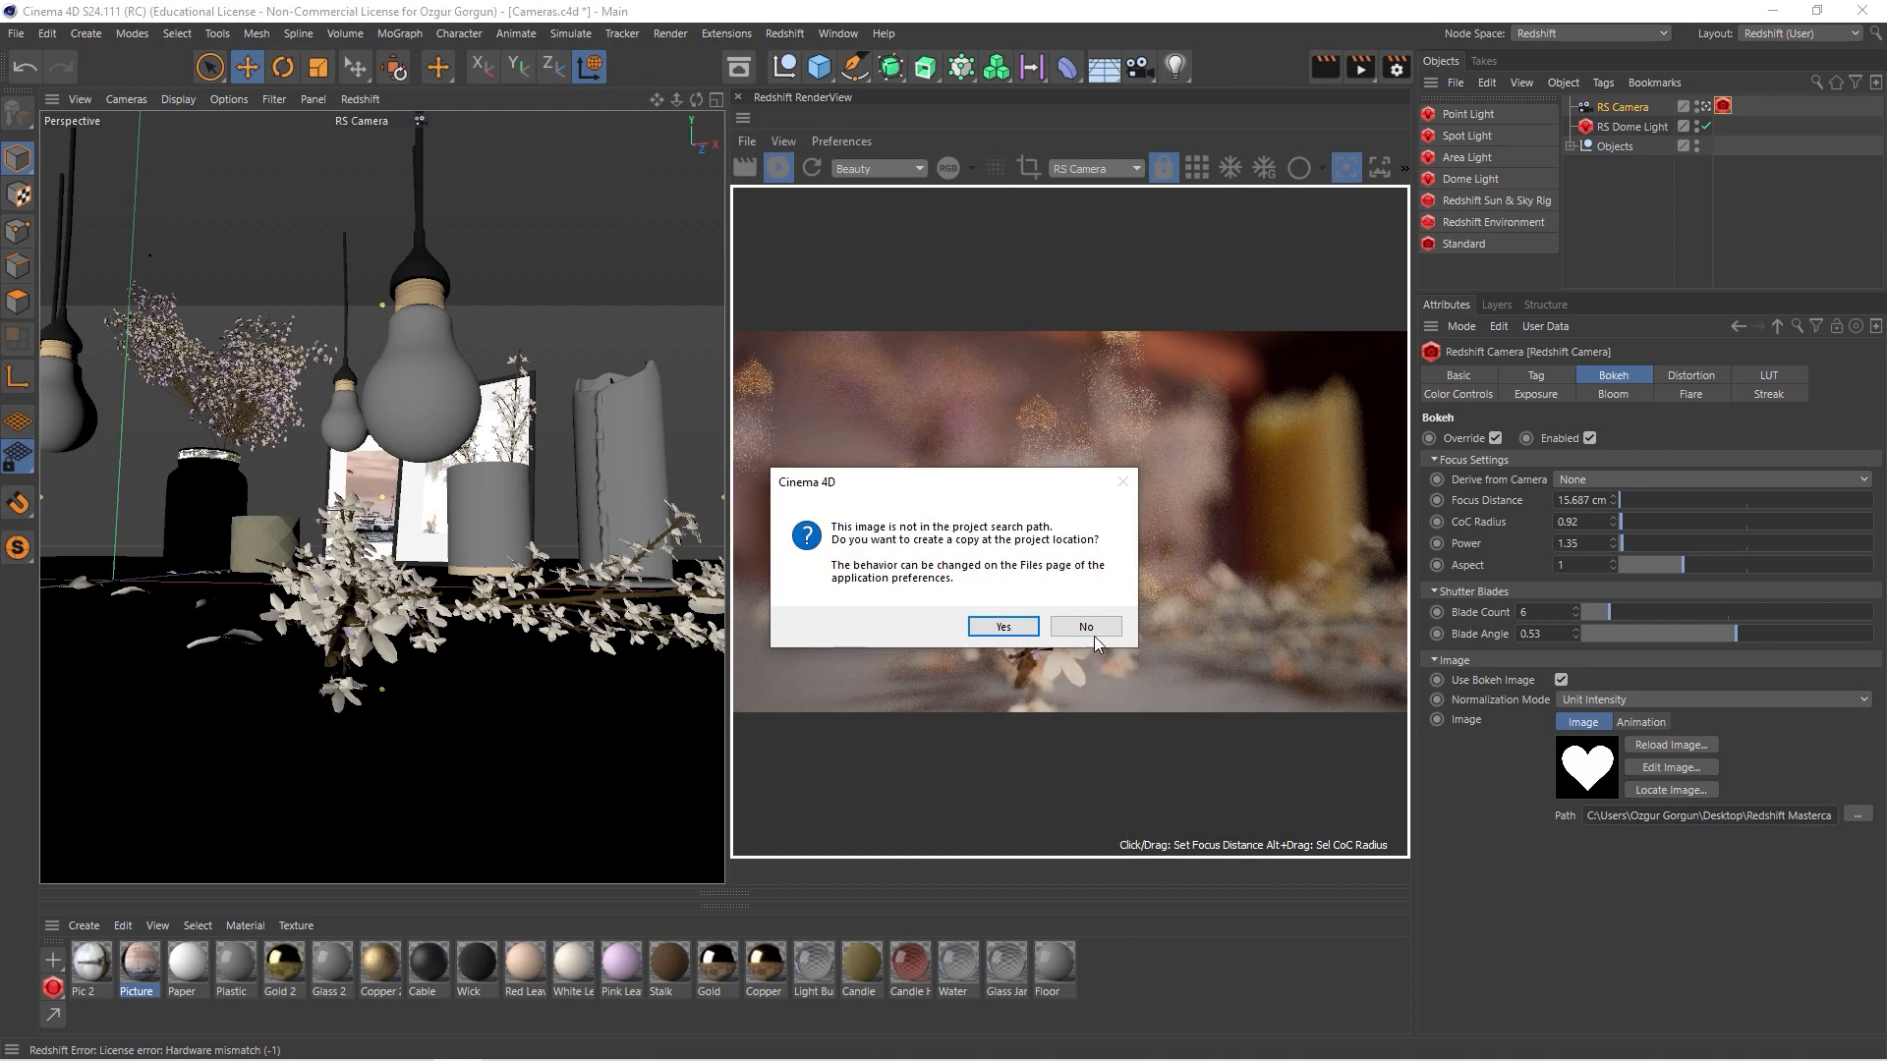
left_click(1094, 635)
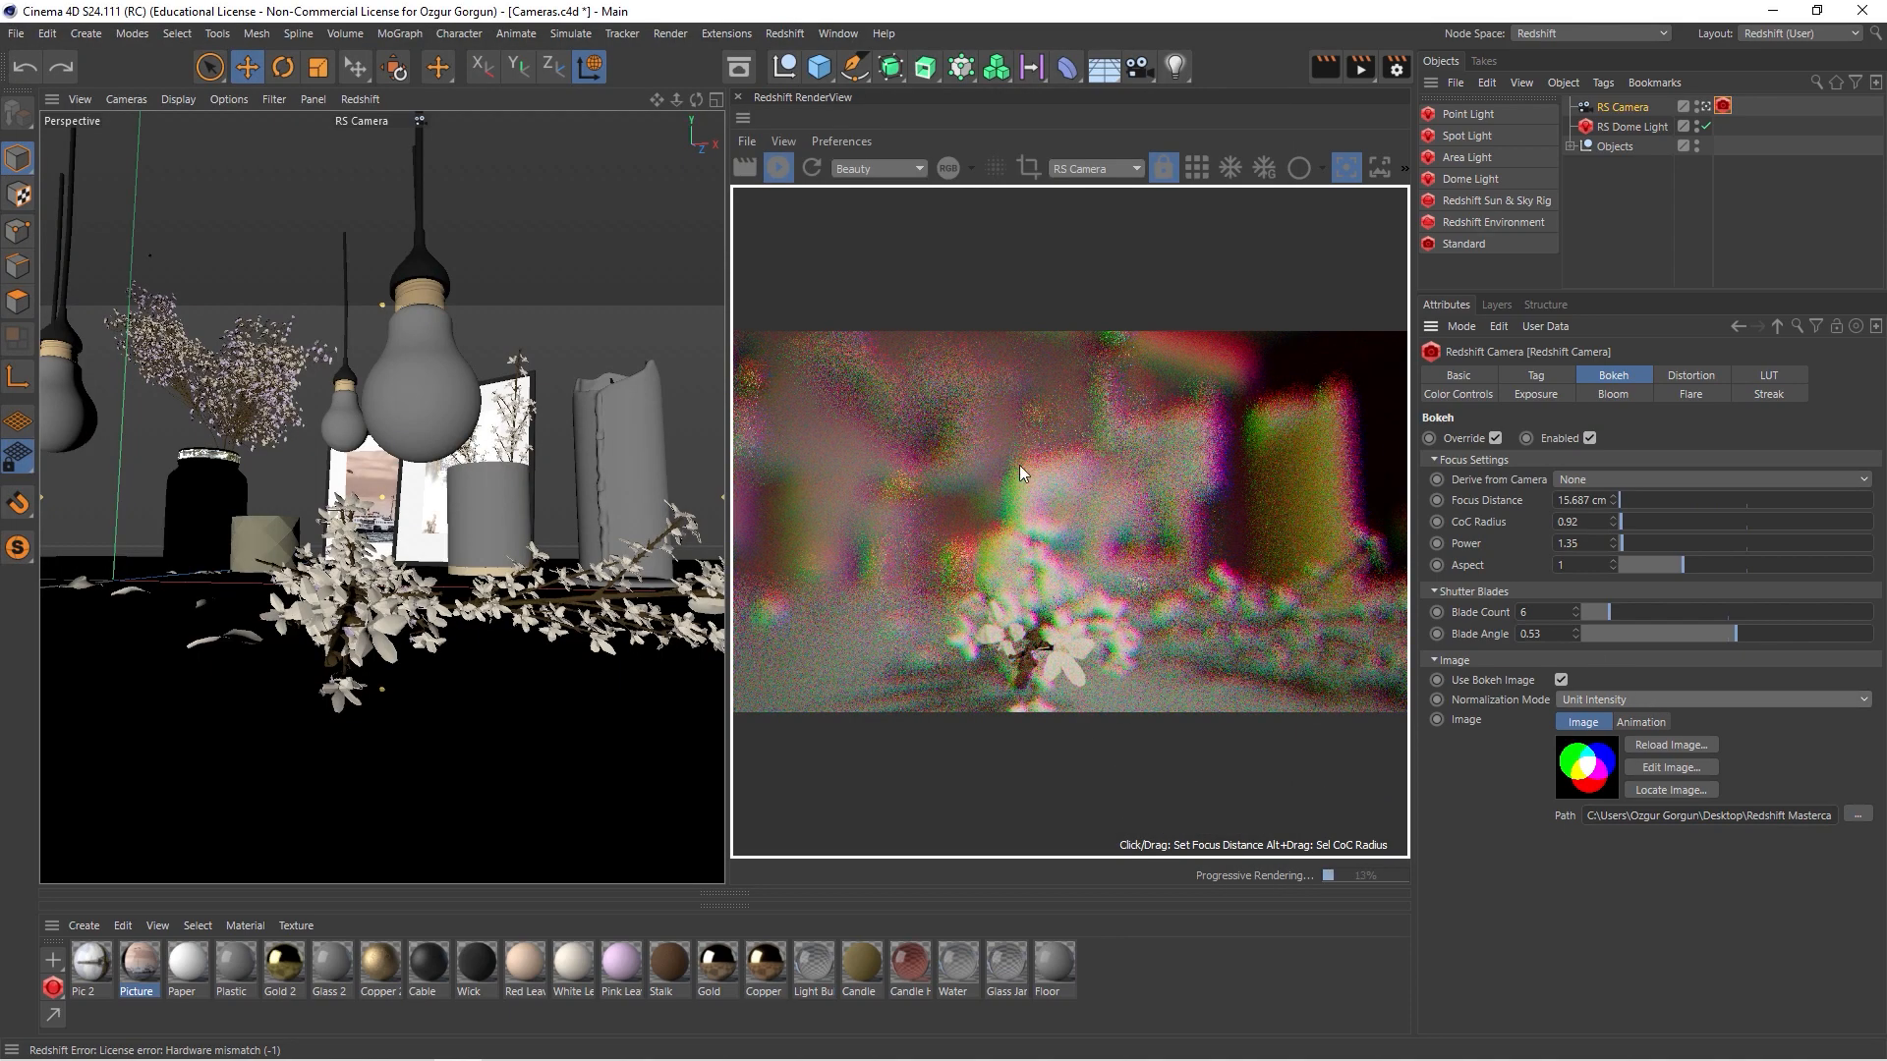
- Reframe the camera on the two crossed bird figurines and pick the focus on the left one
scroll(385, 499, "down", 3)
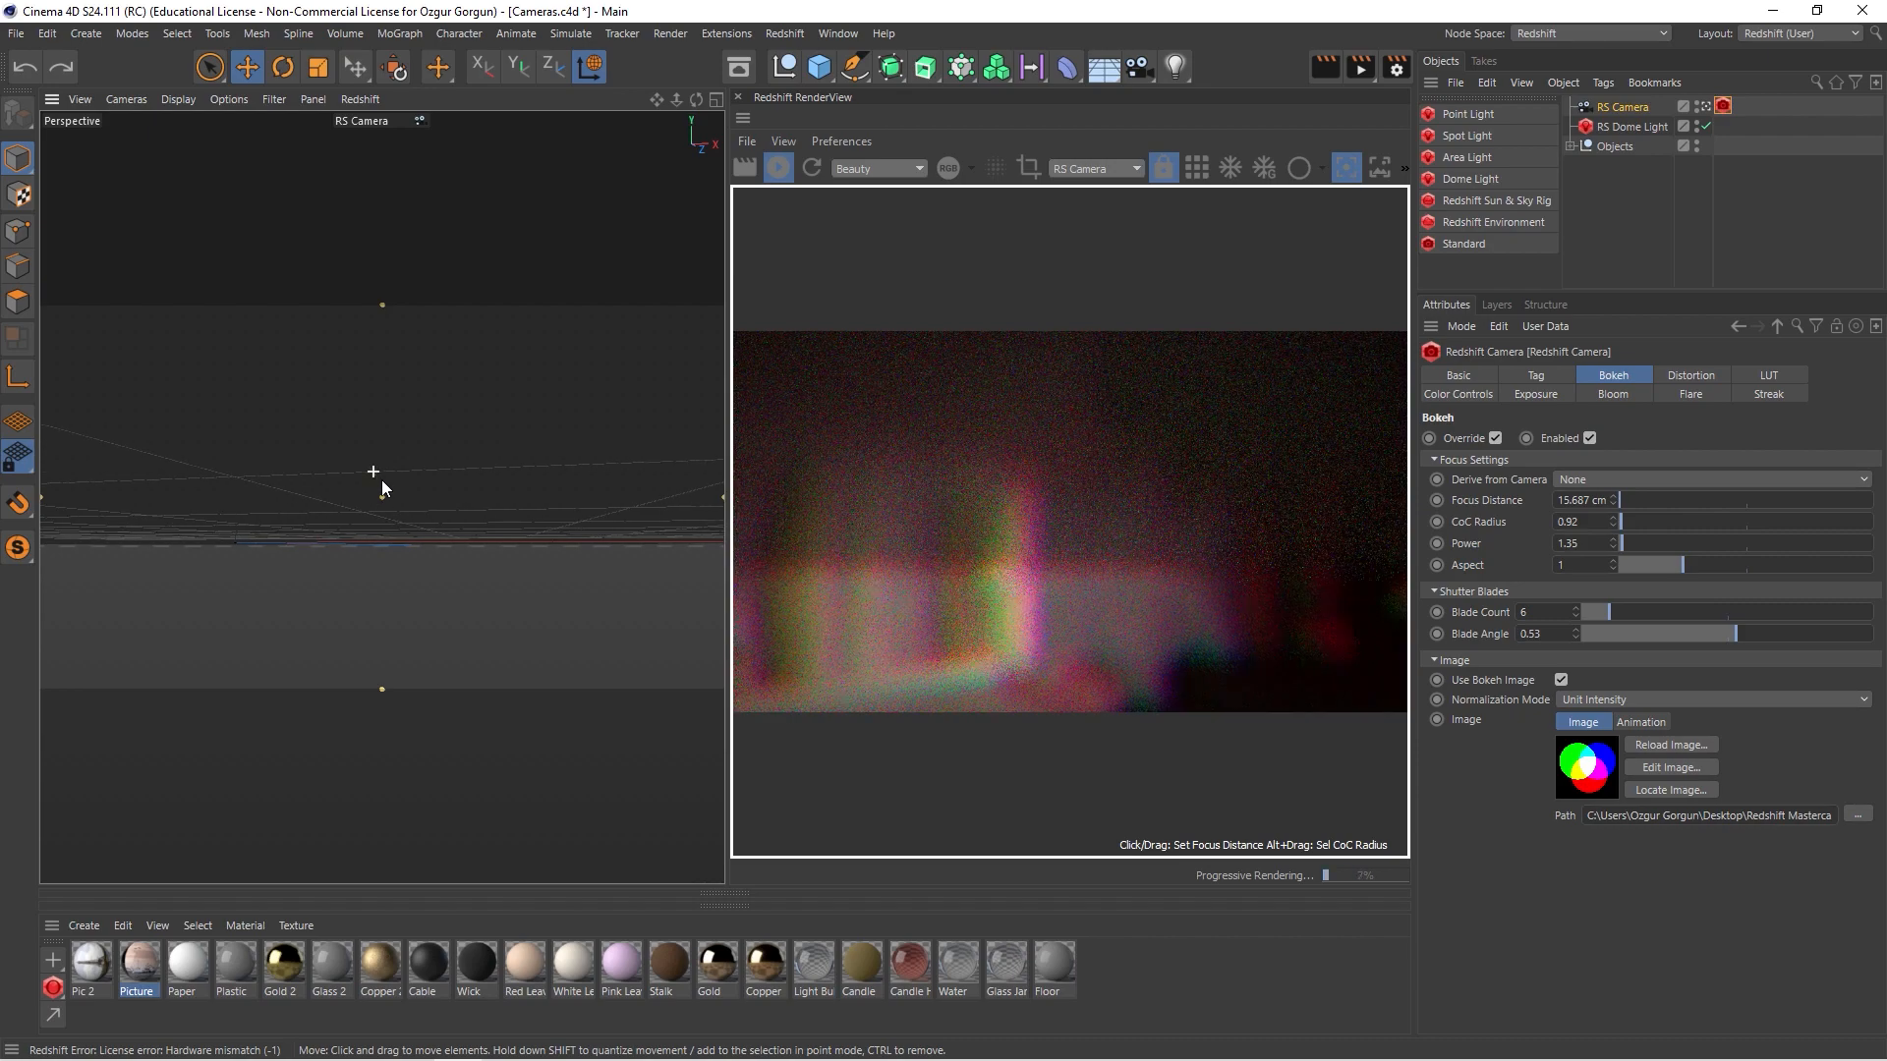
scroll(381, 480, "up", 5)
left_click_drag(505, 542, 551, 480, "alt")
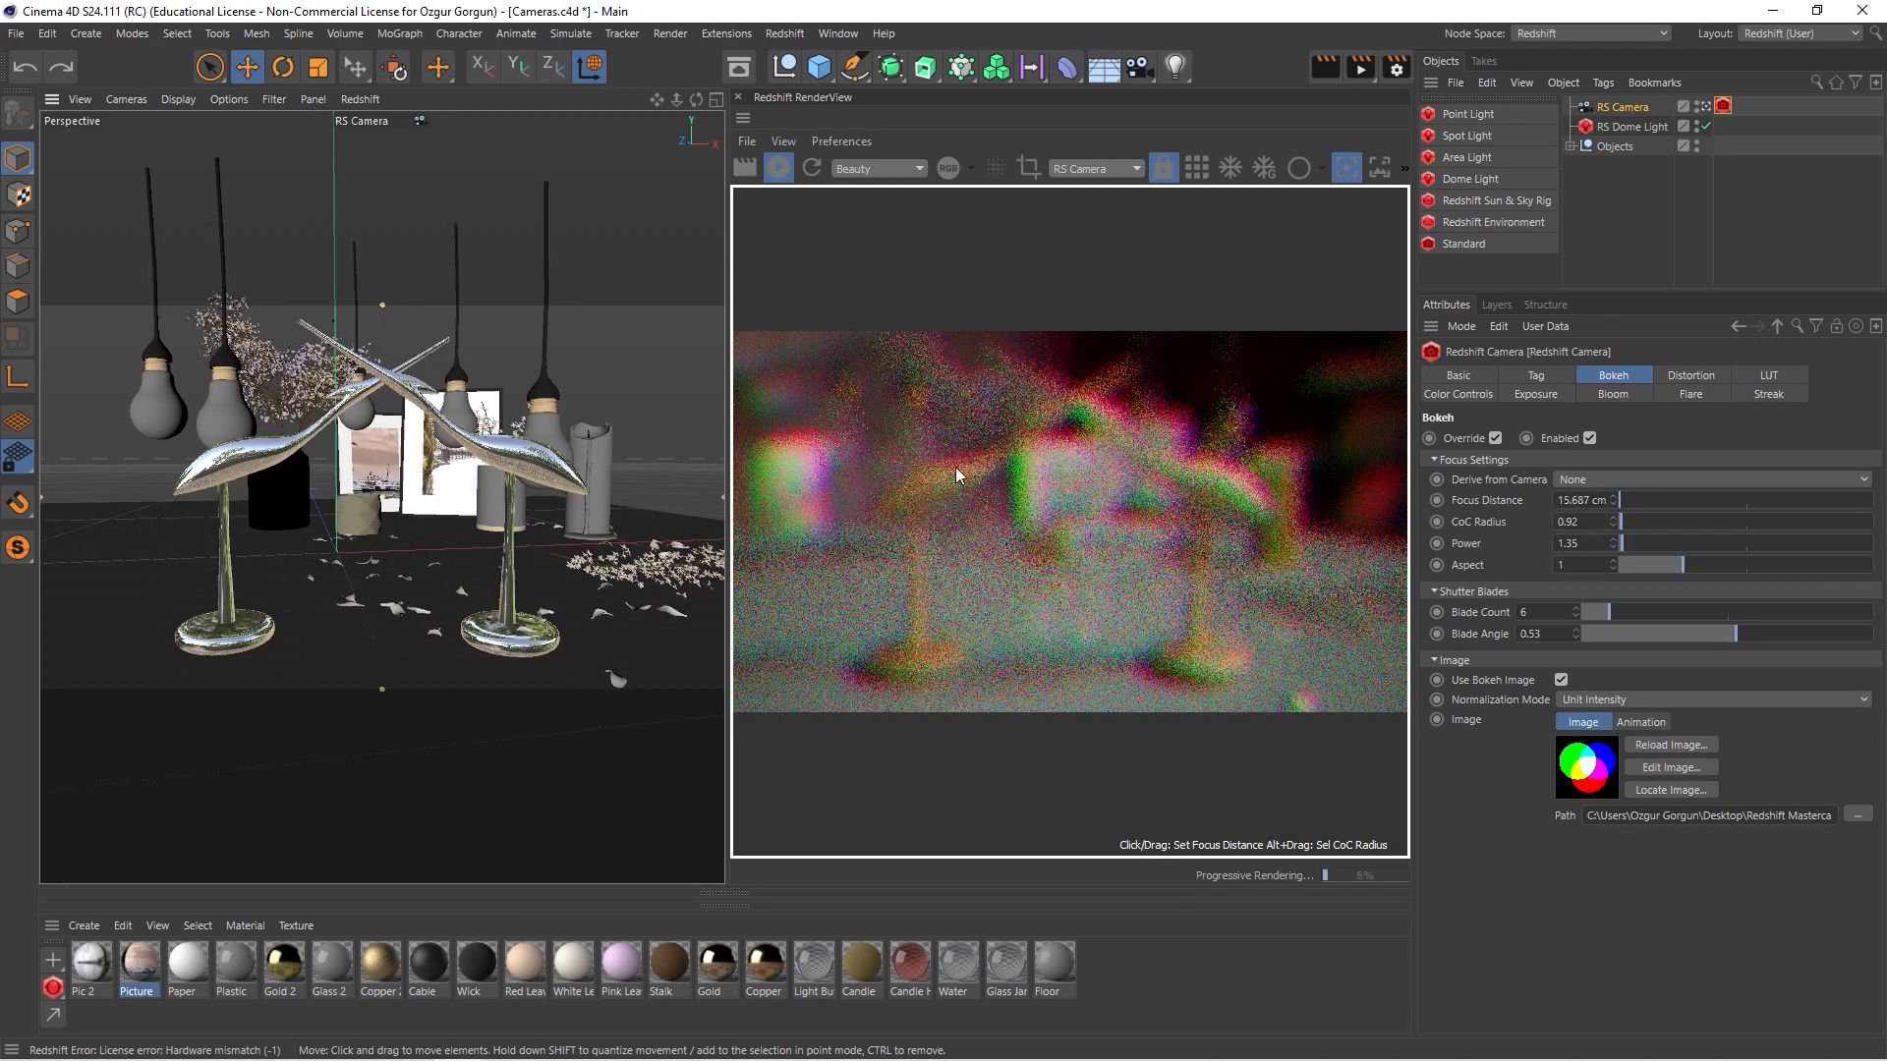
left_click(957, 470)
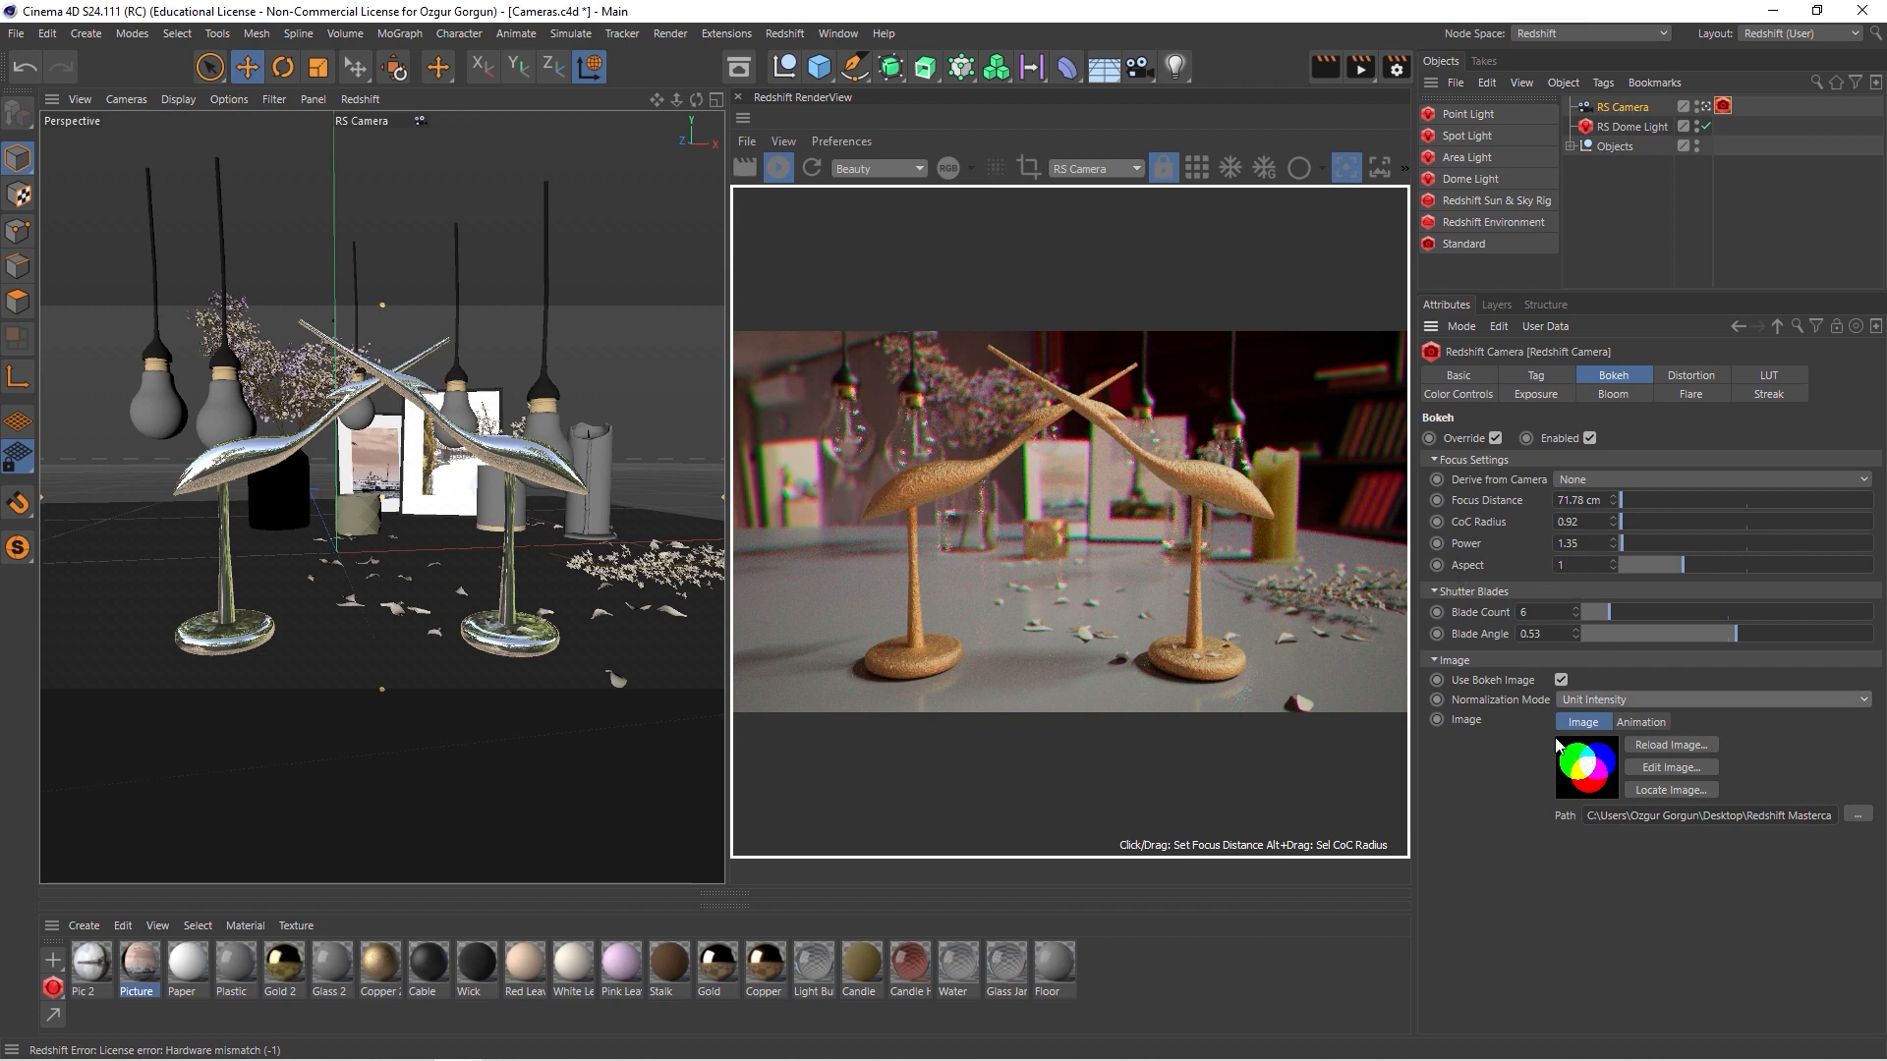
- Switch to Photoshop, delete the three coloured circle layers from Chromatic Aberration.psd and add a new empty layer
key("alt+Tab")
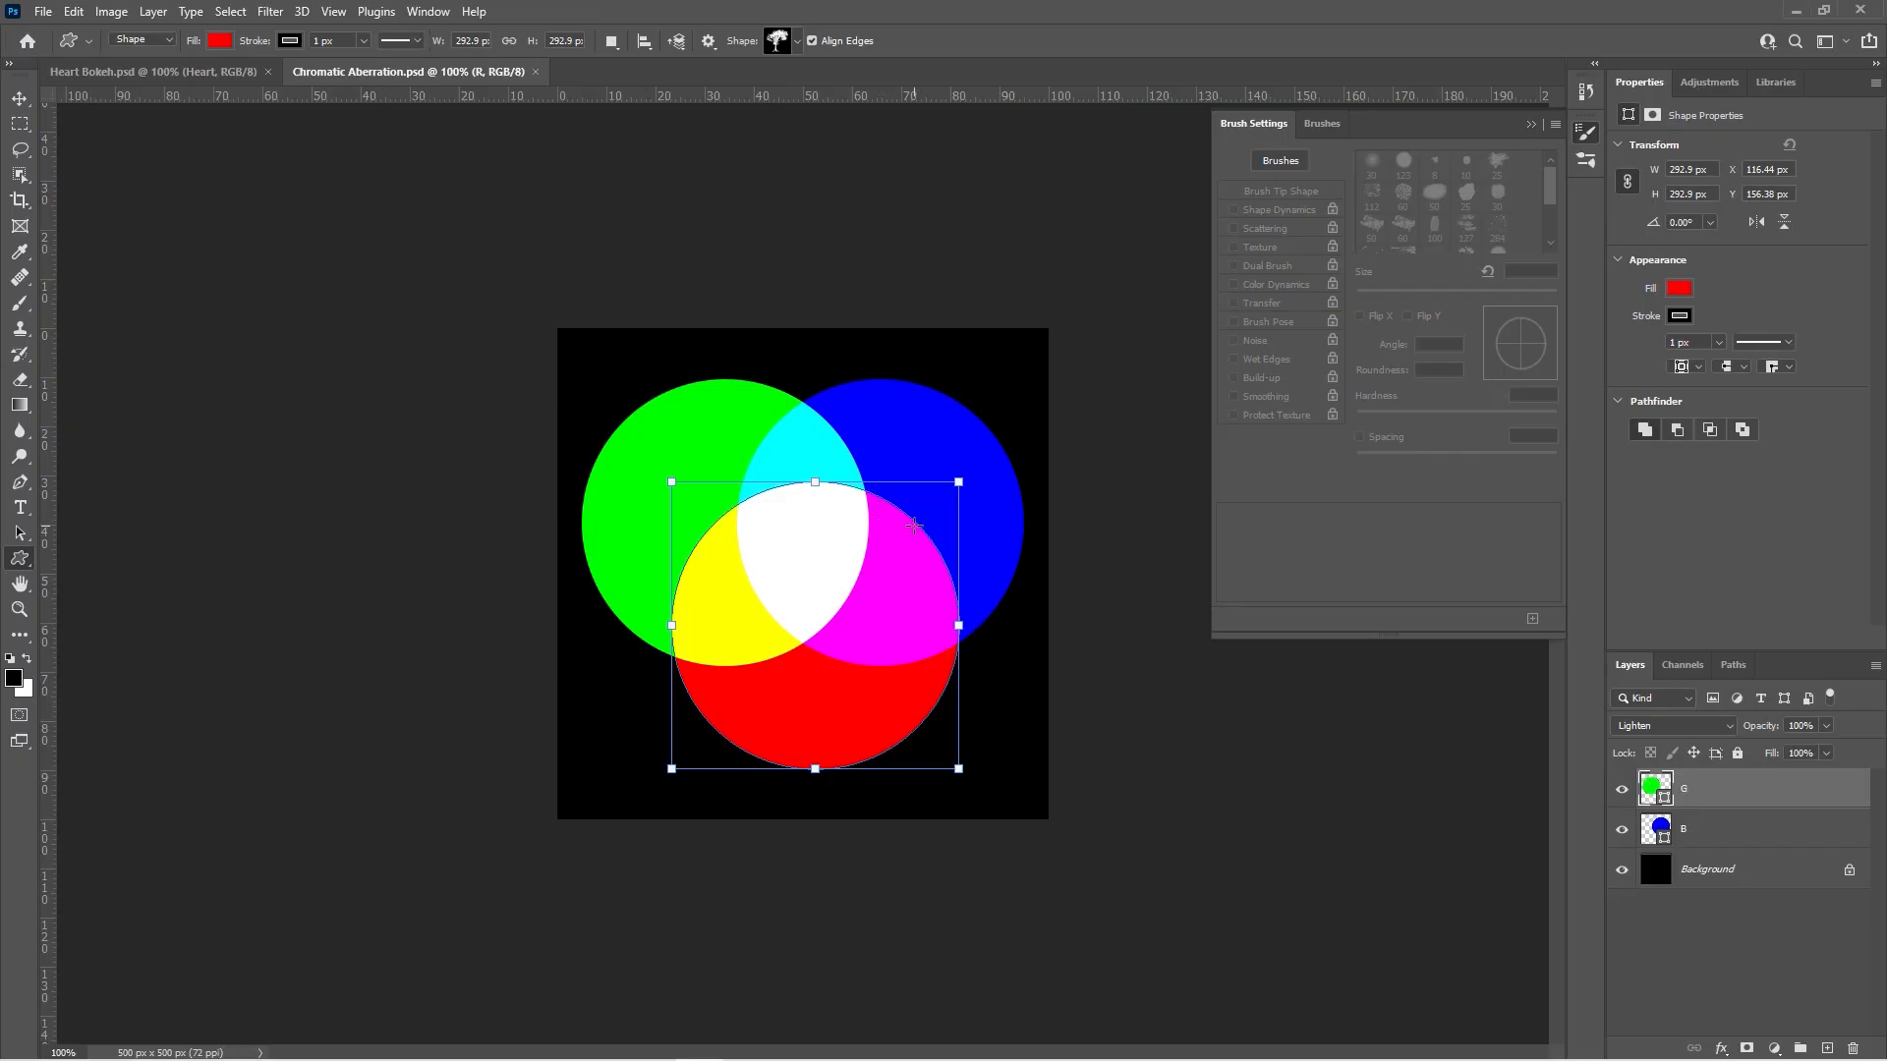
key("Delete")
key("Delete")
key("Delete")
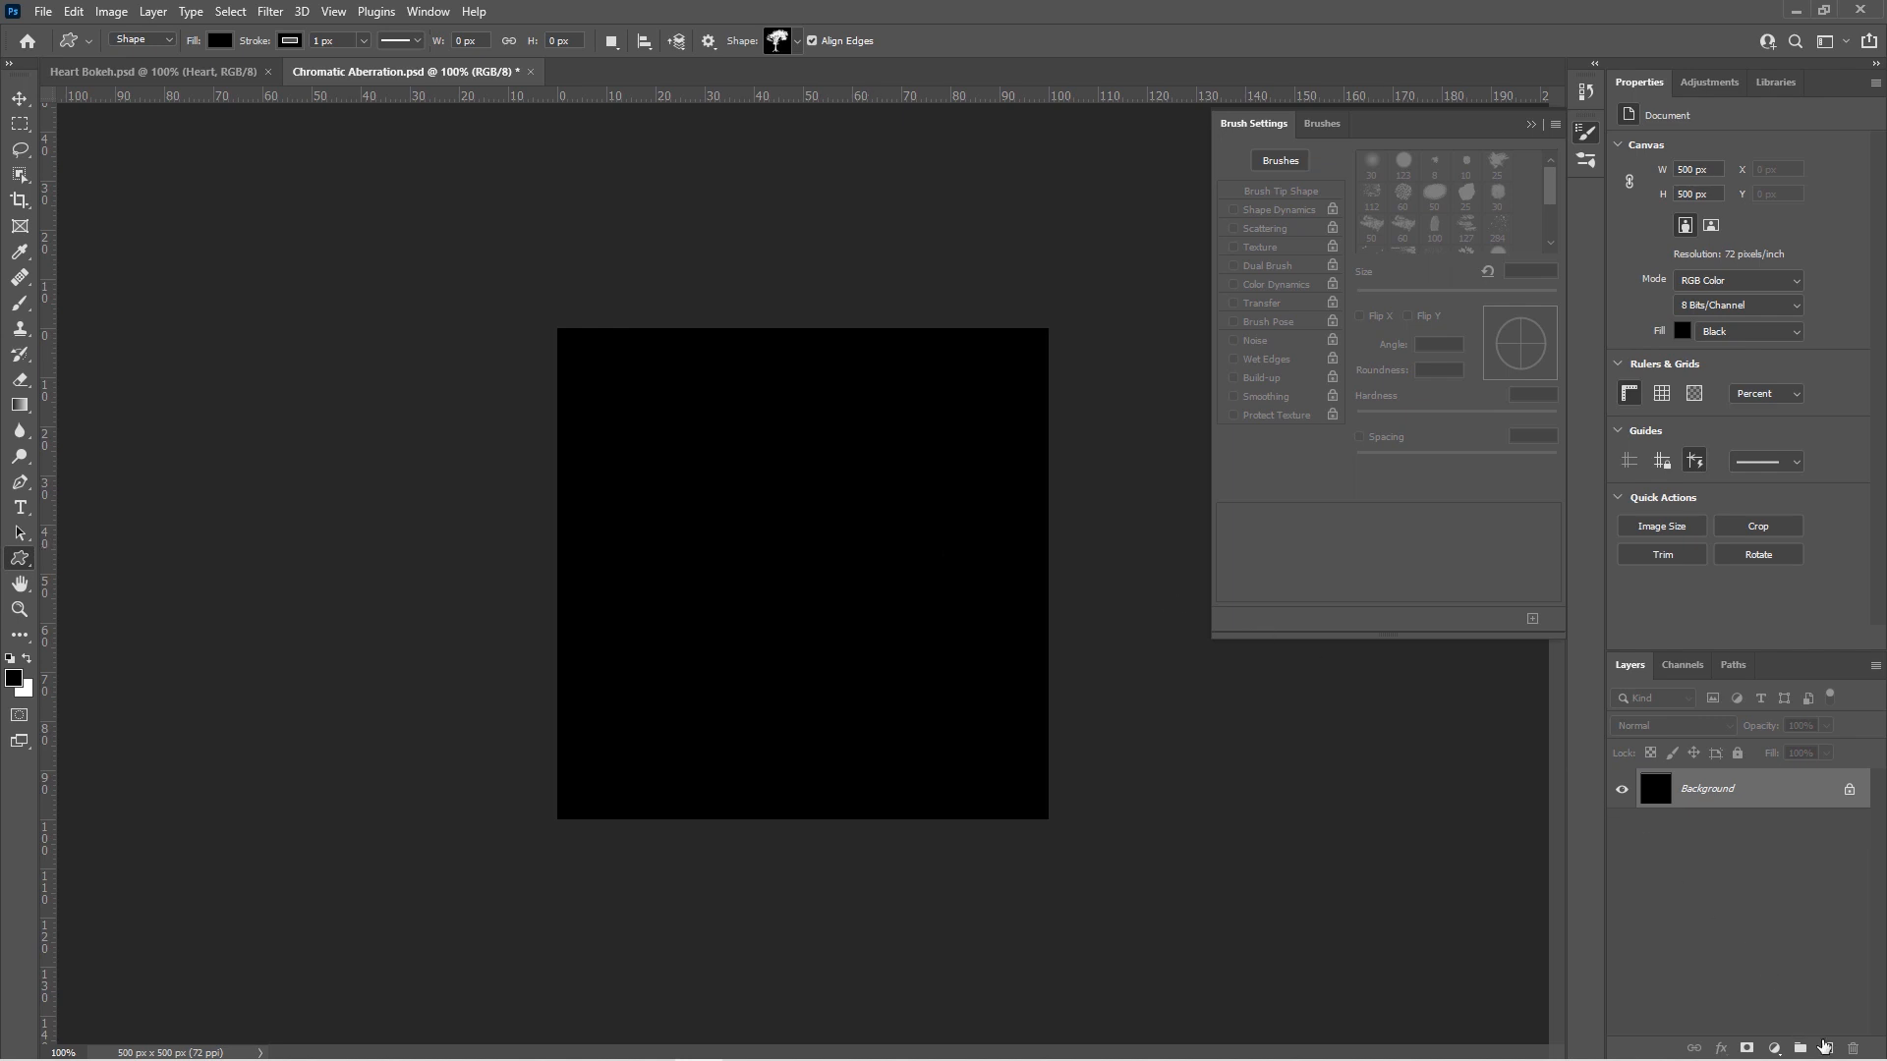
left_click(1825, 1048)
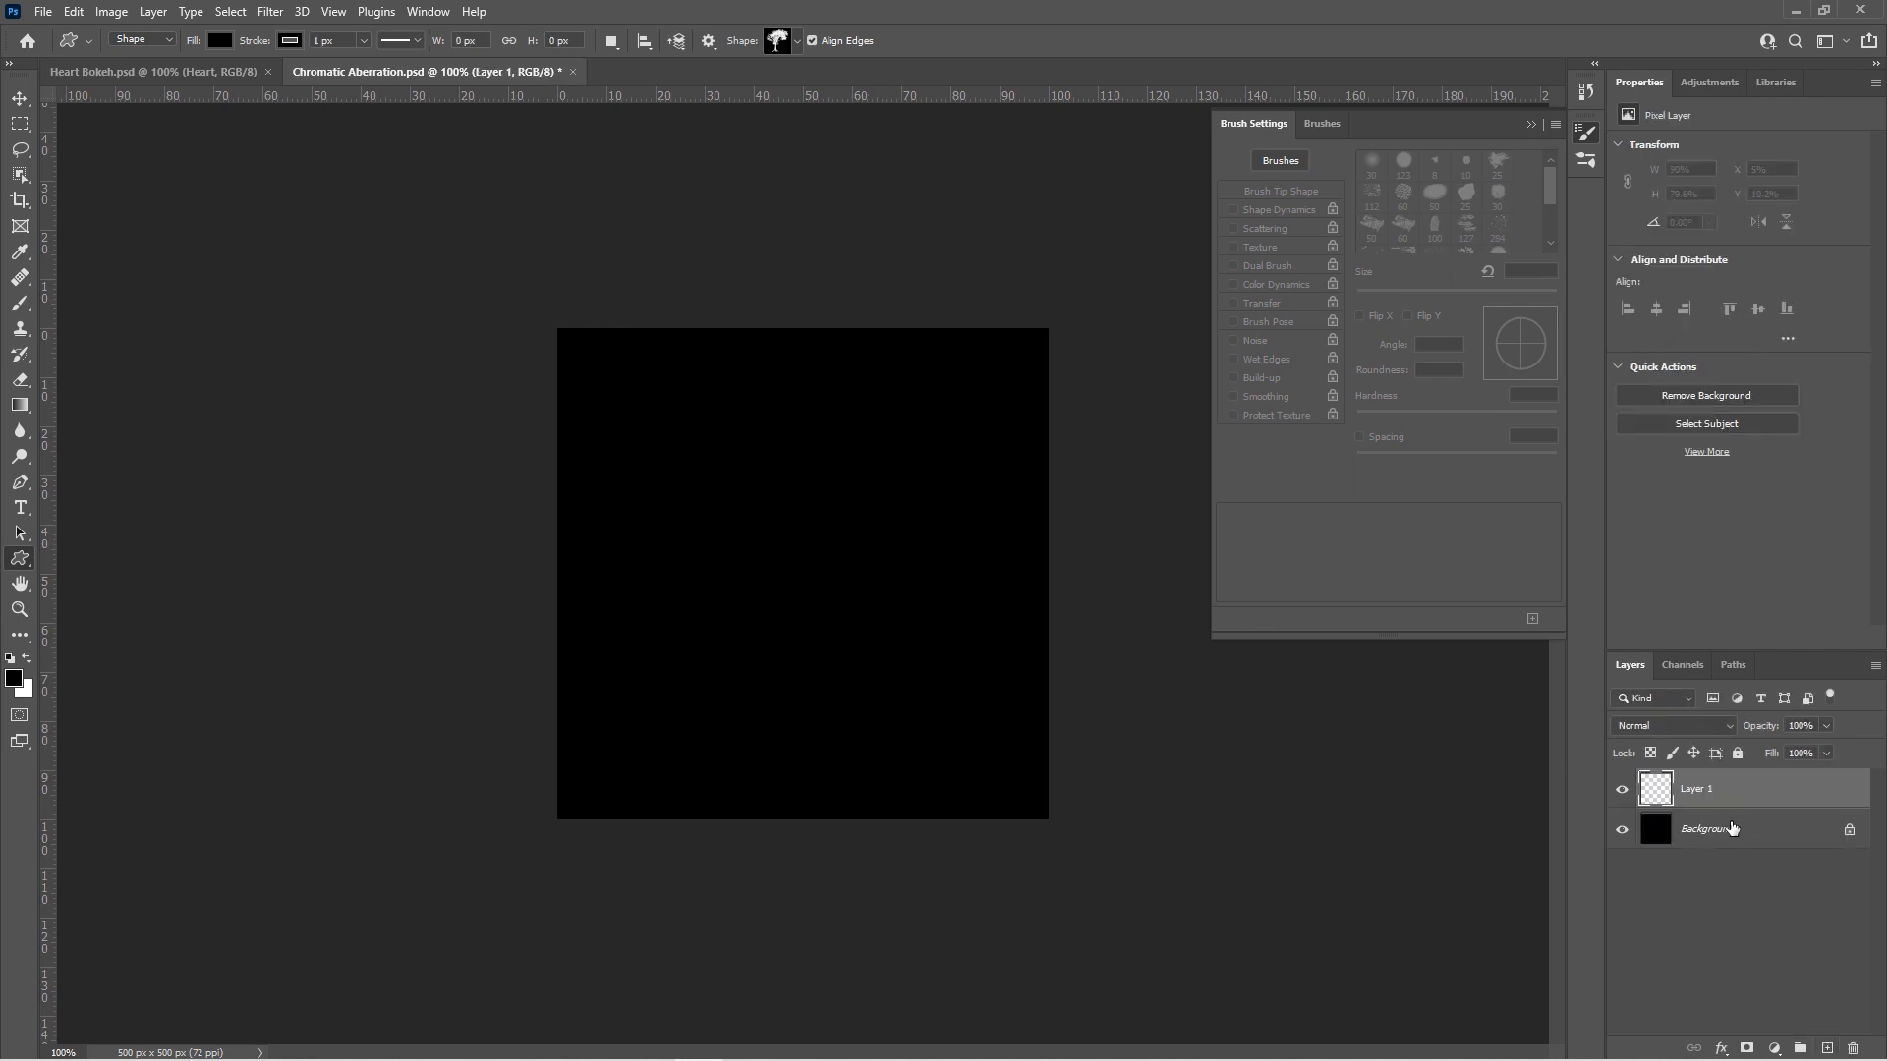
- Add a Gradient Overlay to the new layer and set the gradient's starting colour stop to ff0000
right_click(1741, 783)
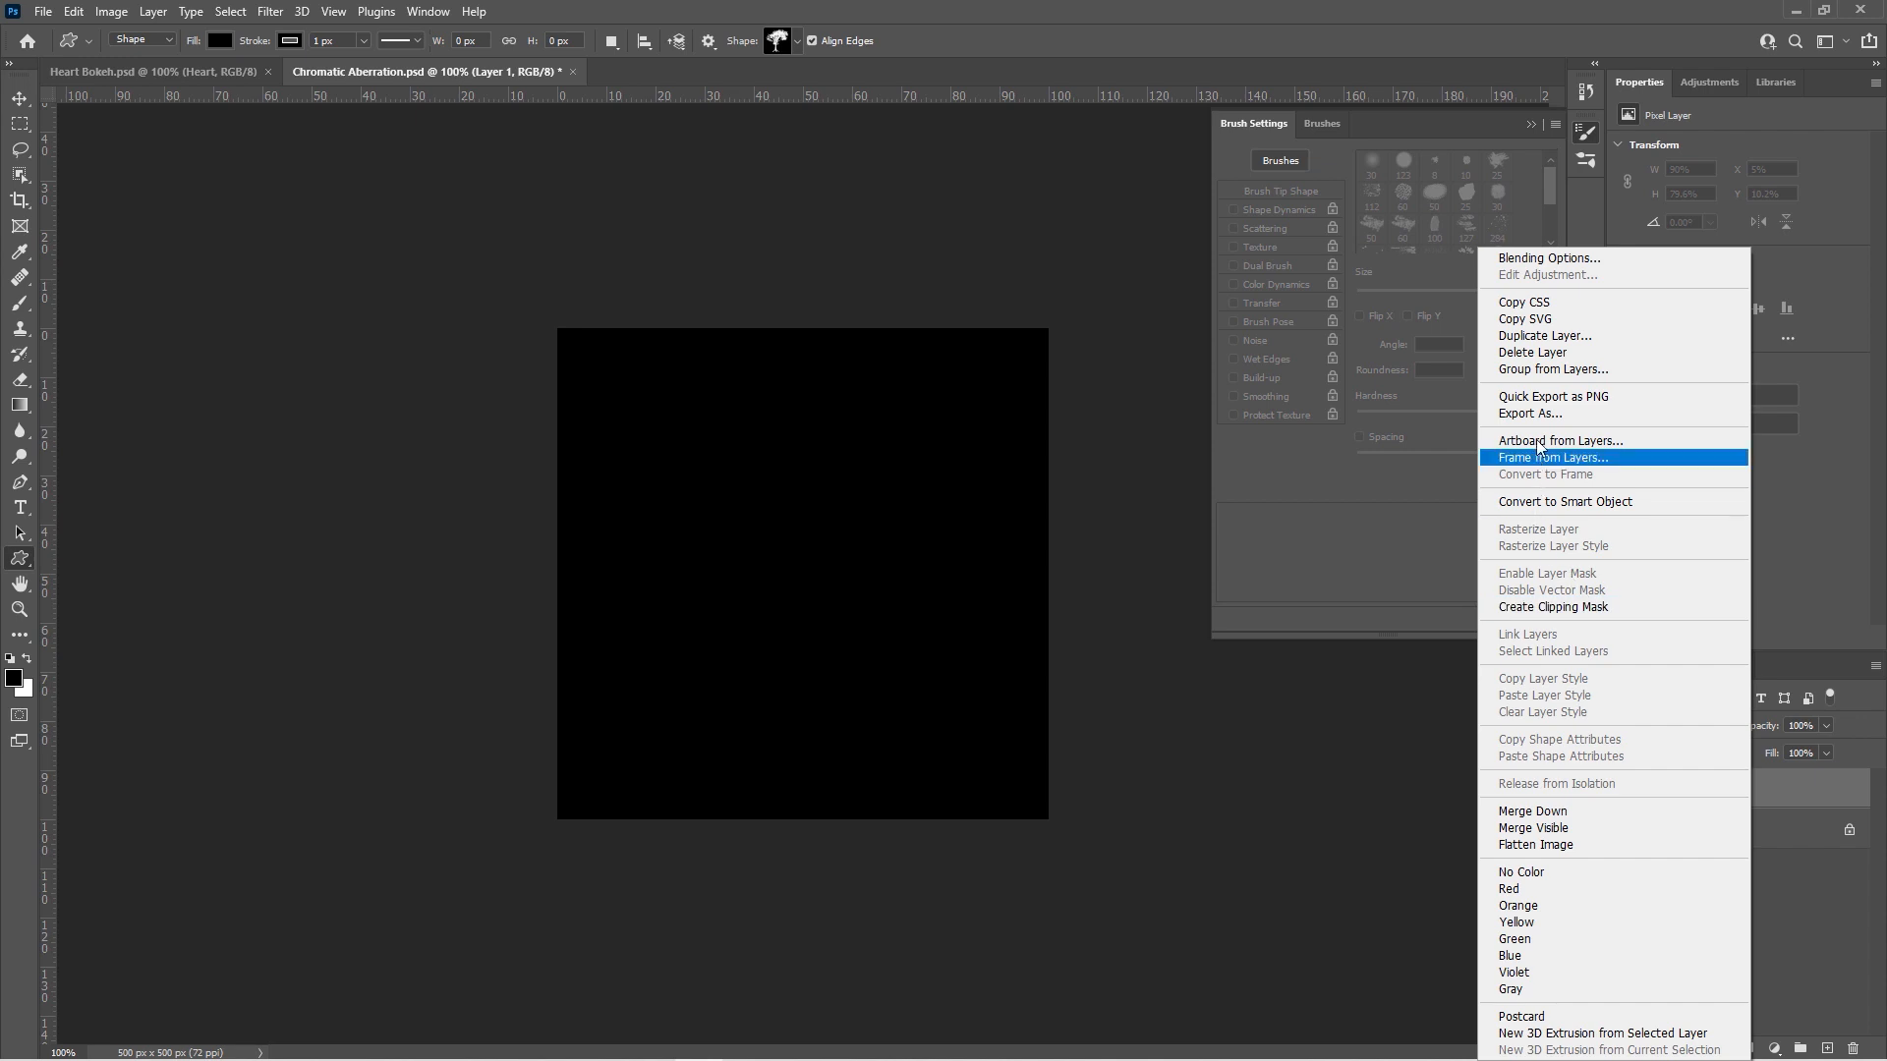
left_click(1580, 254)
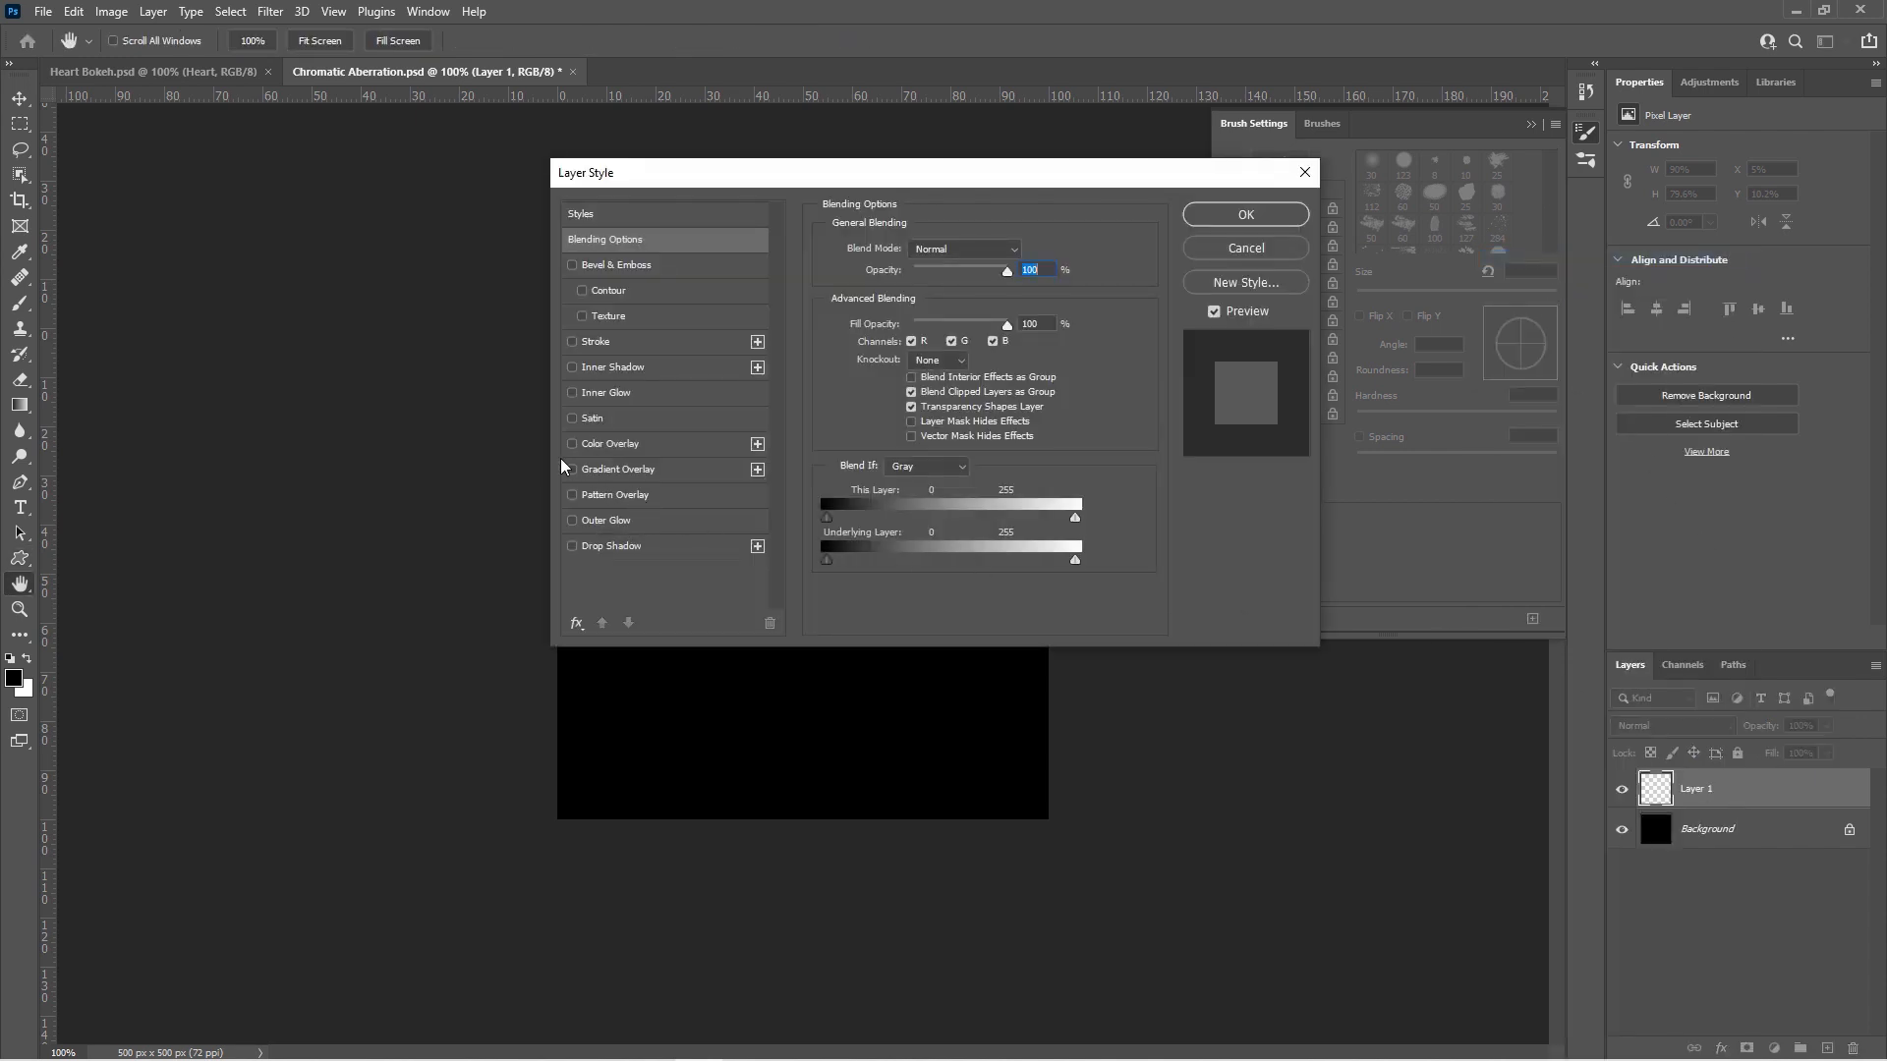
left_click(602, 471)
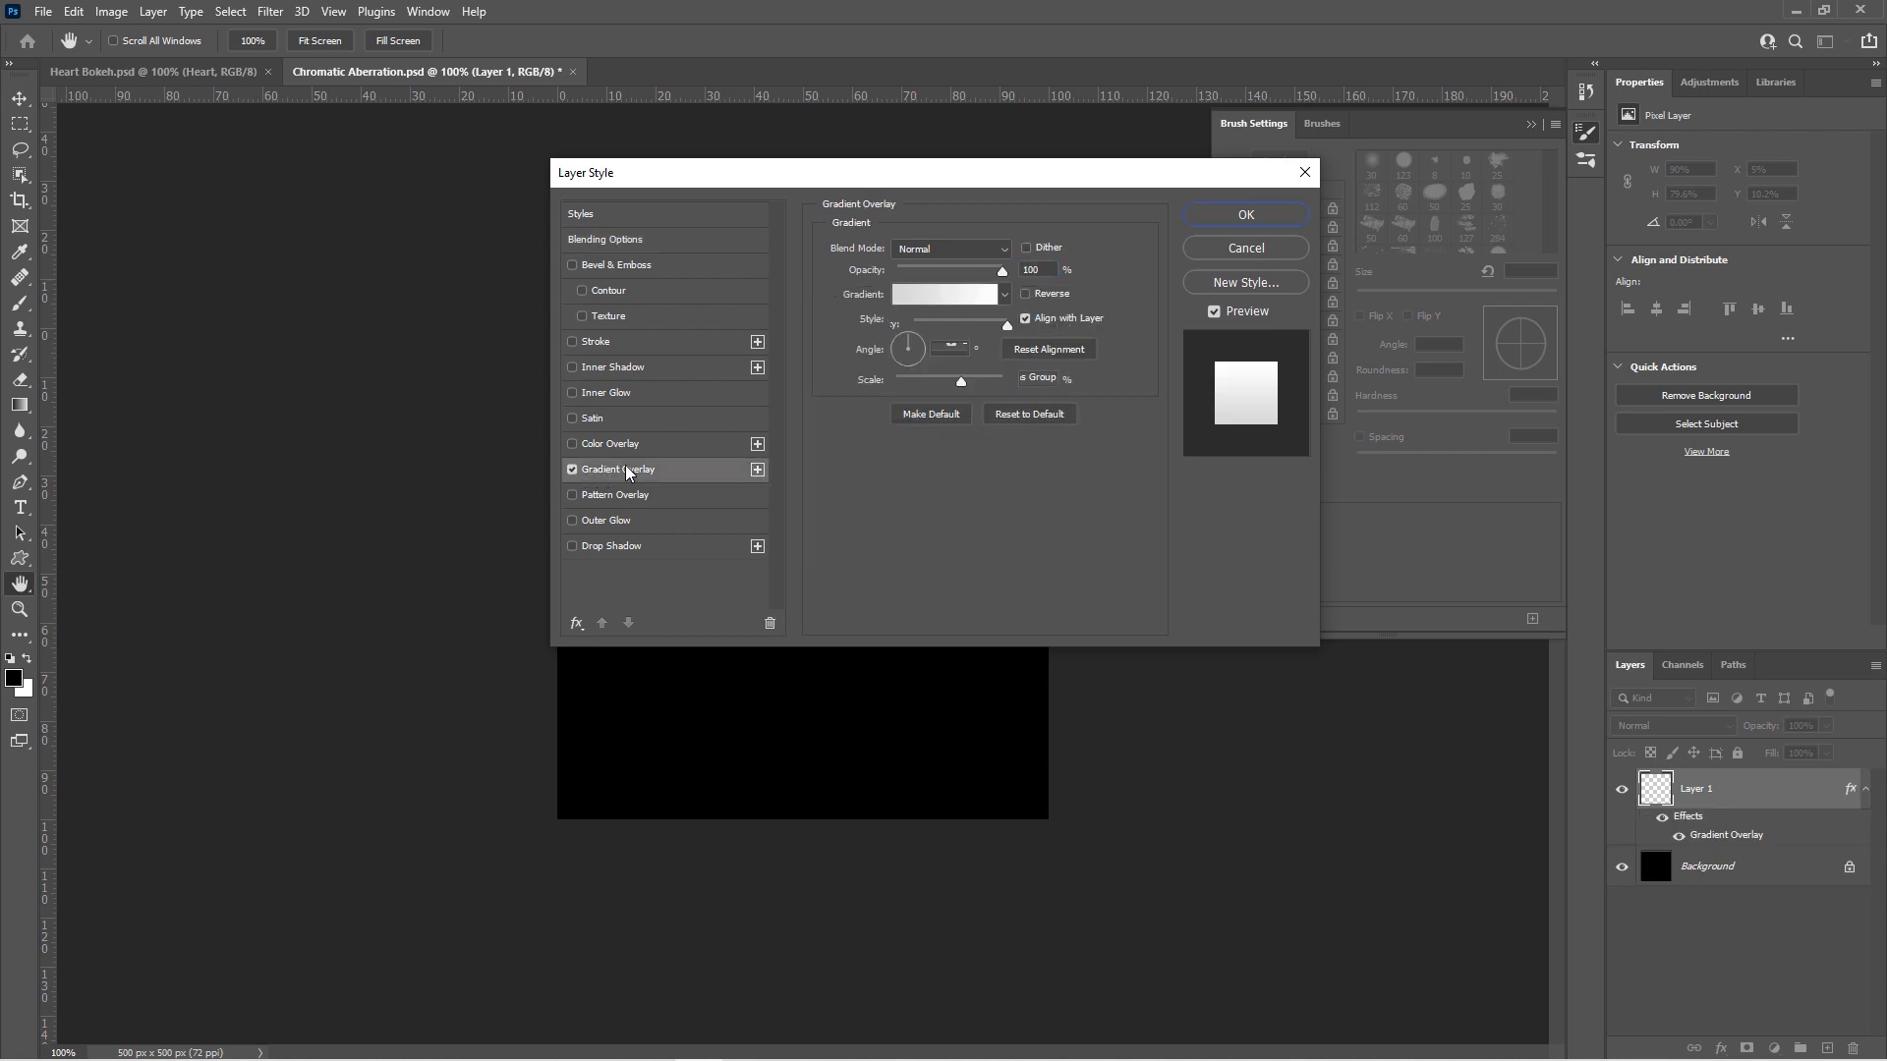
left_click(945, 295)
double_click(737, 529)
type("ff0000")
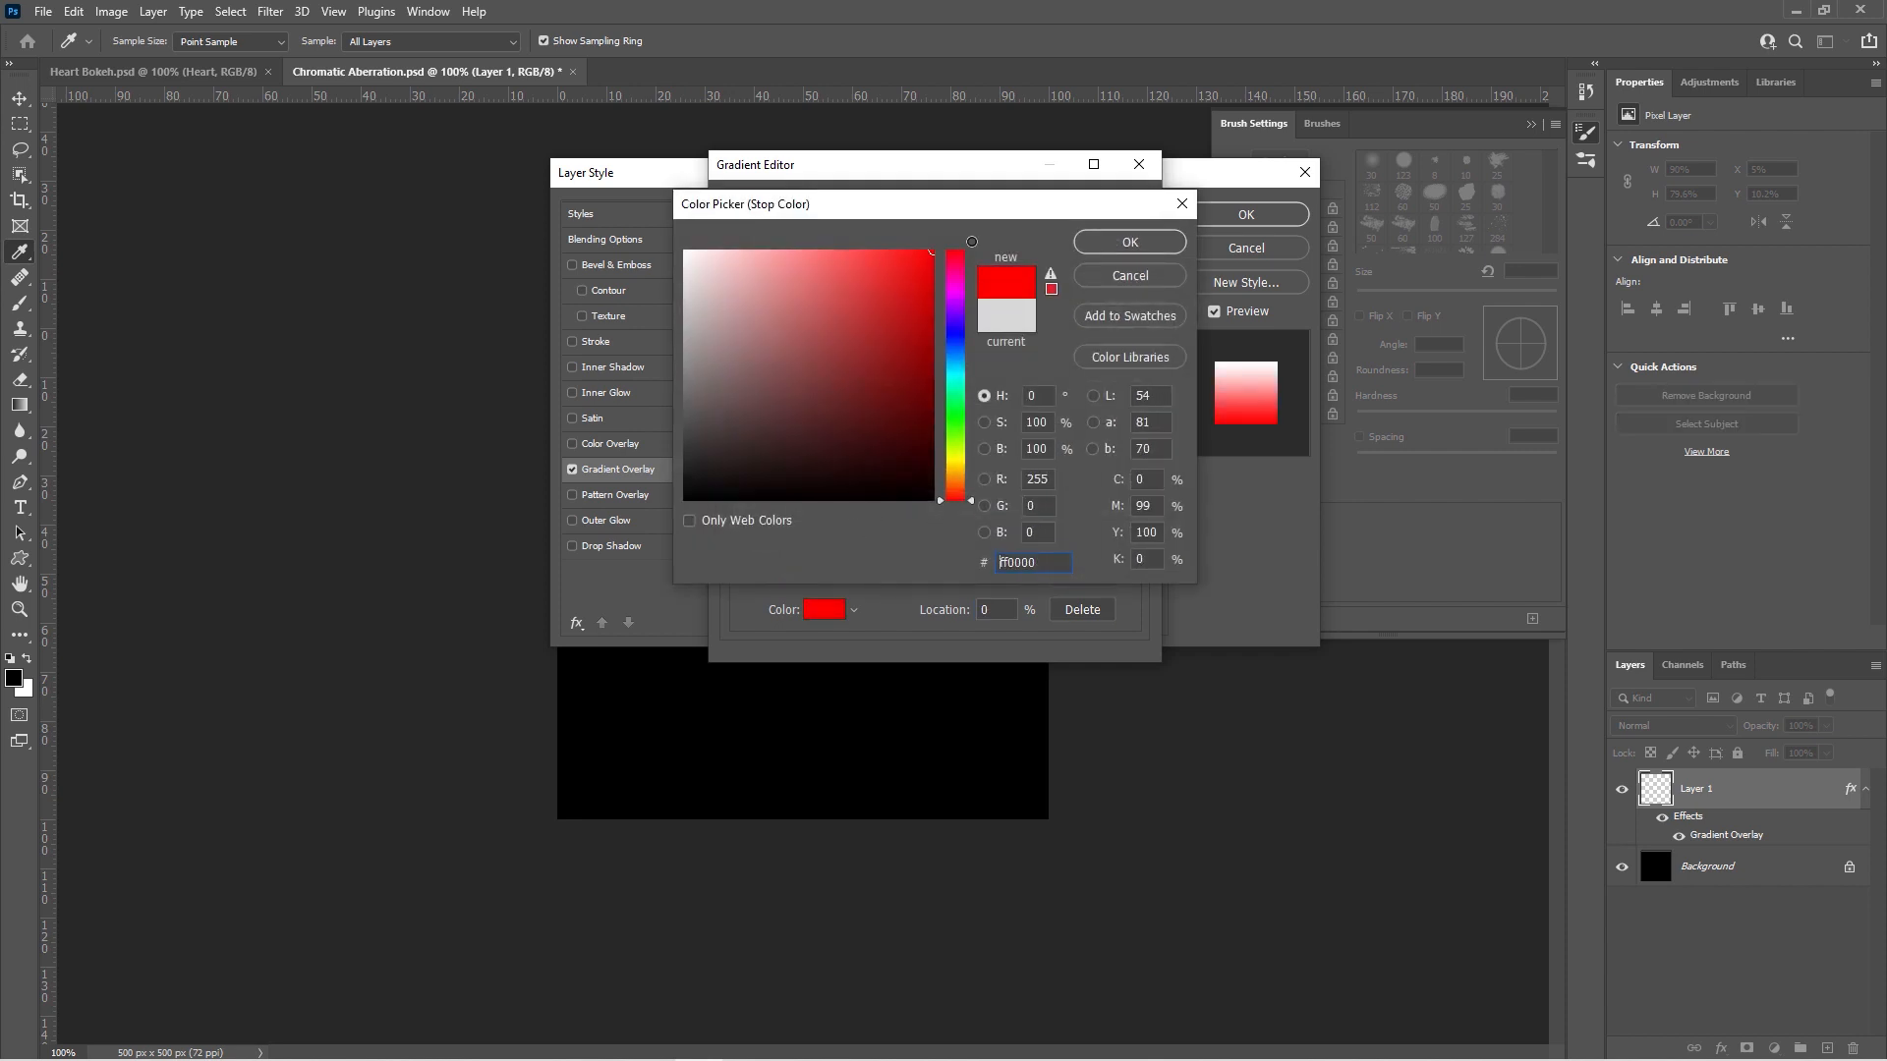
left_click(1130, 242)
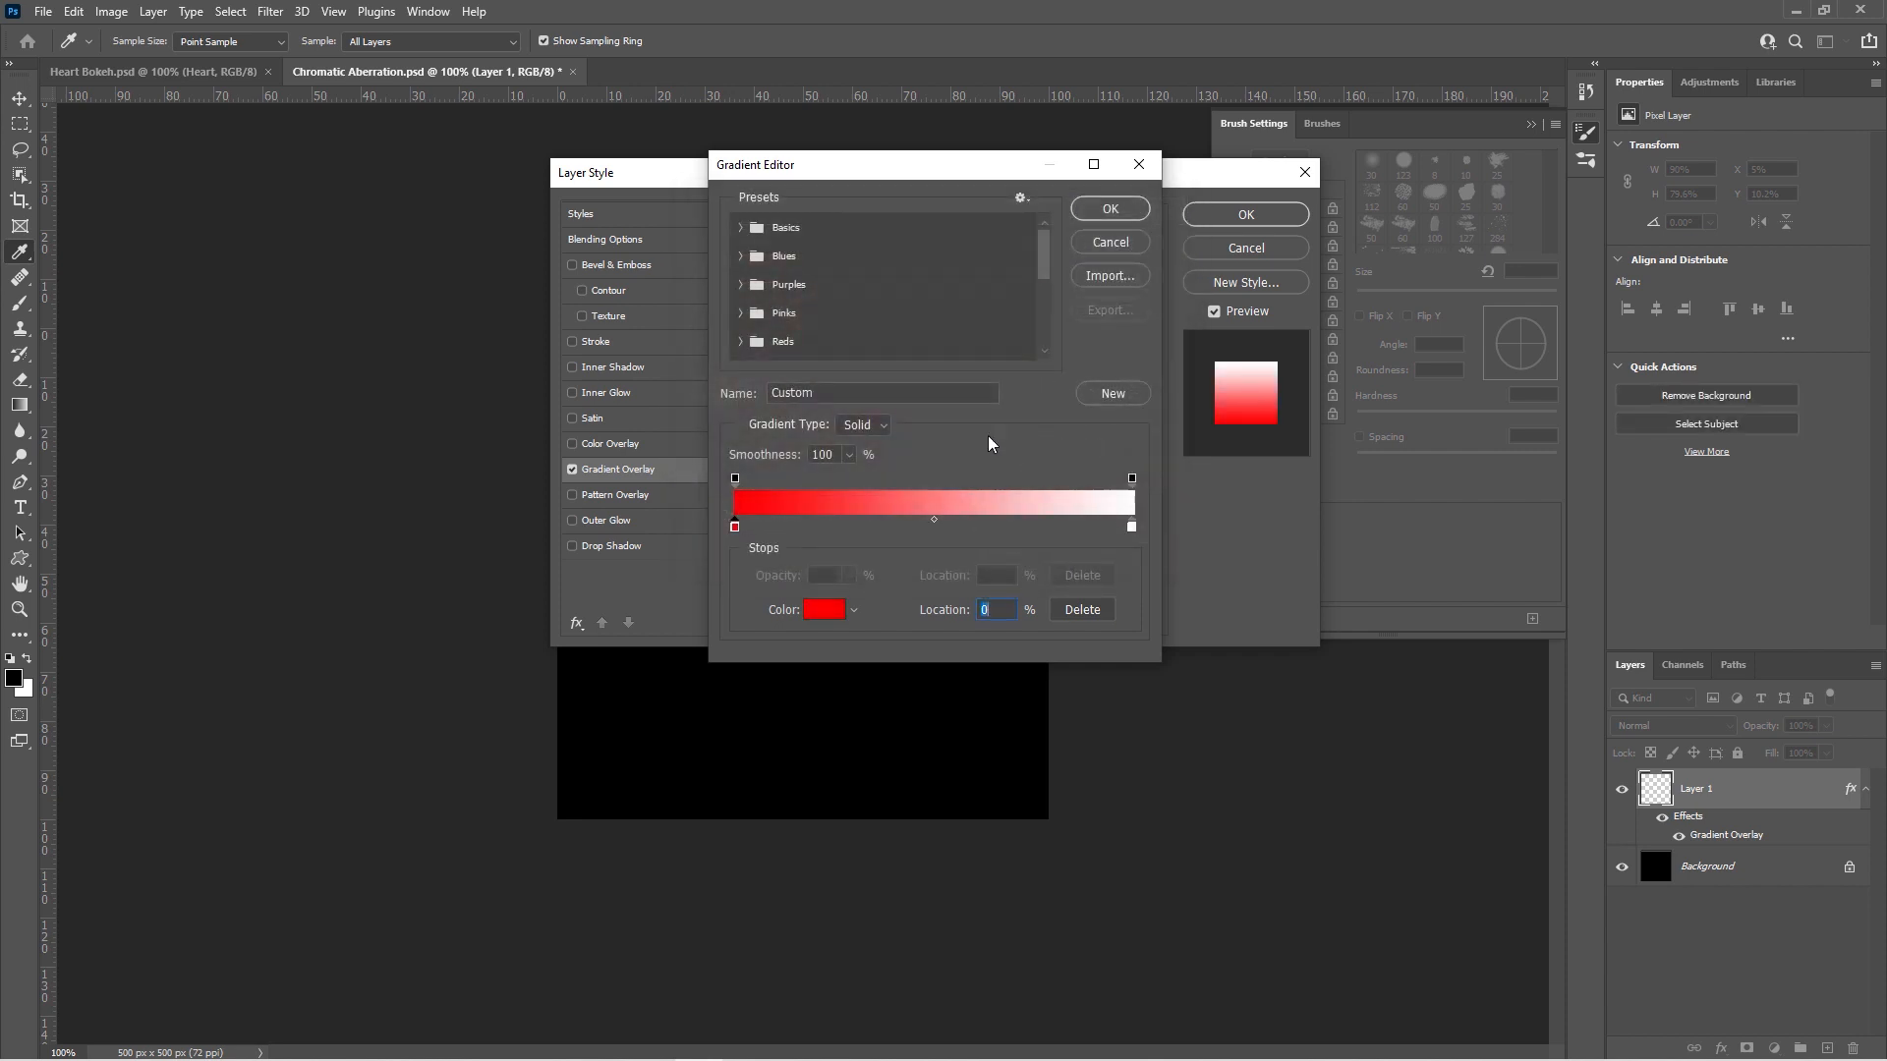
- Add a white colour stop at the 50% location of the gradient
left_click(932, 528)
double_click(934, 528)
left_click(718, 295)
left_click_drag(718, 294, 686, 252)
left_click(1130, 242)
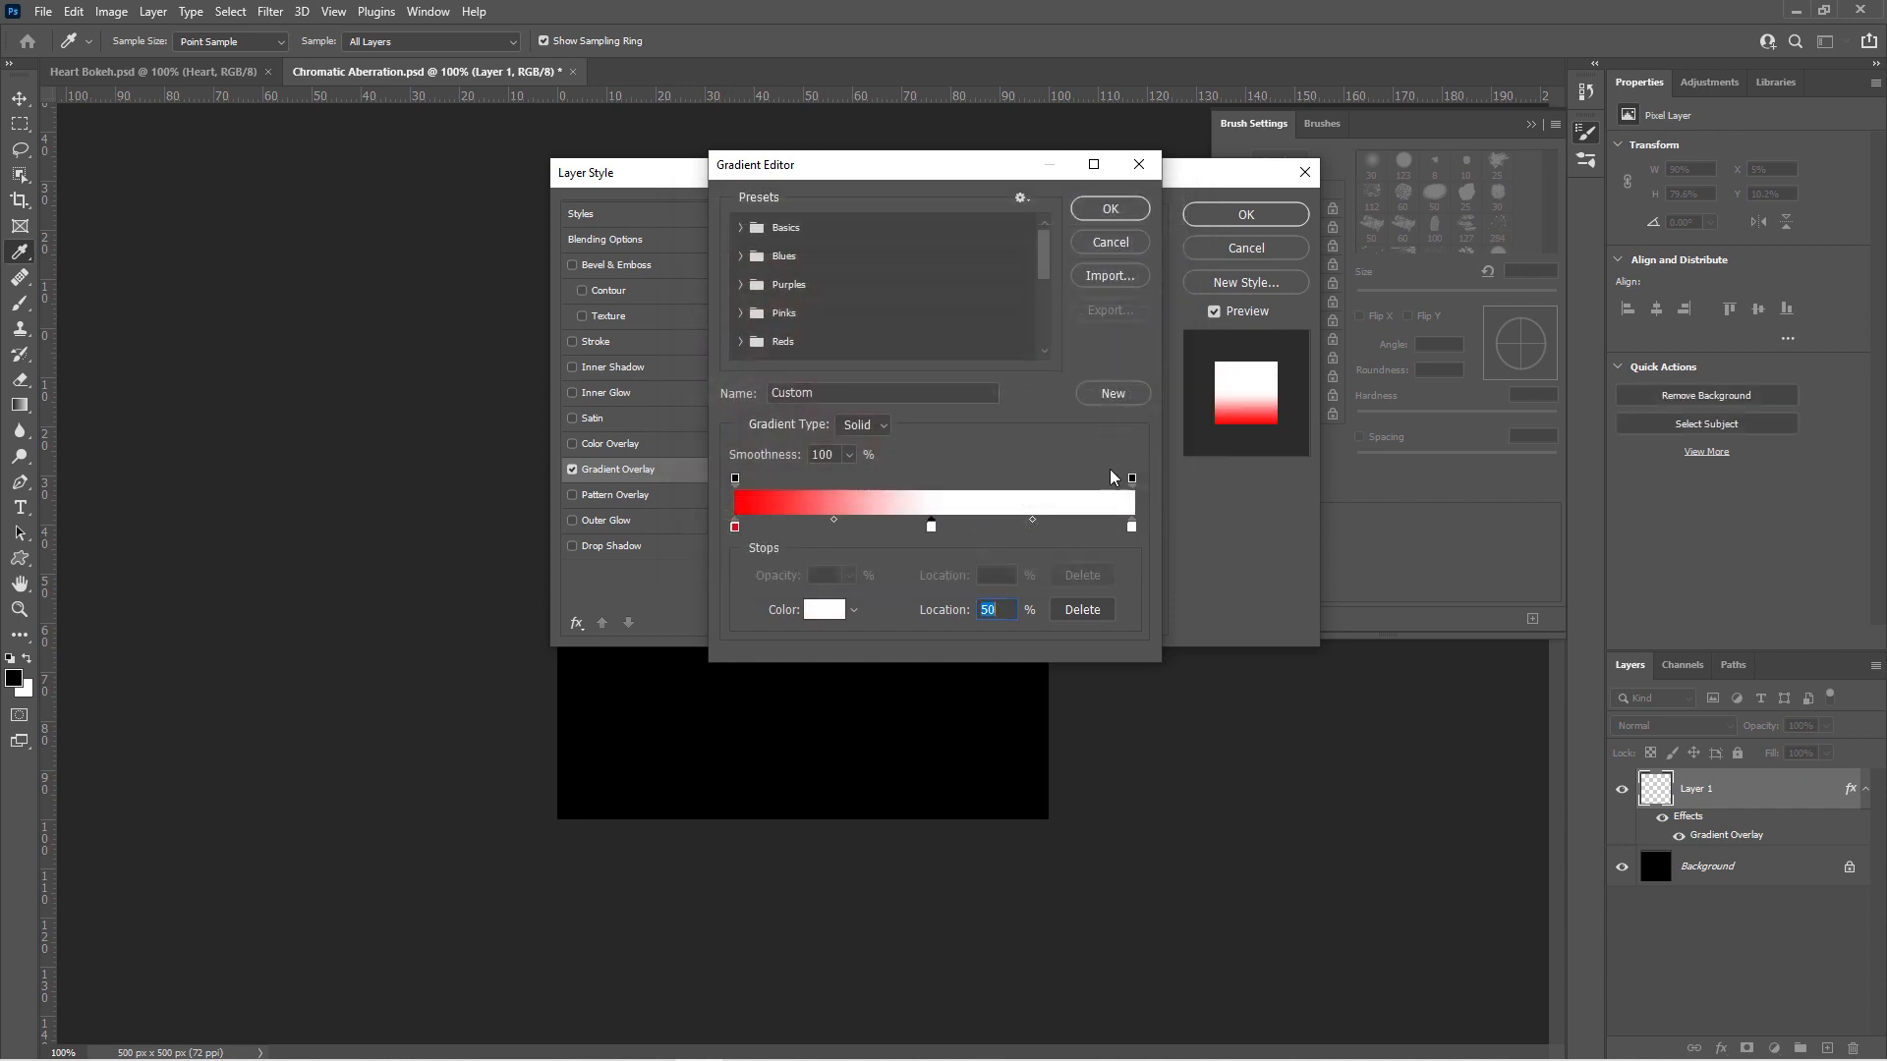
- Set the gradient's end colour stop to pure blue and apply the gradient and layer style
double_click(1131, 527)
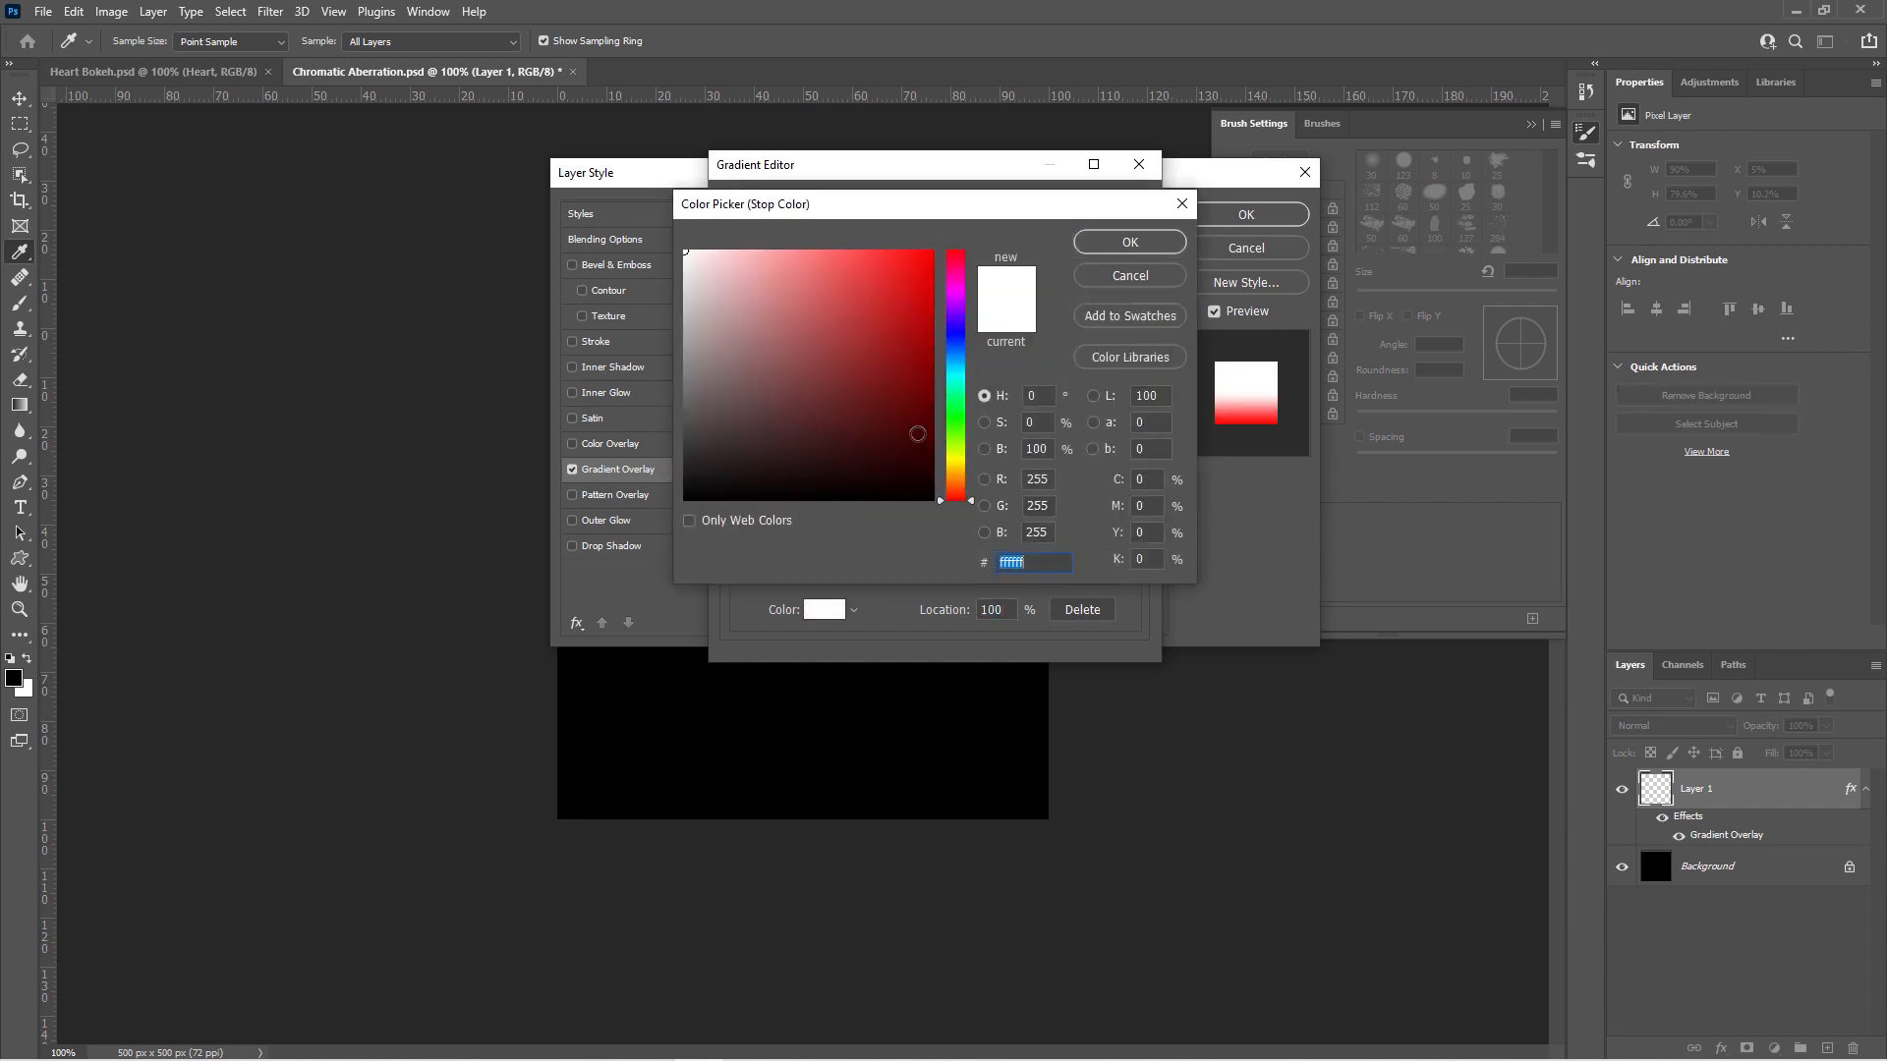
left_click(957, 335)
left_click_drag(891, 292, 948, 247)
left_click(1134, 251)
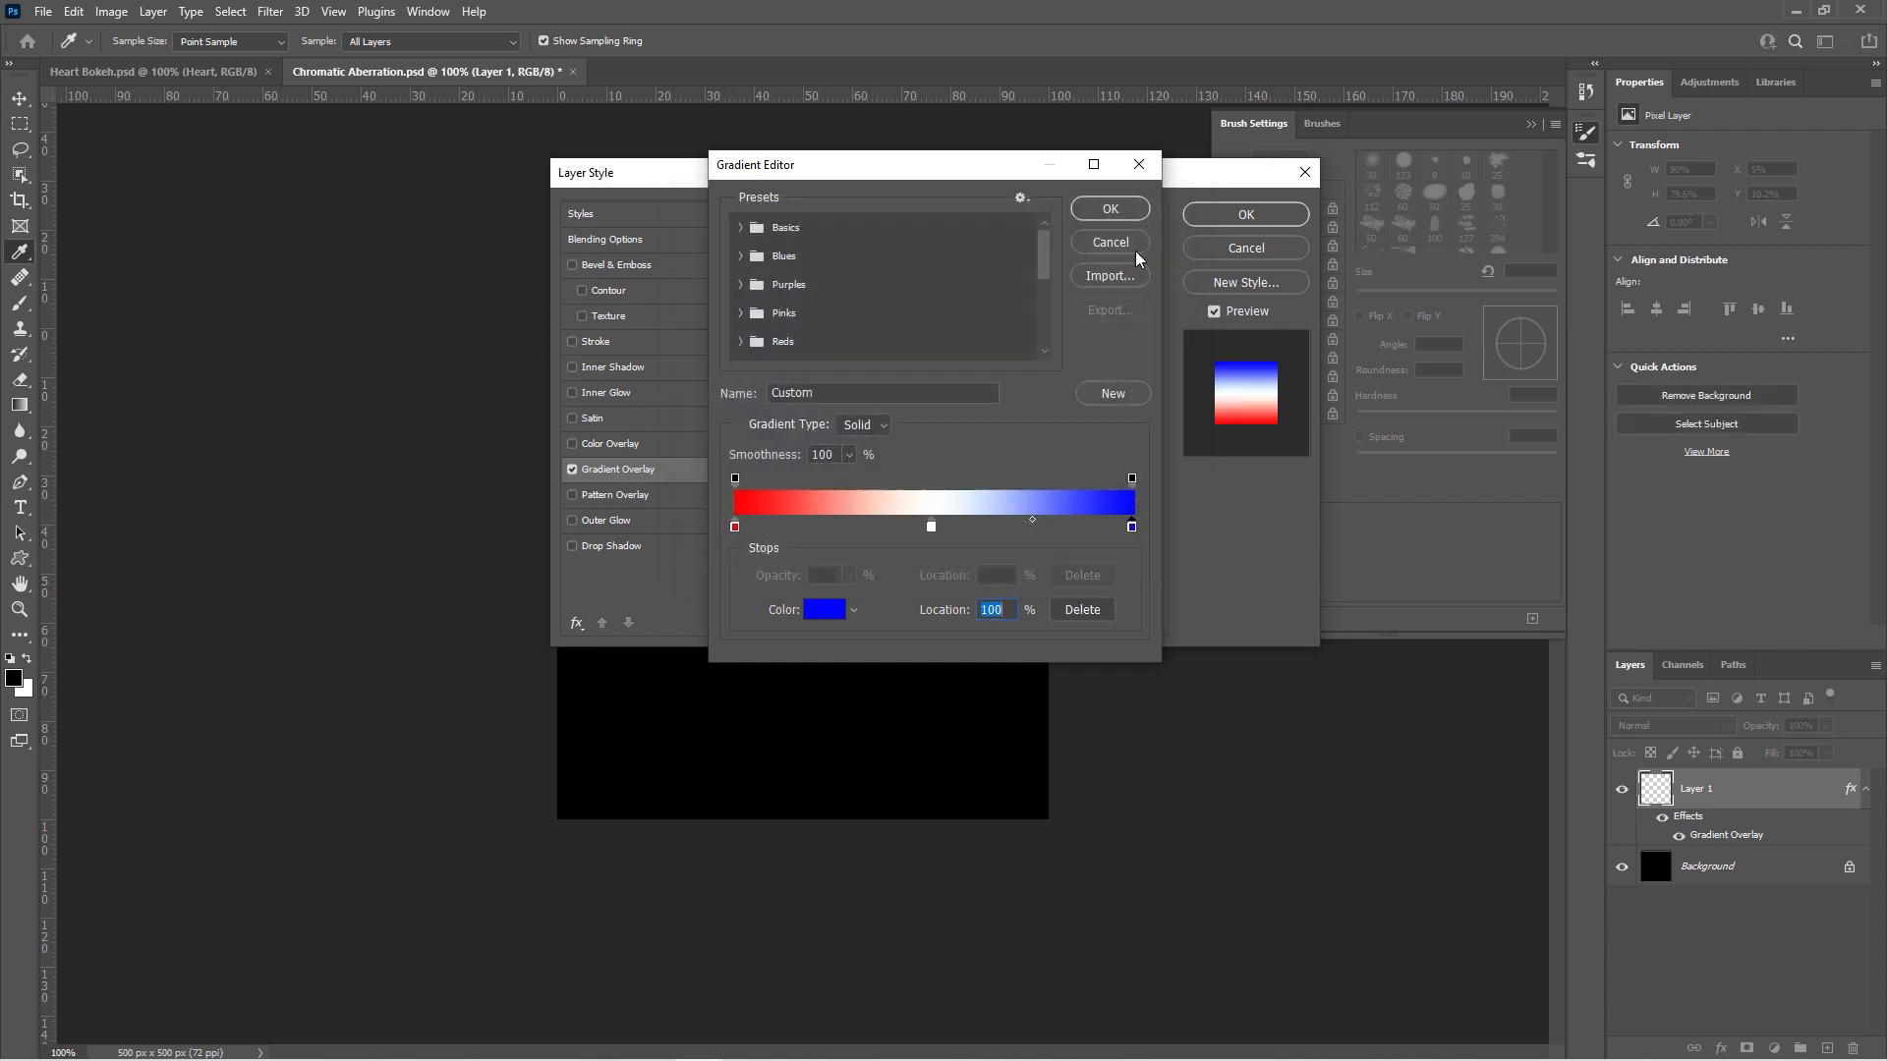
left_click(1110, 208)
left_click(1242, 215)
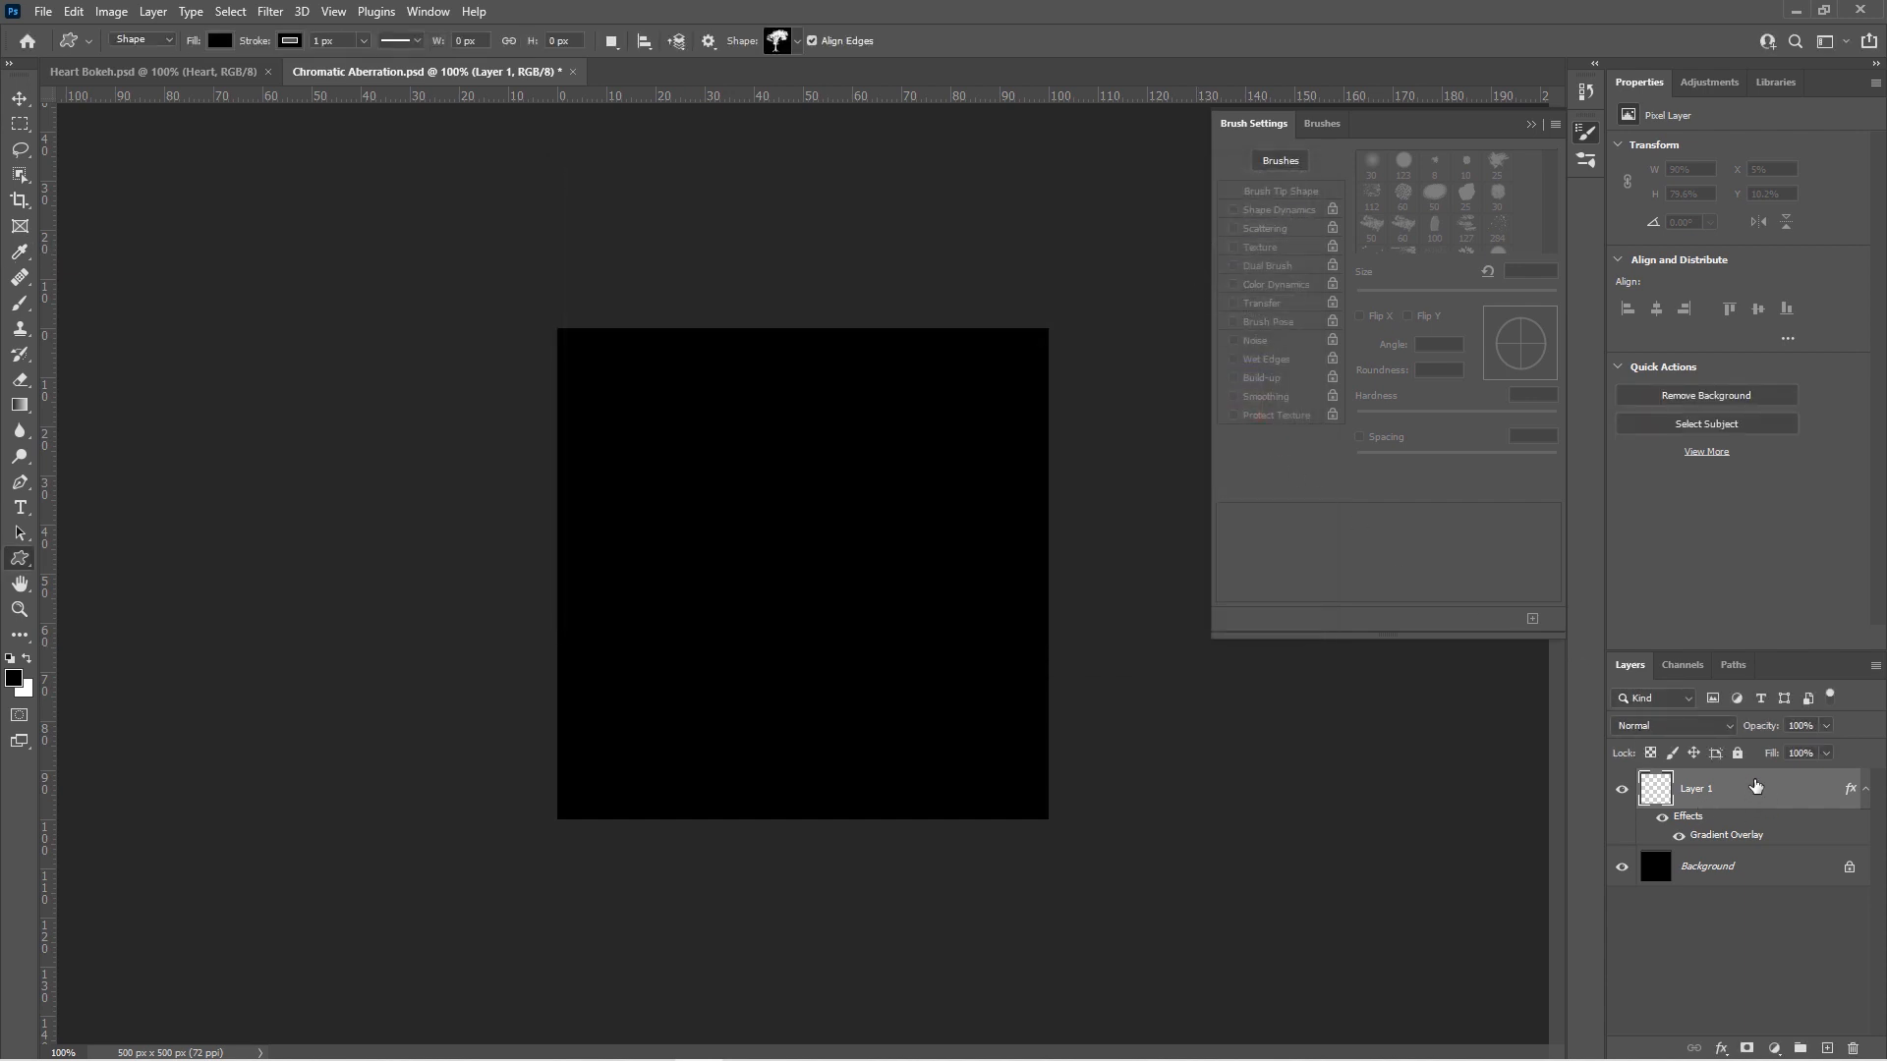
- Fill Layer 1 with the white background colour and set its Gradient Overlay angle to 0 degrees
key("ctrl+BackSpace")
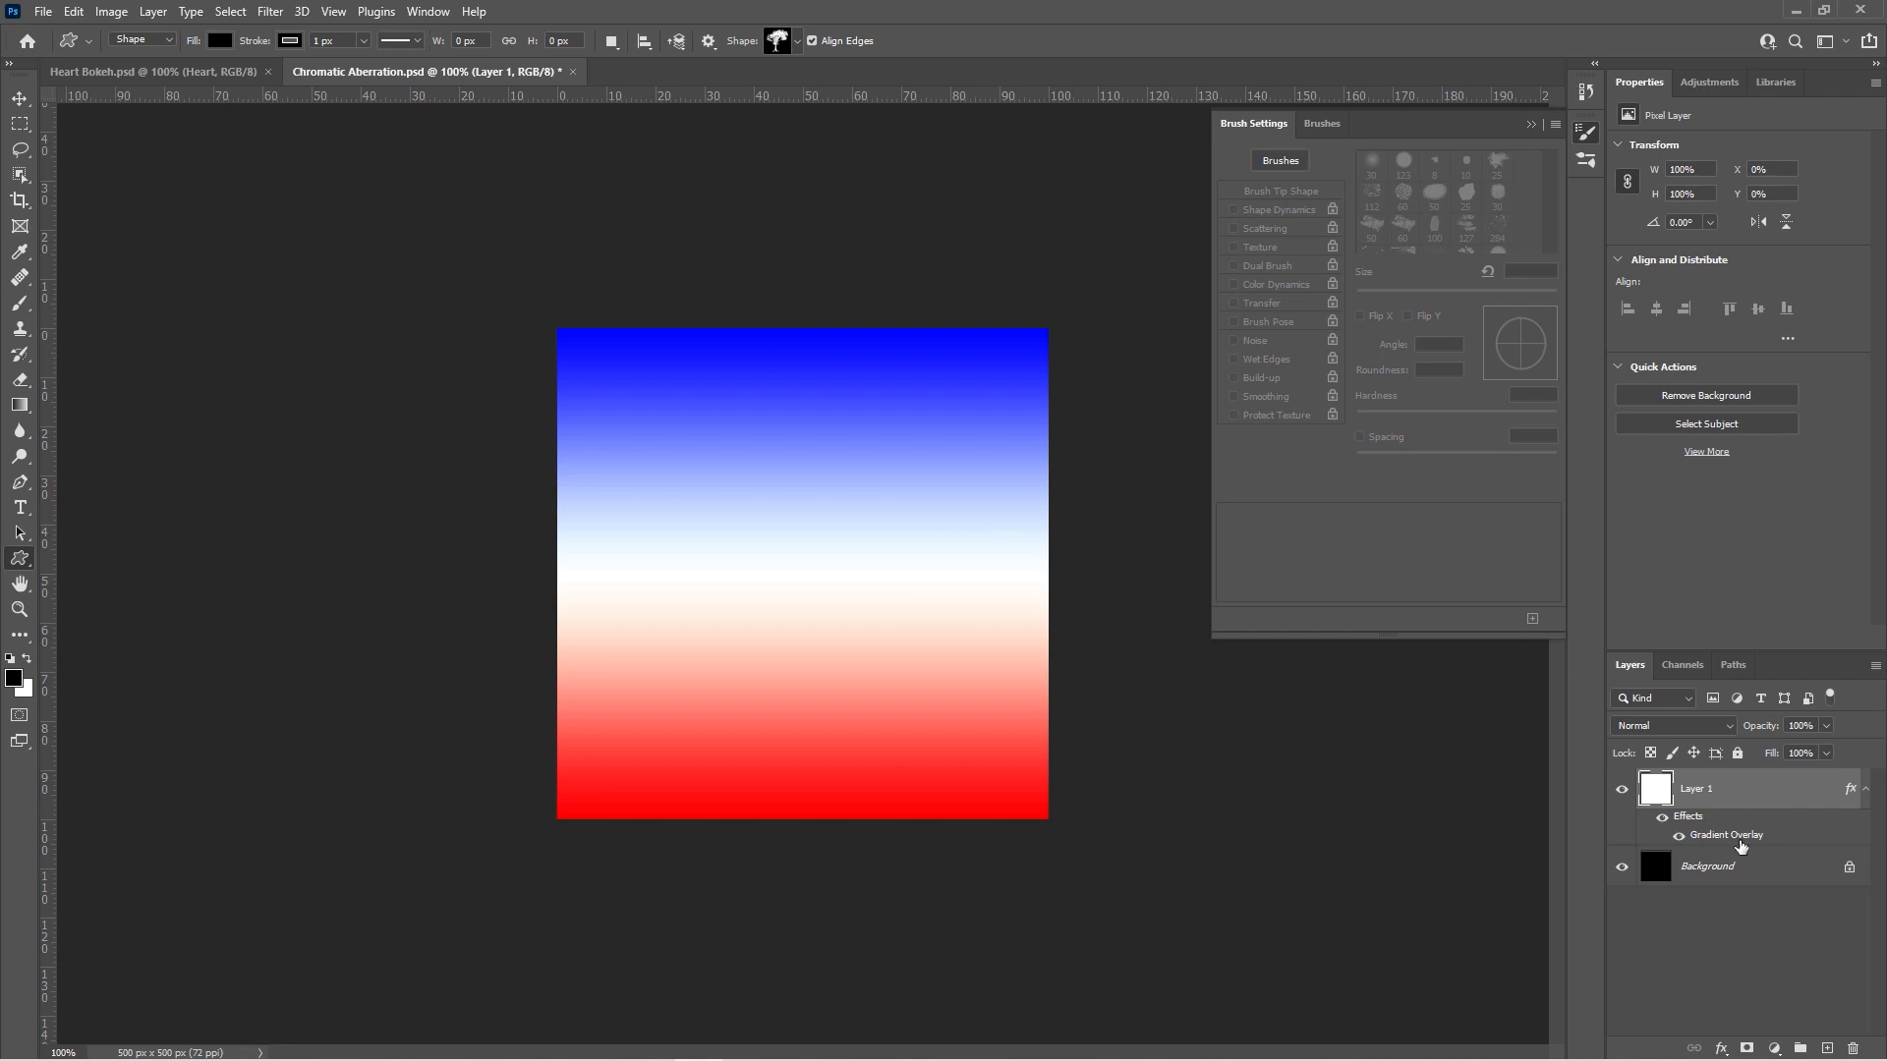
double_click(1740, 838)
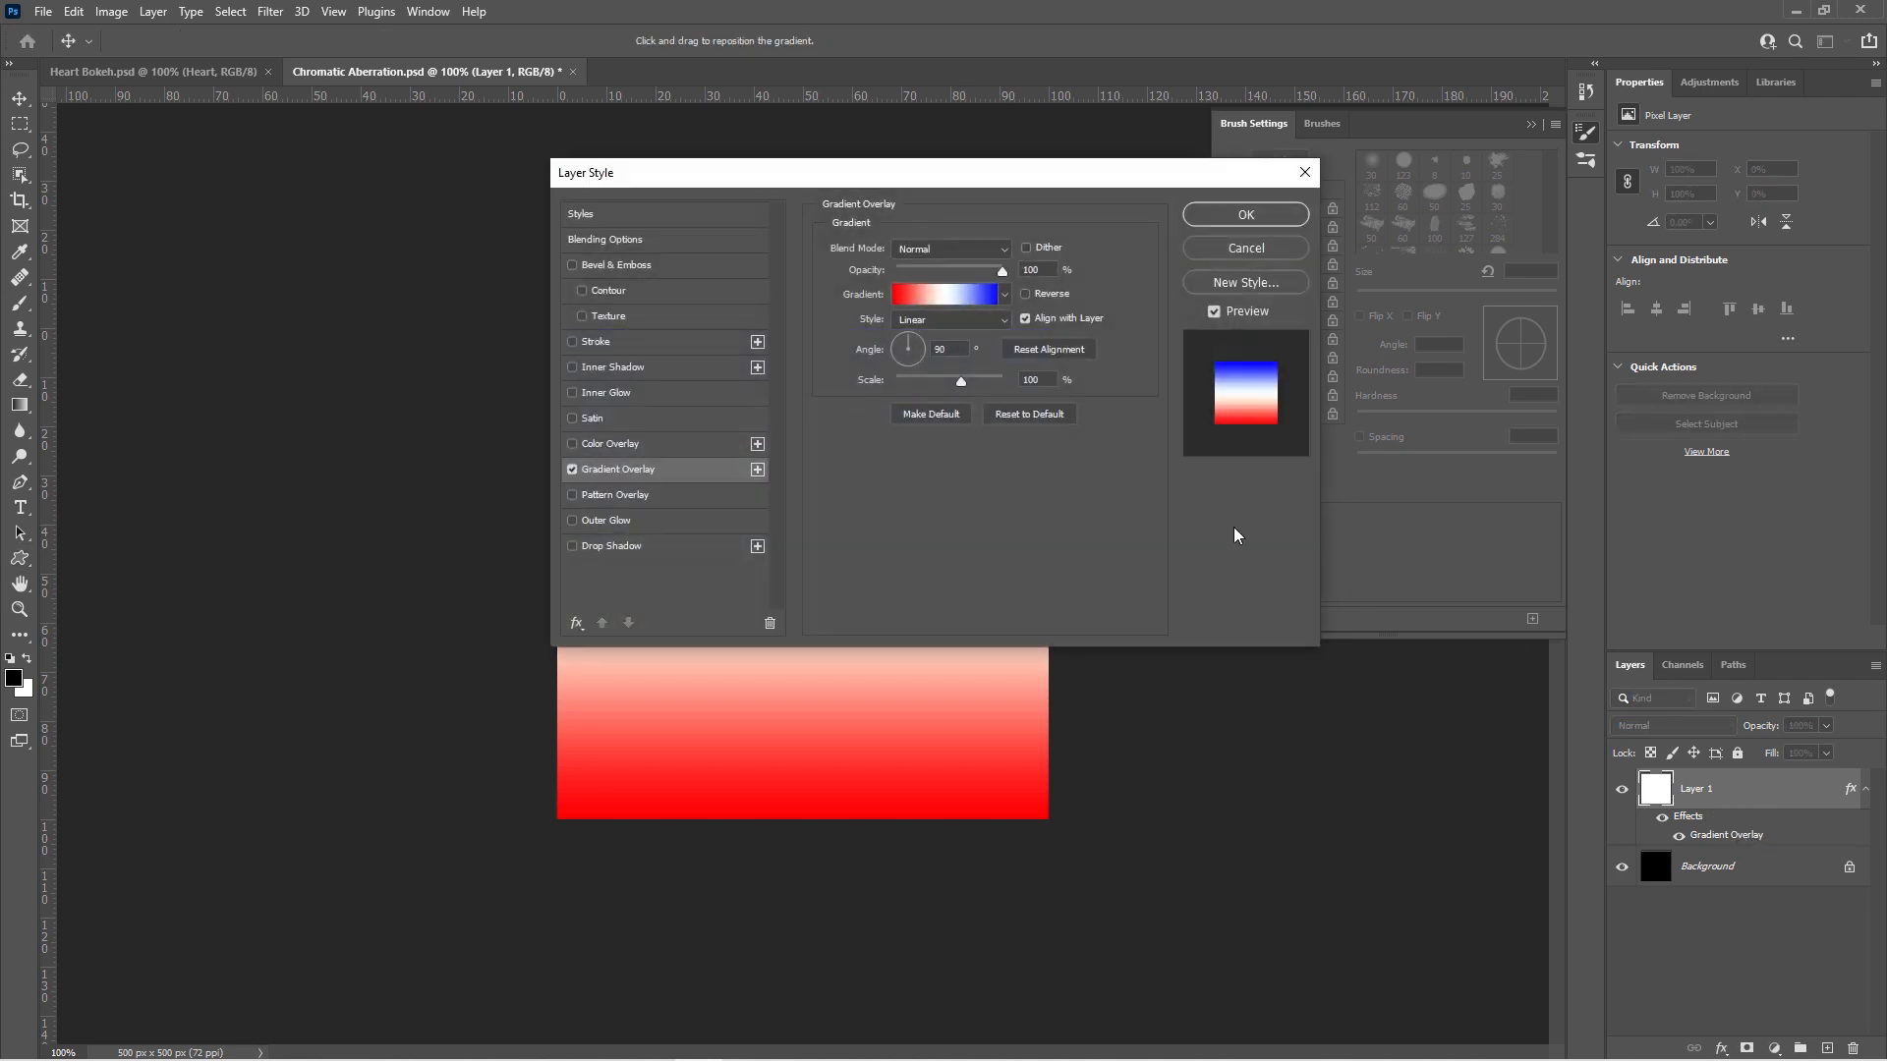
type("0")
key("Return")
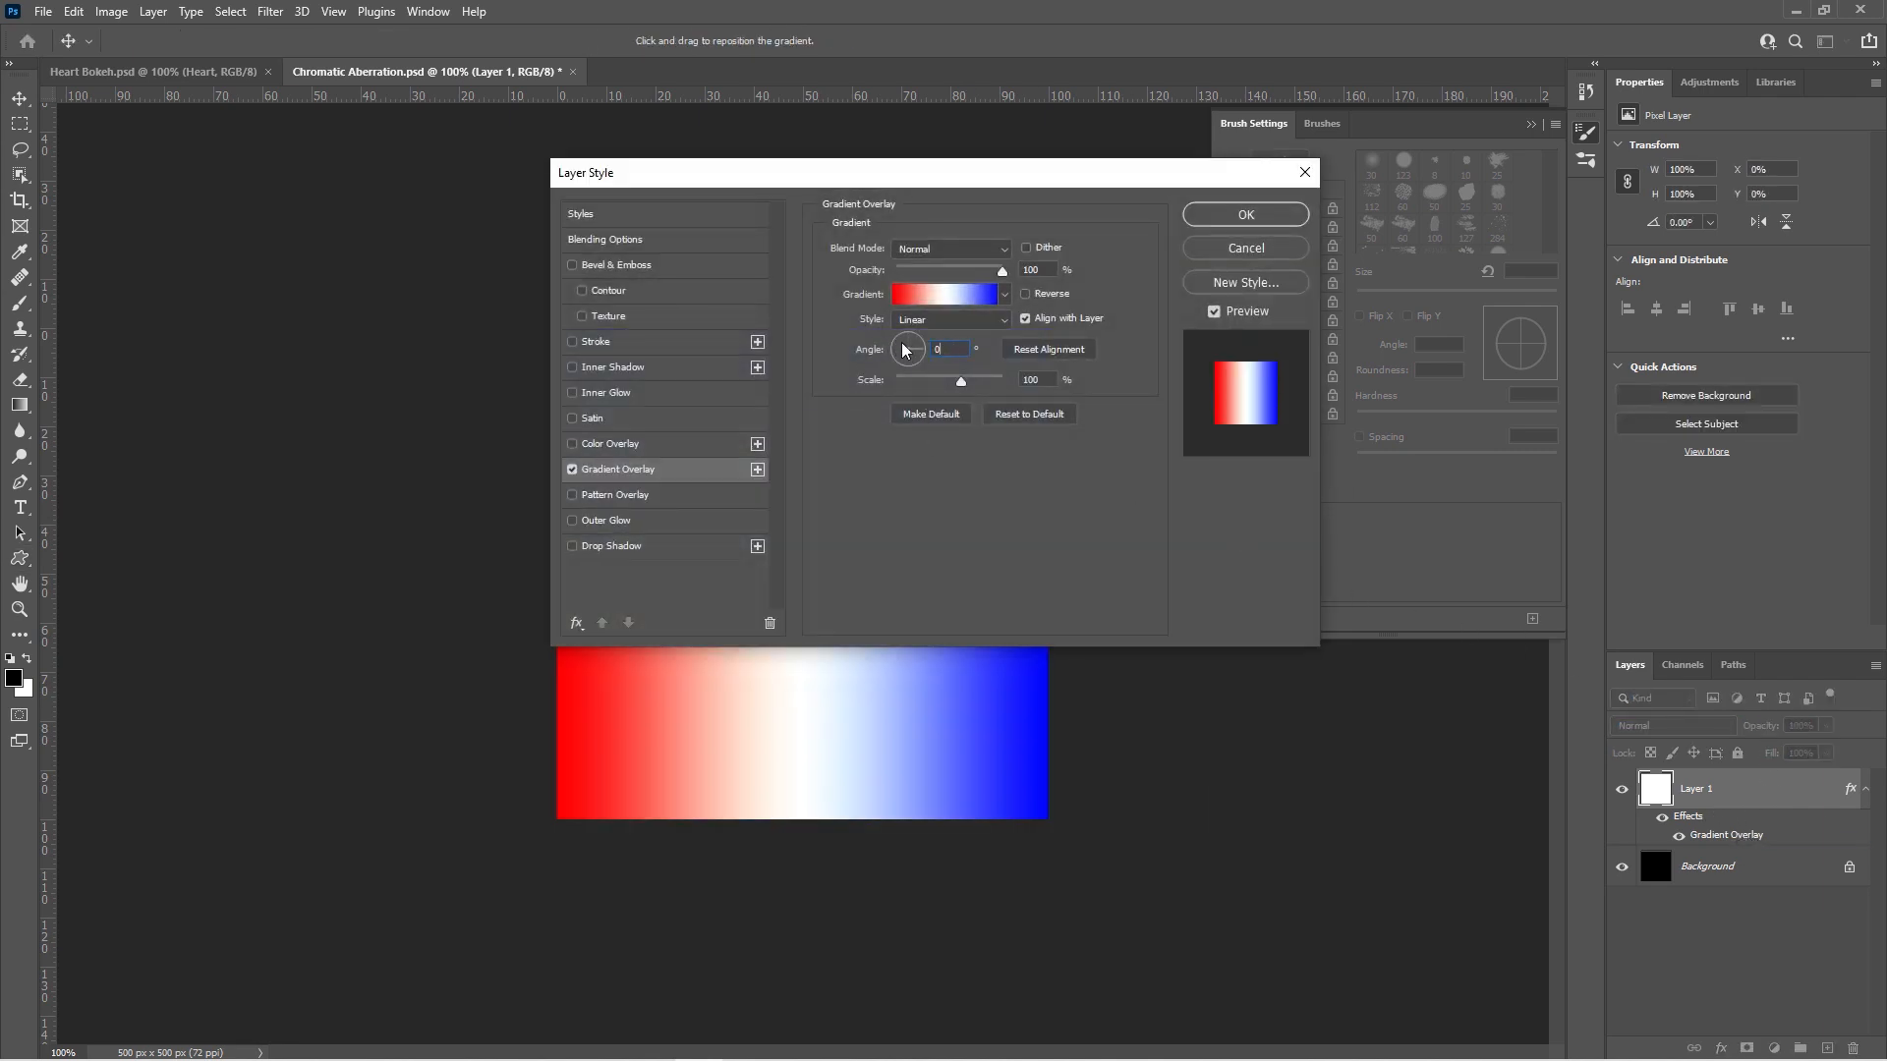
- Save the document as Chromatic Aberration 2 in PSD format in the Light Textures folder and return to Cinema 4D
key("ctrl+shift+s")
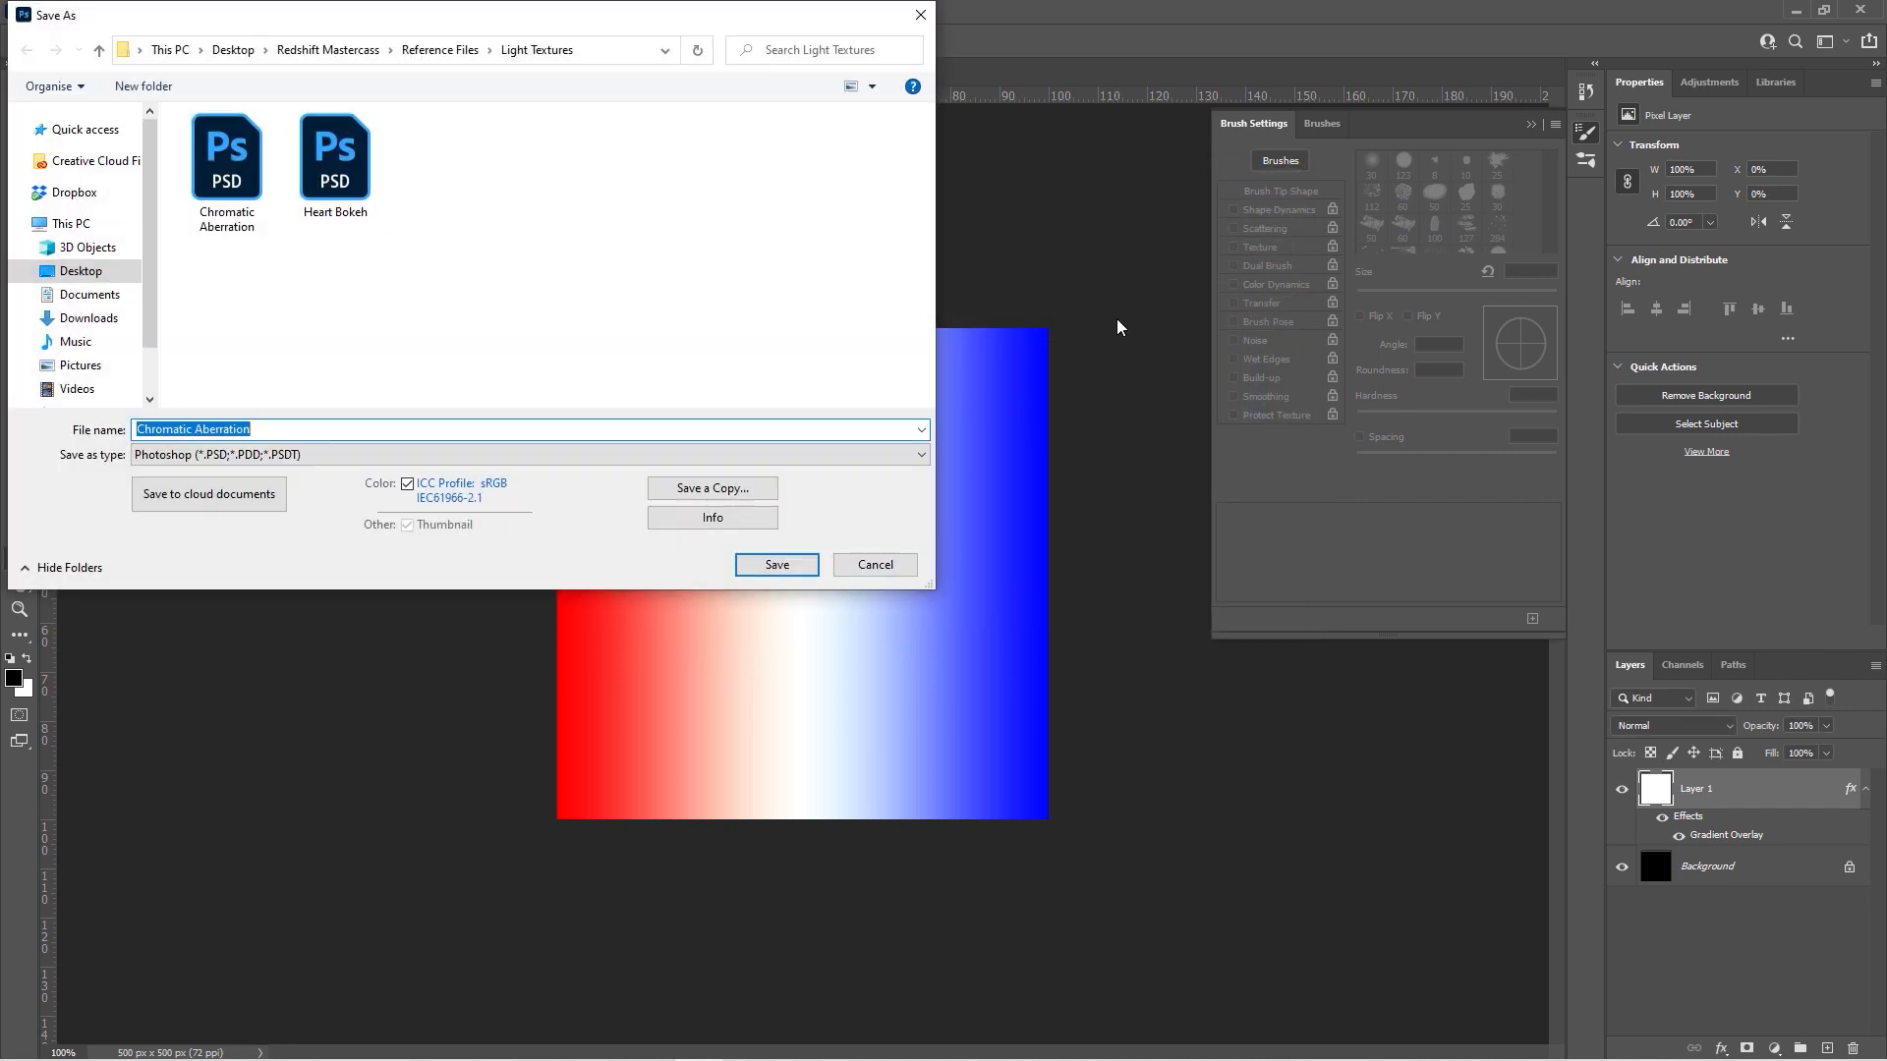
left_click(314, 428)
type("2")
left_click(777, 564)
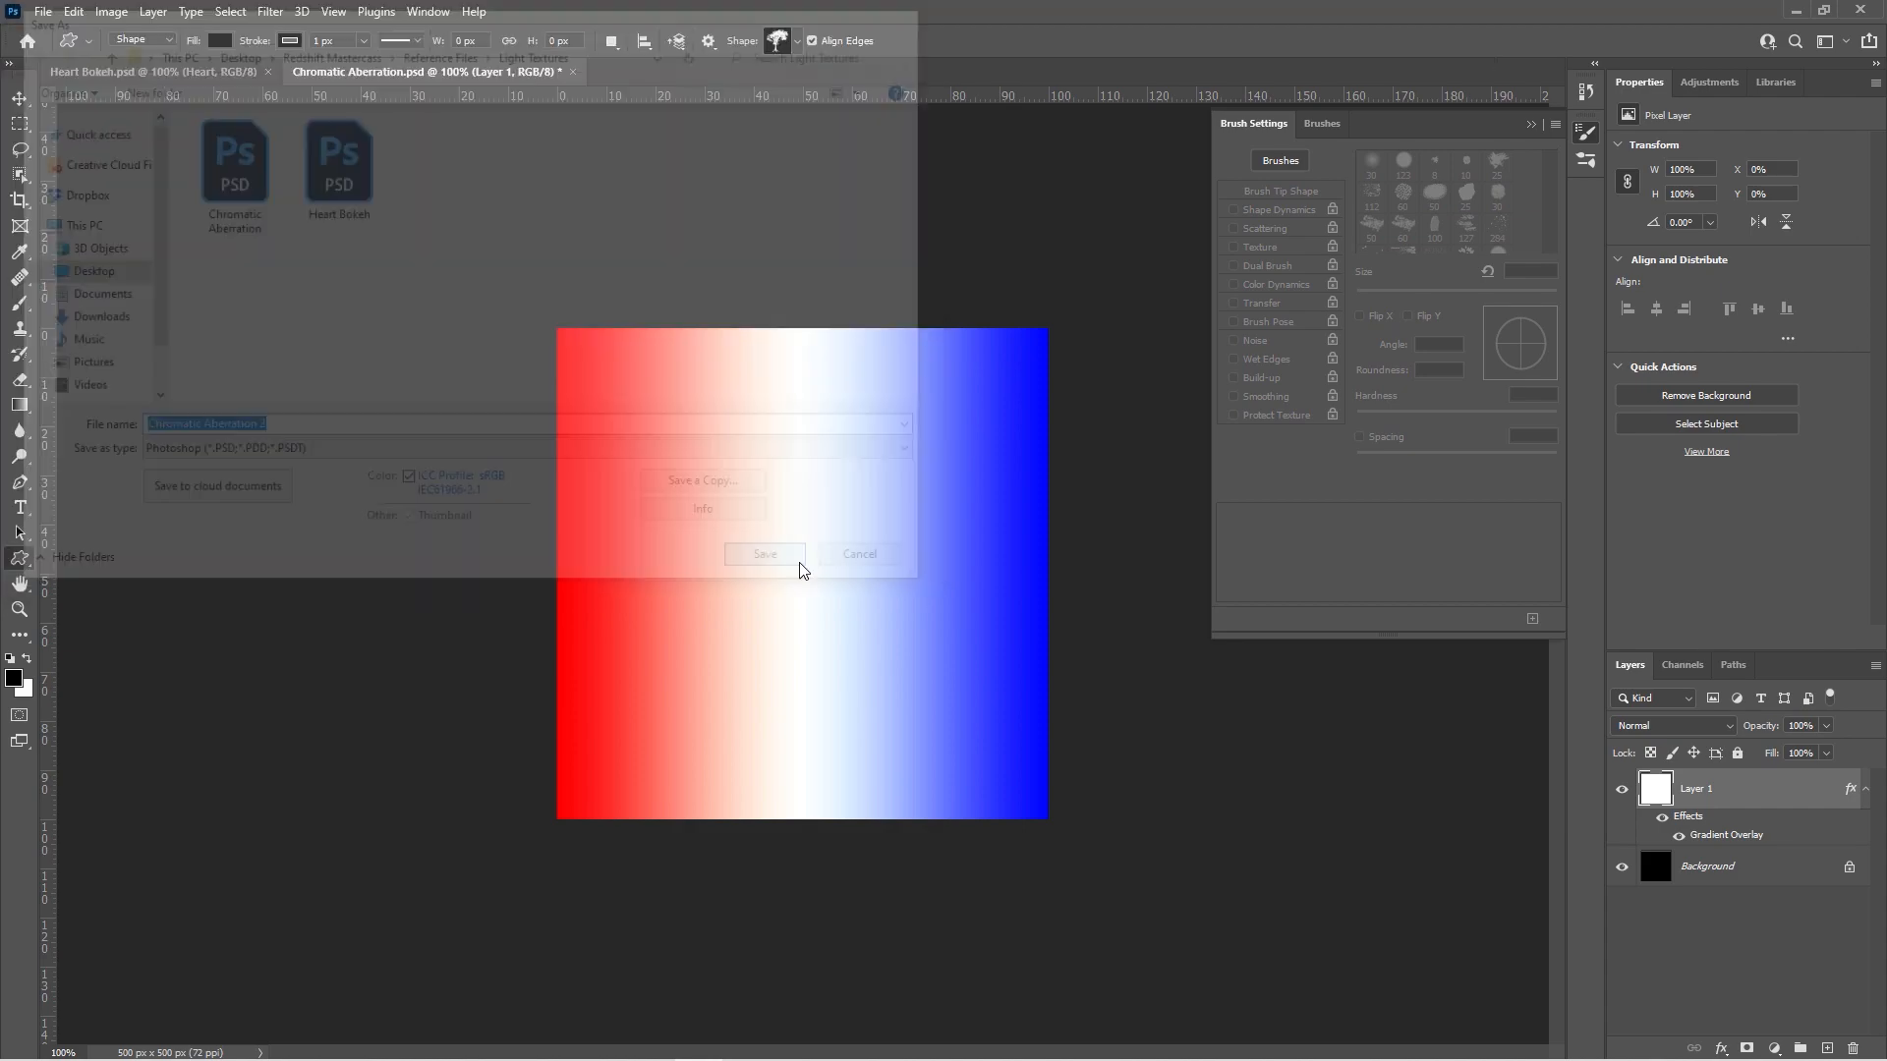
left_click(1151, 308)
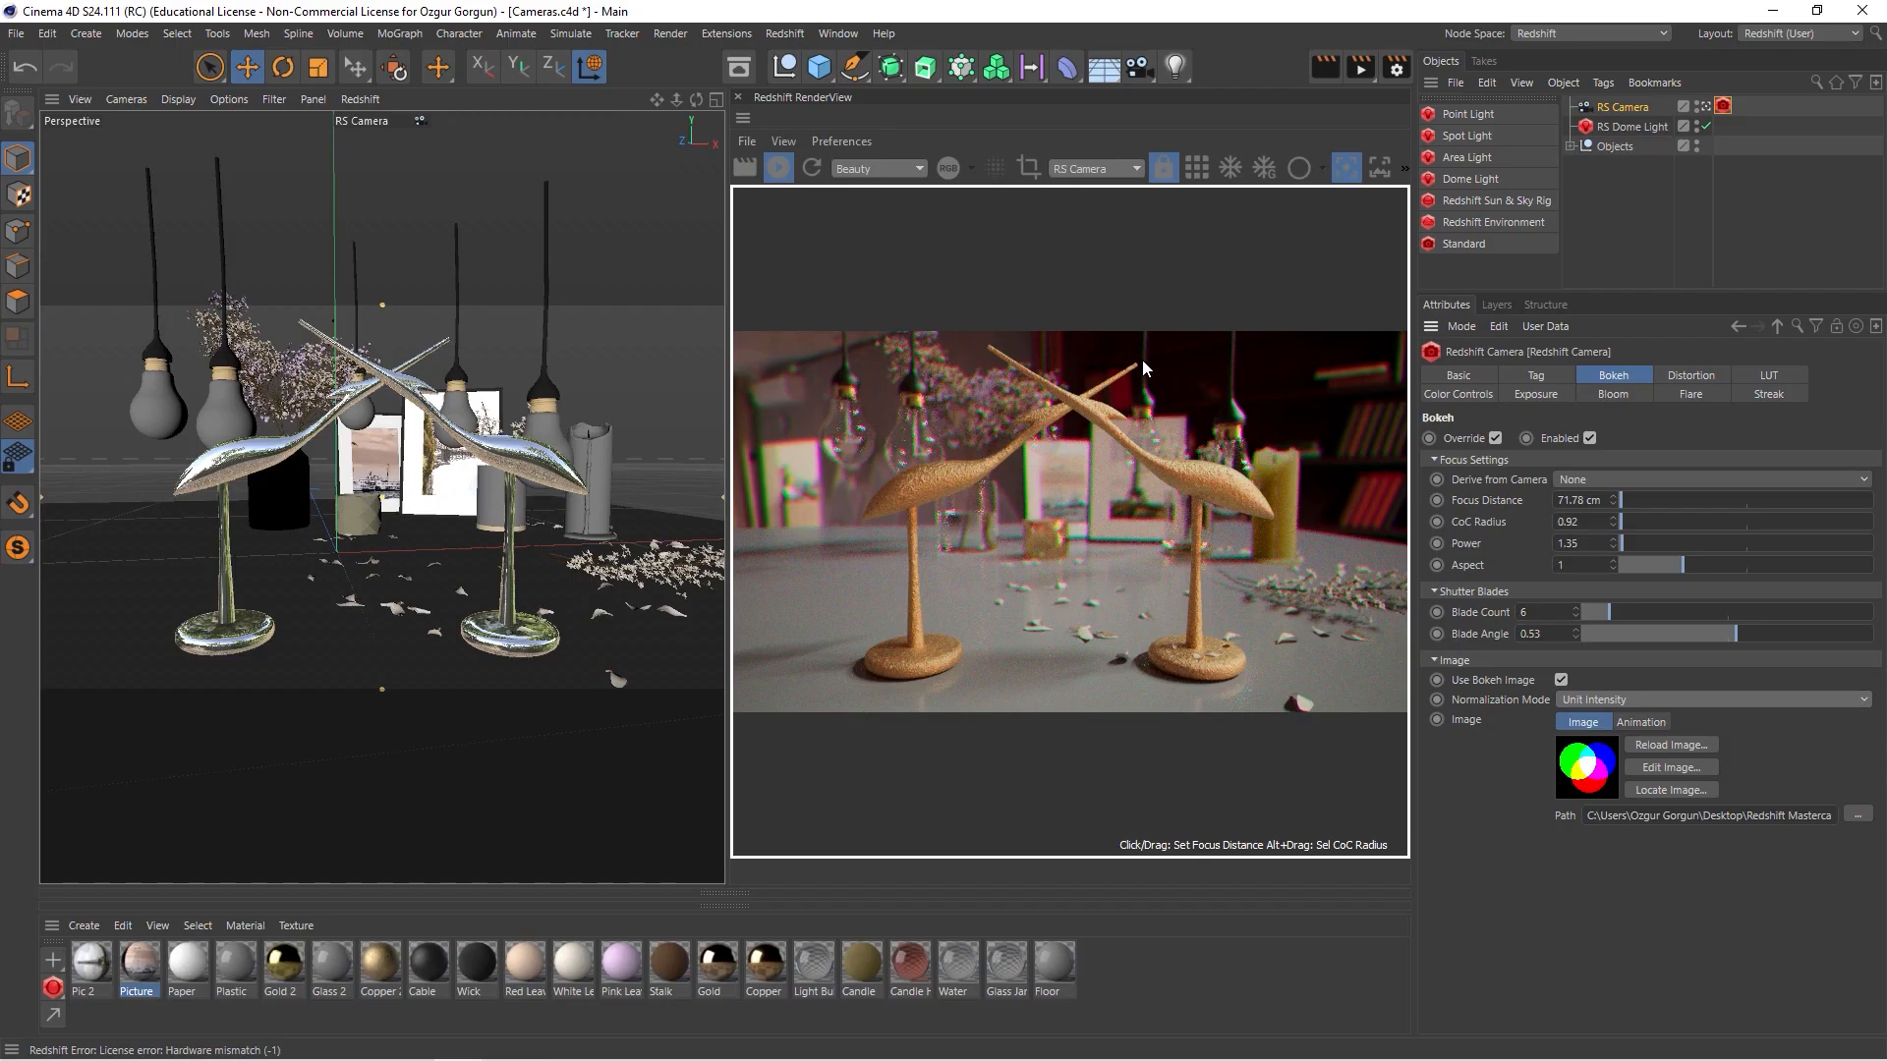
- Load the Chromatic Aberration 2 PSD as the camera's bokeh image without copying it to the project location
left_click(1859, 816)
left_click(248, 221)
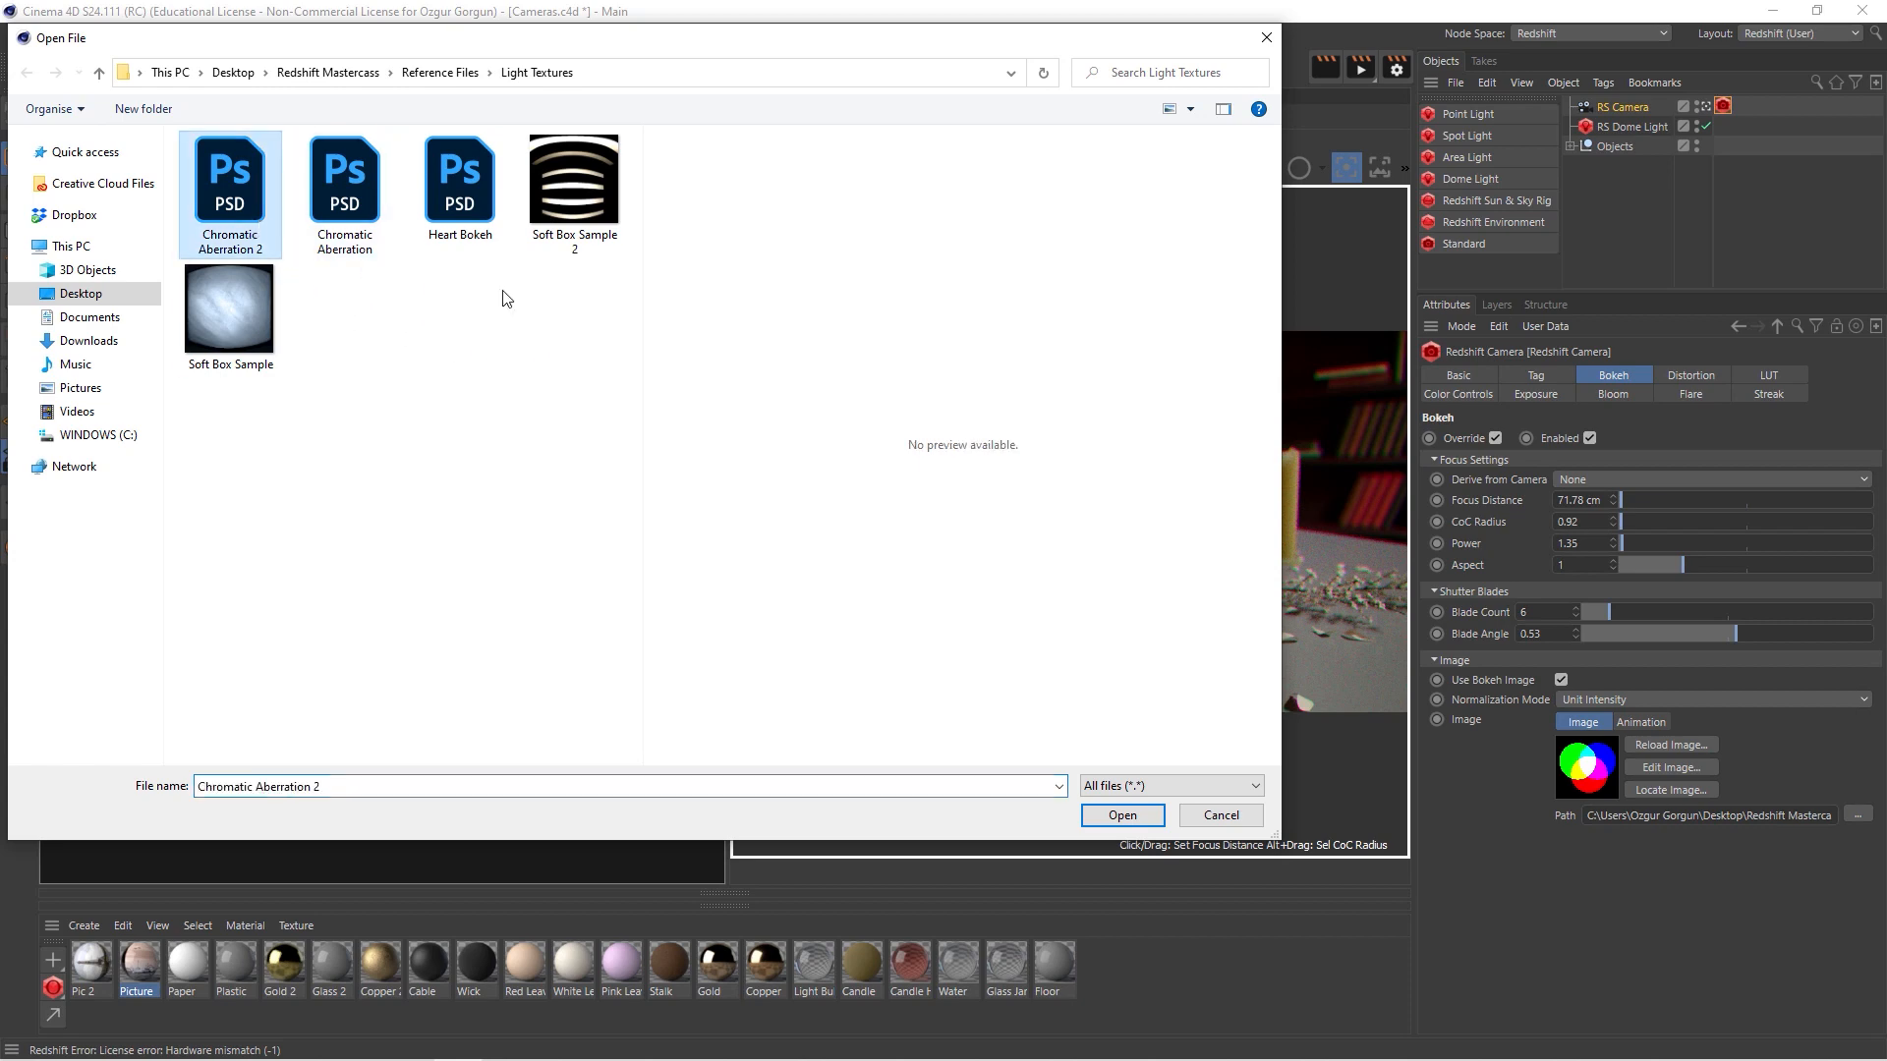
left_click(1123, 815)
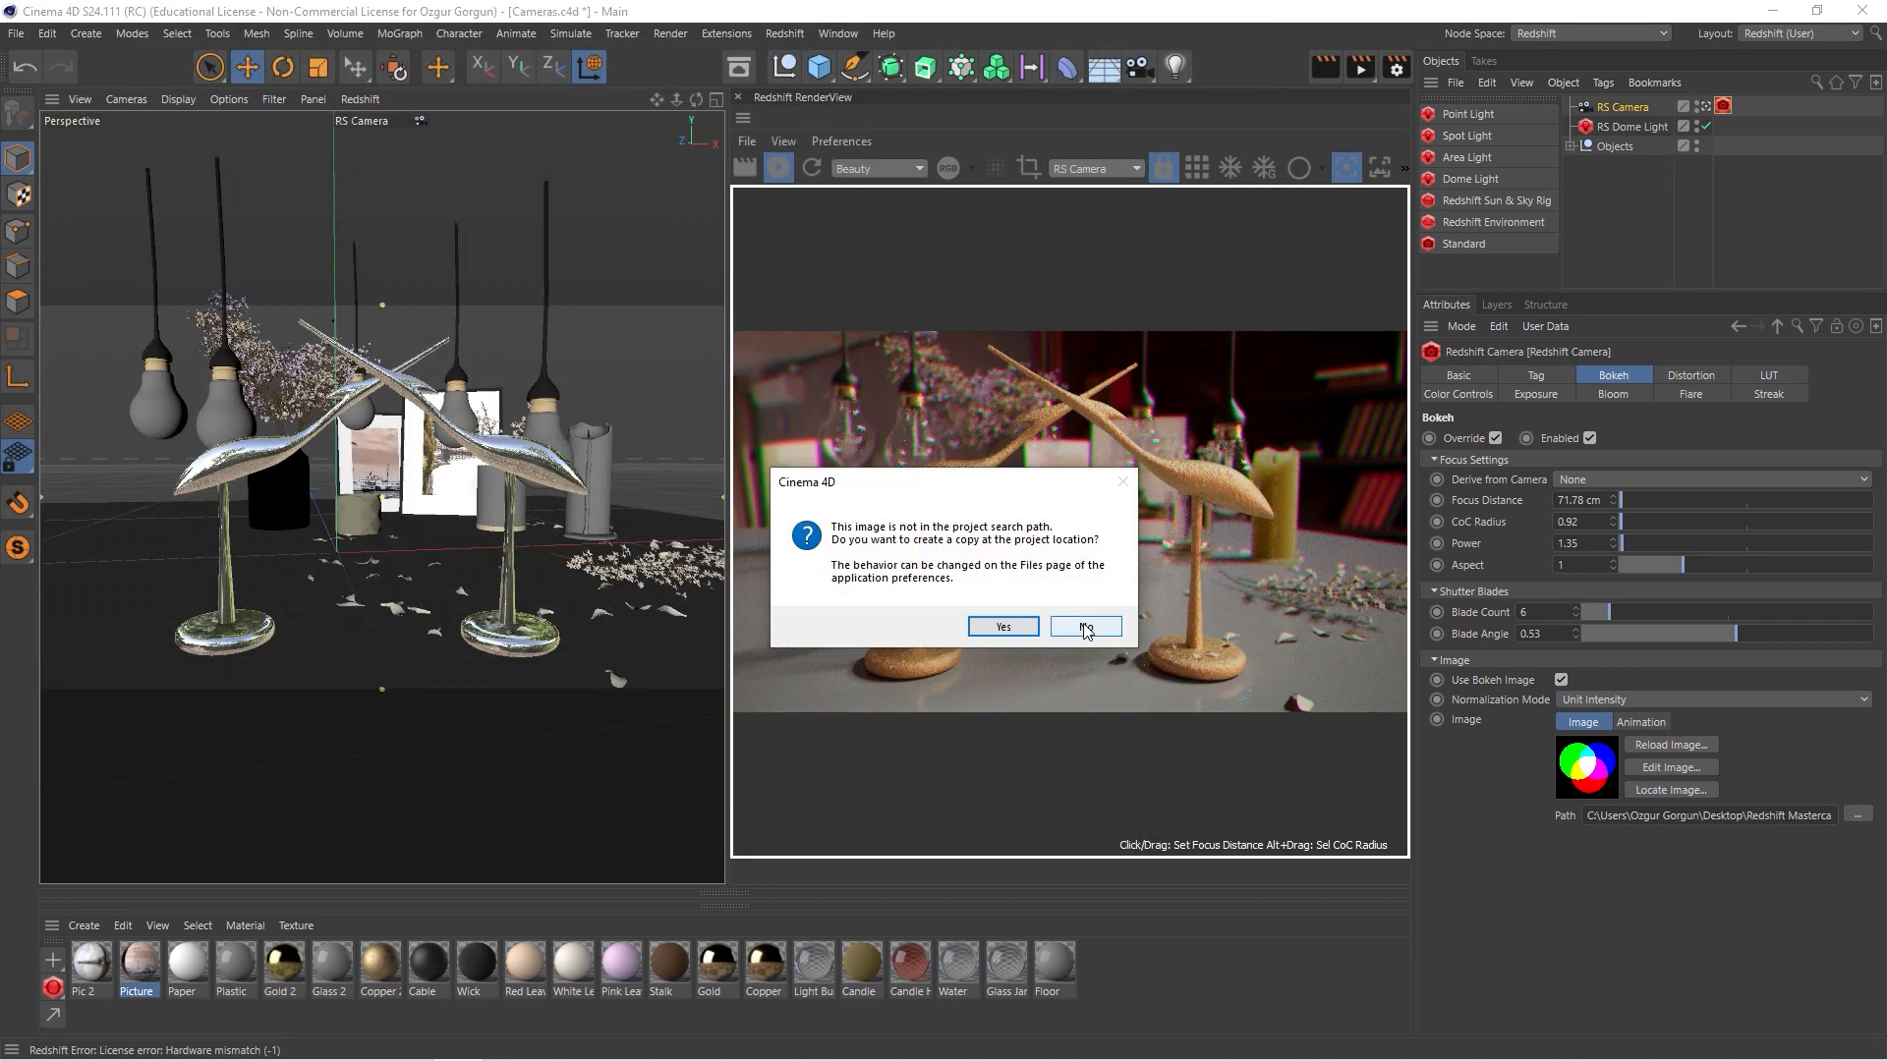
left_click(1085, 628)
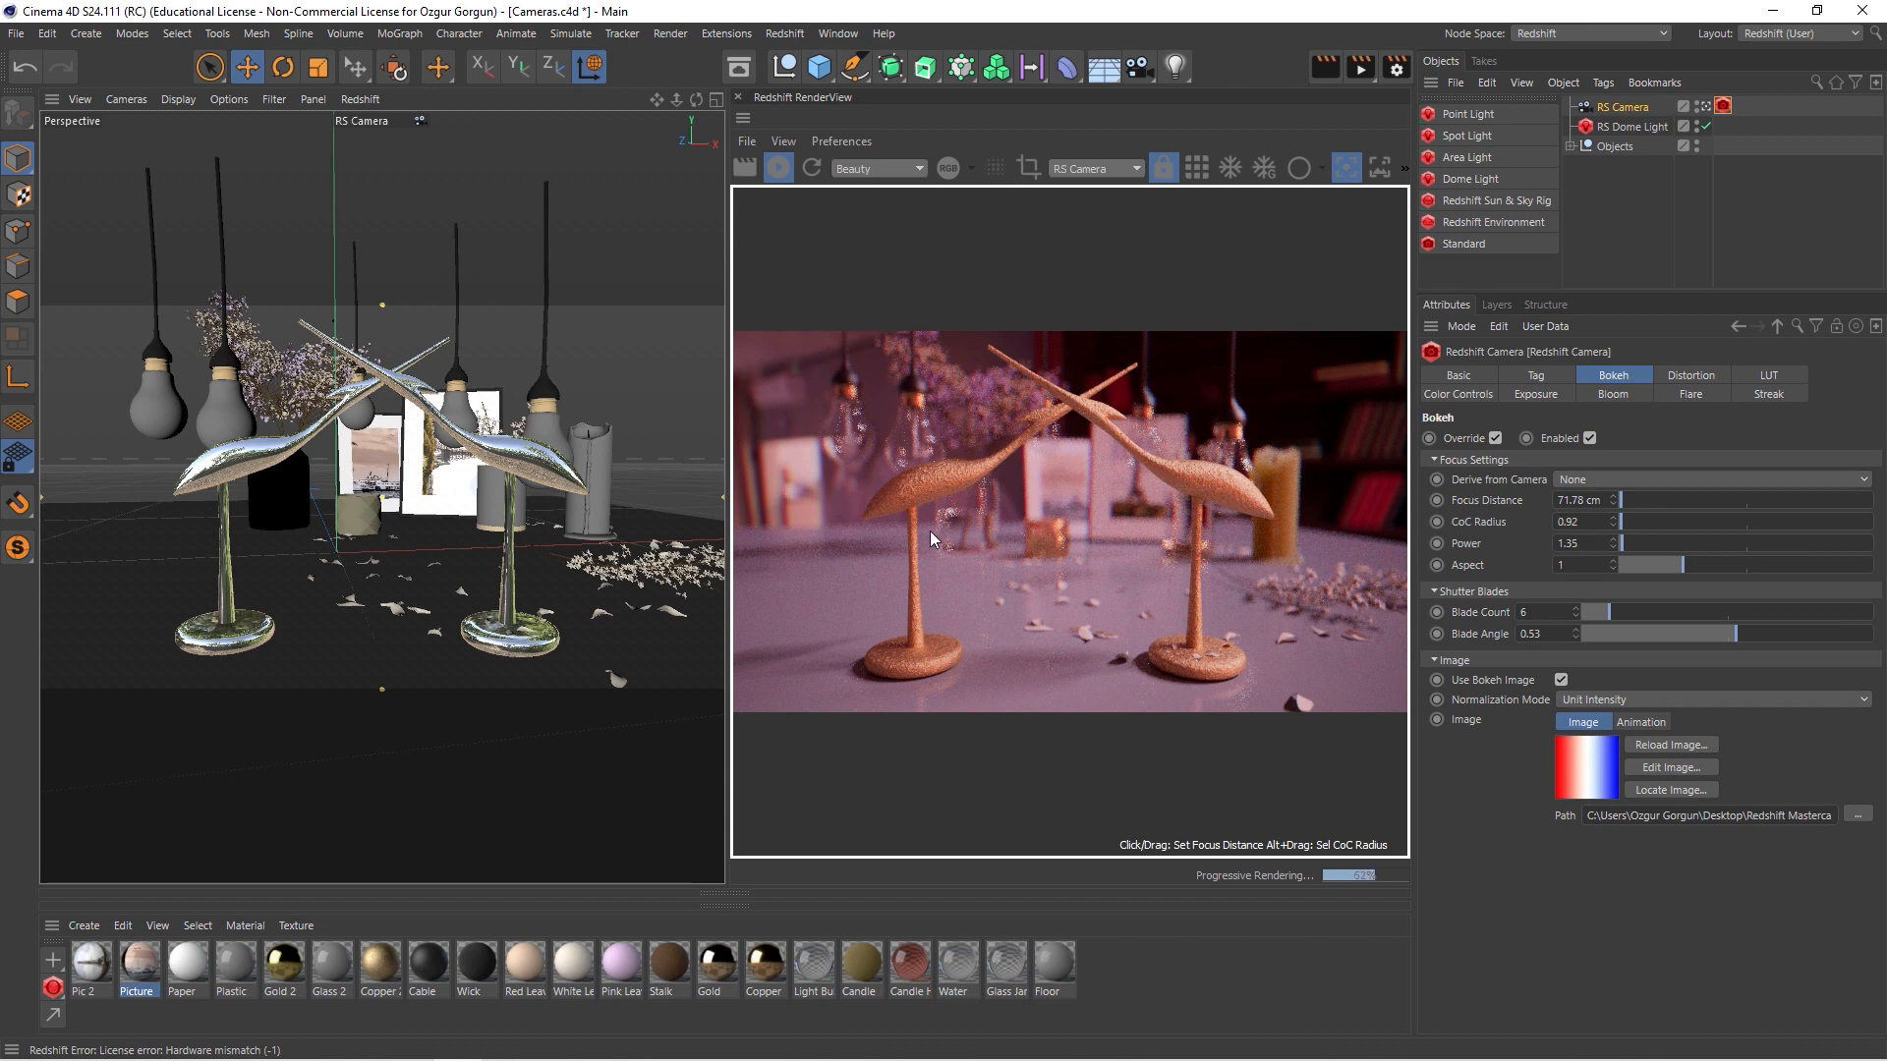
- Set the bokeh image's Normalization Mode to White Color Sum and raise the CoC Radius to 4.05
left_click(1701, 699)
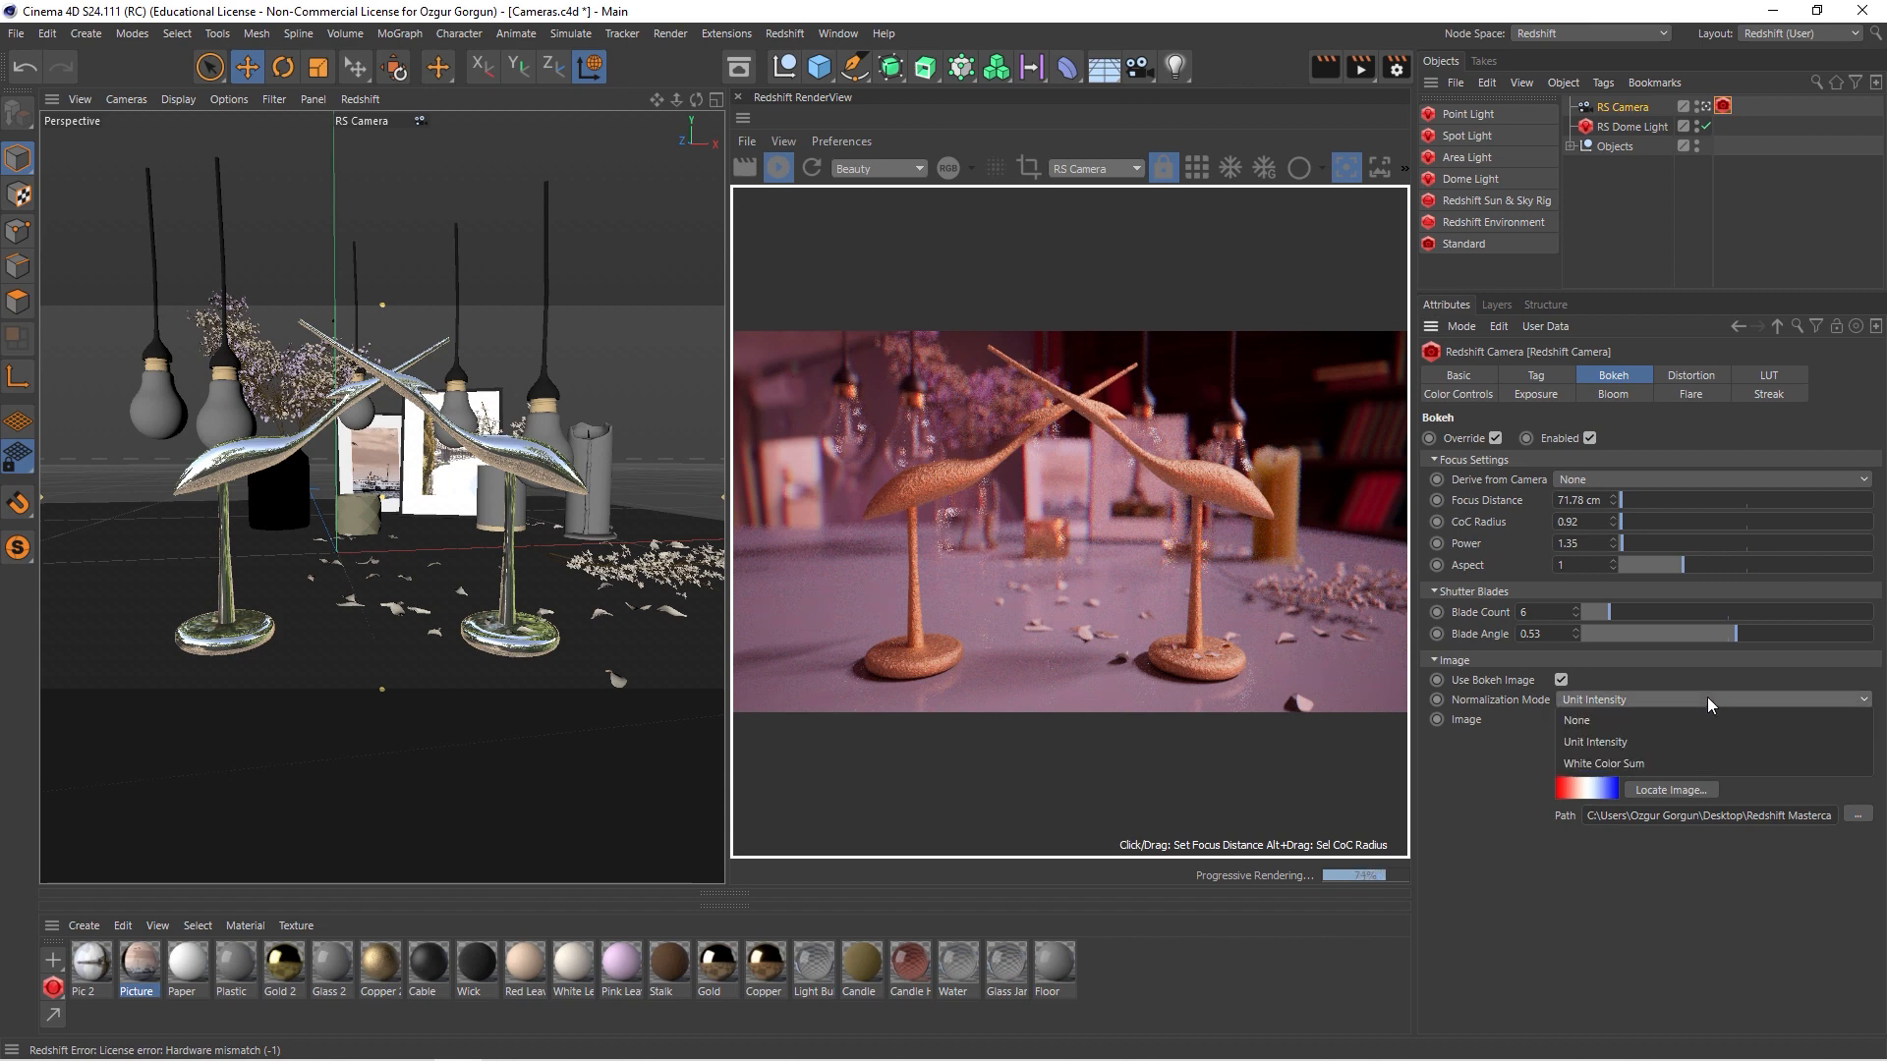
left_click(1772, 763)
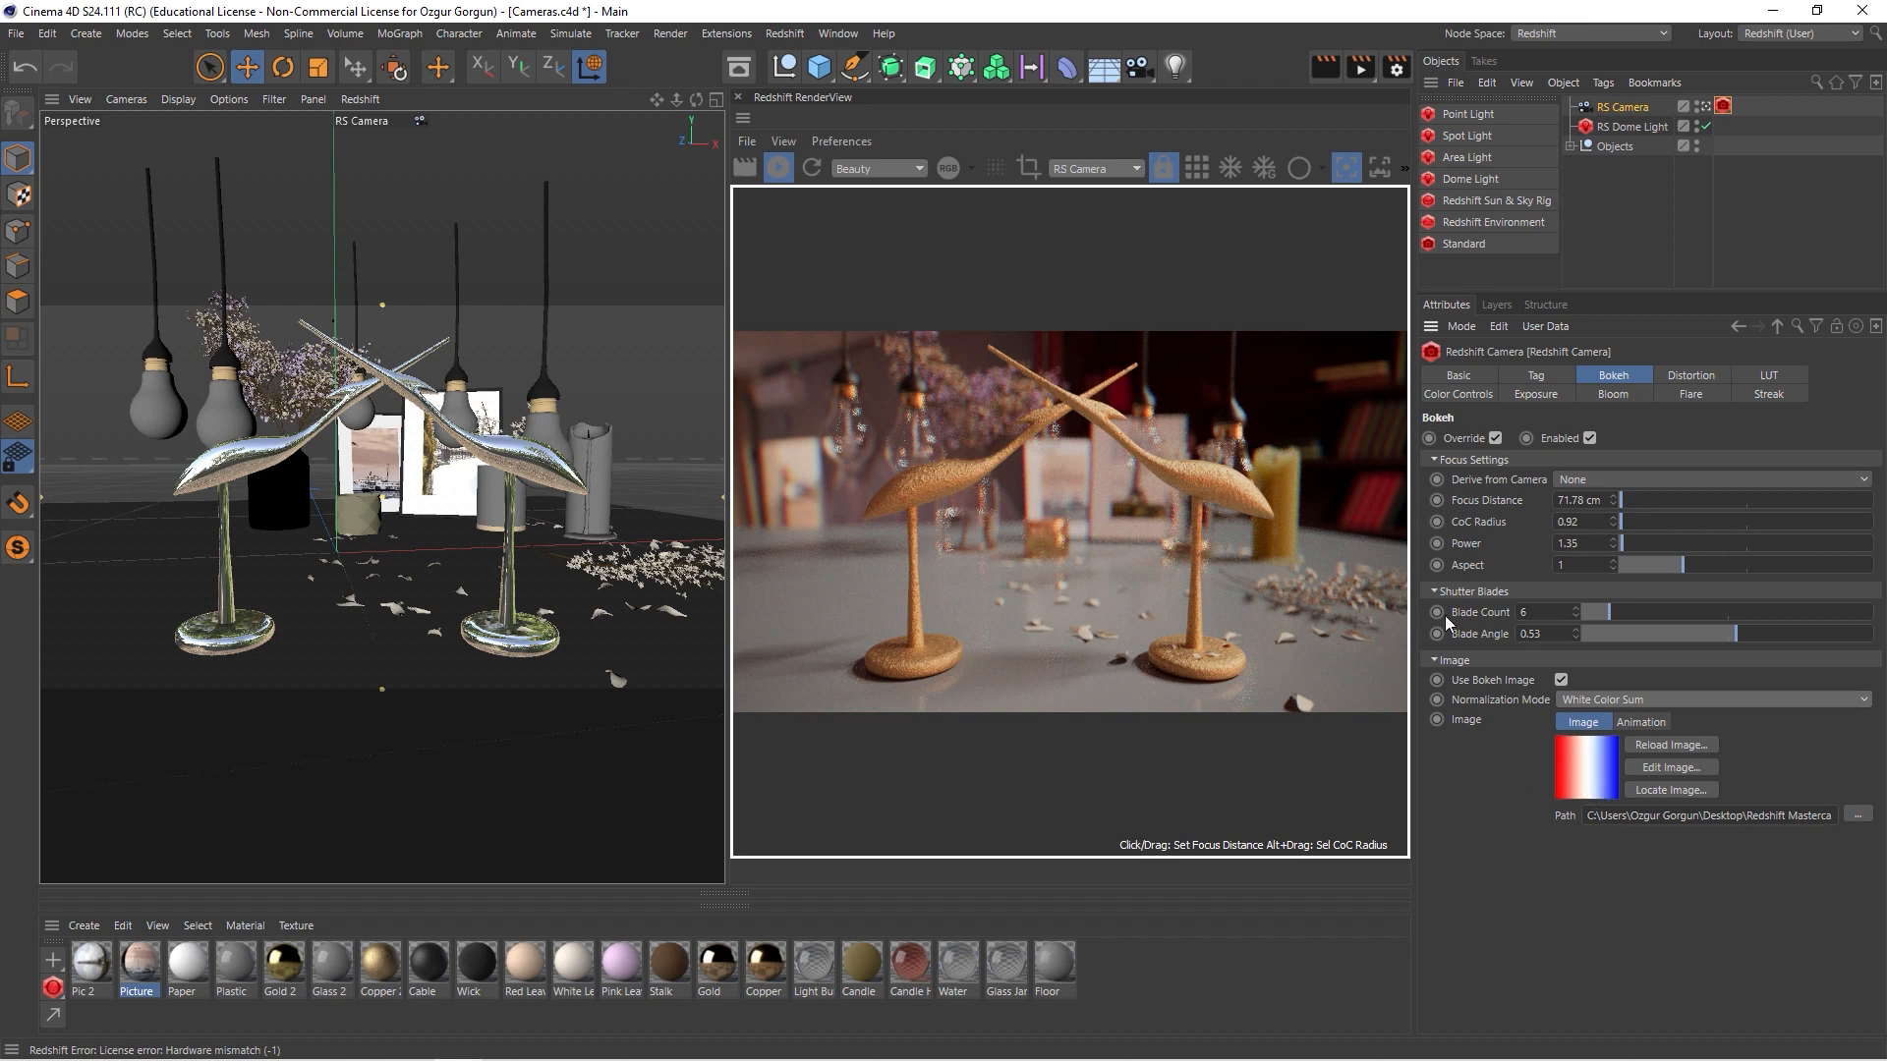
left_click_drag(1621, 528, 1626, 530)
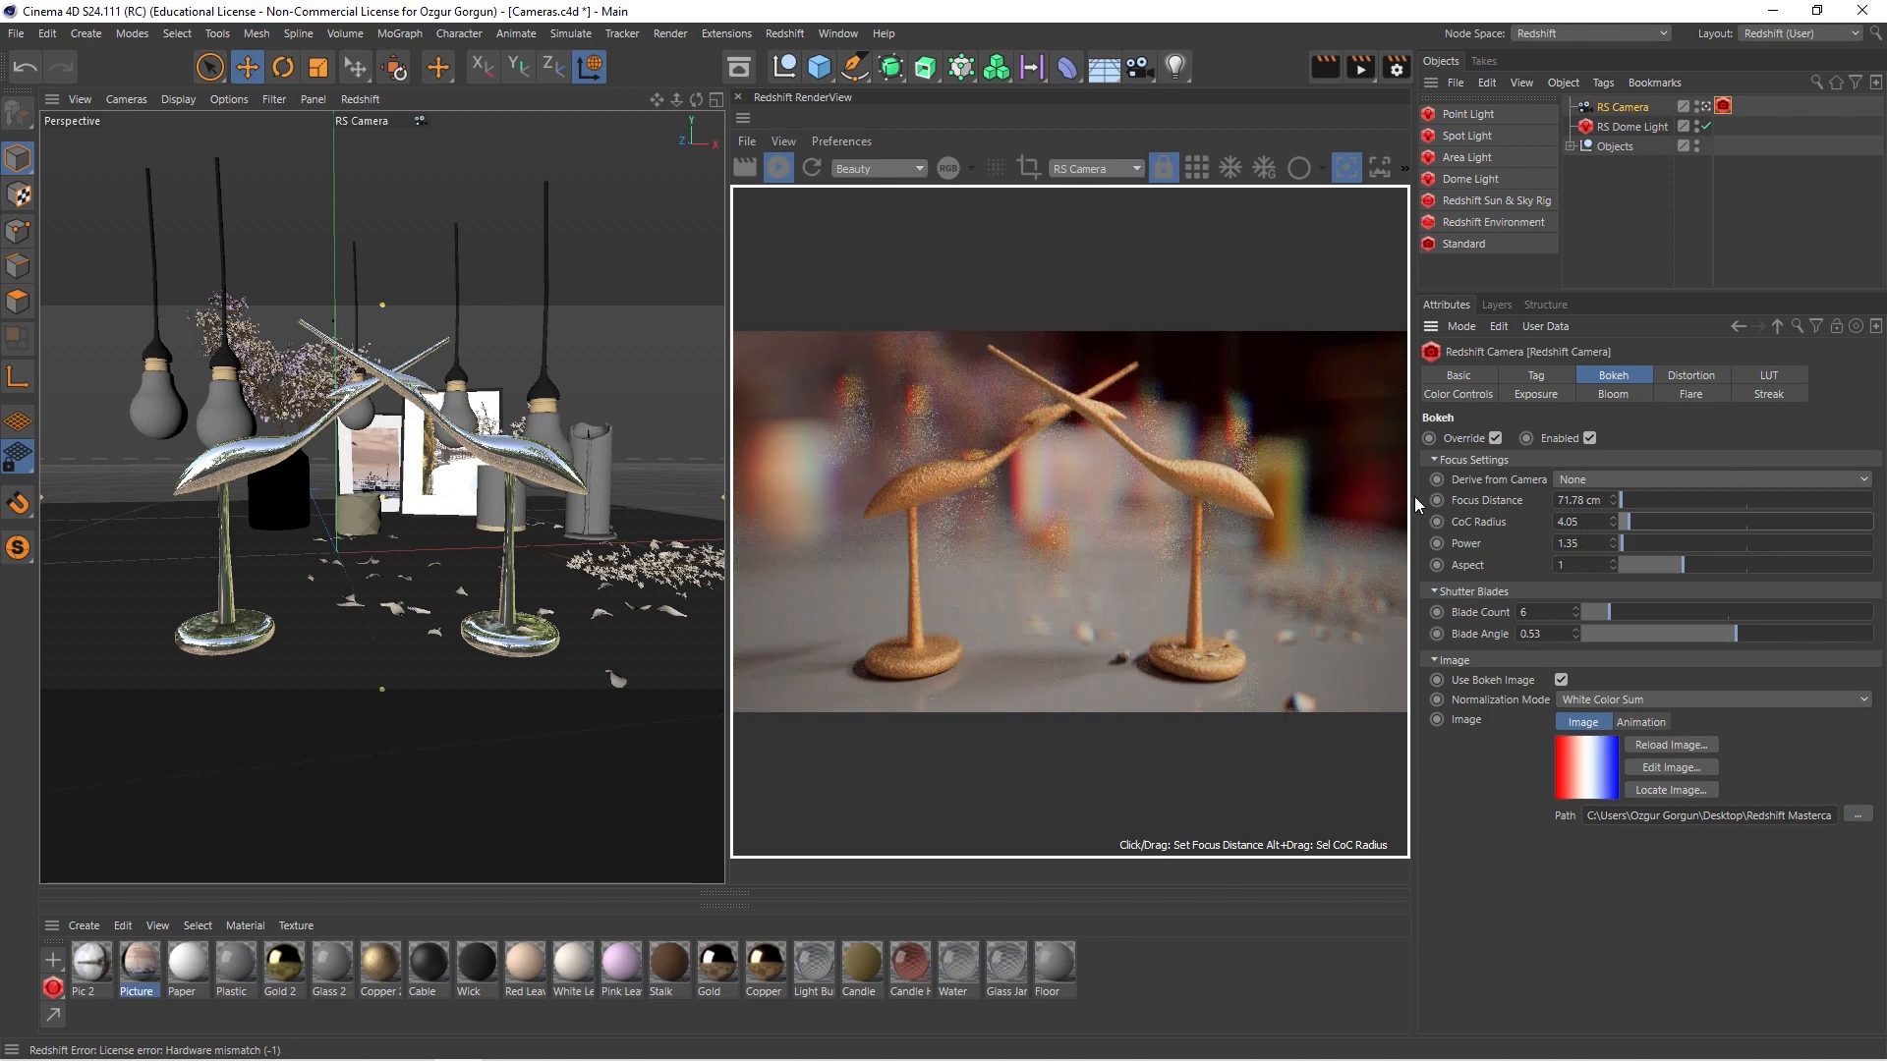
- Move the camera closer to the picture frames, focus it on the boat picture and set the CoC Radius to 1.35
left_click(1042, 464)
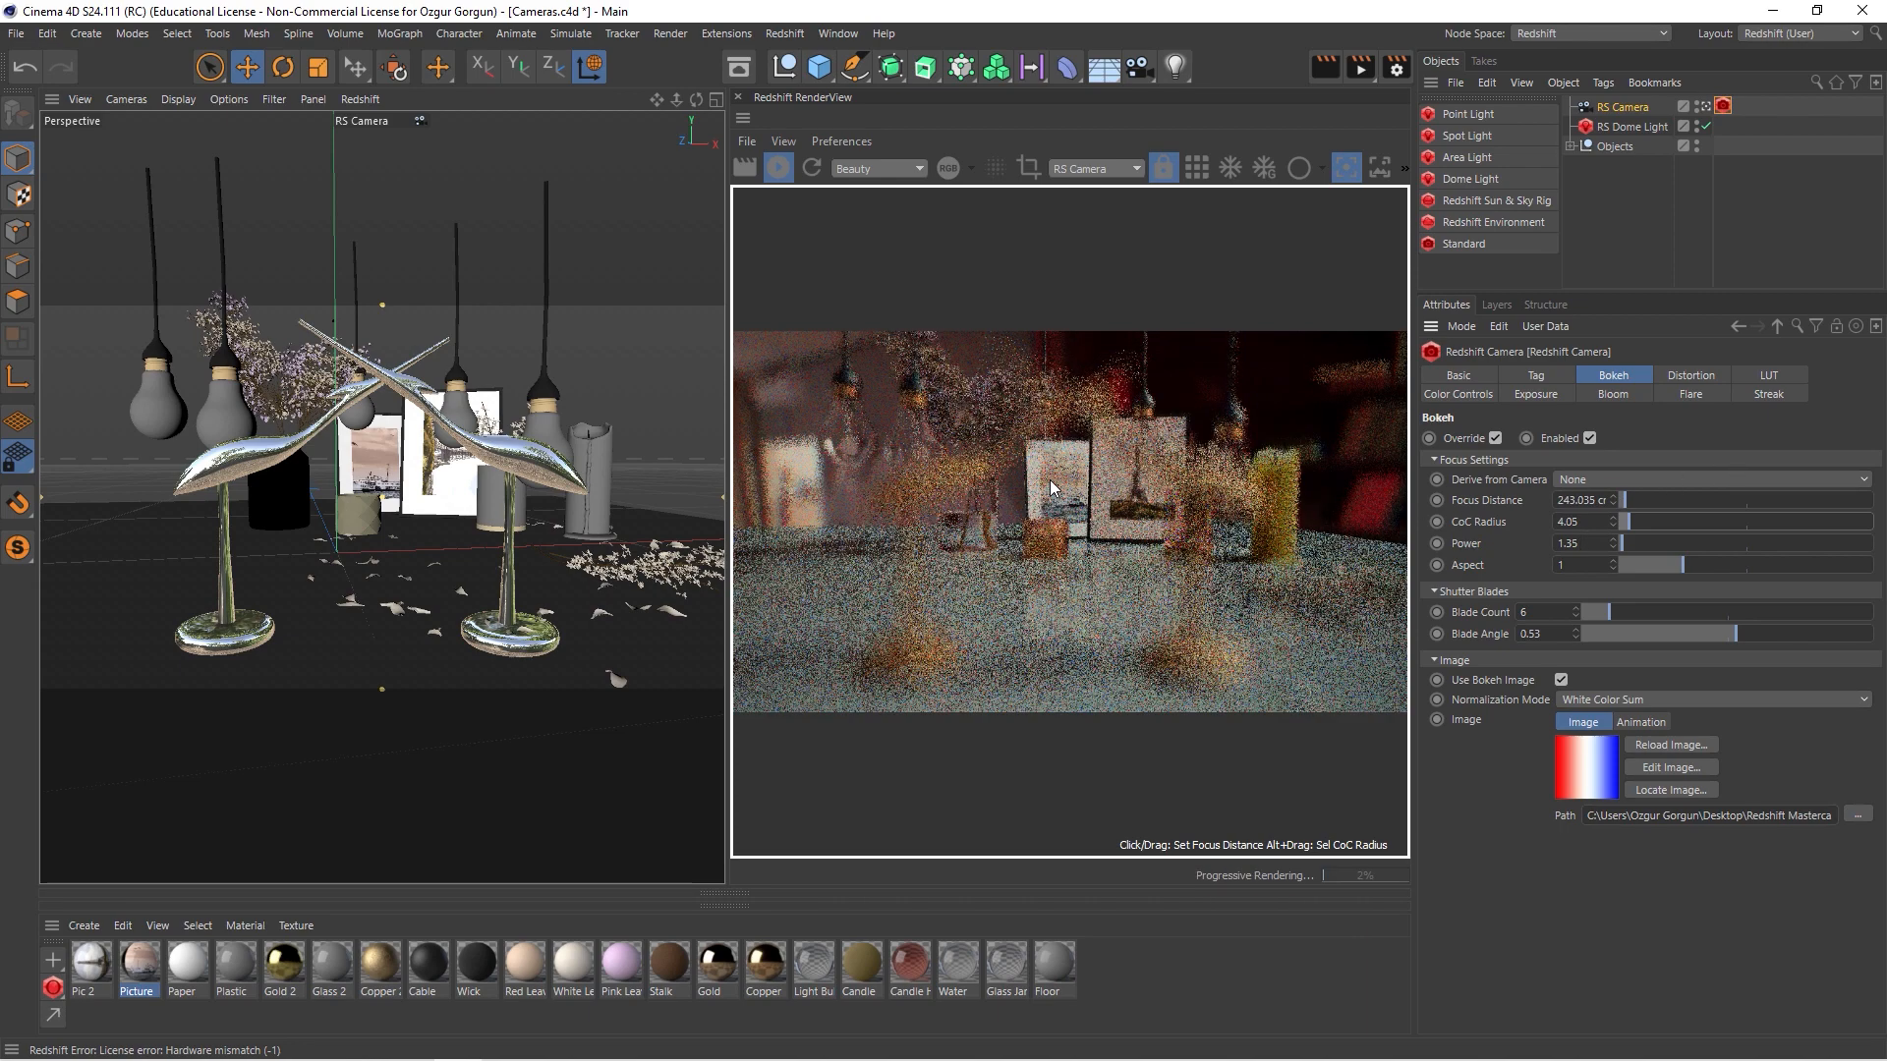
mouse_move(521, 448)
left_mouse_down("alt")
mouse_move(393, 438)
mouse_move(521, 446)
left_mouse_up("alt")
right_click_drag(521, 449, 599, 448, "alt")
left_click_drag(599, 448, 549, 448, "alt")
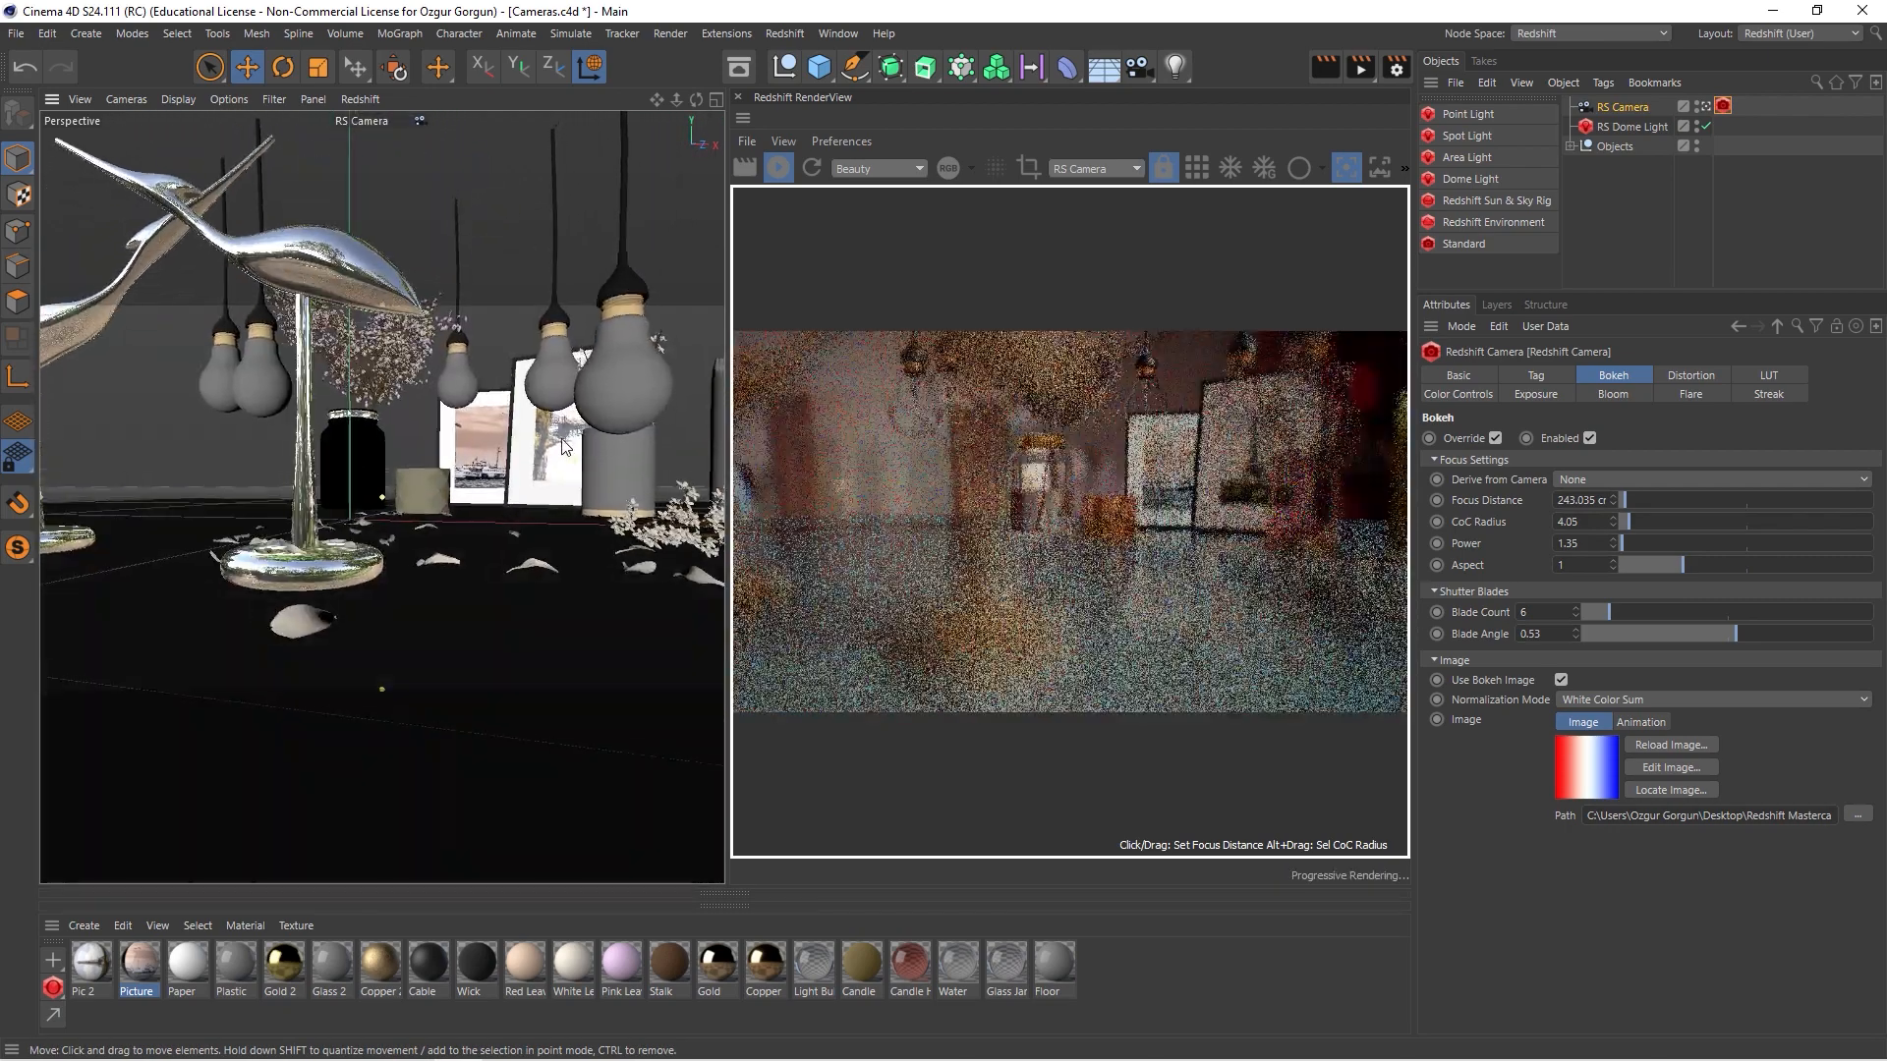
right_click_drag(548, 448, 577, 455, "alt")
mouse_move(577, 455)
left_mouse_down("alt")
mouse_move(542, 479)
mouse_move(584, 474)
left_mouse_up("alt")
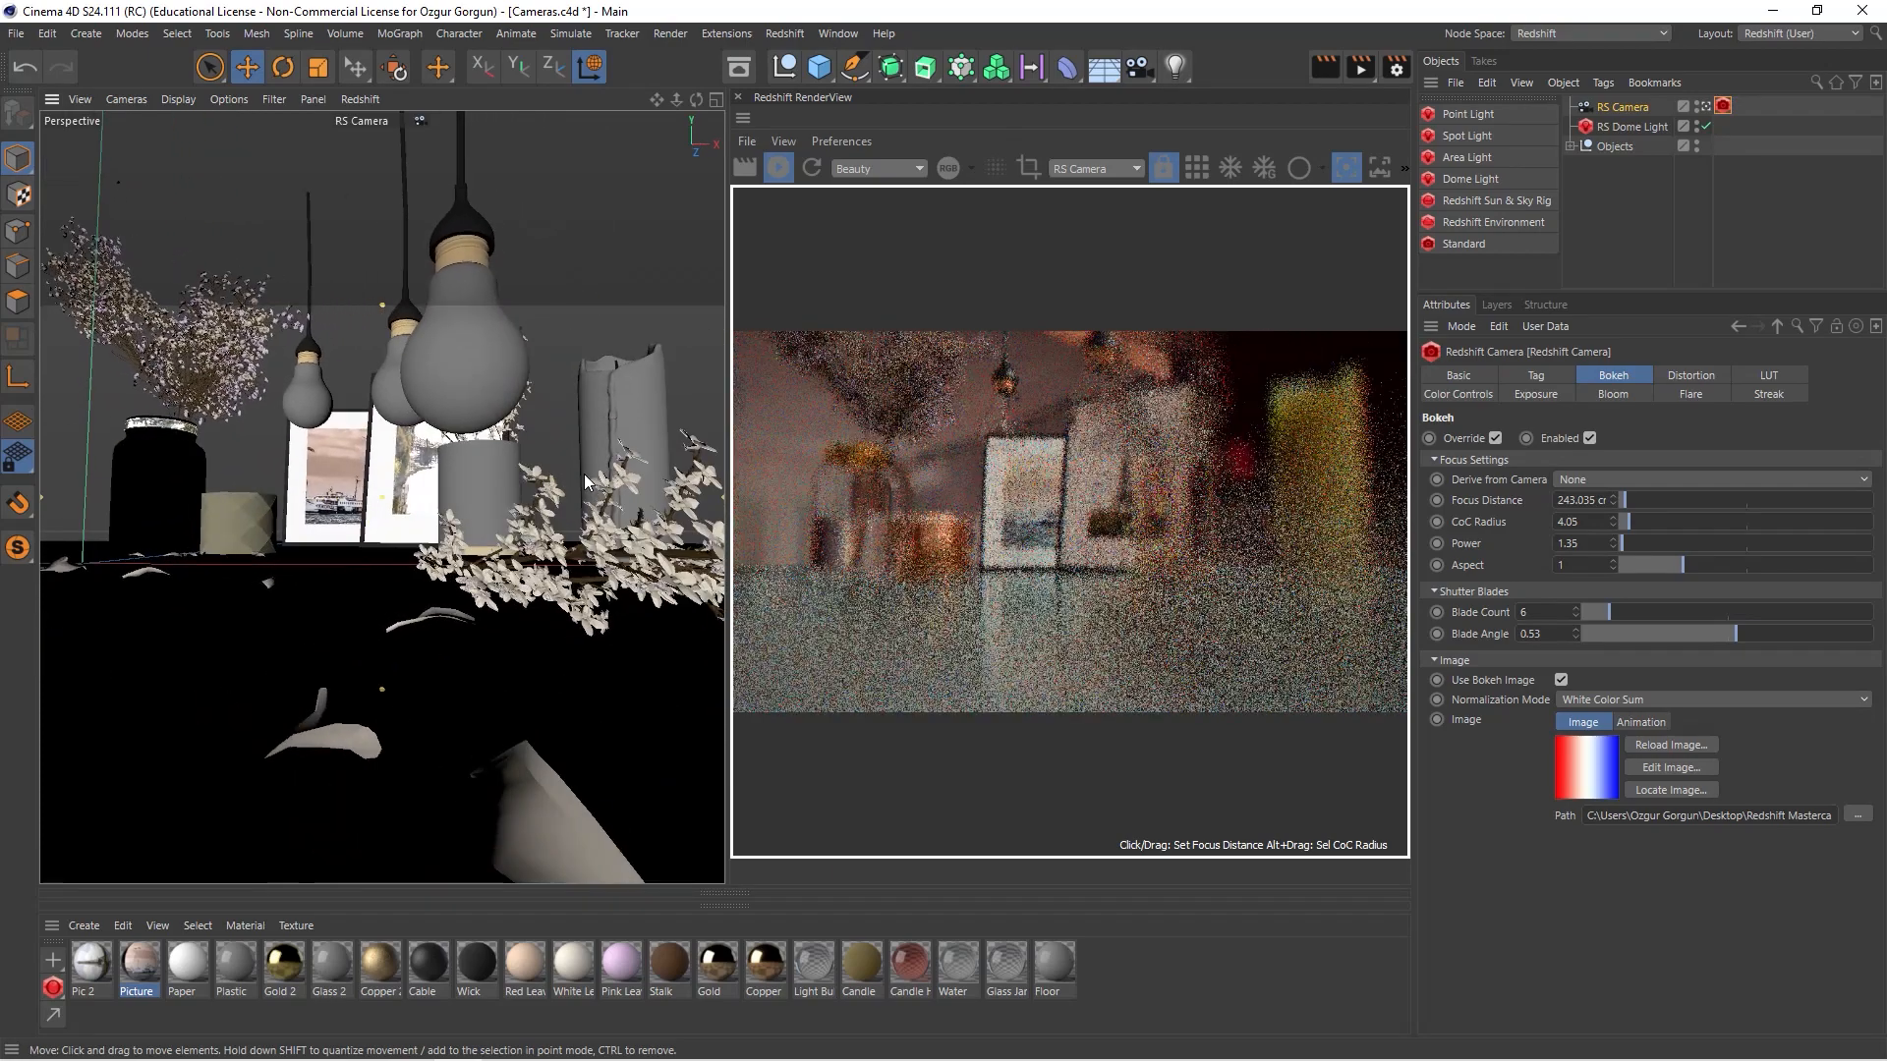
left_click(1022, 500)
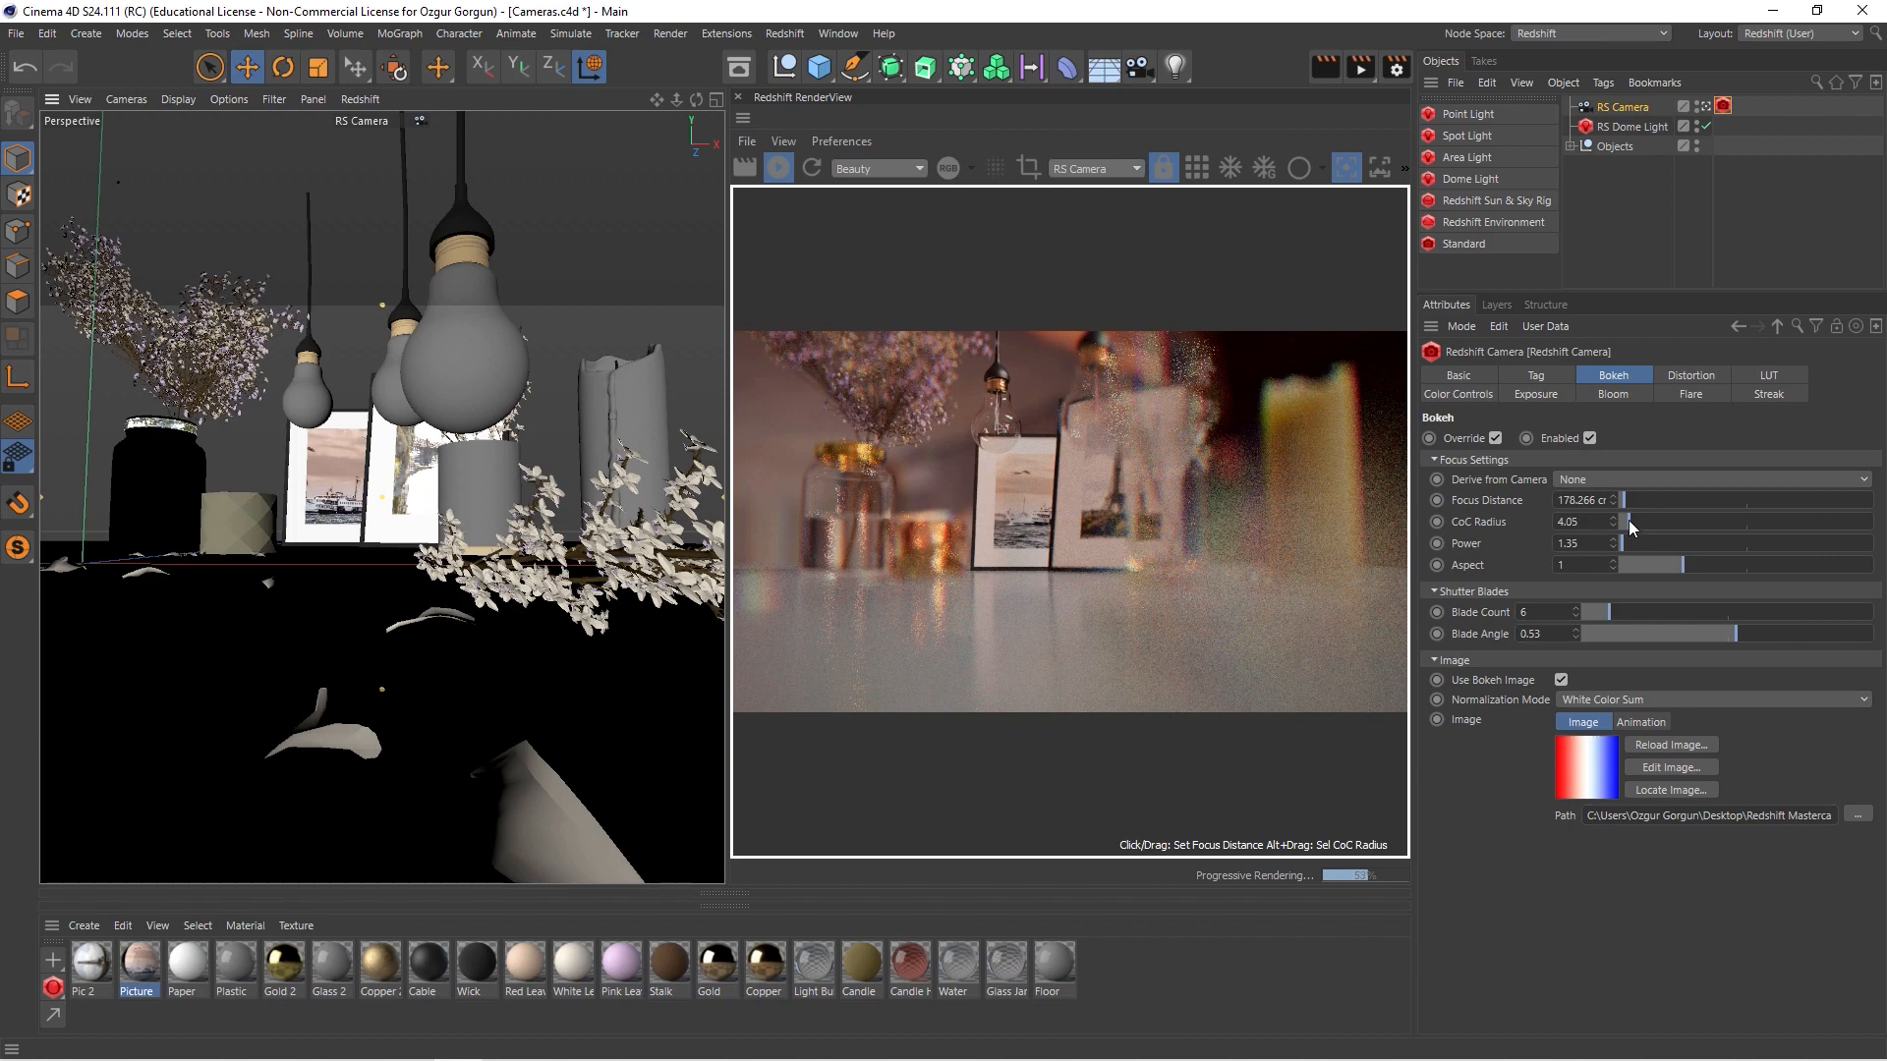
left_click_drag(1629, 521, 1620, 535)
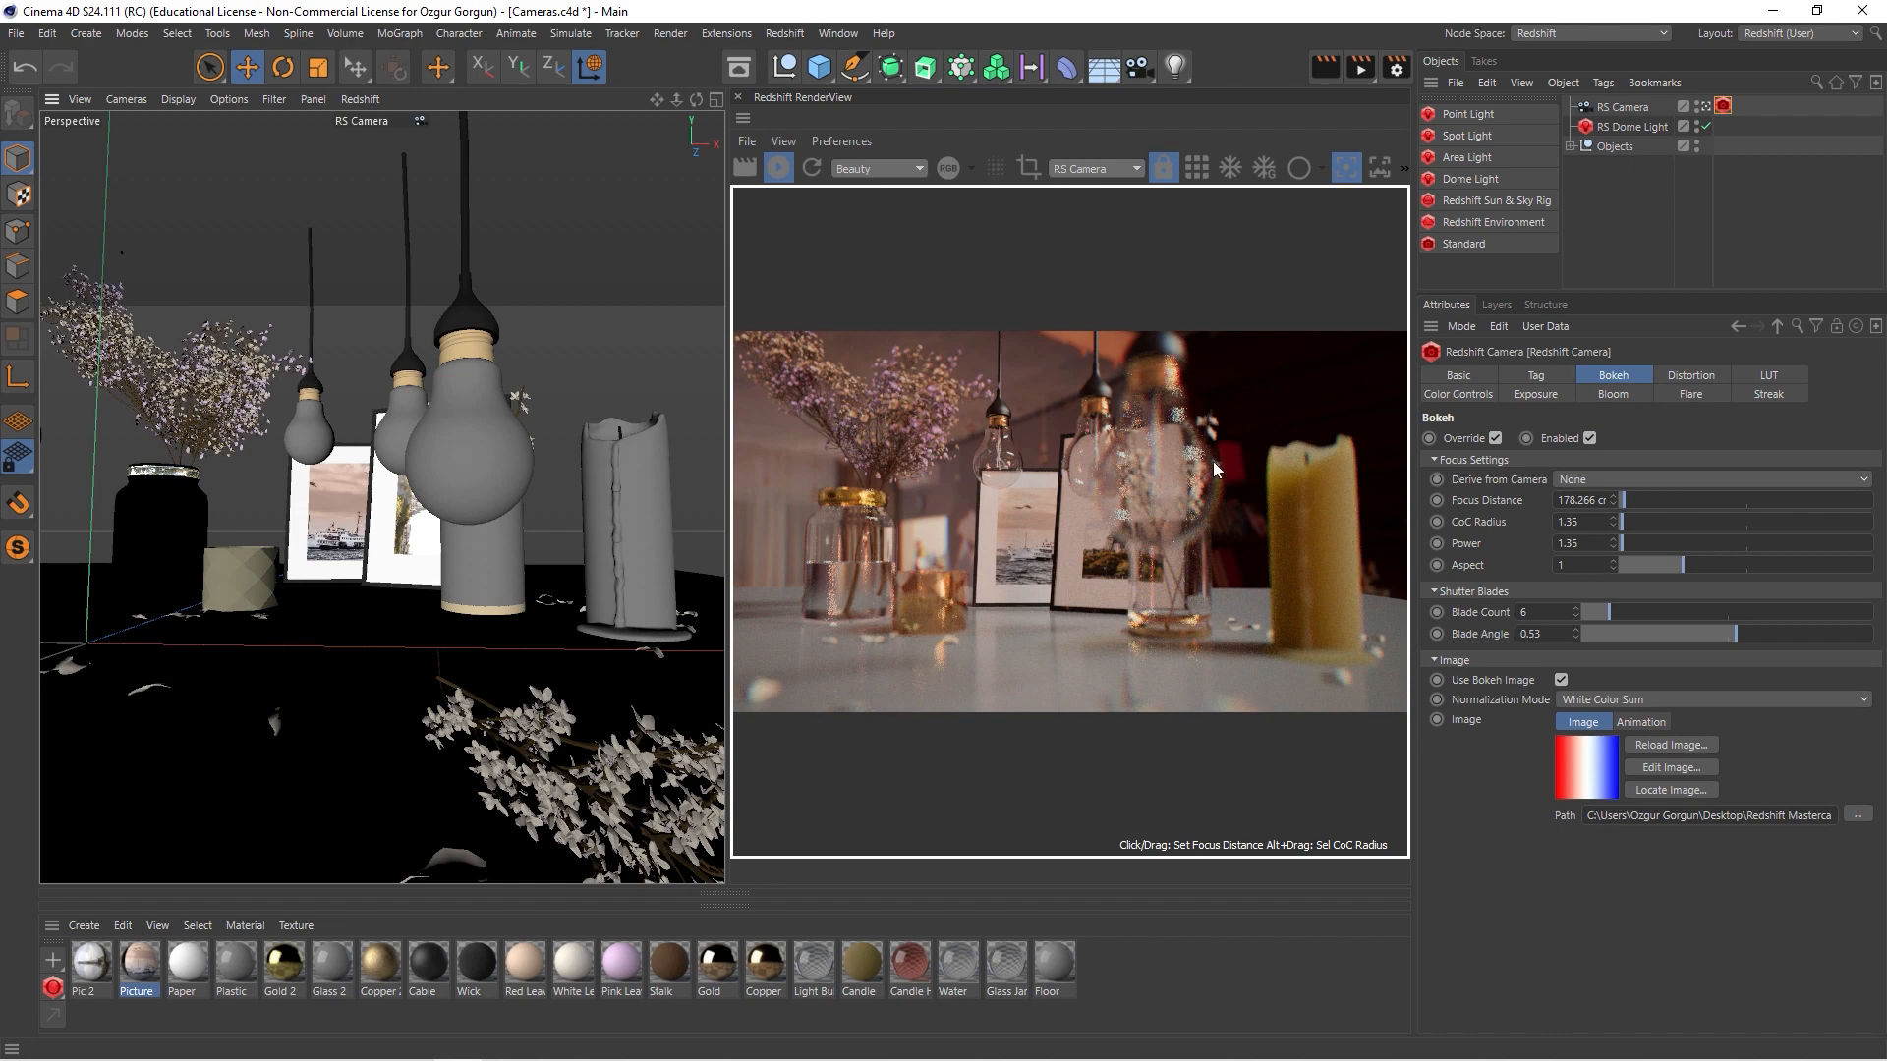
- Focus the camera on the nearest hanging light bulb and keyframe the Focus Distance at frame 0
left_click(1164, 467)
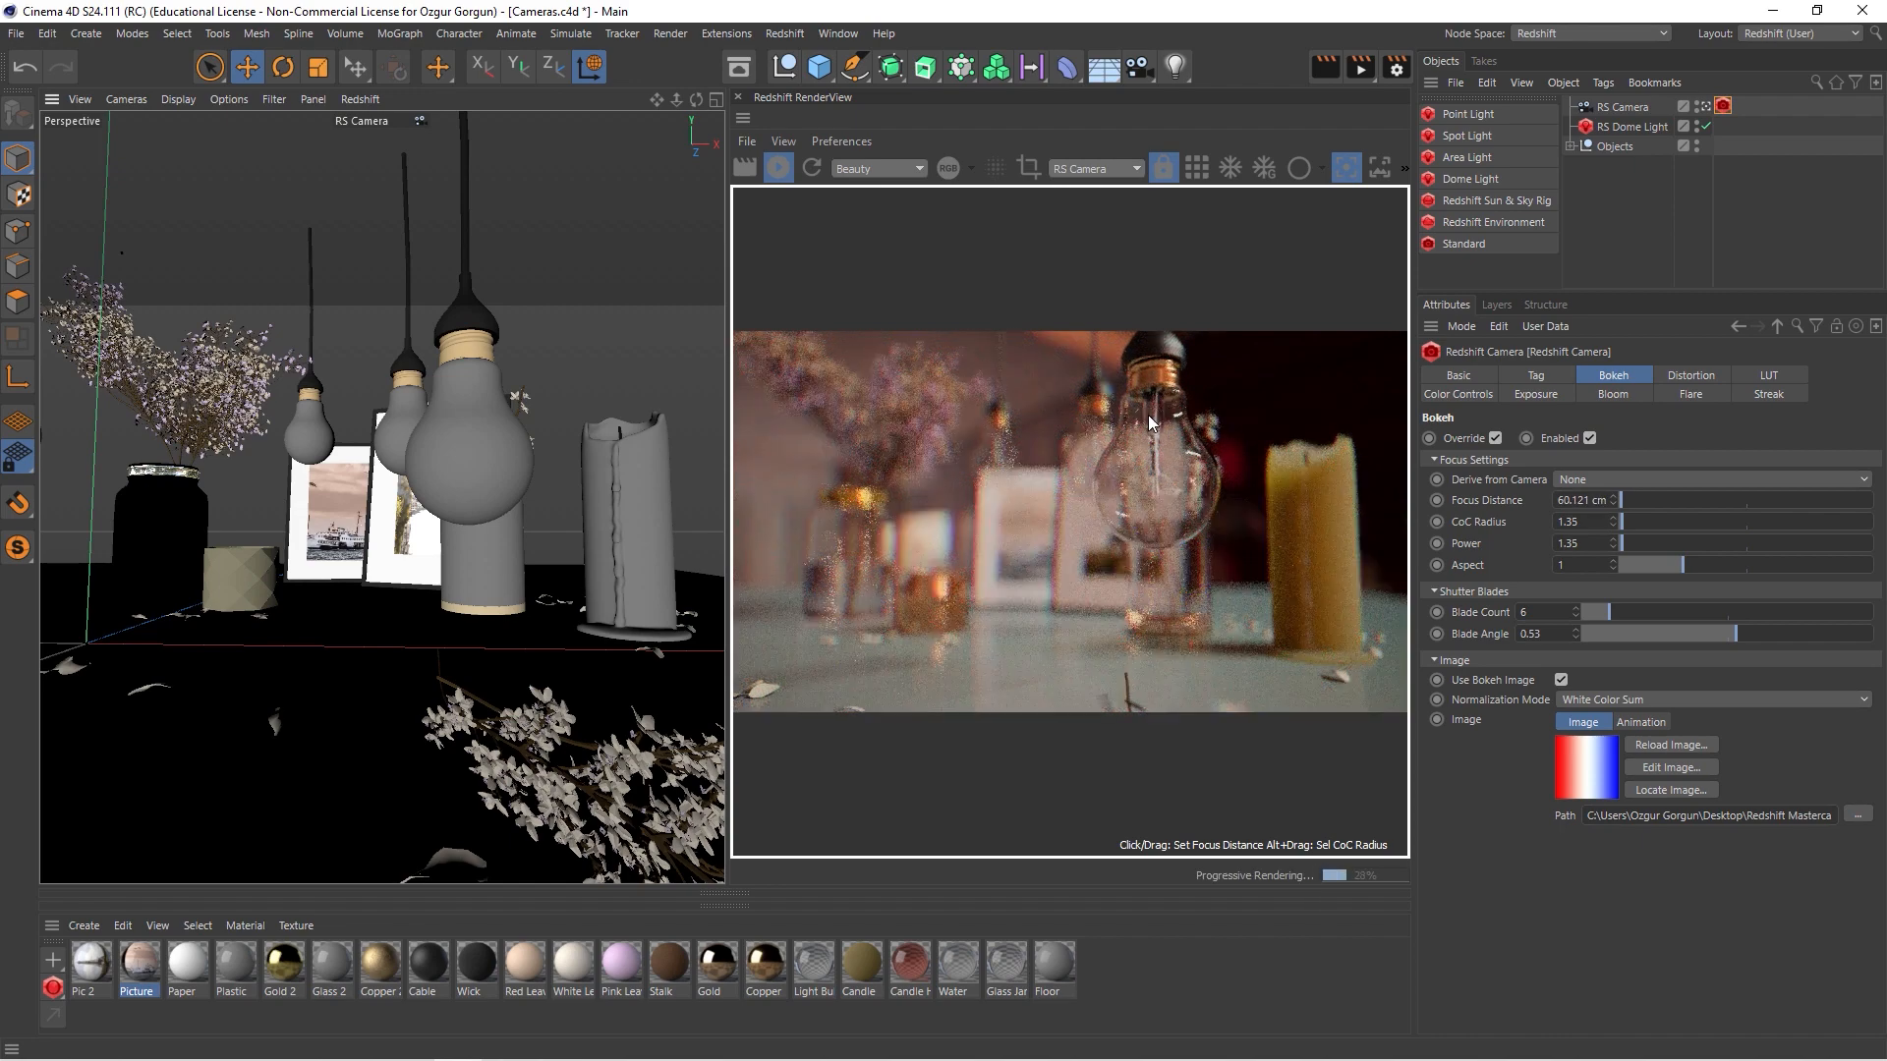
left_click(744, 888)
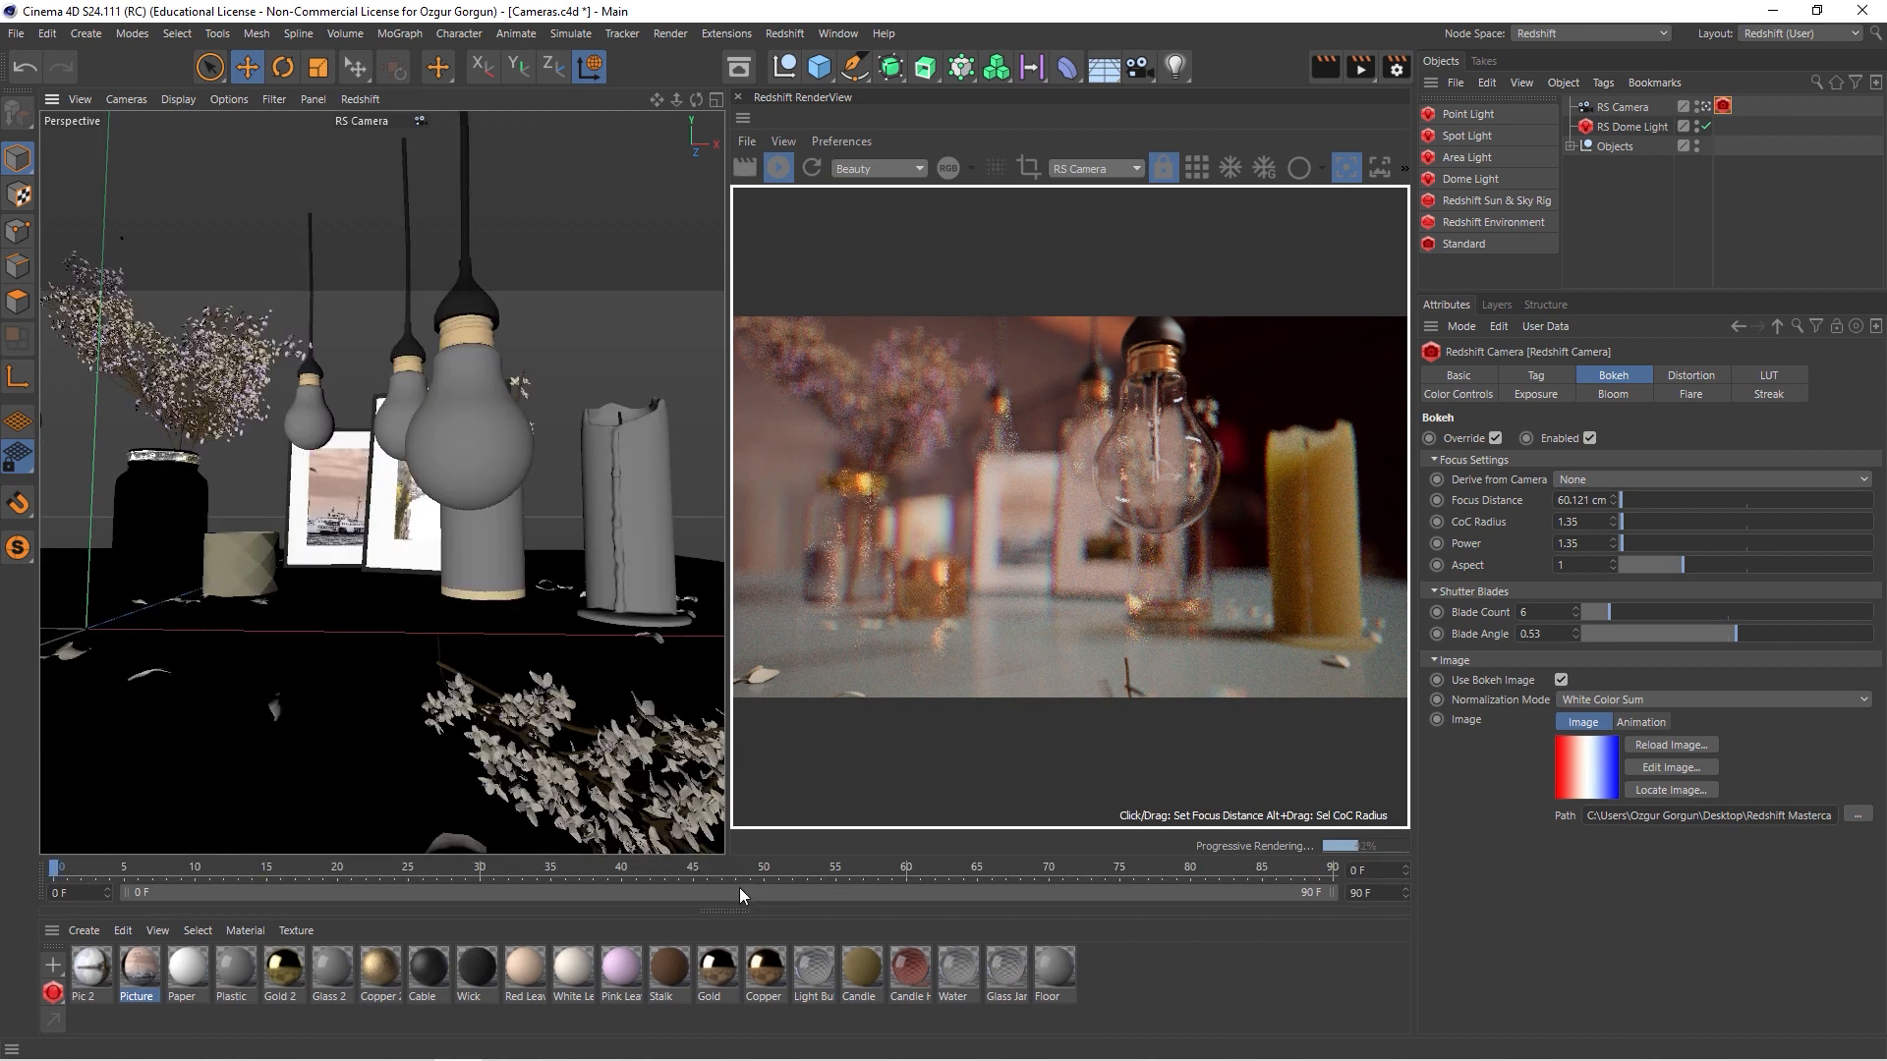
left_click(1436, 502)
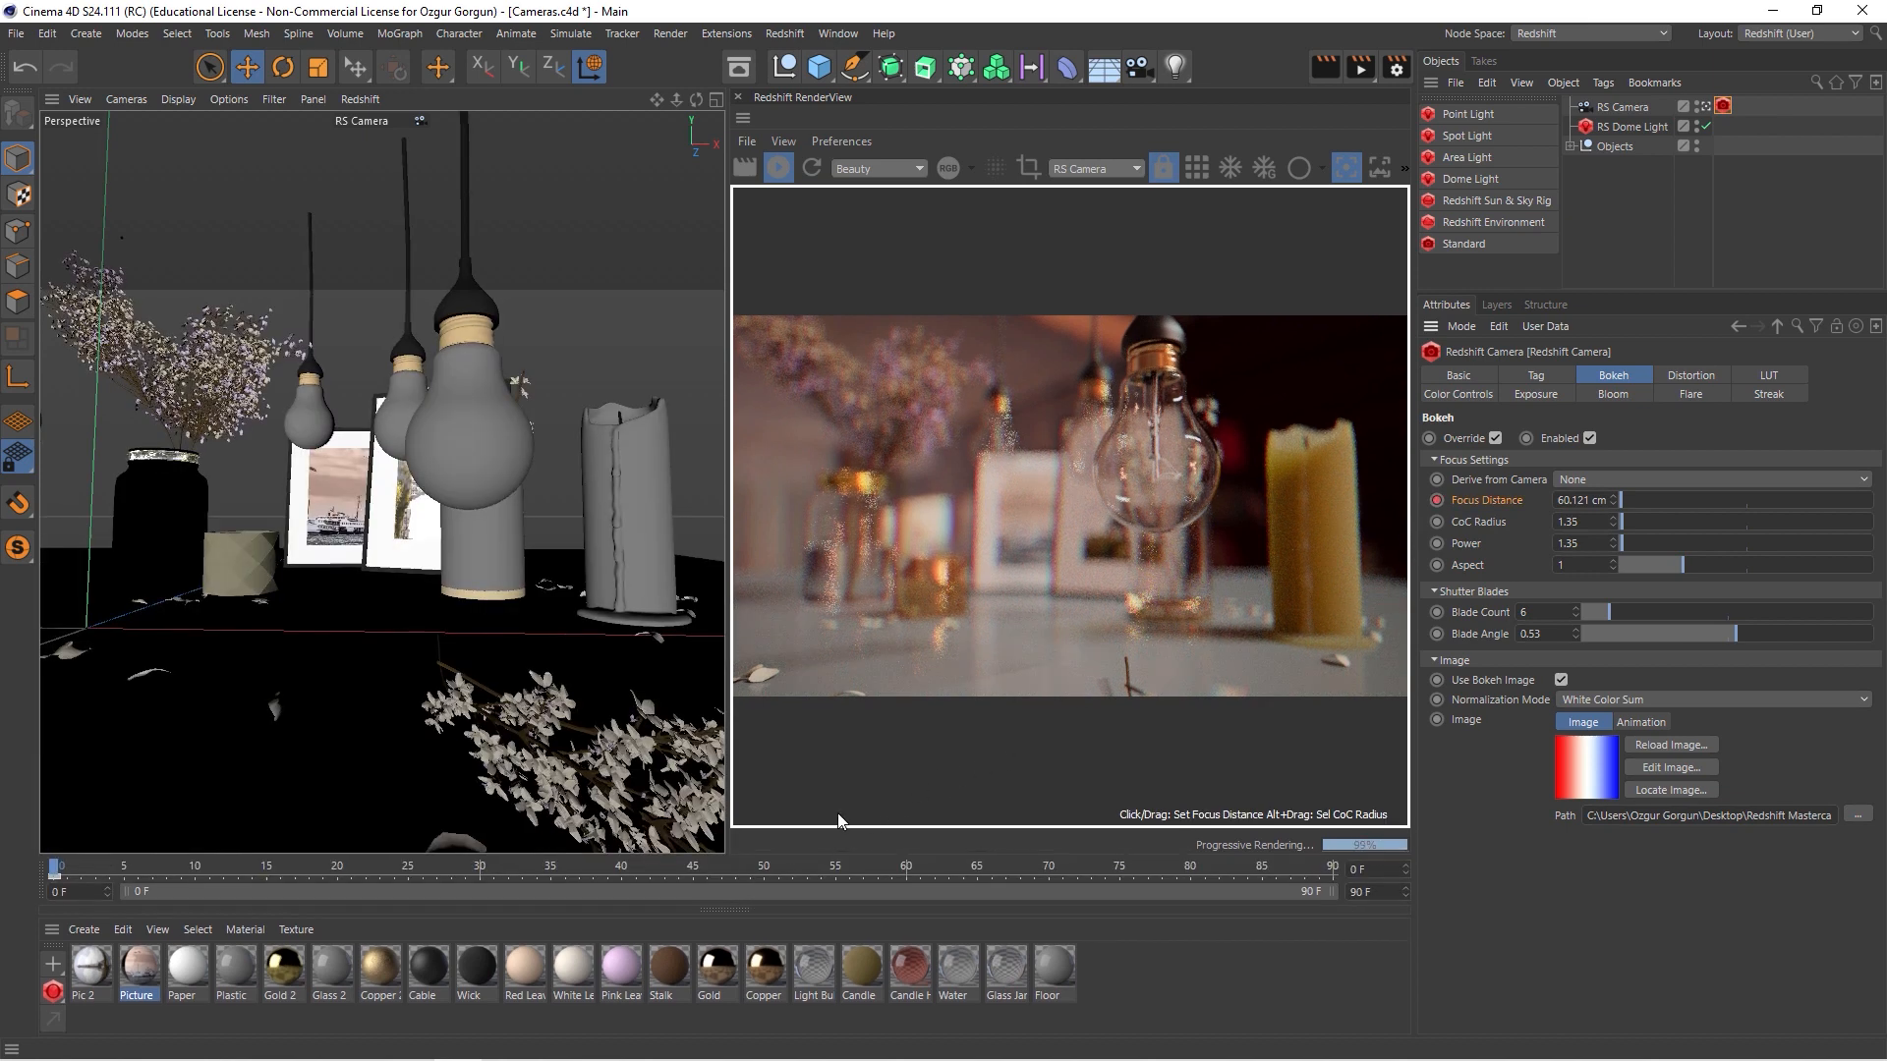
- At frame 40, focus the camera on the framed boat picture and keyframe the Focus Distance
left_click(621, 864)
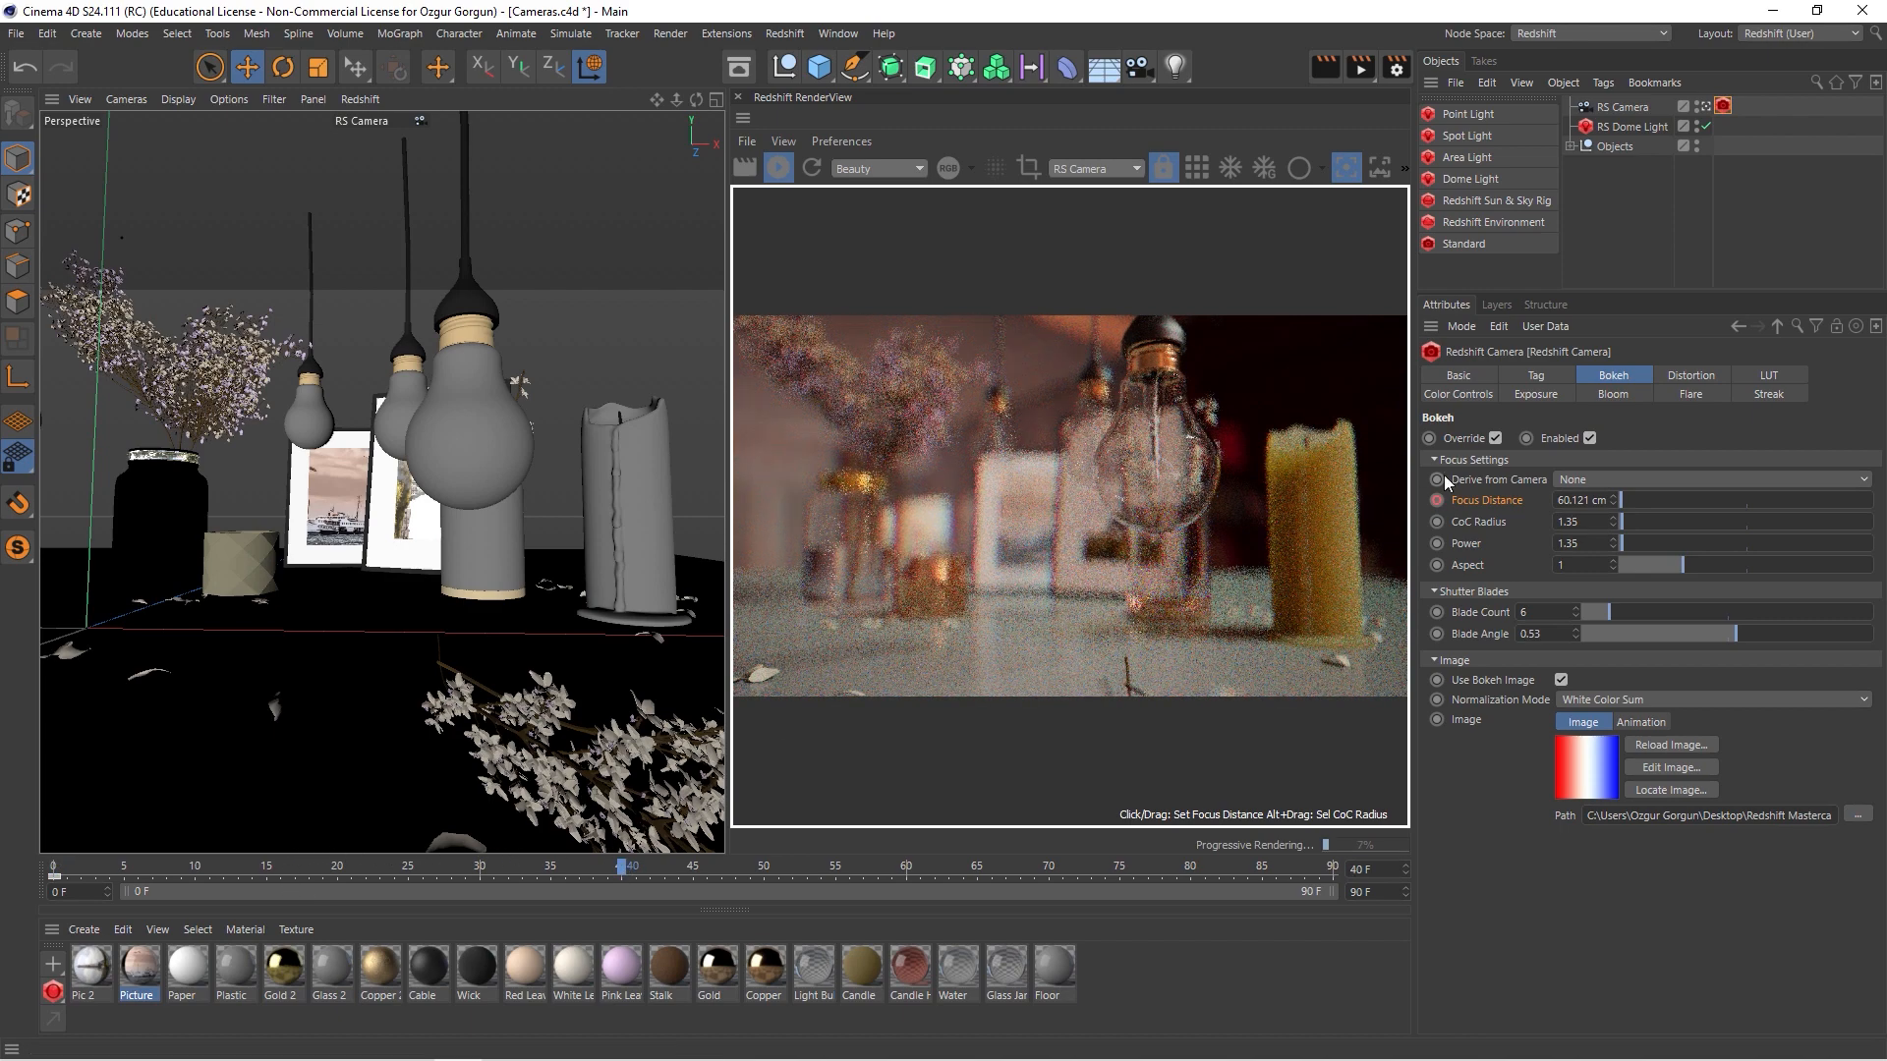
left_click(1016, 499)
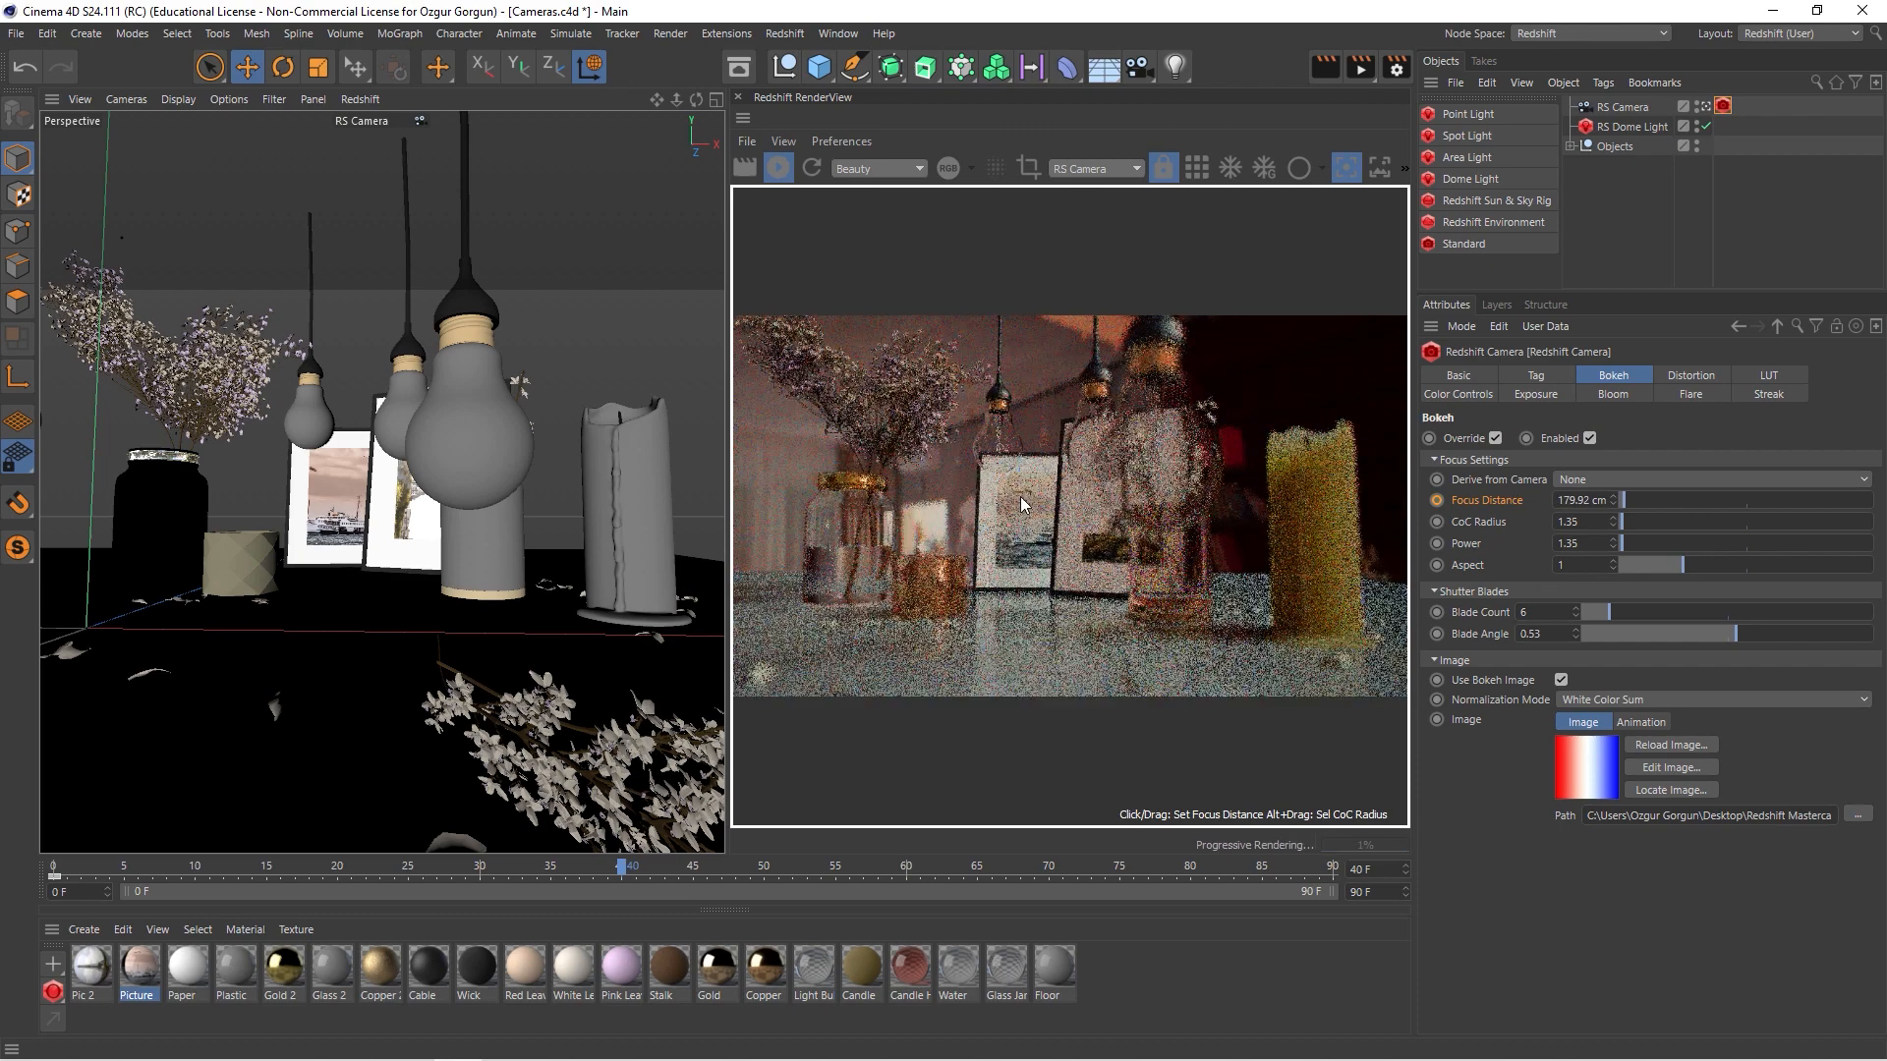
left_click(1438, 501, "ctrl")
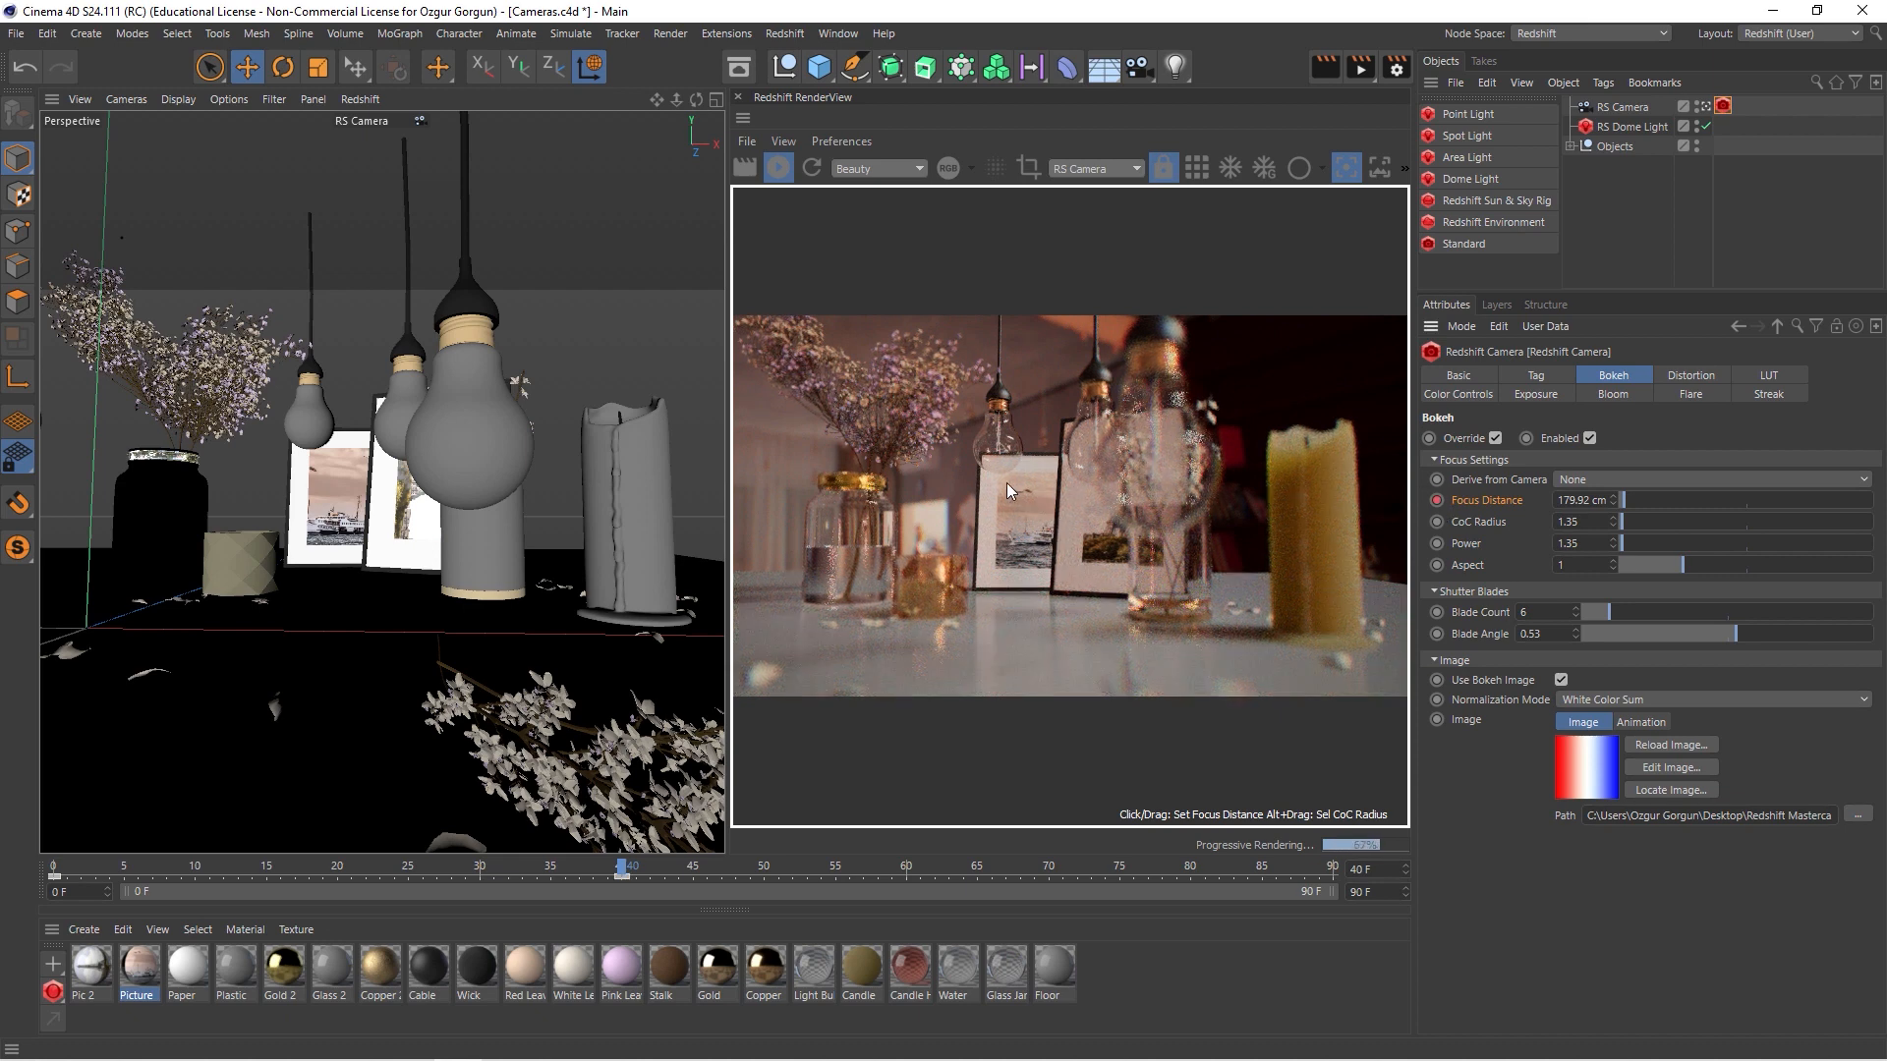
- Preview the focus pull between the bulb and the picture, then return to frame 0
left_click_drag(623, 871, 64, 867)
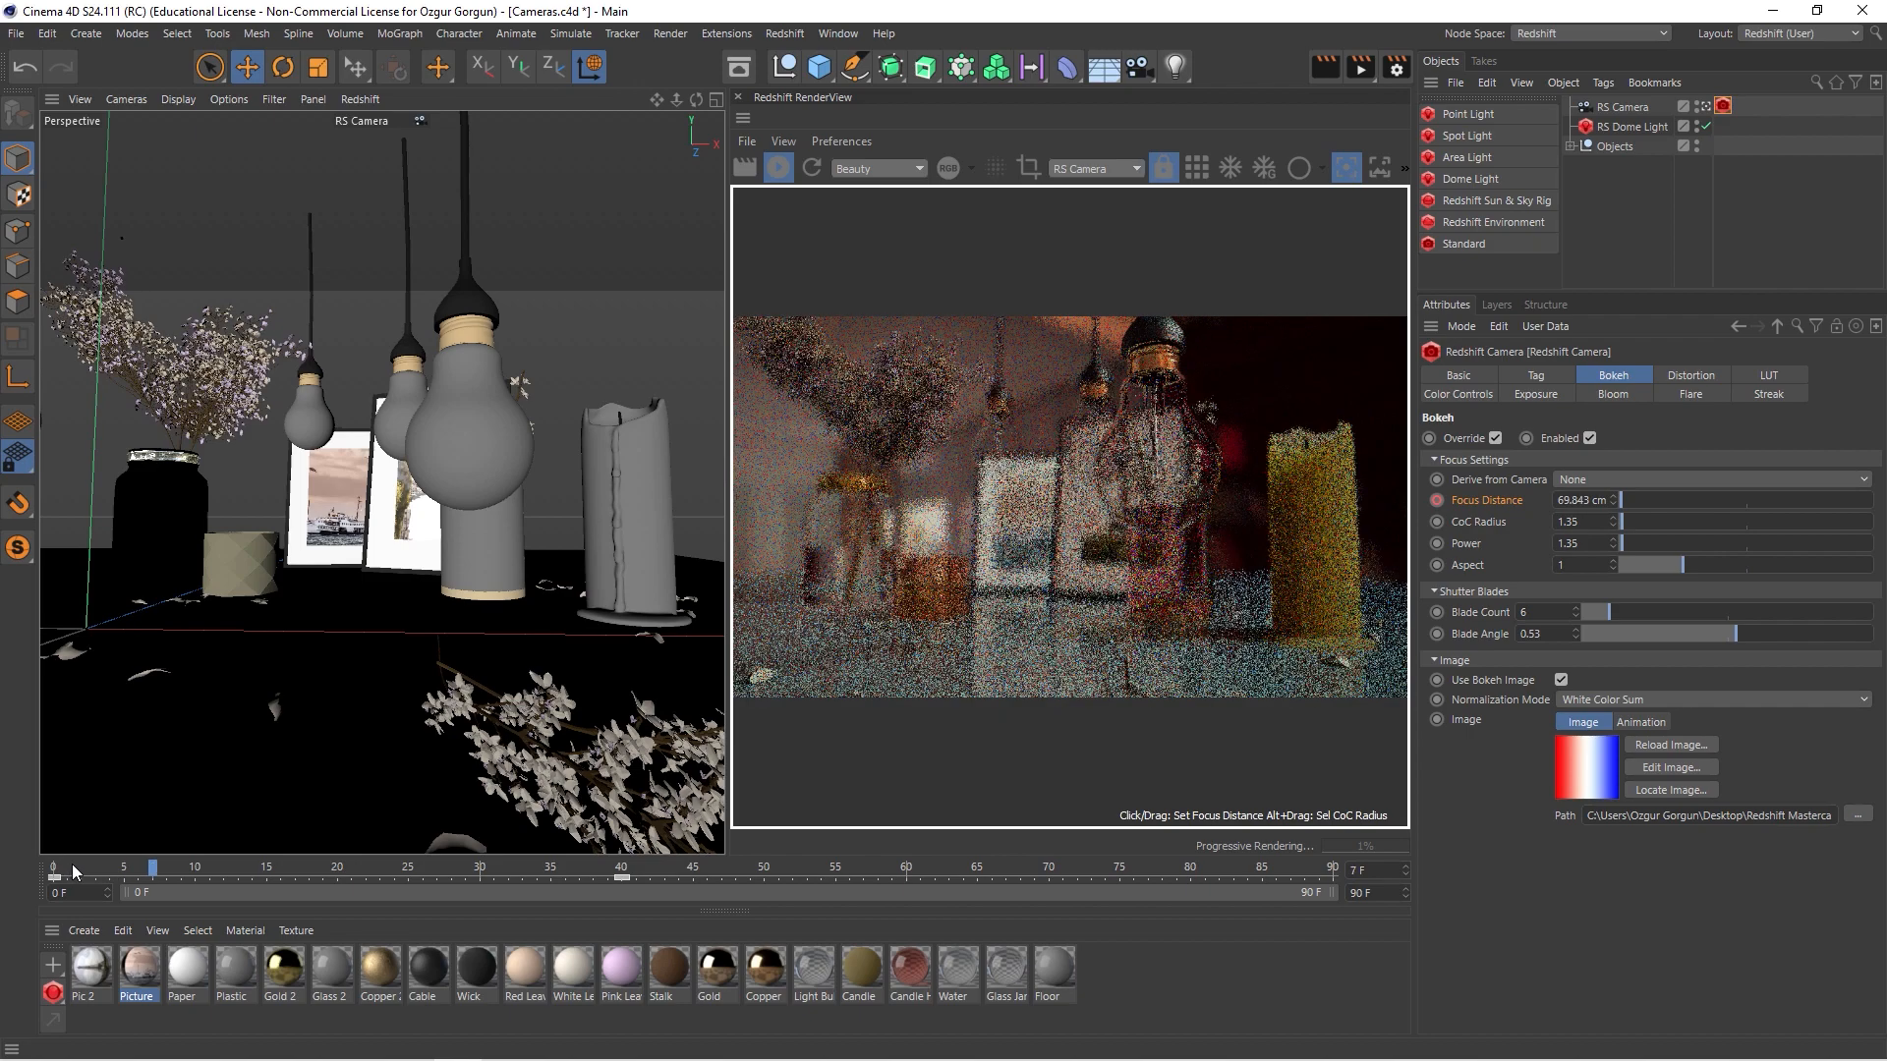
key("space")
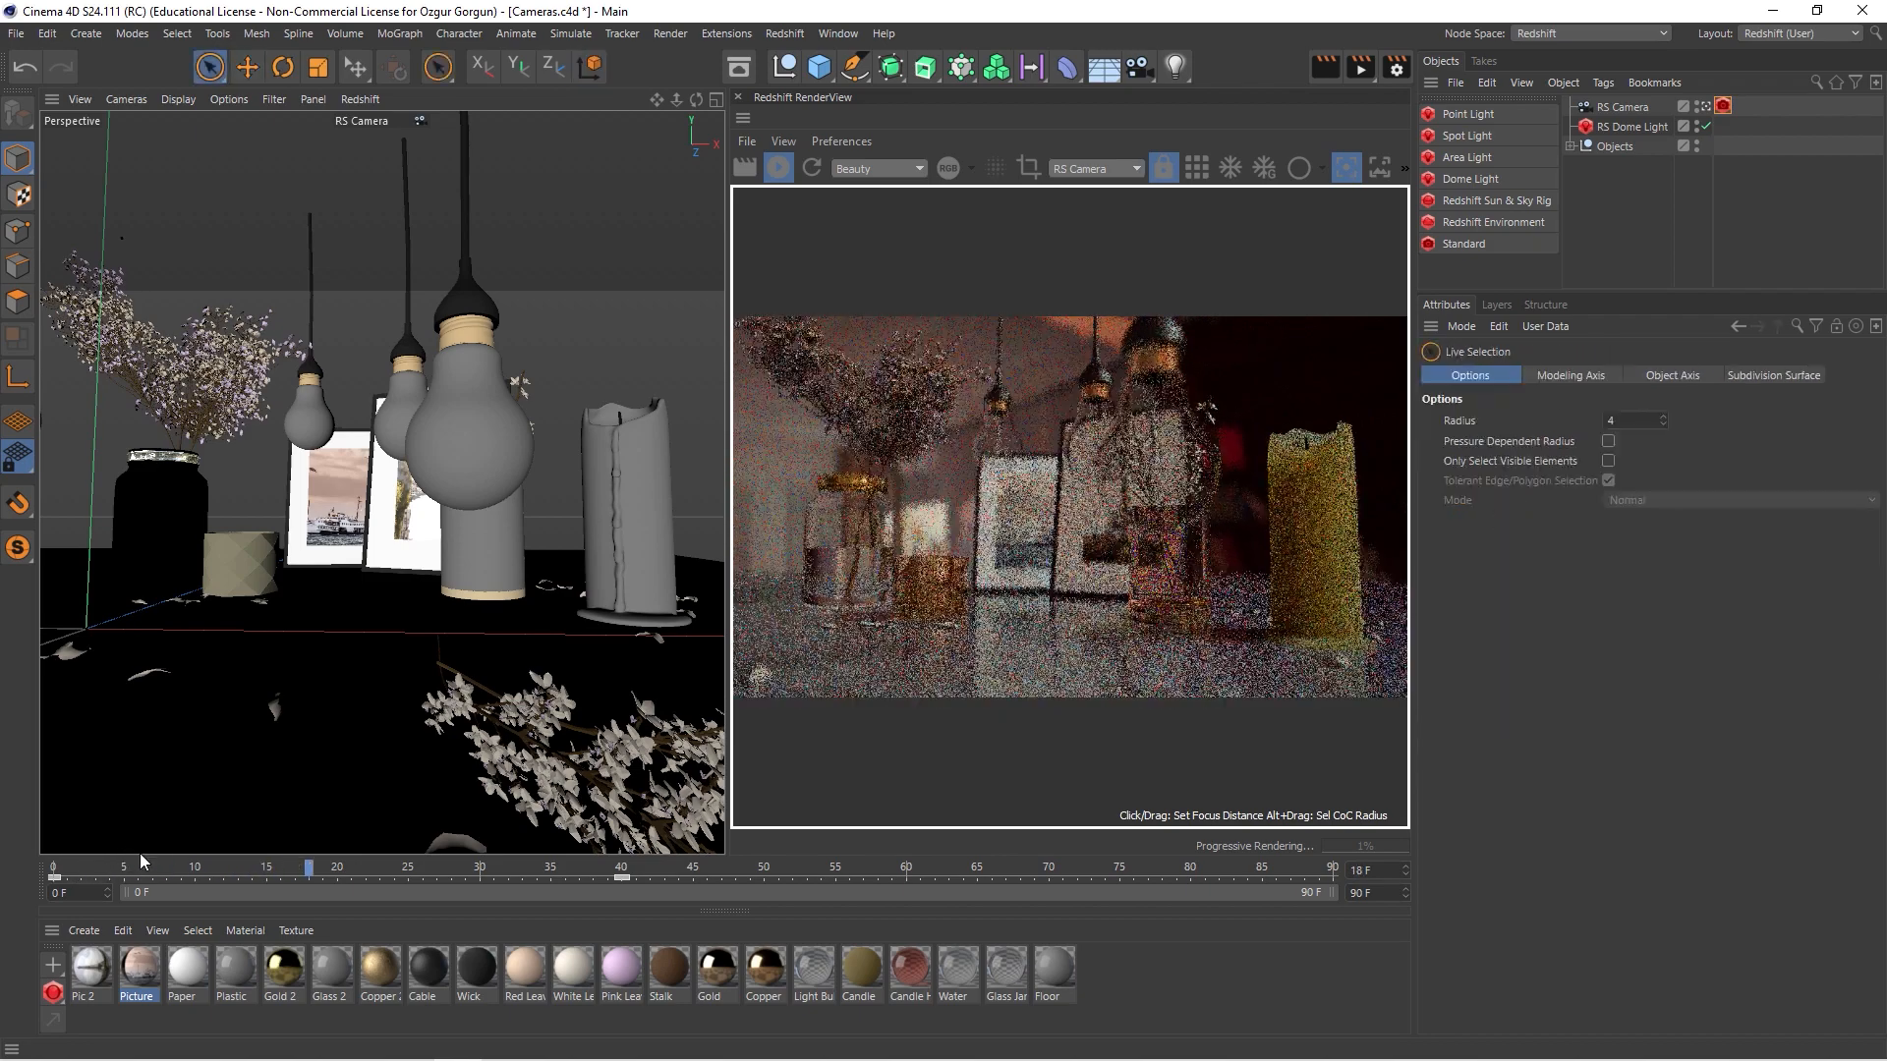
left_click_drag(180, 868, 12, 880)
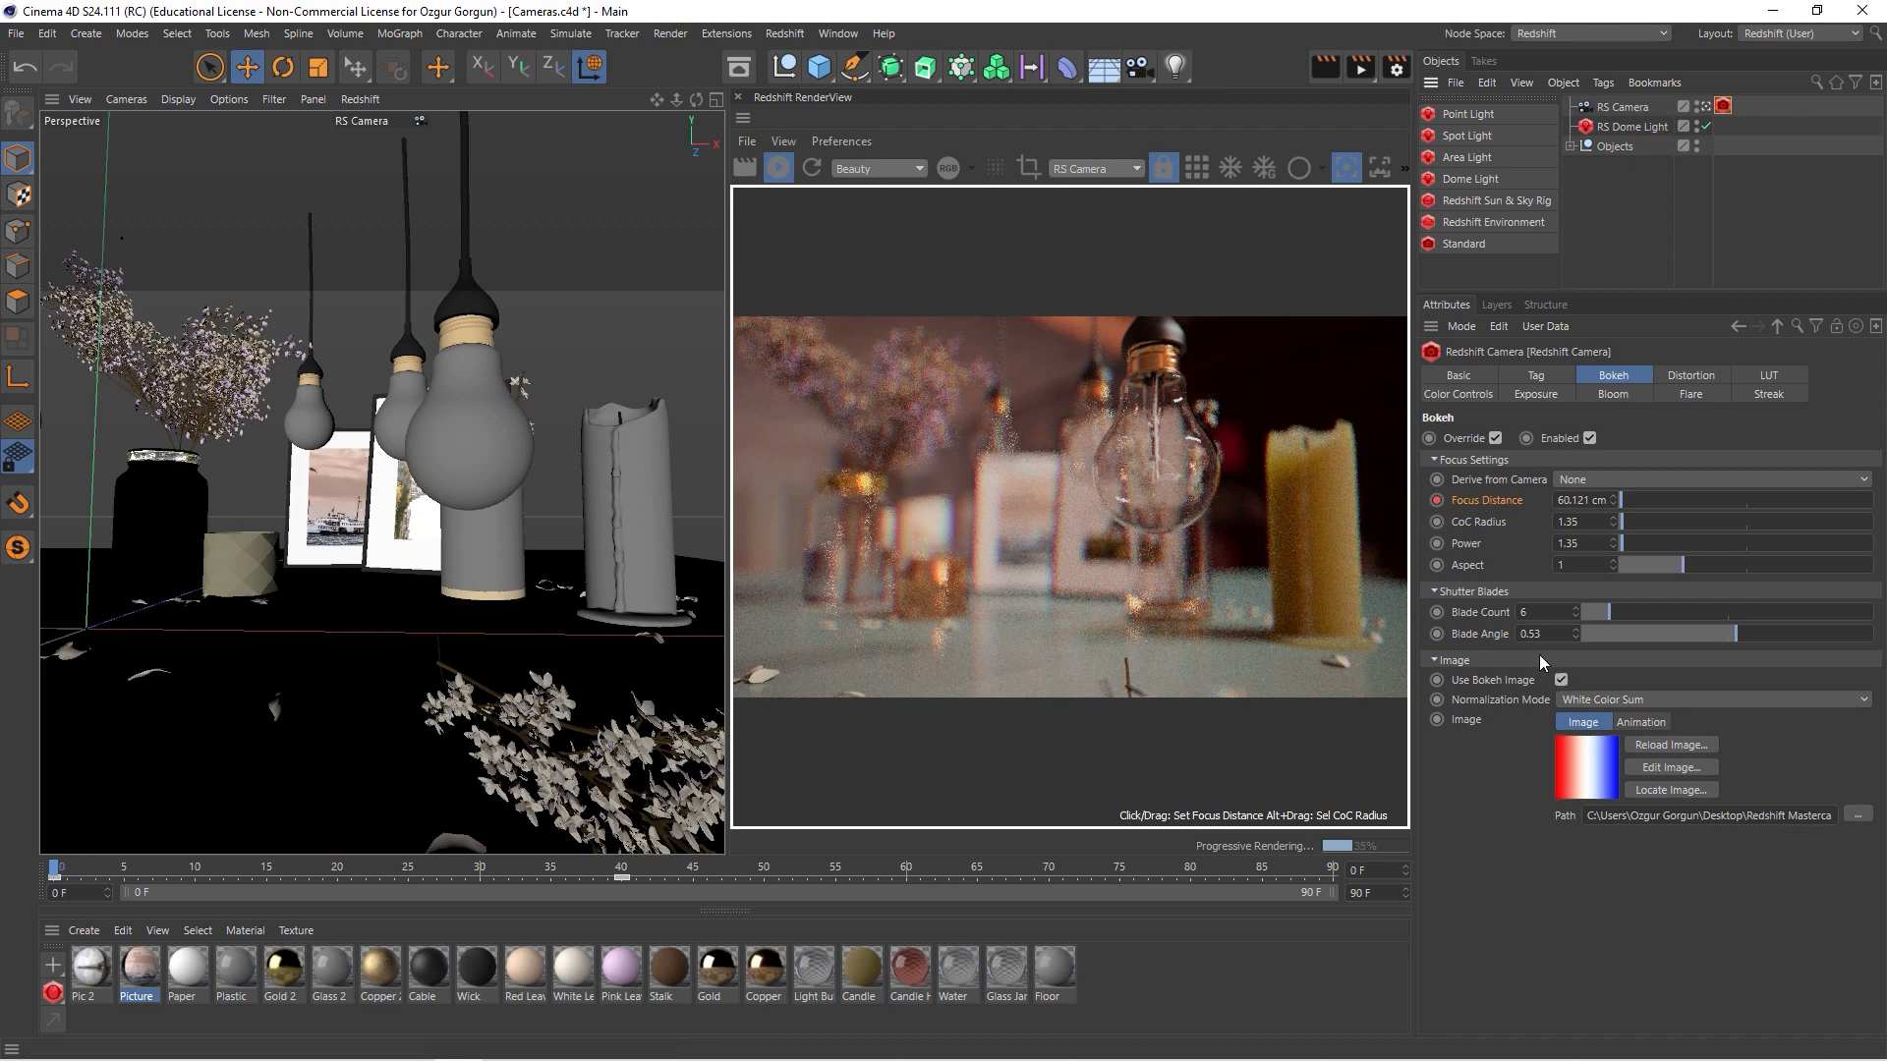
- Turn off the bokeh image, set the RenderView's Fixed Scaling to 40% and fit the render to the view
left_click(1561, 680)
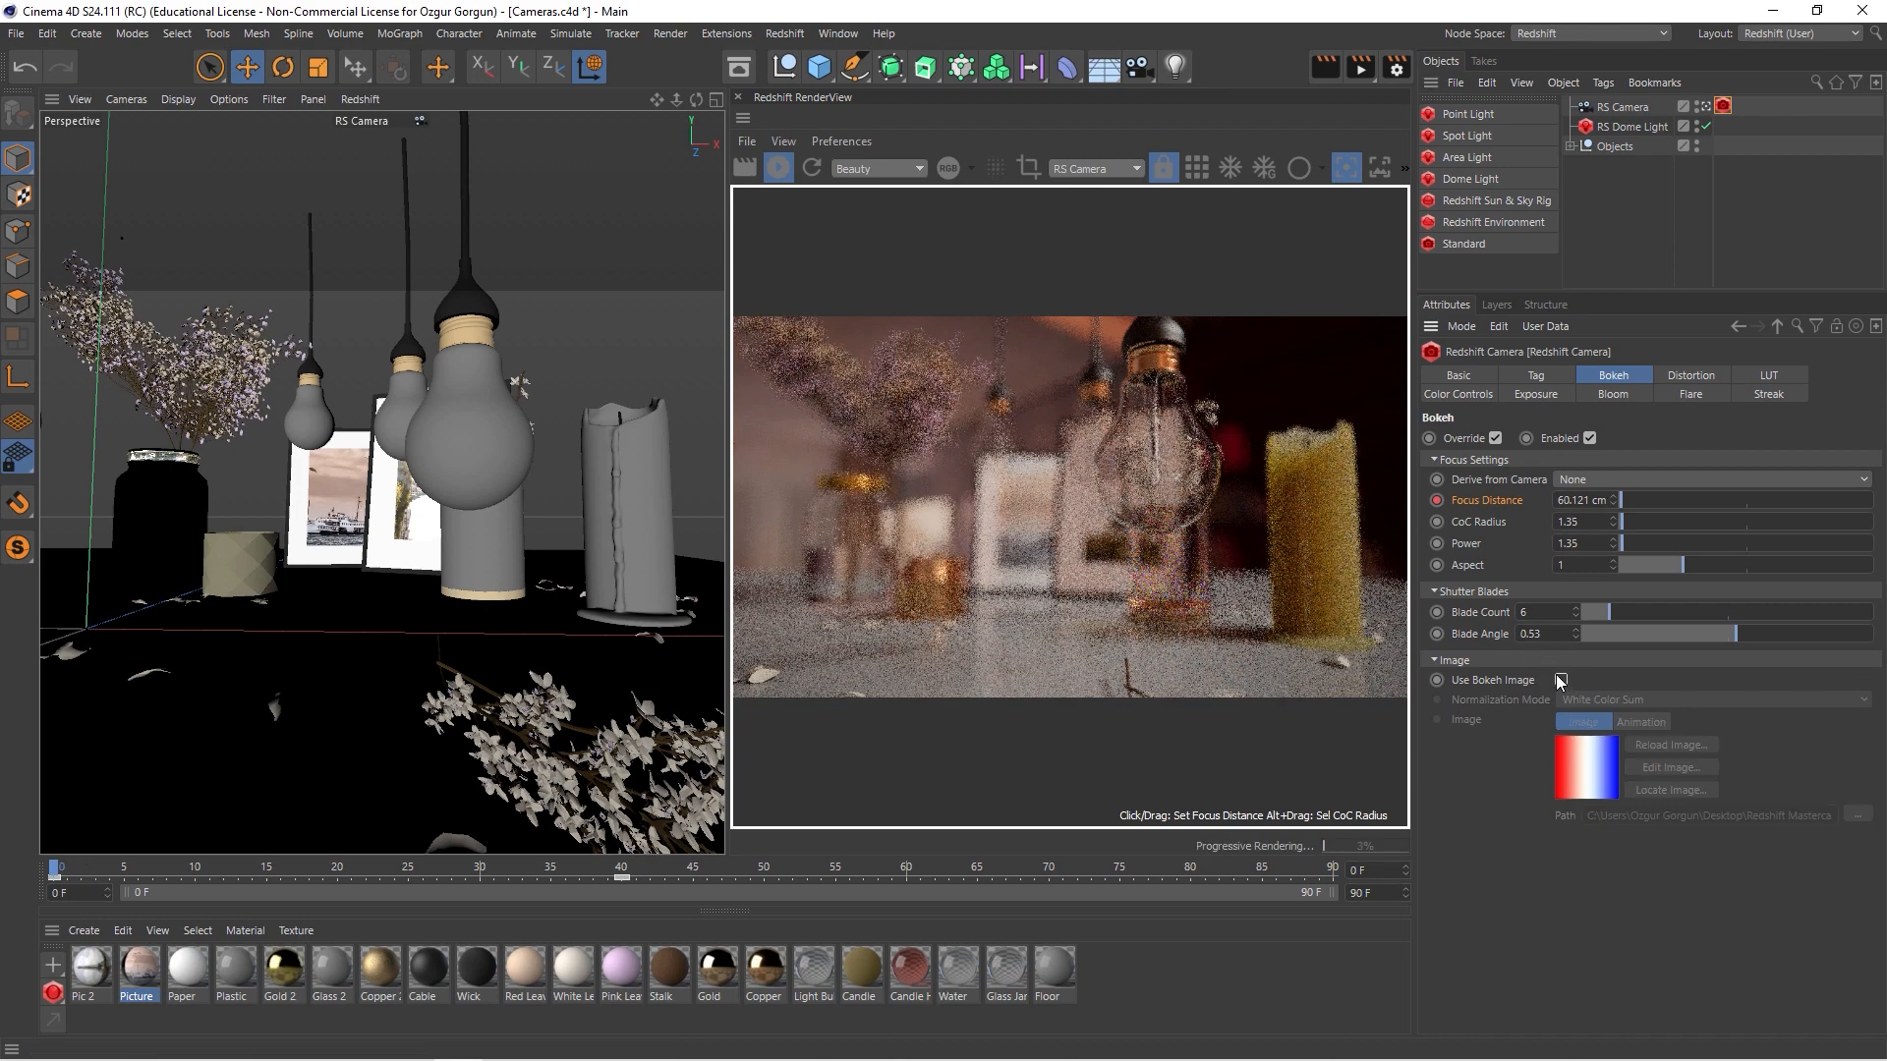
left_click(1405, 171)
type("40")
key("Return")
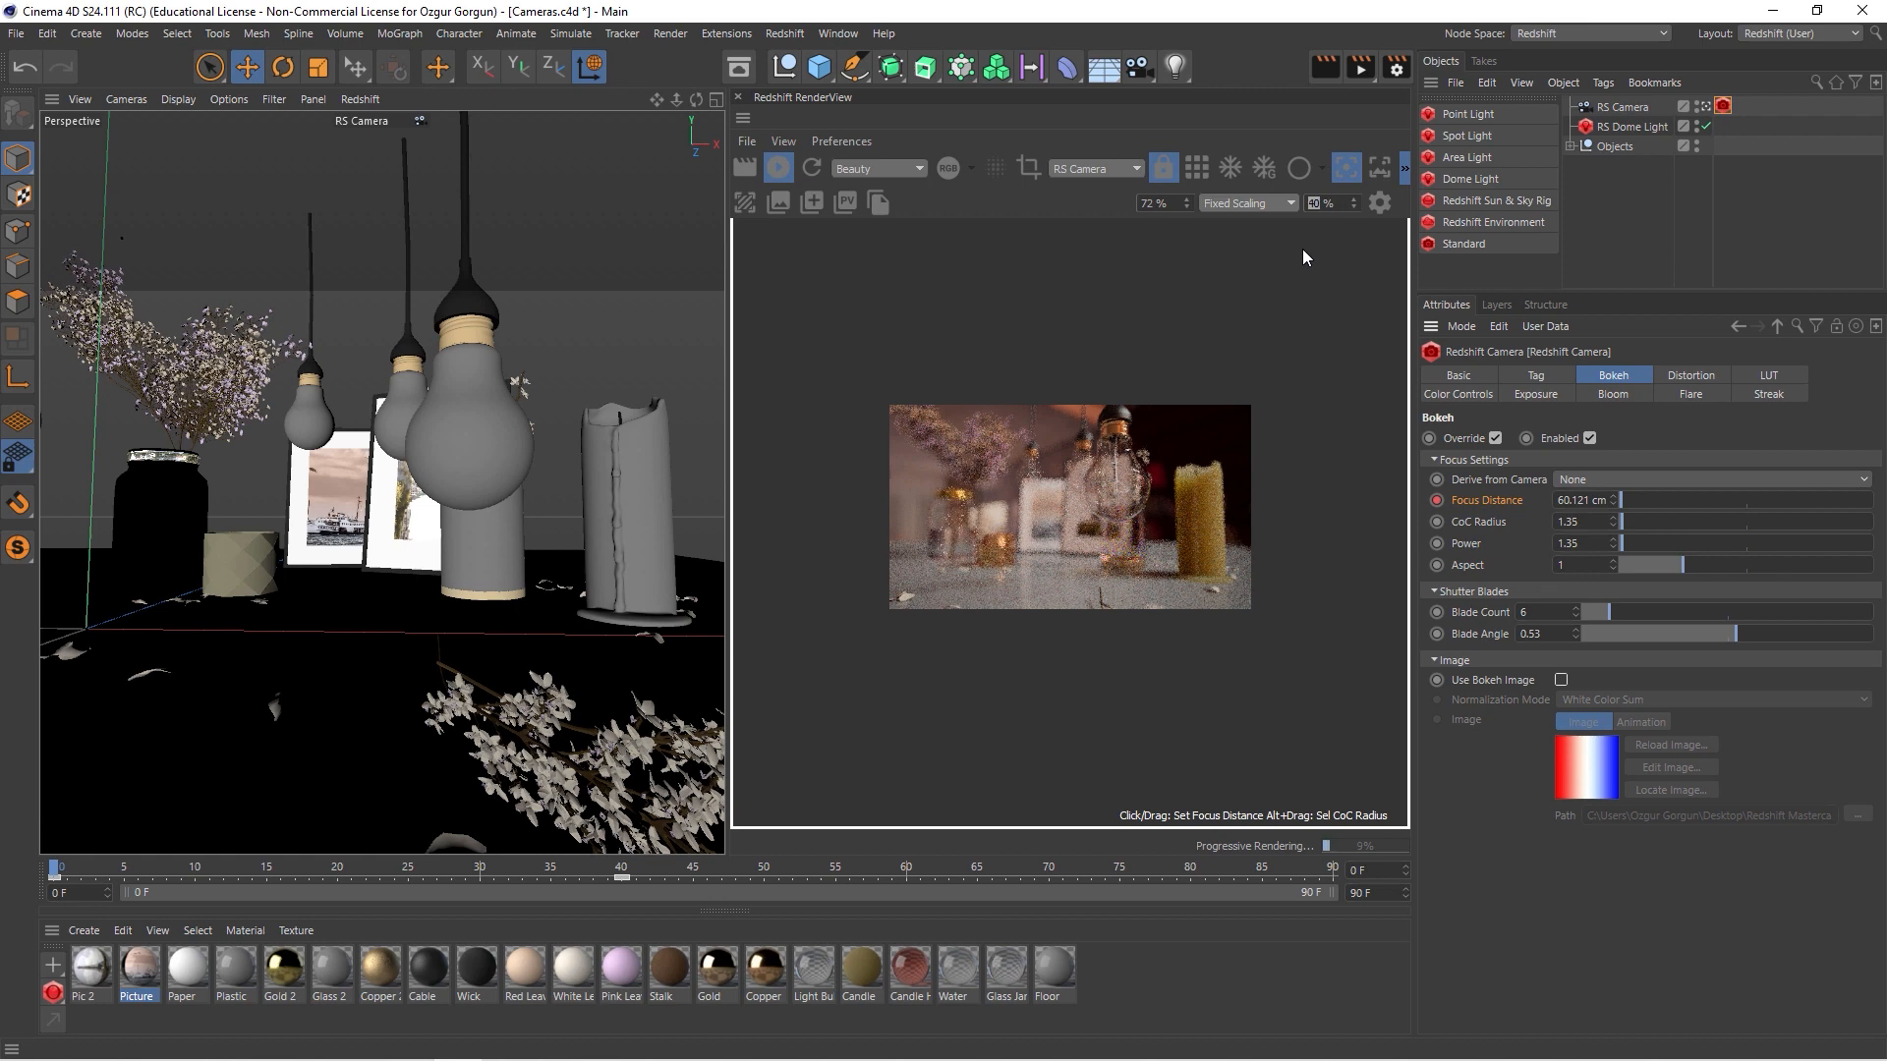
left_click(1187, 199)
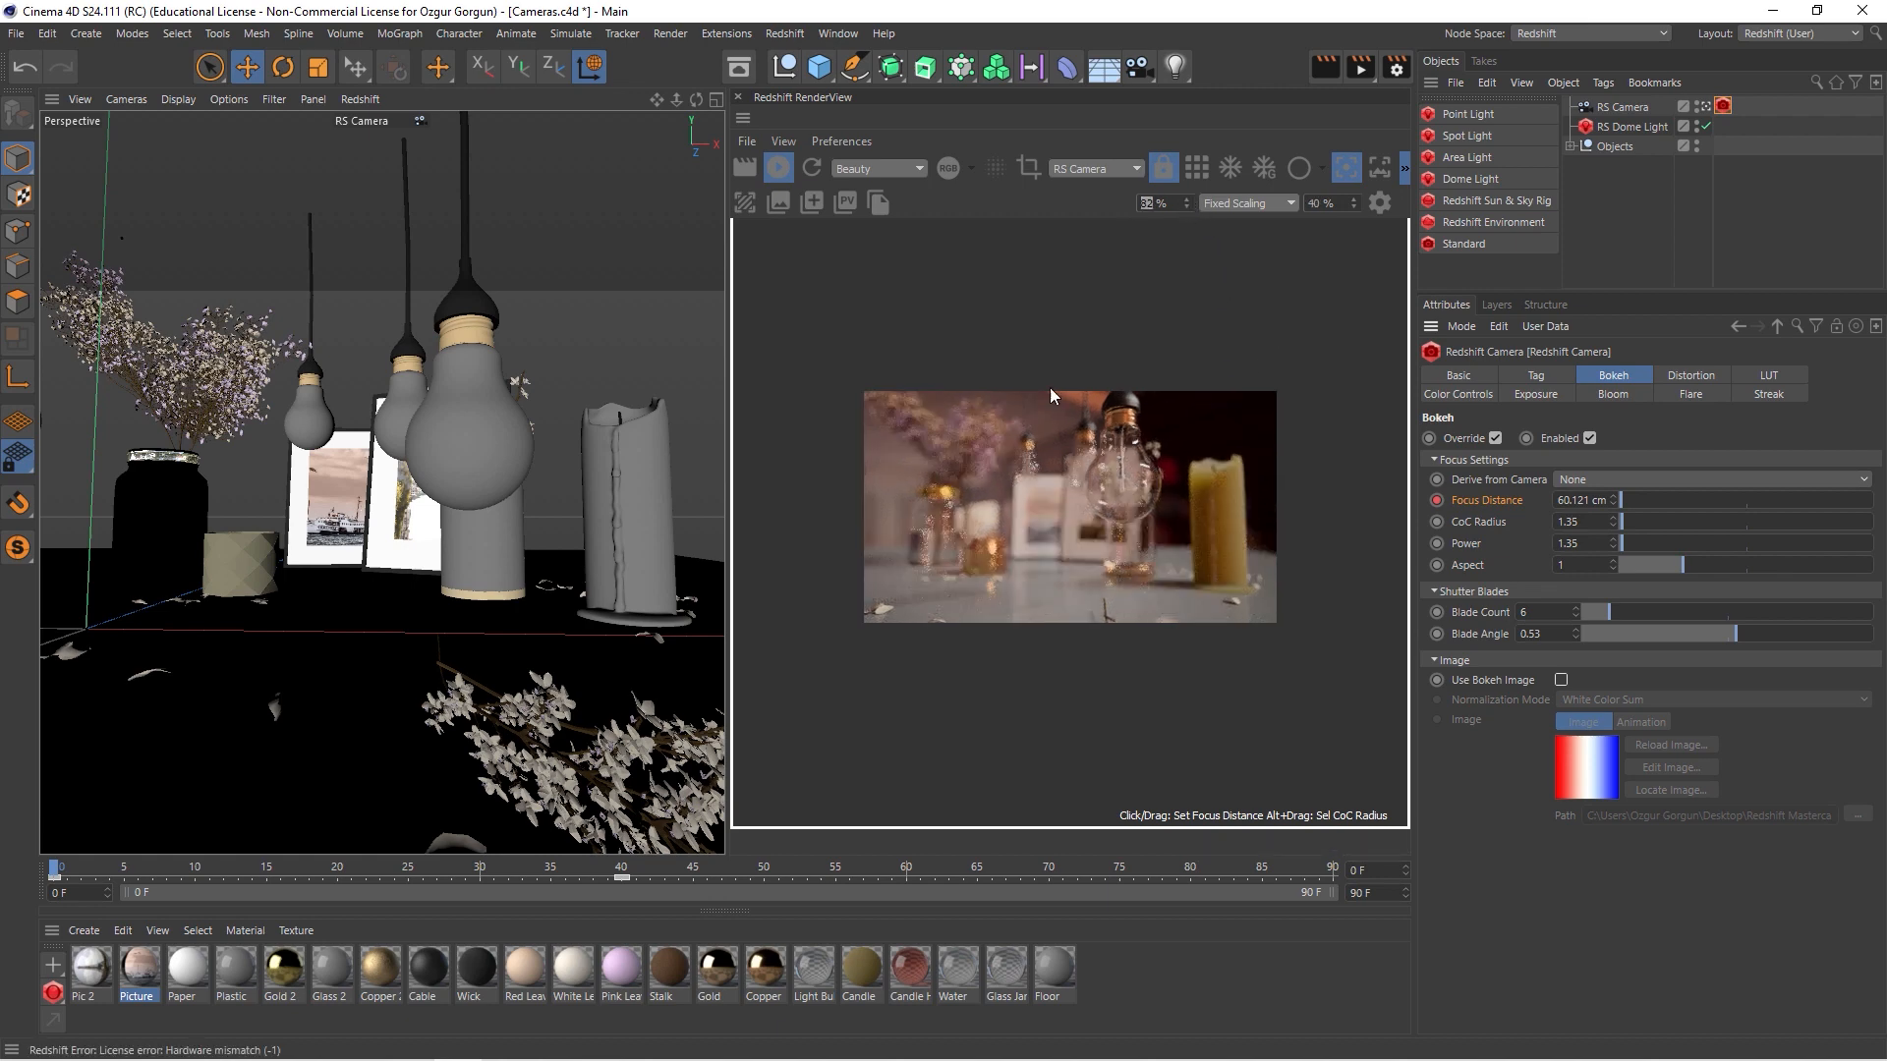
key("f")
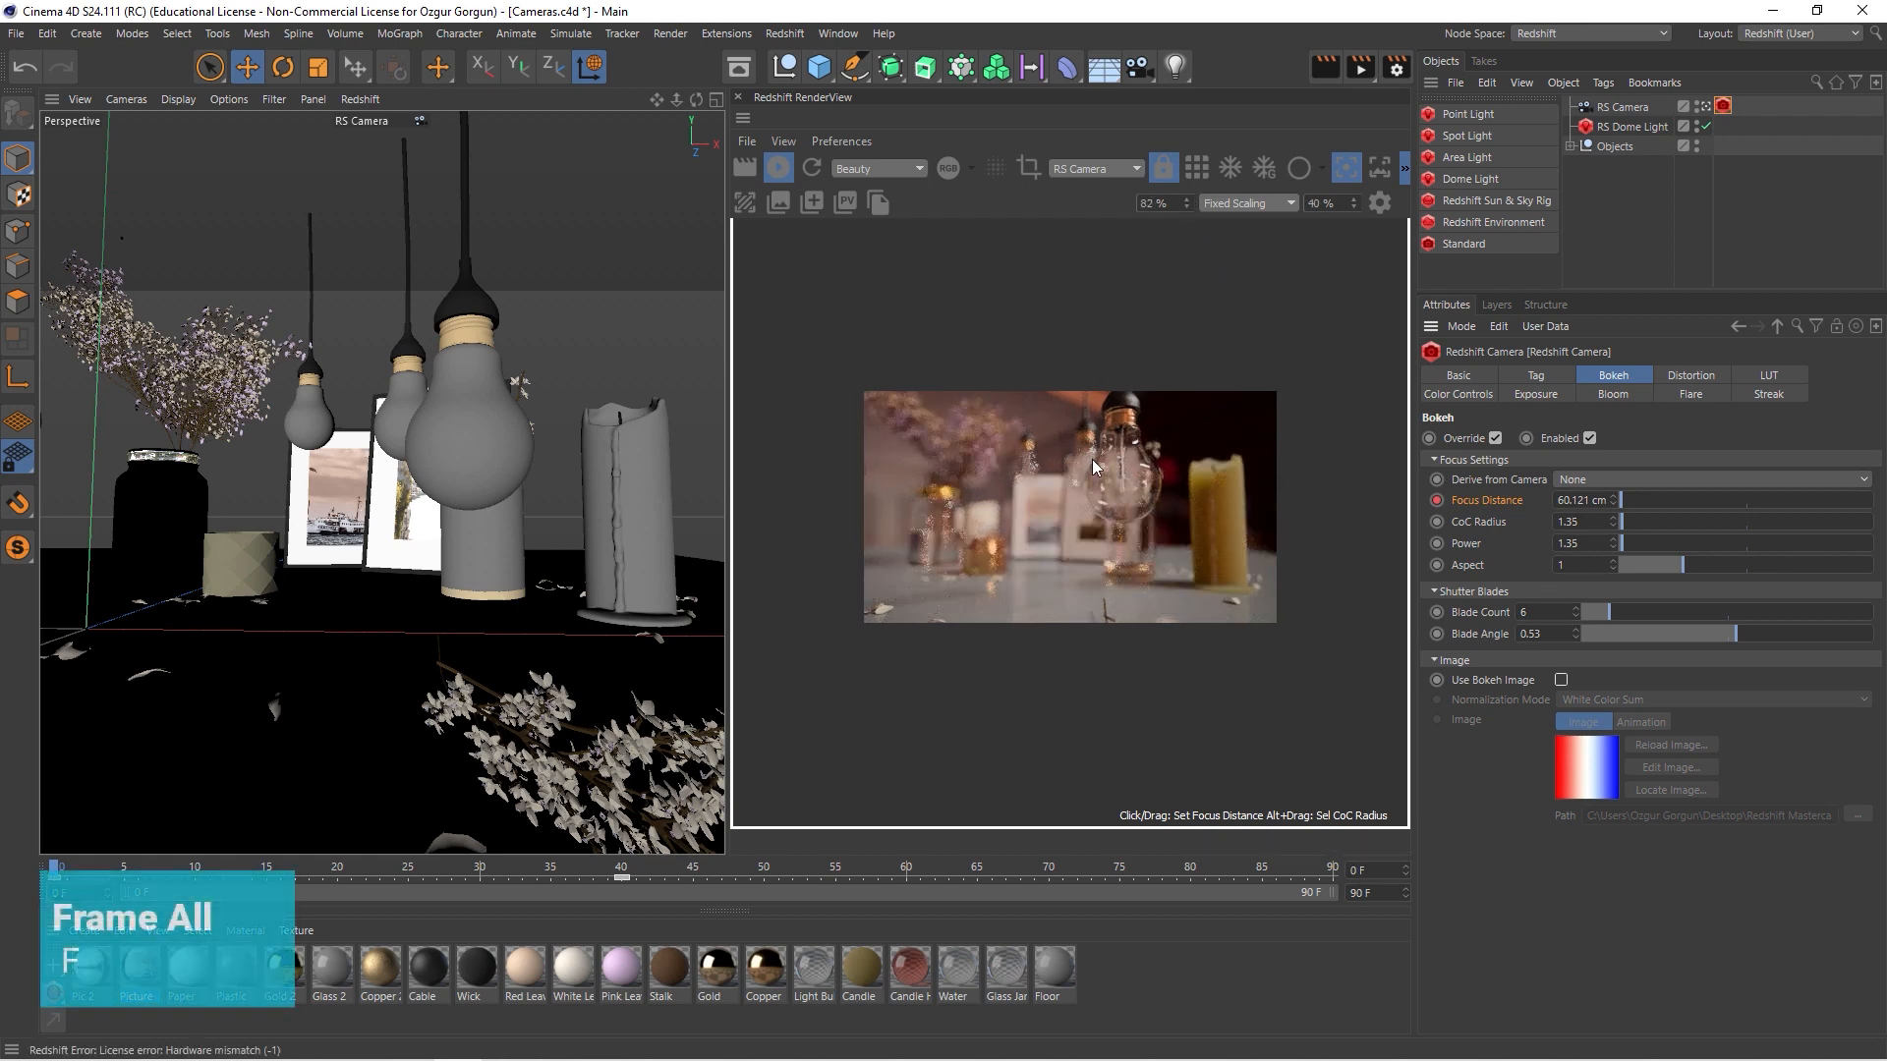
key("f")
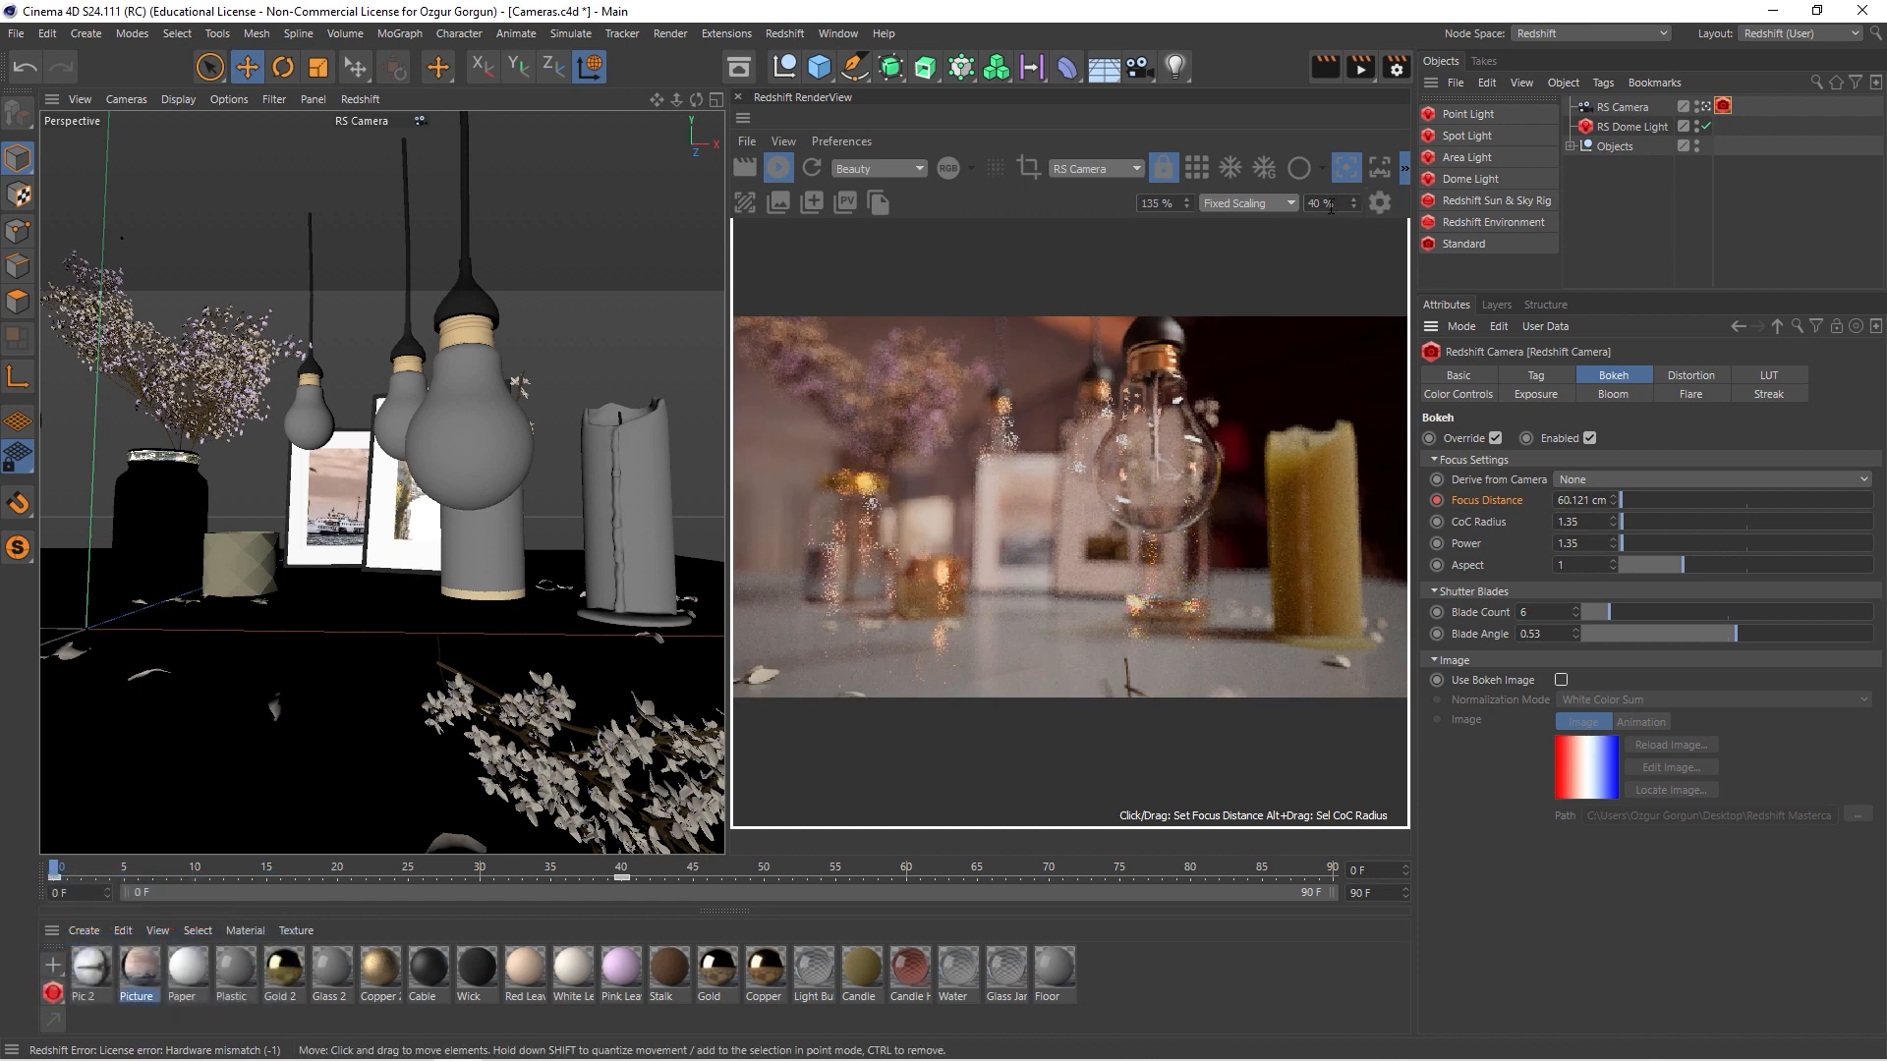
- Switch the RenderView to clay shading and preview the animated focus pull along the timeline
left_click_drag(56, 869, 604, 832)
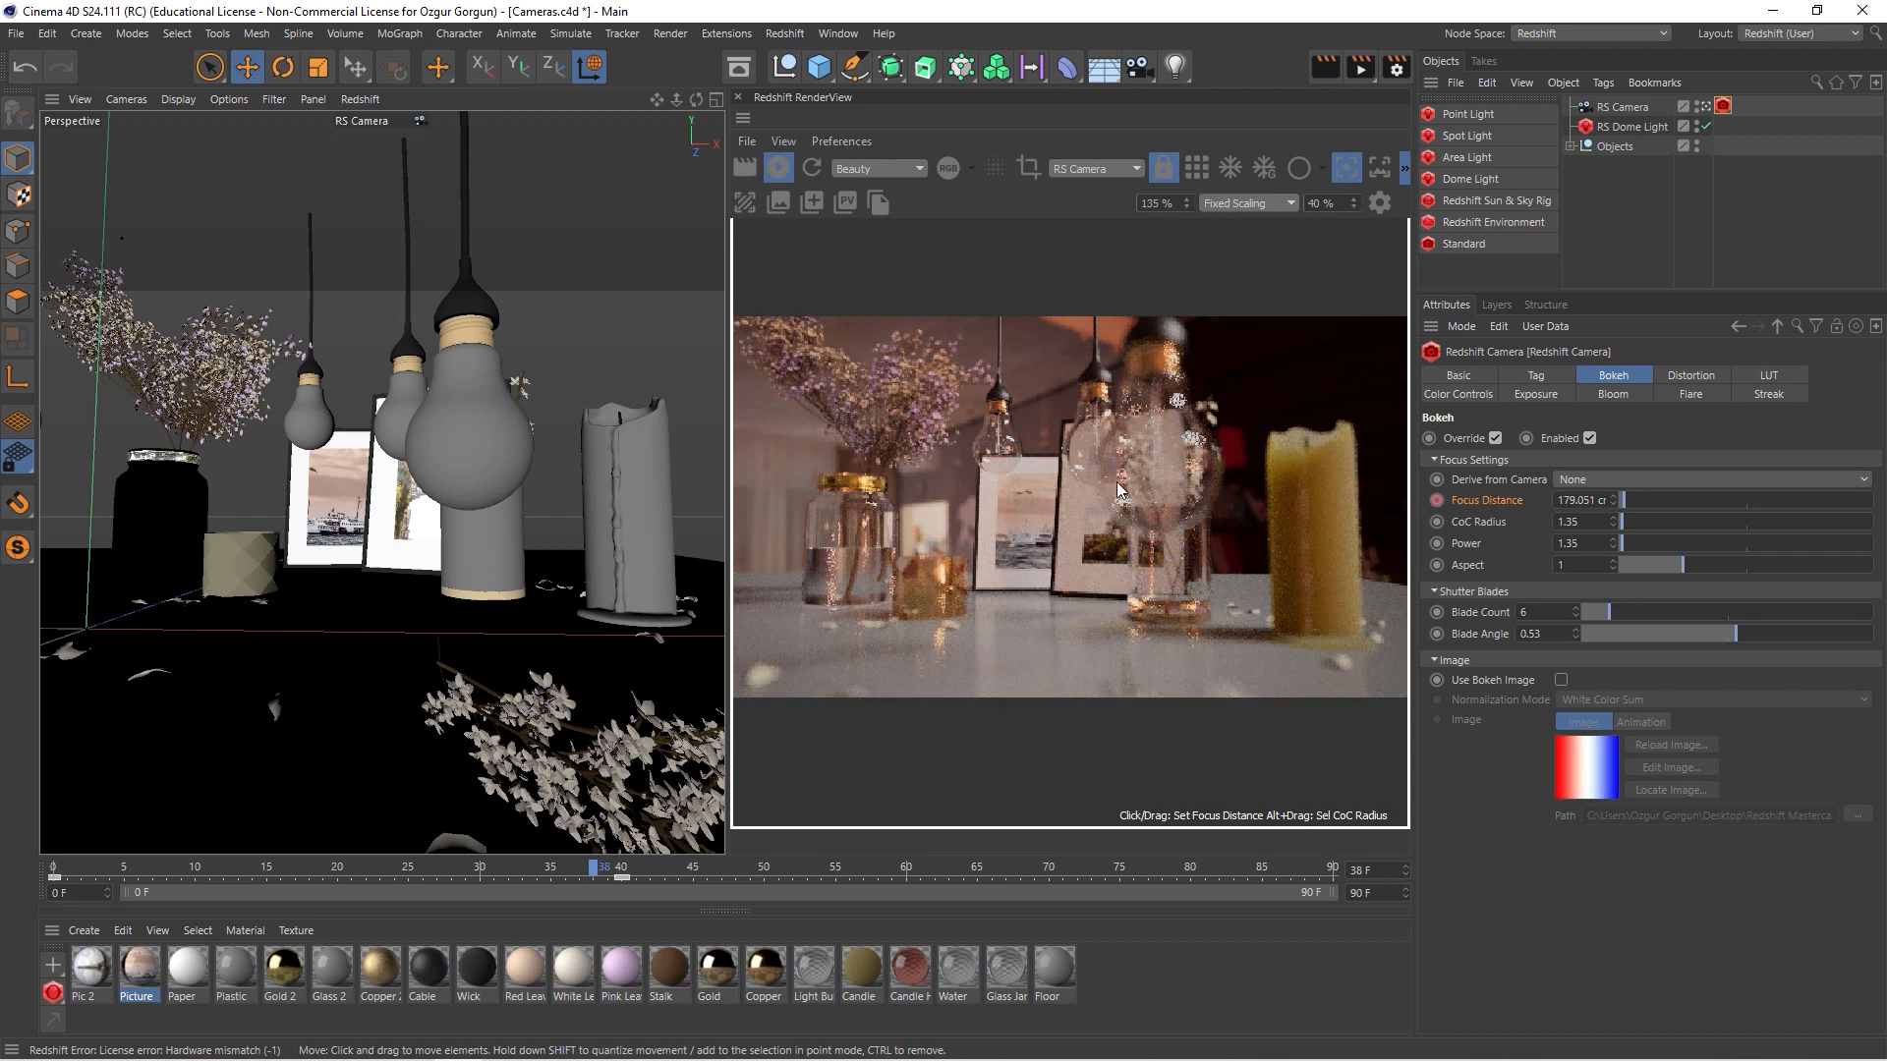
left_click(1299, 169)
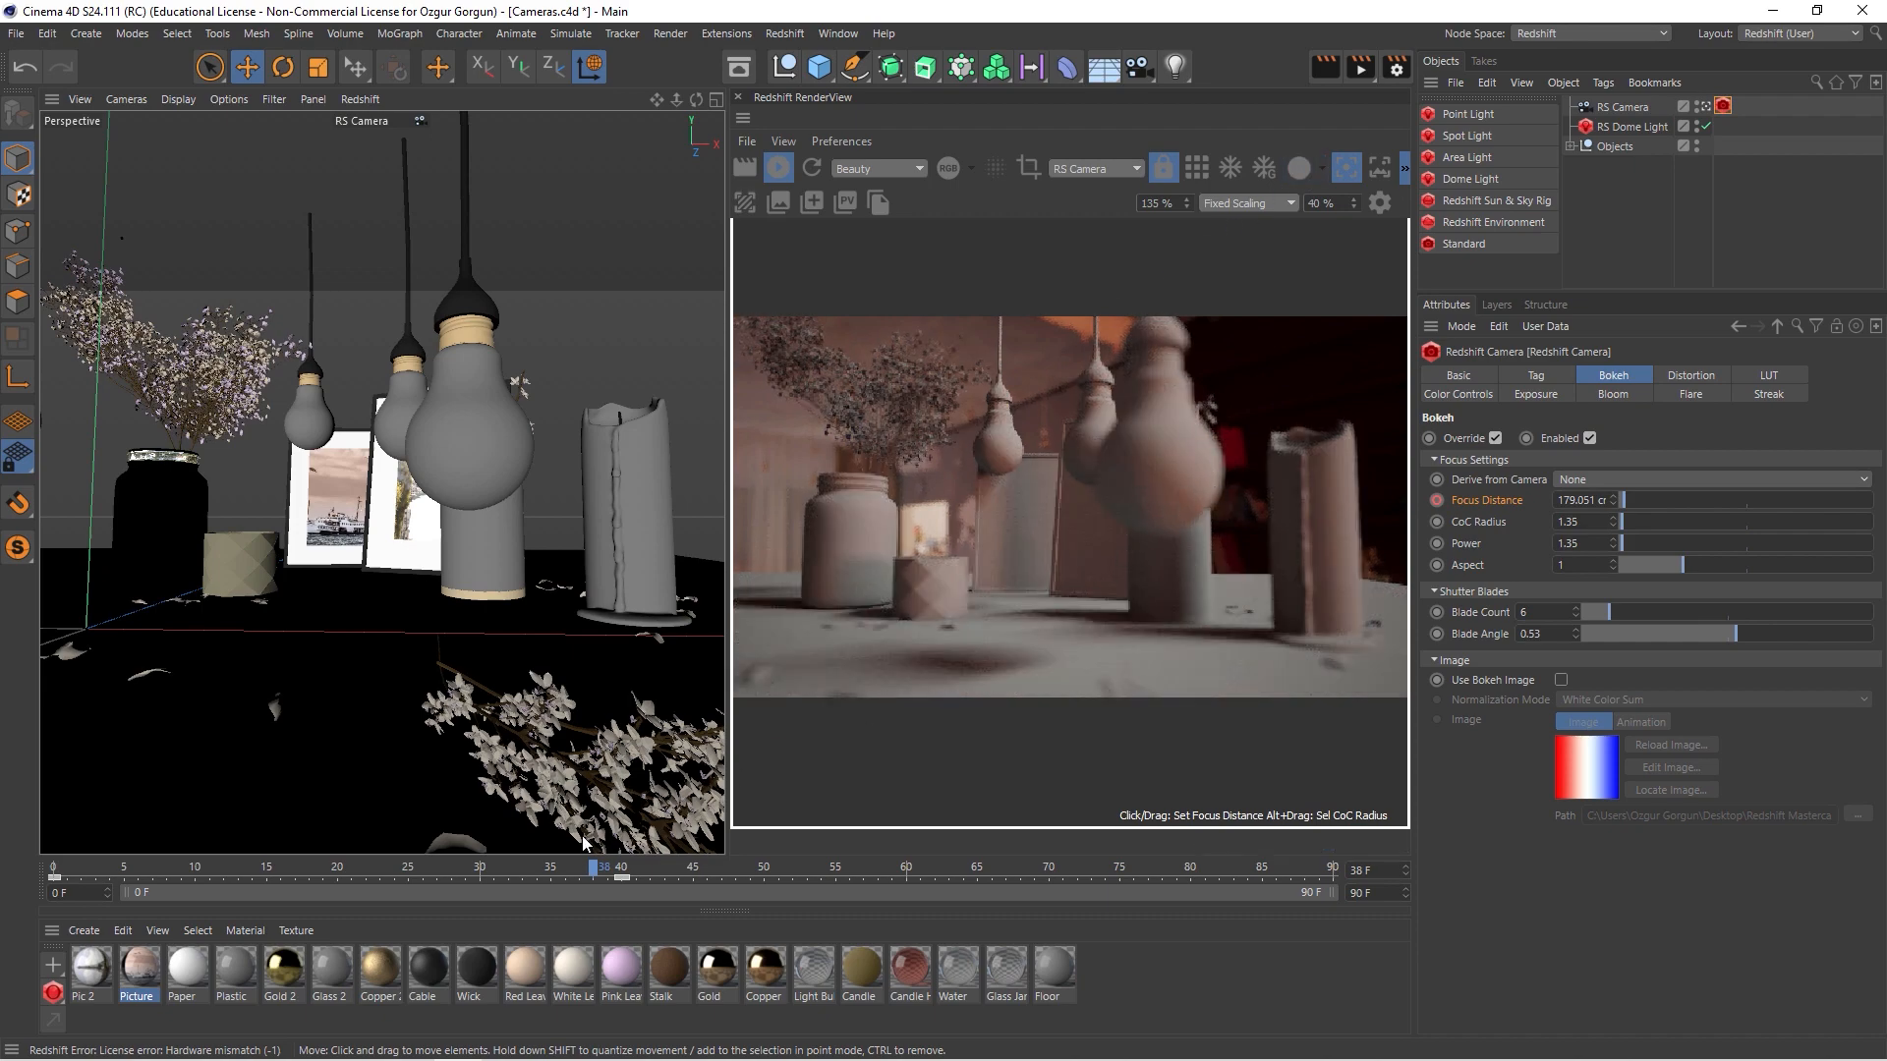
left_click_drag(595, 868, 67, 871)
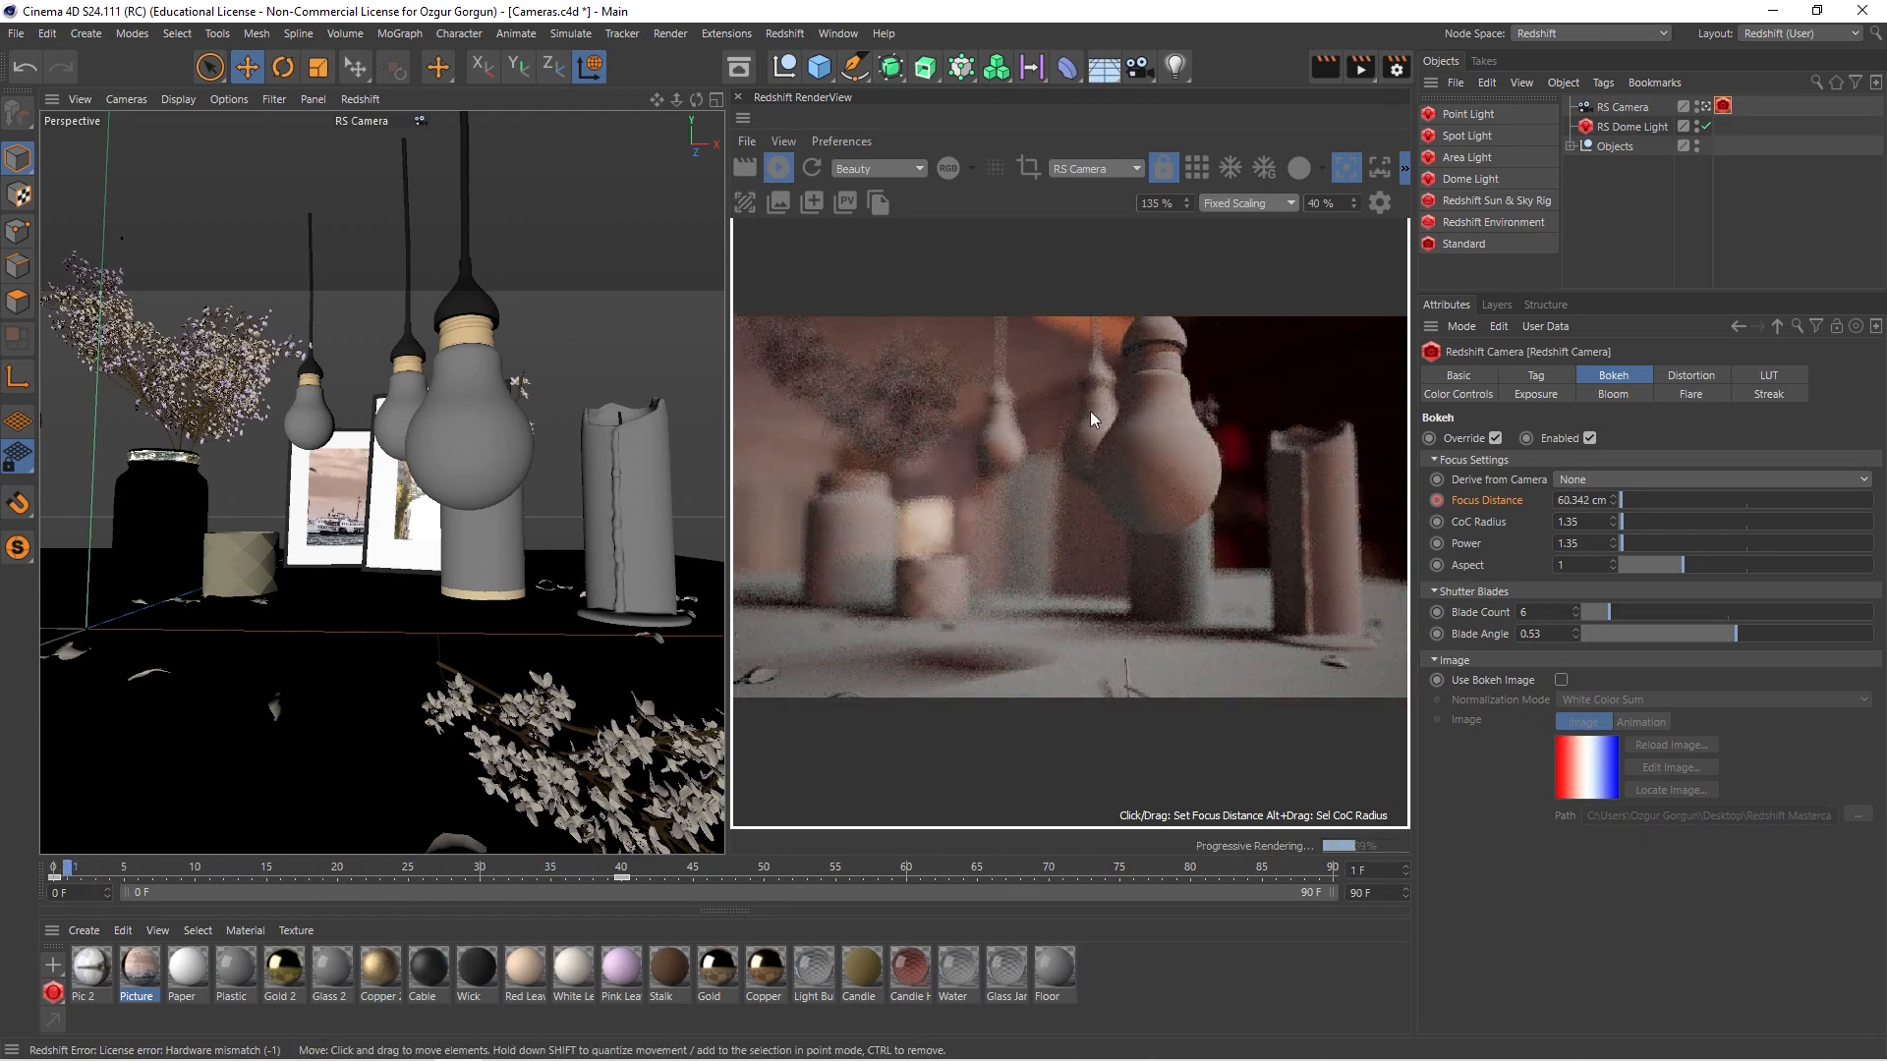
key("F8")
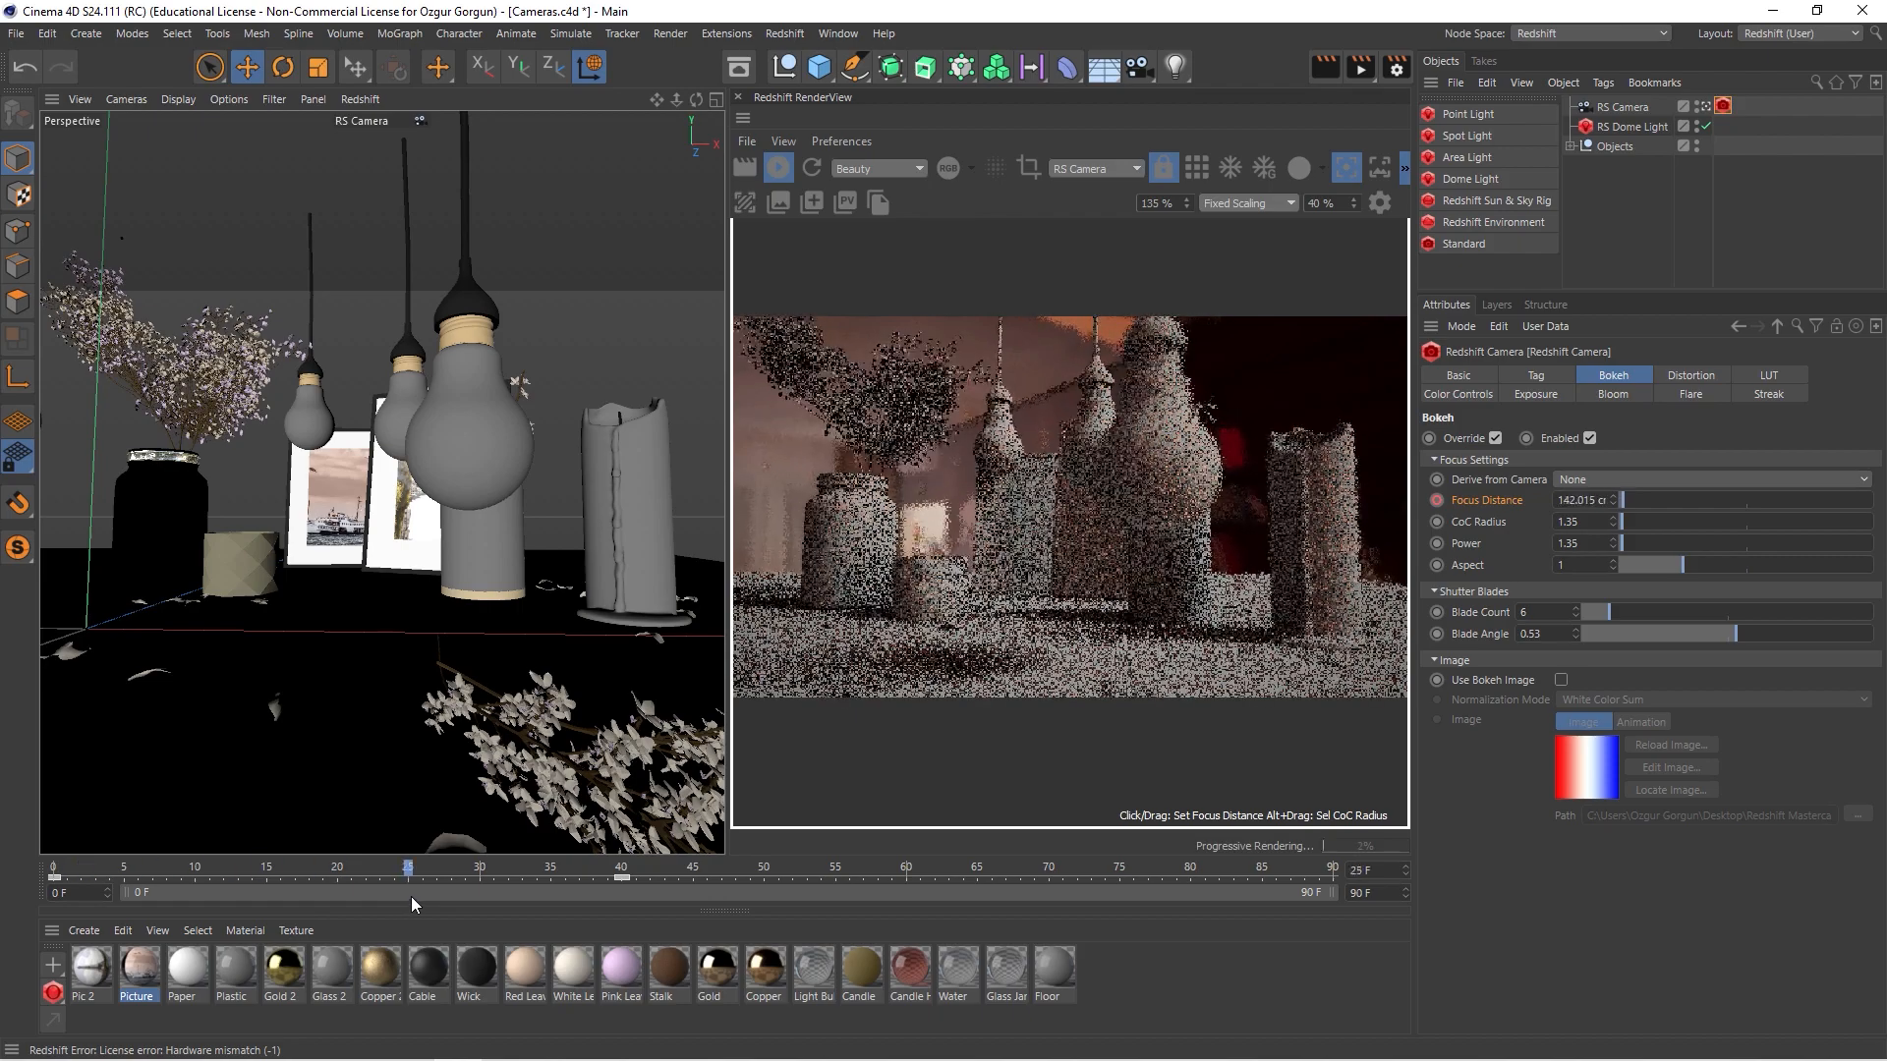
key("F8")
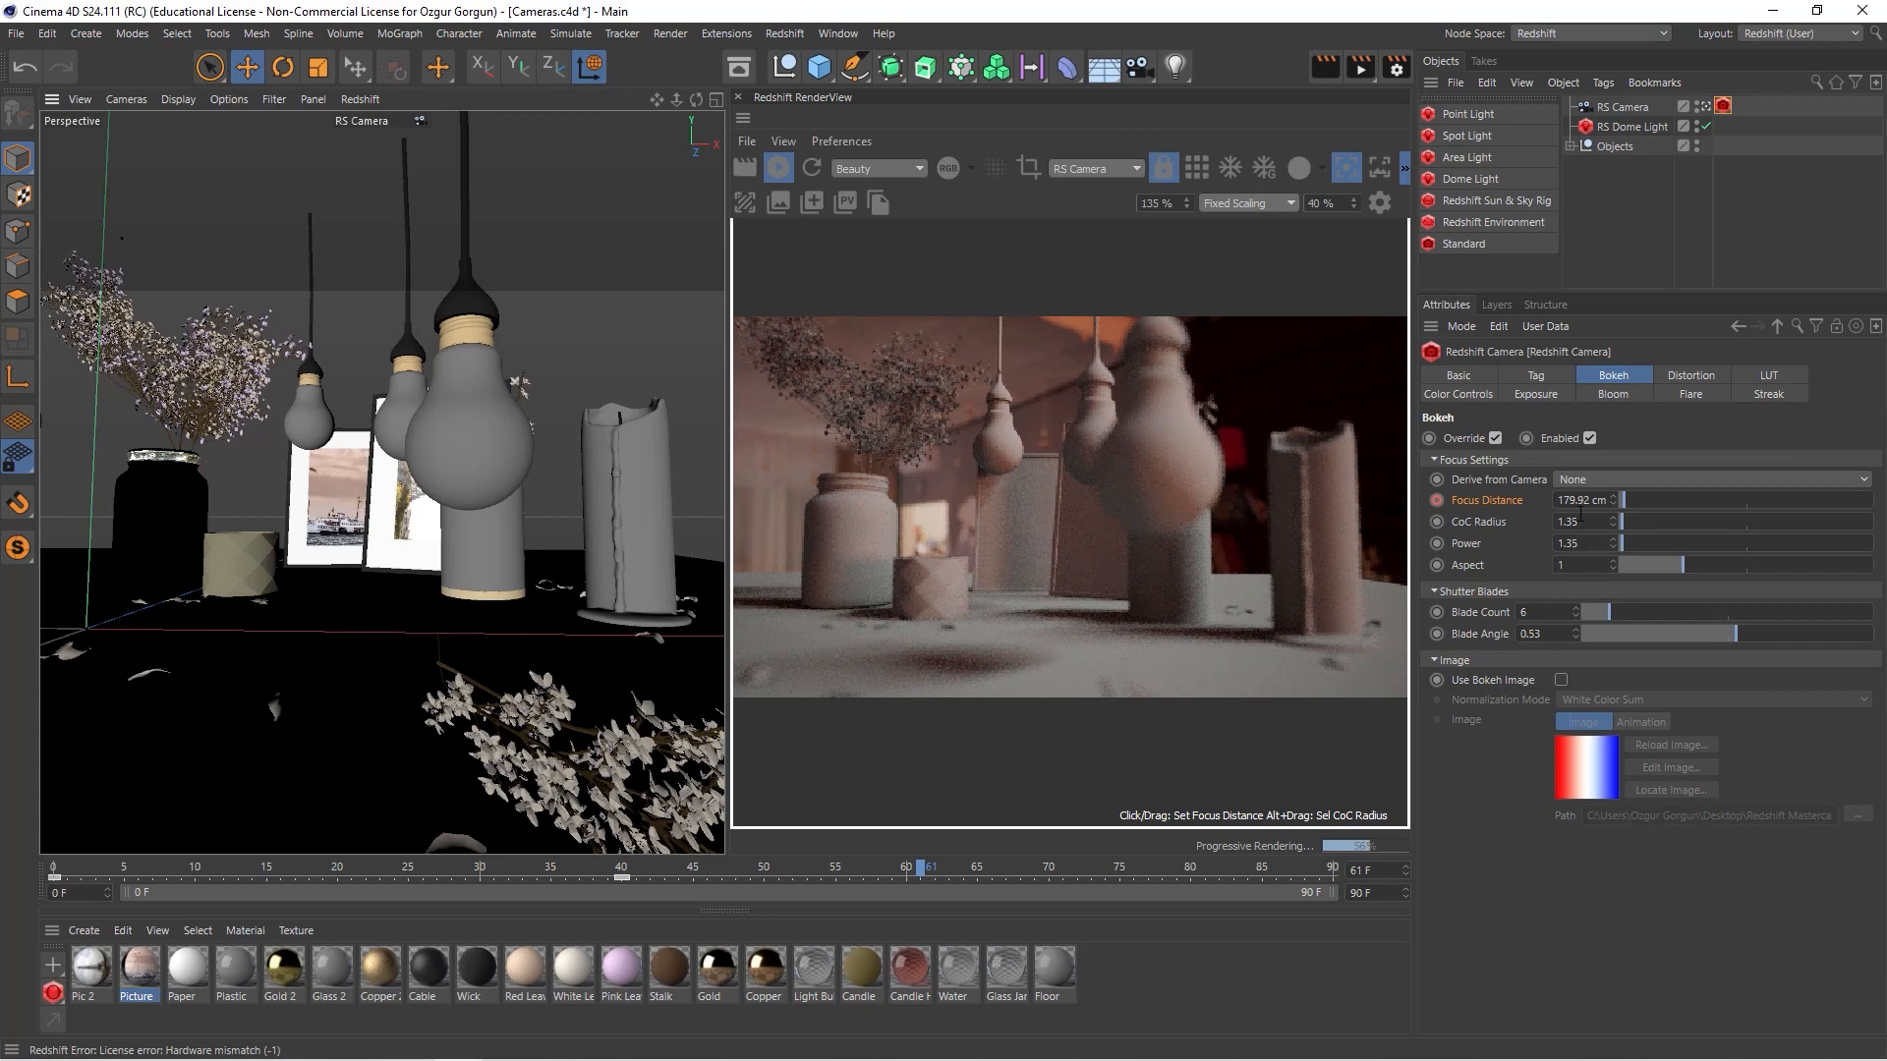
- Raise the CoC Radius to 7.92 and replay the focus pull with the stronger blur
left_click_drag(1613, 521, 1636, 540)
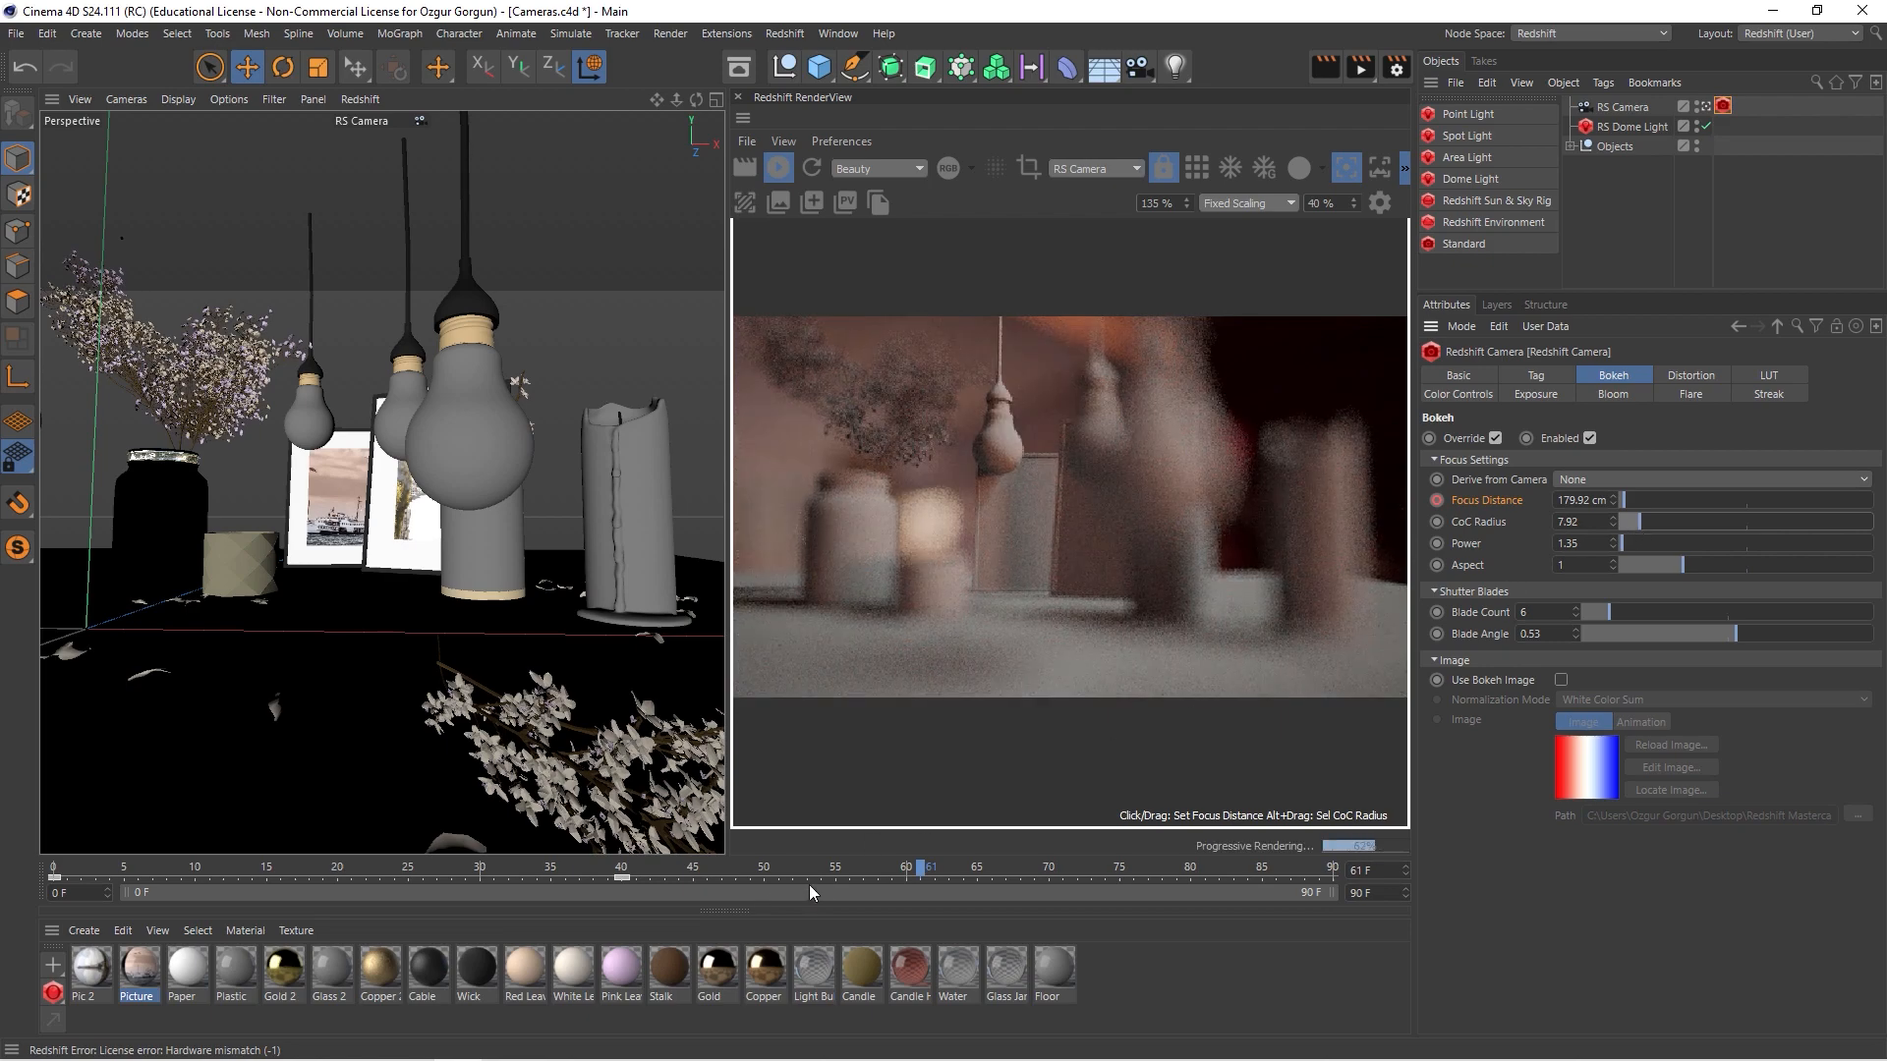
left_click_drag(851, 874, 55, 894)
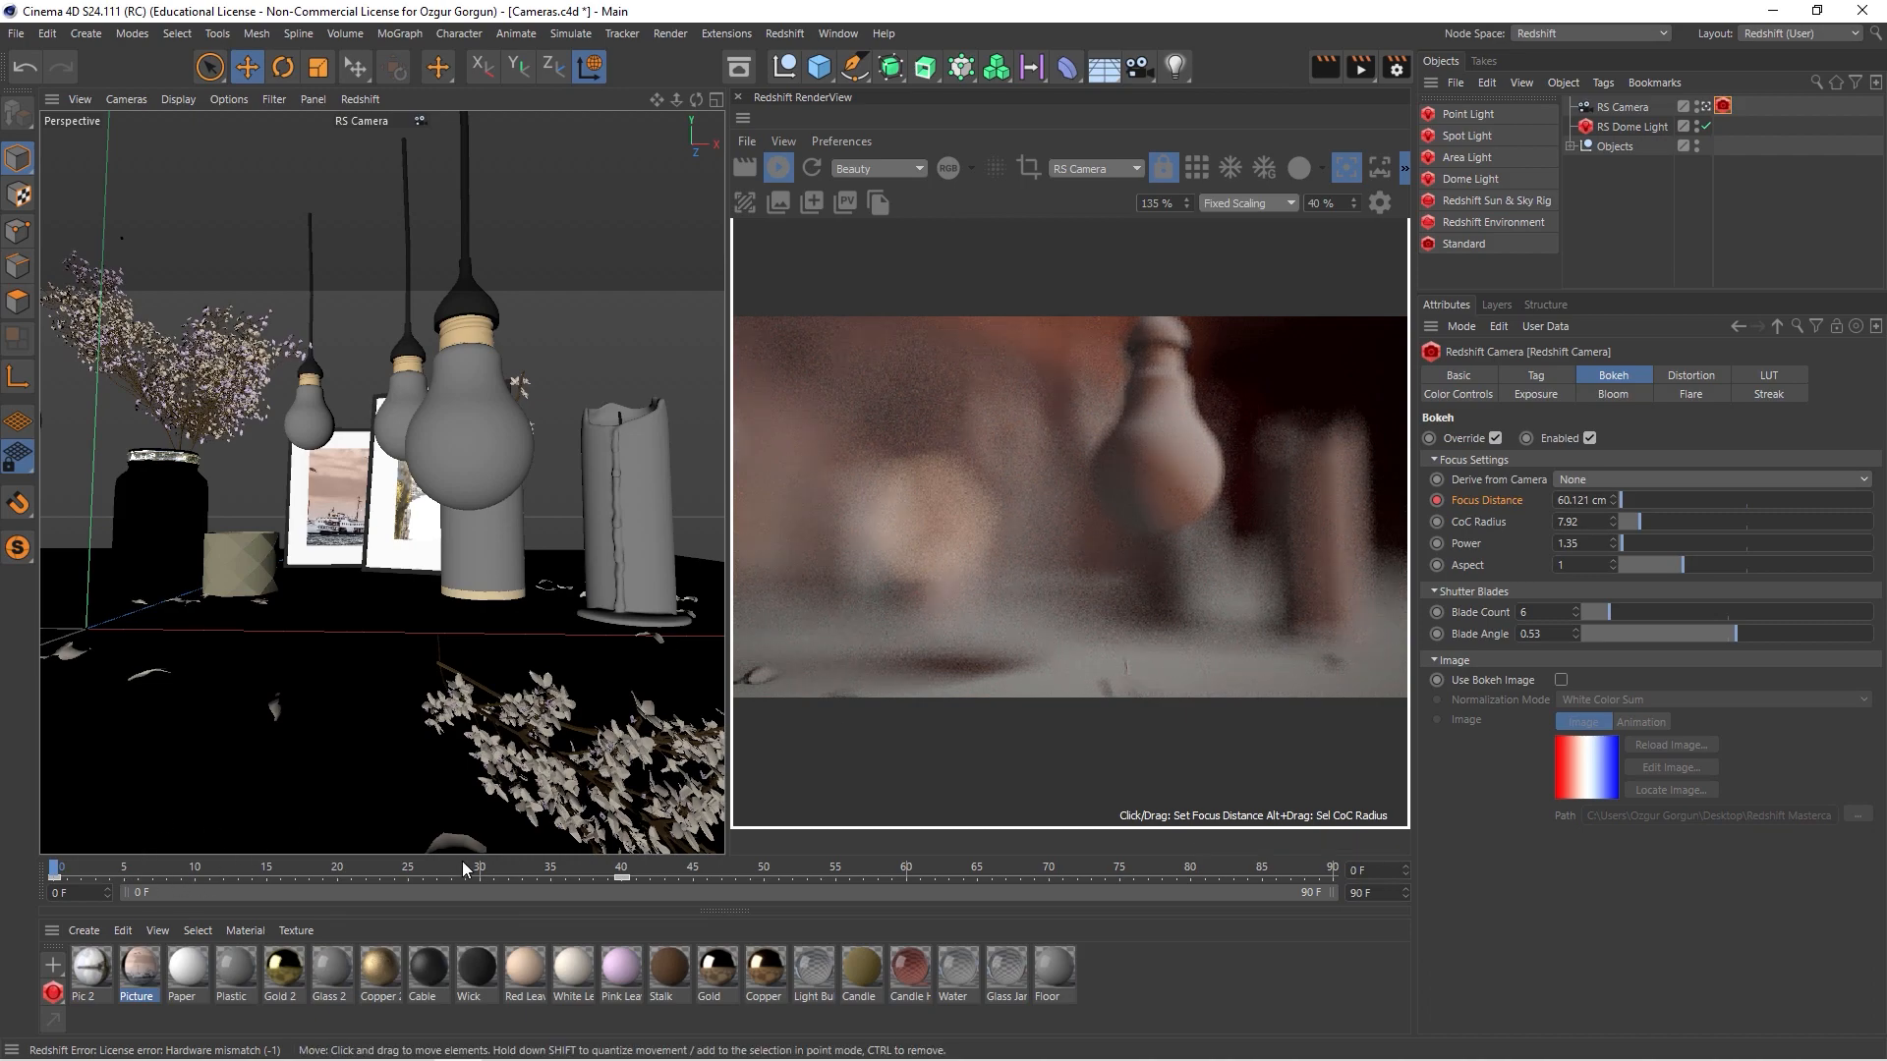
key("F8")
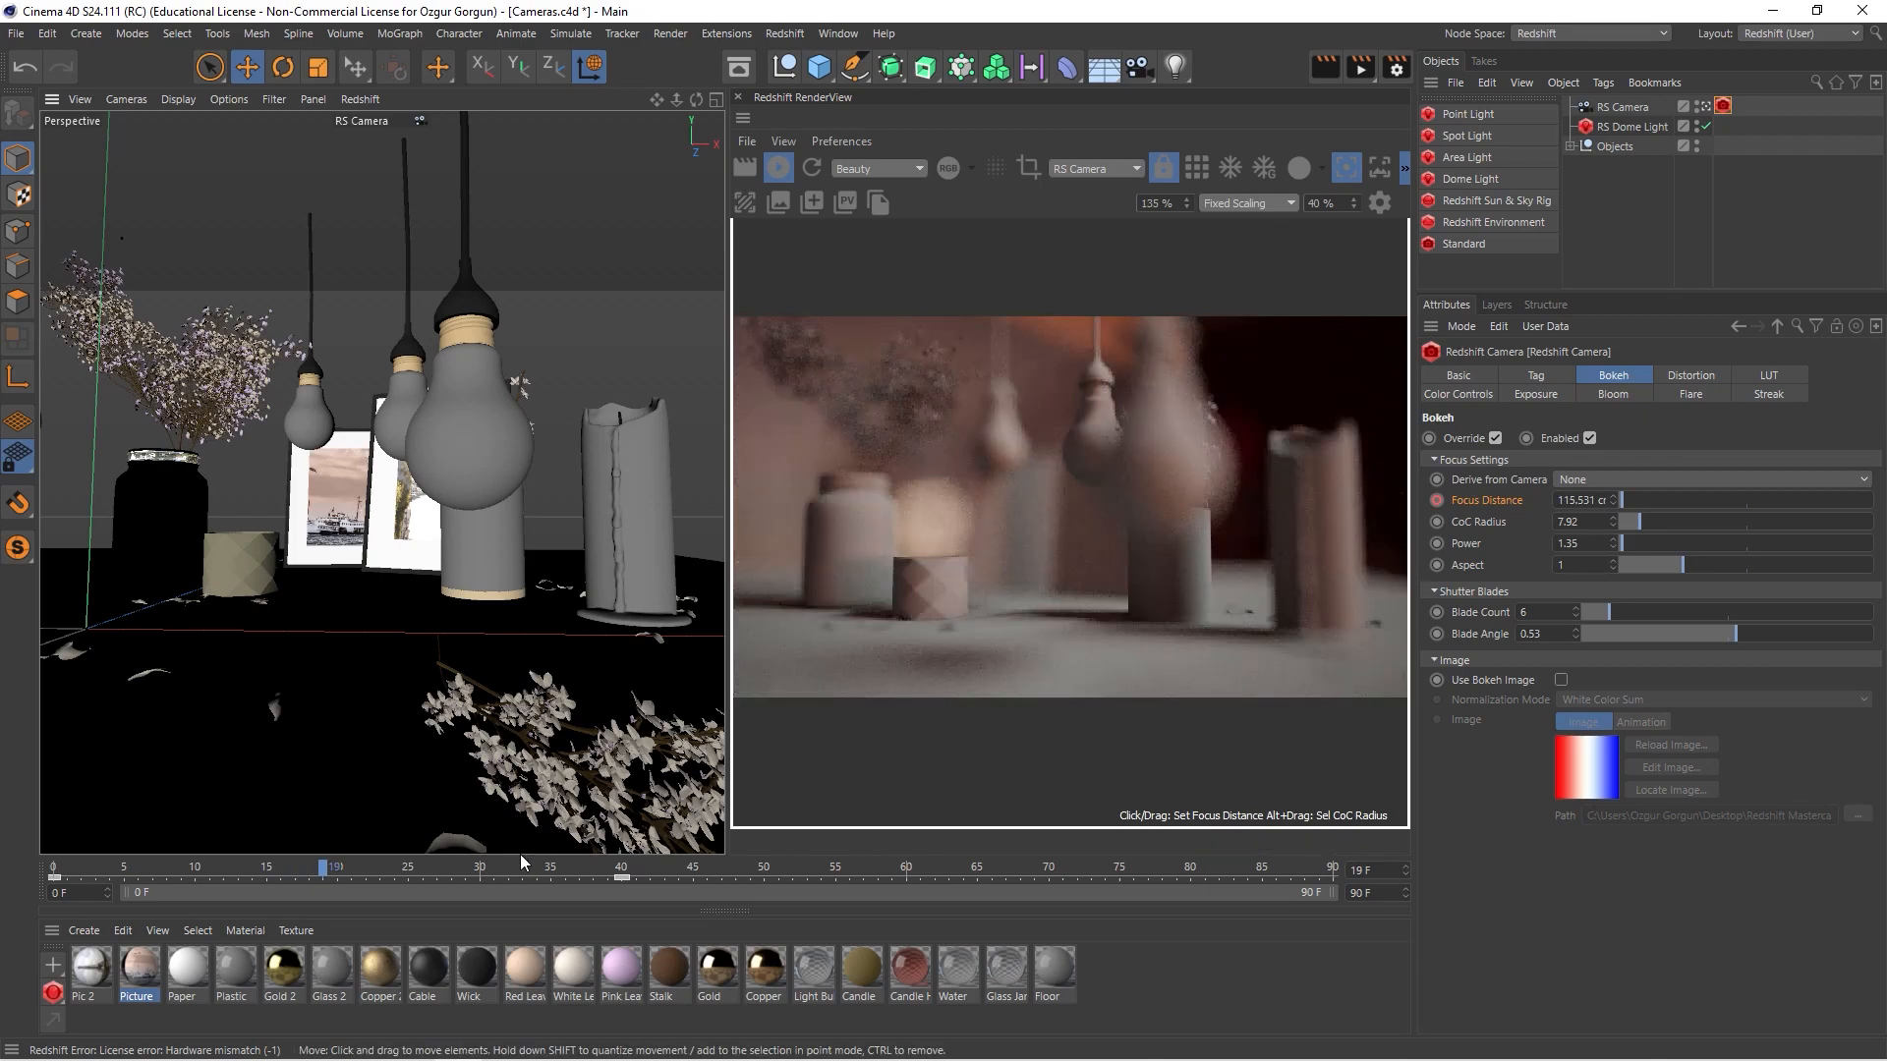
key("F8")
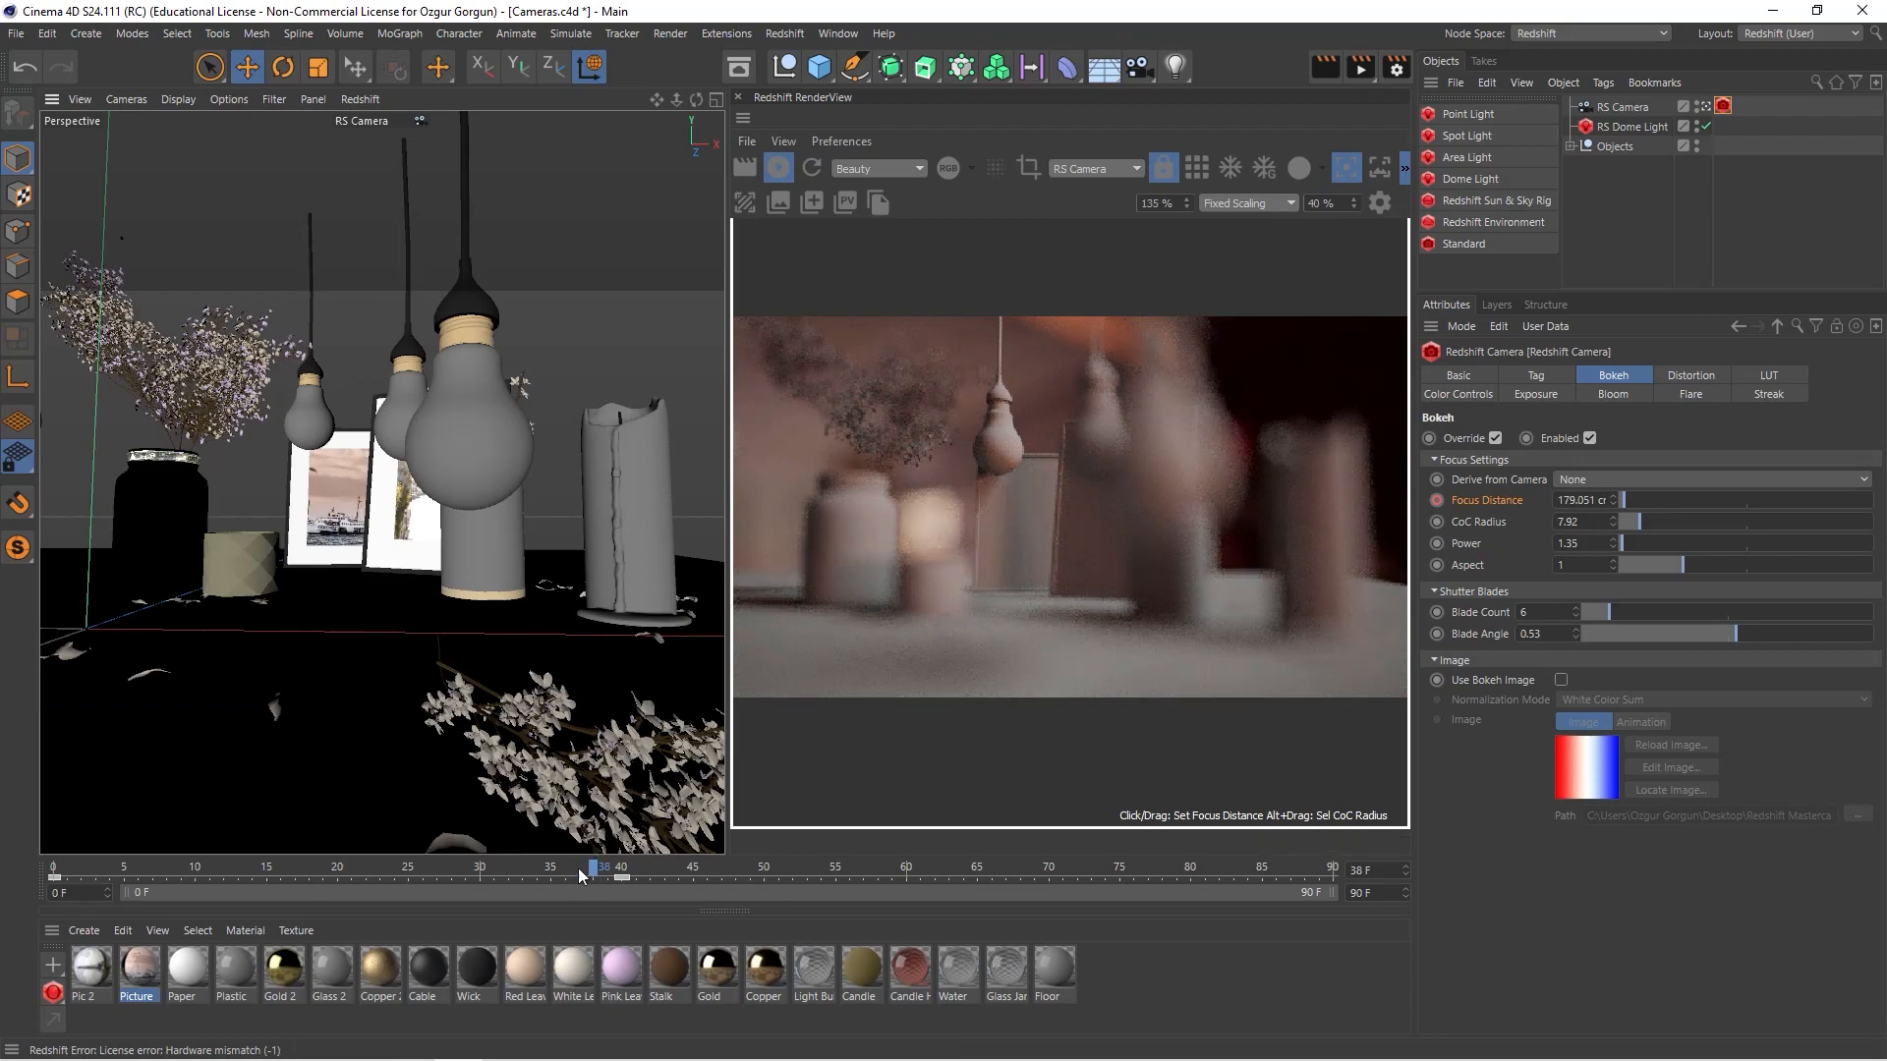
left_click_drag(581, 873, 59, 900)
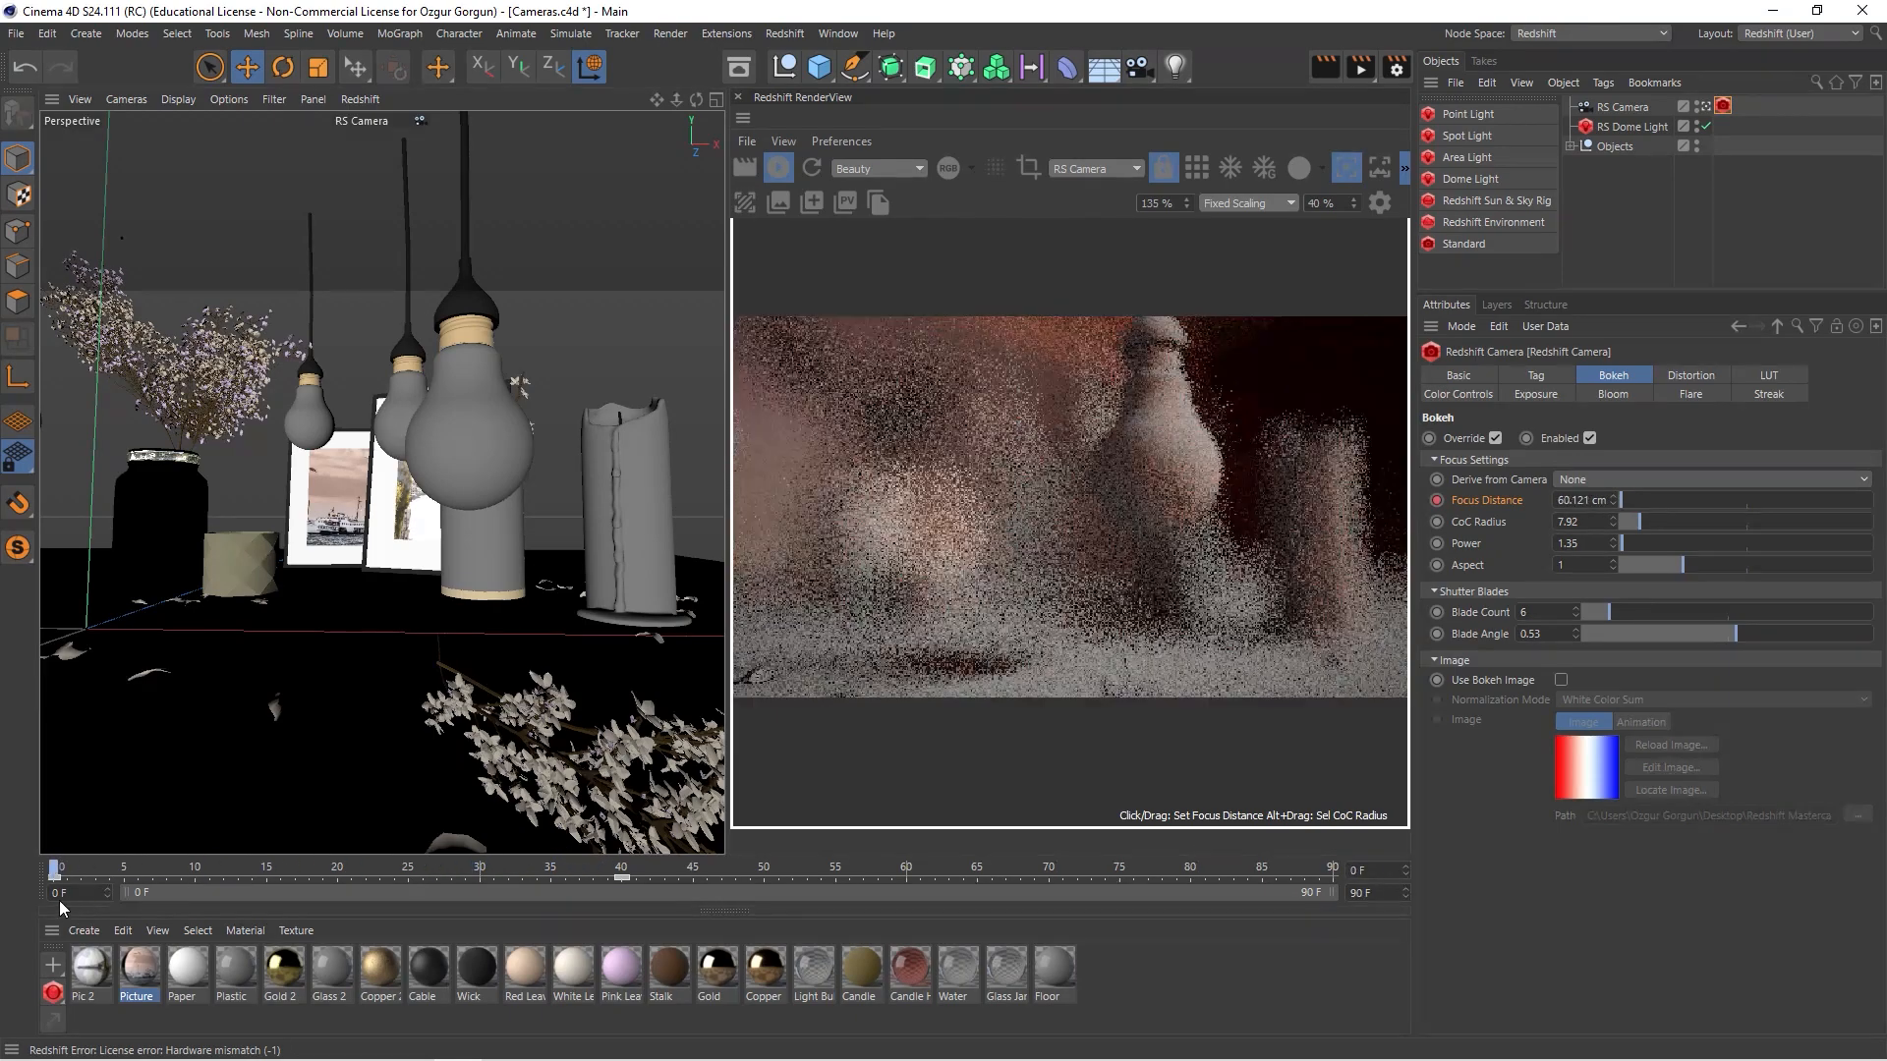
left_click_drag(75, 895, 645, 888)
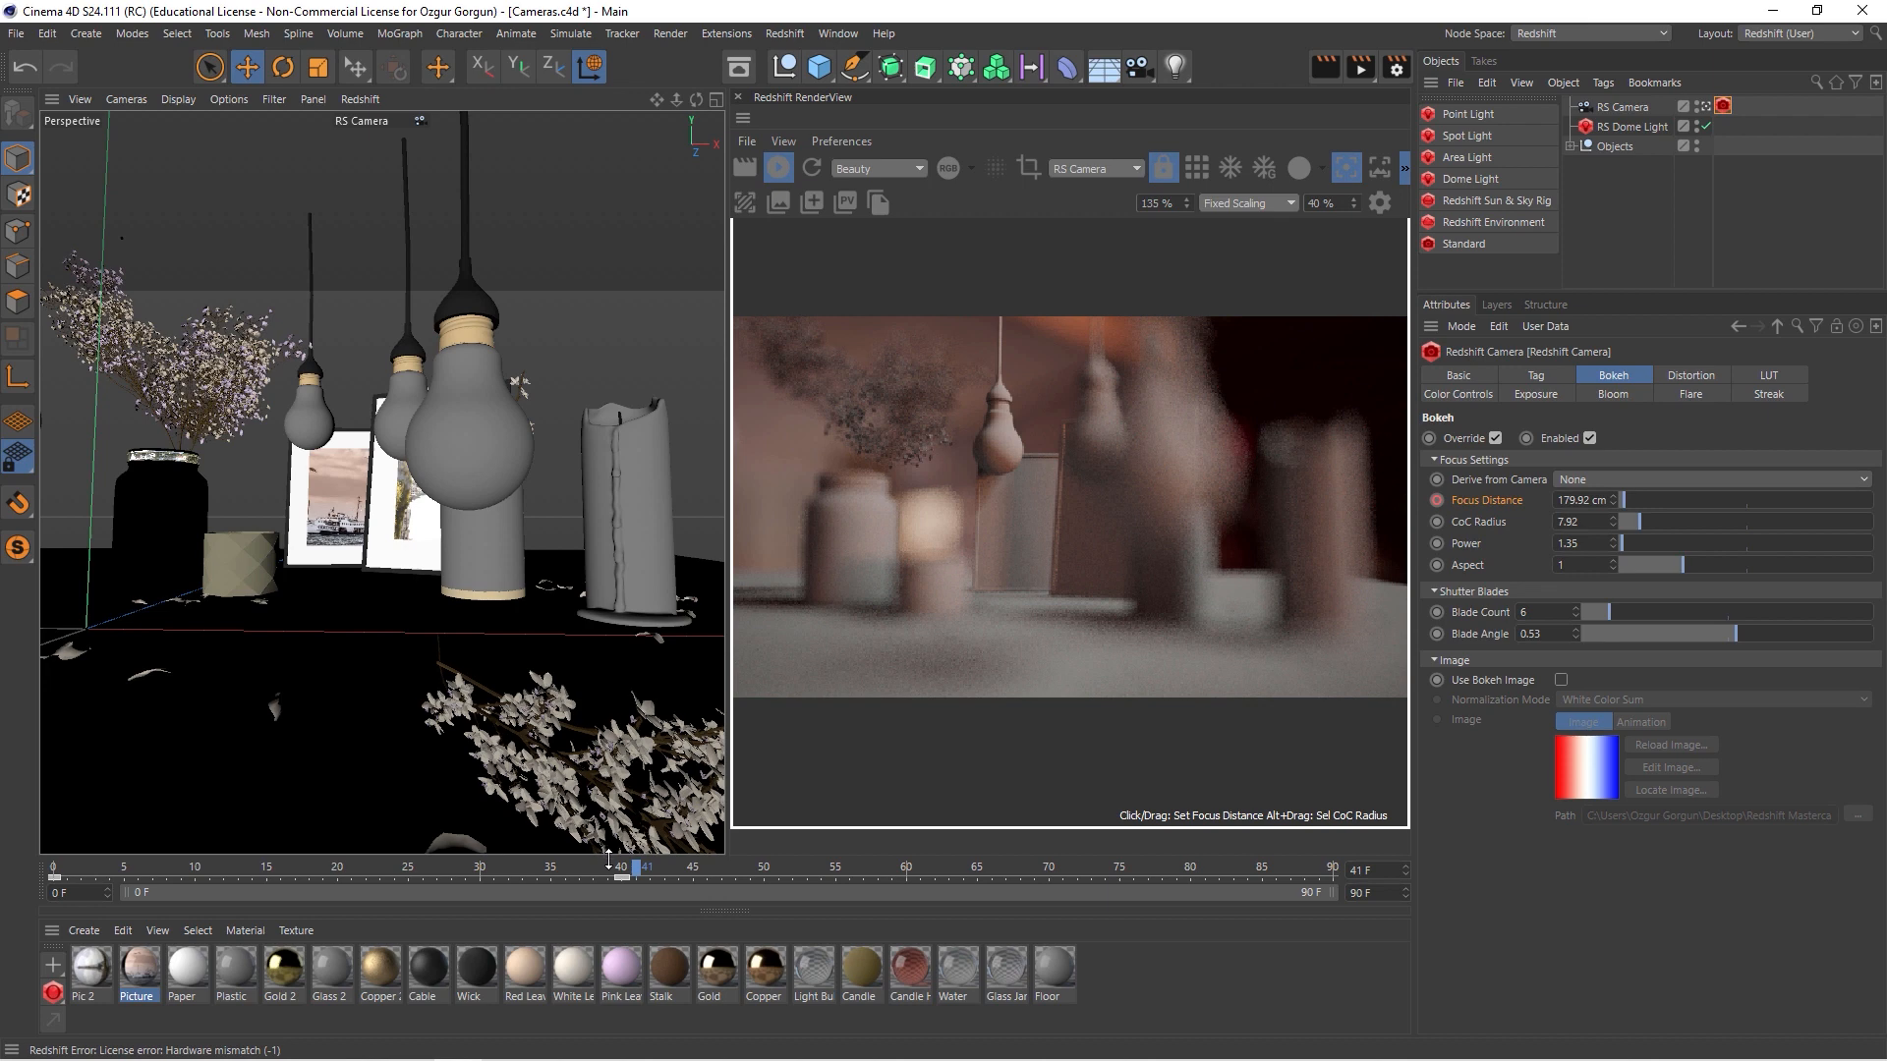
- Delete the animation track from the camera's Focus Distance
right_click(1483, 499)
mouse_move(1529, 517)
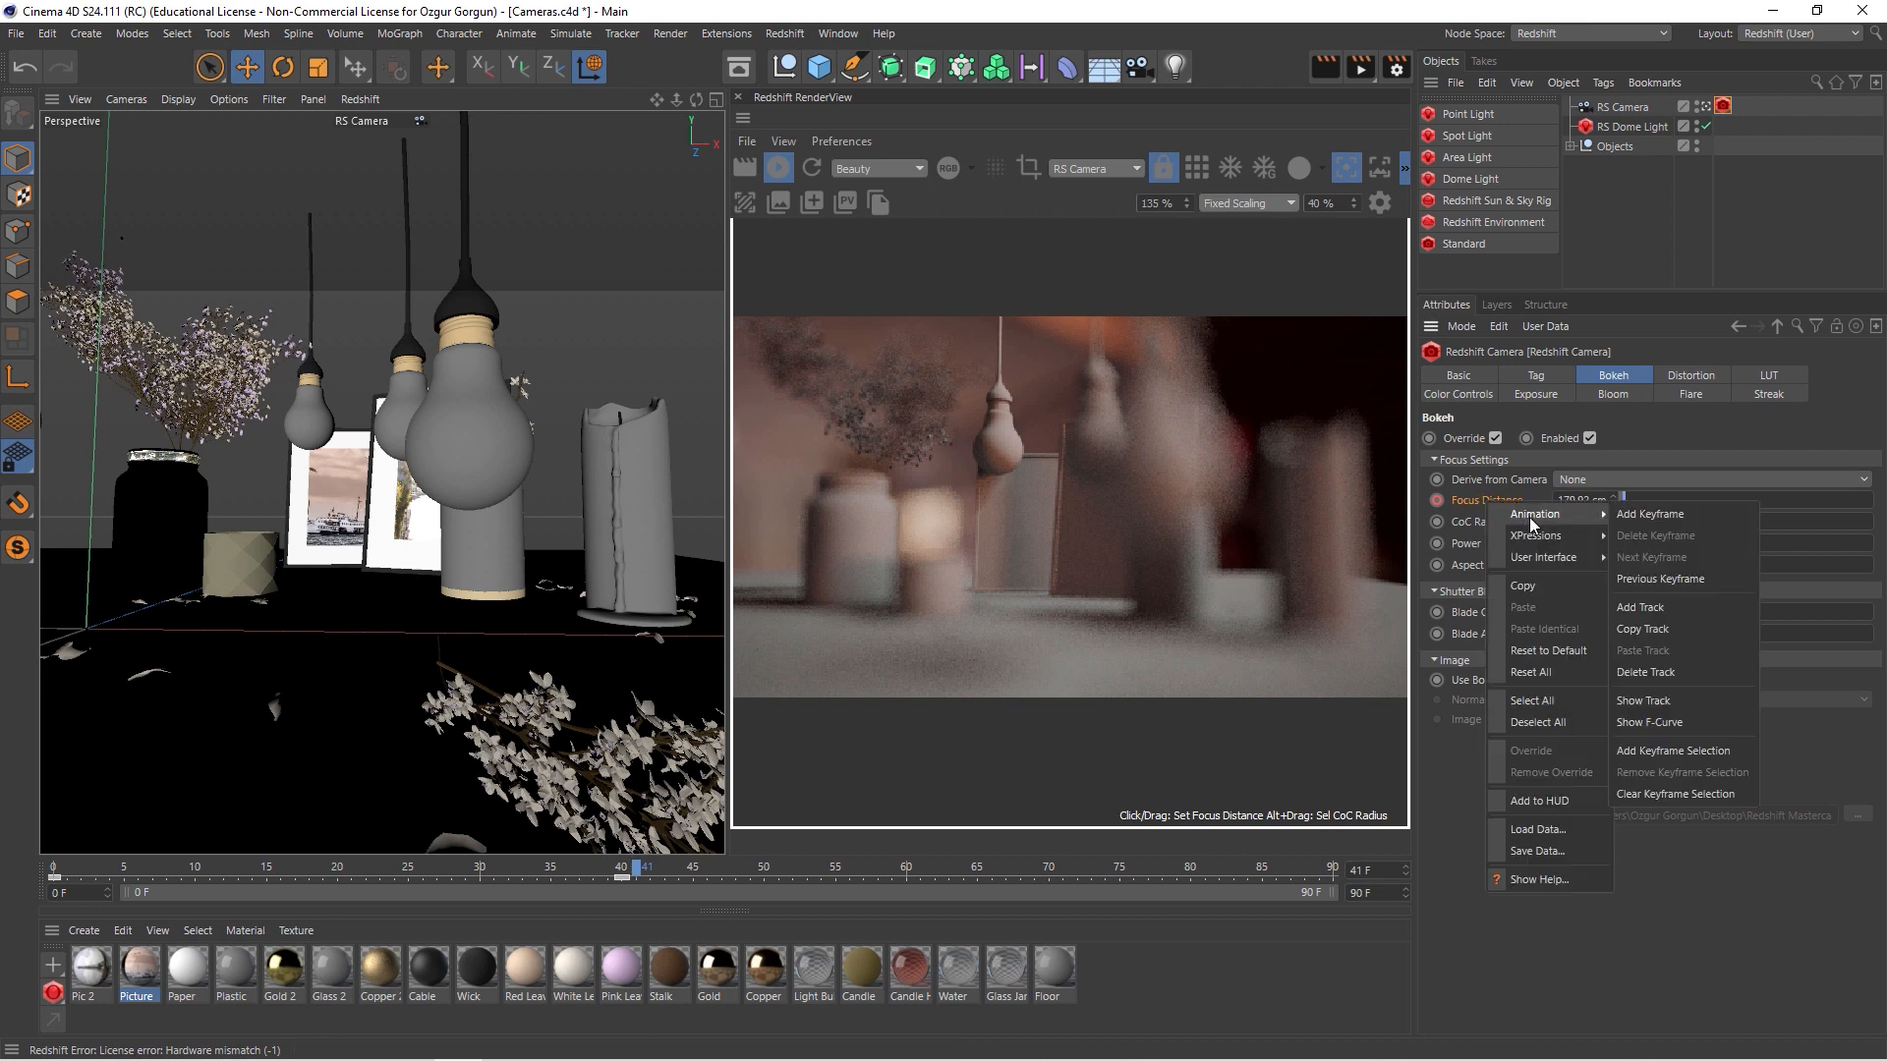
left_click(1666, 672)
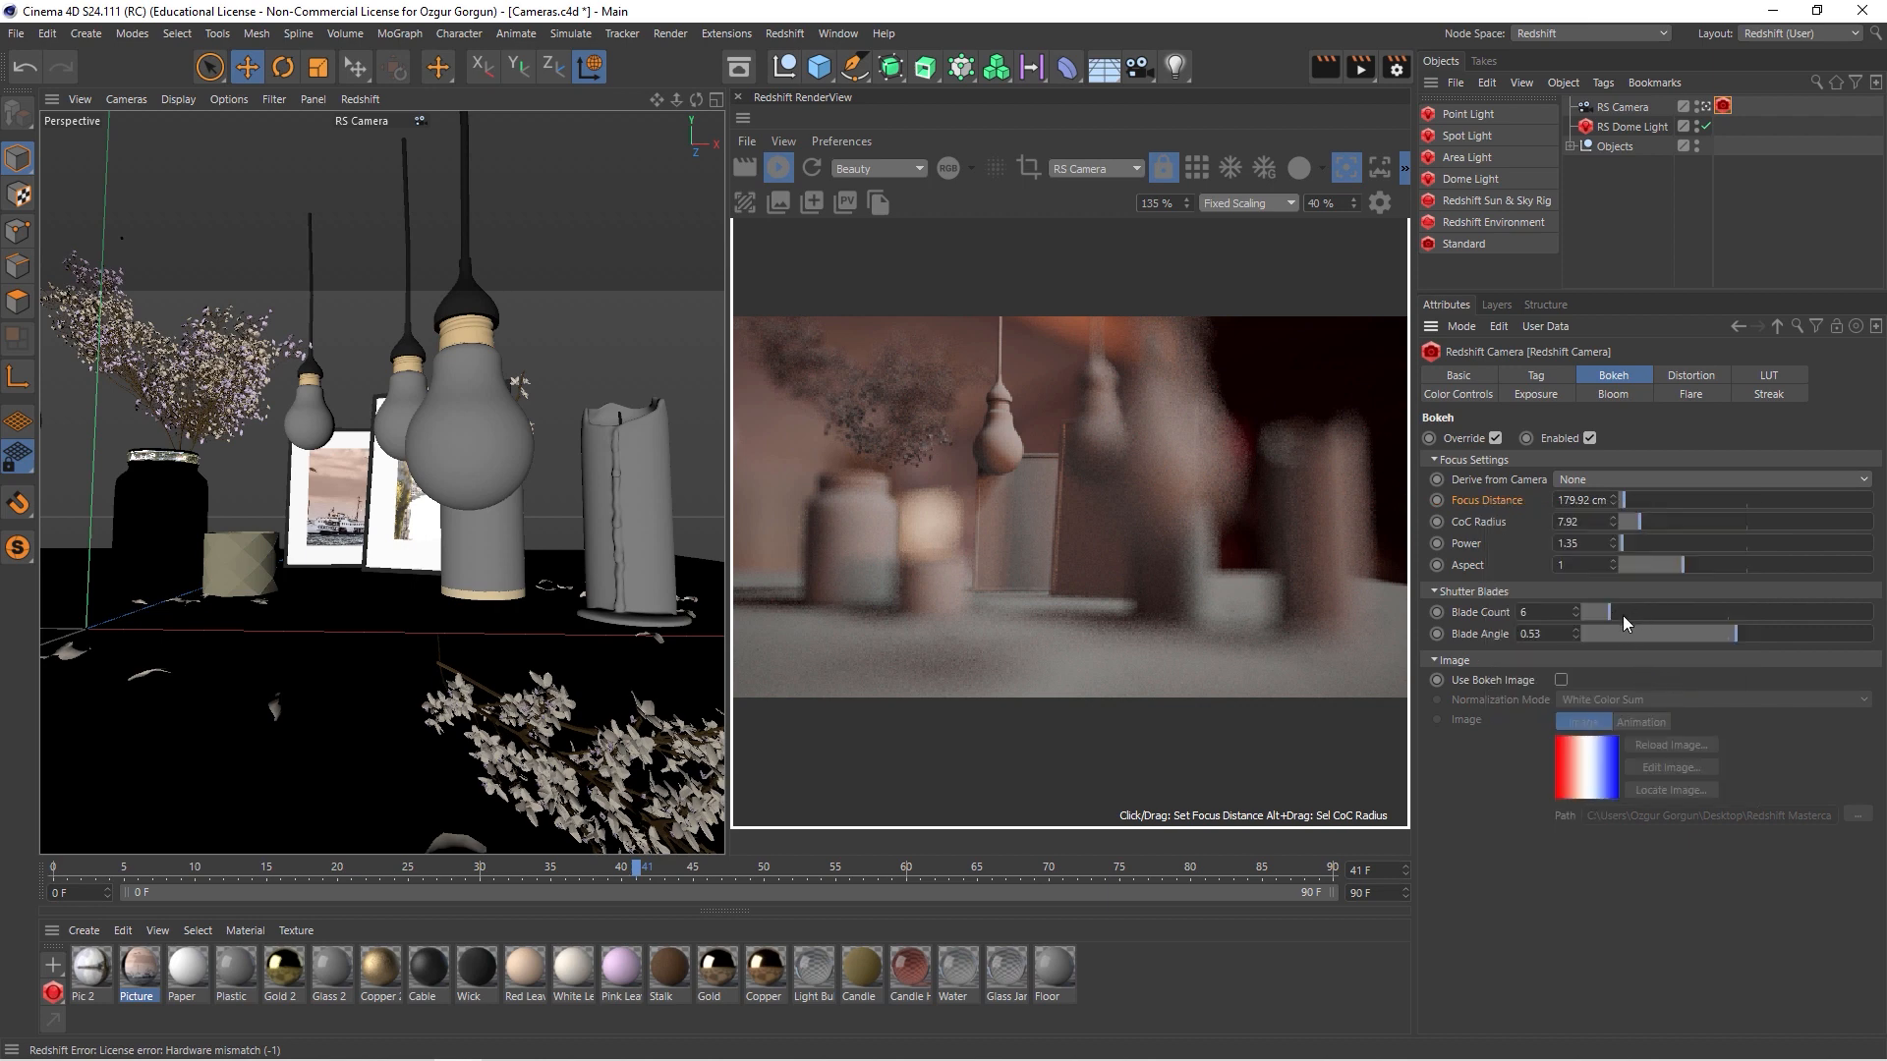
- Sketch a curved camera-path spline through the scene in the Top view with Stroke Smoothing set to 100%
left_click(715, 100)
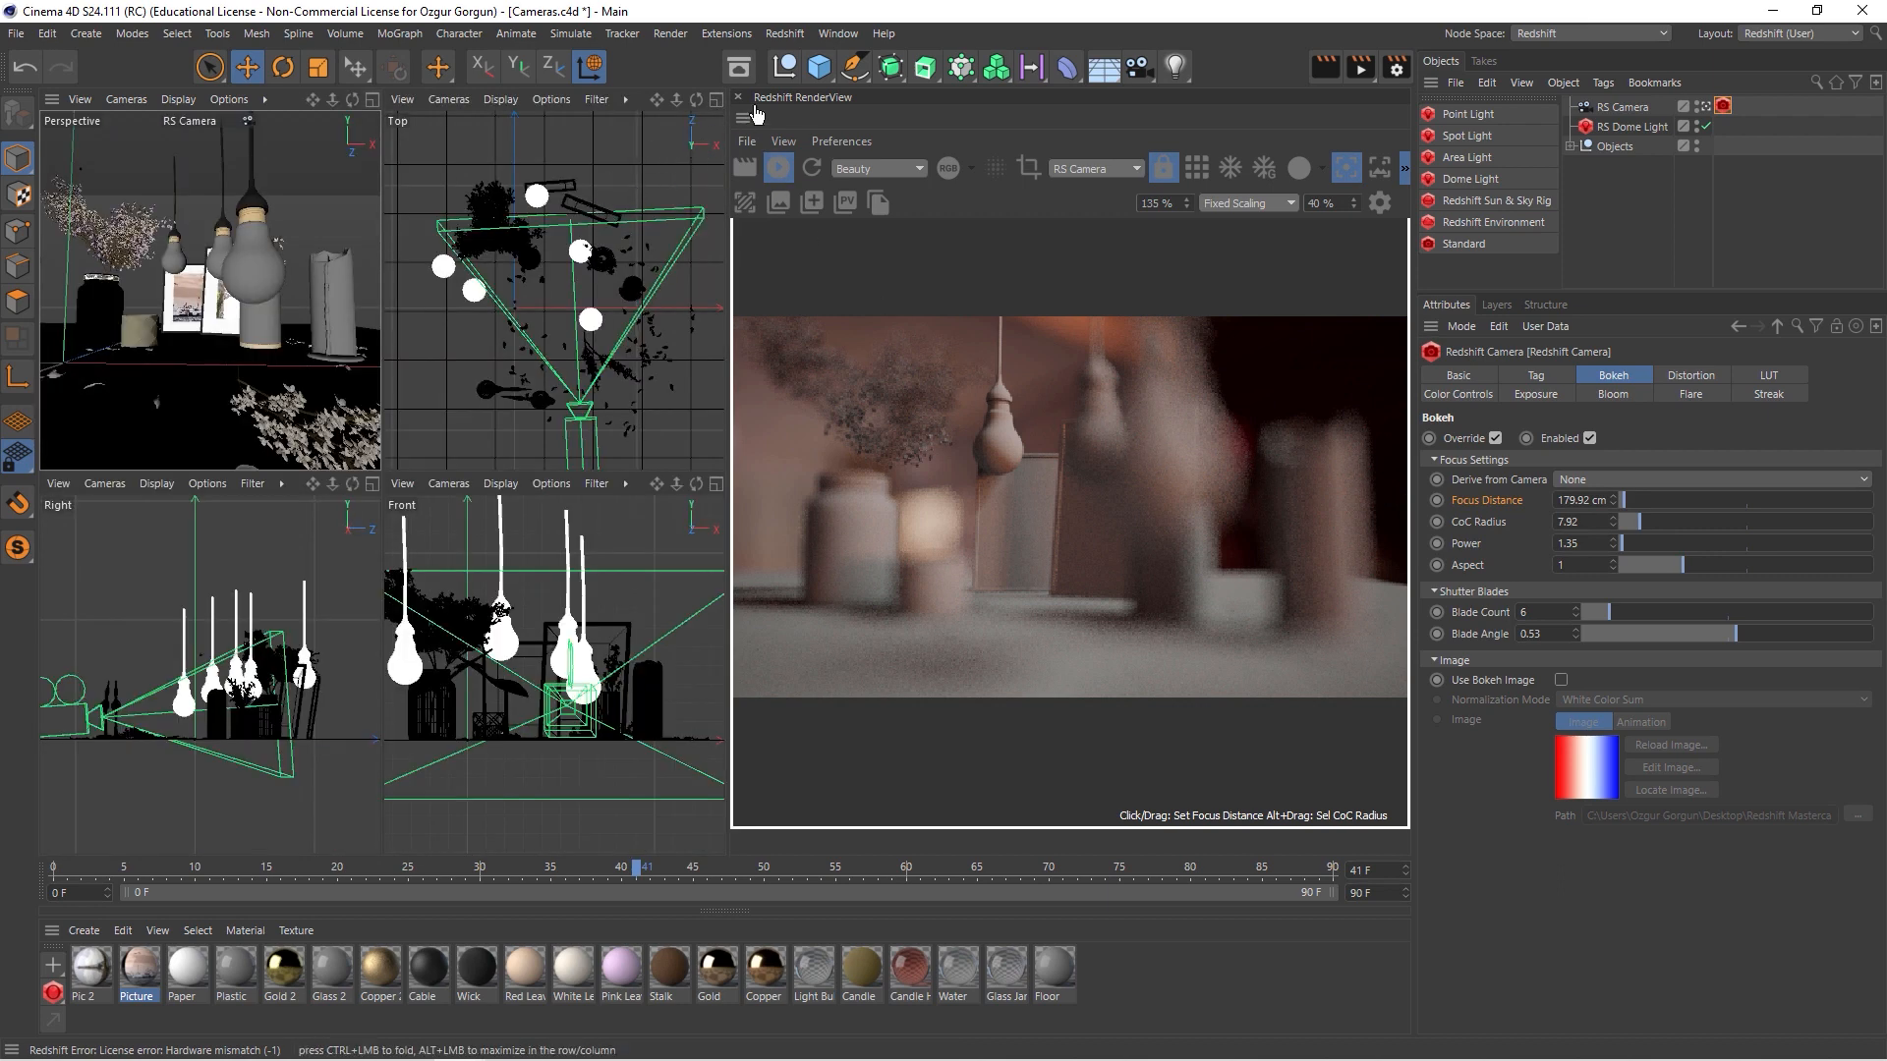
left_click(863, 73)
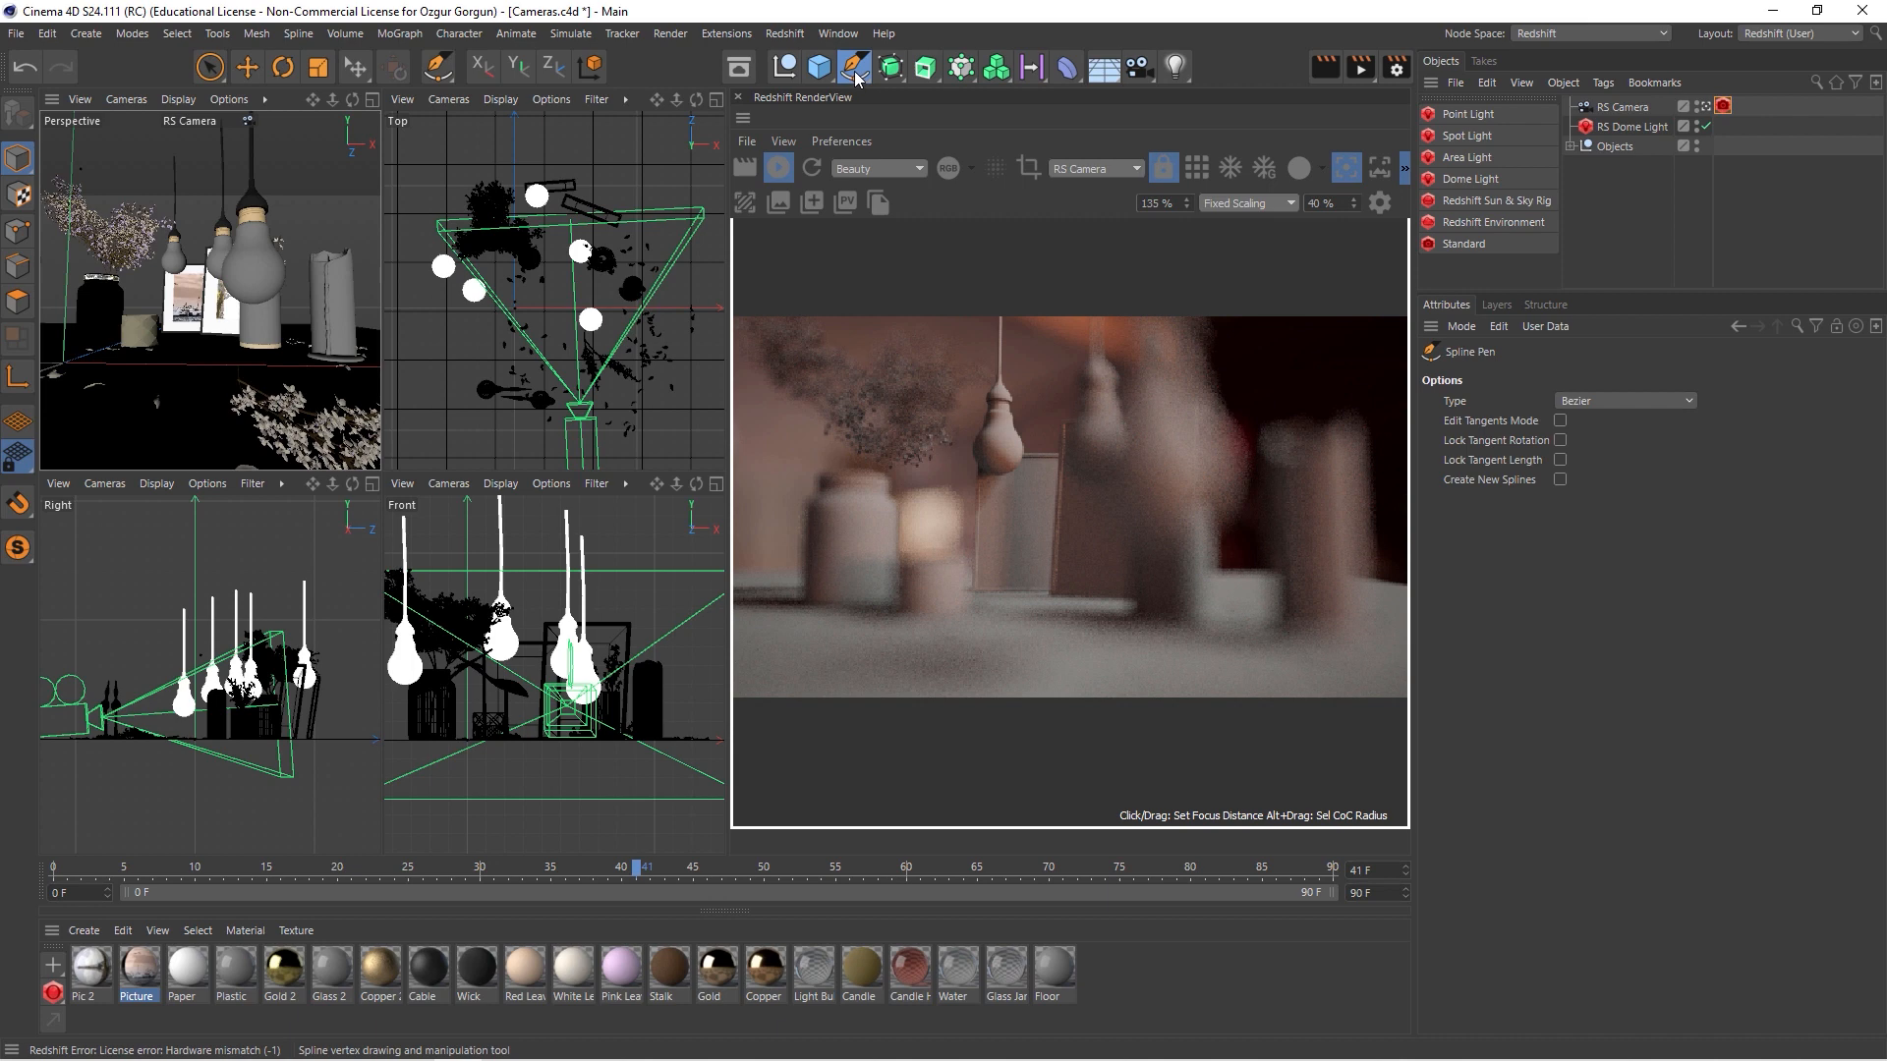
left_click(858, 75)
left_click(919, 129)
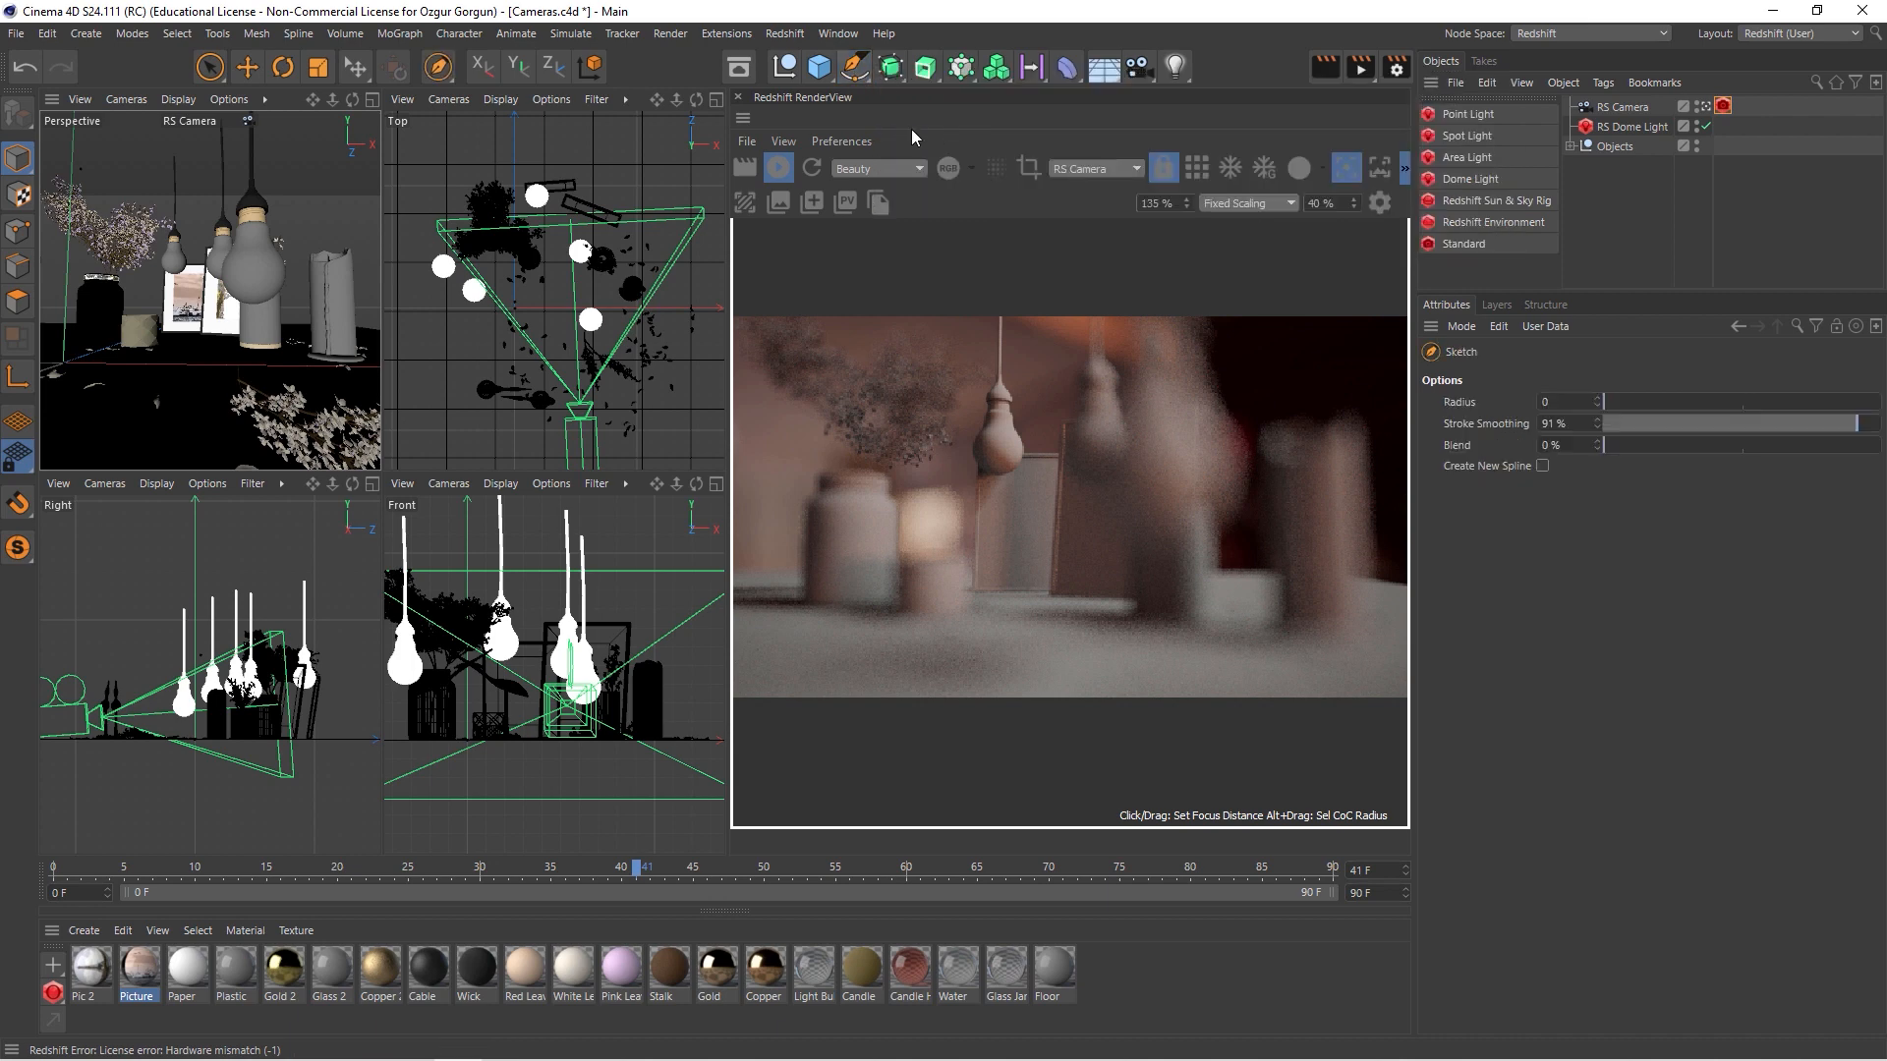
left_click_drag(1813, 420, 1883, 434)
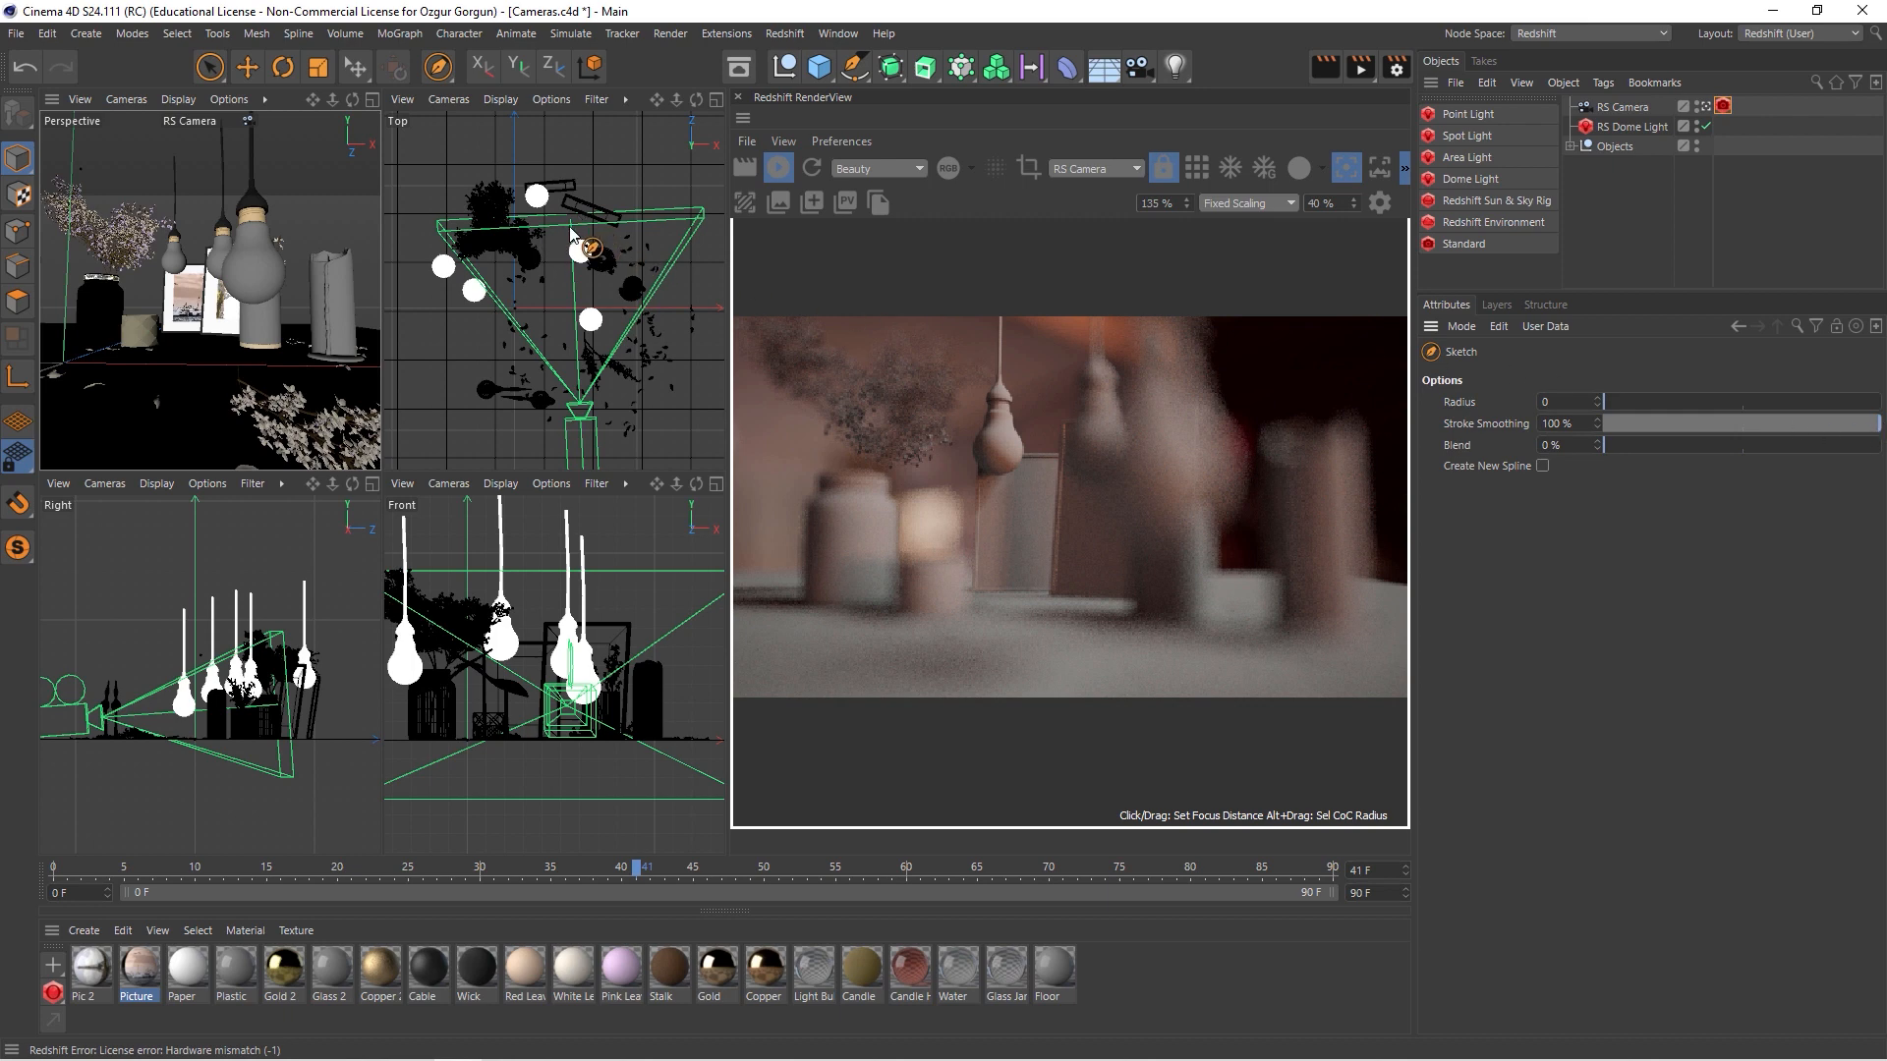
mouse_move(563, 229)
left_mouse_down()
mouse_move(540, 242)
mouse_move(605, 288)
mouse_move(609, 349)
mouse_move(543, 432)
mouse_move(494, 447)
left_mouse_up()
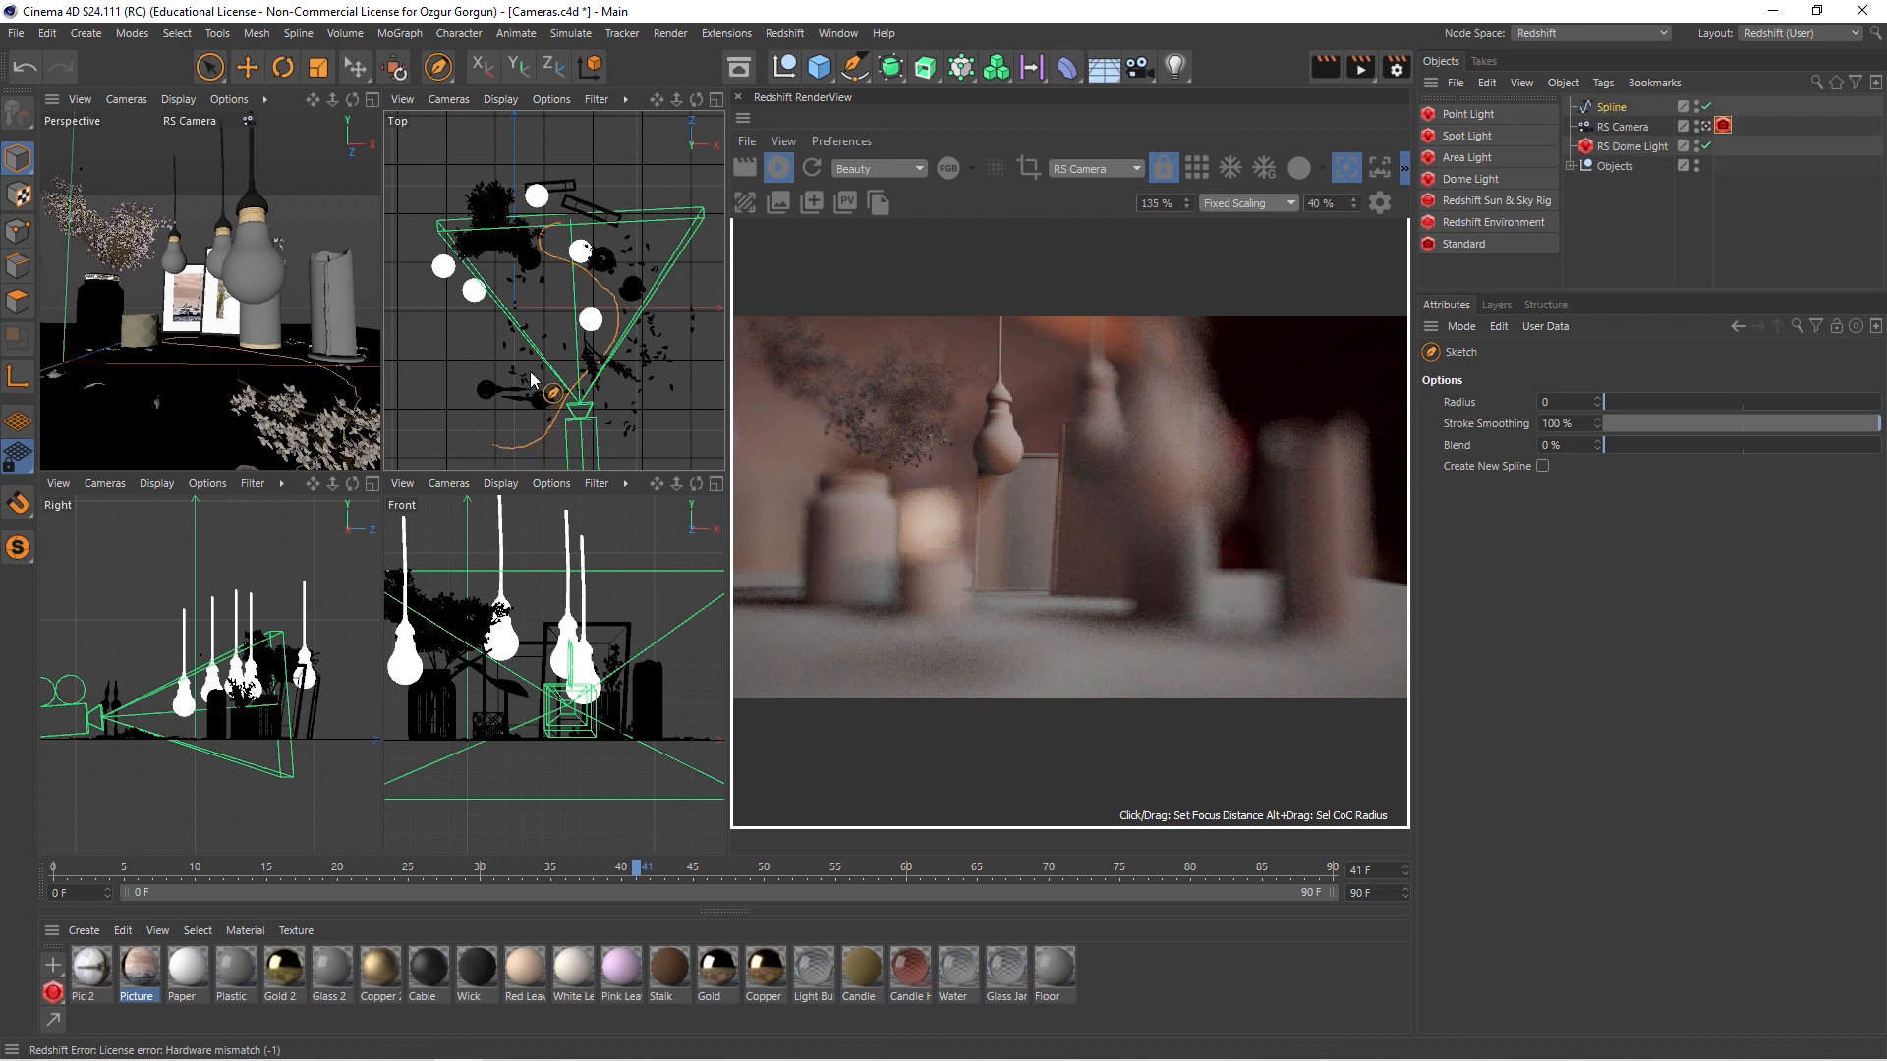
- Smooth the sketched path with Spline Smooth and raise the spline above the floor in the Front view
left_click_drag(855, 78, 932, 167)
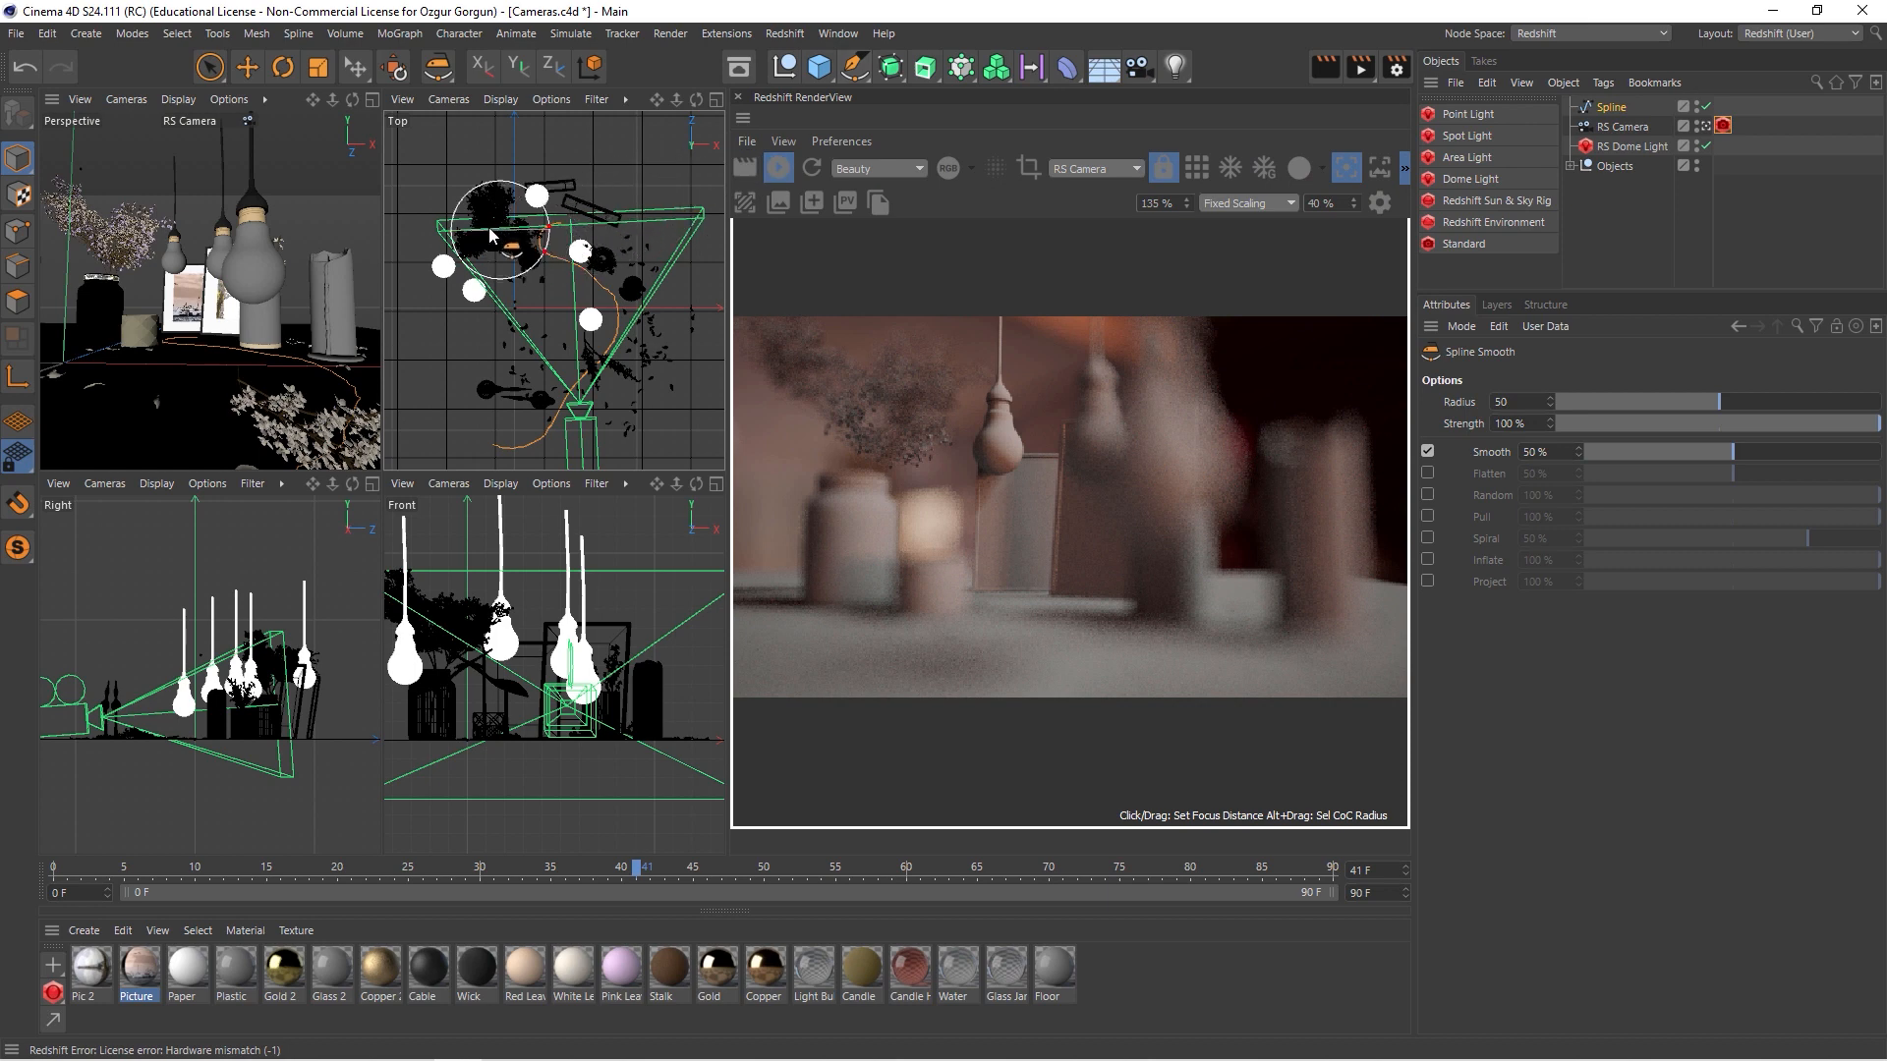
mouse_move(605, 214)
left_mouse_down()
mouse_move(581, 244)
mouse_move(634, 314)
mouse_move(581, 429)
mouse_move(535, 473)
mouse_move(455, 473)
mouse_move(435, 390)
left_mouse_up()
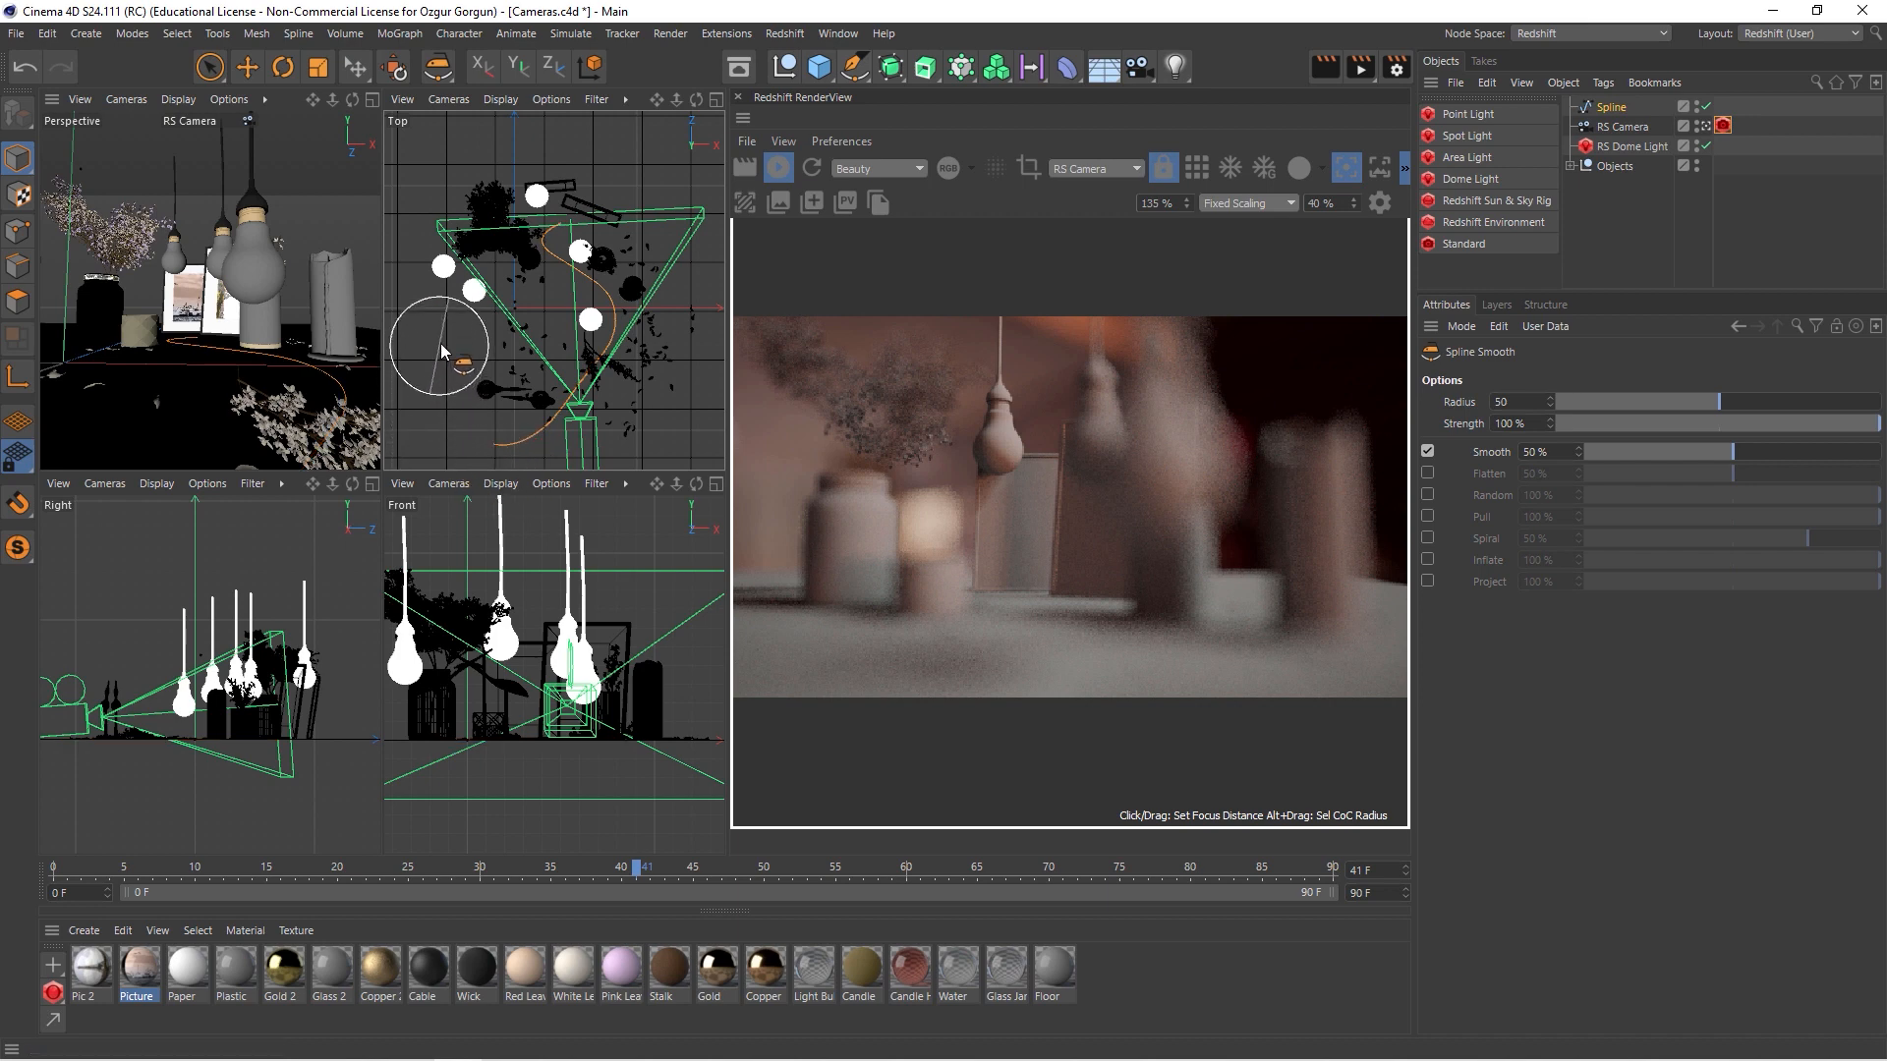
left_click(1611, 109)
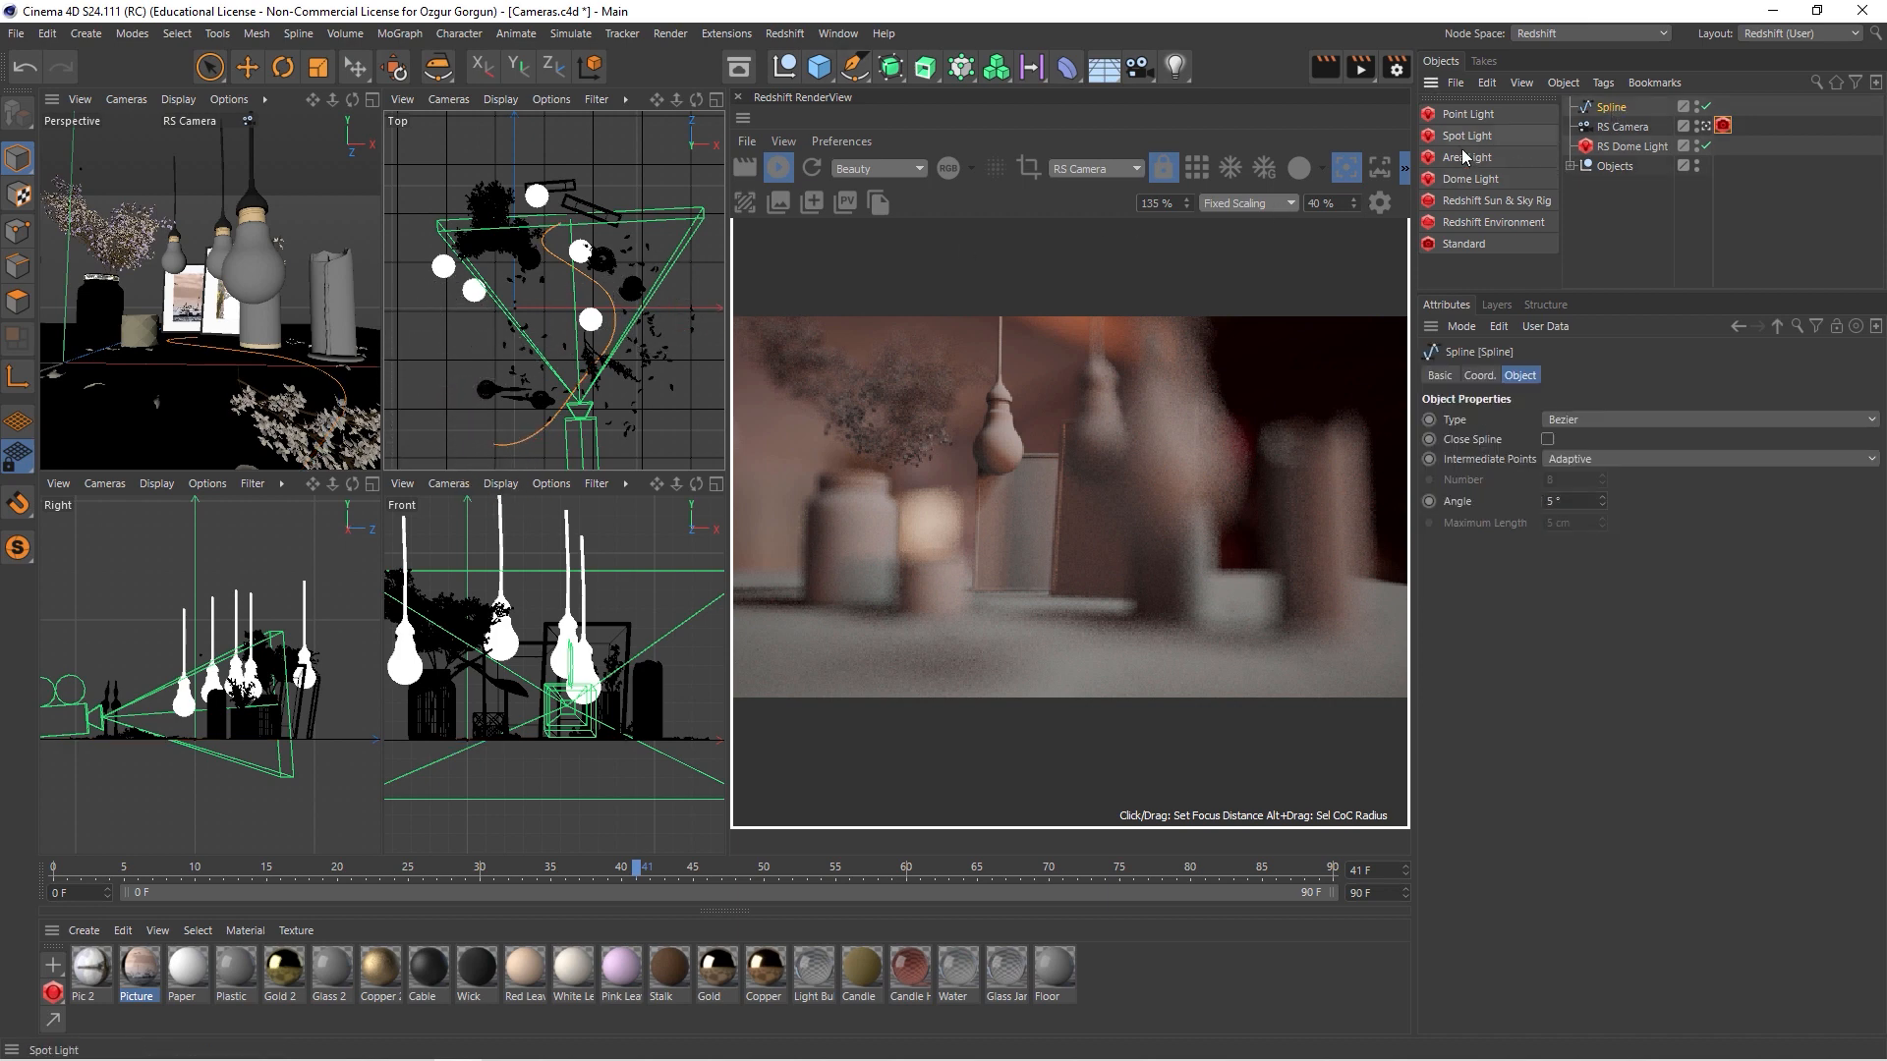
left_click(246, 66)
left_click_drag(472, 708, 480, 656)
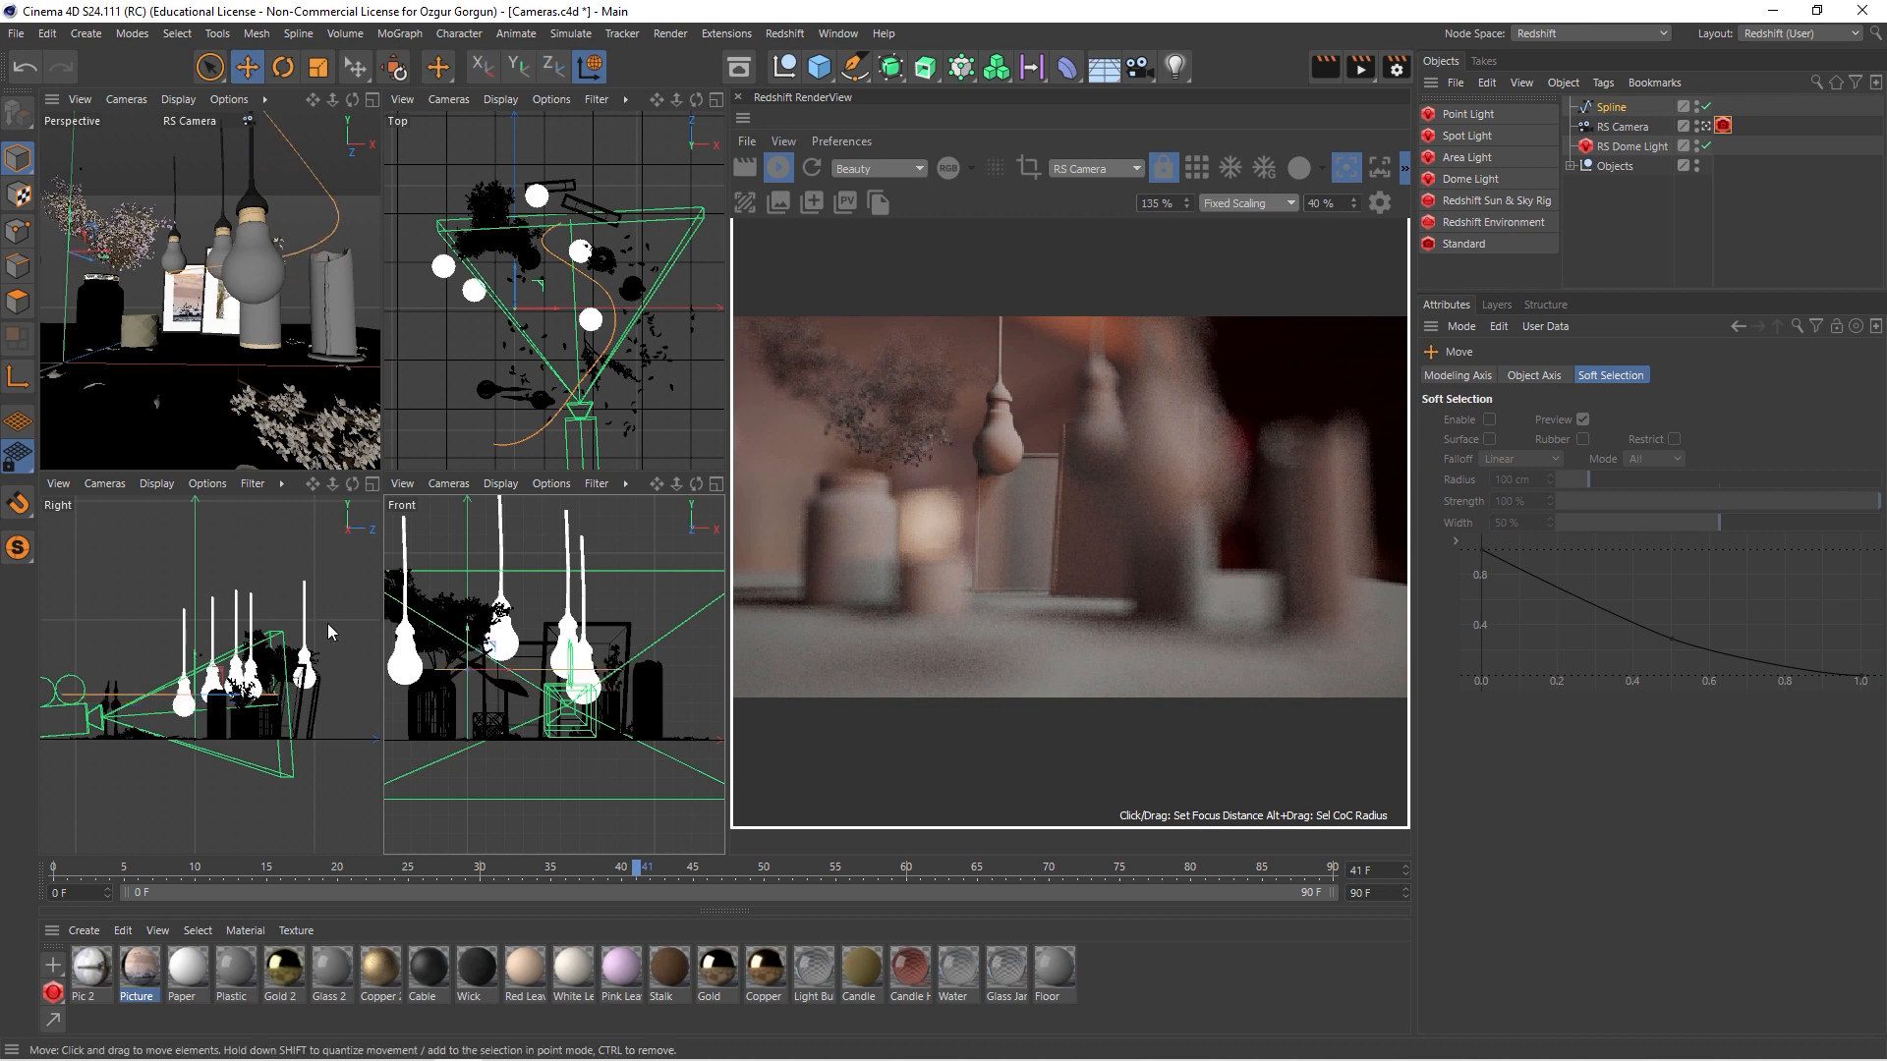
- Add an Align to Spline tag to RS Camera with Spline as its path, and add a Target tag
right_click(1626, 134)
mouse_move(1626, 133)
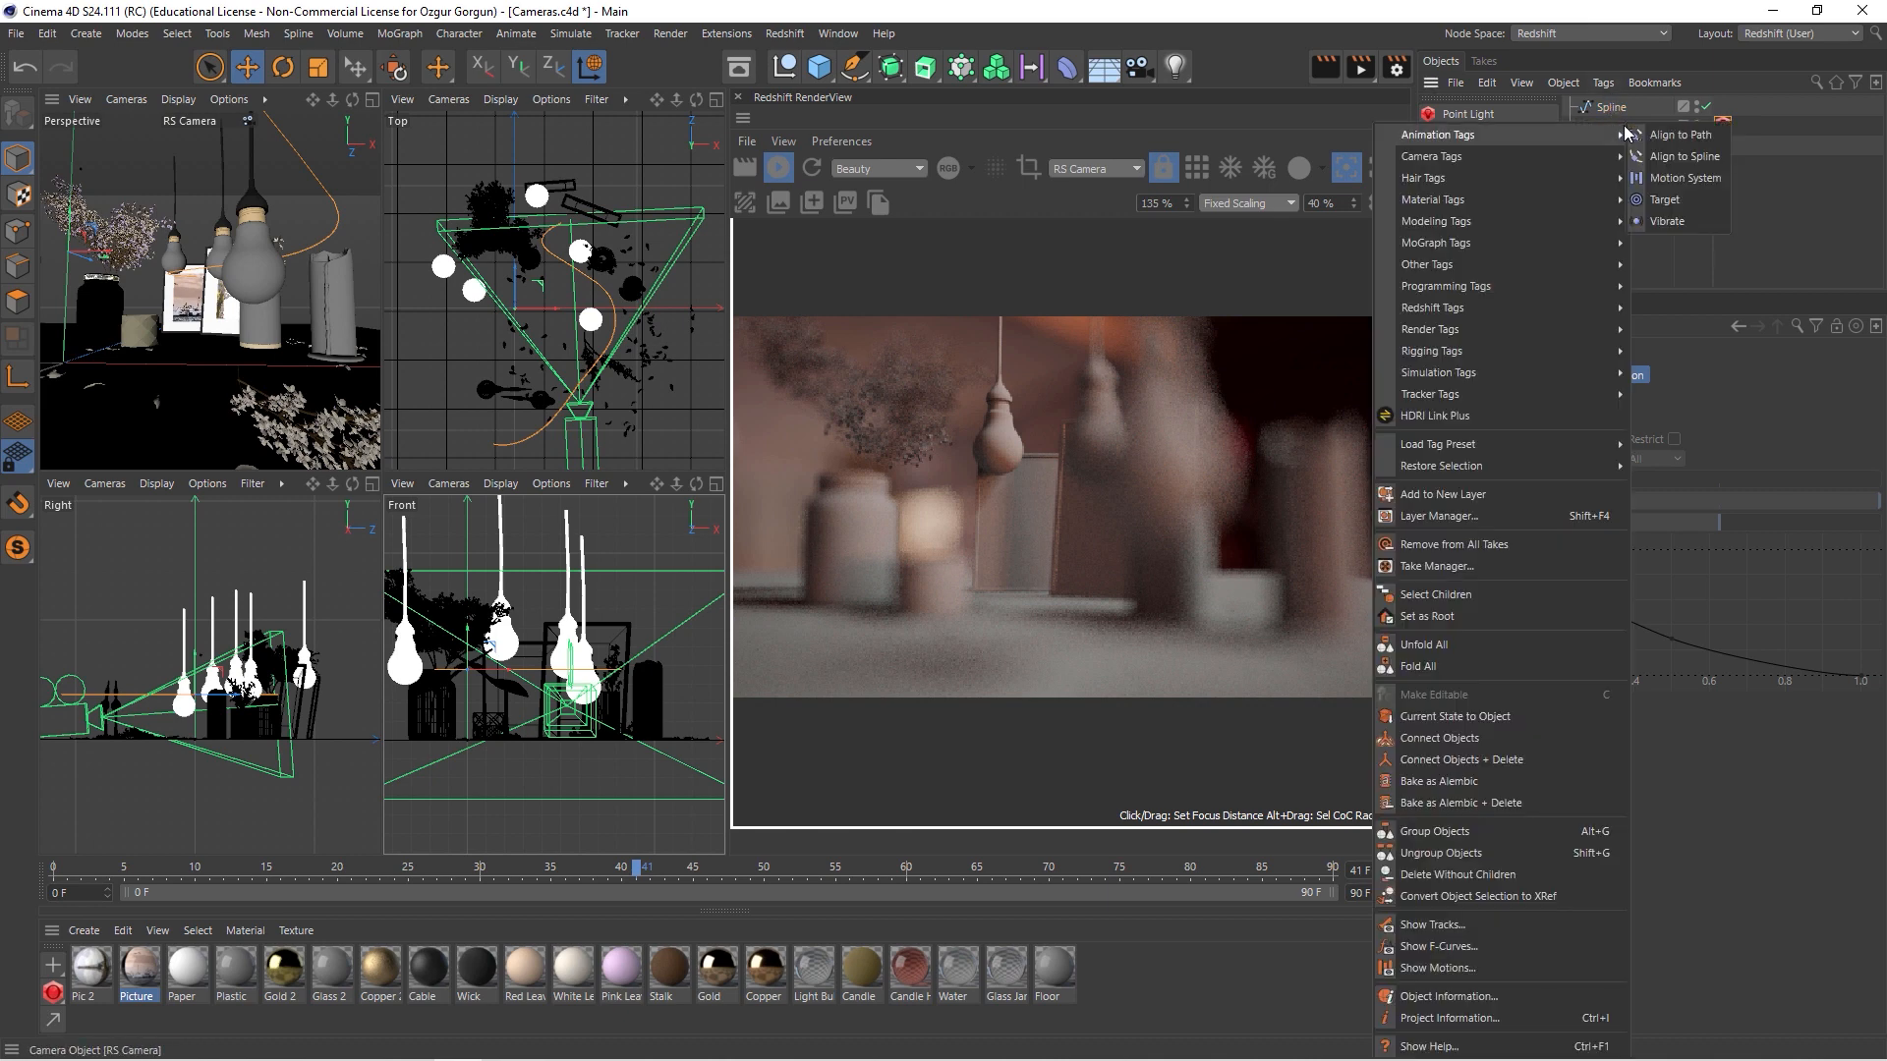
left_click(1683, 156)
left_click_drag(1616, 111, 1544, 423)
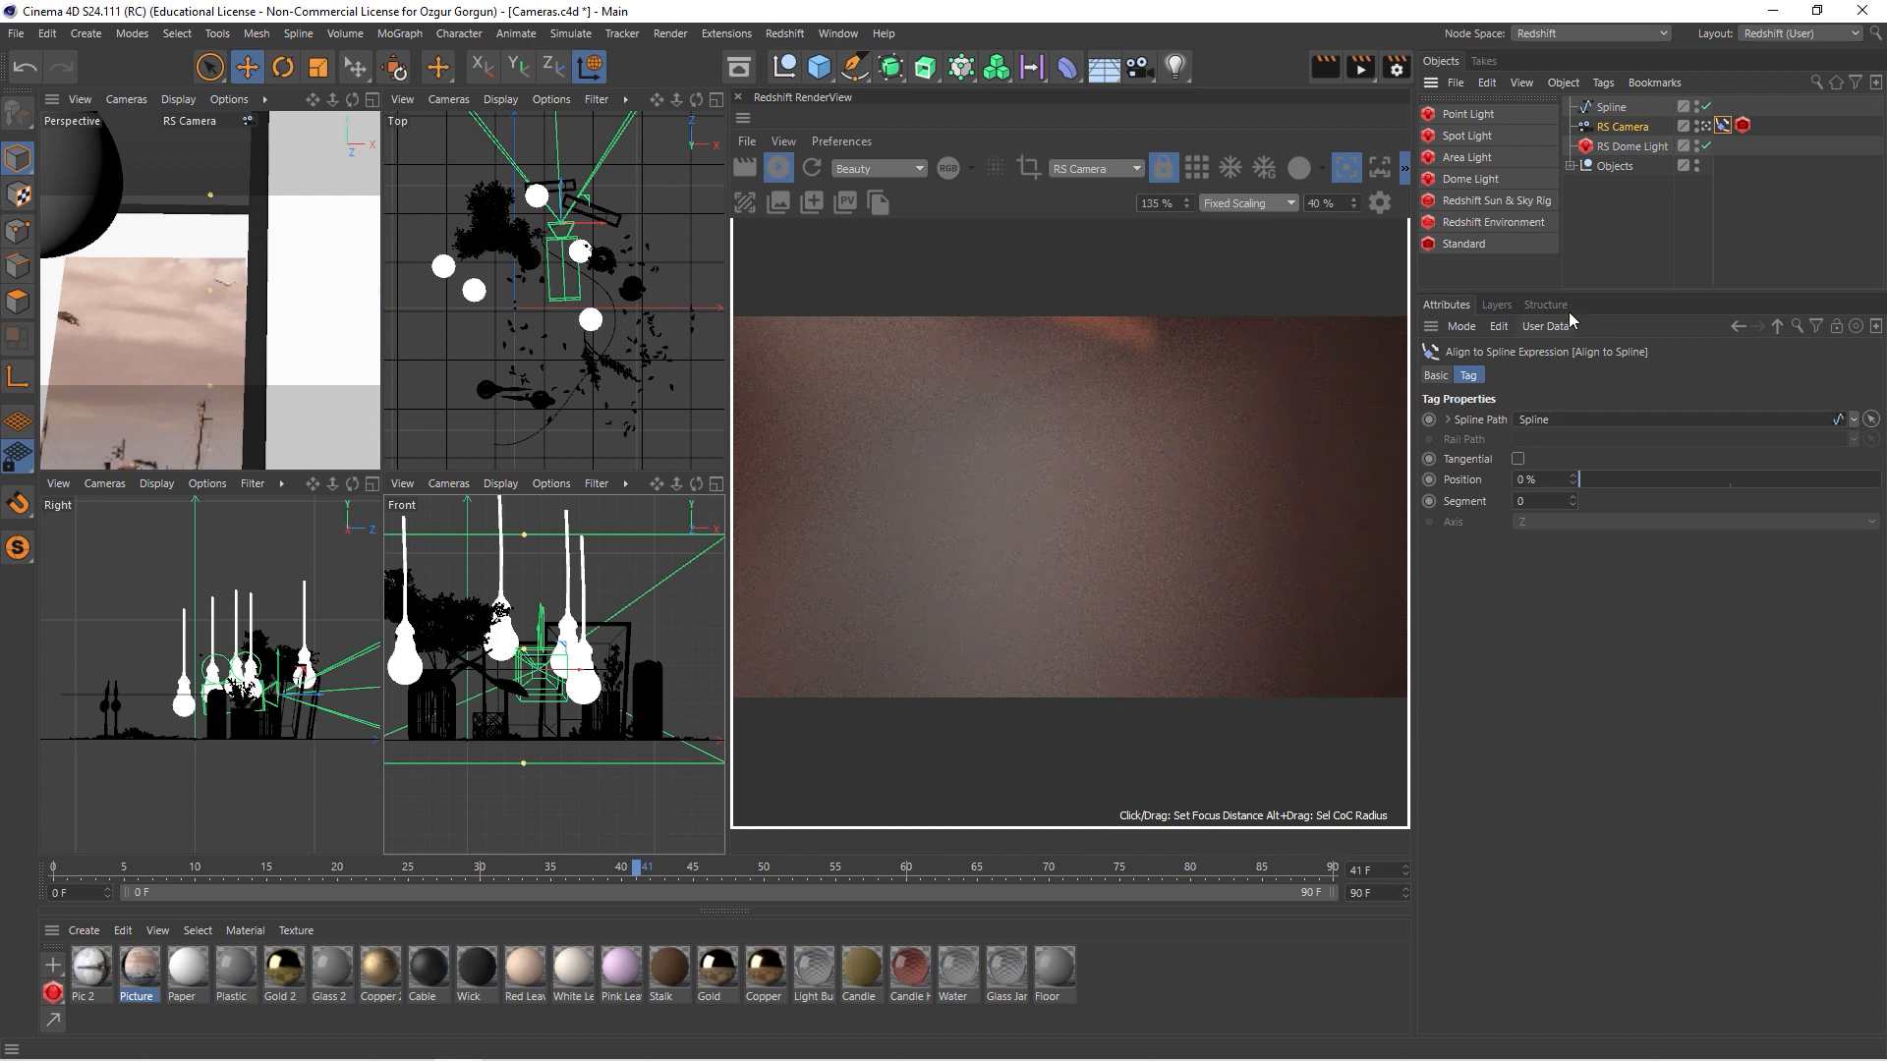
right_click(1615, 133)
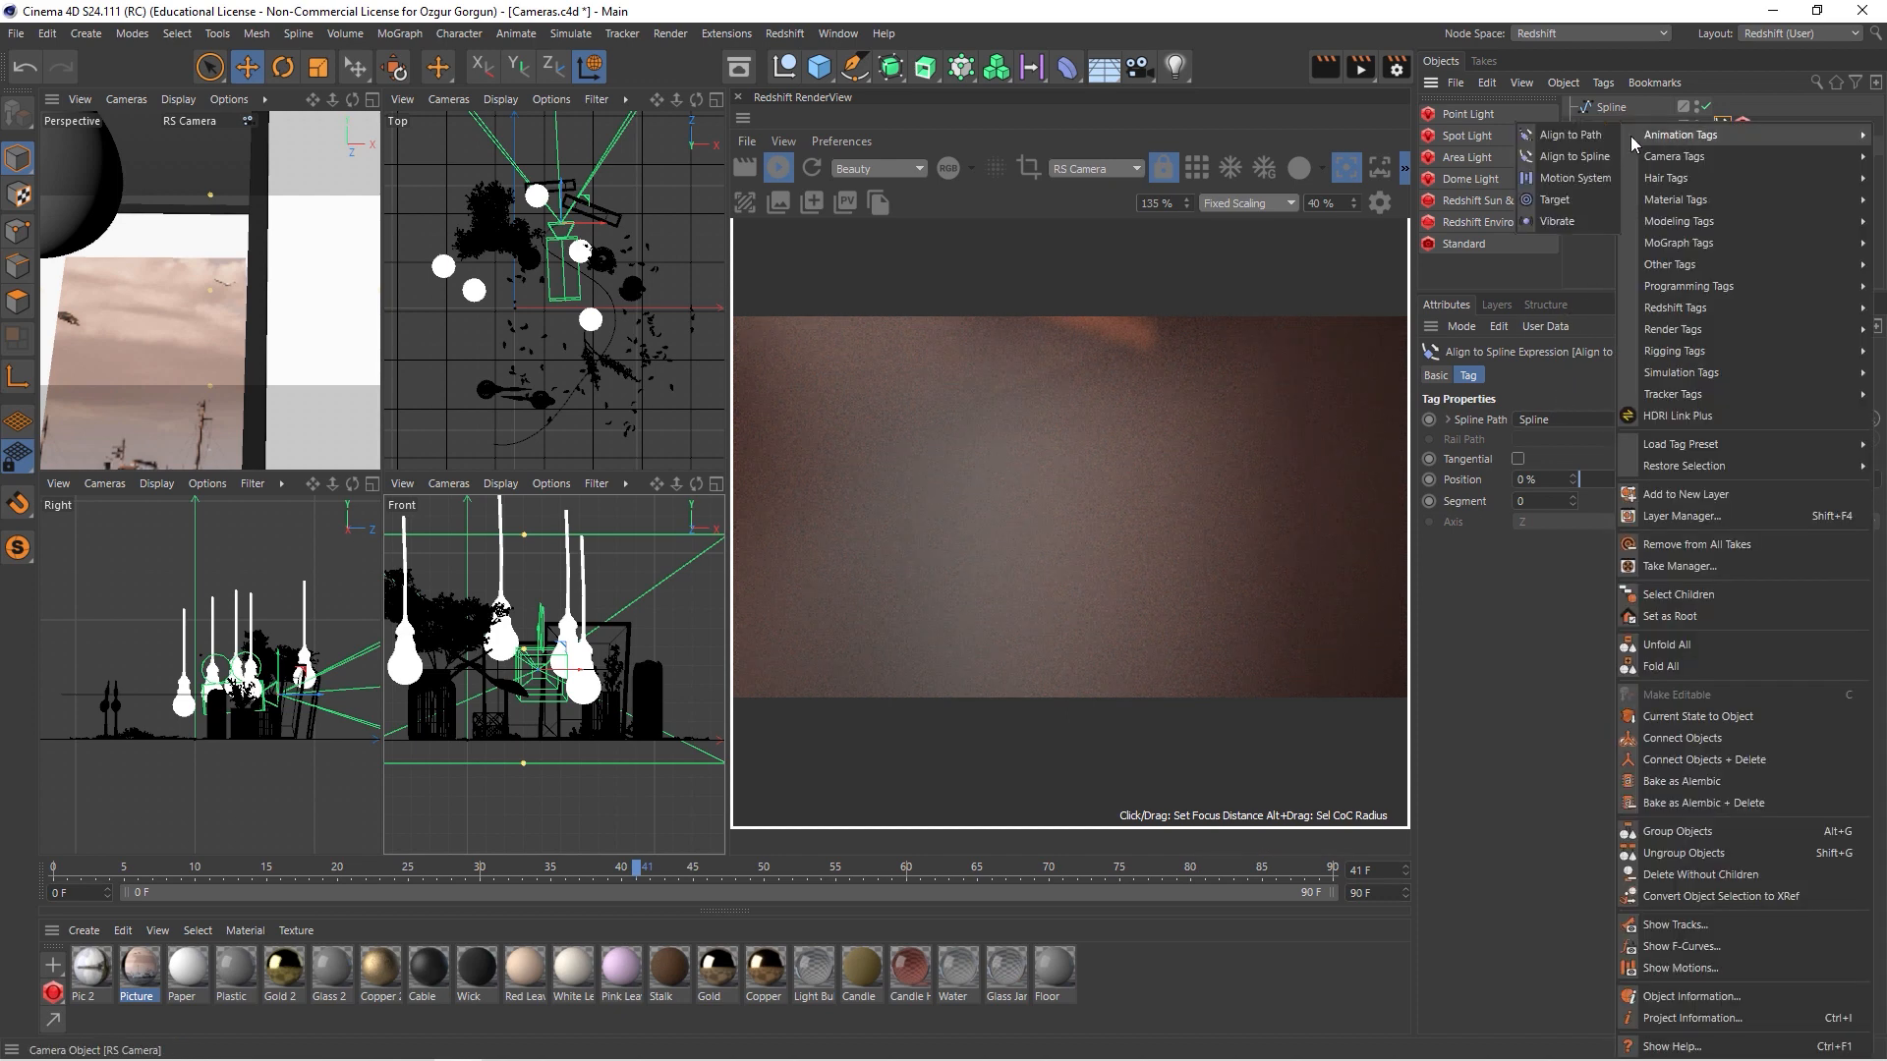
left_click(1570, 205)
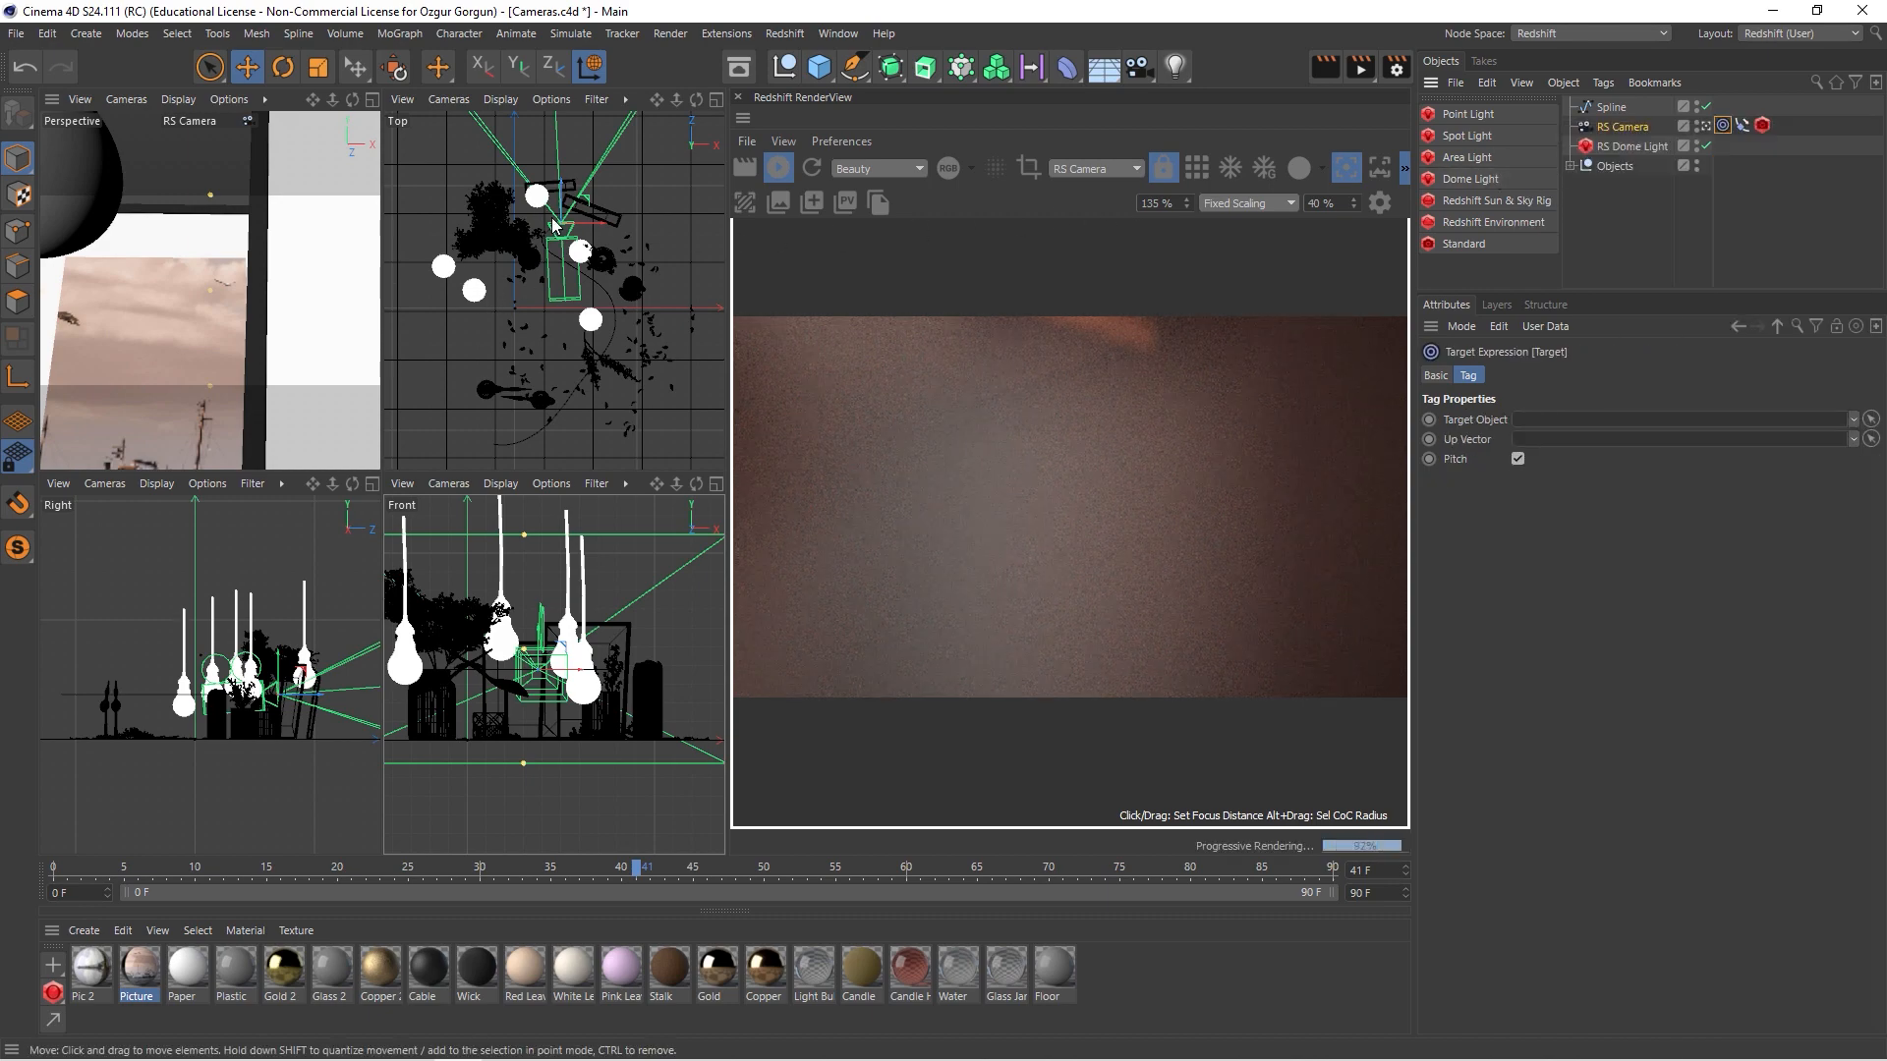
- Create a null and position it at the picture frame using the Top, Front and Right views
left_click(786, 66)
left_click_drag(627, 197, 639, 168)
left_click_drag(526, 706, 522, 652)
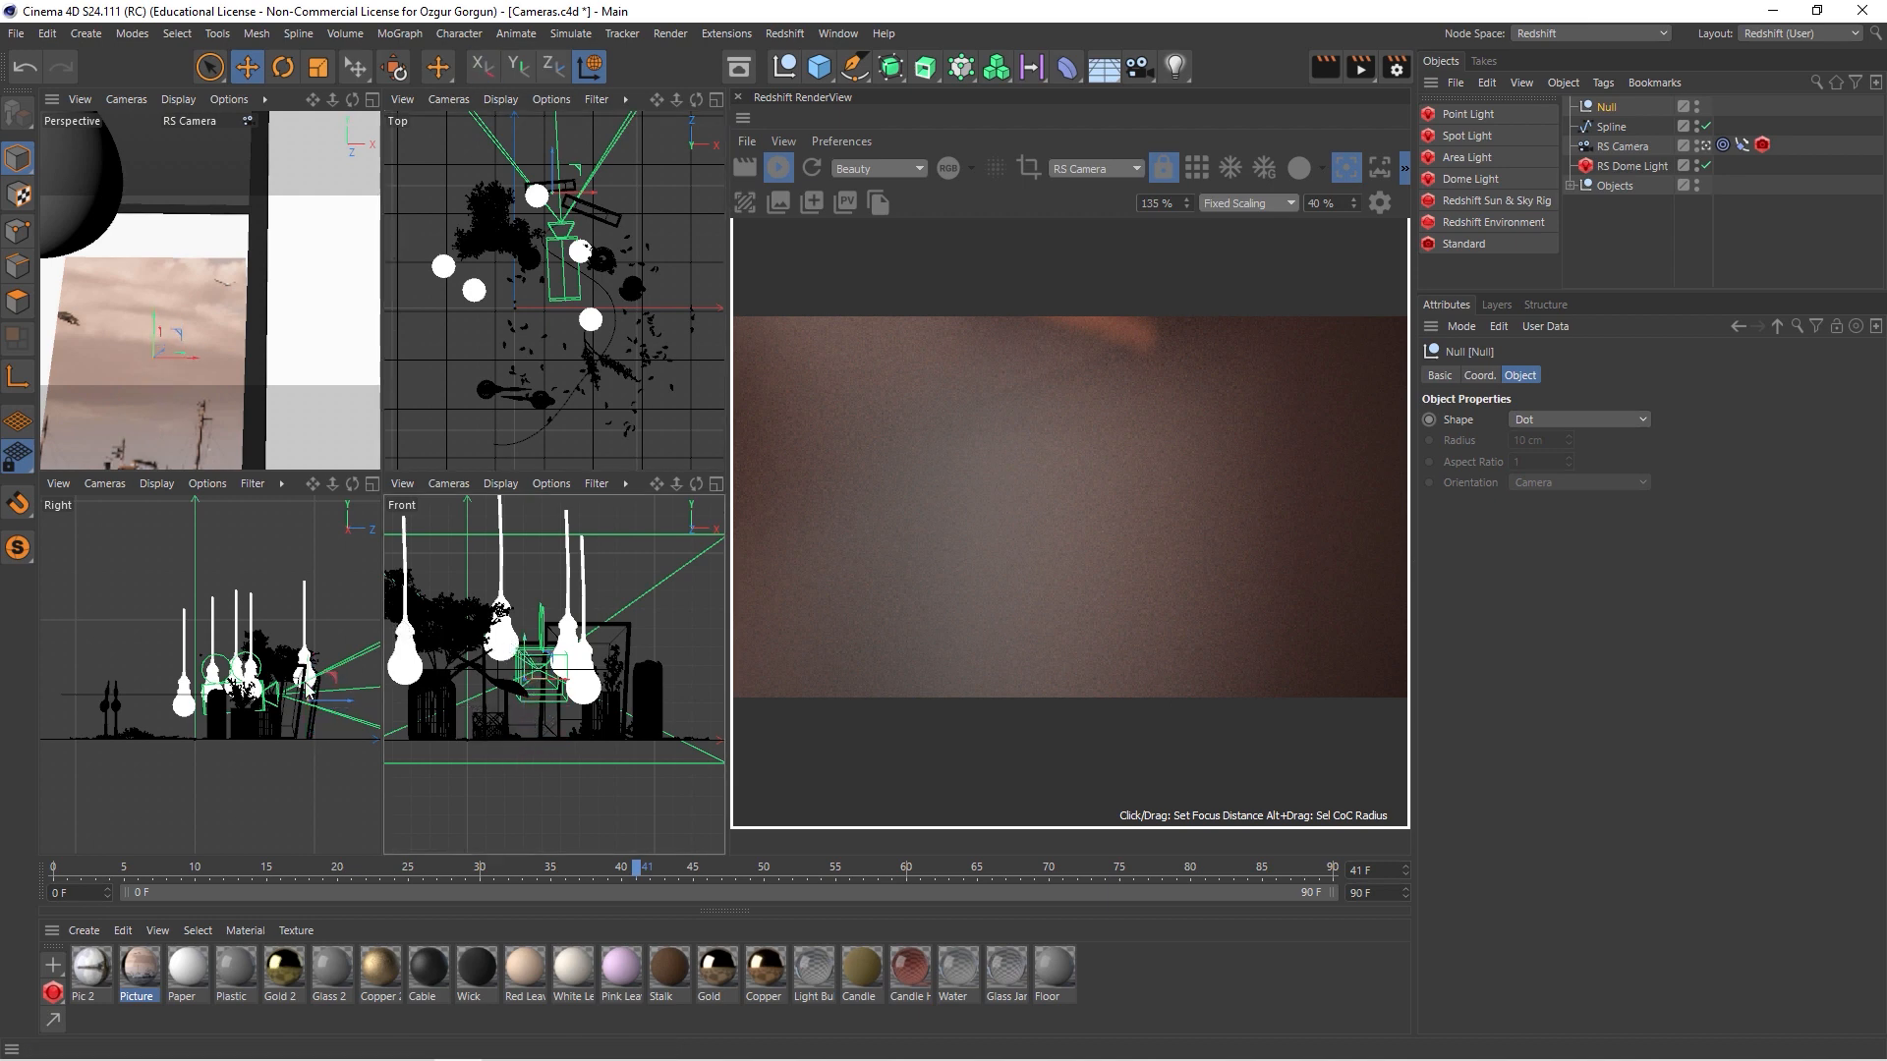
scroll(299, 705, "up", 1)
scroll(298, 702, "up", 5)
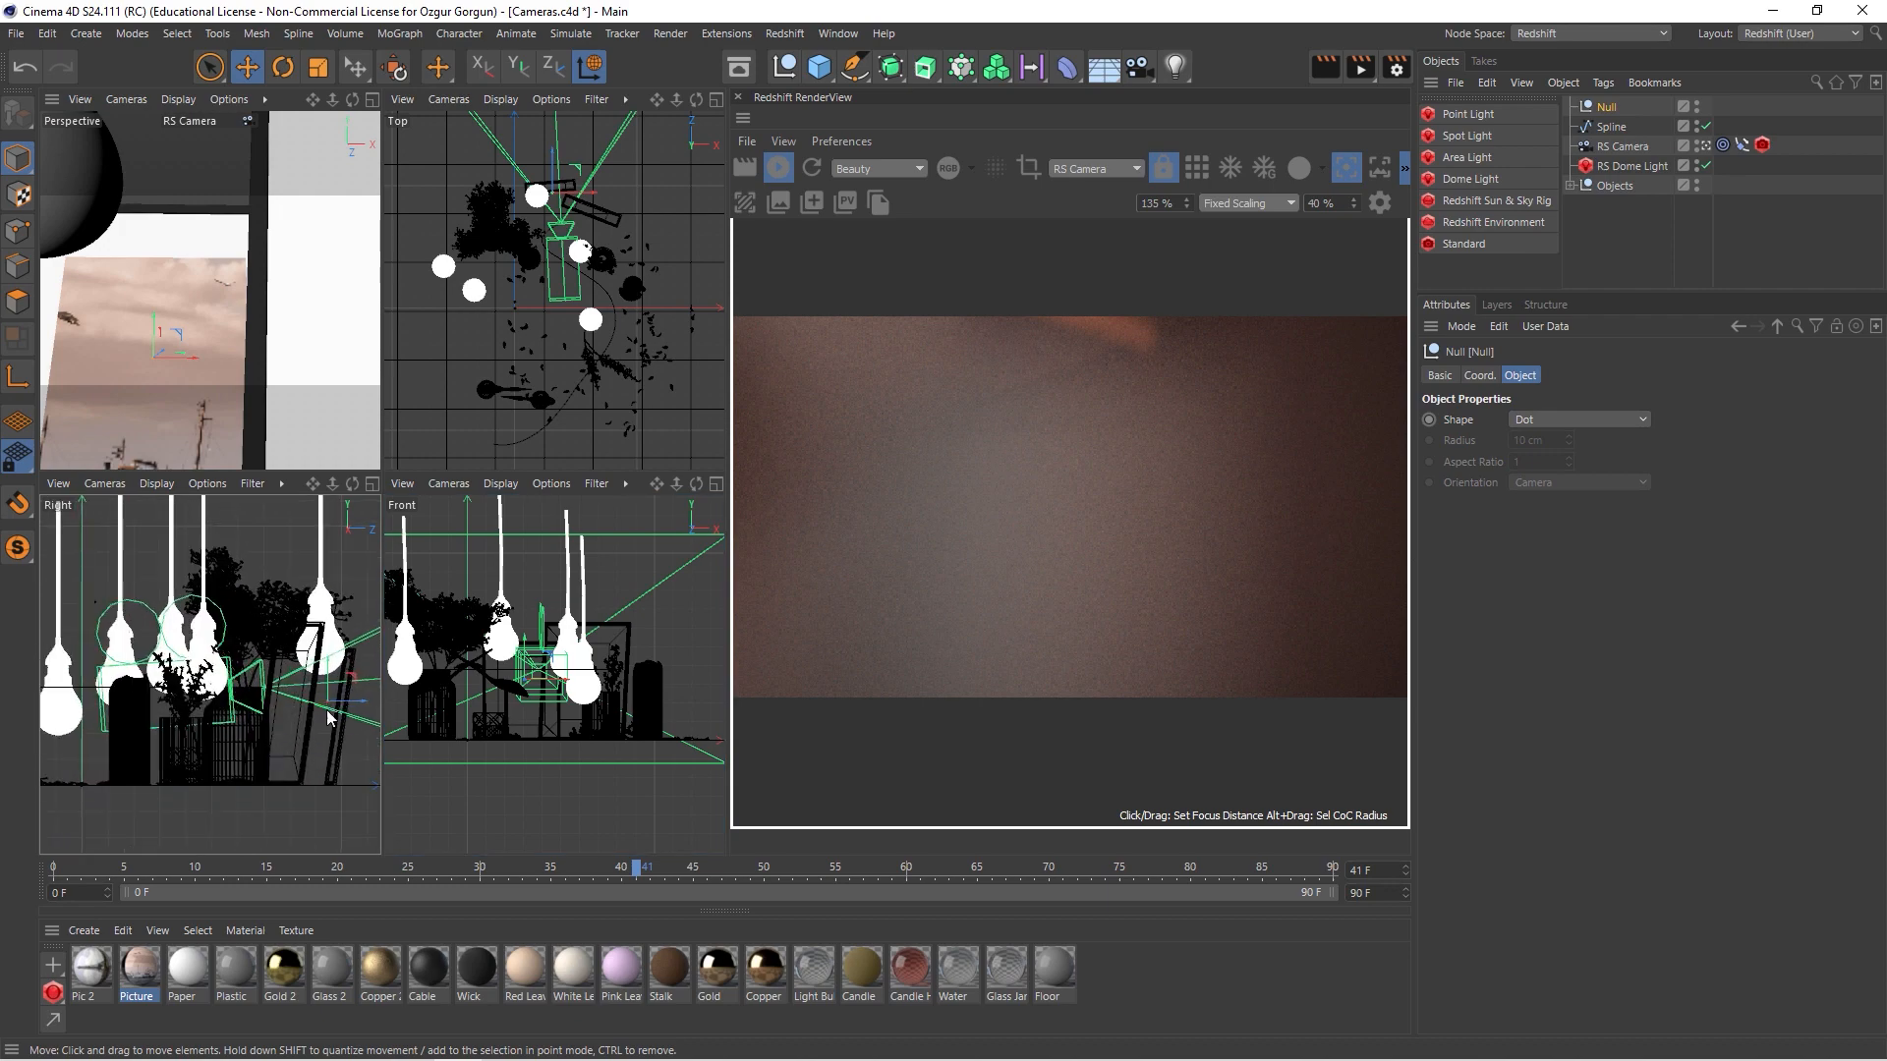
scroll(270, 707, "up", 4)
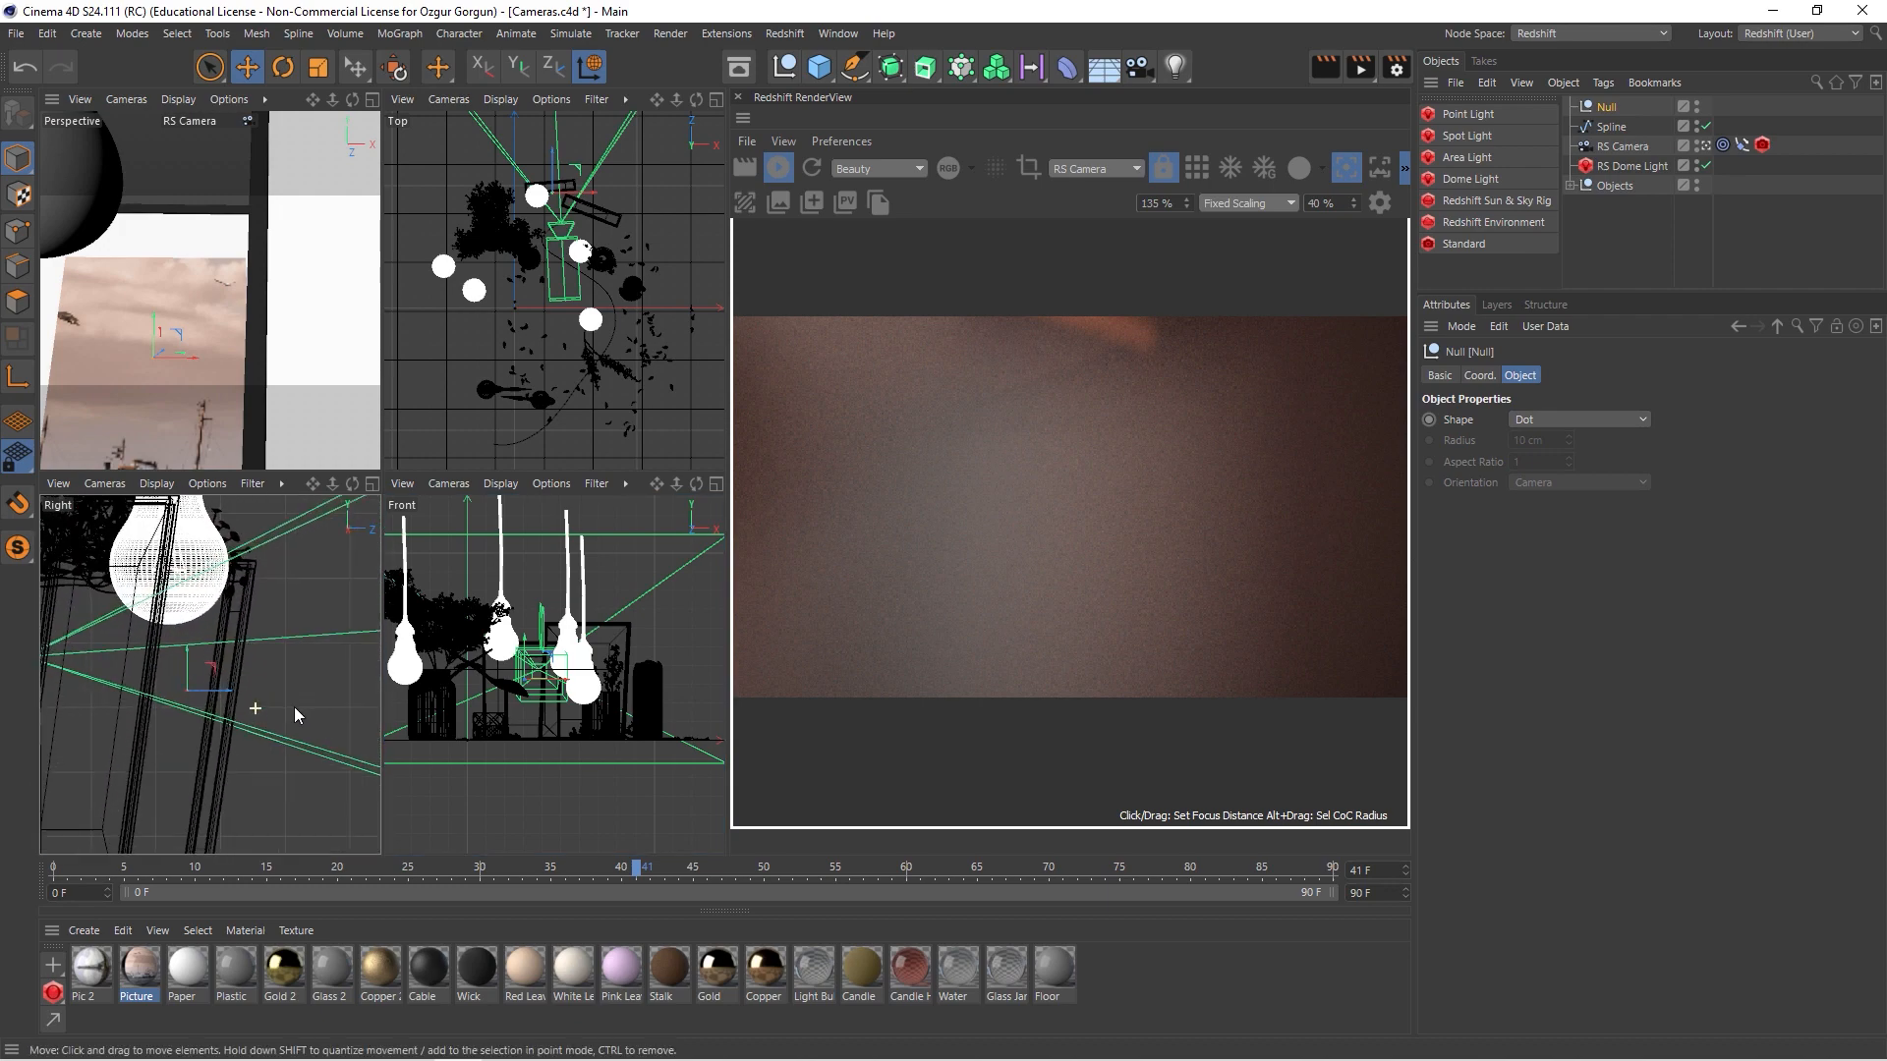
left_click_drag(222, 694, 255, 692)
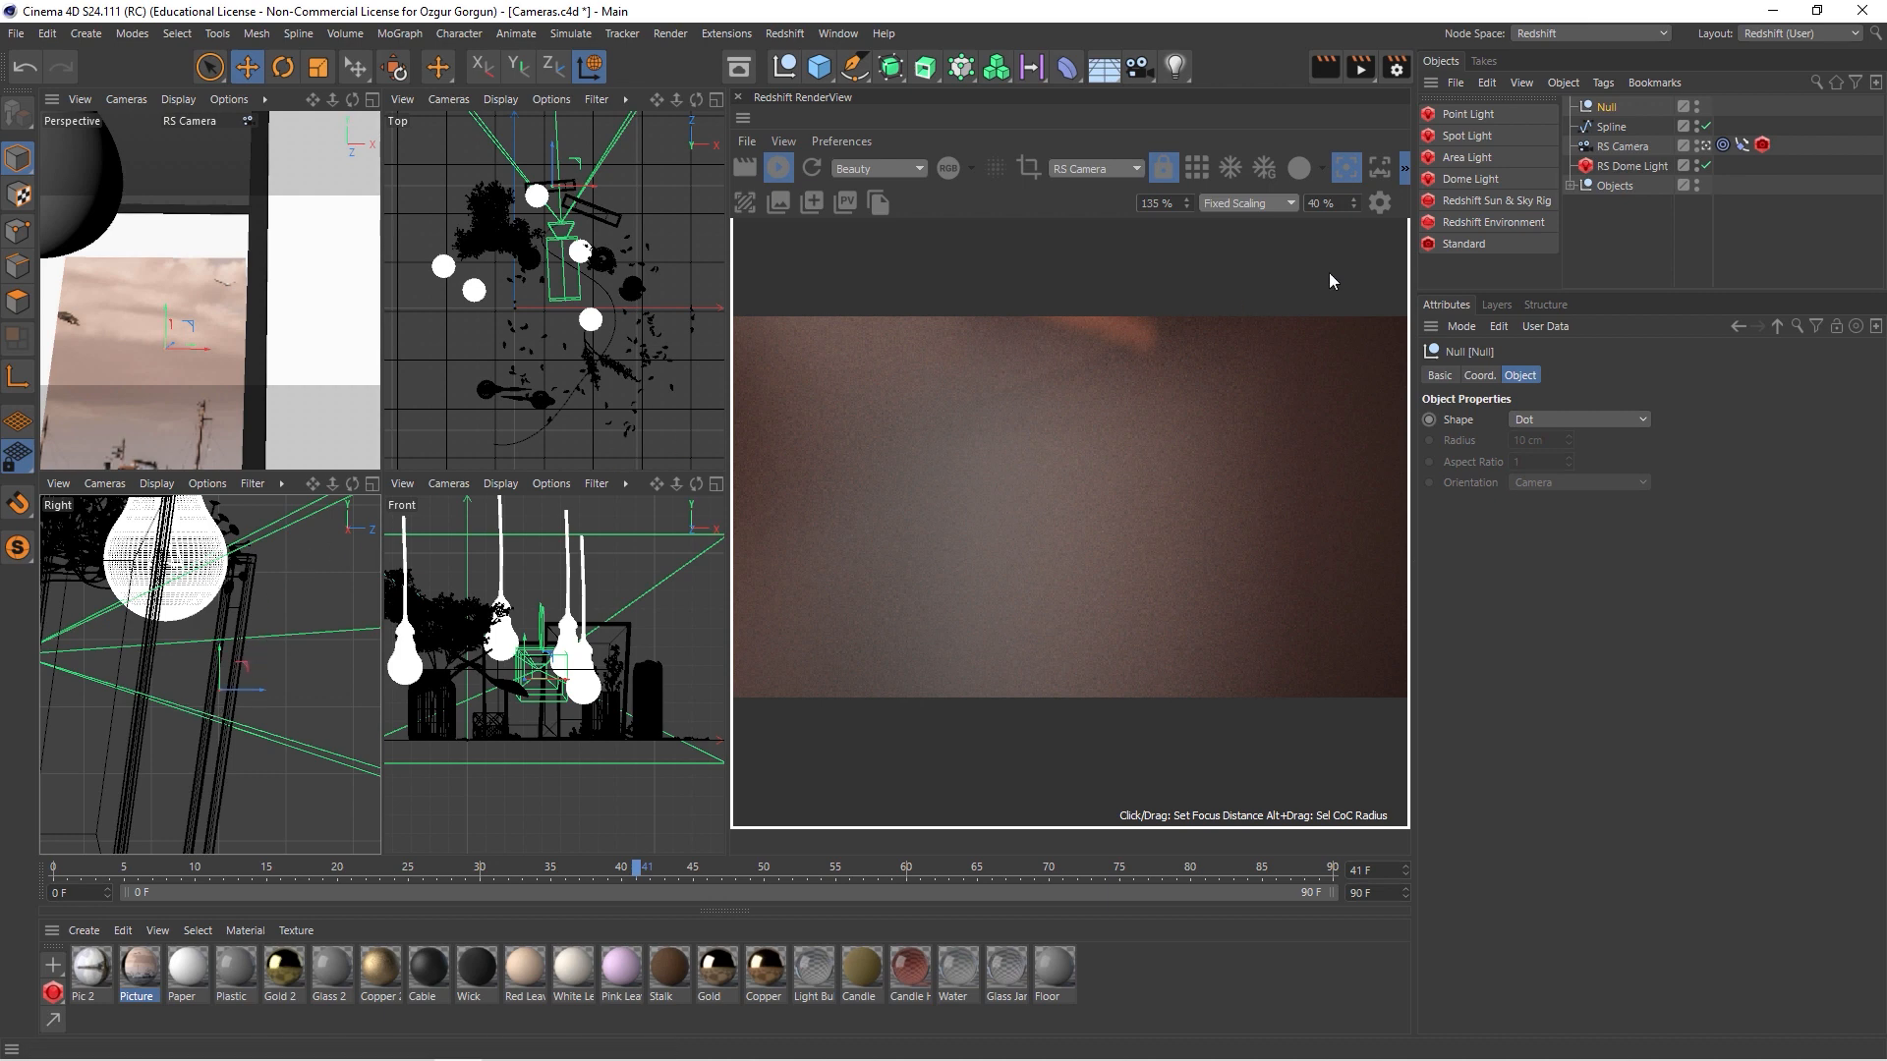
- Assign the null as the Target tag's target object and as RS Camera's Focus Object
left_click(1723, 146)
left_click_drag(1608, 108, 1556, 421)
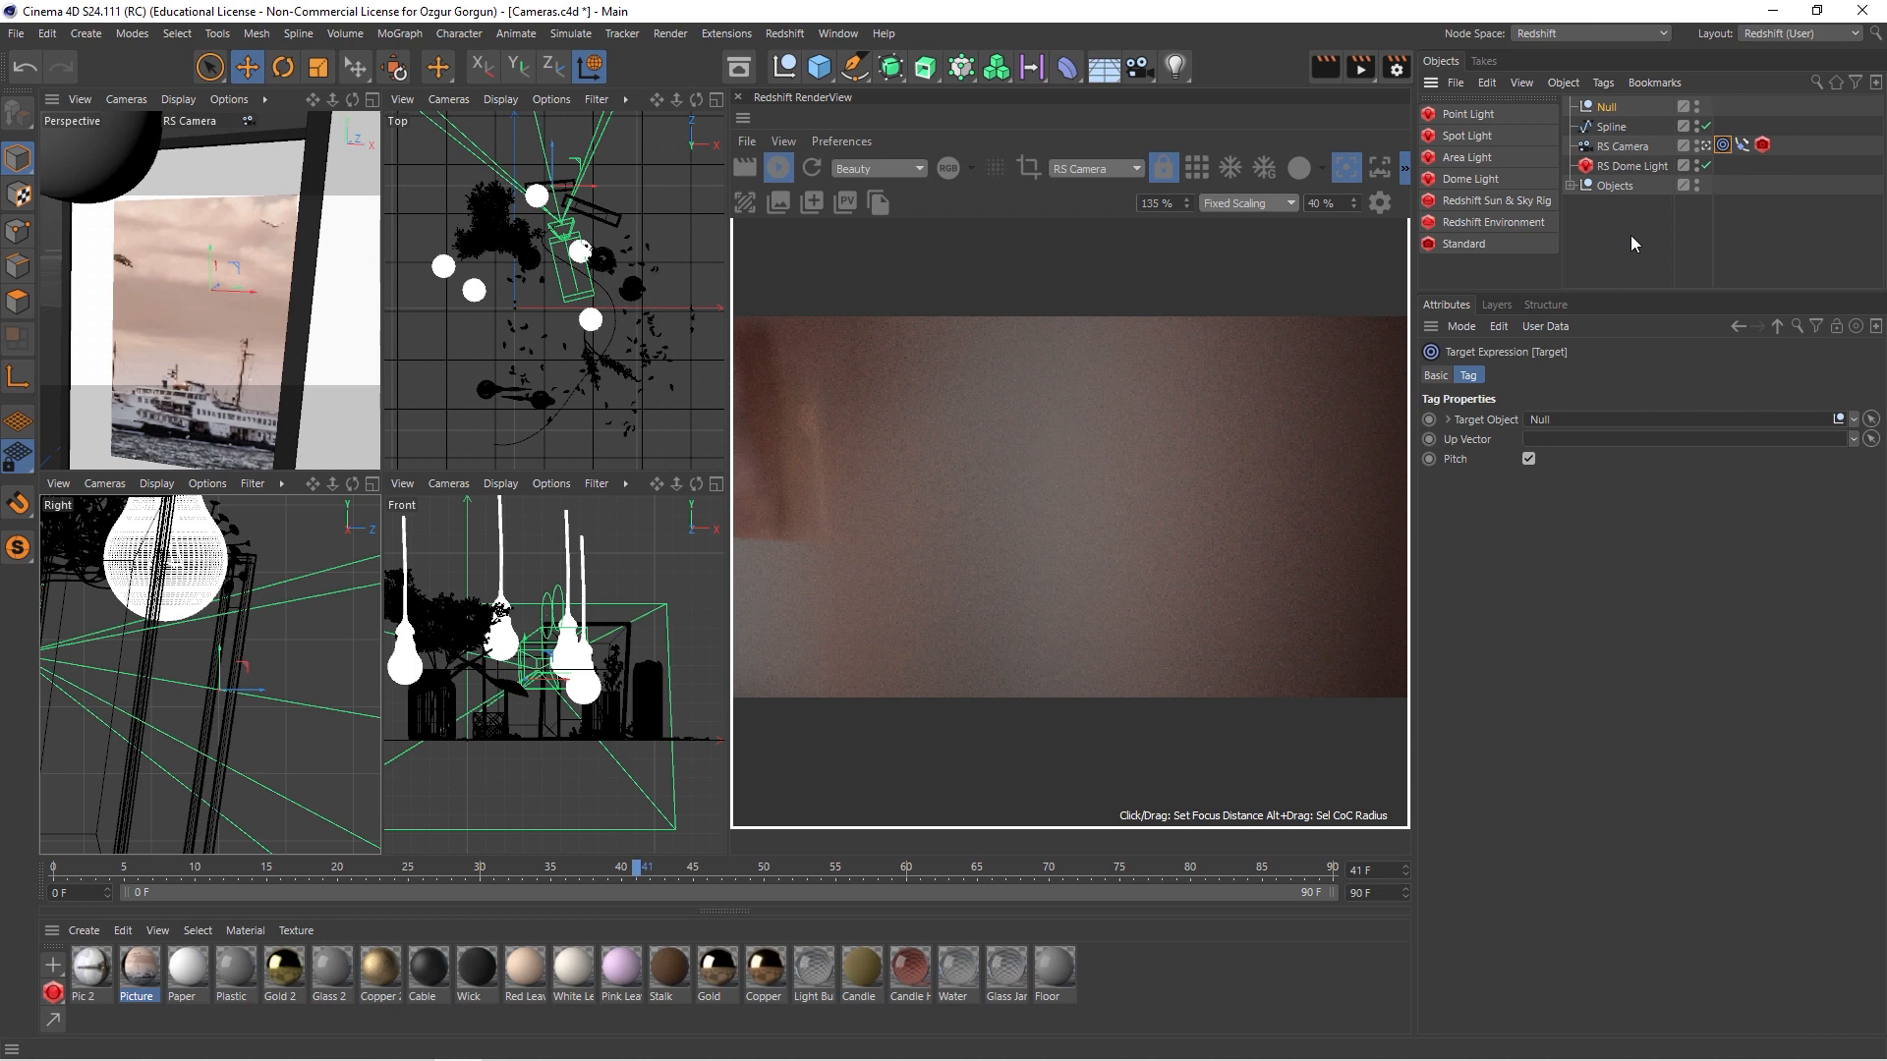
left_click(1623, 145)
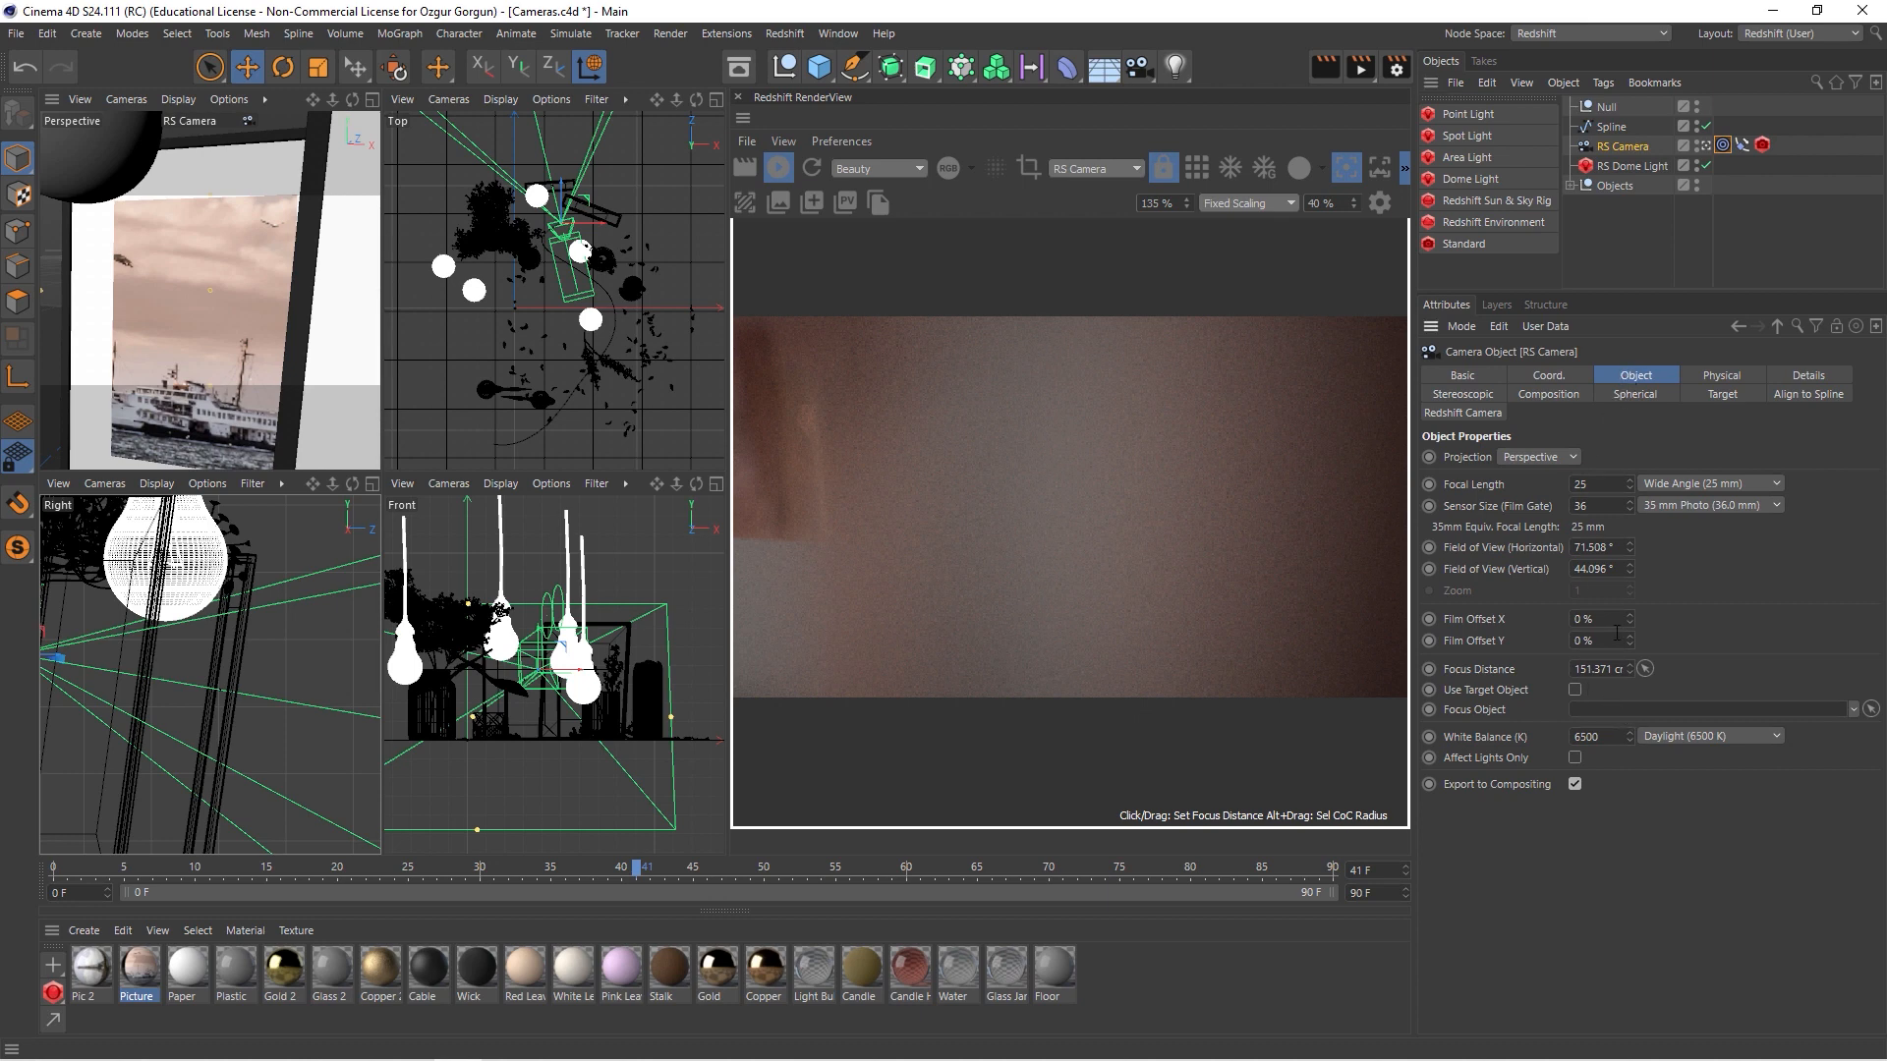
left_click_drag(1606, 108, 1602, 478)
left_click_drag(1618, 689, 1612, 710)
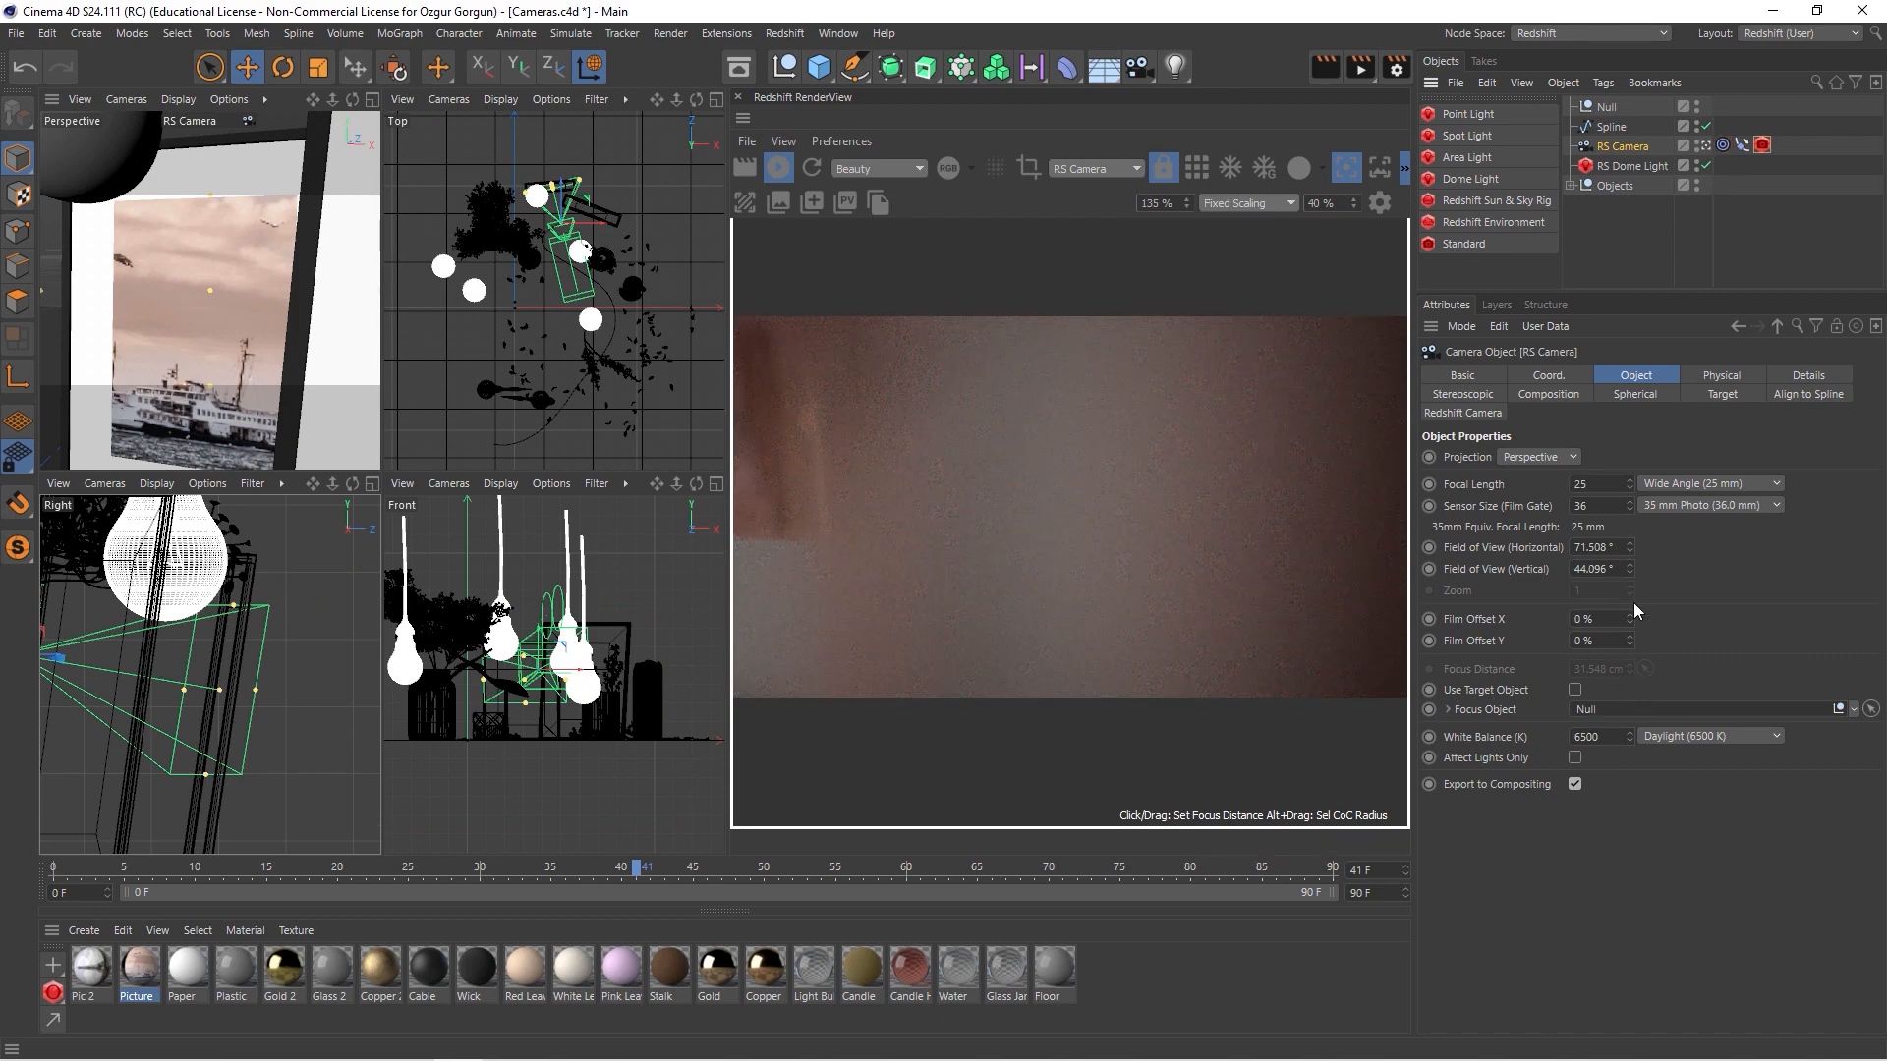
- Set the Redshift Camera tag's bokeh to derive Focus Distance from the camera
left_click(1762, 145)
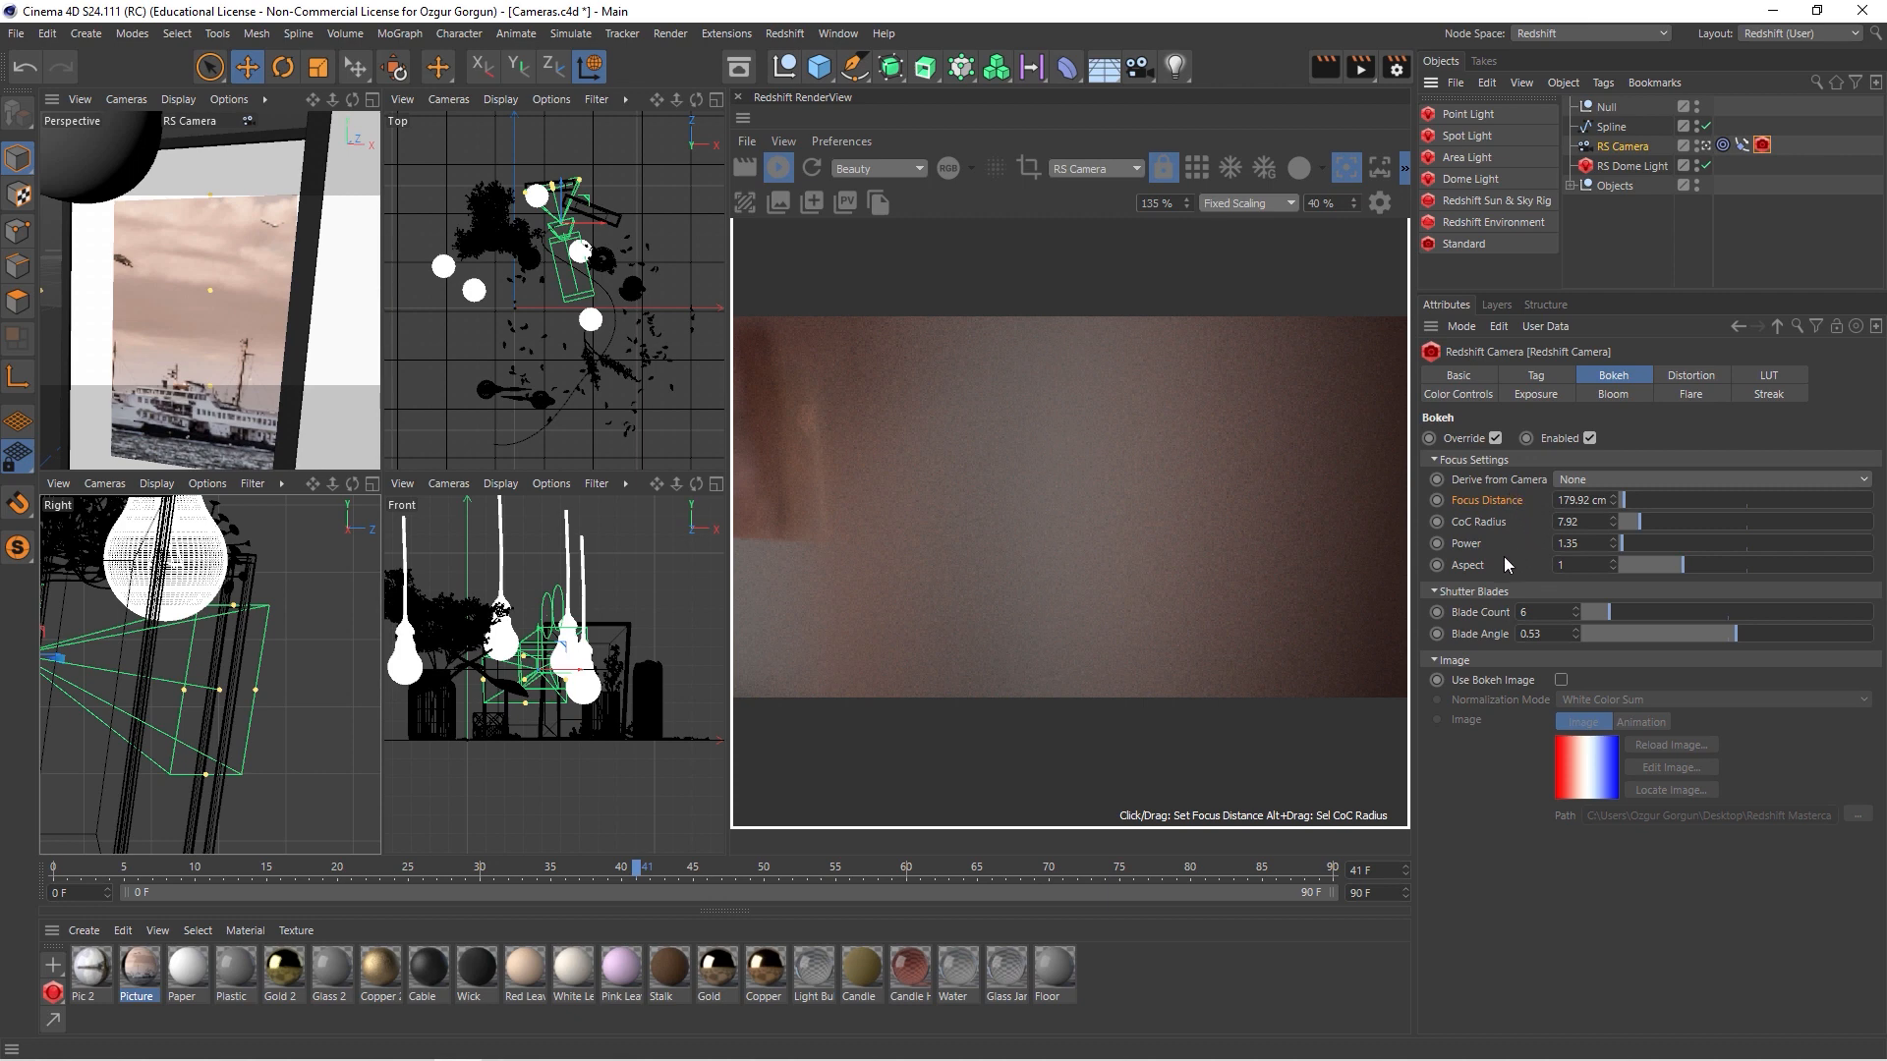
left_click(1612, 479)
left_click(1649, 519)
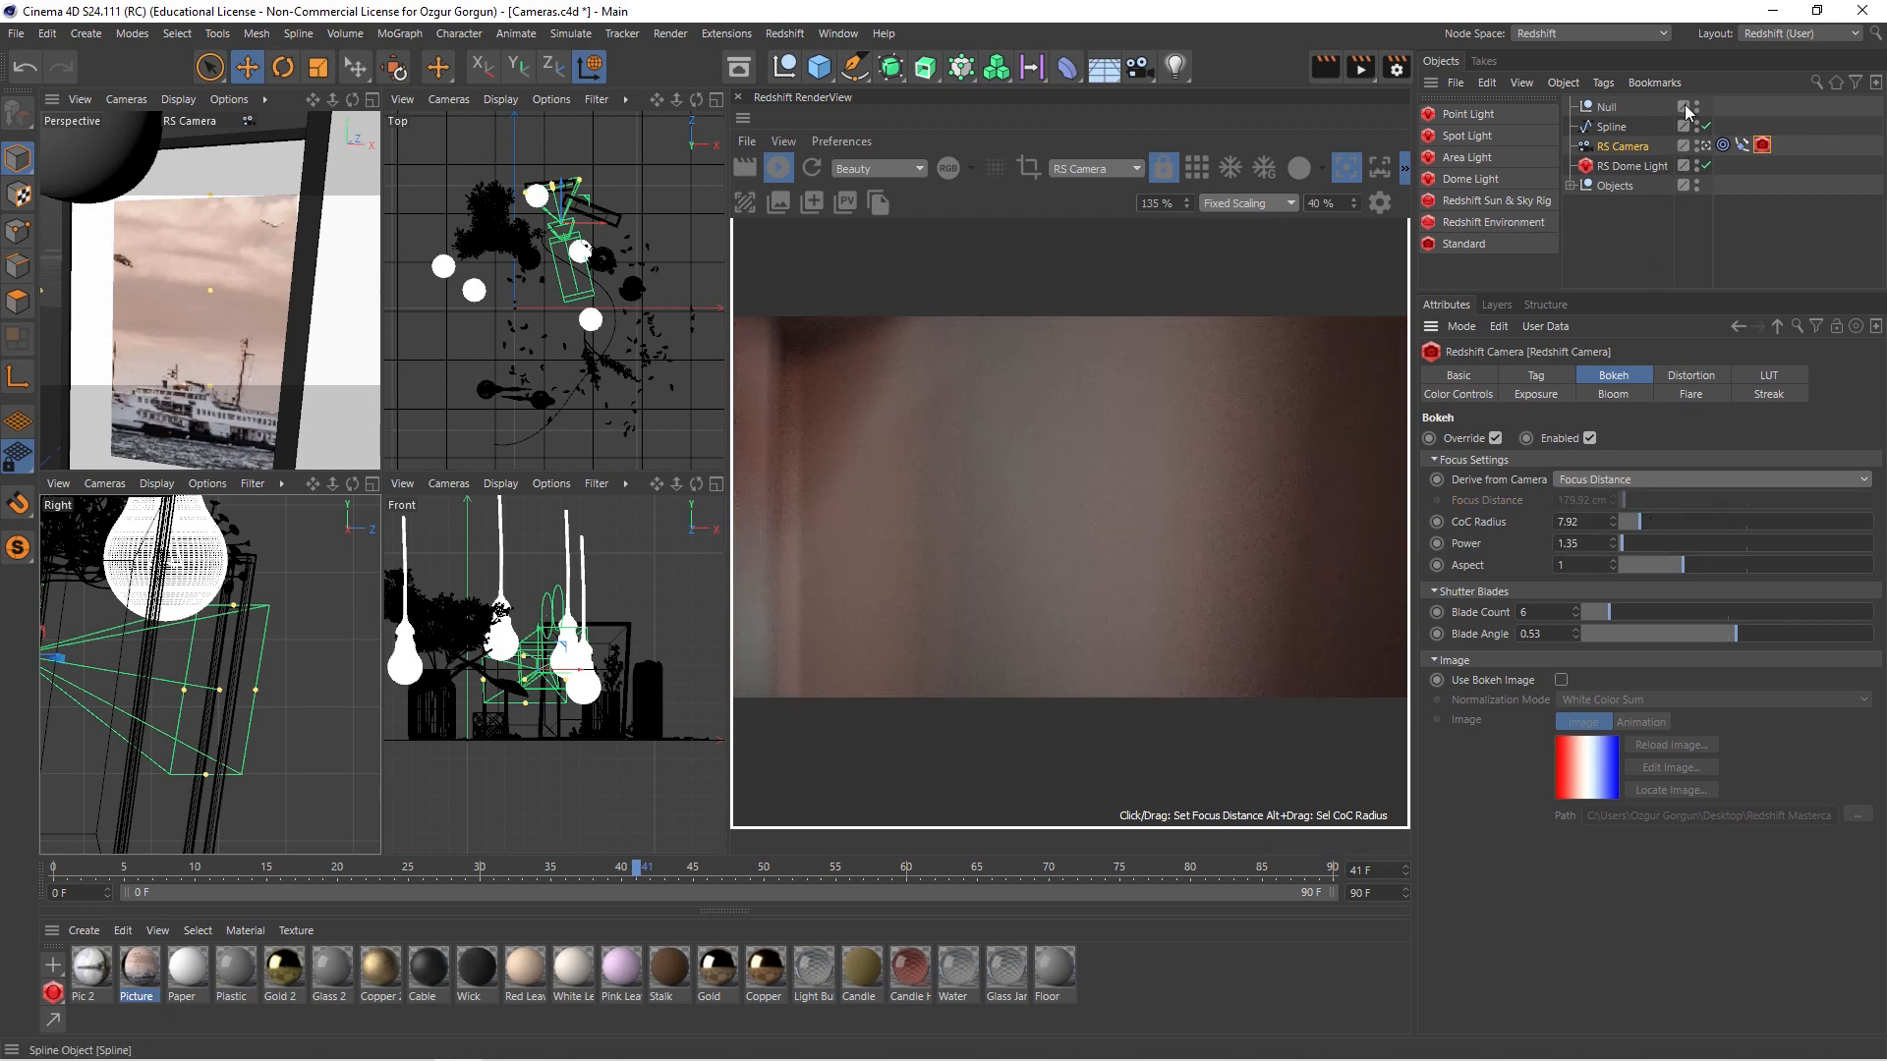
- Lower the bokeh CoC Radius to 2.12 and turn off clay shading in the RenderView
left_click(1771, 147)
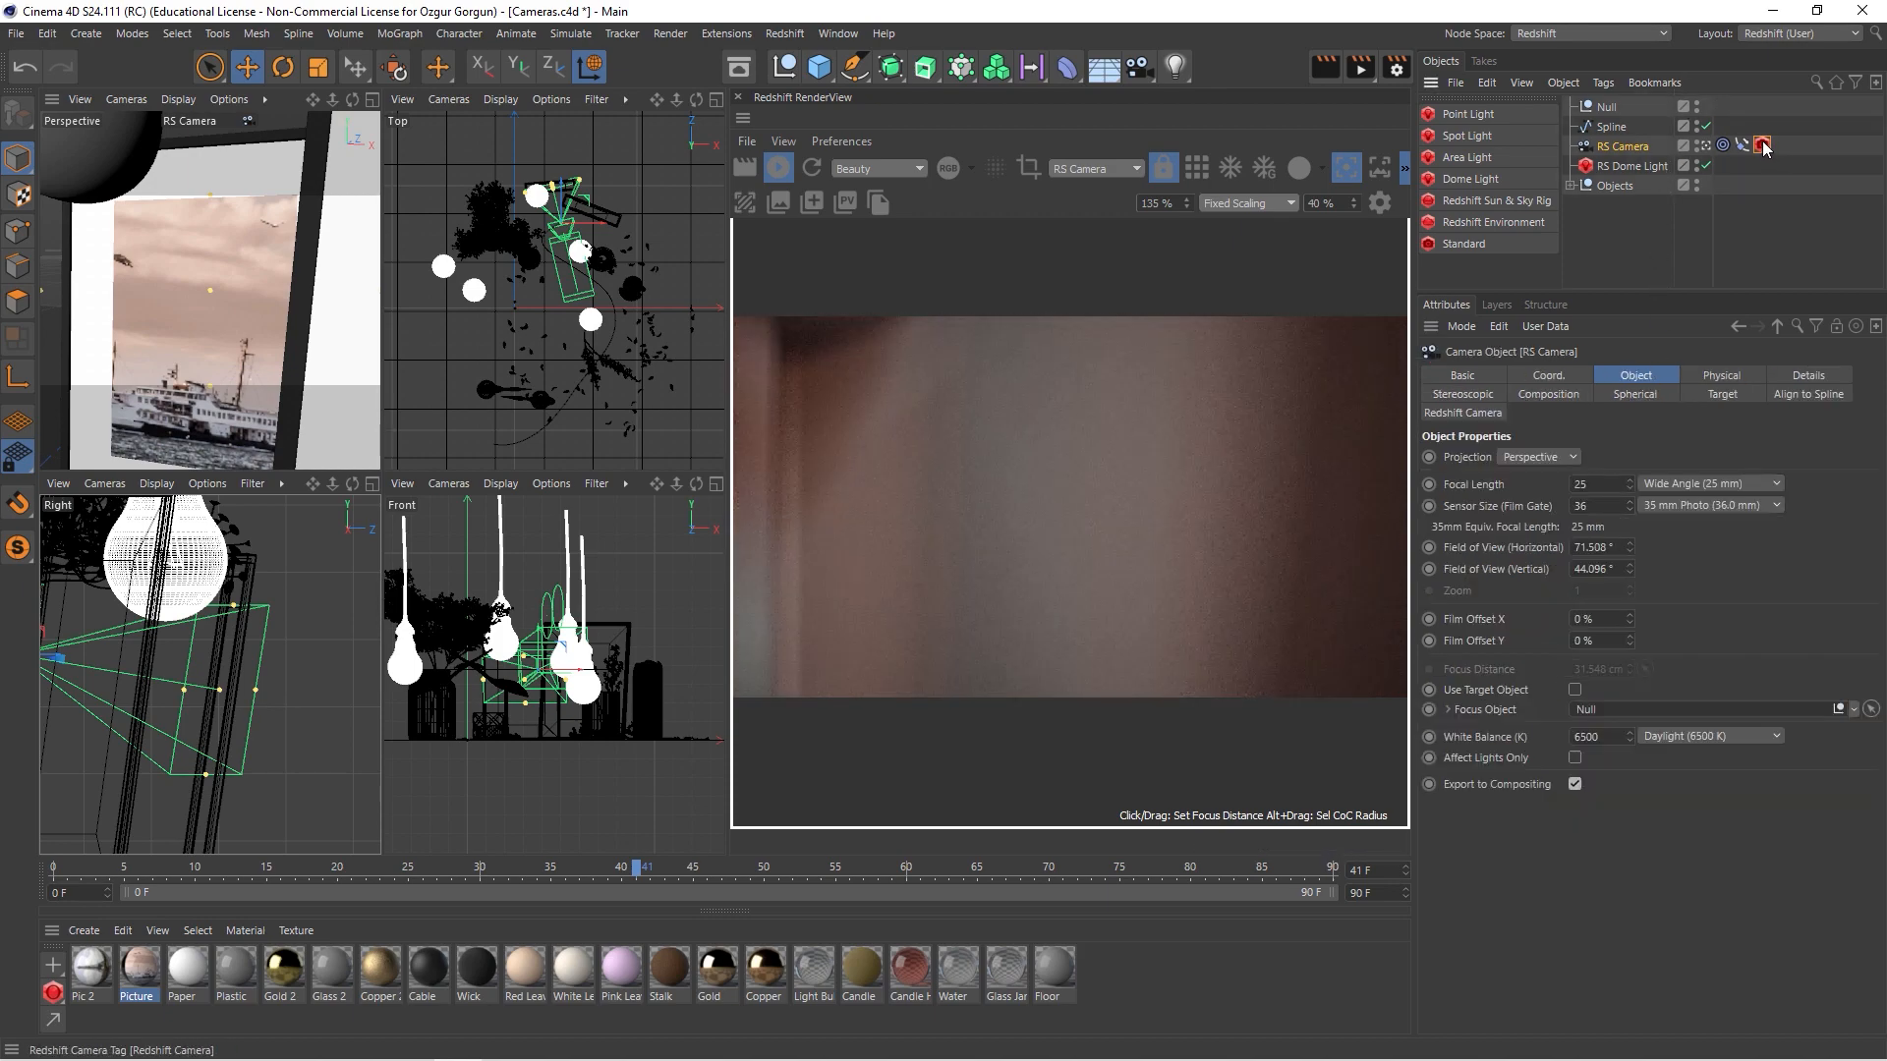
left_click(1763, 145)
left_click_drag(1634, 534, 1626, 539)
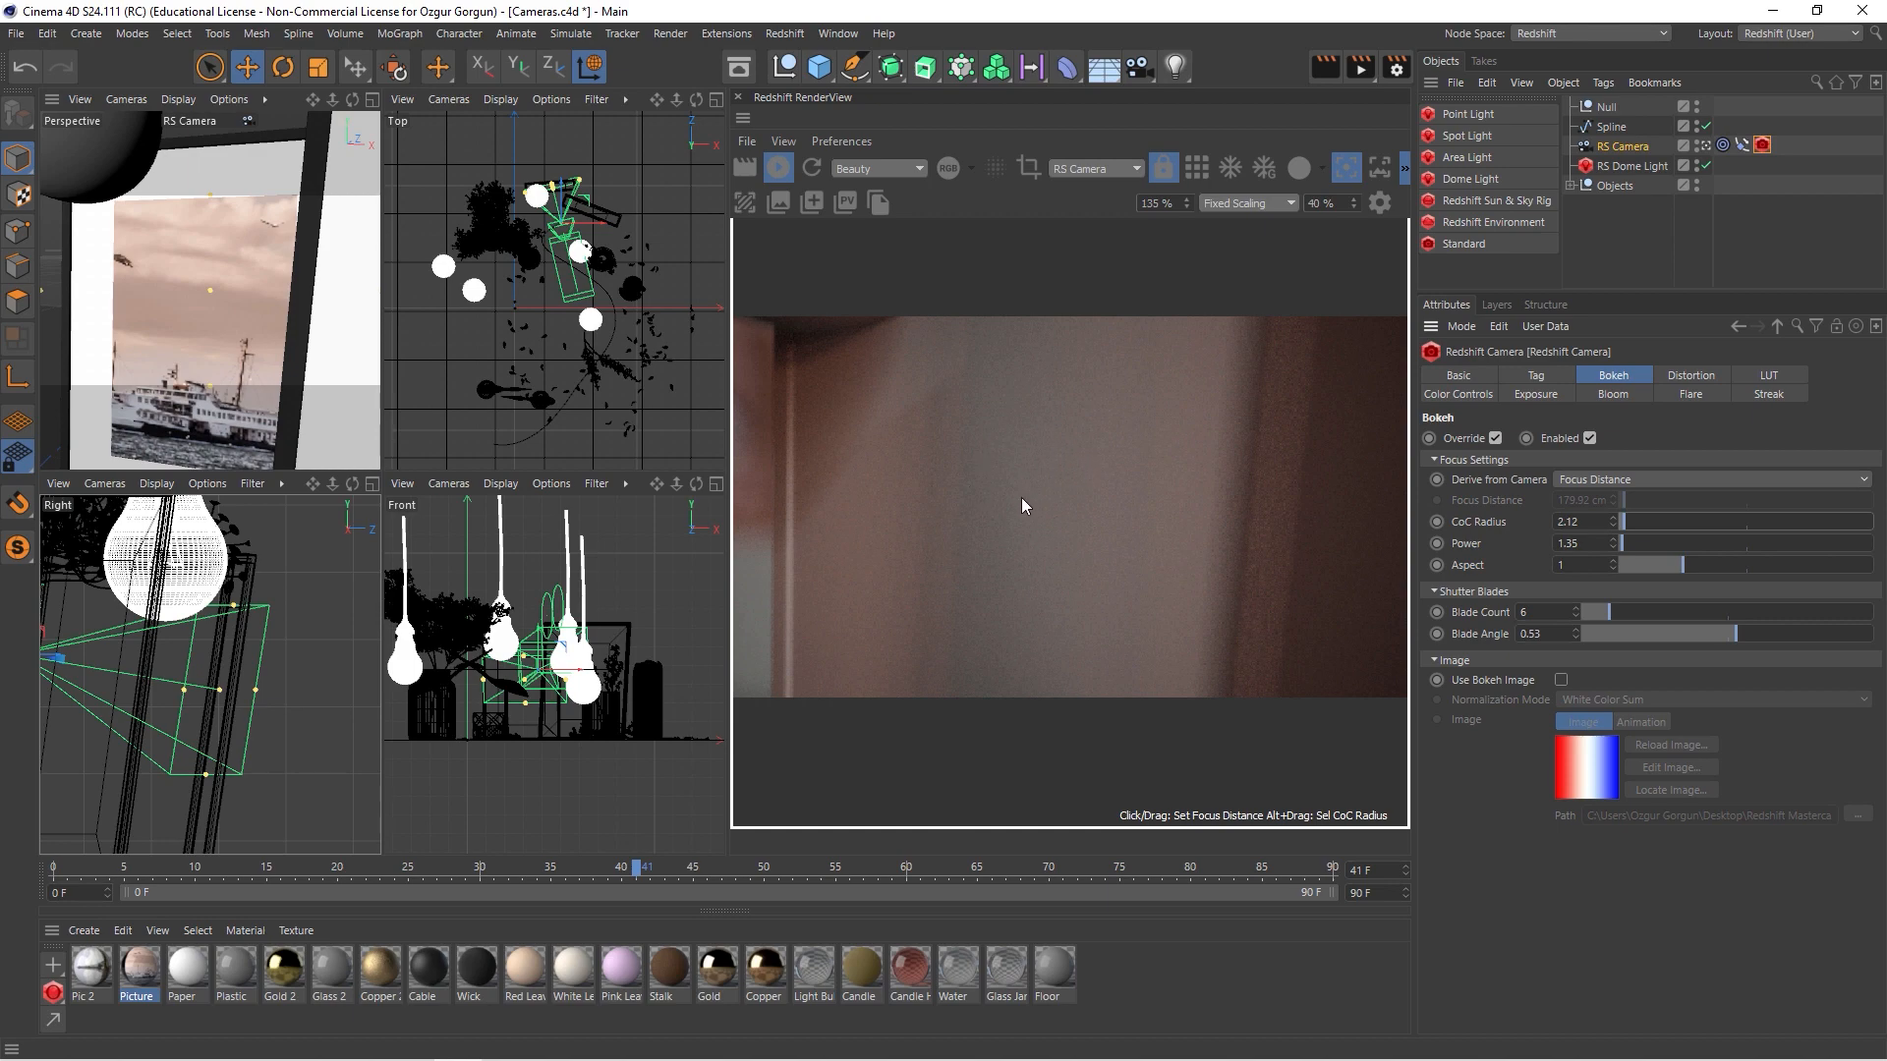
left_click(1298, 168)
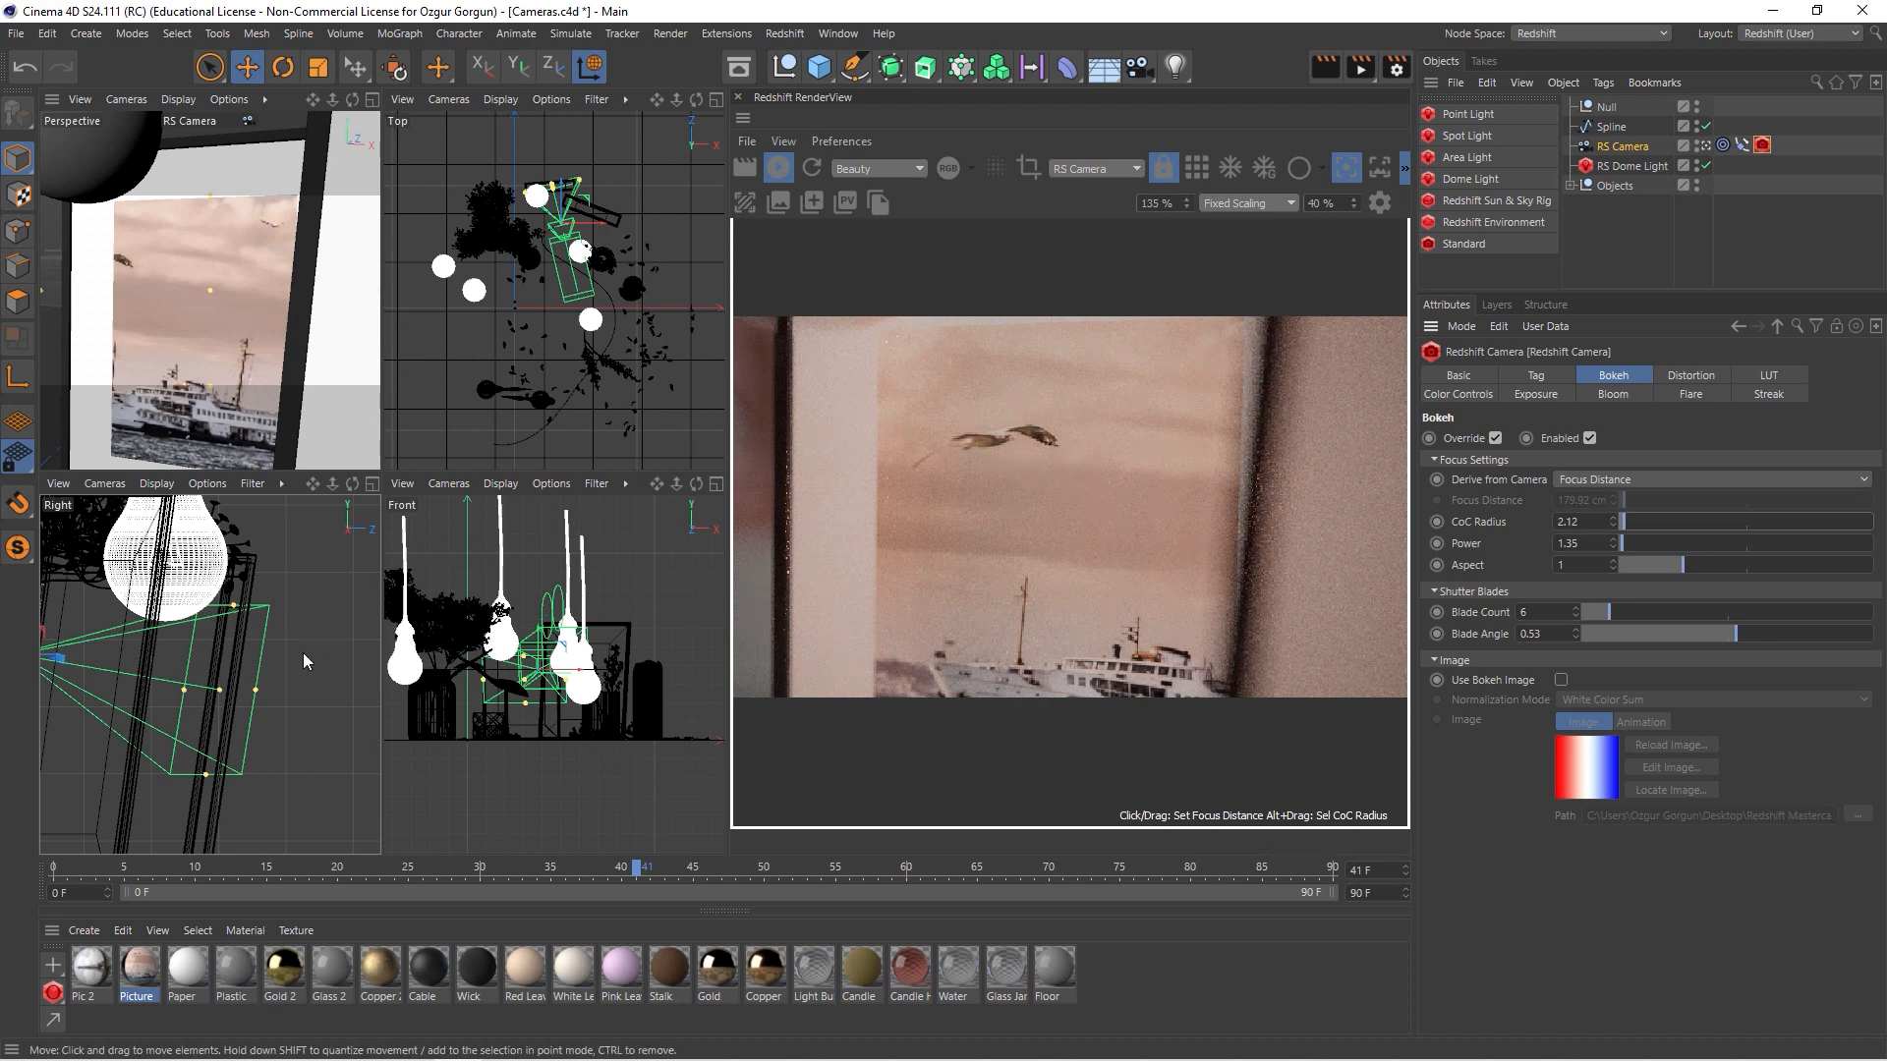
- Move the null upward in the Right view to aim the camera at the upper part of the picture
left_click(1604, 107)
mouse_move(250, 652)
left_mouse_down()
mouse_move(263, 578)
mouse_move(271, 640)
left_mouse_up()
left_click_drag(261, 666, 262, 672)
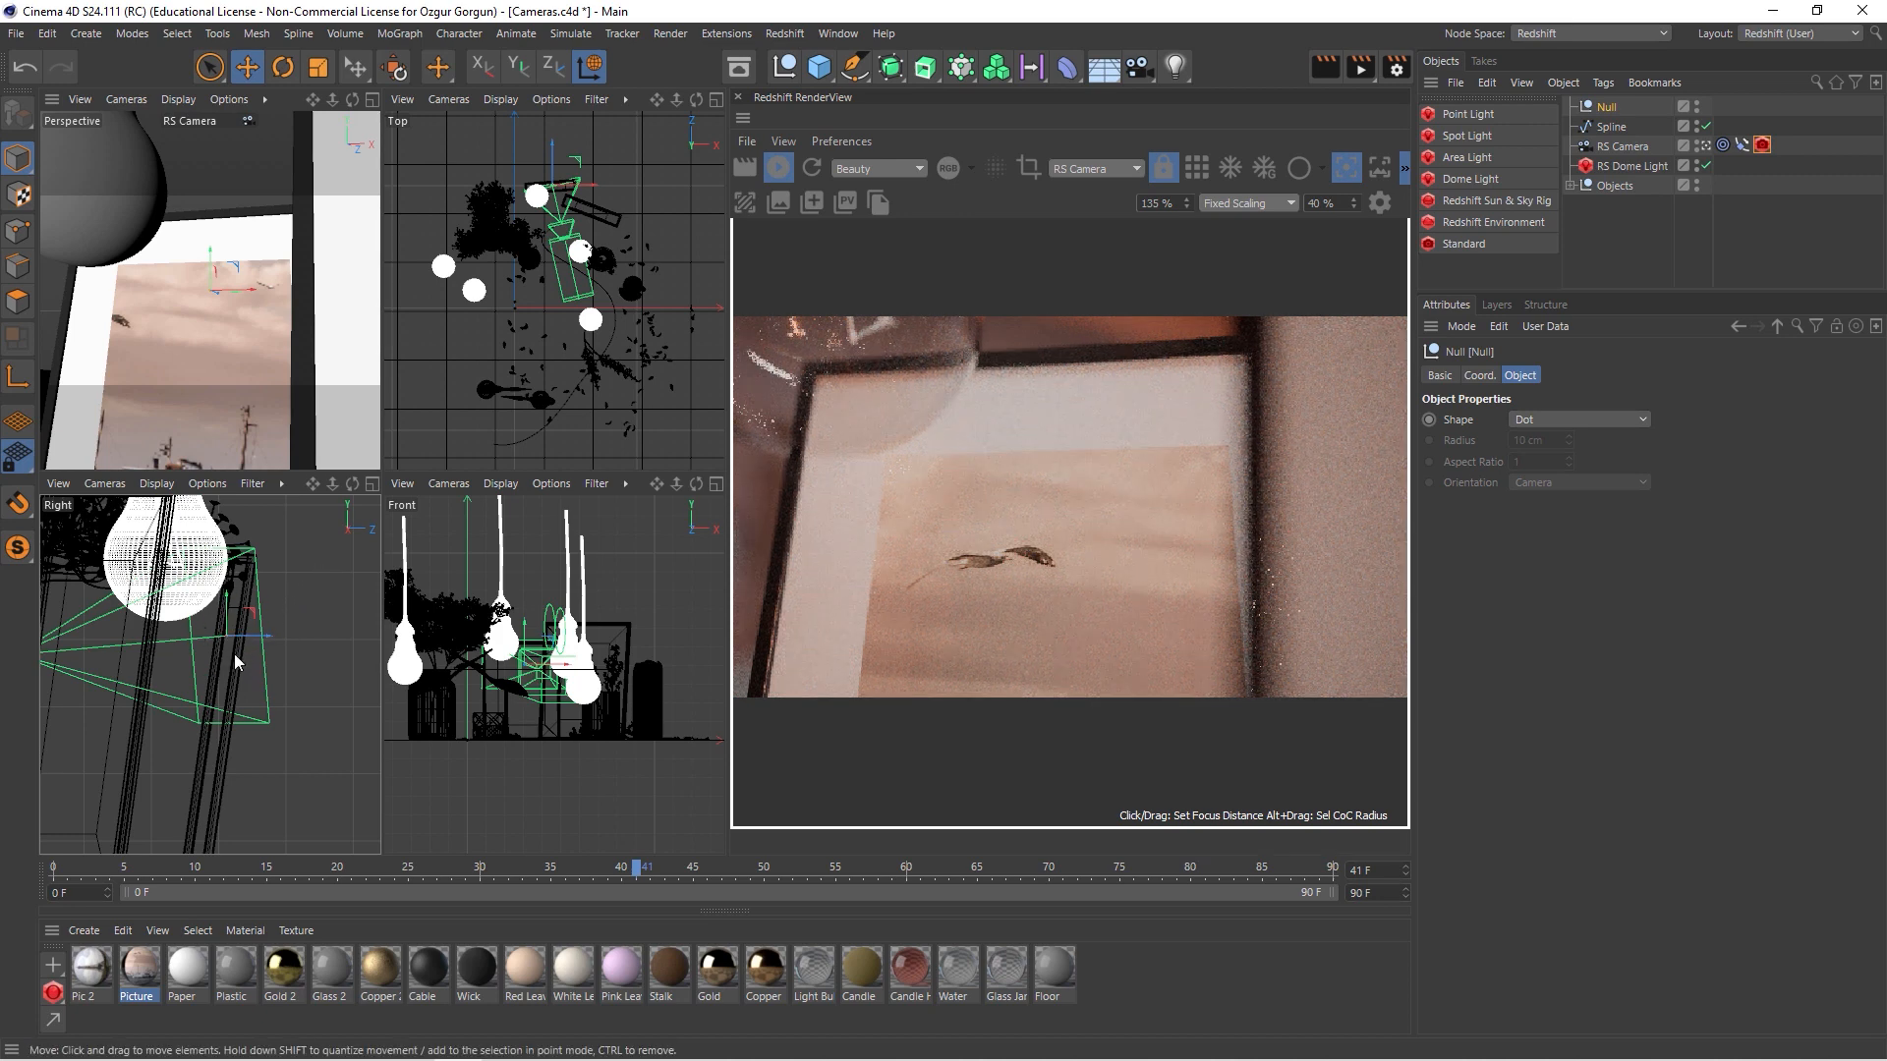
- Keyframe the Align to Spline tag's Position at 22% on frame 0
left_click(1743, 146)
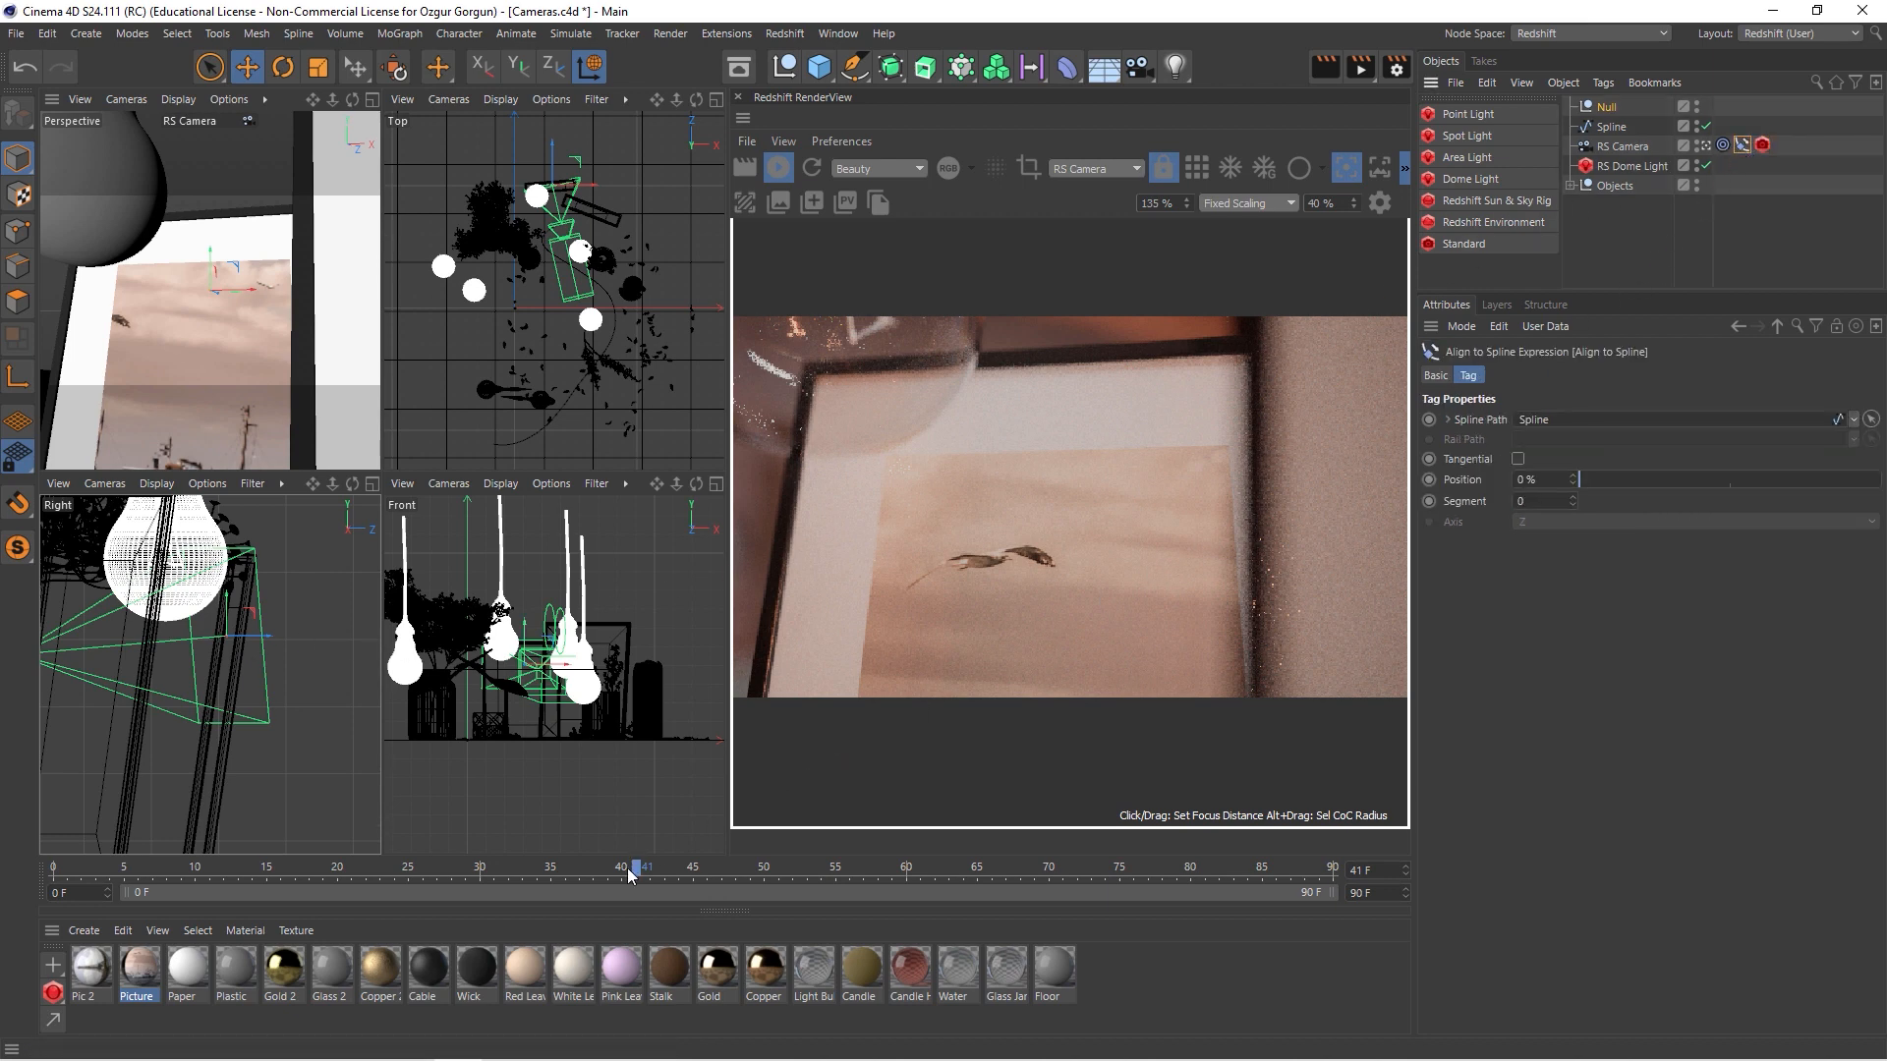
left_click_drag(629, 866, 31, 881)
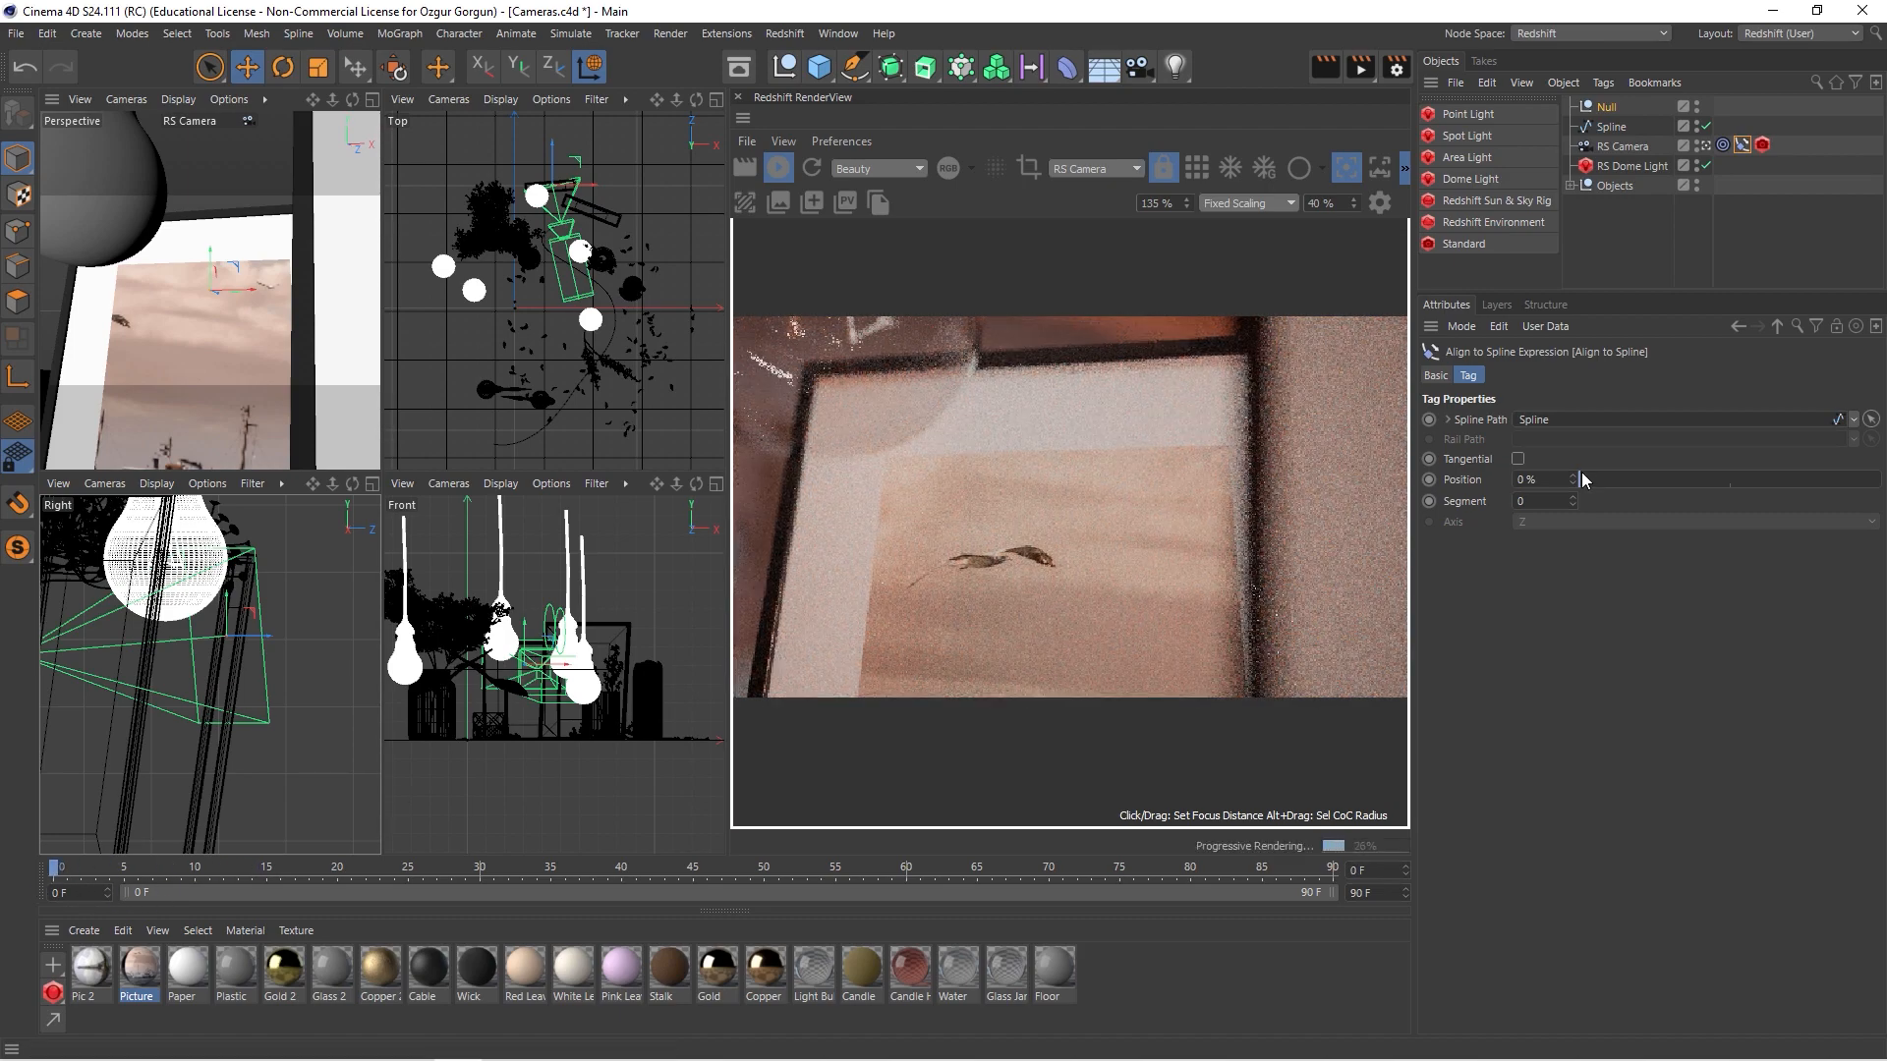
left_click_drag(1573, 474, 1571, 475)
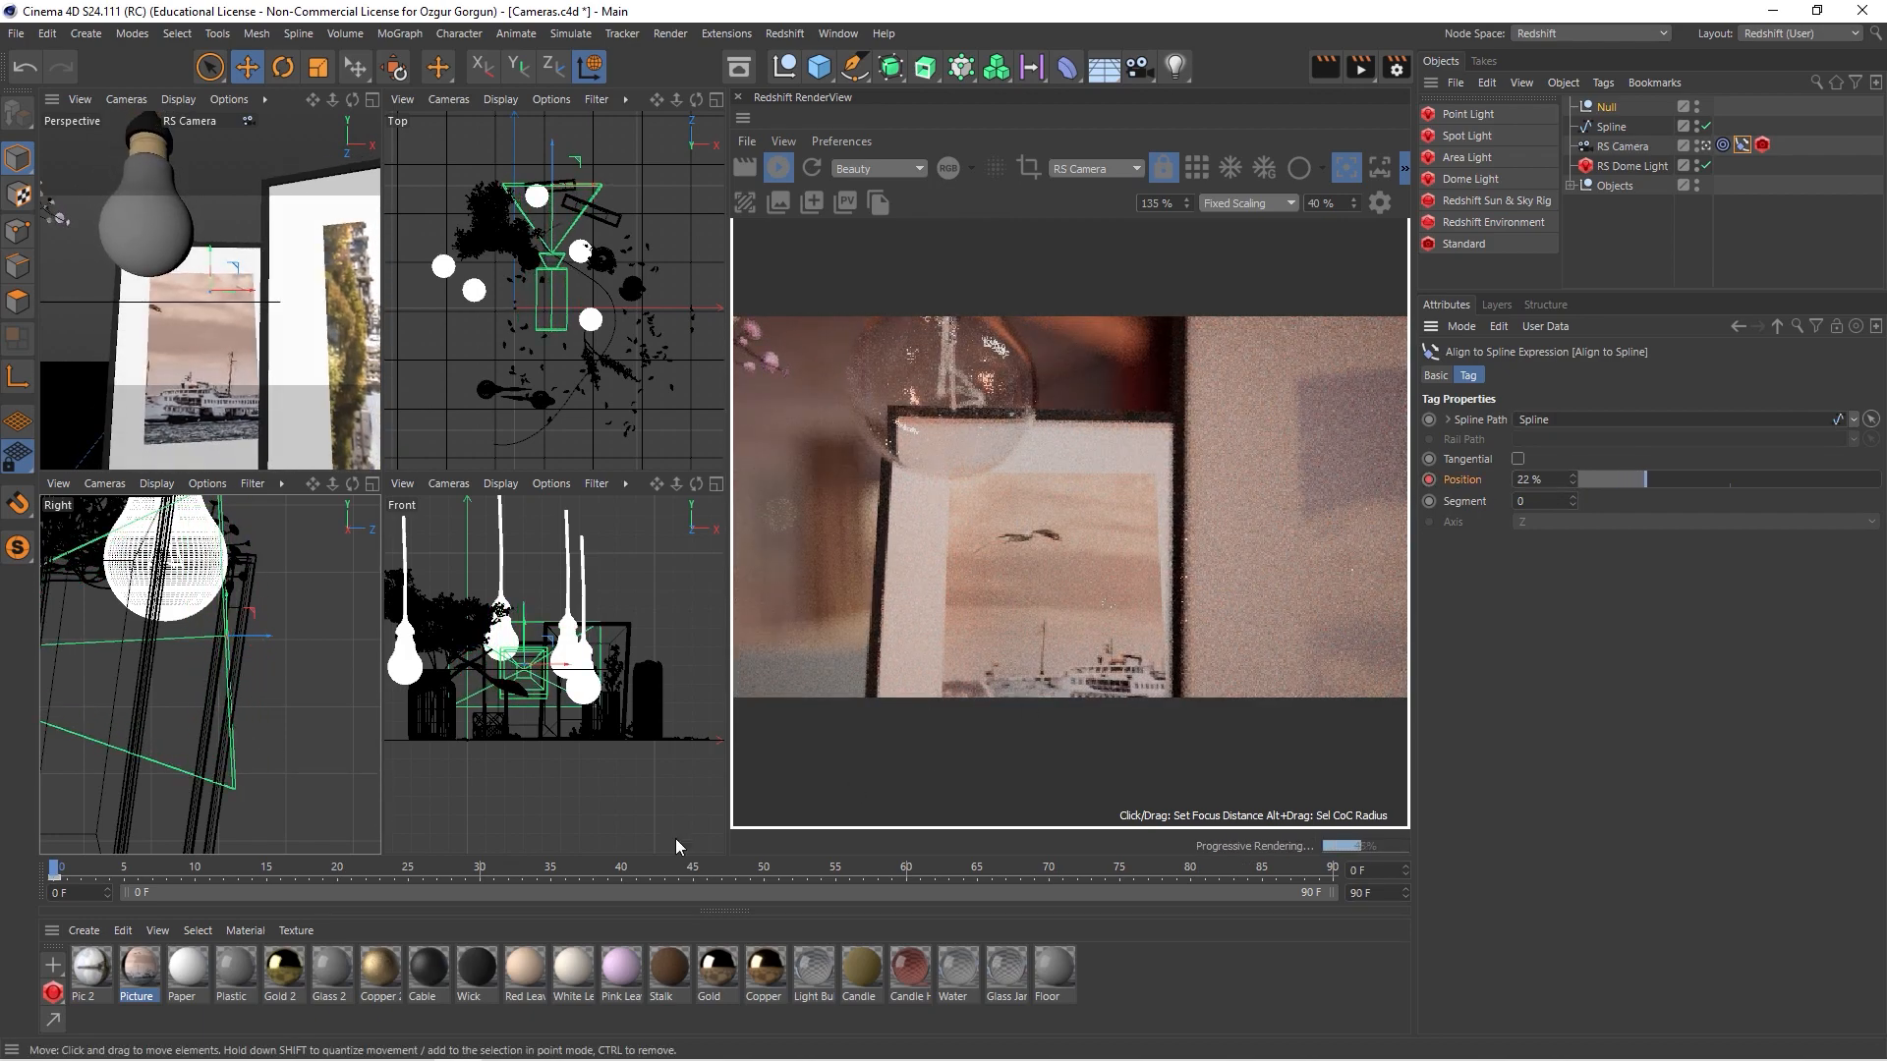
- Keyframe the Align to Spline tag's Position at 97% on frame 60
left_click_drag(273, 874, 904, 861)
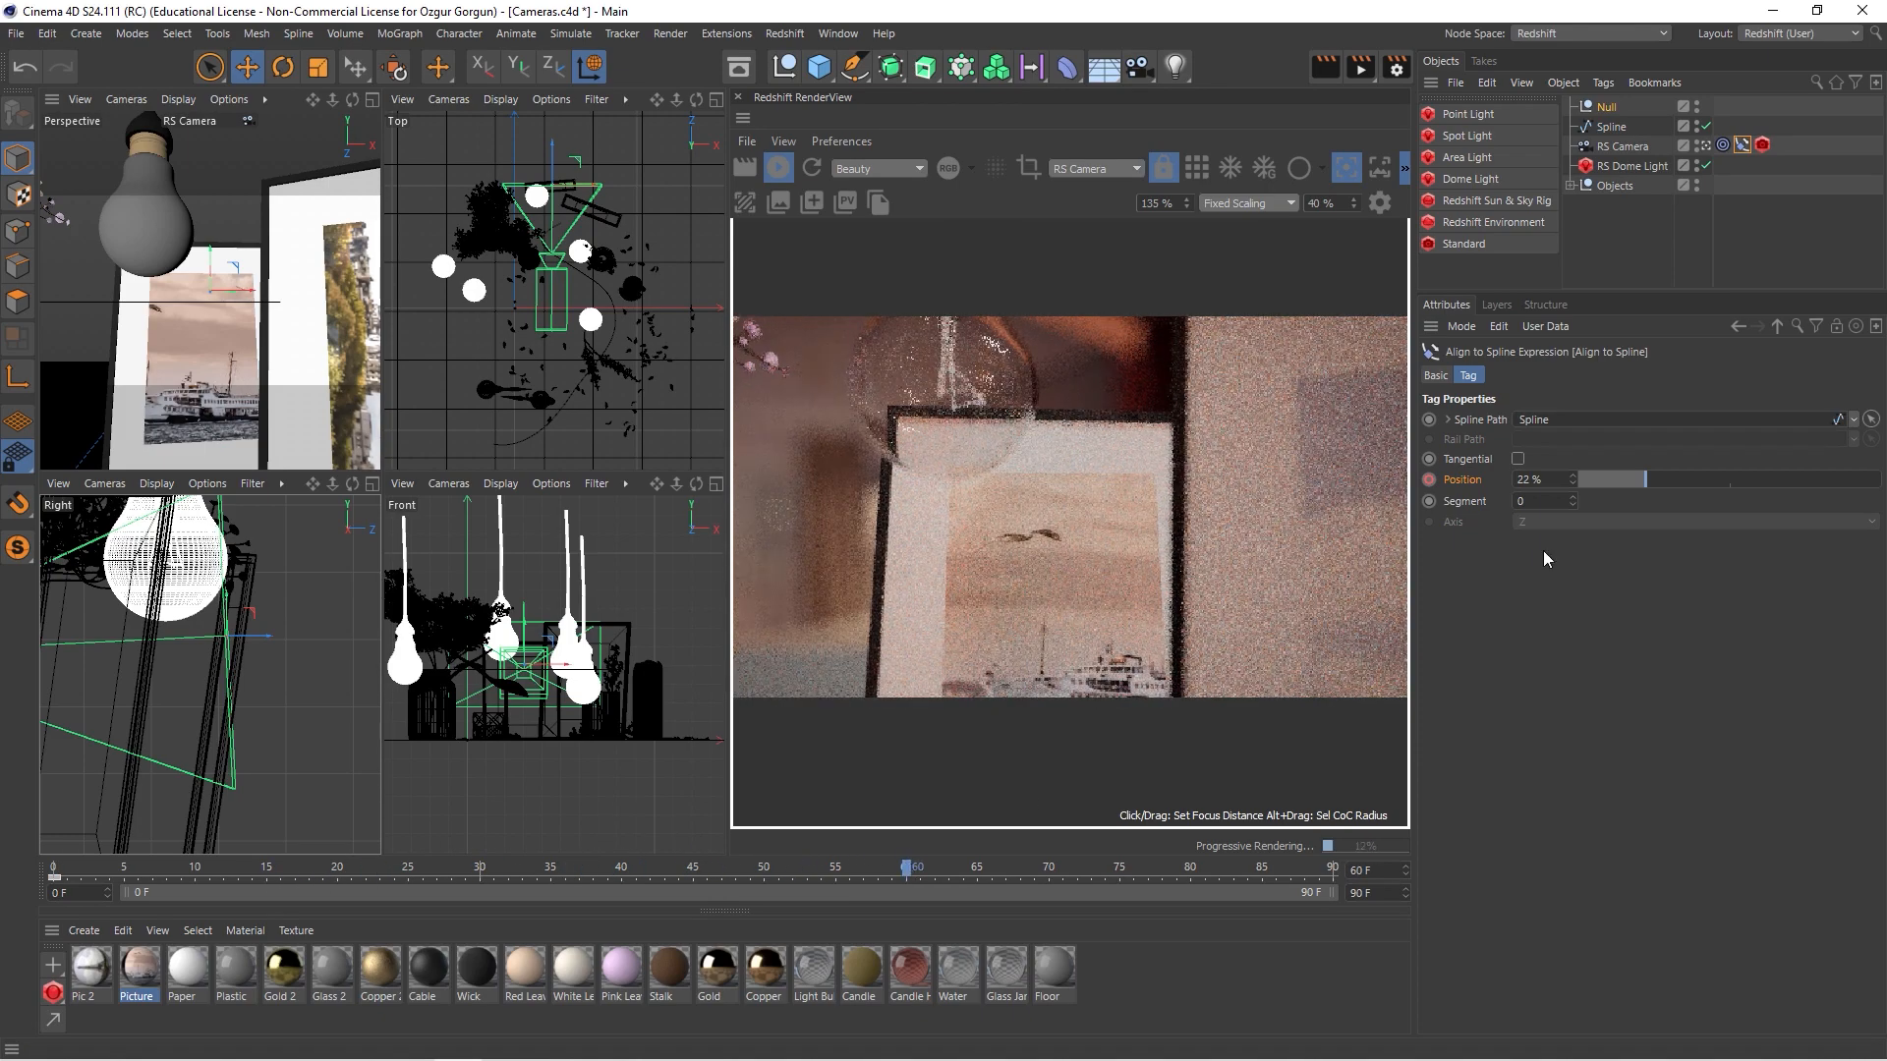
left_click_drag(1661, 484, 1870, 511)
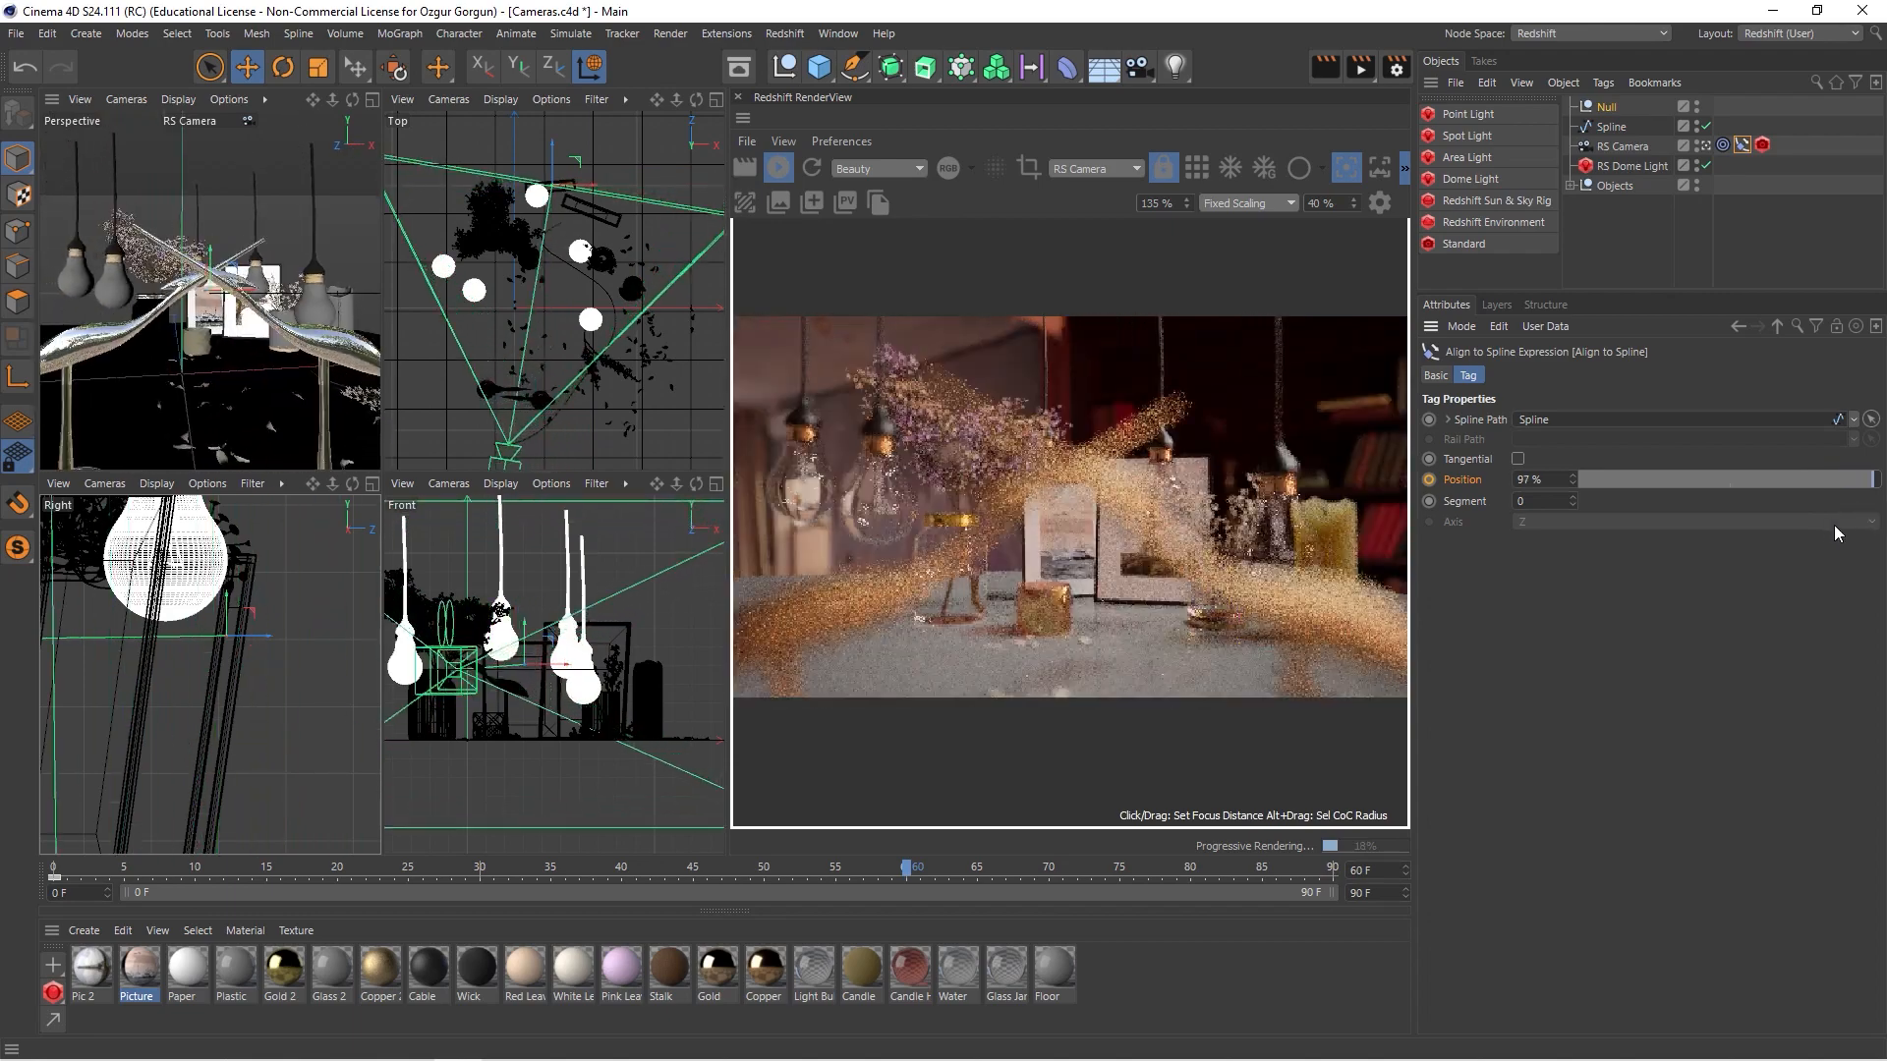
left_click(1428, 480)
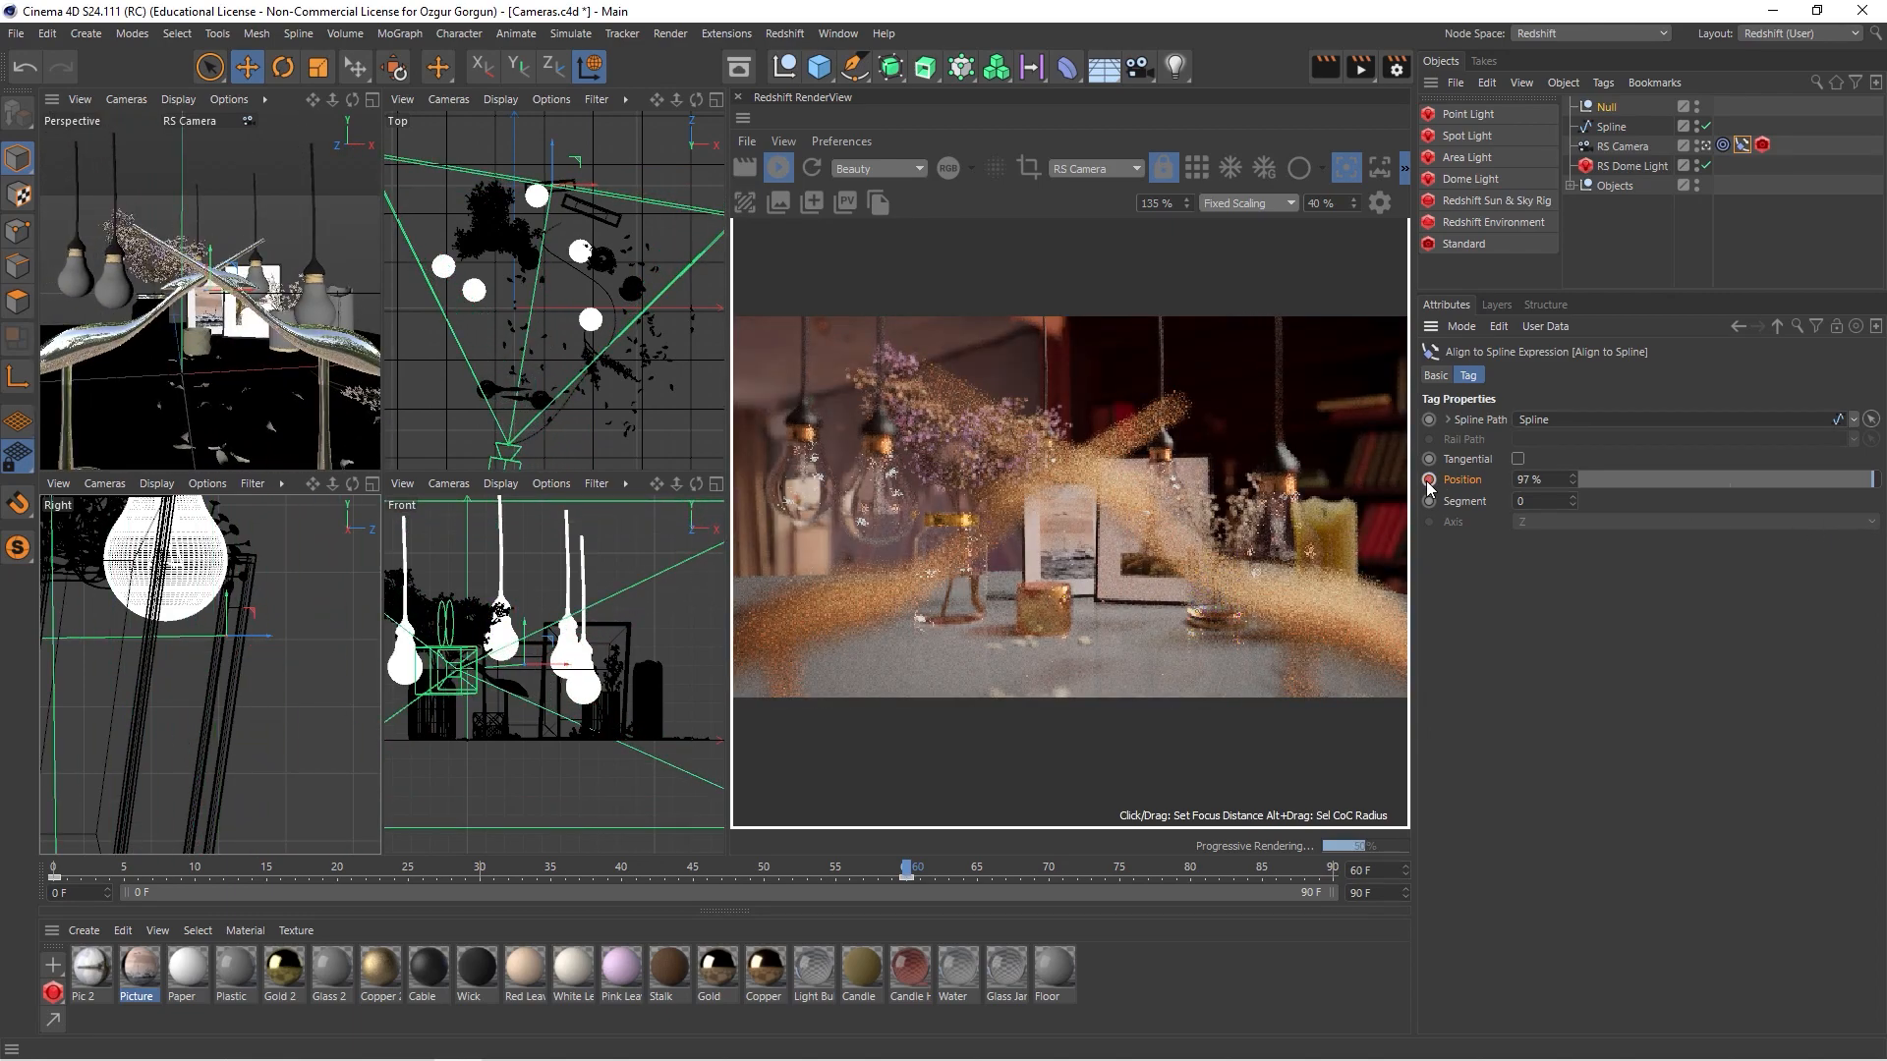
- Play the camera move from frame 0 and review how the focus follows the null in the RenderView
key("shift+f")
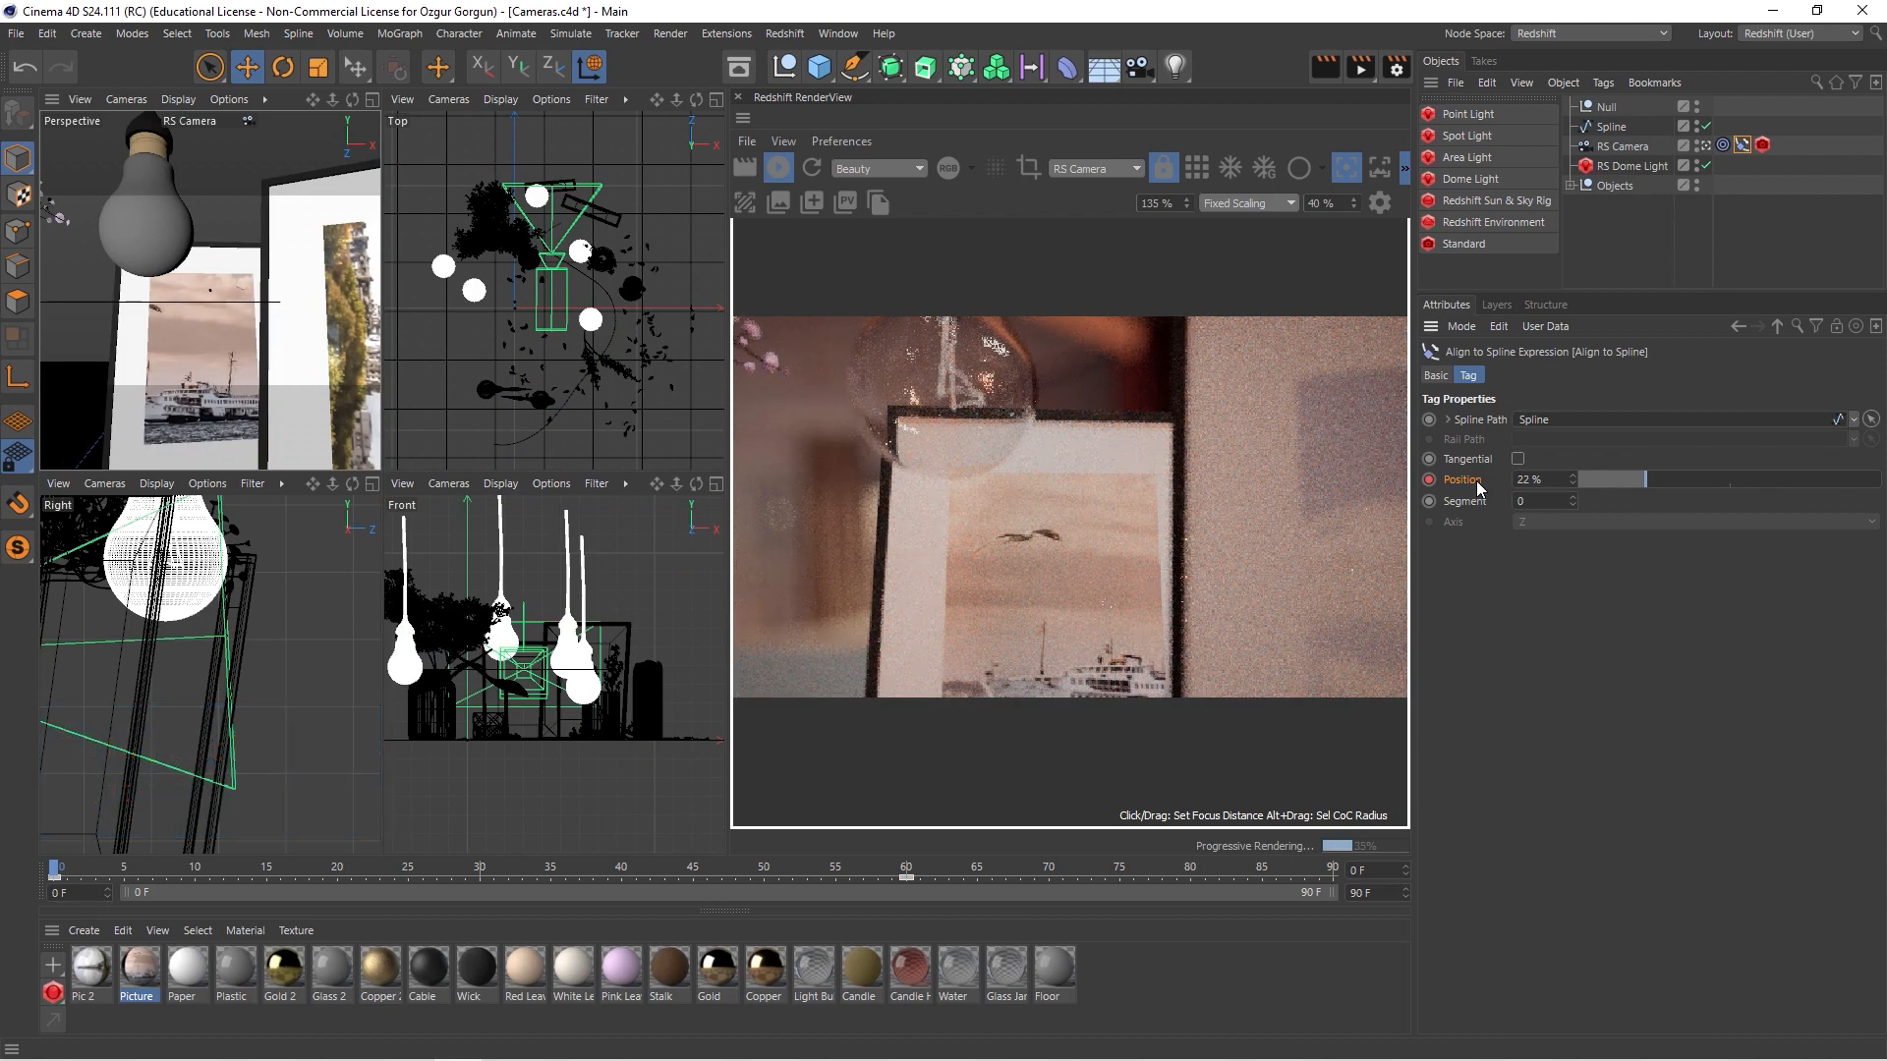
key("F8")
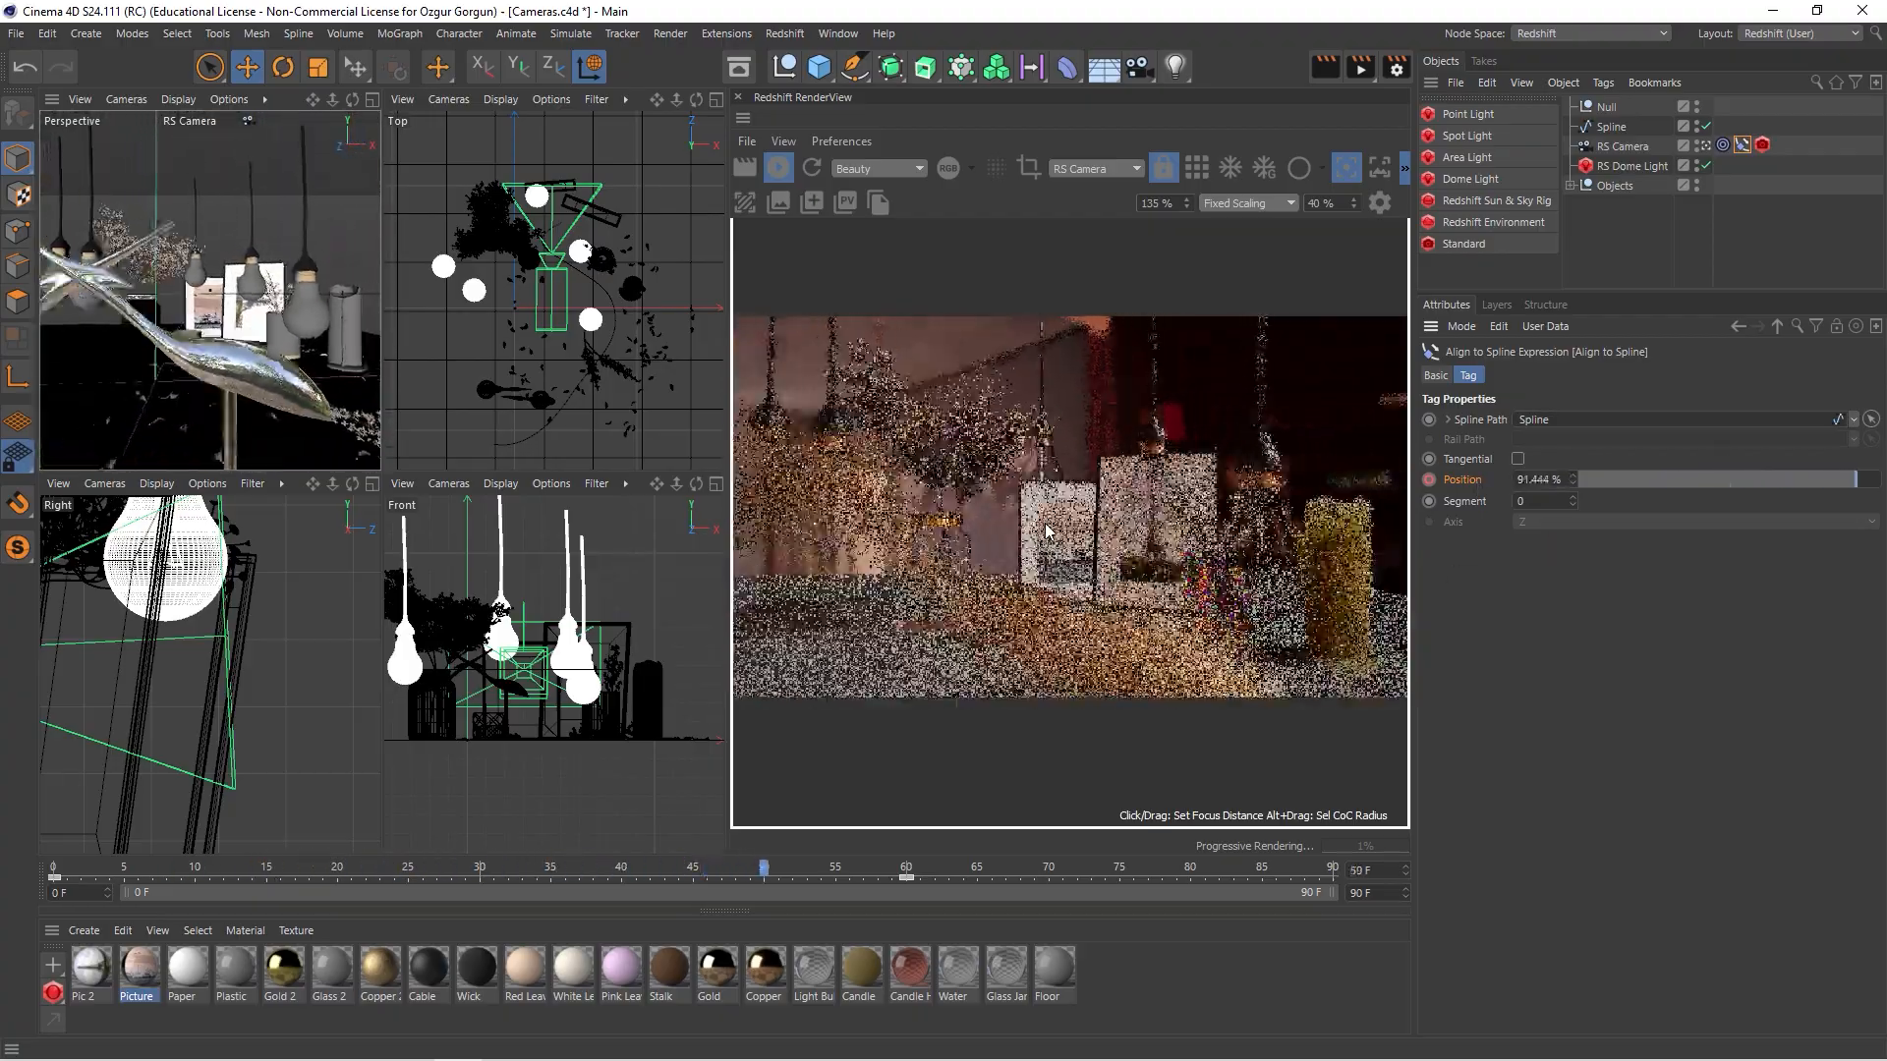
key("F8")
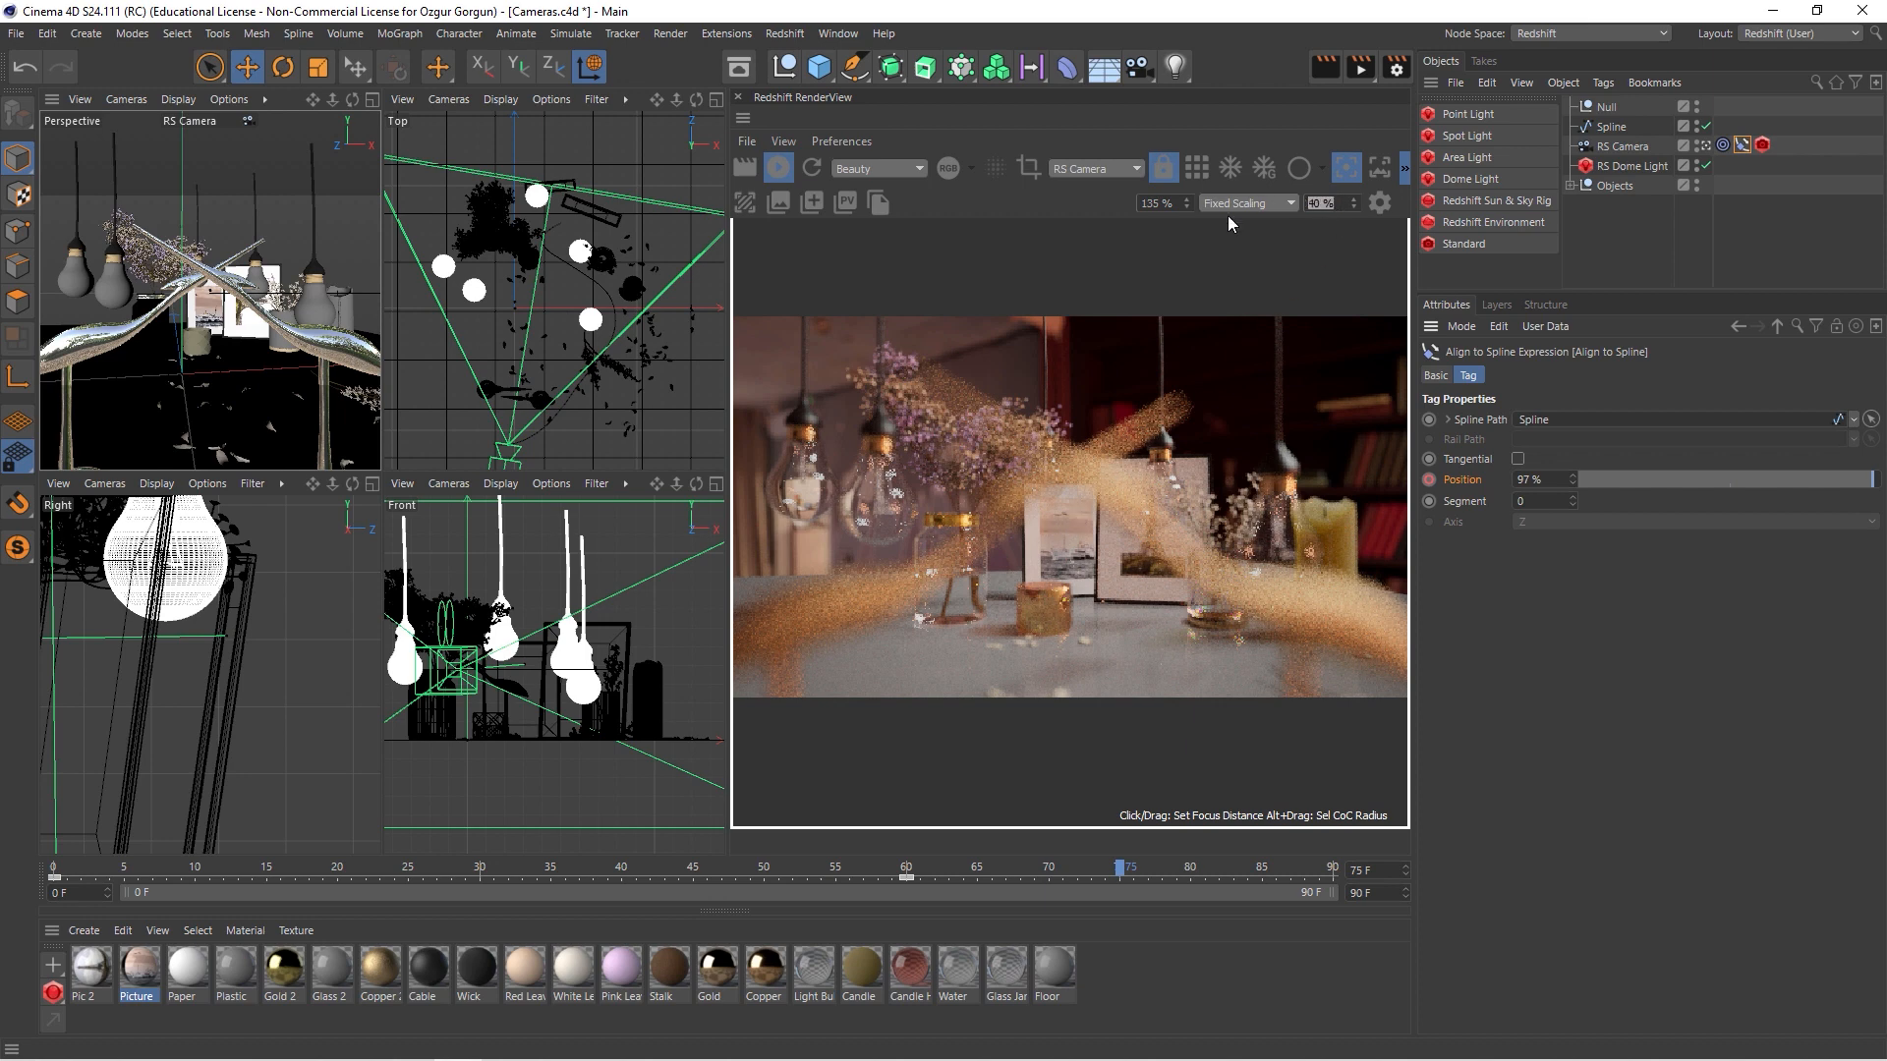
- Set the RenderView's fixed scaling to 75% and its display zoom to 80%
type("75")
key("Return")
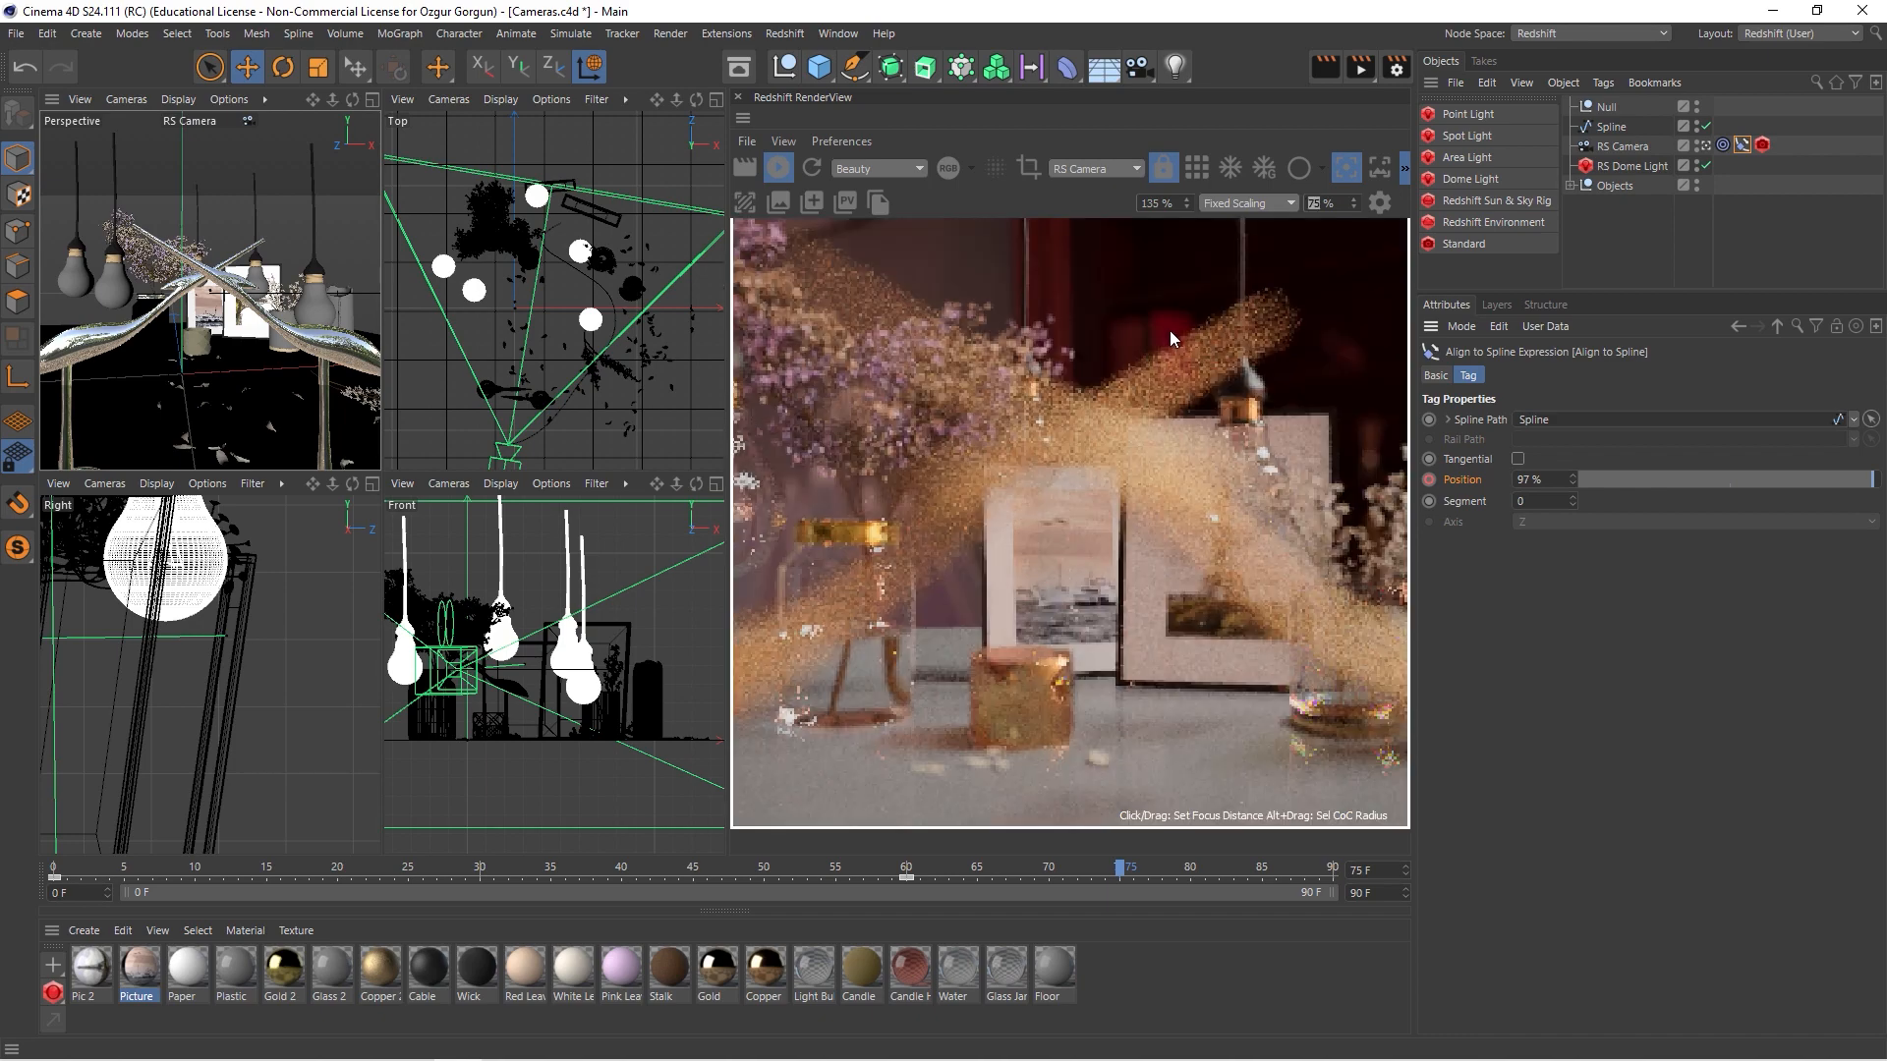
left_click(1130, 203)
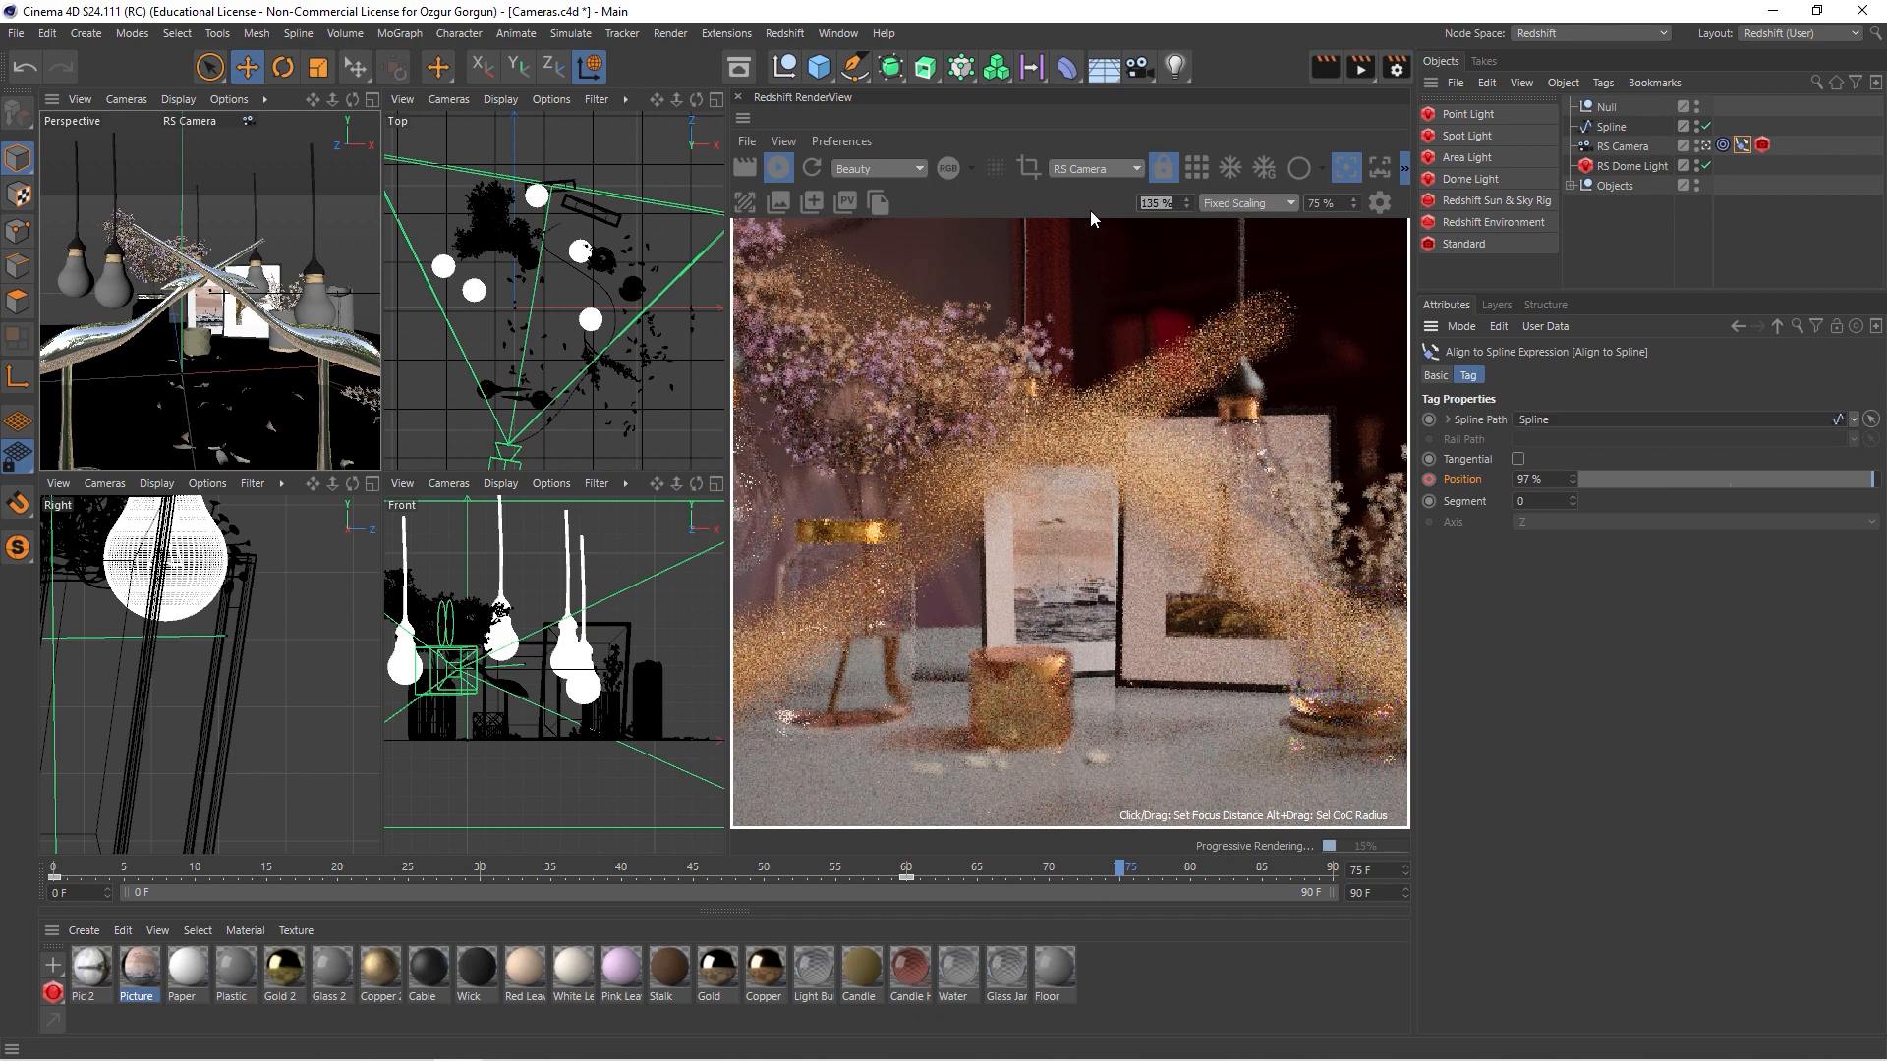
type("80")
key("Return")
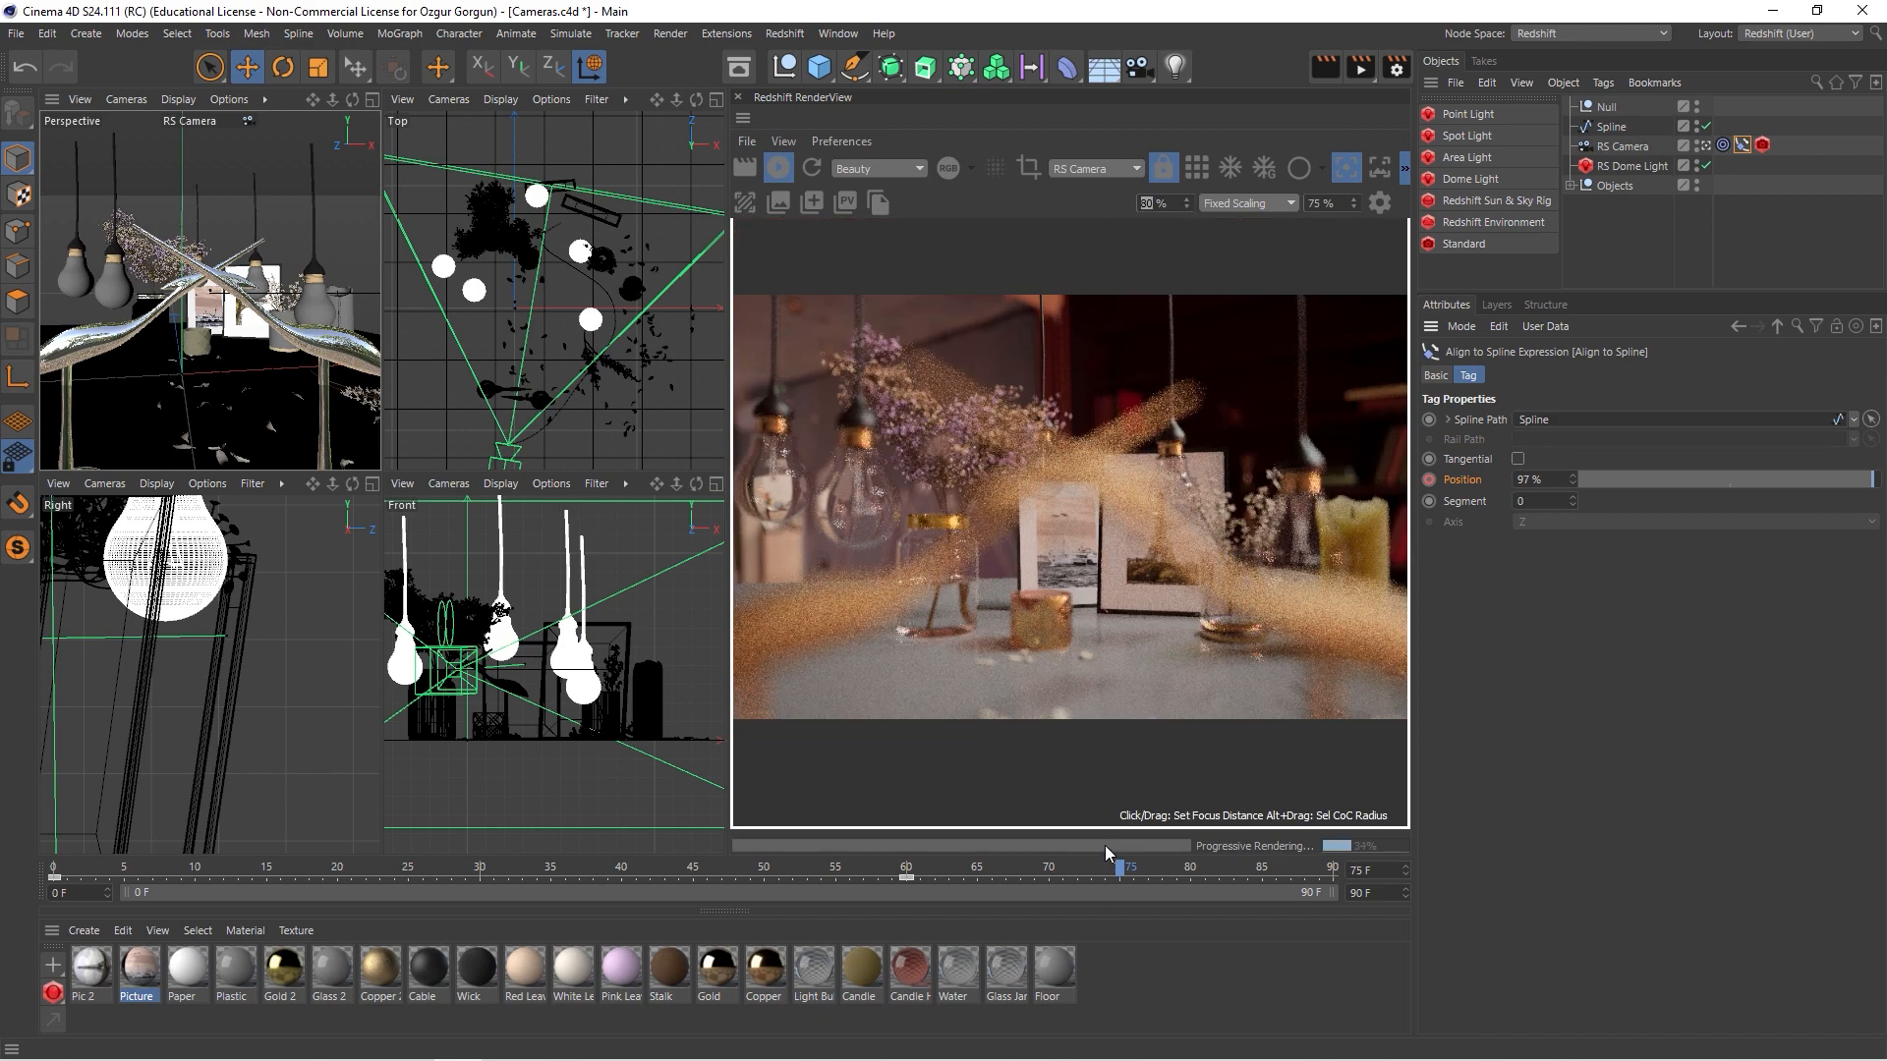
- At frame 40, move the target null onto the flowers in the vase using the Top and Front views
left_click_drag(1118, 869, 621, 867)
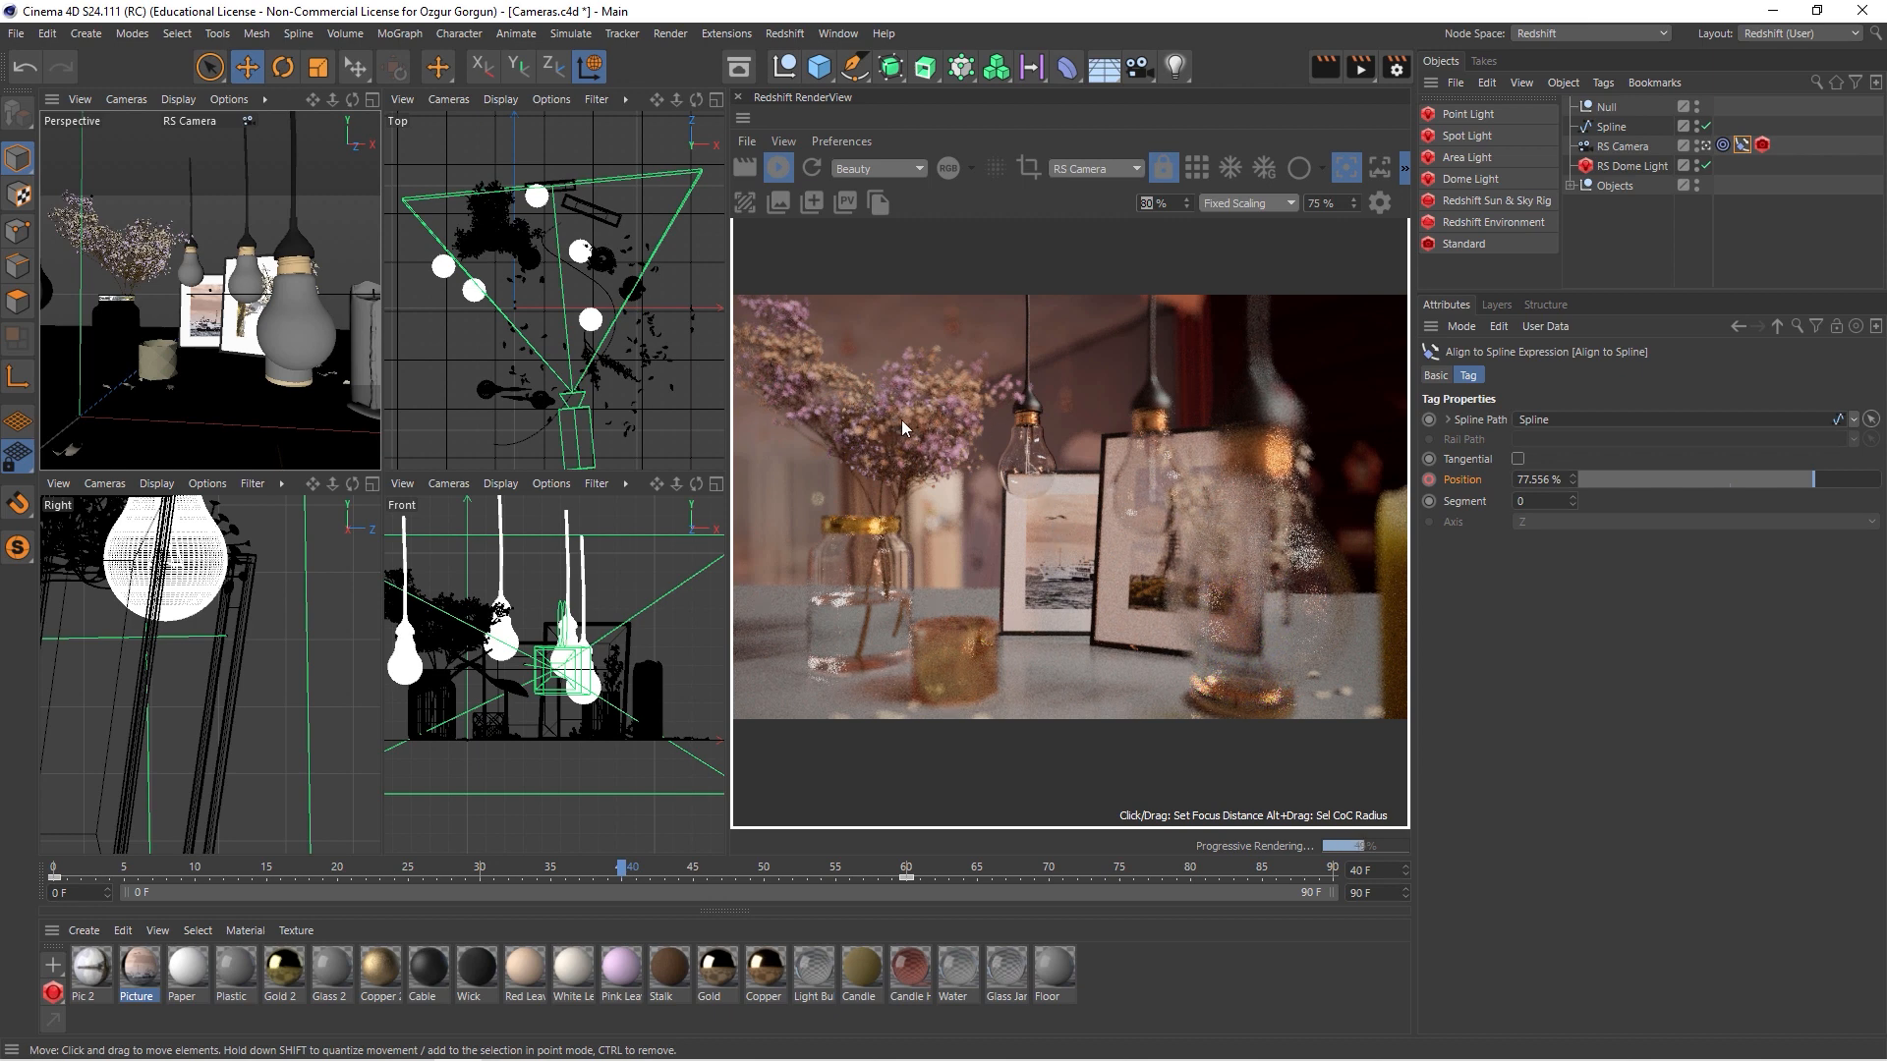
left_click(1605, 108)
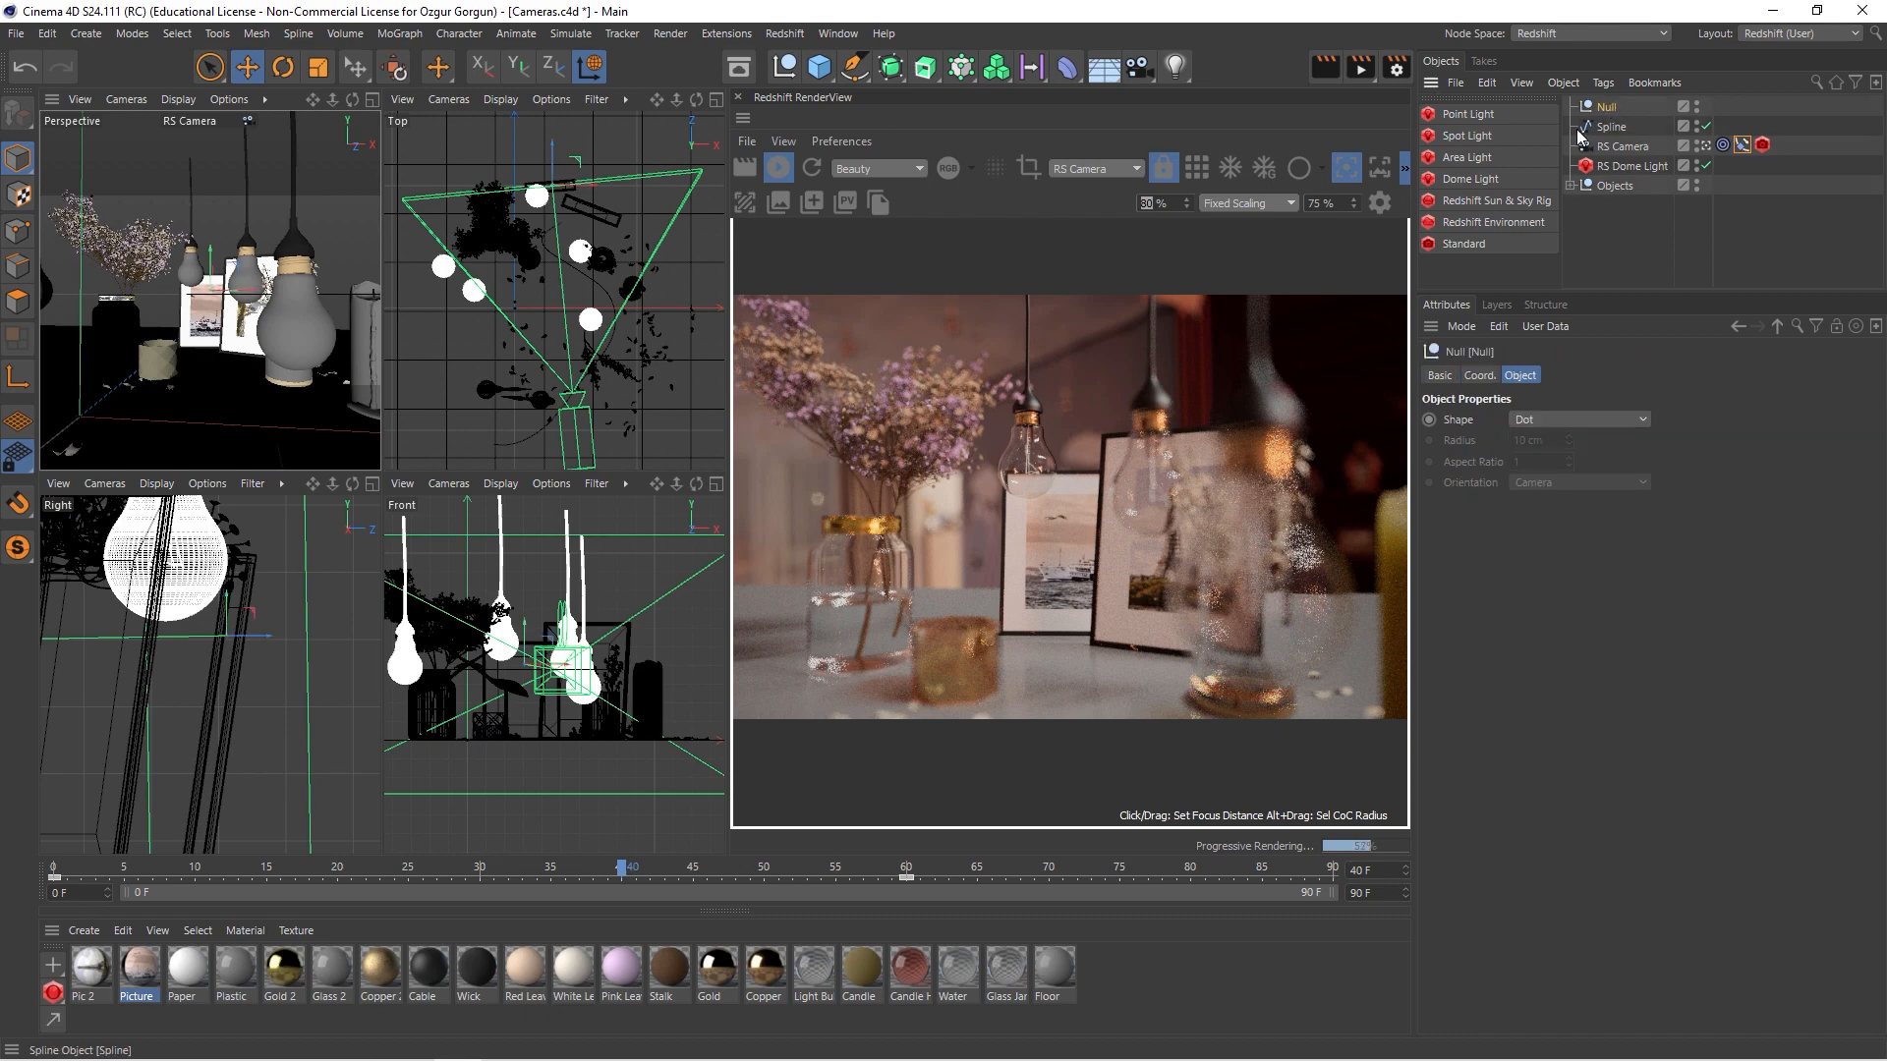
left_click_drag(611, 258, 574, 298)
middle_click_drag(458, 601, 567, 612, "alt")
left_click_drag(578, 649, 572, 597)
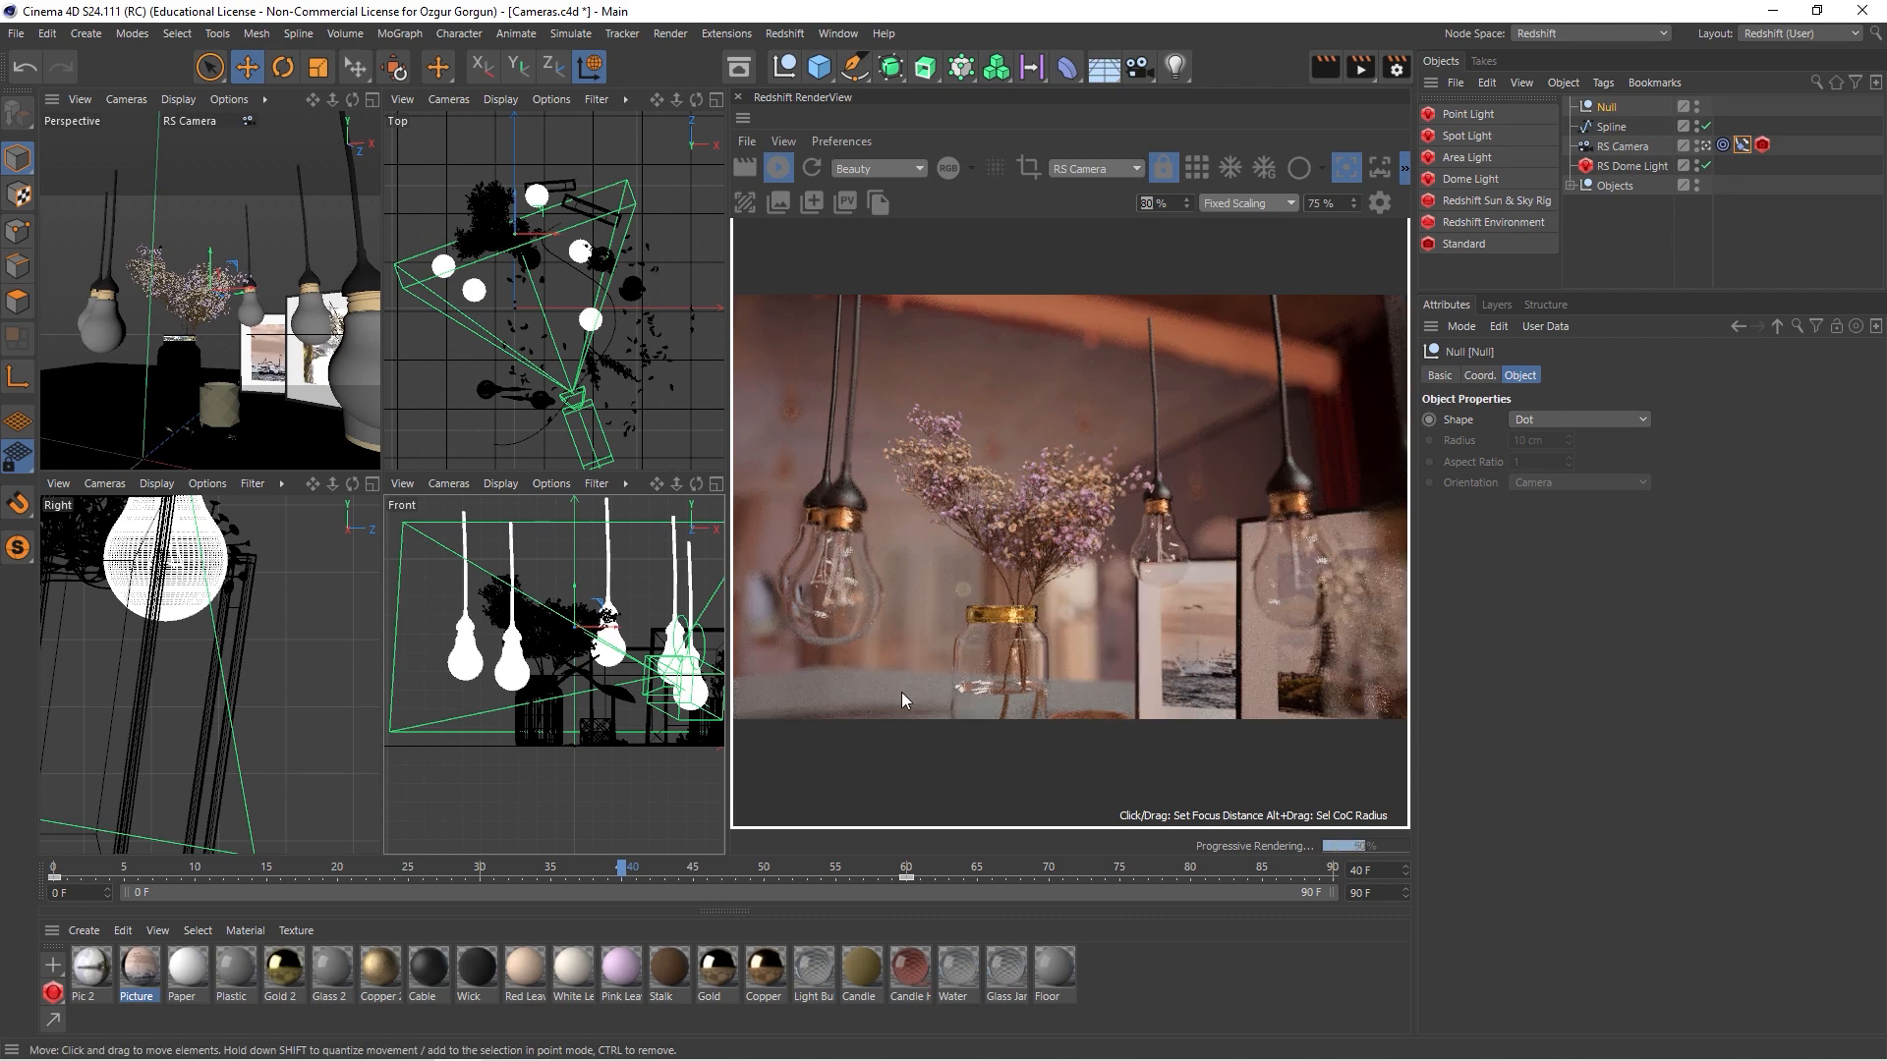
- At frame 12, fine-tune the null's position on the flowers in the Right view
left_click(279, 867)
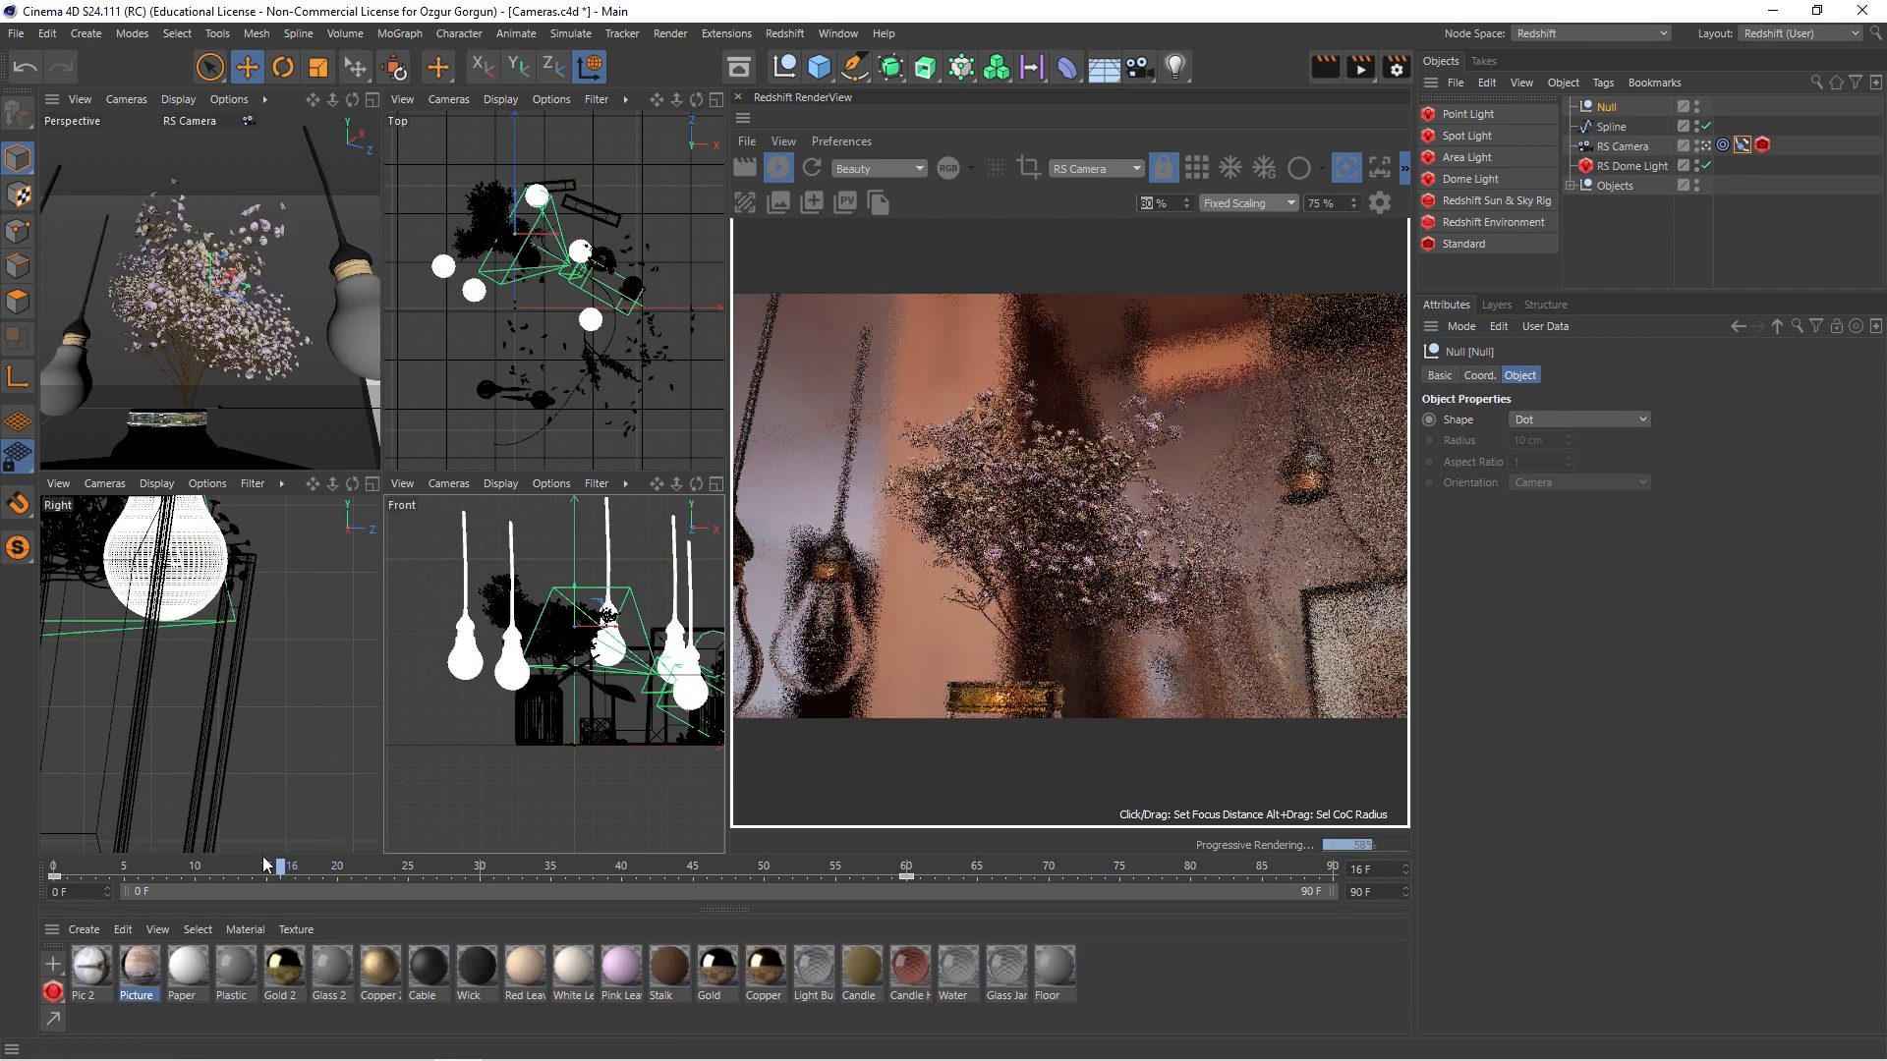
left_click(222, 867)
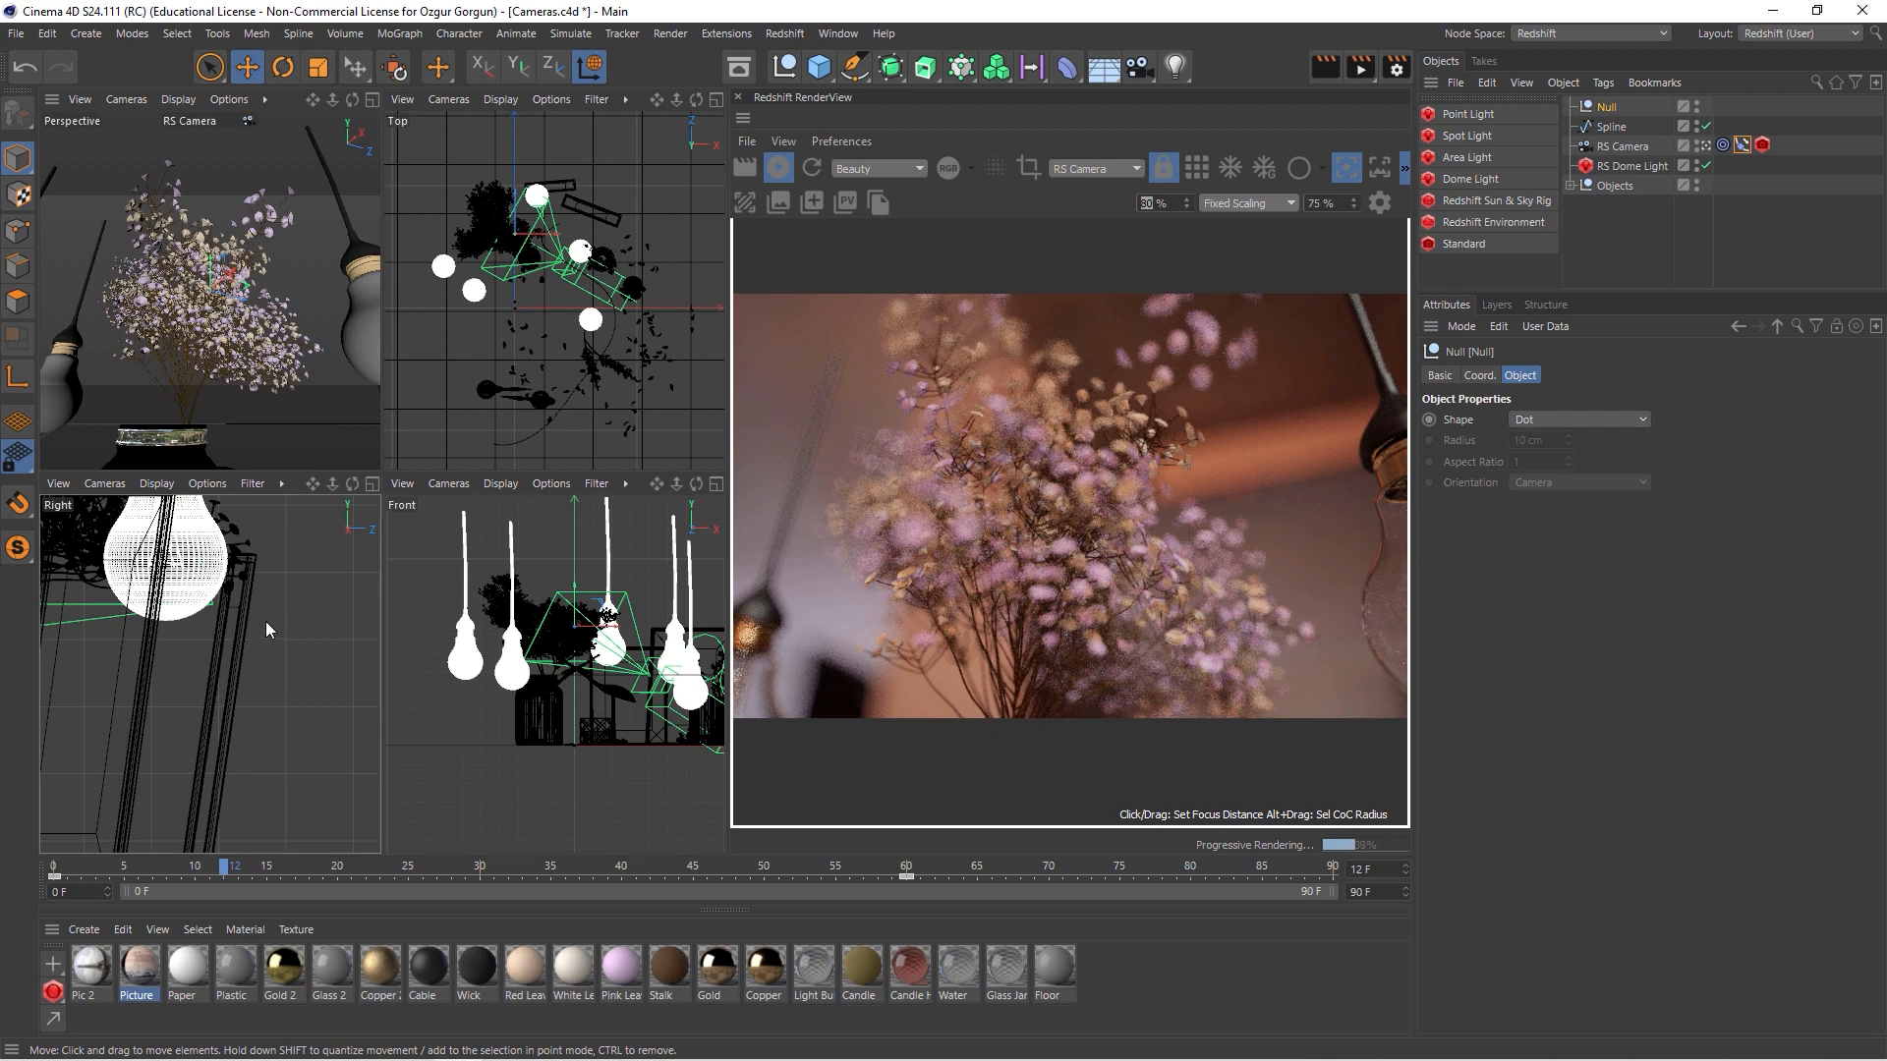
scroll(265, 621, "down", 8)
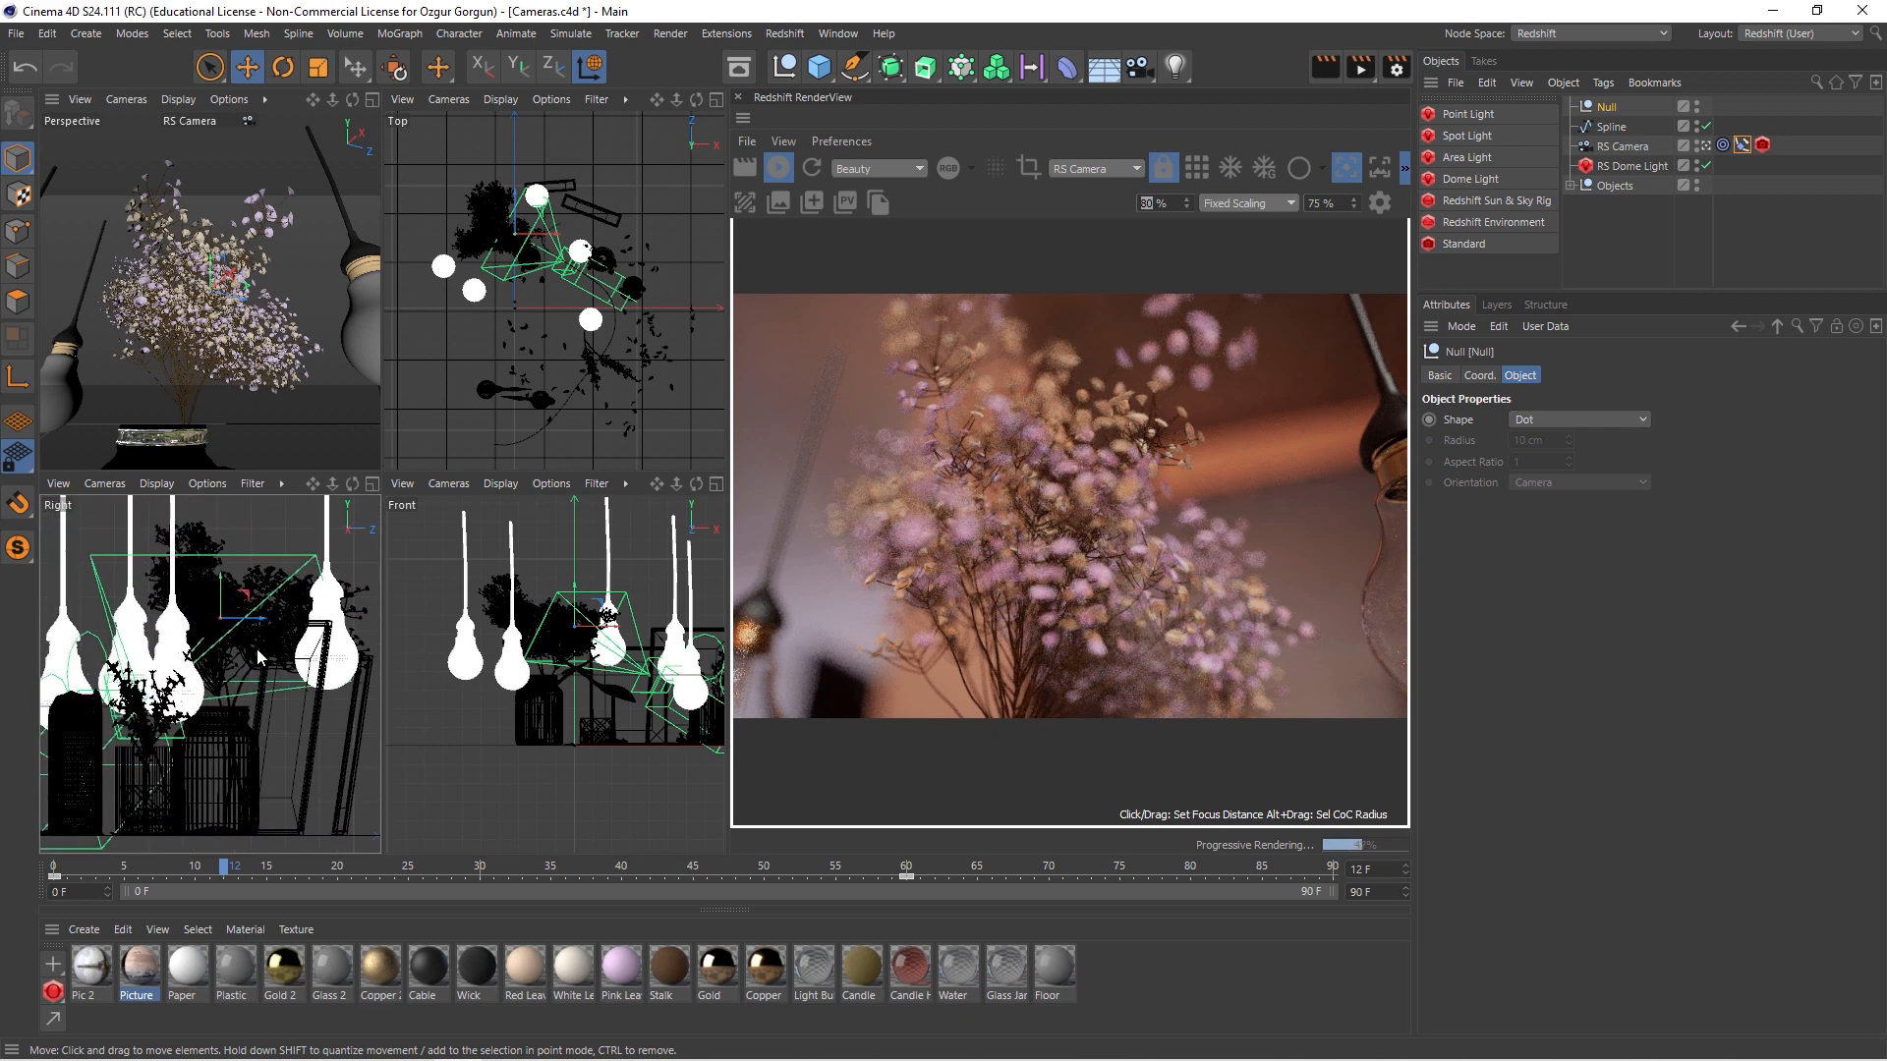
left_click_drag(256, 647, 238, 629)
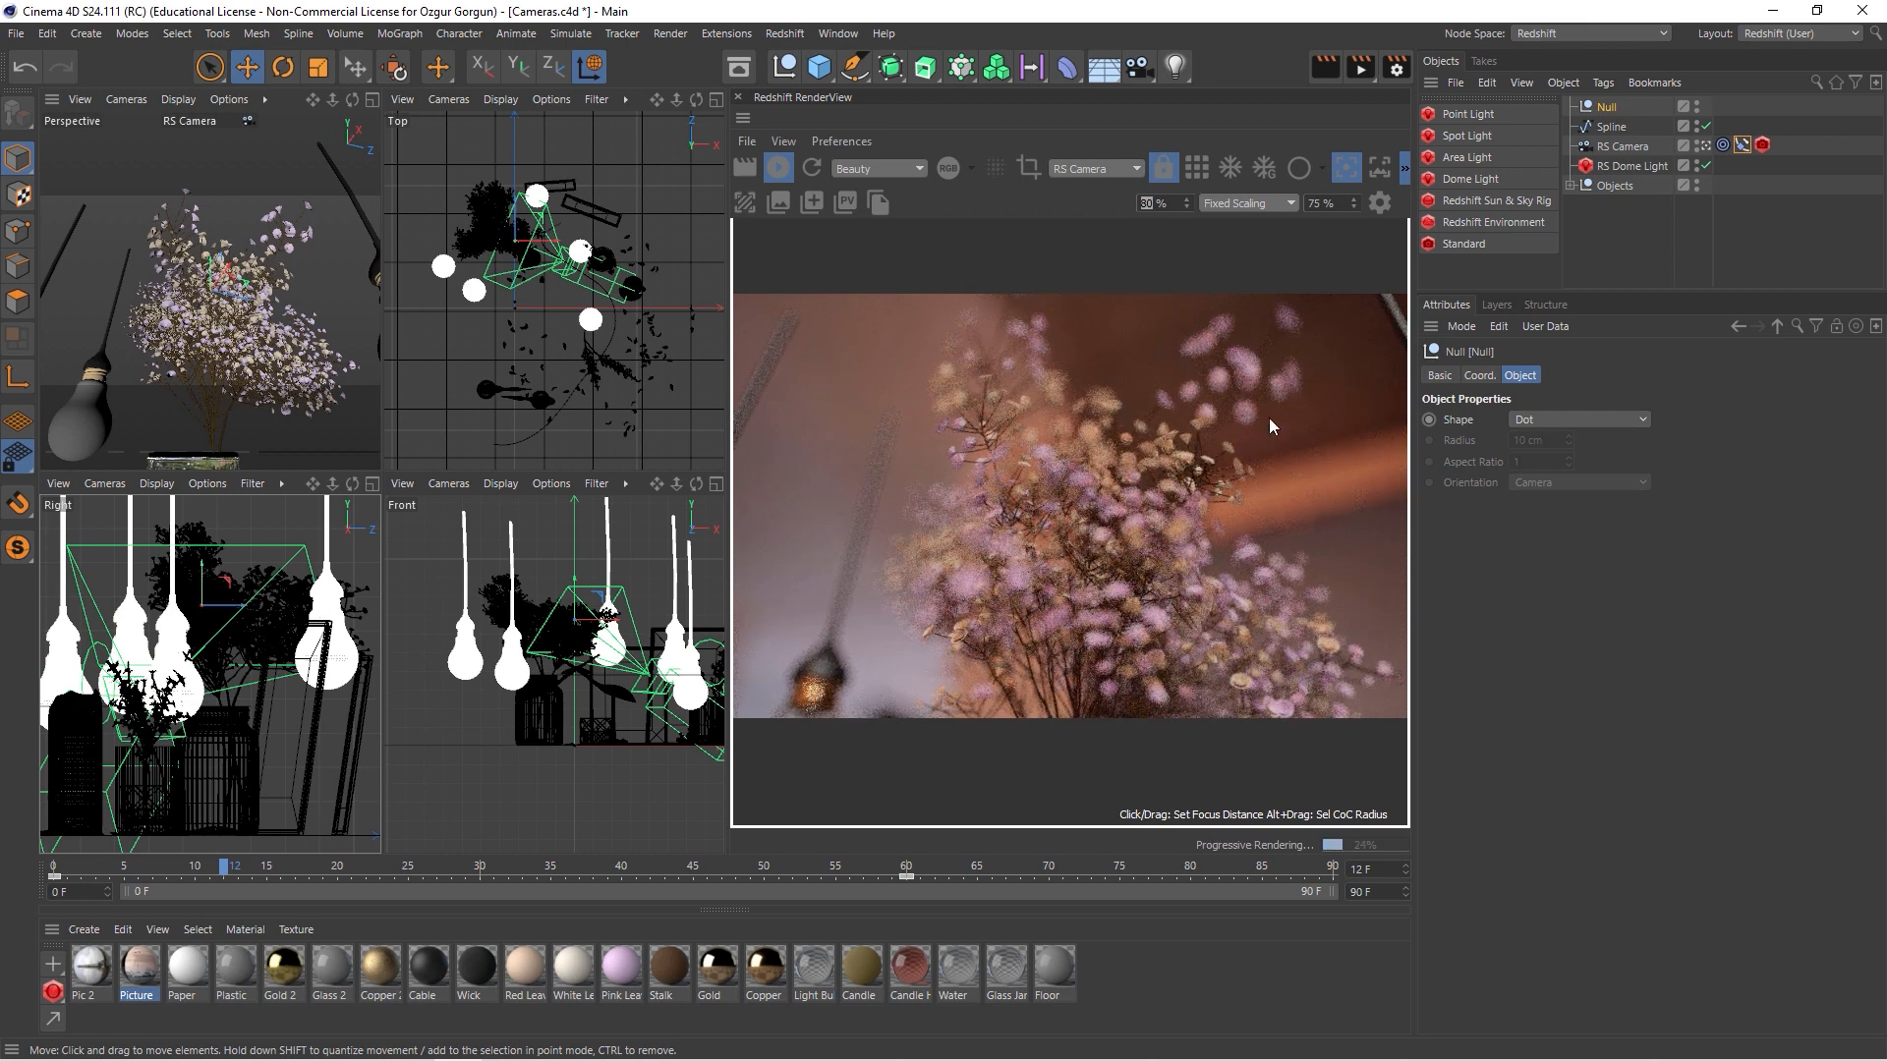
- Lower the Redshift Camera tag's bokeh CoC Radius to 0.97 and scrub to frame 57 to check the focus
left_click(1763, 147)
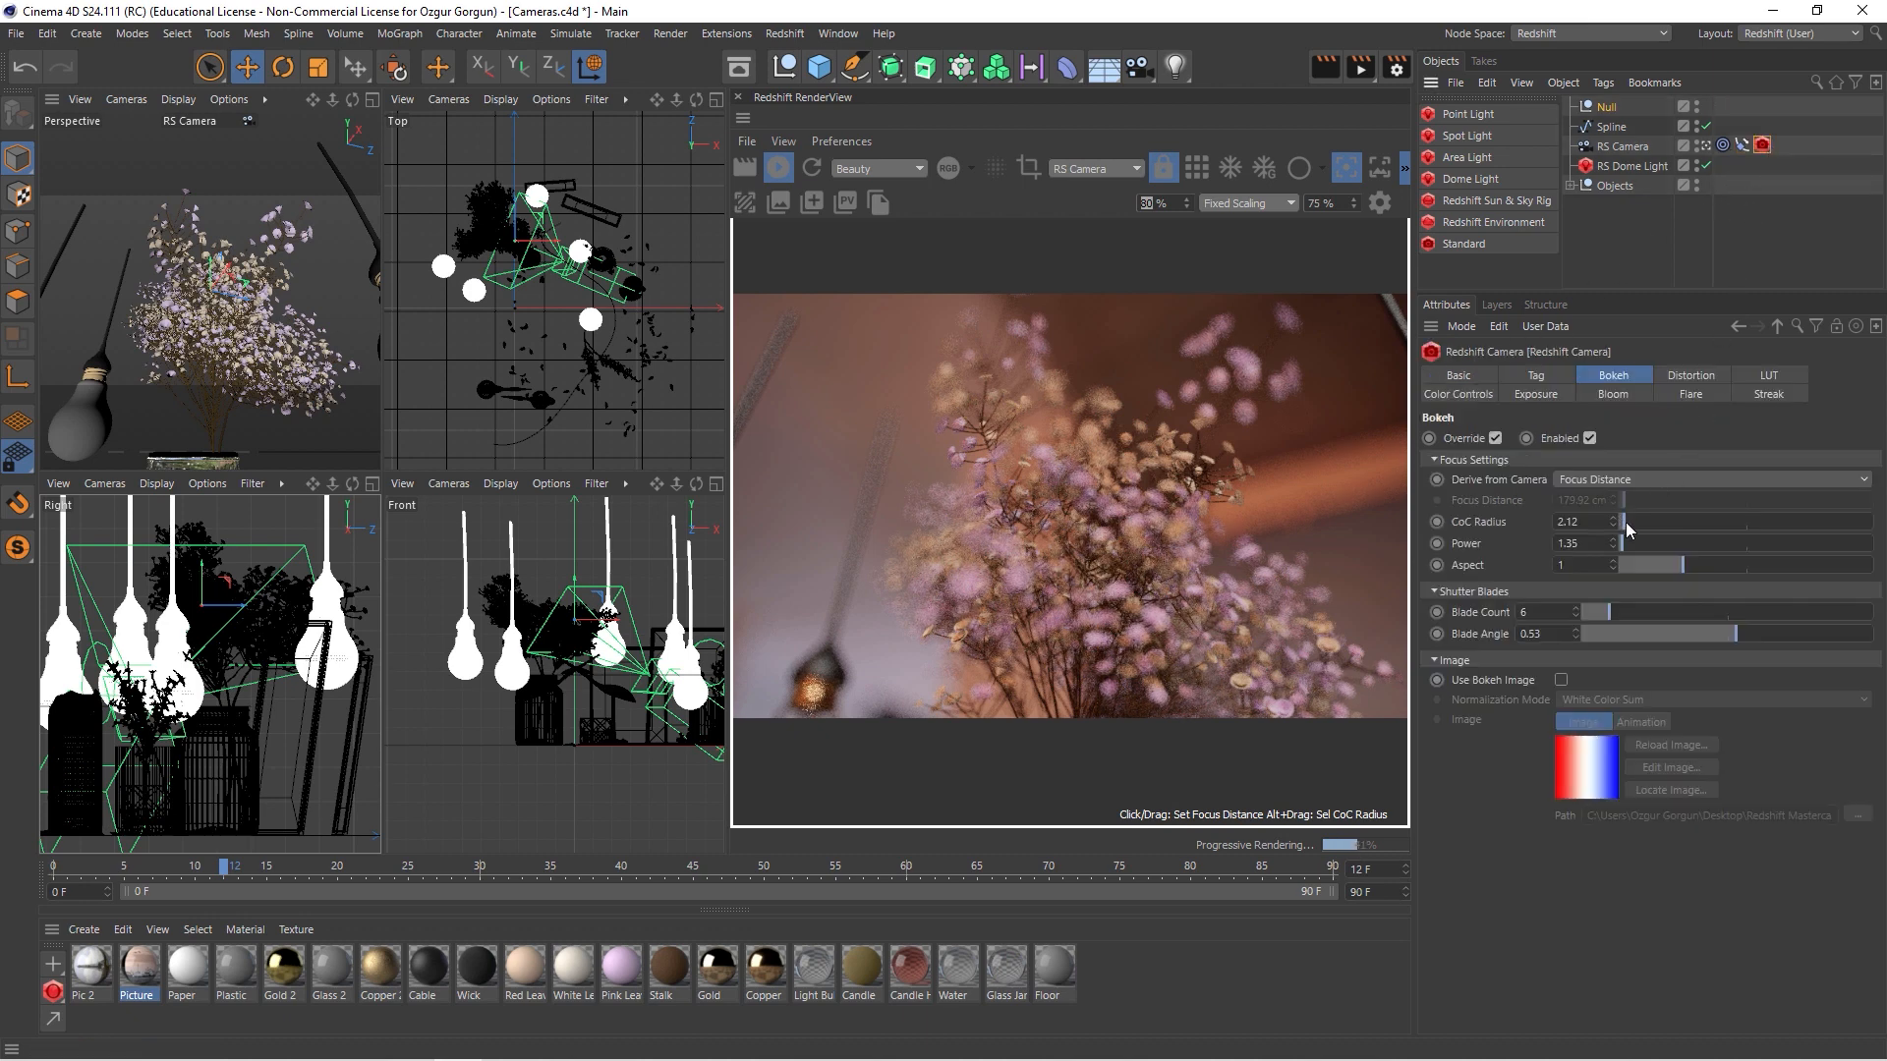
left_click_drag(1627, 531, 1623, 531)
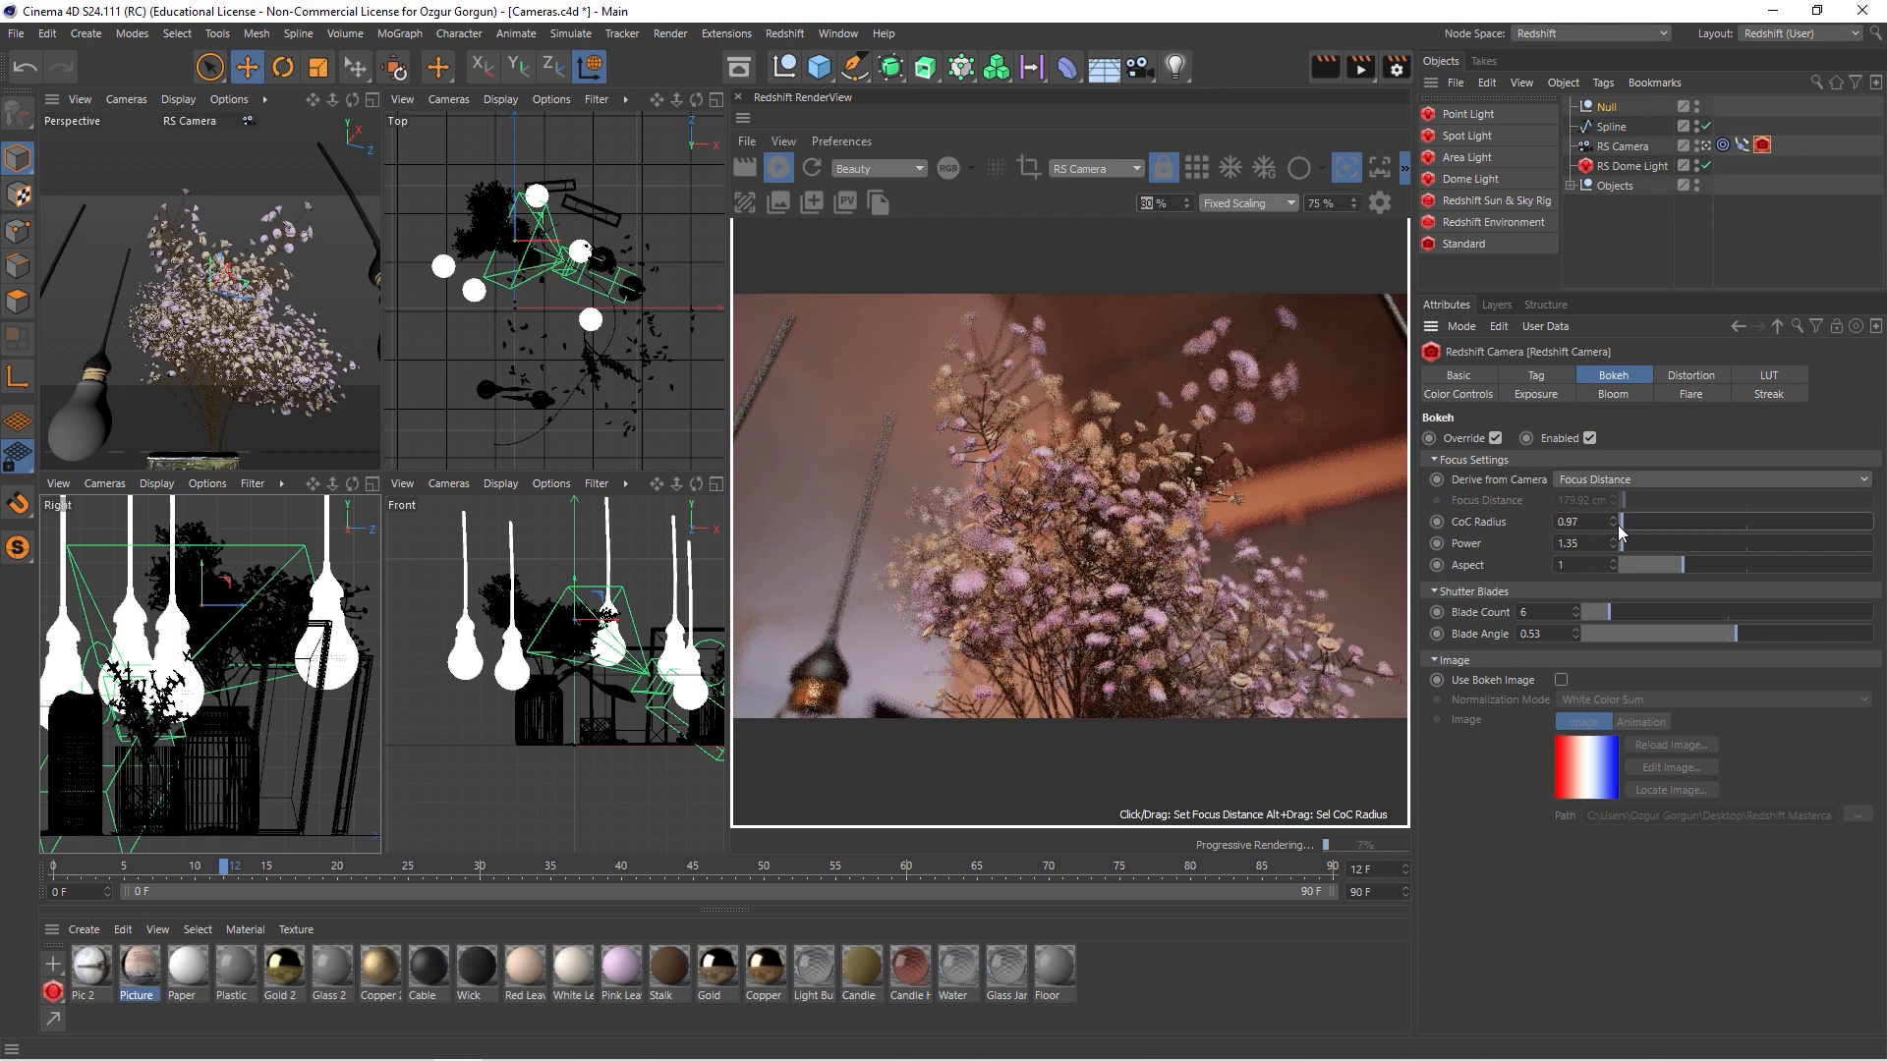
left_click_drag(218, 873, 808, 749)
left_click_drag(807, 869, 862, 869)
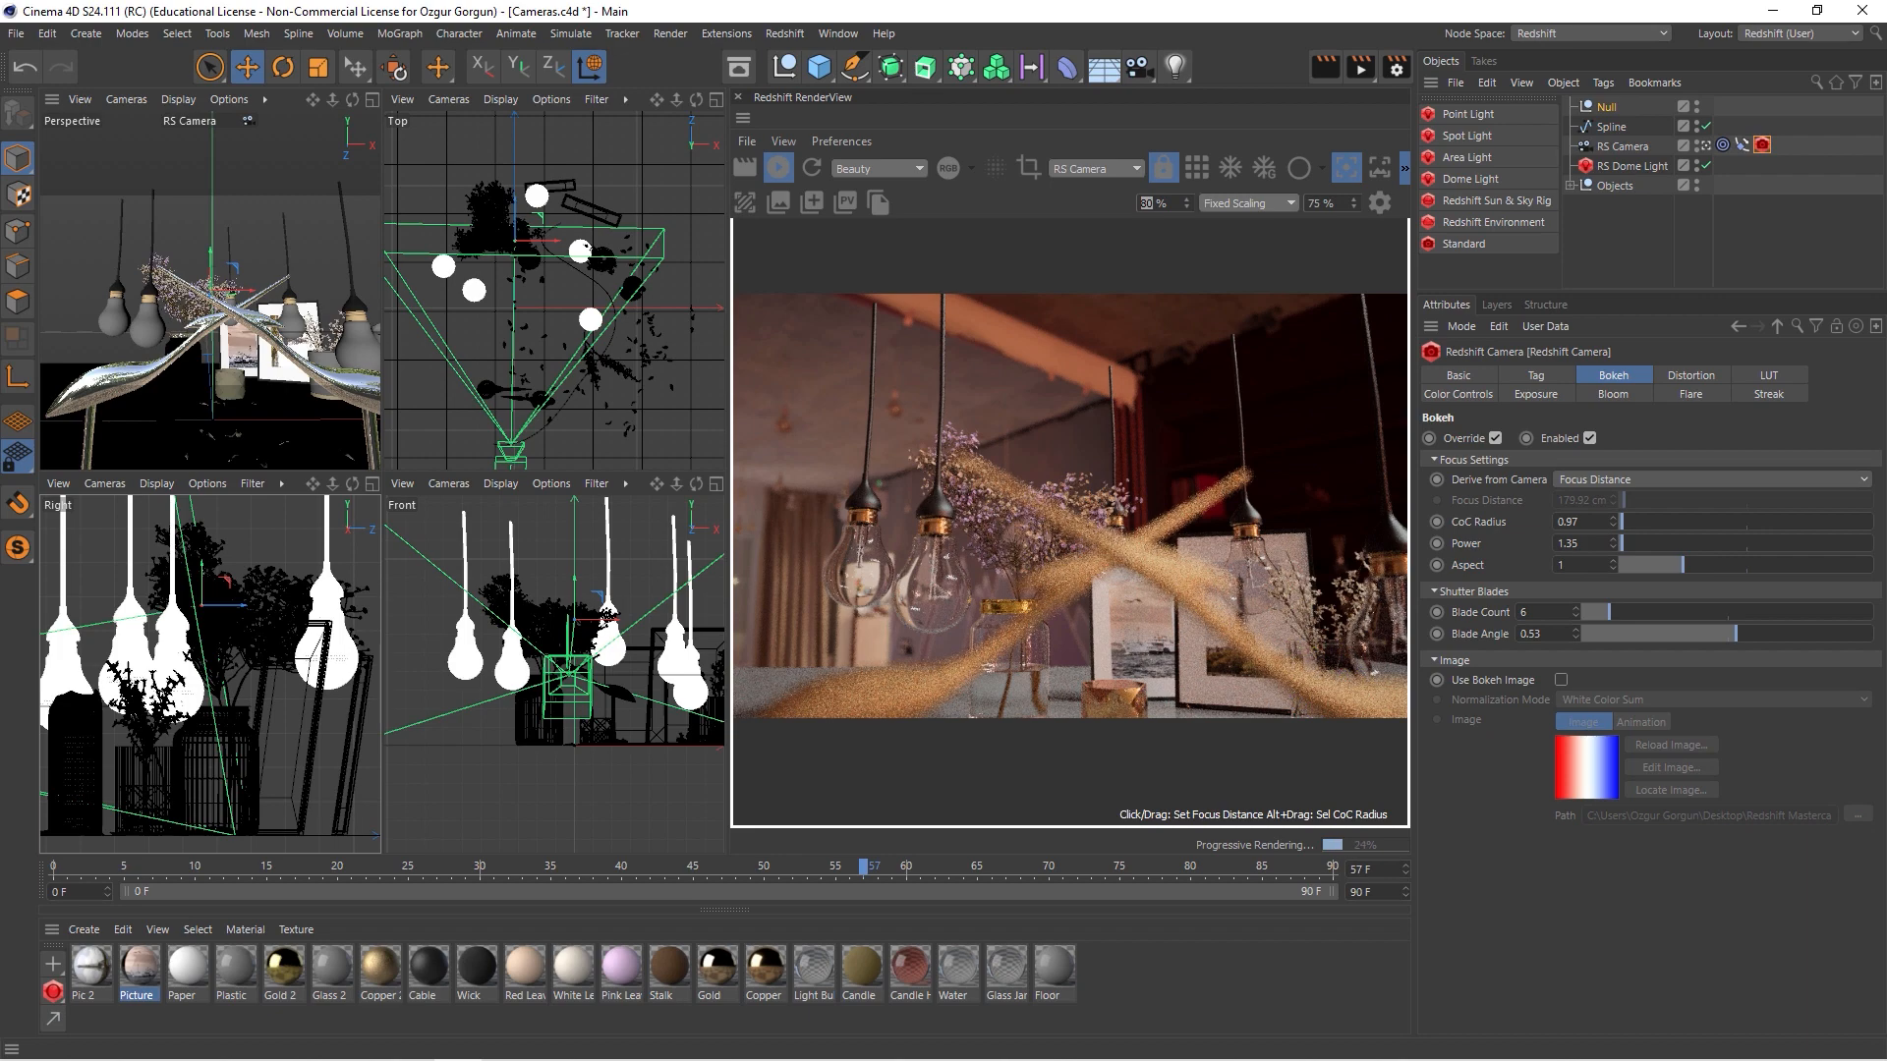